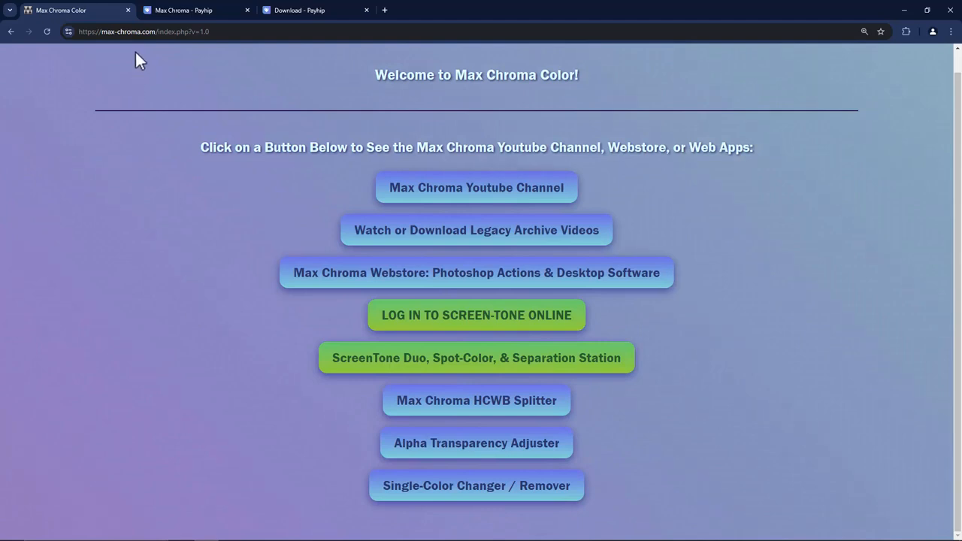
pyautogui.moveTo(156, 31); pyautogui.dragTo(103, 31)
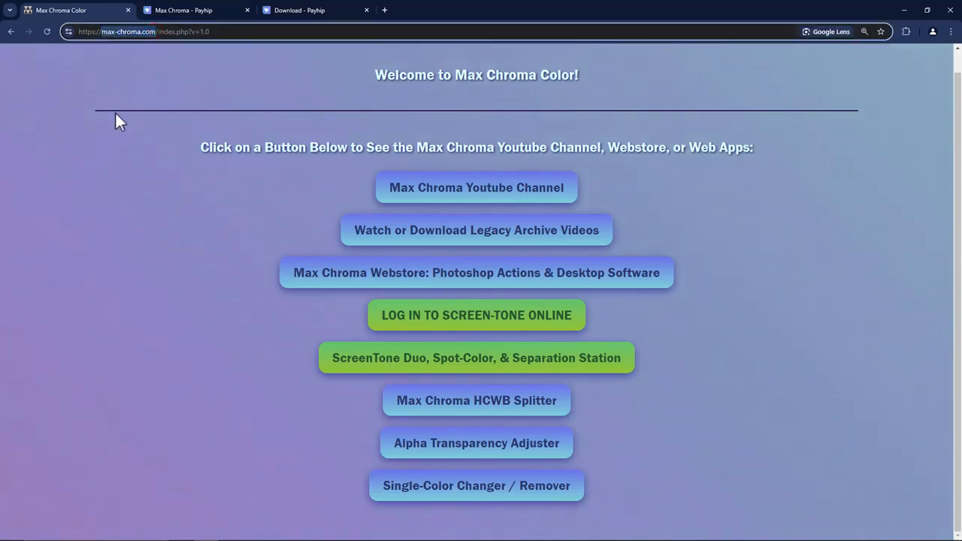
pyautogui.click(151, 209)
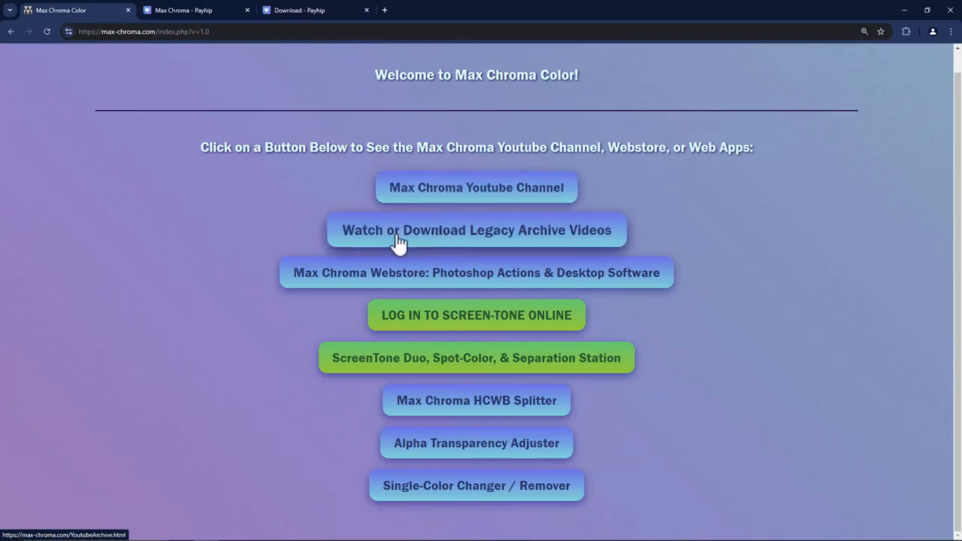
# Step: Open the Max Chroma Webstore and close the duplicate Payhip tab
pyautogui.click(413, 284)
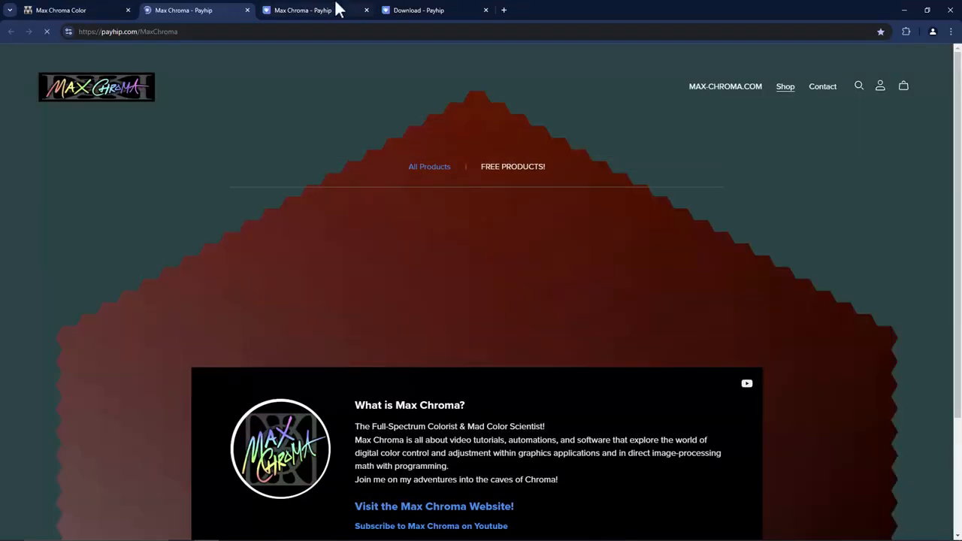
pyautogui.click(366, 11)
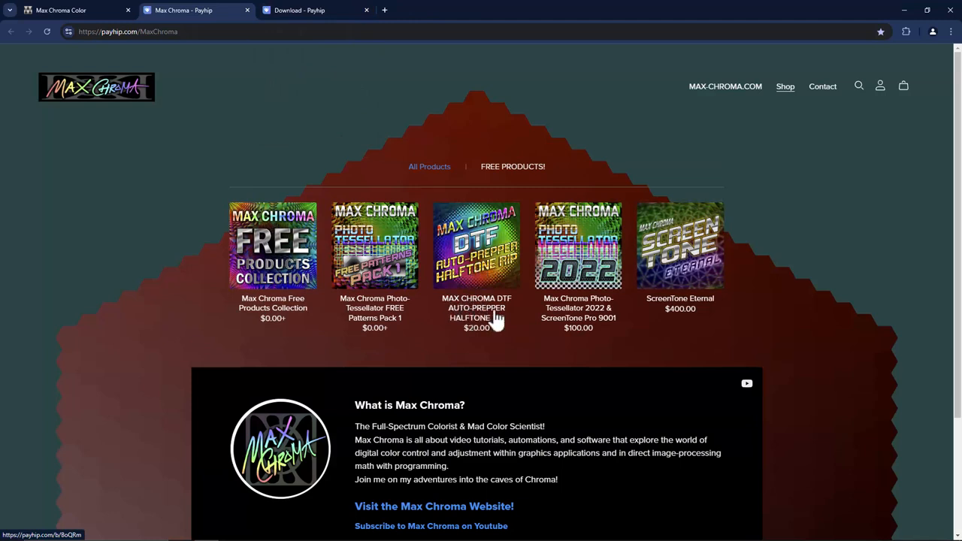
# Step: Browse the MAX CHROMA DTF AUTO-PREPPER HALFTONE RIP product page and its update preview image
pyautogui.click(487, 284)
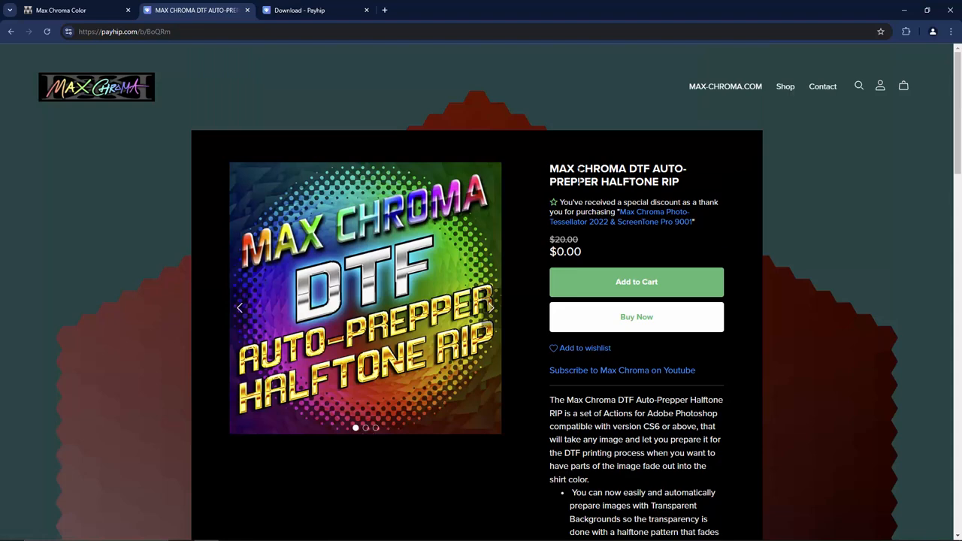
pyautogui.moveTo(550, 170); pyautogui.dragTo(693, 183)
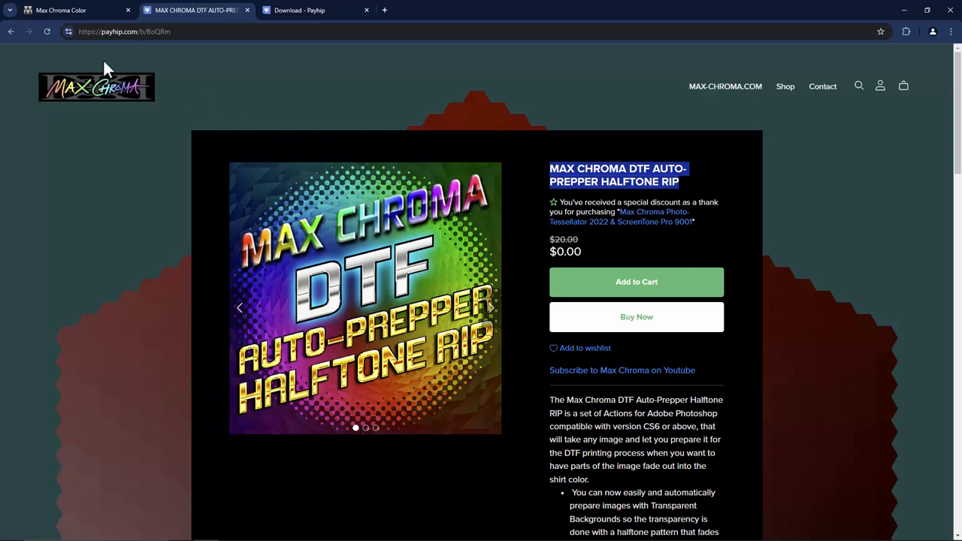
pyautogui.click(11, 33)
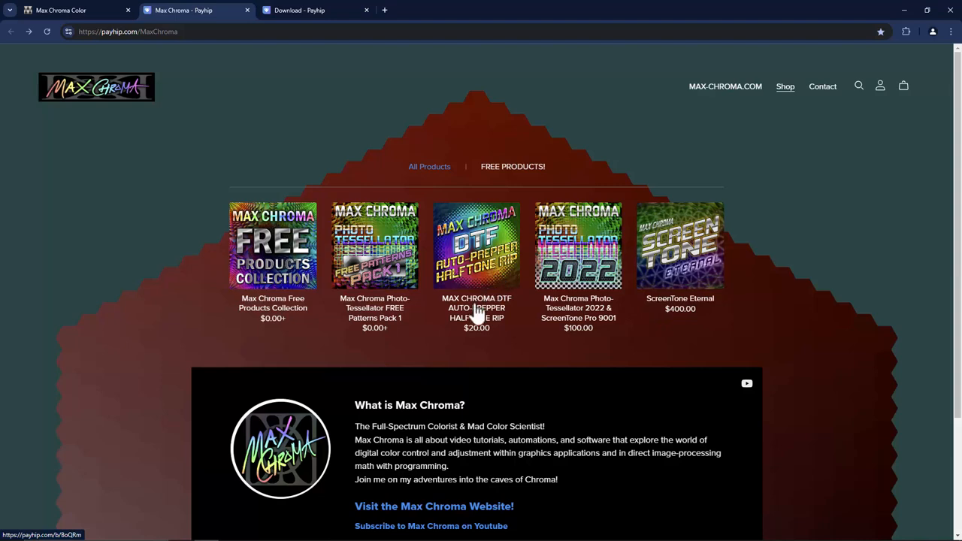
pyautogui.click(305, 532)
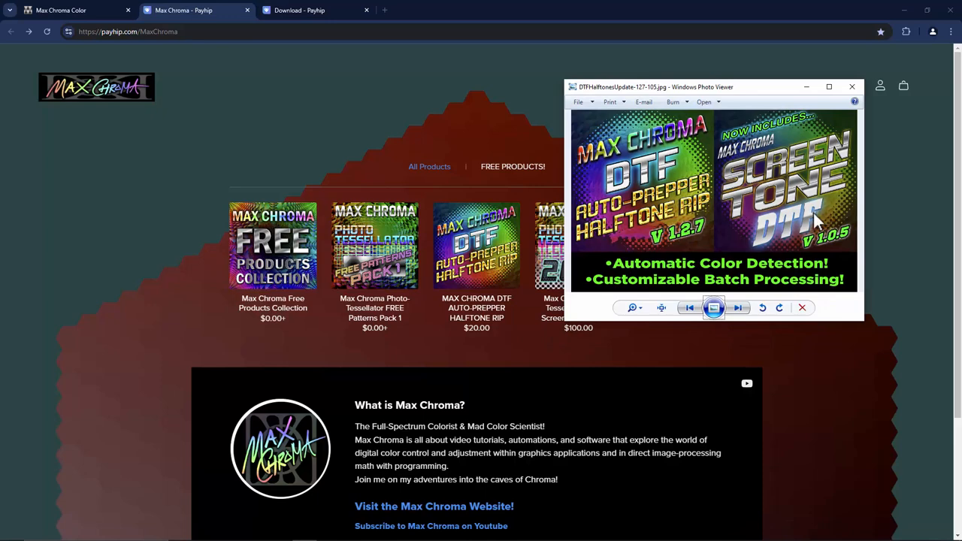
pyautogui.click(806, 87)
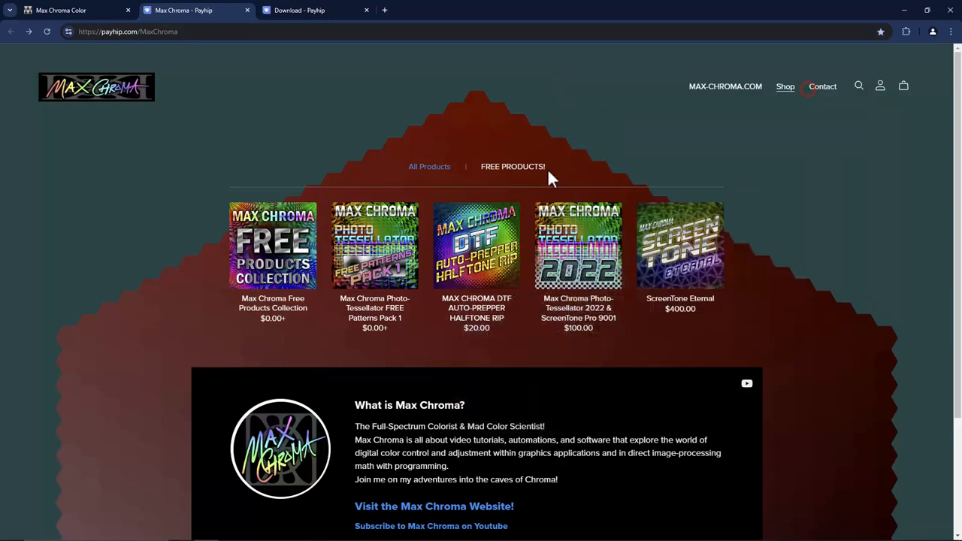
# Step: Get the MAX CHROMA DTF AUTO-PREPPER HALFTONE RIP product for $0.00 and go to its download page
pyautogui.click(487, 263)
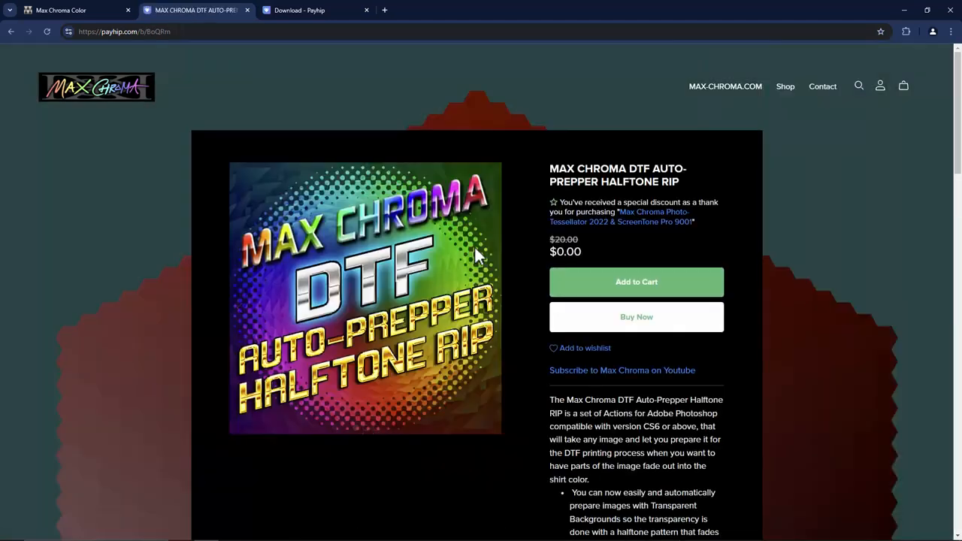
pyautogui.click(486, 315)
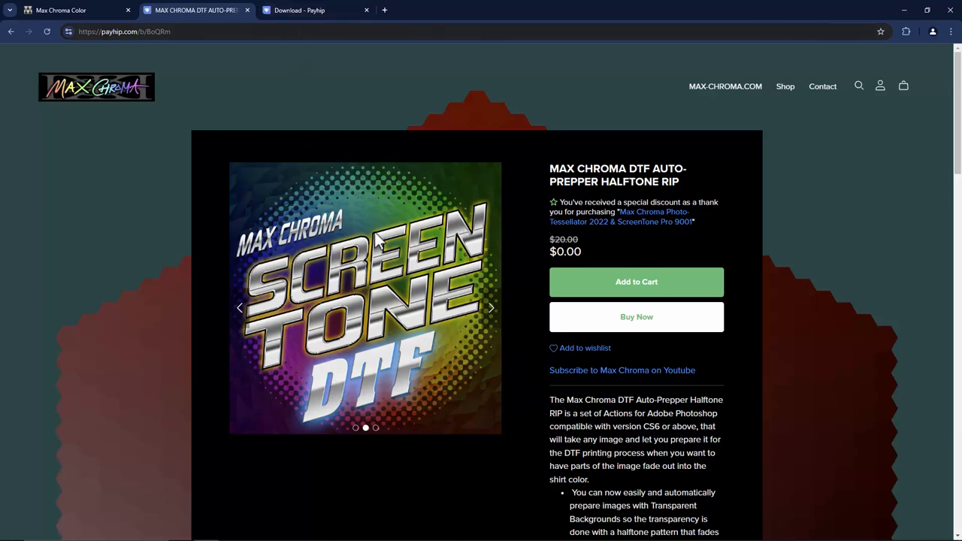
pyautogui.click(638, 295)
pyautogui.click(295, 12)
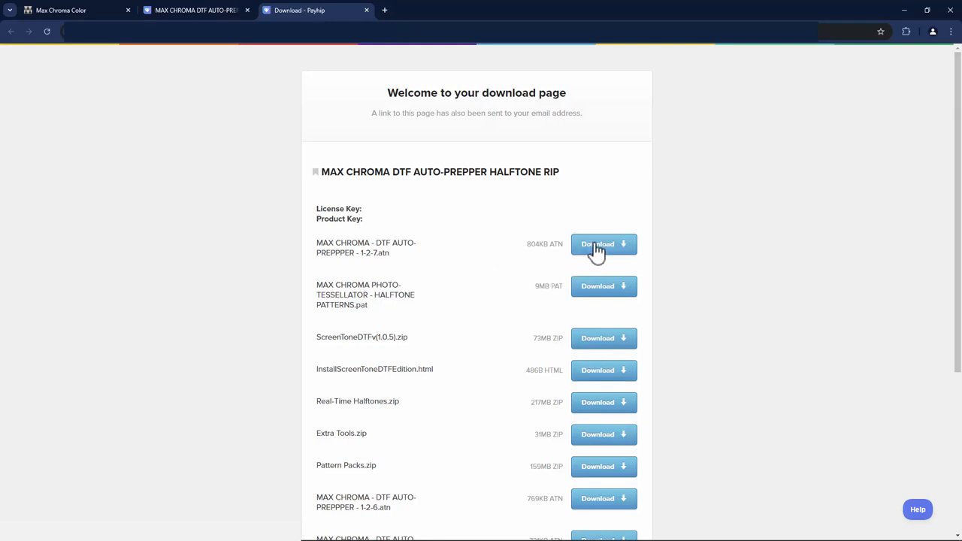
# Step: Download the file MAX CHROMA - DTF AUTO-PREPPPER - 1-2-7.atn
pyautogui.moveTo(316, 243); pyautogui.dragTo(412, 256)
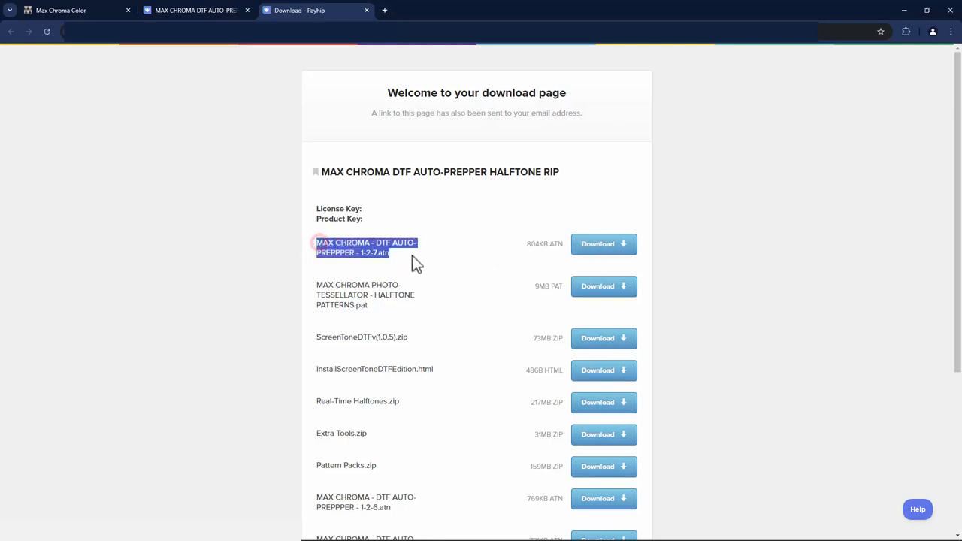
pyautogui.click(374, 256)
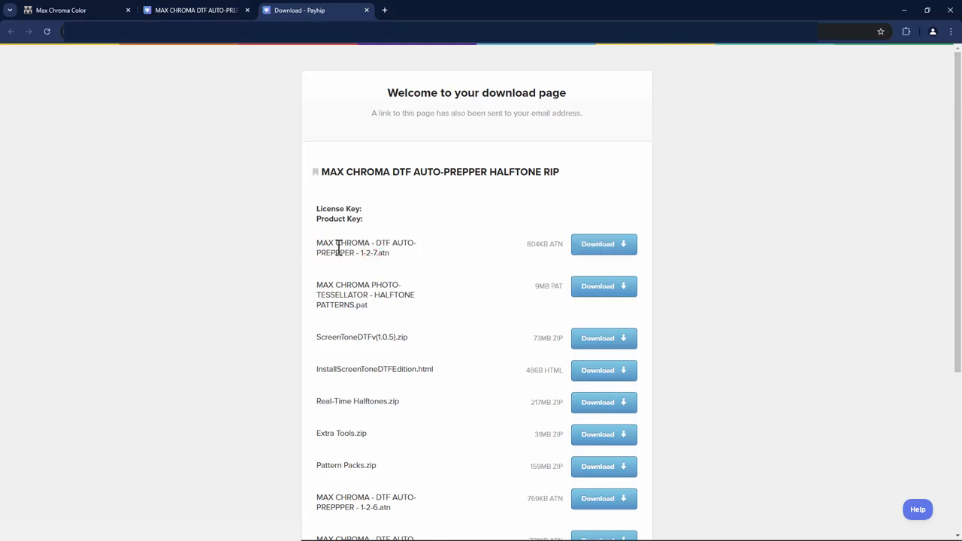
pyautogui.moveTo(319, 243); pyautogui.dragTo(385, 255)
pyautogui.click(385, 254)
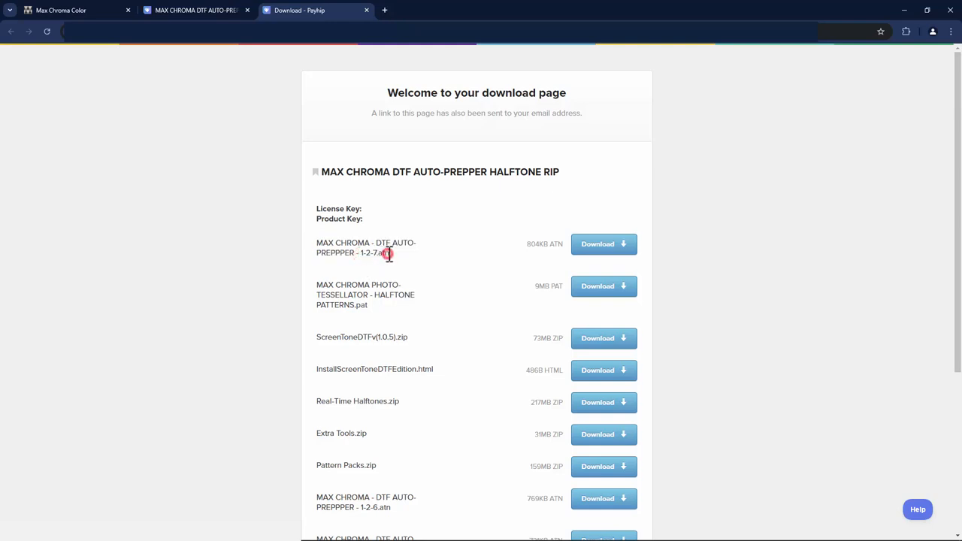
pyautogui.click(589, 247)
# Step: Download MAX CHROMA PHOTO-TESSELLATOR - HALFTONE PATTERNS.pat and ScreenToneDTFv(1.0.5).zip
pyautogui.moveTo(322, 285); pyautogui.dragTo(368, 306)
pyautogui.click(367, 306)
pyautogui.click(594, 293)
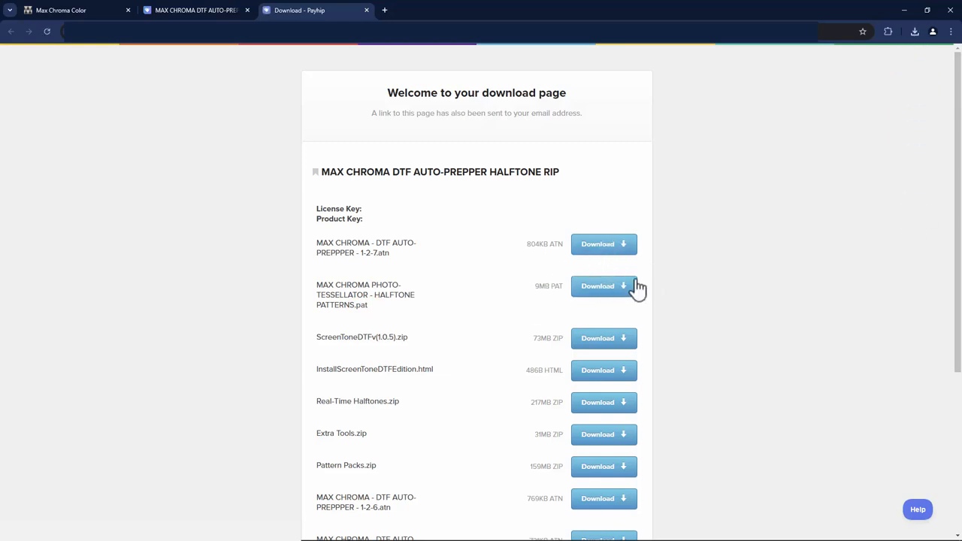
pyautogui.moveTo(317, 337); pyautogui.dragTo(403, 340)
pyautogui.click(407, 338)
pyautogui.click(590, 342)
# Step: Download InstallScreenToneDTFEdition.html and Real-Time Halftones.zip
pyautogui.moveTo(316, 370); pyautogui.dragTo(437, 370)
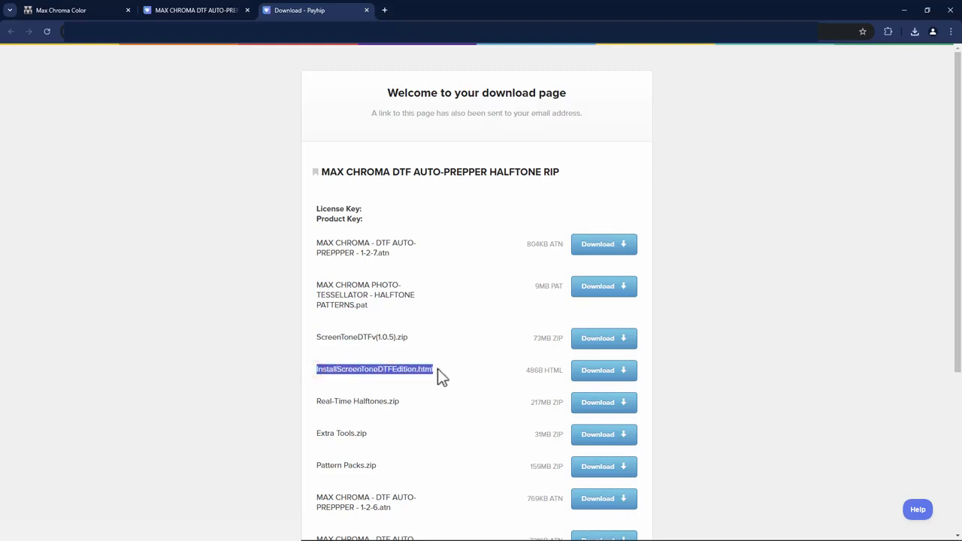
pyautogui.click(440, 369)
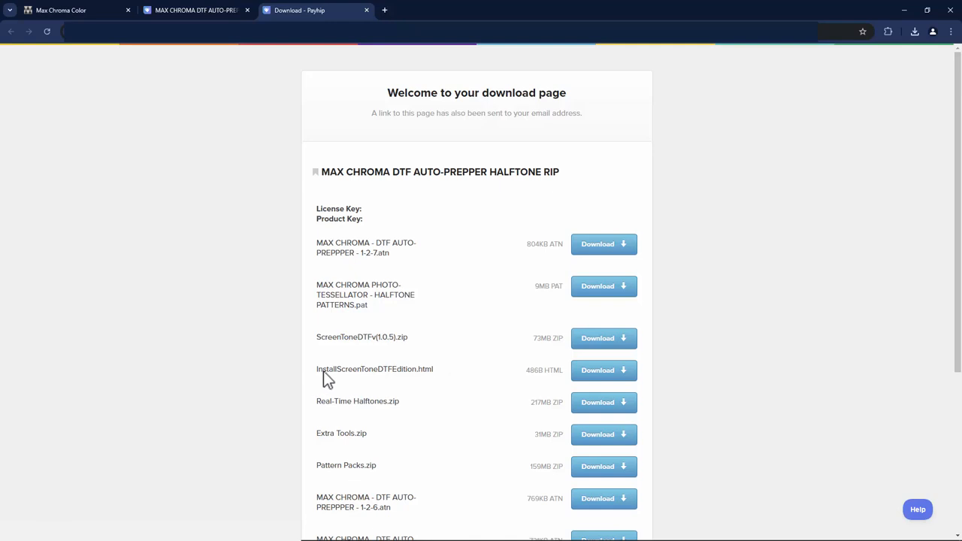
pyautogui.moveTo(317, 369); pyautogui.dragTo(440, 375)
pyautogui.click(437, 369)
pyautogui.click(591, 373)
pyautogui.click(595, 405)
pyautogui.moveTo(322, 401); pyautogui.dragTo(408, 400)
# Step: Download Extra Tools.zip and Pattern Packs.zip
pyautogui.moveTo(321, 434); pyautogui.dragTo(362, 433)
pyautogui.click(378, 433)
pyautogui.click(598, 435)
pyautogui.moveTo(317, 466); pyautogui.dragTo(393, 469)
pyautogui.click(584, 469)
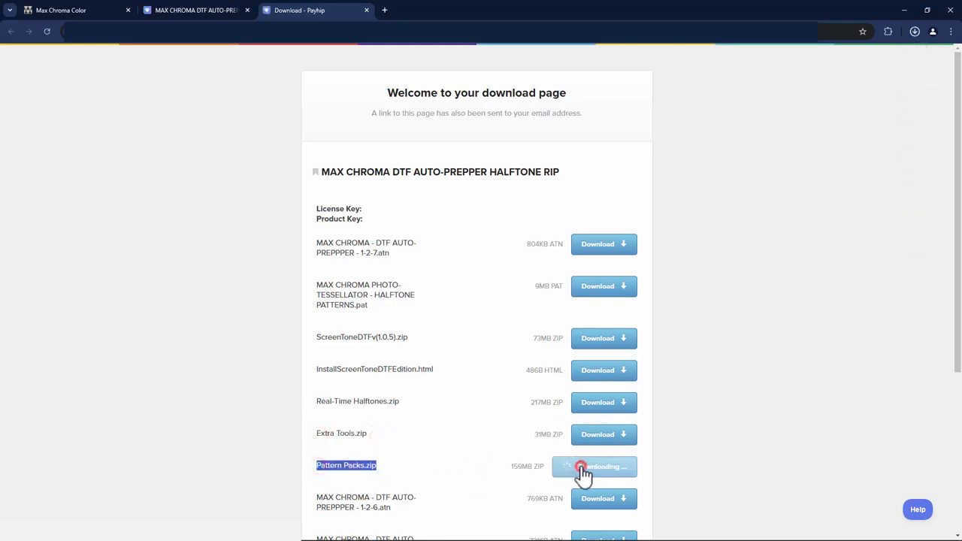
# Step: Download MAX CHROMA - DTF AUTO-PREPPPER - 1-2-6.atn and 1-2-5.atn
pyautogui.scroll(-2, 481, 423)
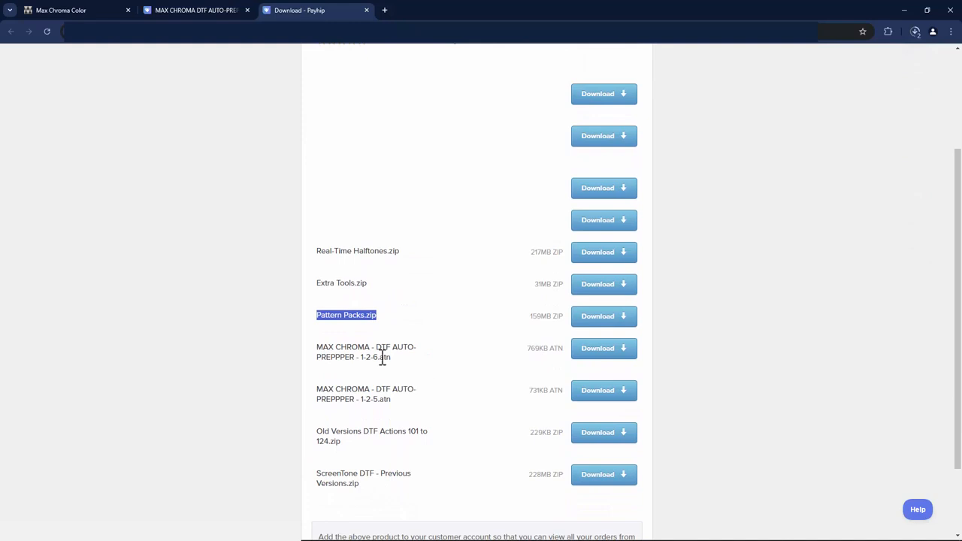
pyautogui.moveTo(317, 348); pyautogui.dragTo(404, 359)
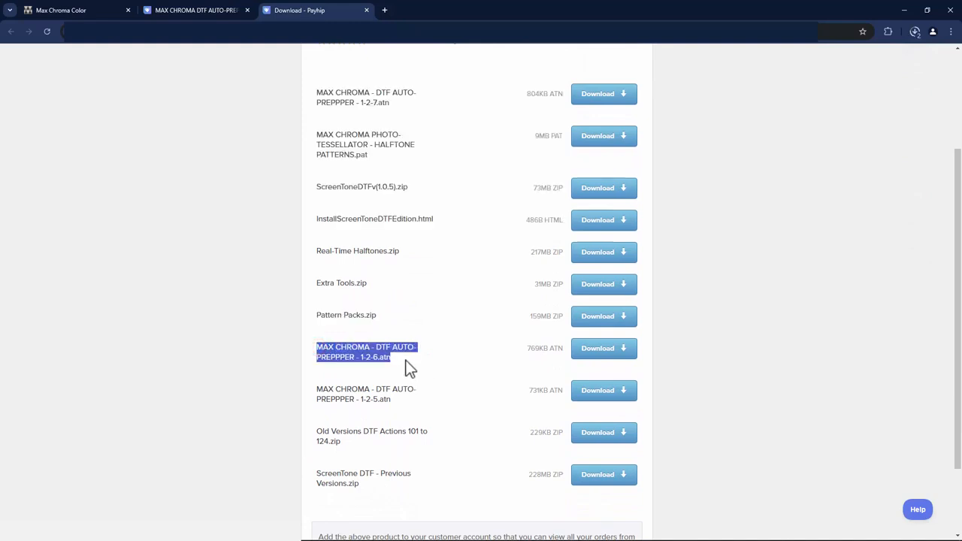
pyautogui.click(598, 350)
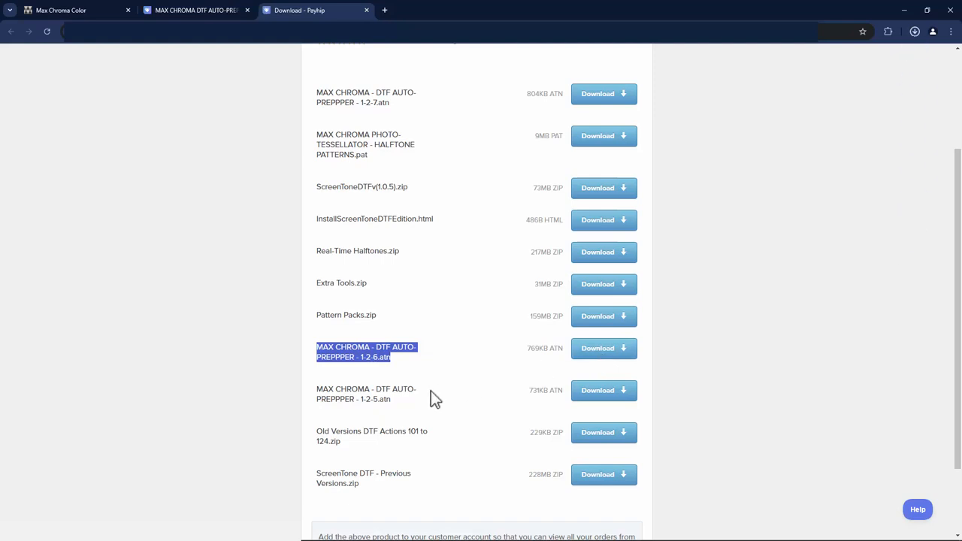
pyautogui.click(348, 399)
pyautogui.moveTo(390, 401); pyautogui.dragTo(390, 401)
pyautogui.click(610, 396)
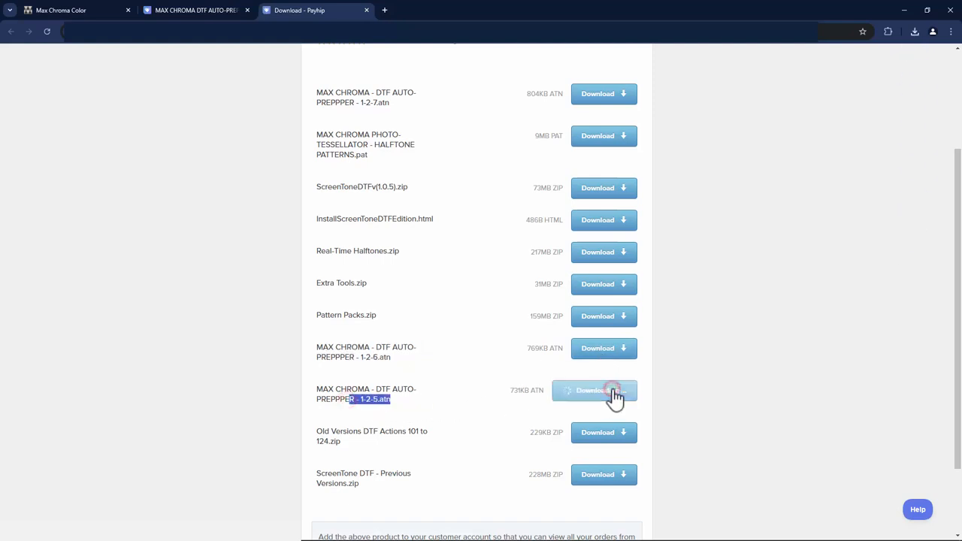
# Step: Download Old Versions DTF Actions 101 to 124.zip and ScreenTone DTF - Previous Versions.zip
pyautogui.moveTo(319, 431); pyautogui.dragTo(379, 454)
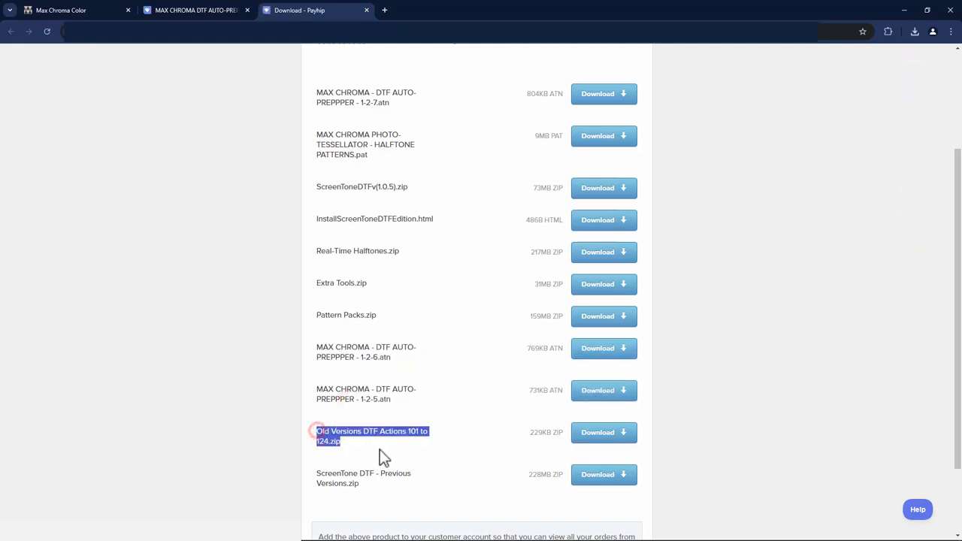
pyautogui.click(590, 434)
pyautogui.moveTo(316, 475); pyautogui.dragTo(378, 490)
pyautogui.click(392, 488)
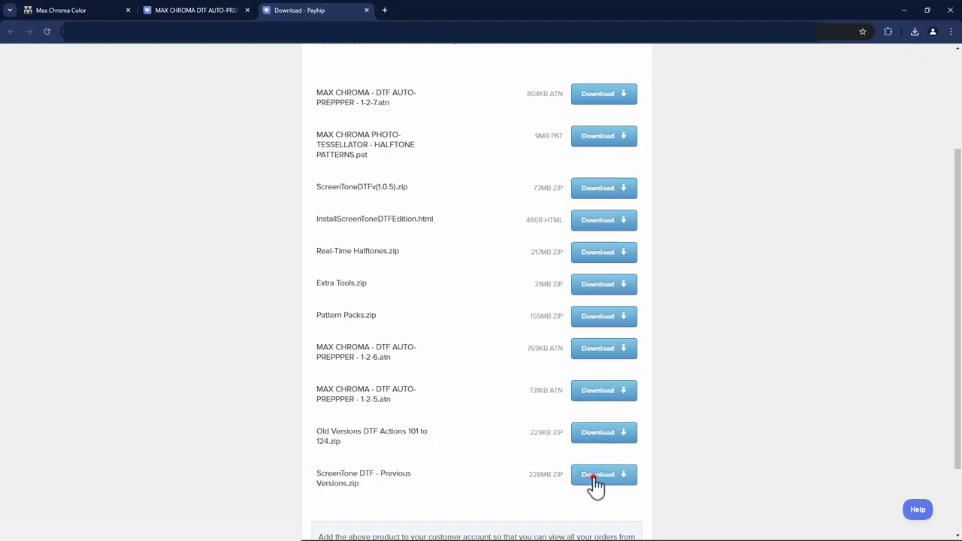
pyautogui.click(592, 478)
# Step: Copy the license key shown on the download page
pyautogui.scroll(-2, 465, 470)
pyautogui.click(473, 472)
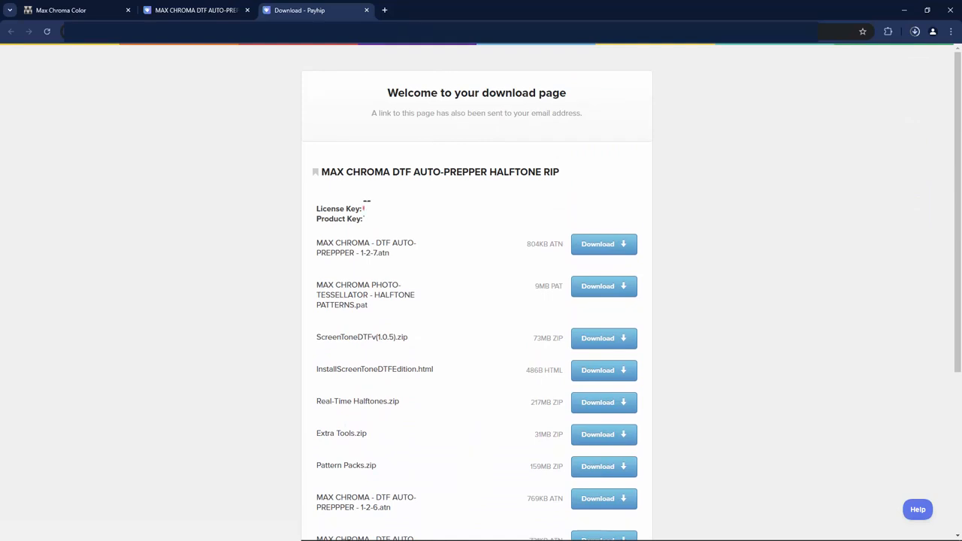
pyautogui.moveTo(367, 208); pyautogui.dragTo(409, 208)
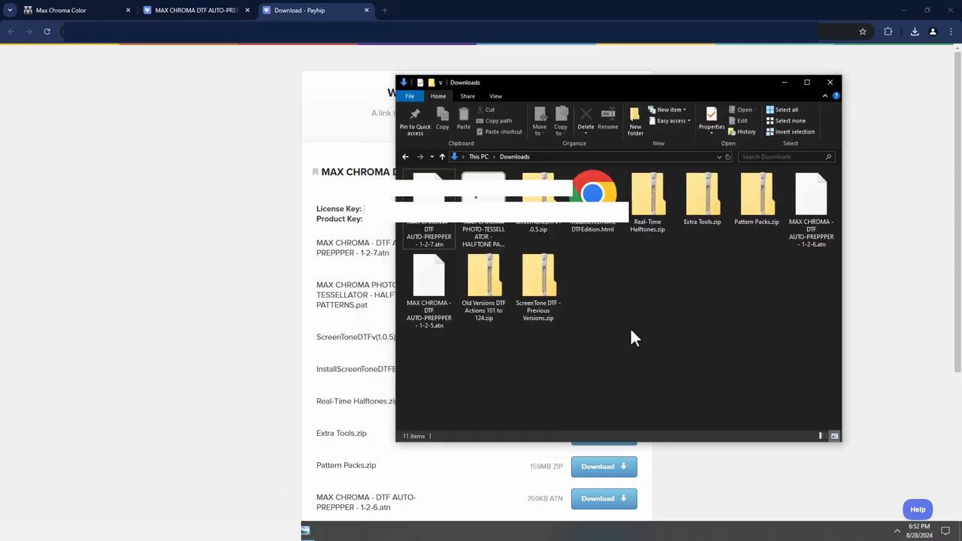
# Step: Open InstallScreenToneDTFEdition.html from the Downloads folder
pyautogui.click(592, 214)
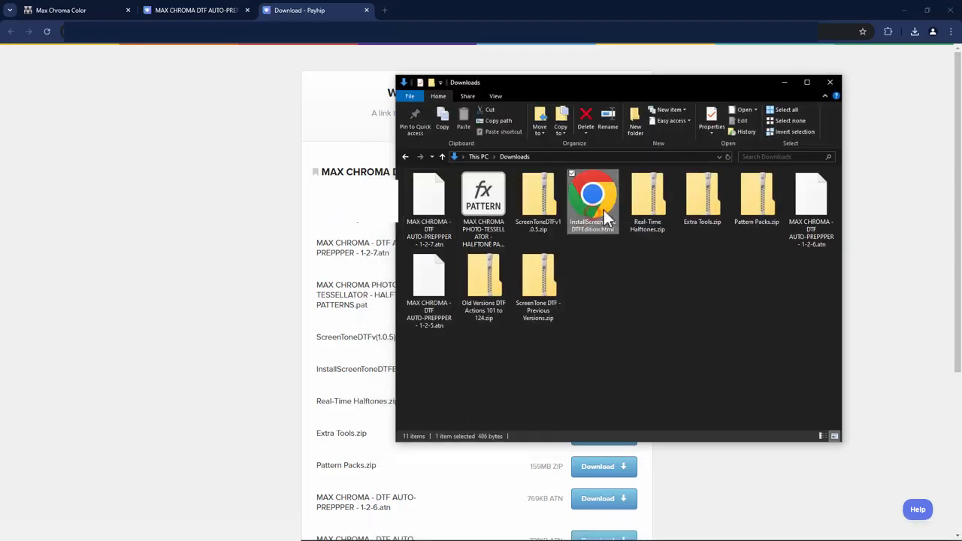
pyautogui.doubleClick(596, 201)
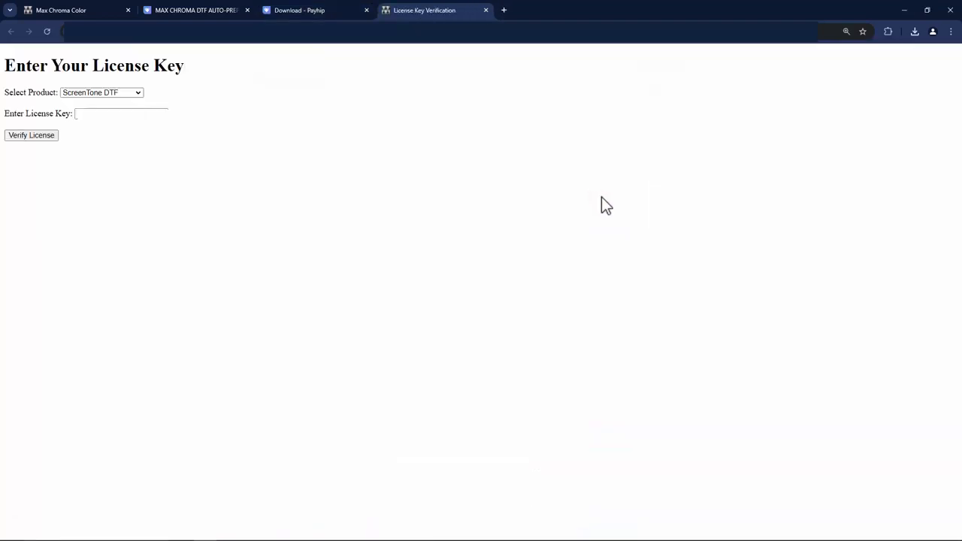
# Step: Select ScreenTone DTF as the product, paste the license key, and verify the license
pyautogui.click(93, 92)
pyautogui.click(94, 104)
pyautogui.click(93, 112)
pyautogui.rightClick(92, 114)
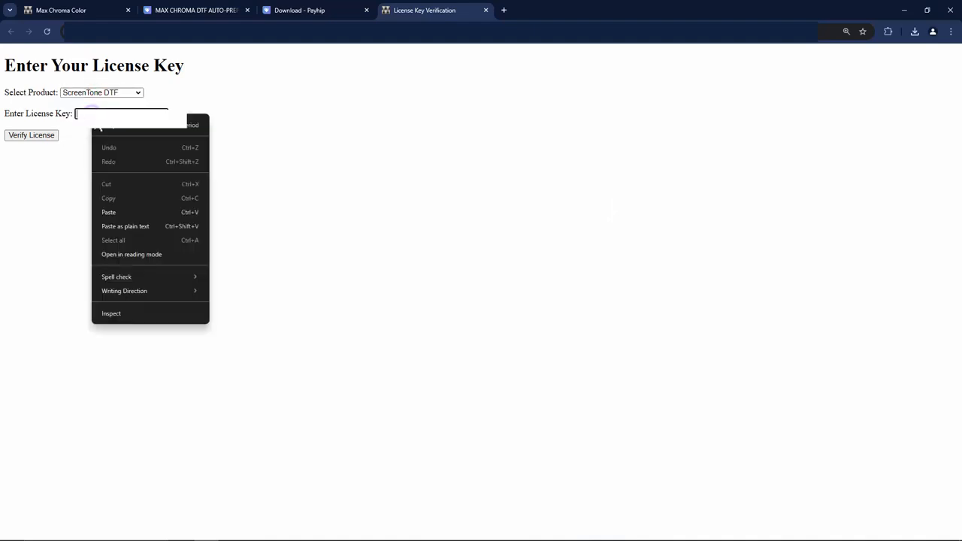
pyautogui.click(110, 212)
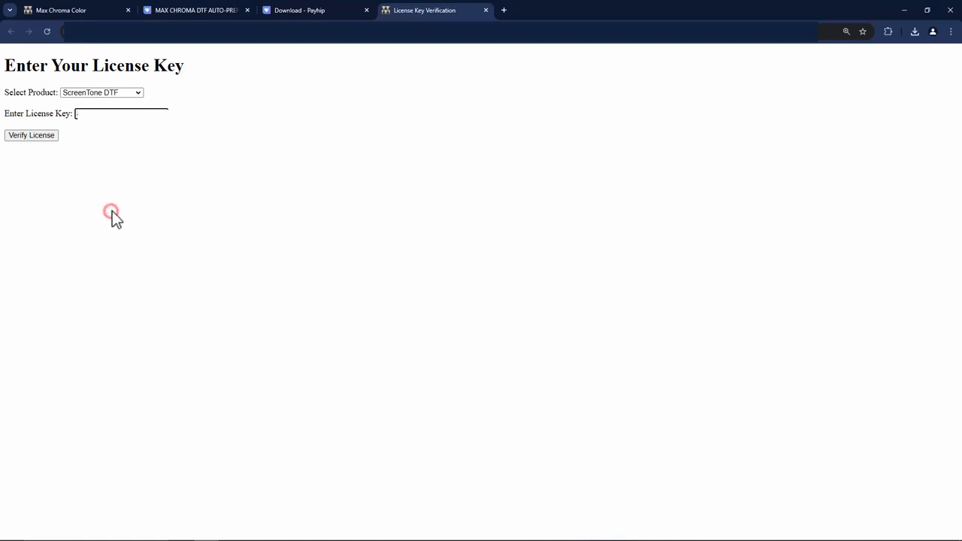
pyautogui.click(31, 138)
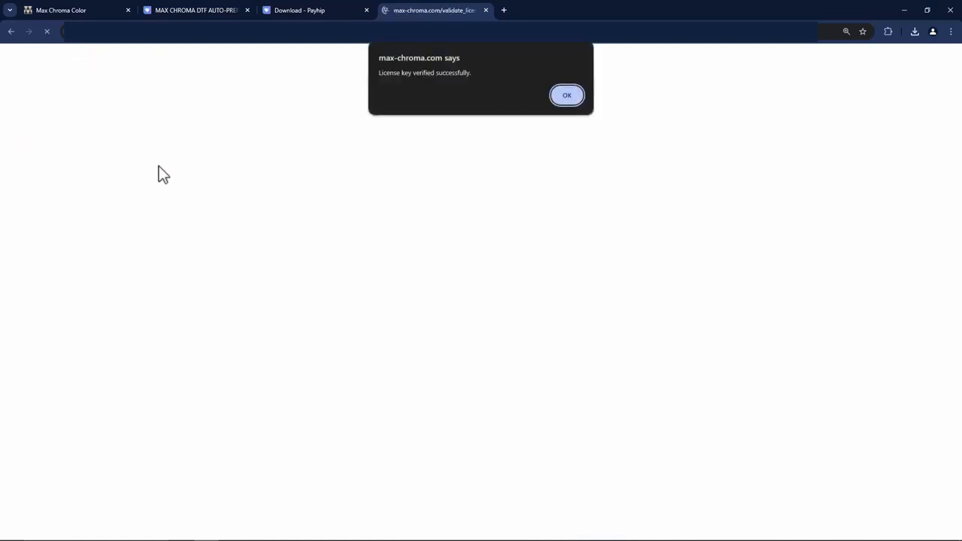
pyautogui.click(566, 96)
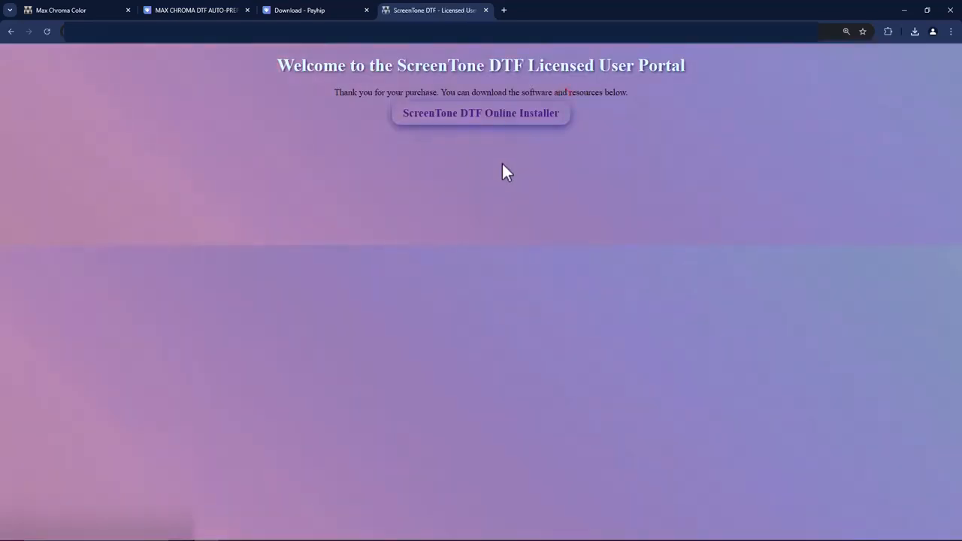
# Step: Open the ScreenTone DTF Online Installer and install Max Chroma ScreenTone DTF Edition 2024 v 1.0.5 as a desktop app
pyautogui.click(485, 124)
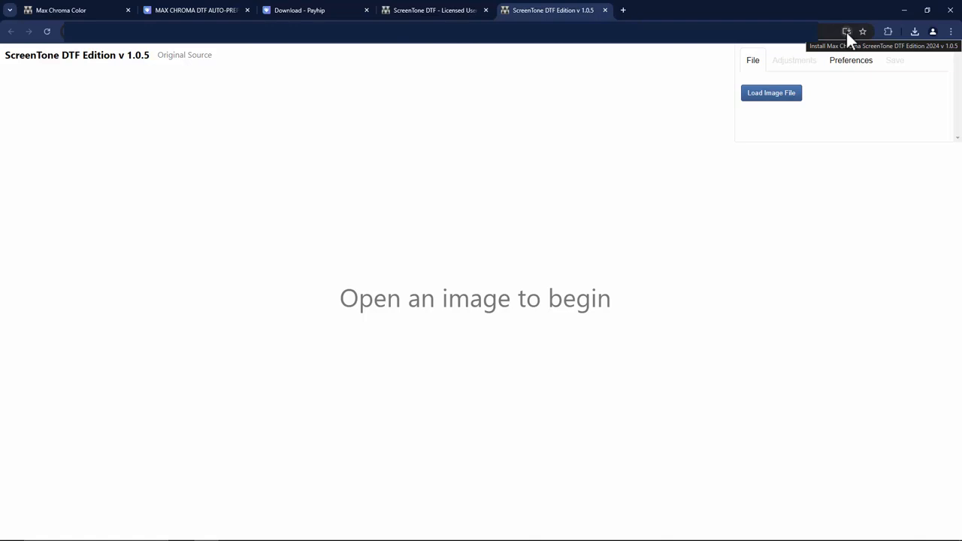
pyautogui.click(951, 32)
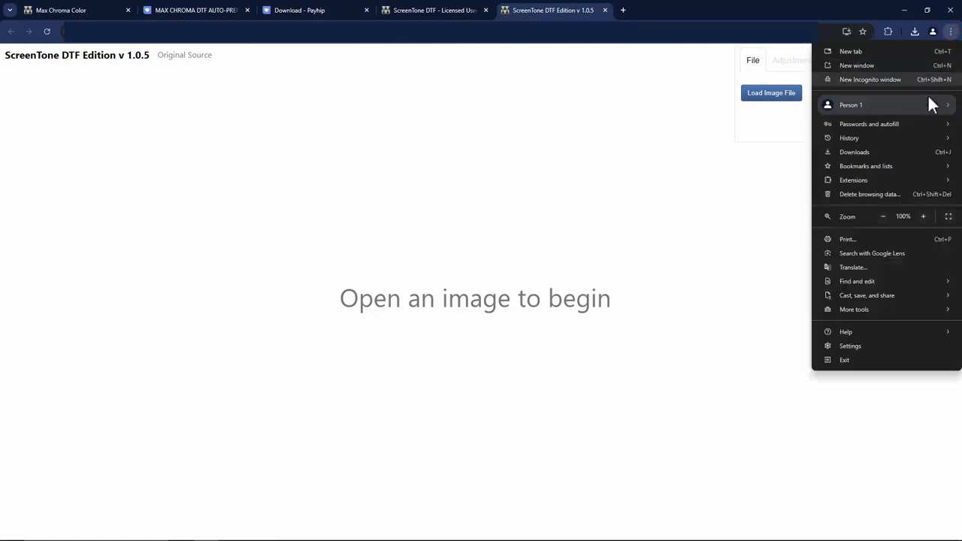
pyautogui.moveTo(845, 292)
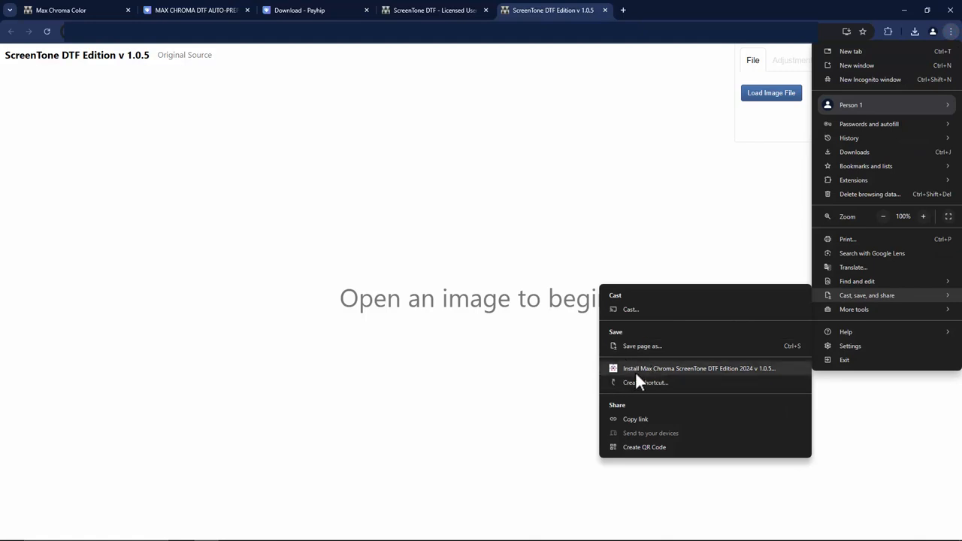
pyautogui.click(648, 150)
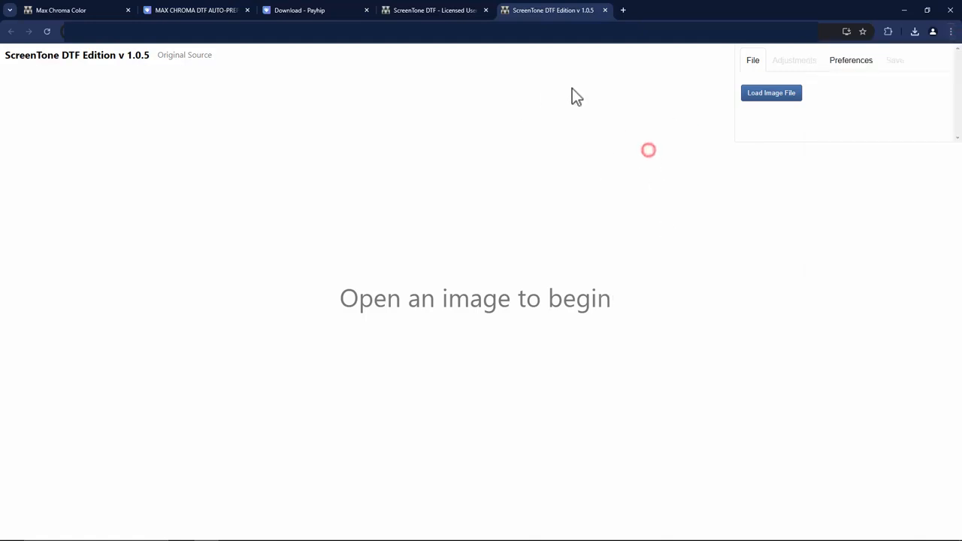
pyautogui.click(848, 31)
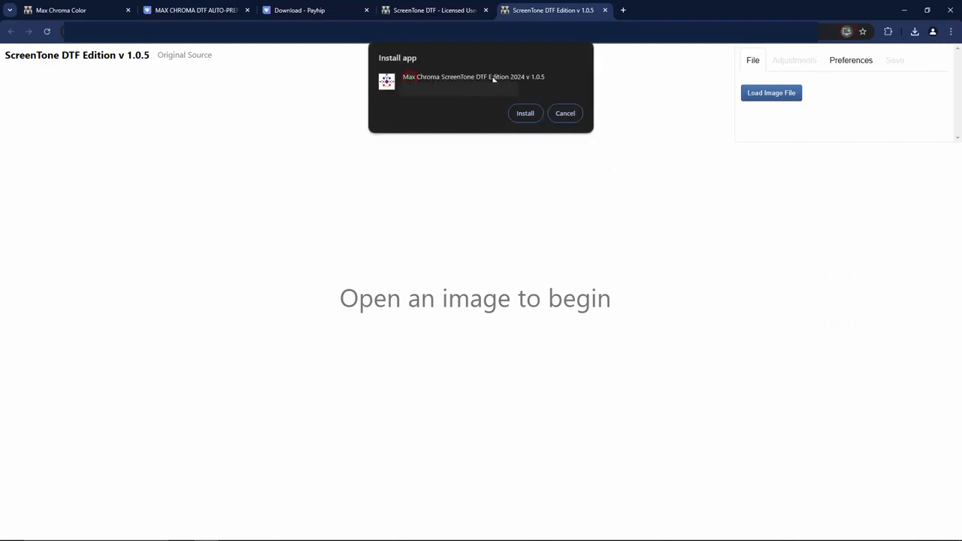
pyautogui.click(527, 114)
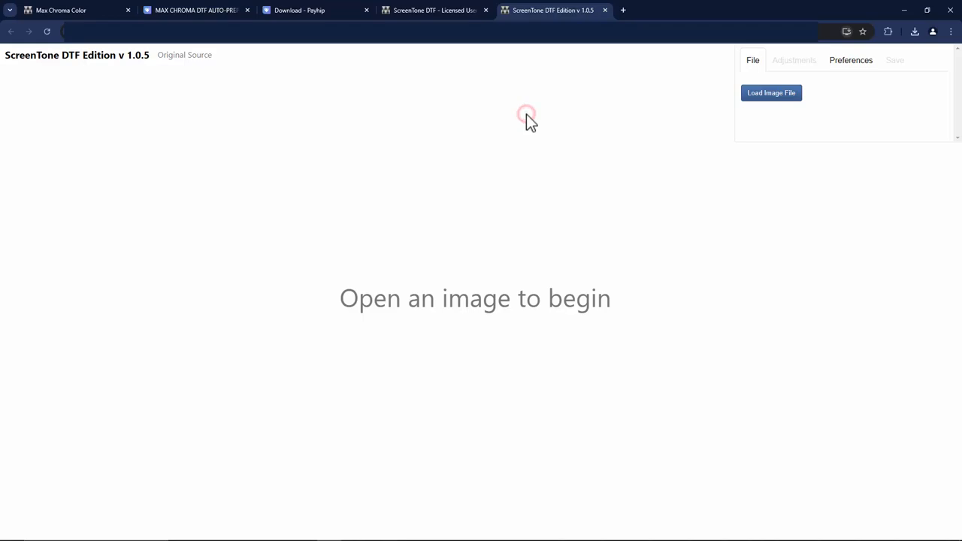
# Step: Restore the installed app's window to a smaller size and close the browser and File Explorer windows
pyautogui.click(927, 7)
pyautogui.moveTo(477, 22); pyautogui.dragTo(552, 34)
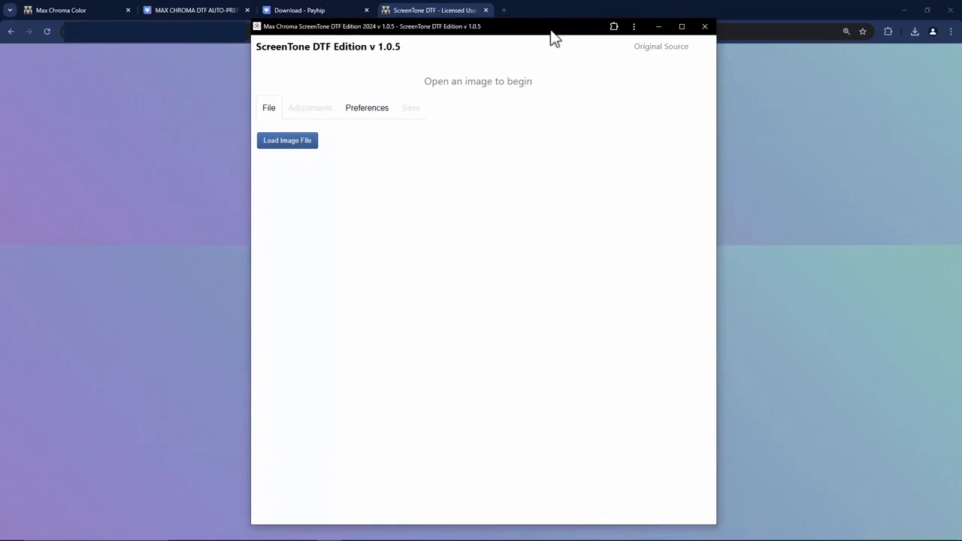
pyautogui.click(750, 8)
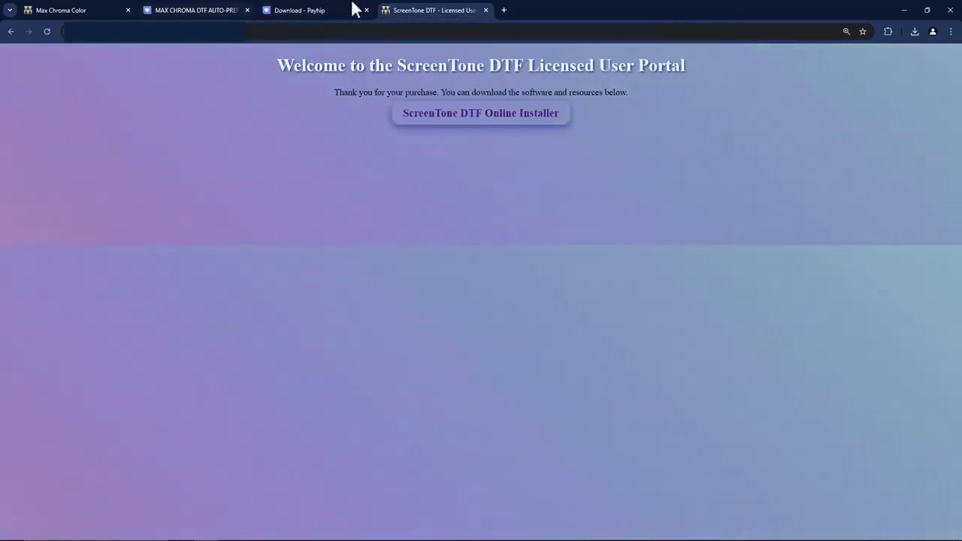
pyautogui.click(950, 10)
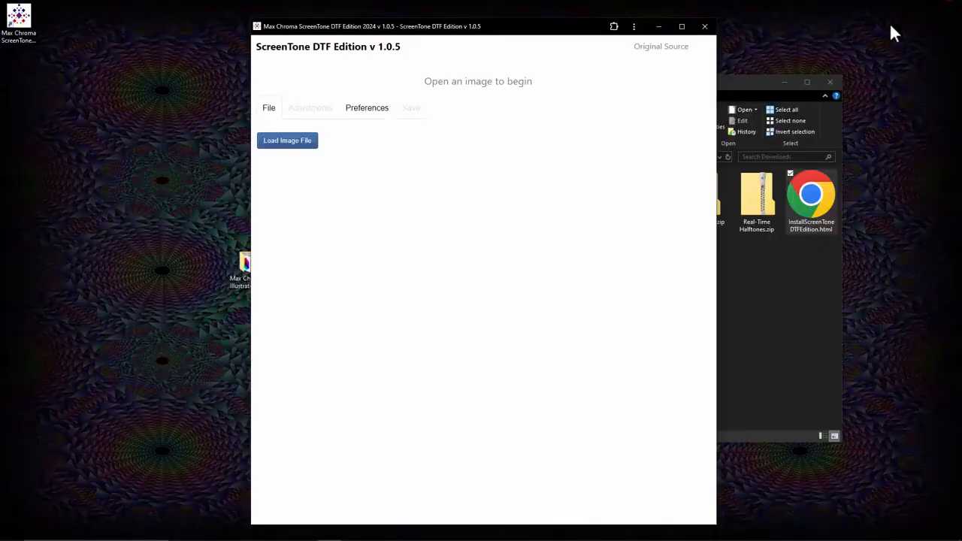
pyautogui.click(748, 92)
pyautogui.click(830, 83)
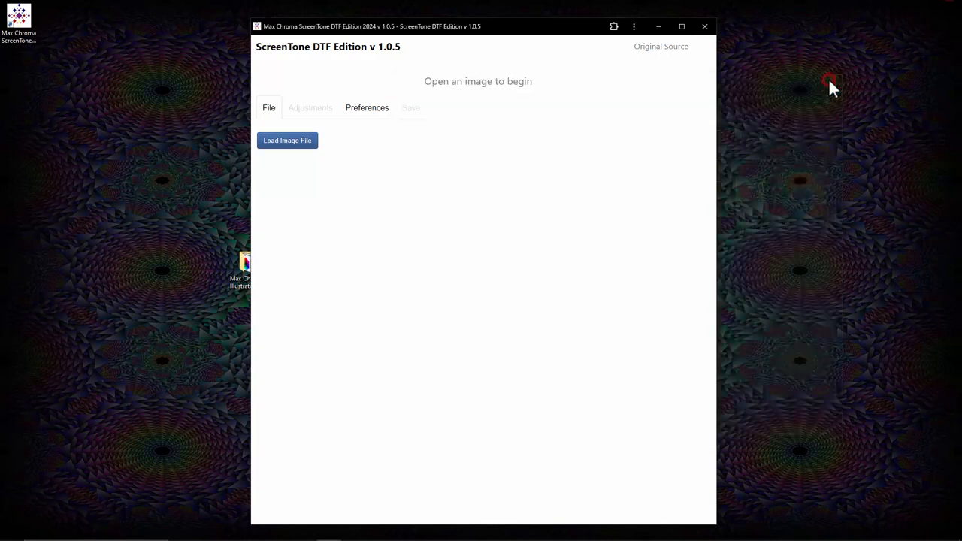
pyautogui.moveTo(516, 29); pyautogui.dragTo(473, 23)
pyautogui.click(666, 22)
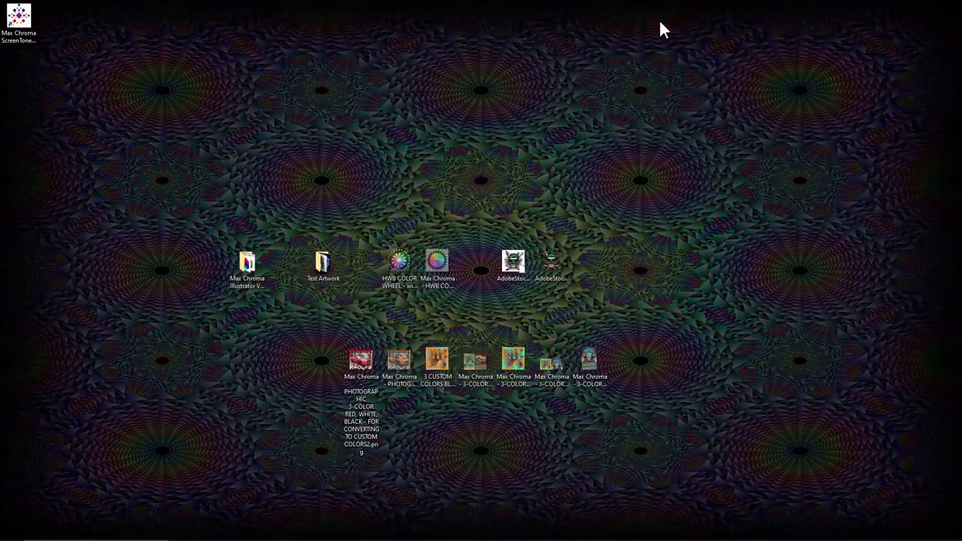
# Step: Move the Max Chroma ScreenTone shortcut beside the other desktop icons and test-launch the app from it
pyautogui.moveTo(30, 26); pyautogui.dragTo(706, 279)
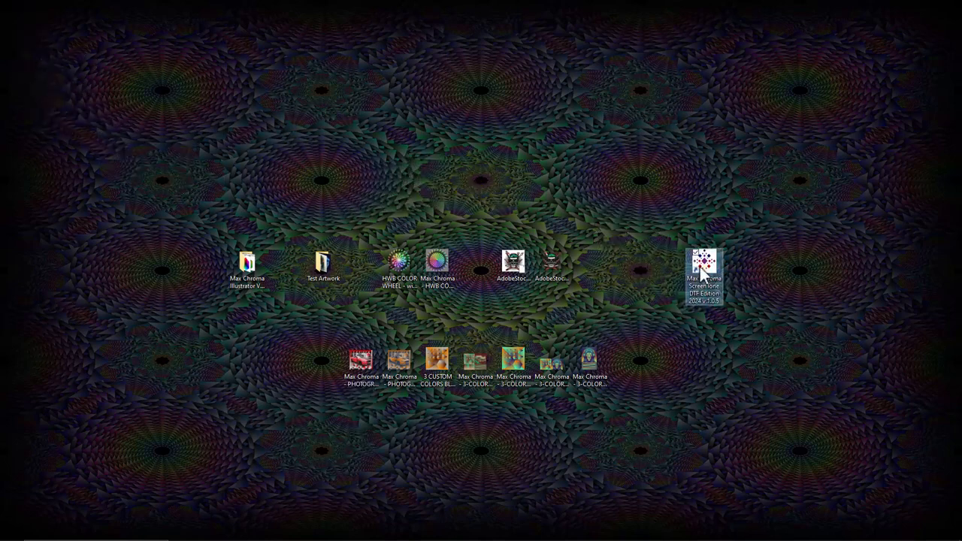
pyautogui.doubleClick(707, 270)
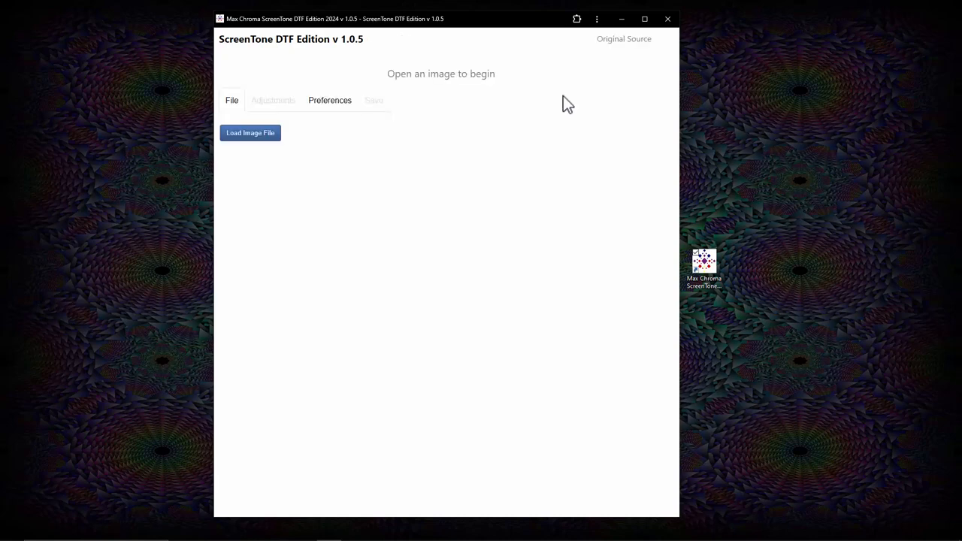
pyautogui.moveTo(679, 70); pyautogui.dragTo(874, 71)
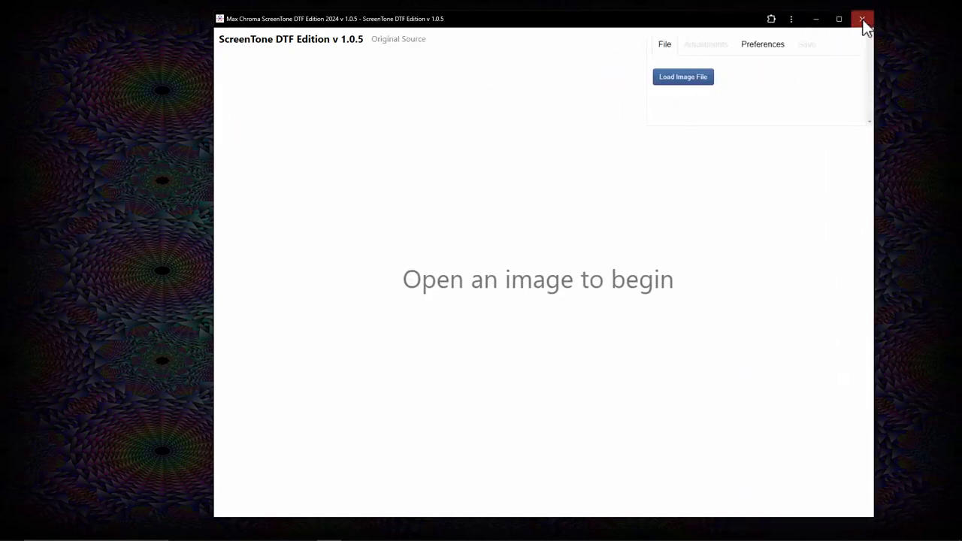
pyautogui.click(863, 18)
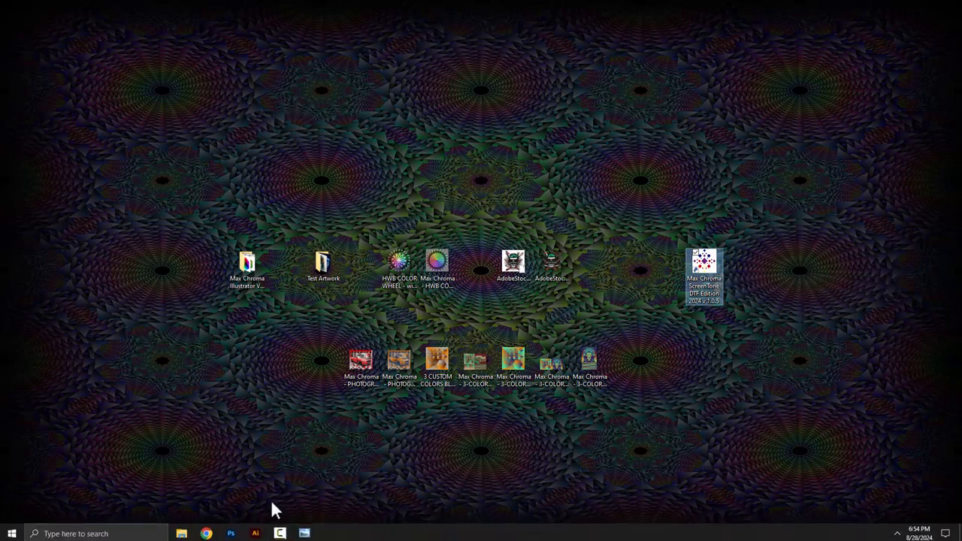
# Step: Relaunch the app and examine the options in its app menu
pyautogui.doubleClick(699, 271)
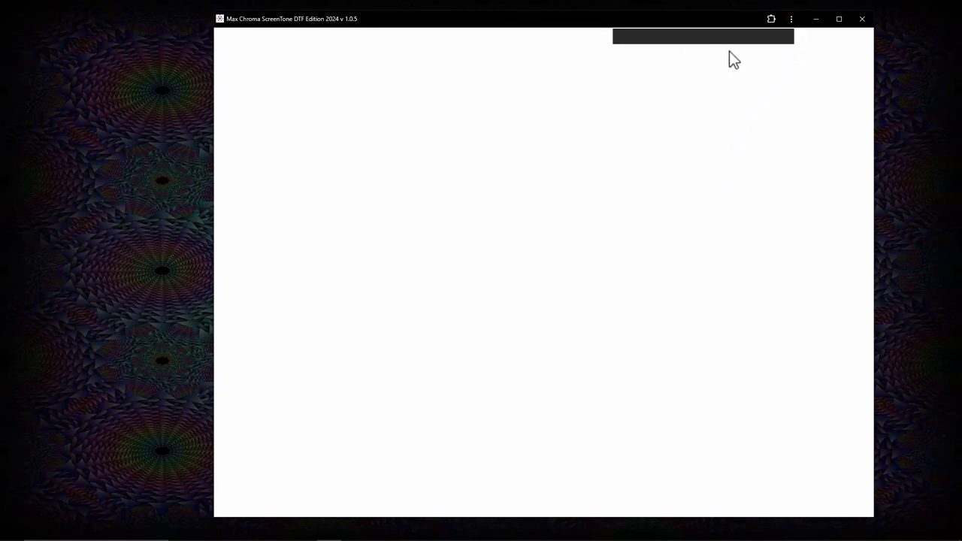
pyautogui.click(791, 19)
pyautogui.click(789, 20)
pyautogui.click(789, 20)
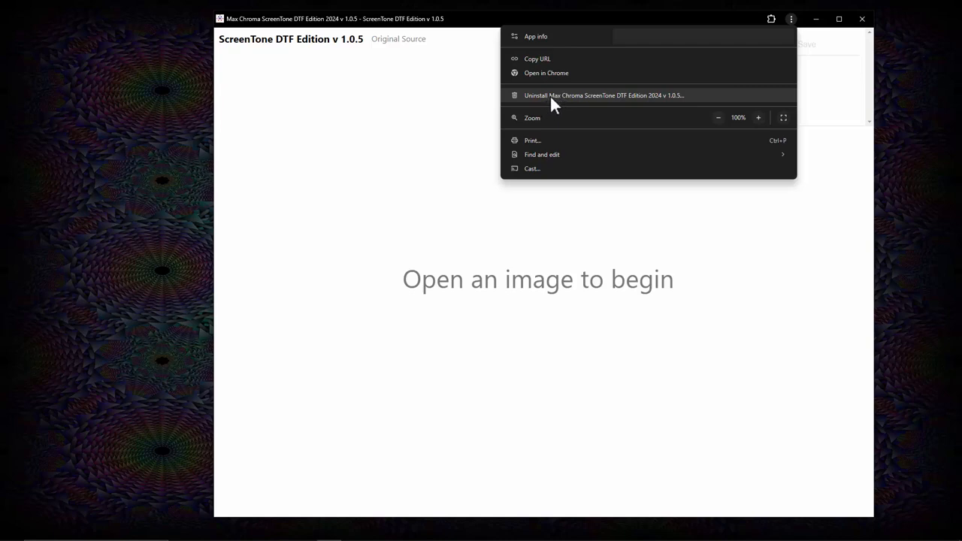
pyautogui.click(546, 223)
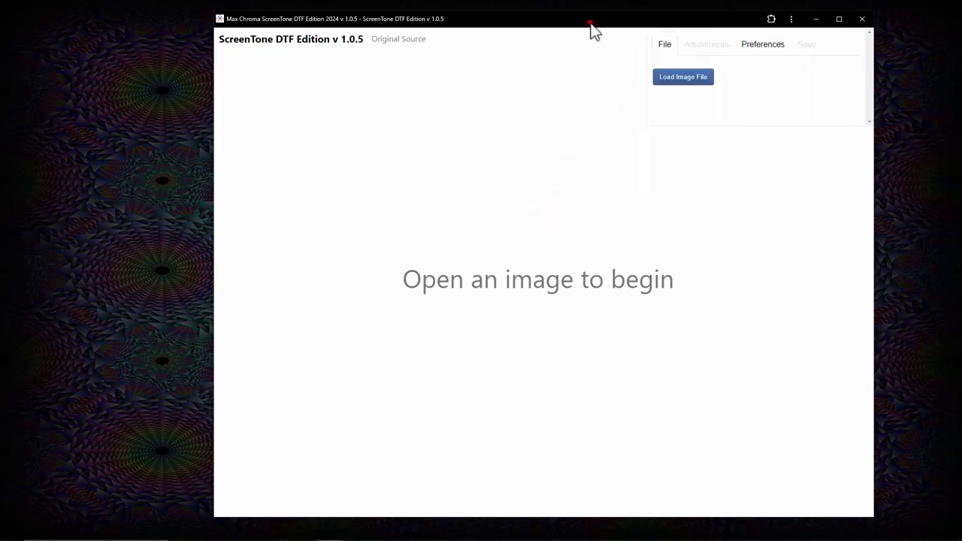
pyautogui.moveTo(591, 27); pyautogui.dragTo(470, 40)
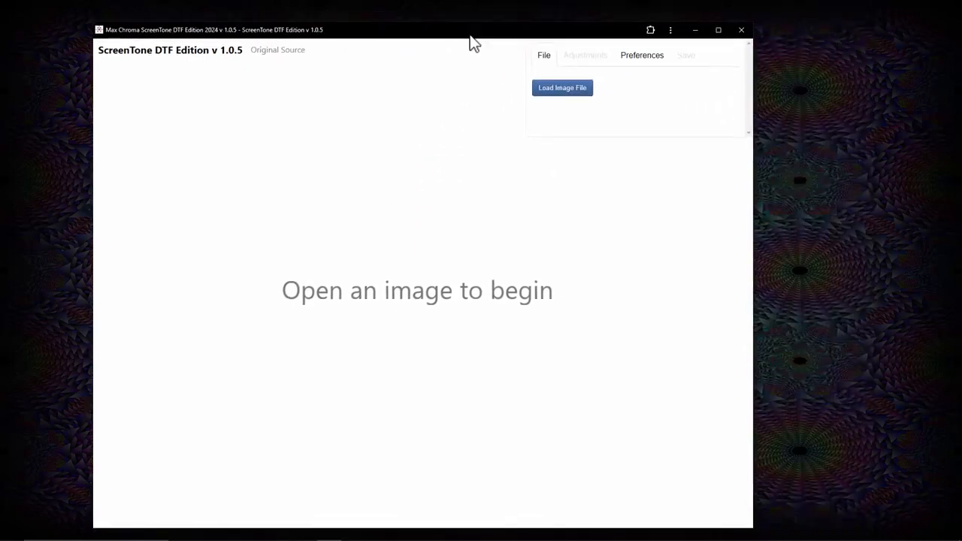
pyautogui.click(733, 33)
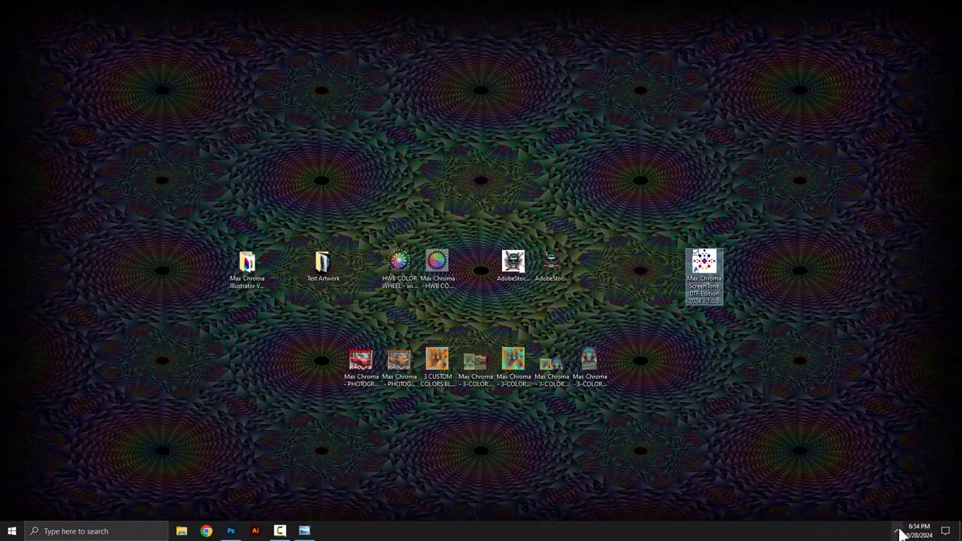
# Step: Launch ScreenTone DTF Edition from the desktop shortcut and maximize its window
pyautogui.click(899, 532)
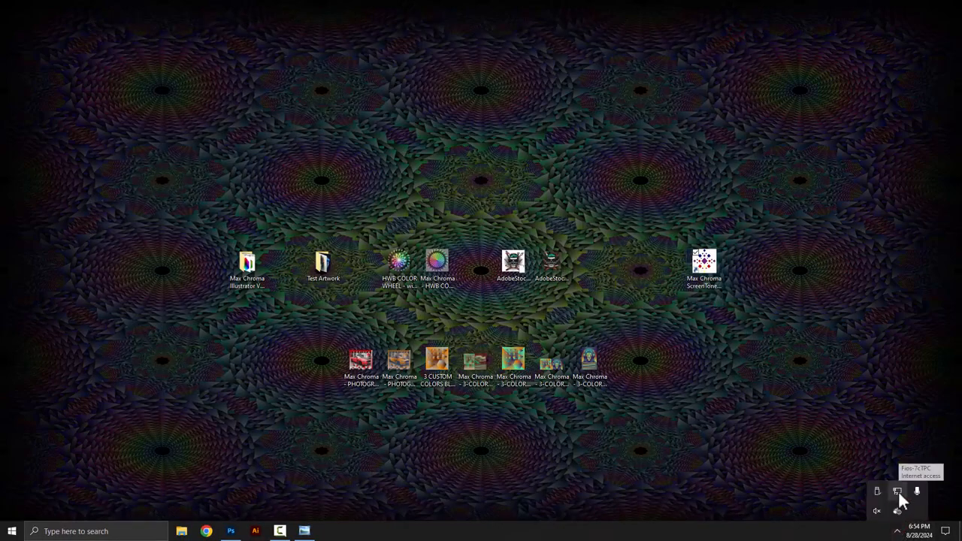
pyautogui.click(704, 265)
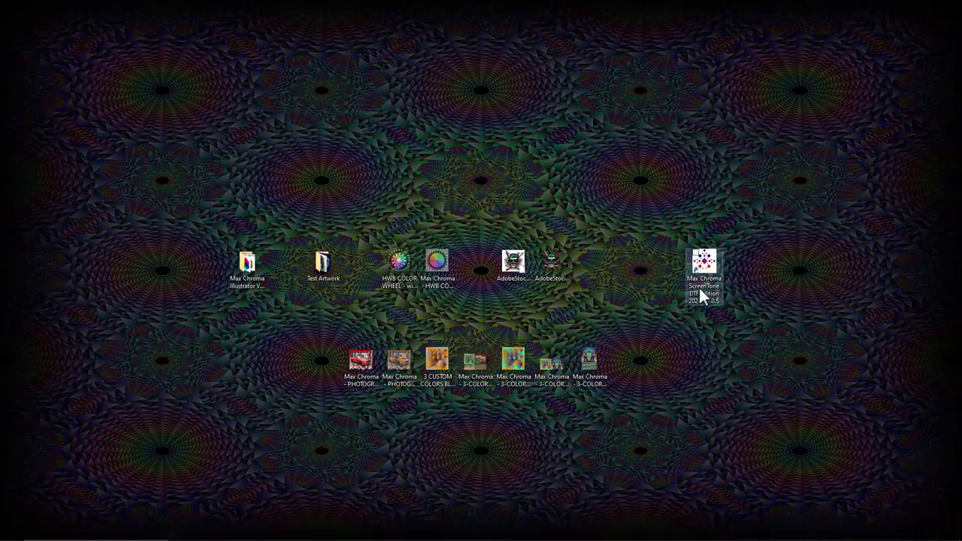
pyautogui.doubleClick(704, 271)
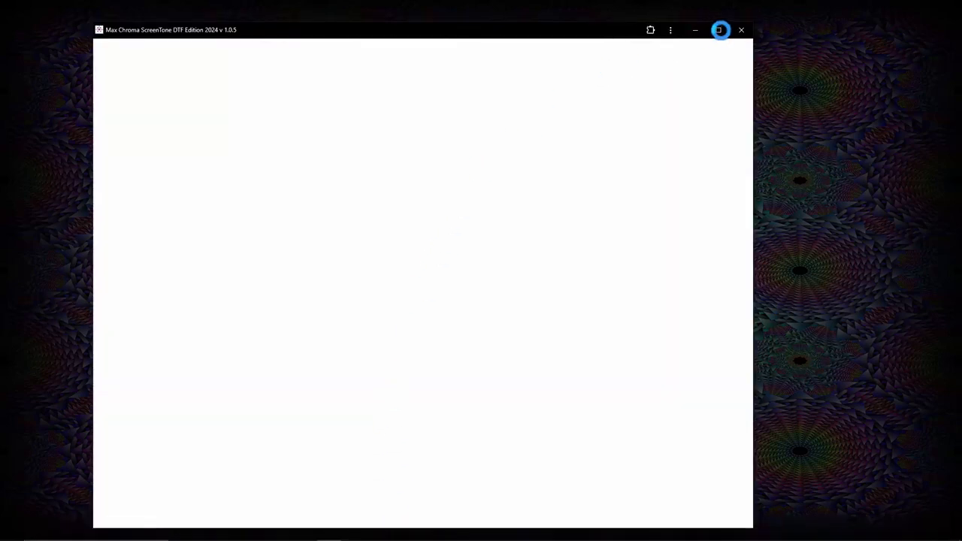
pyautogui.click(719, 30)
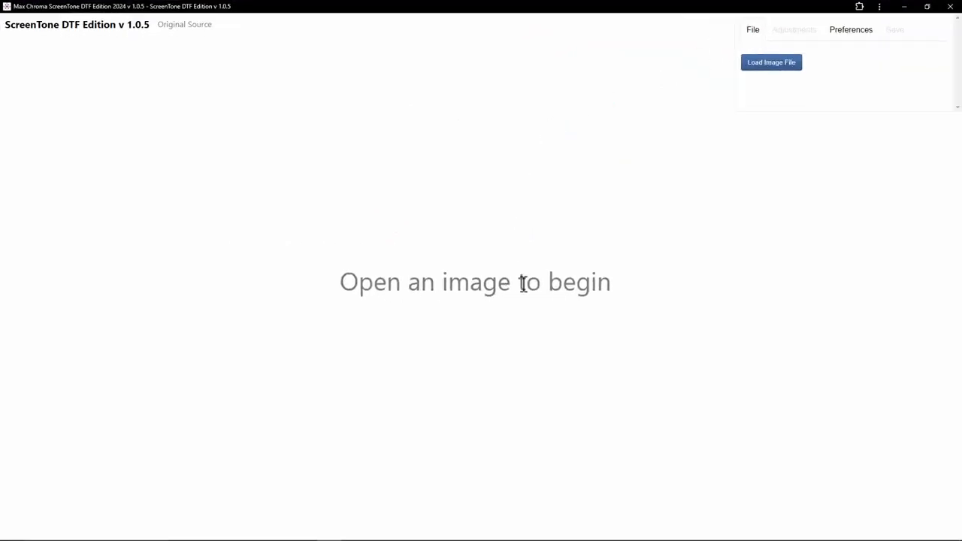
# Step: Load the maxchroma_tshirt_design_stock_art_on_a_pastel_colored_shirt image from the Test Artwork folder
pyautogui.click(759, 66)
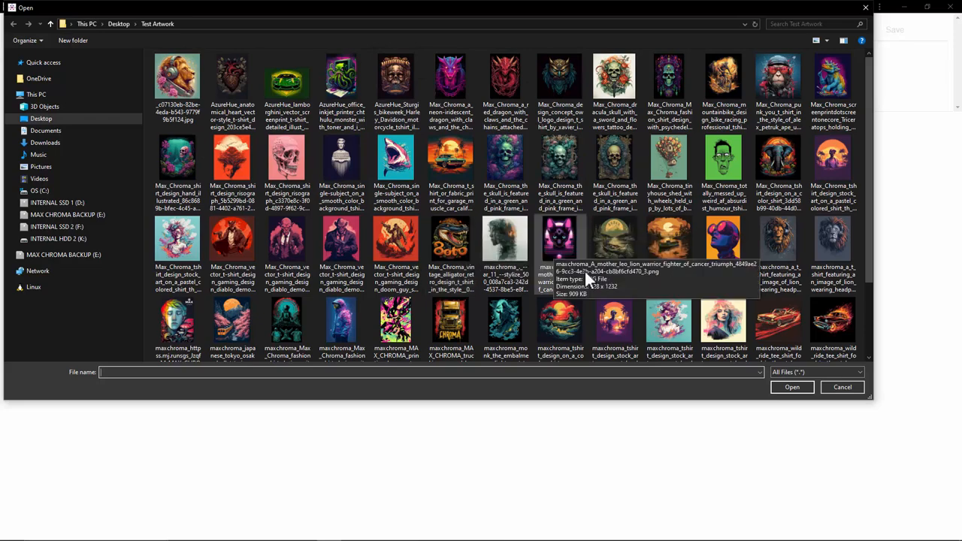
pyautogui.click(603, 320)
pyautogui.doubleClick(604, 320)
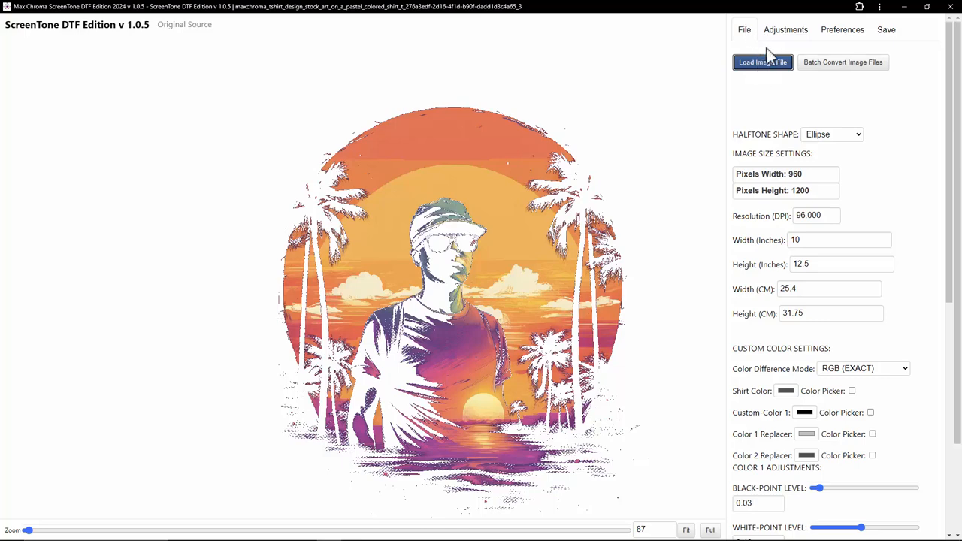
# Step: Browse the Adjustments, Preferences and Save tabs and the image size settings
pyautogui.click(785, 34)
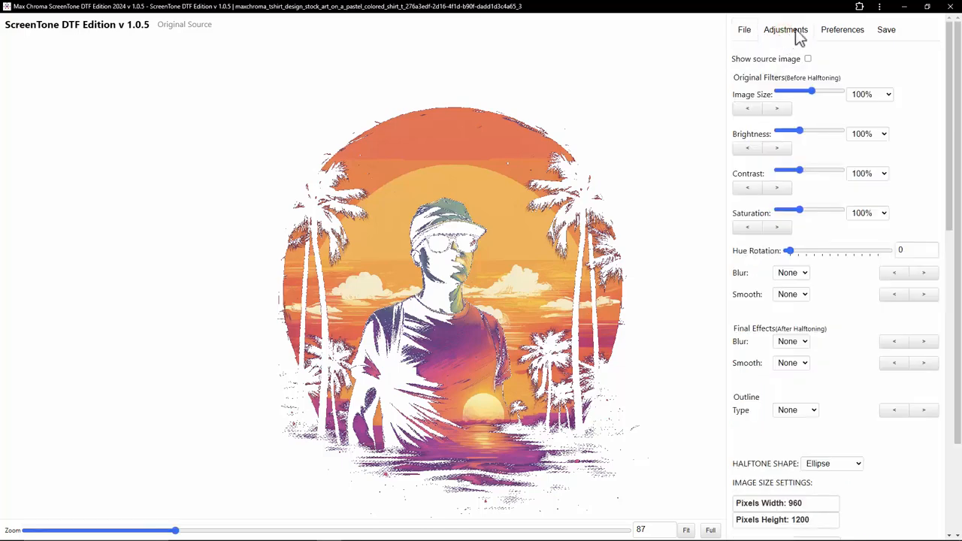
pyautogui.click(841, 34)
pyautogui.click(883, 34)
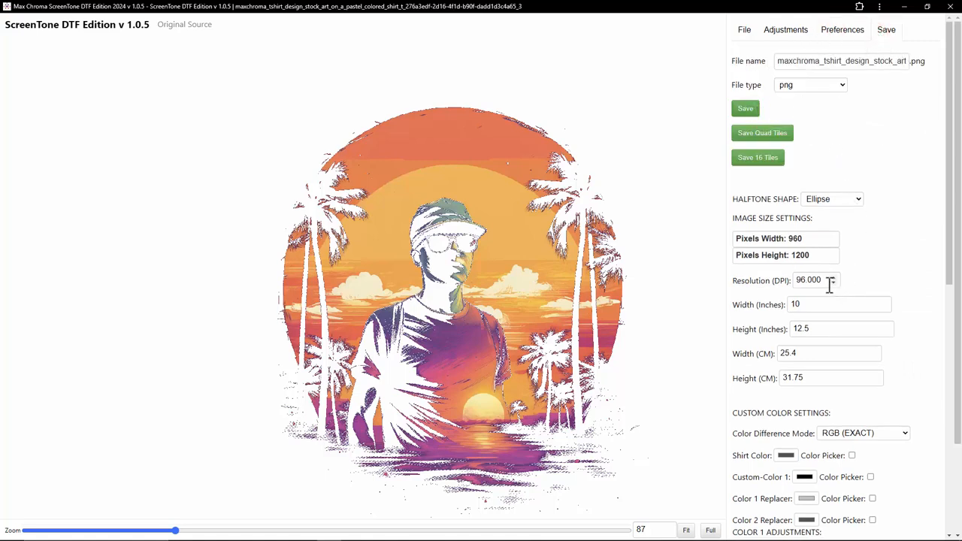
pyautogui.moveTo(827, 282); pyautogui.dragTo(794, 304)
pyautogui.click(792, 304)
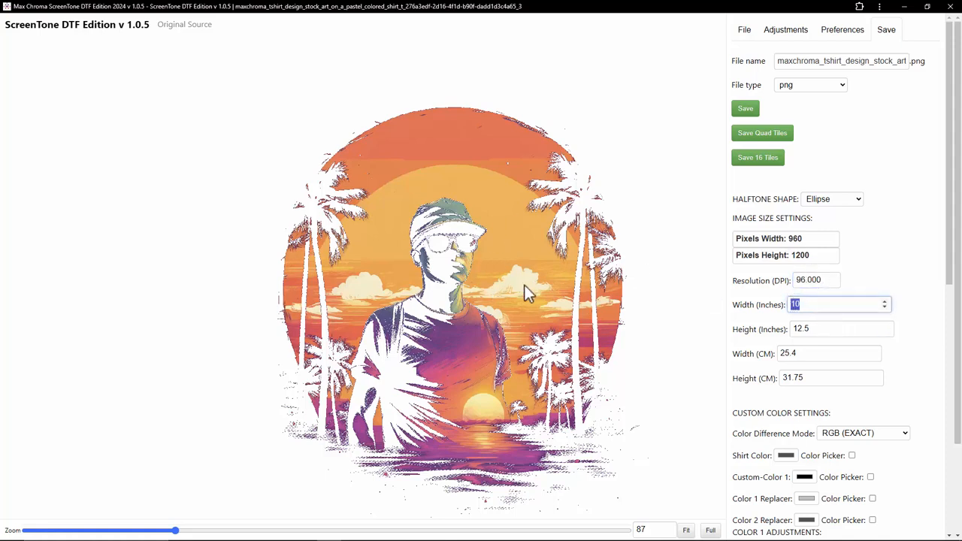
# Step: Turn on Show source image to compare it with the halftone and set the zoom to 68
pyautogui.click(791, 35)
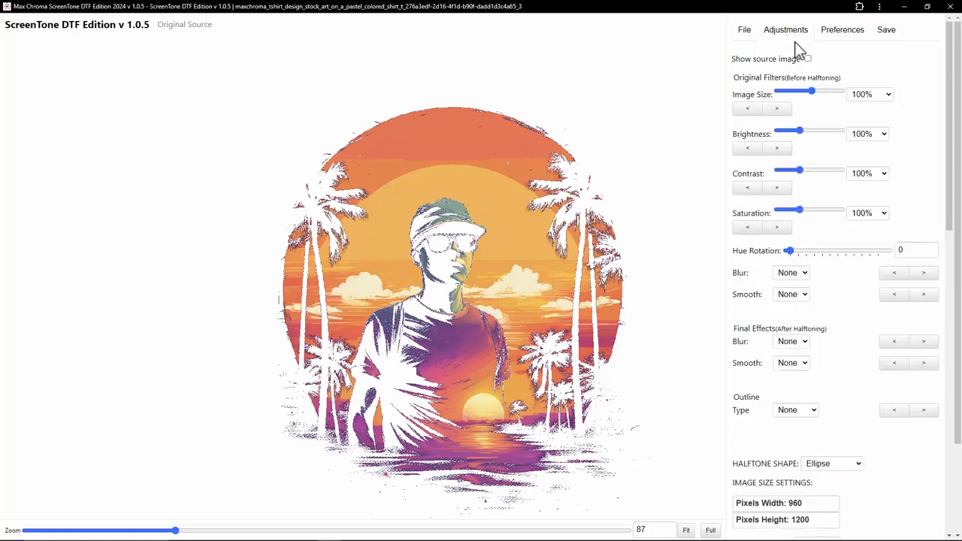
pyautogui.click(808, 59)
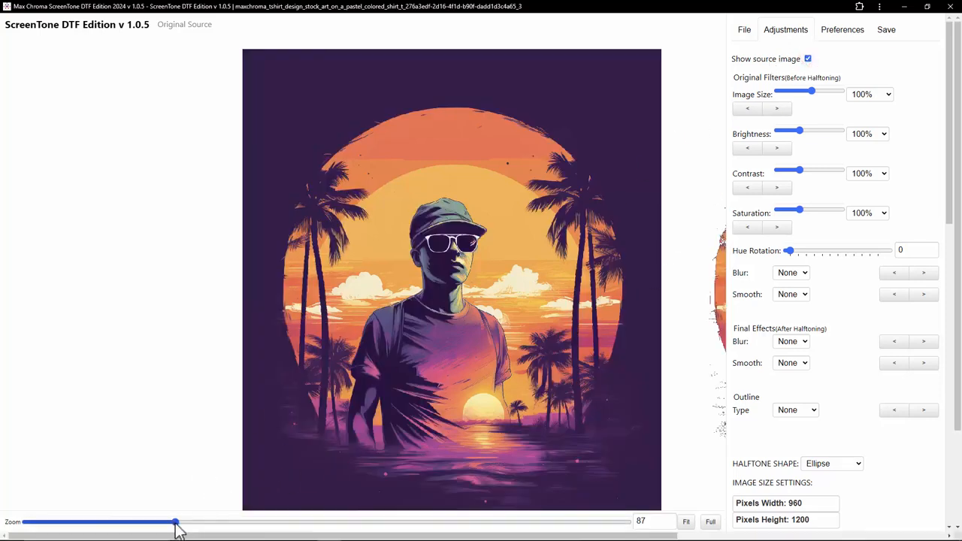
pyautogui.moveTo(174, 523); pyautogui.dragTo(273, 538)
pyautogui.moveTo(324, 533); pyautogui.dragTo(337, 534)
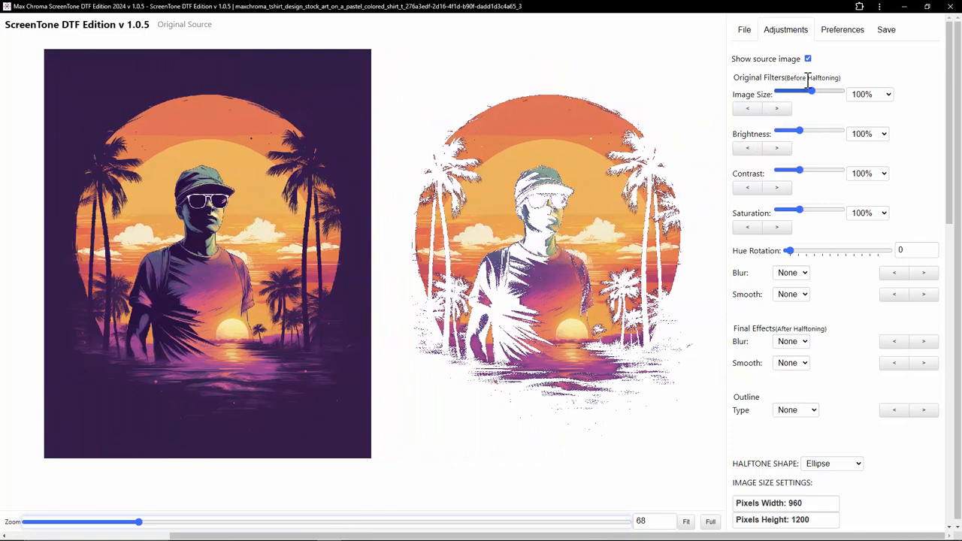
# Step: Switch the app's appearance theme to Dark
pyautogui.click(842, 30)
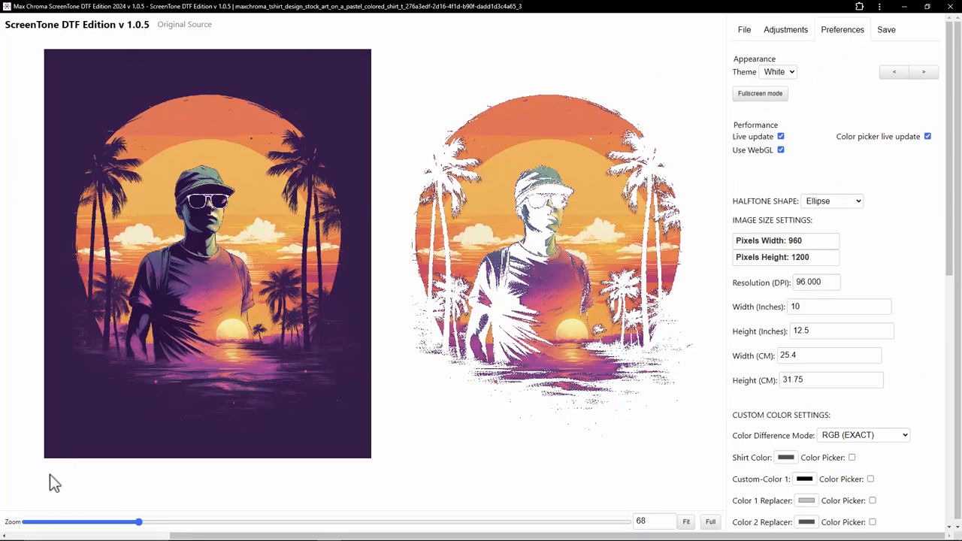
pyautogui.click(782, 71)
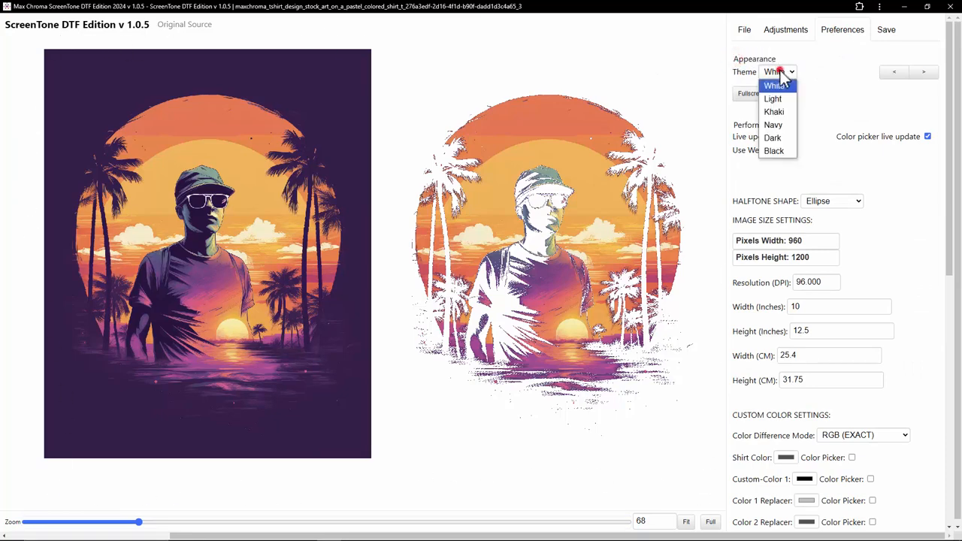
pyautogui.click(780, 138)
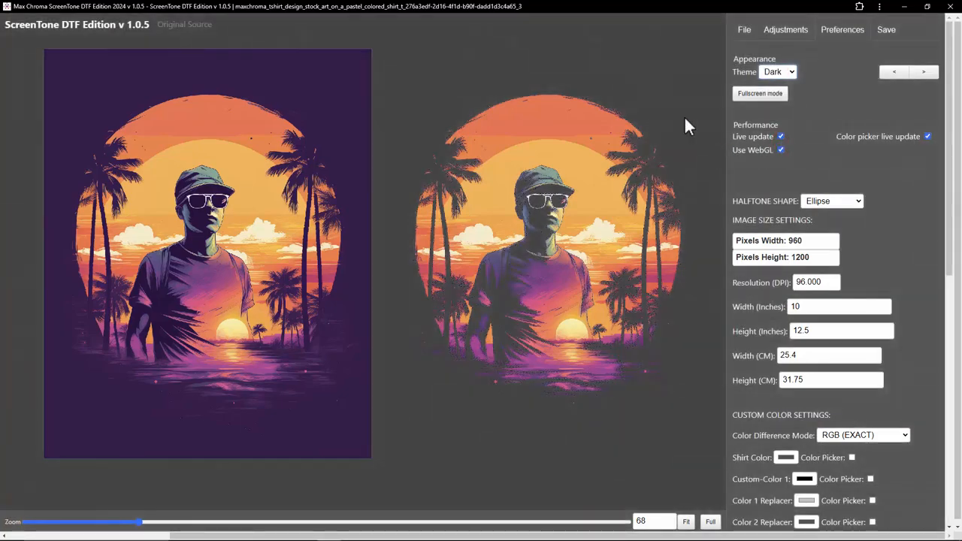
# Step: Try the White and then the Black appearance themes
pyautogui.click(782, 67)
pyautogui.click(781, 99)
pyautogui.click(782, 72)
pyautogui.click(775, 86)
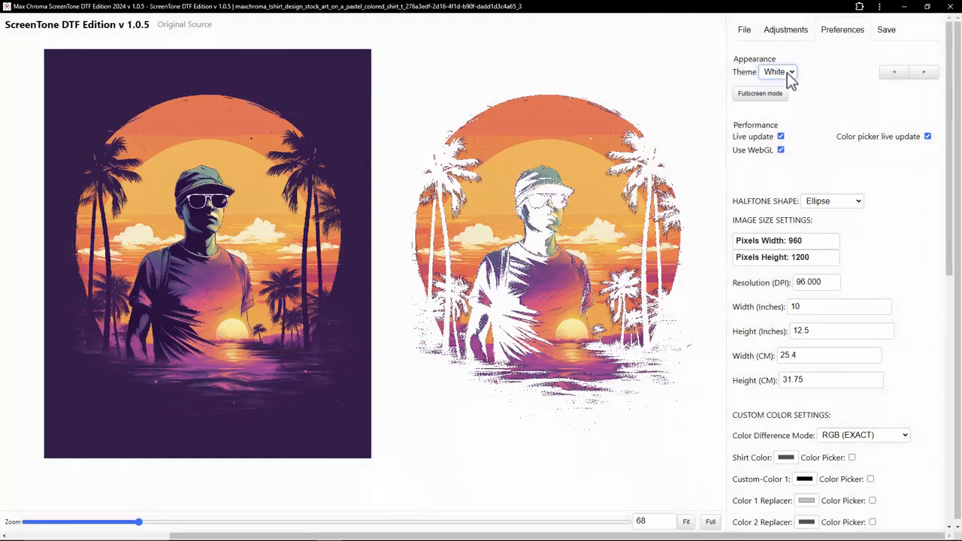
pyautogui.click(783, 72)
pyautogui.click(777, 151)
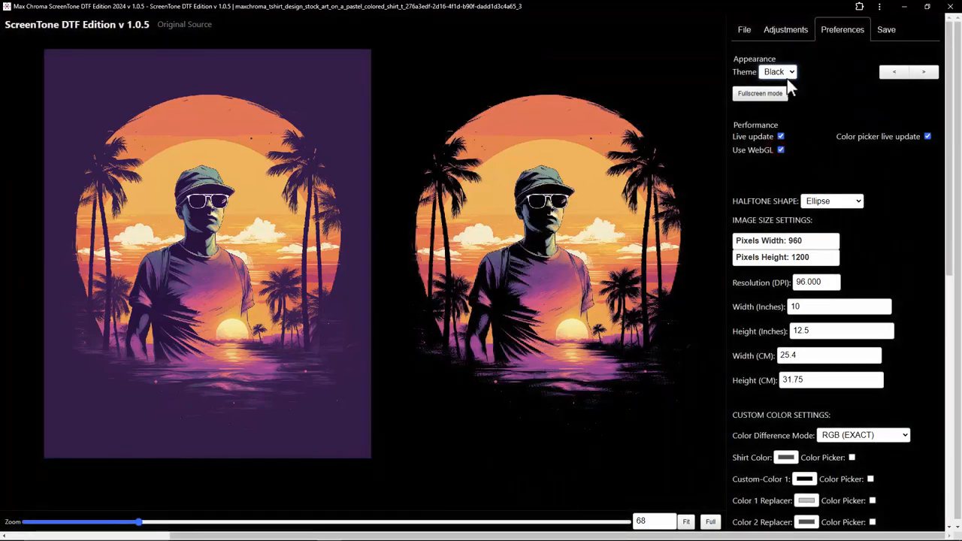
# Step: Try the Navy appearance theme
pyautogui.click(786, 73)
pyautogui.click(821, 74)
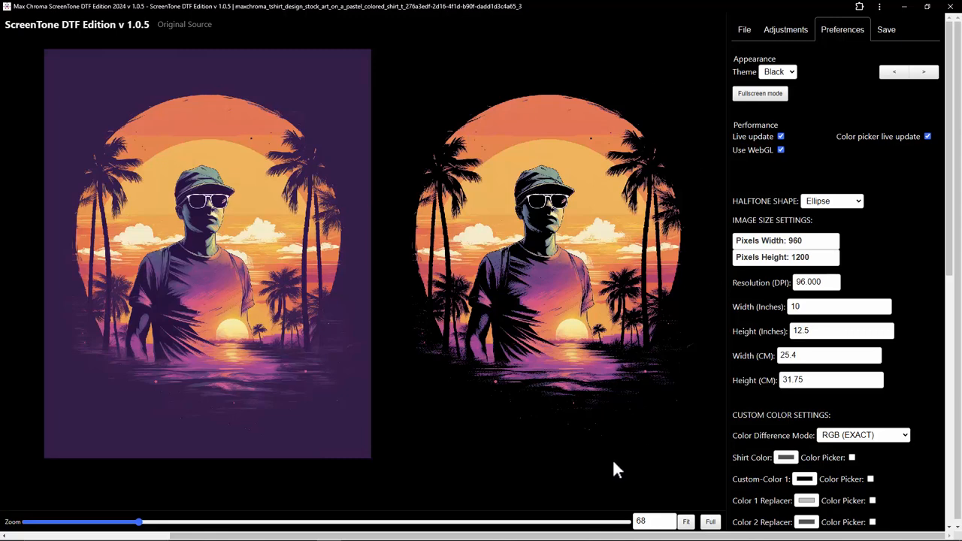
pyautogui.click(780, 71)
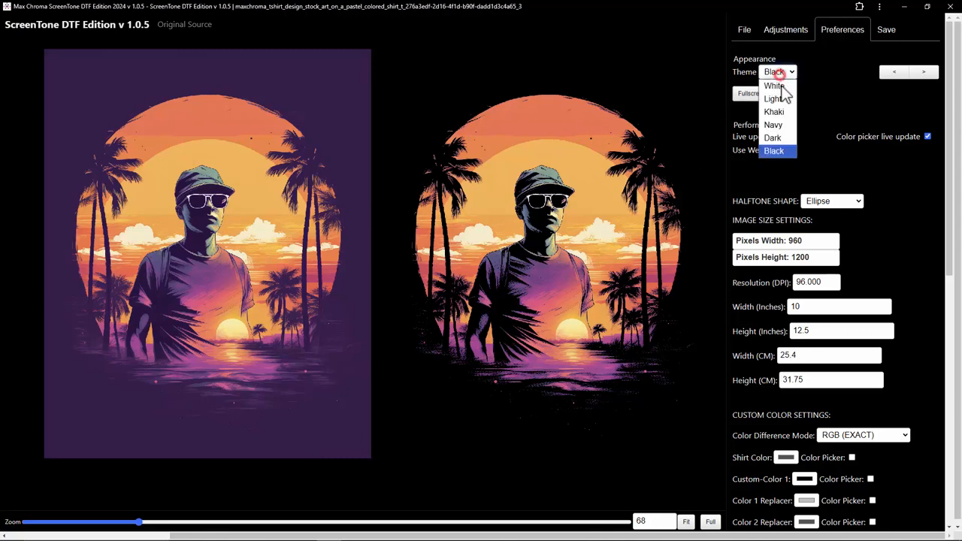
pyautogui.click(778, 125)
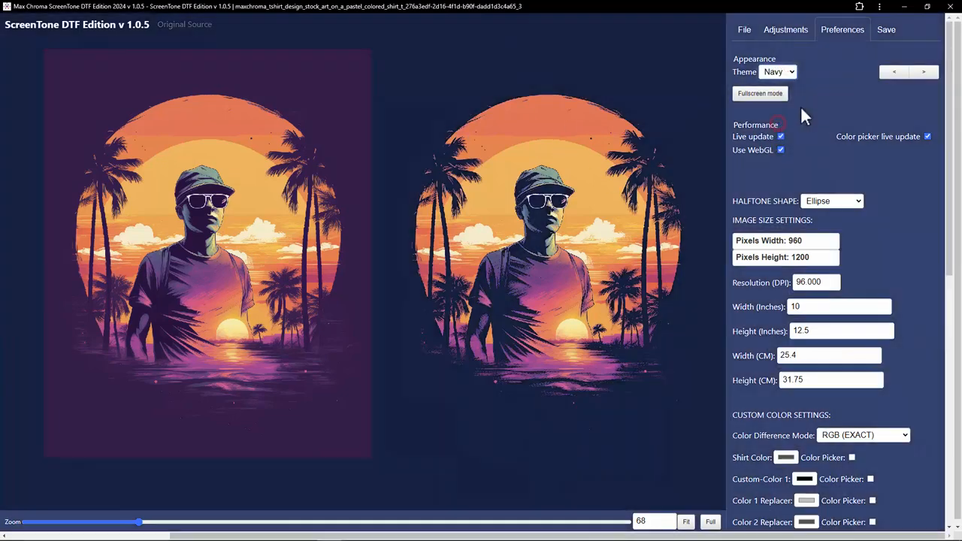
pyautogui.click(776, 72)
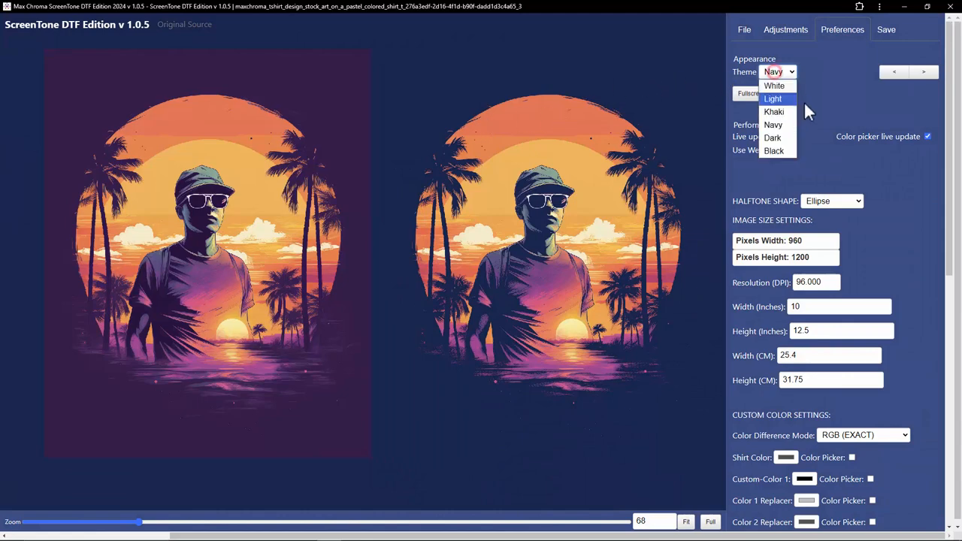
pyautogui.click(830, 54)
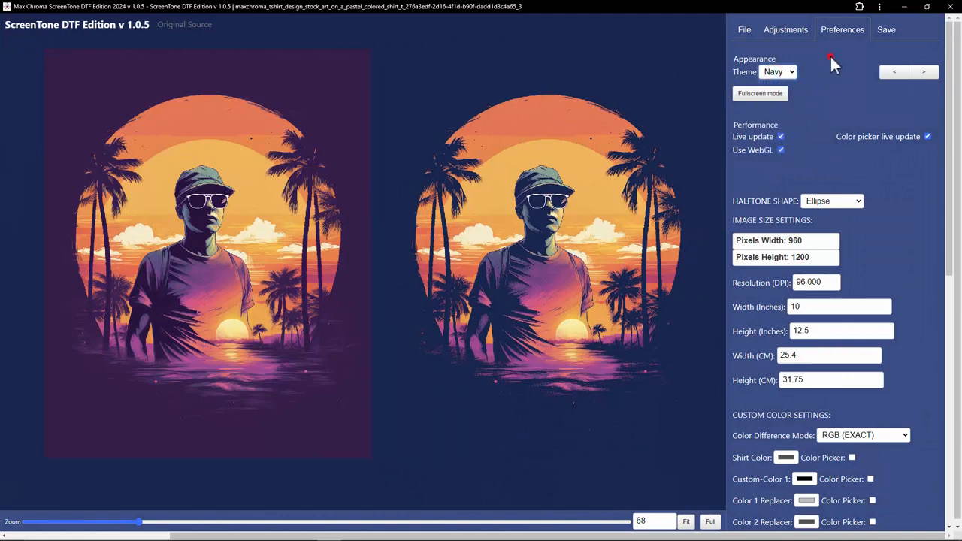
# Step: Switch the app's appearance theme to Khaki
pyautogui.click(774, 75)
pyautogui.click(770, 114)
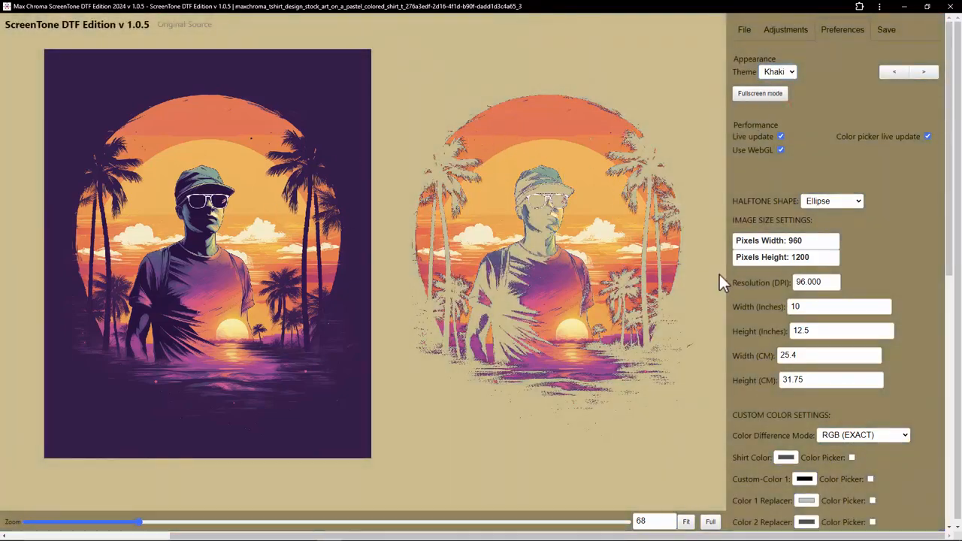
pyautogui.scroll(-3, 827, 256)
pyautogui.scroll(-3, 850, 261)
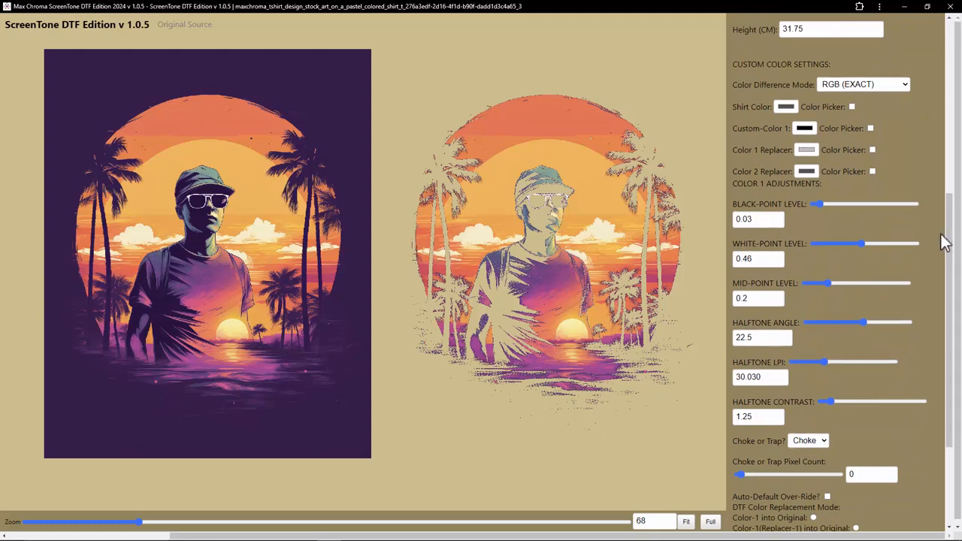
pyautogui.moveTo(951, 218); pyautogui.dragTo(949, 75)
pyautogui.scroll(1, 818, 113)
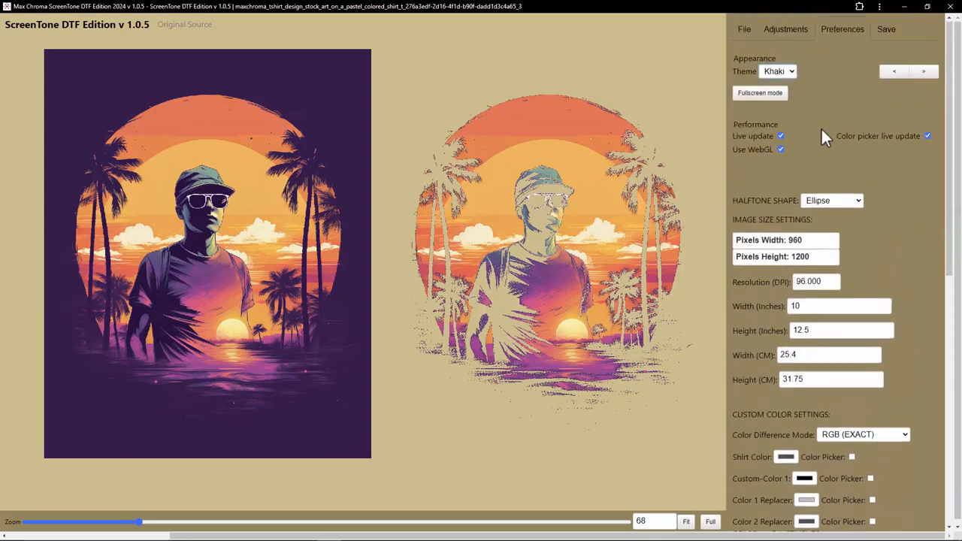
# Step: Review the image size settings: pixel dimensions, resolution in DPI and print width and height
pyautogui.click(782, 29)
pyautogui.click(744, 31)
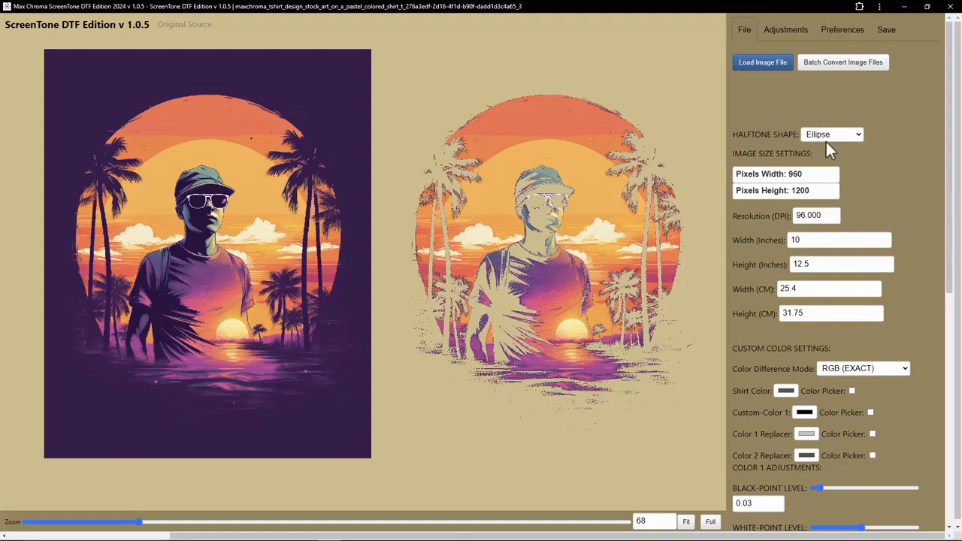
pyautogui.moveTo(809, 175); pyautogui.dragTo(781, 175)
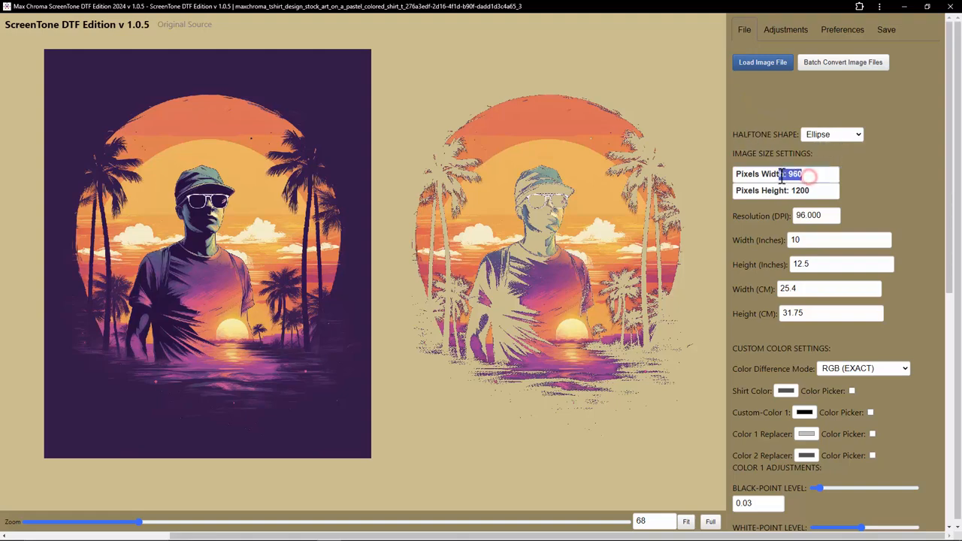
pyautogui.click(791, 174)
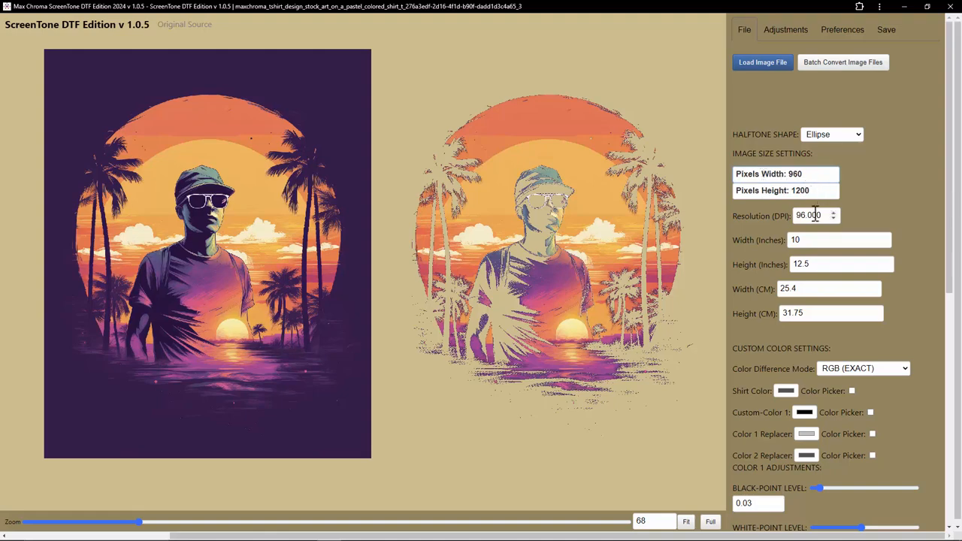
pyautogui.moveTo(816, 215); pyautogui.dragTo(783, 241)
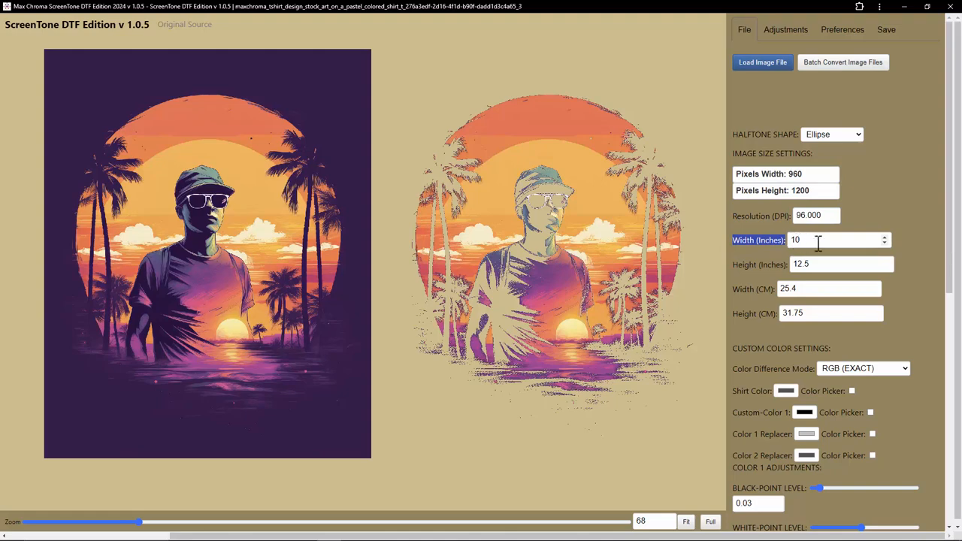
pyautogui.click(818, 240)
pyautogui.moveTo(830, 215); pyautogui.dragTo(781, 216)
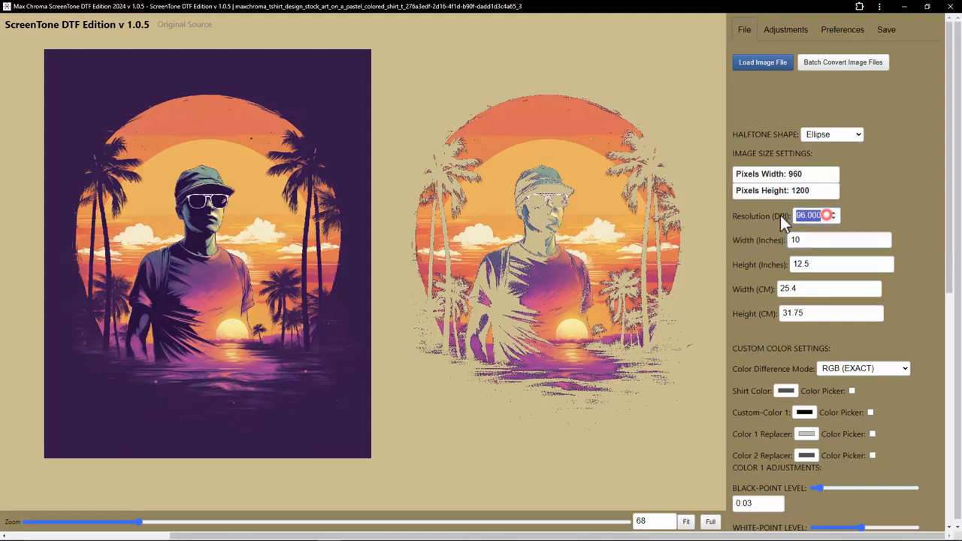
pyautogui.click(873, 217)
# Step: Examine the DTF Color Replacement Mode options below the Color 1 adjustments
pyautogui.scroll(-3, 915, 208)
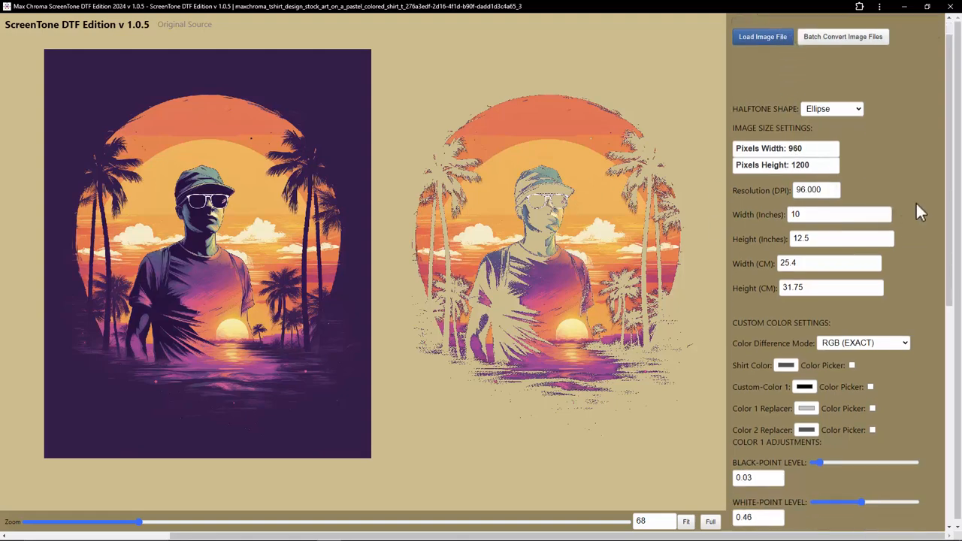
pyautogui.moveTo(947, 158); pyautogui.dragTo(944, 383)
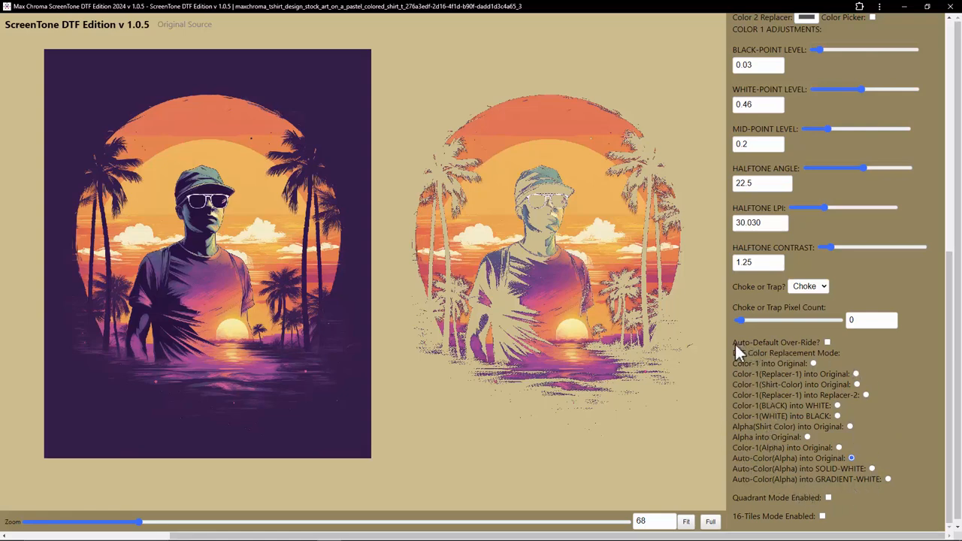
pyautogui.moveTo(733, 352); pyautogui.dragTo(849, 356)
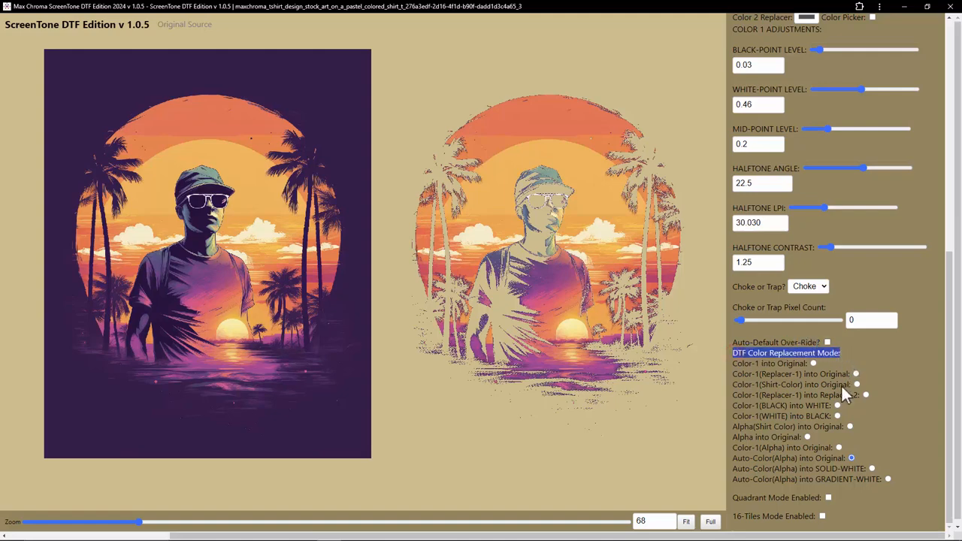
pyautogui.click(745, 464)
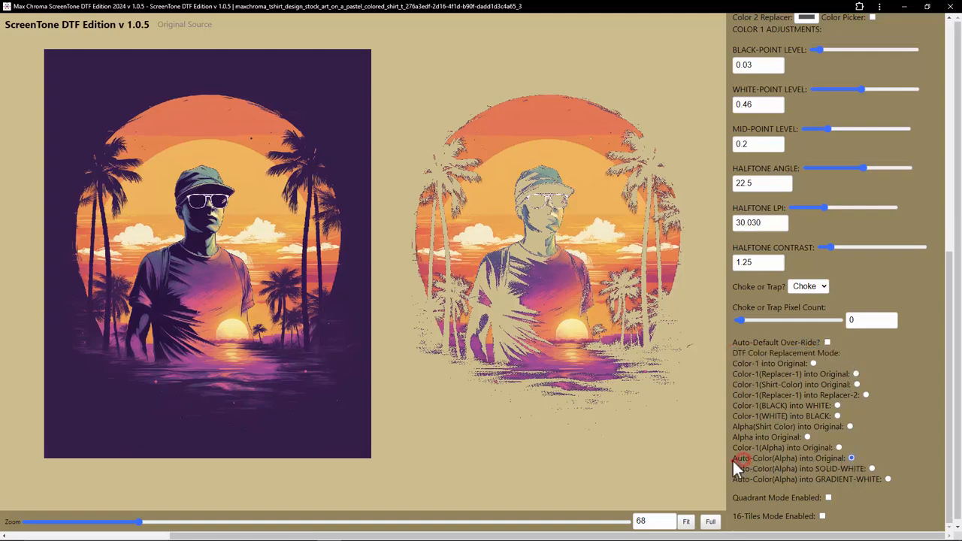
pyautogui.moveTo(729, 458); pyautogui.dragTo(855, 464)
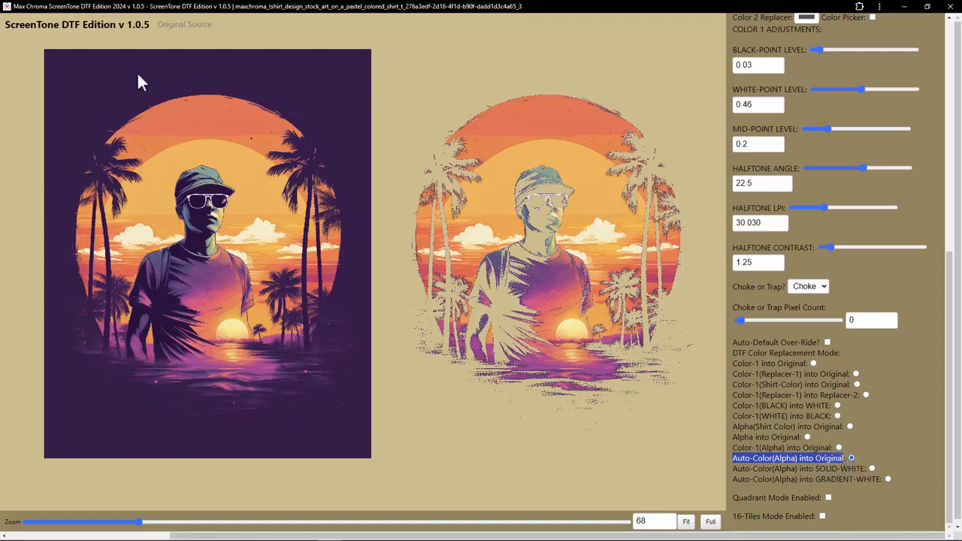
pyautogui.click(771, 459)
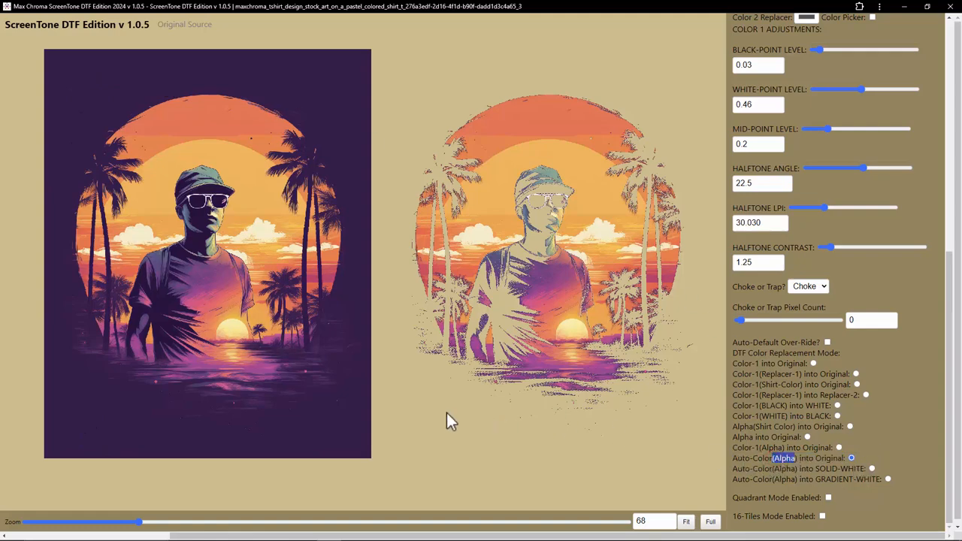
# Step: Compare the Auto-Color(Alpha) into SOLID-WHITE mode with Auto-Color(Alpha) into Original, leaving Original selected
pyautogui.click(808, 464)
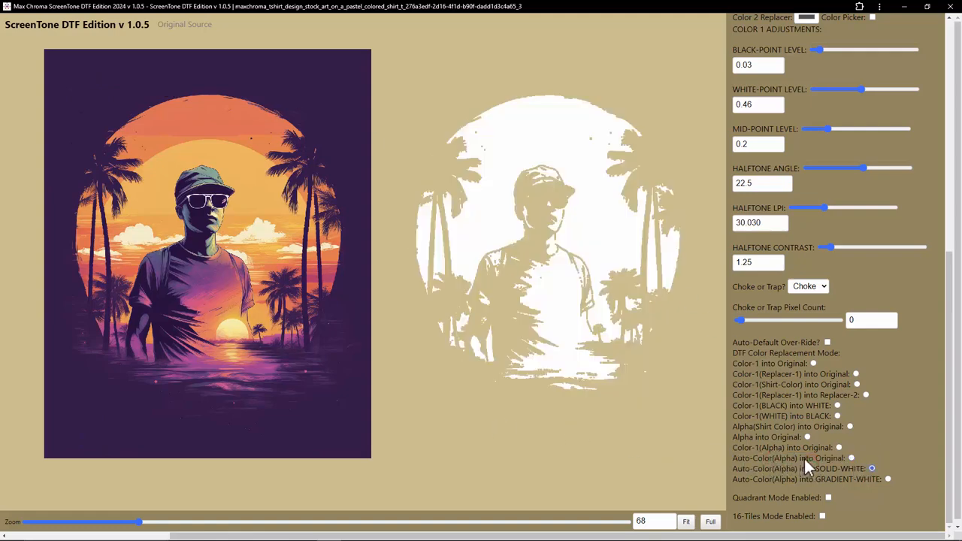
pyautogui.click(851, 459)
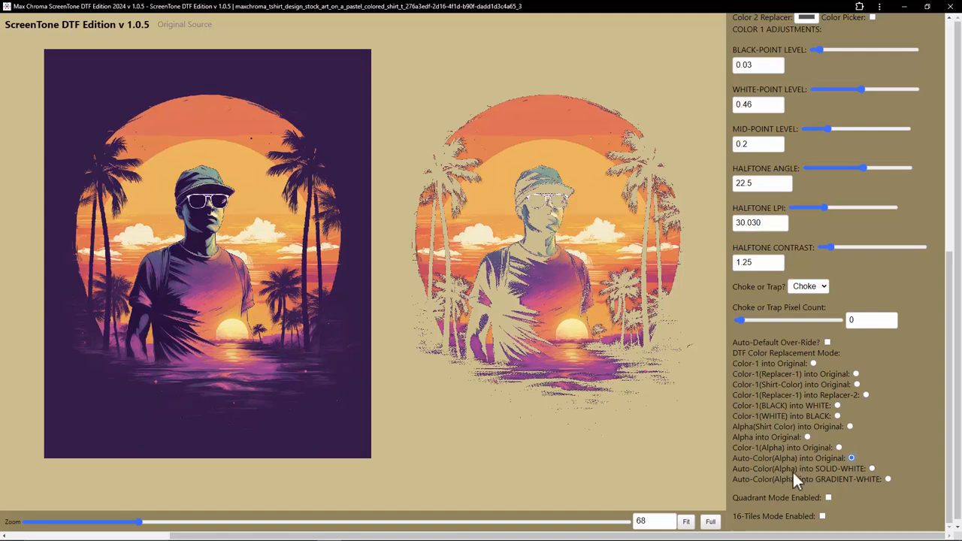
pyautogui.click(872, 469)
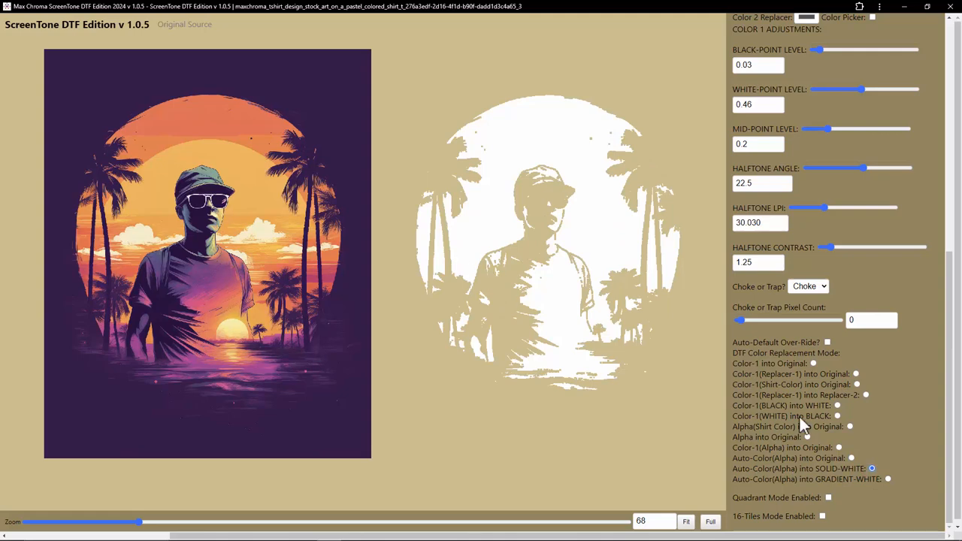
pyautogui.click(851, 458)
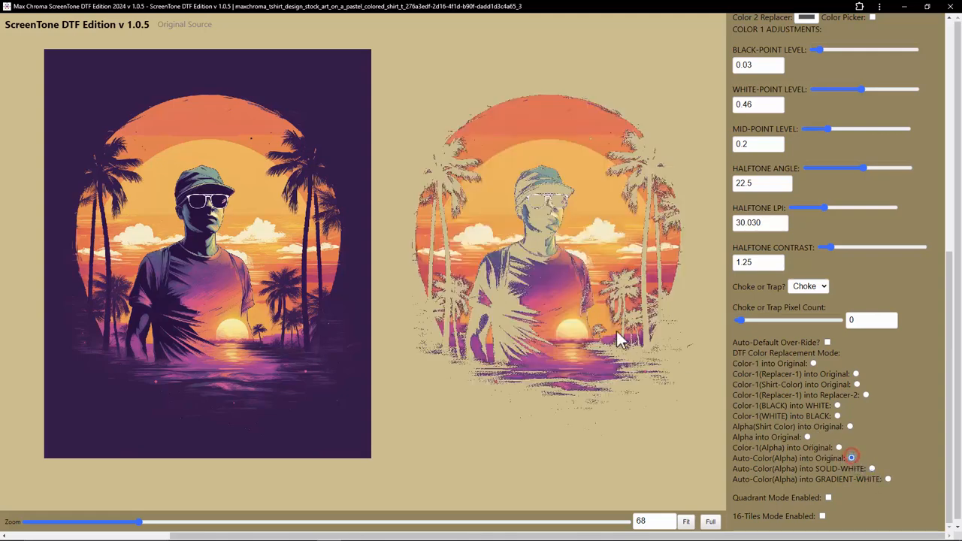
# Step: Highlight the app's version number and open the save settings for the halftone
pyautogui.moveTo(124, 27); pyautogui.dragTo(151, 25)
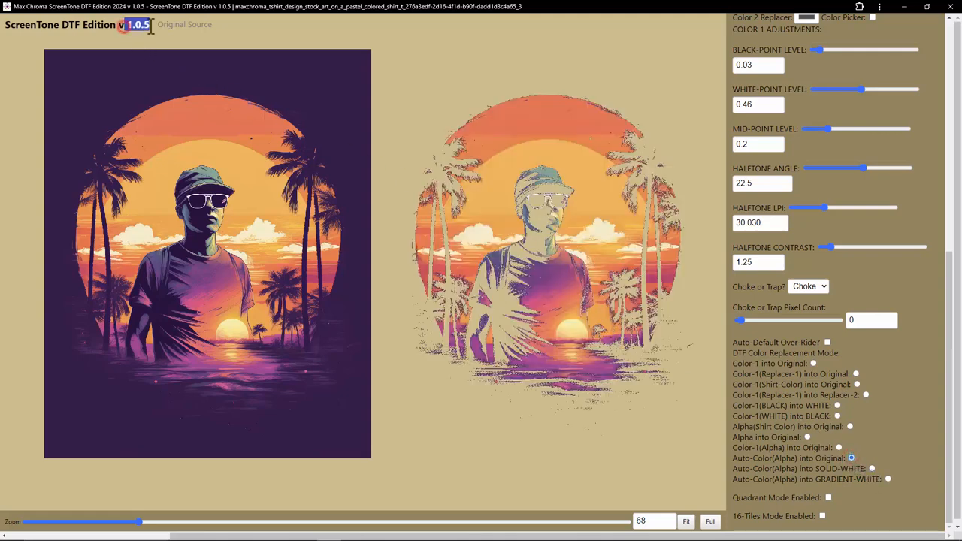
pyautogui.click(151, 25)
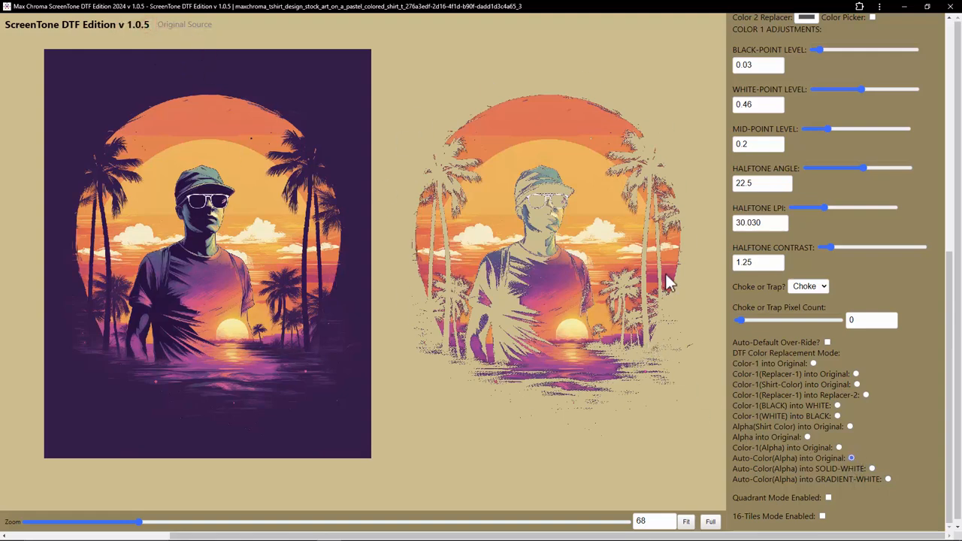
pyautogui.scroll(10, 827, 376)
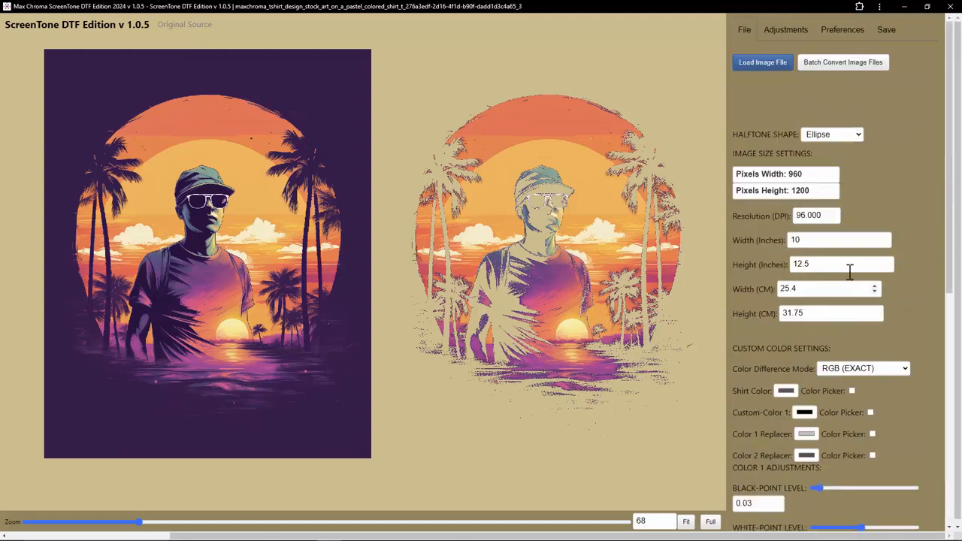
pyautogui.click(887, 30)
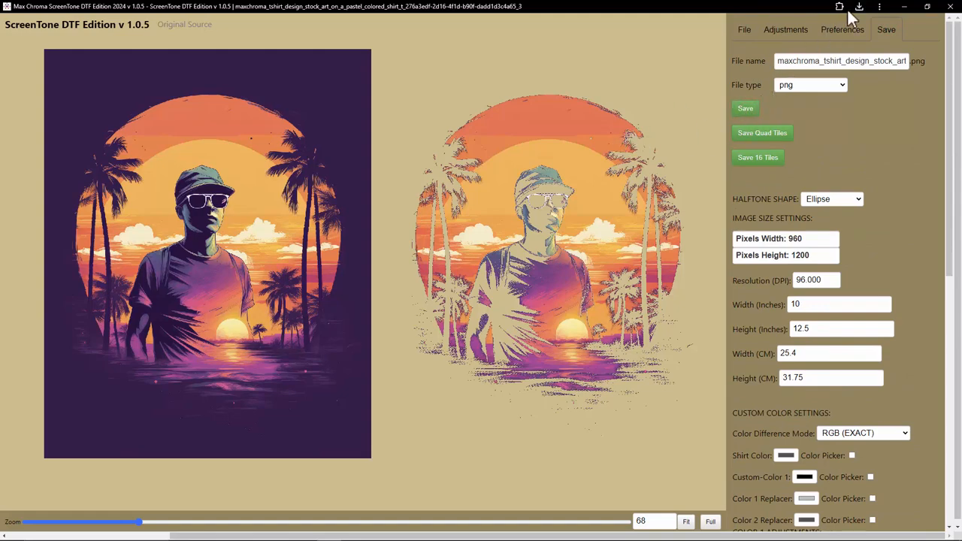
# Step: Open the downloaded halftone PNG from the Downloads folder in Windows Photo Viewer and maximize it
pyautogui.click(860, 8)
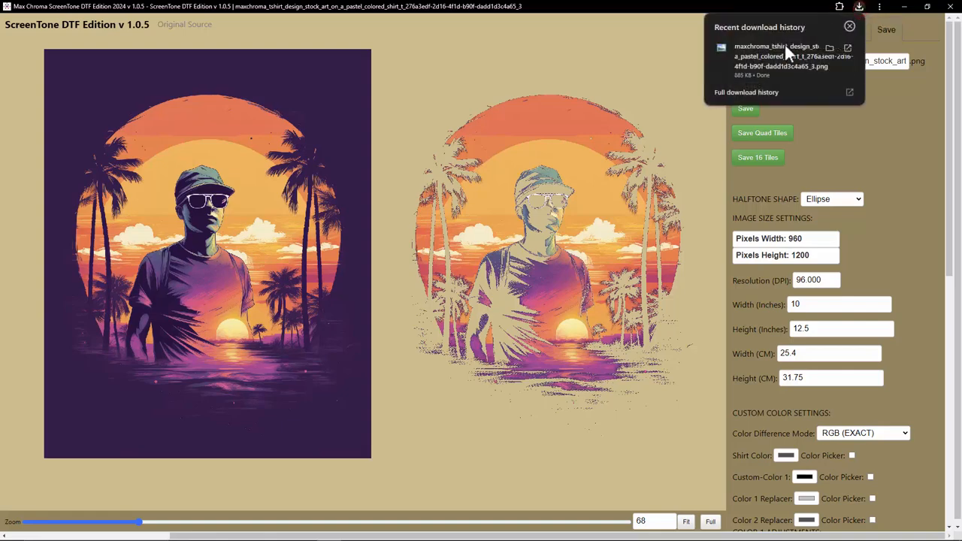
pyautogui.click(831, 47)
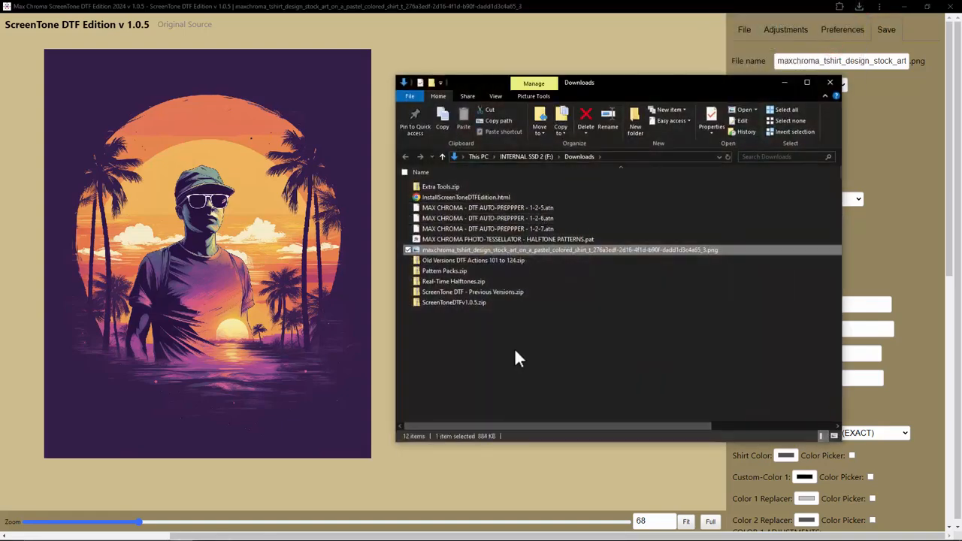
pyautogui.doubleClick(485, 250)
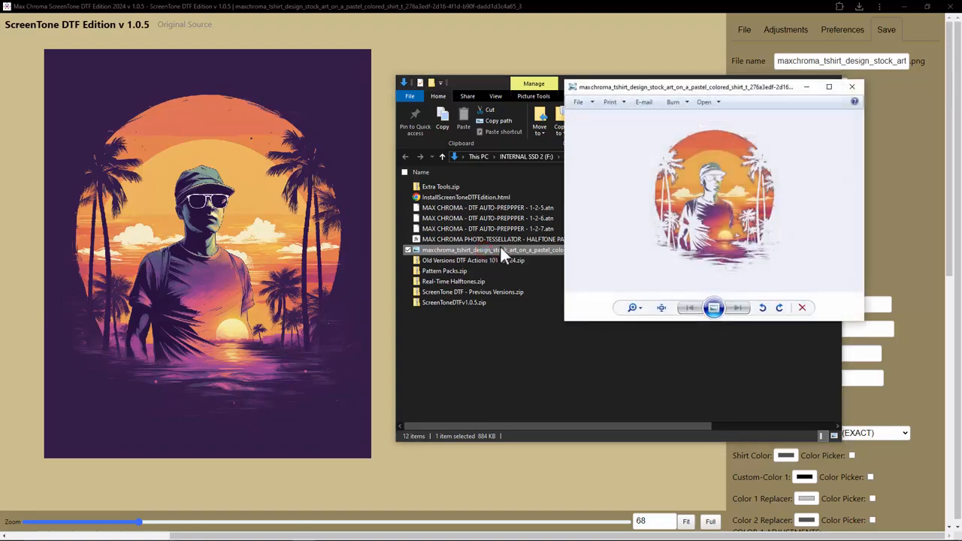
pyautogui.click(829, 86)
# Step: Zoom in on the saved halftone to inspect its dot pattern
pyautogui.scroll(3, 444, 238)
pyautogui.scroll(6, 443, 239)
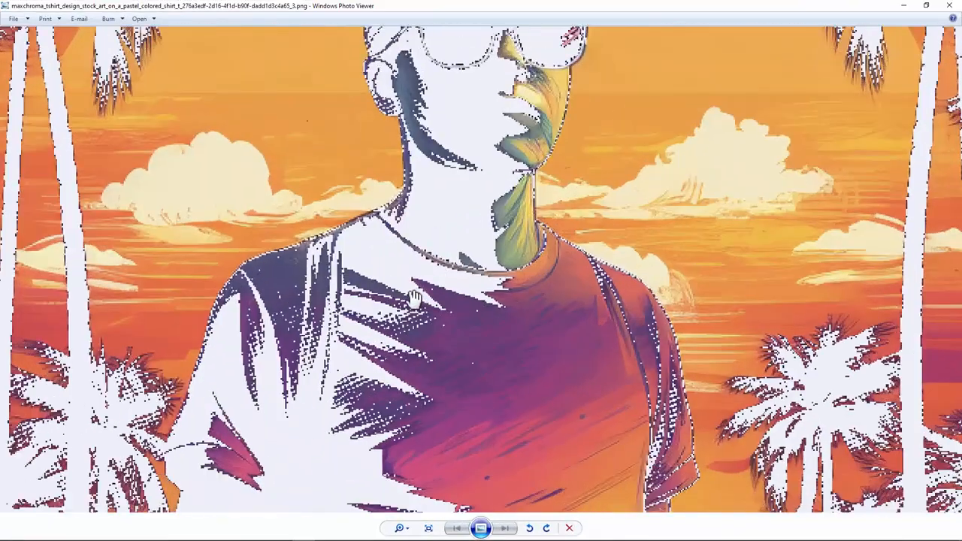
pyautogui.scroll(-9, 438, 270)
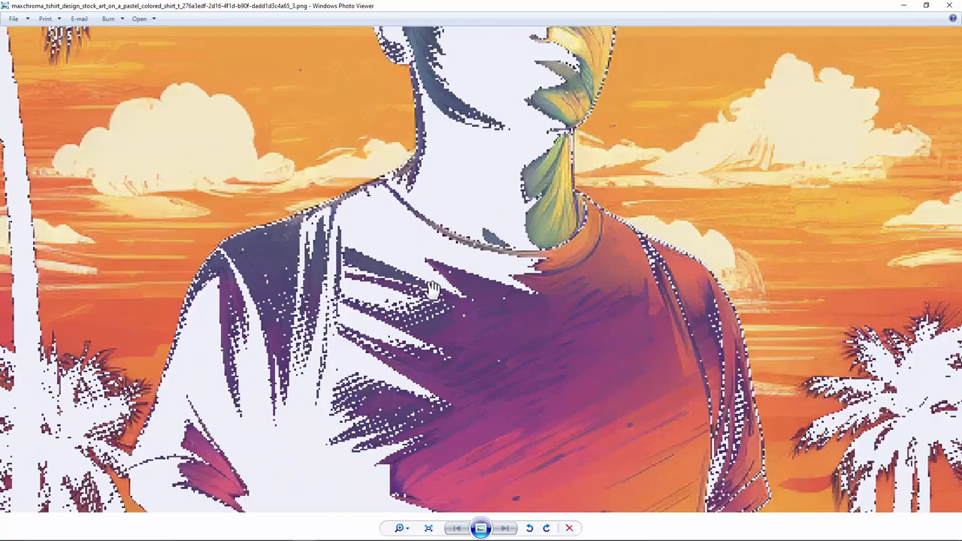
pyautogui.scroll(6, 193, 385)
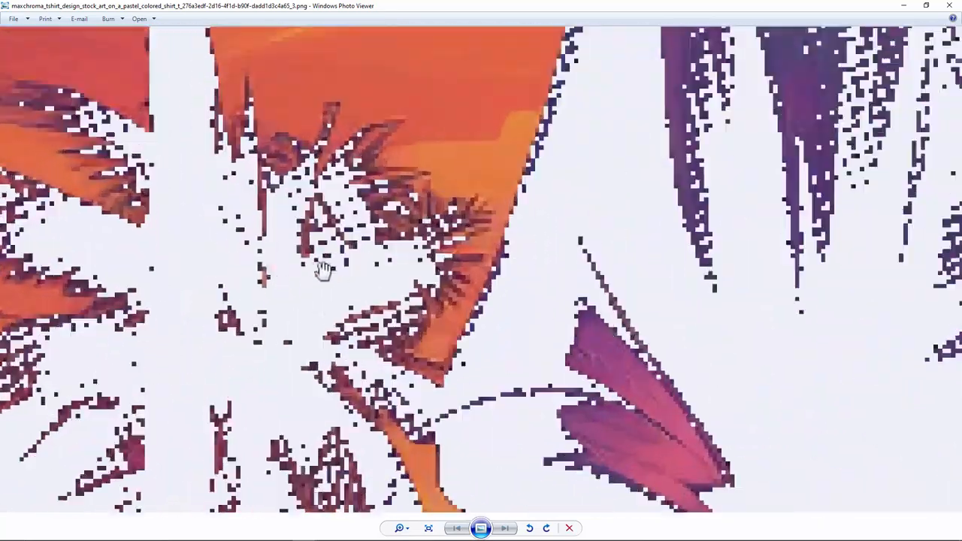
# Step: Pan across the zoomed halftone, zoom back out and close the photo viewer
pyautogui.moveTo(393, 274); pyautogui.dragTo(509, 378)
pyautogui.scroll(-8, 417, 286)
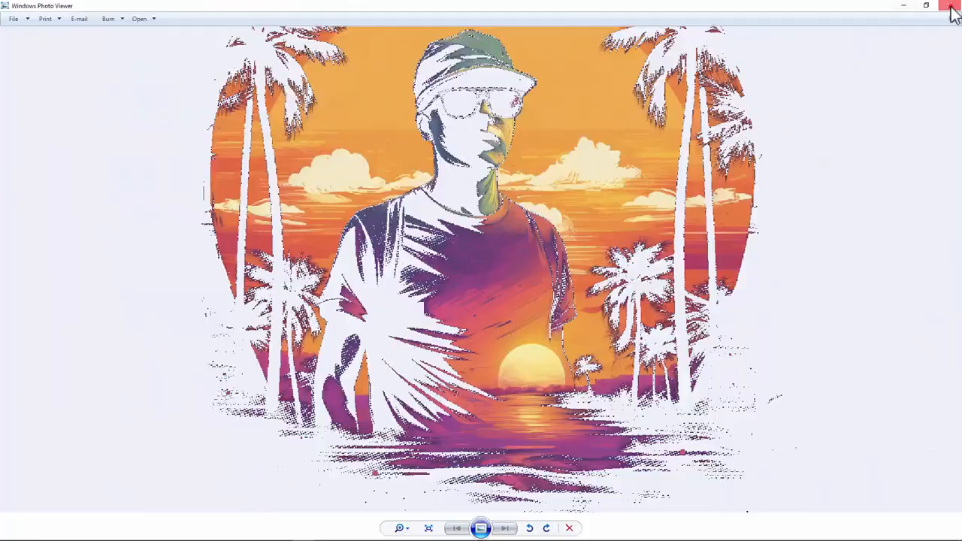
pyautogui.click(949, 5)
pyautogui.click(592, 6)
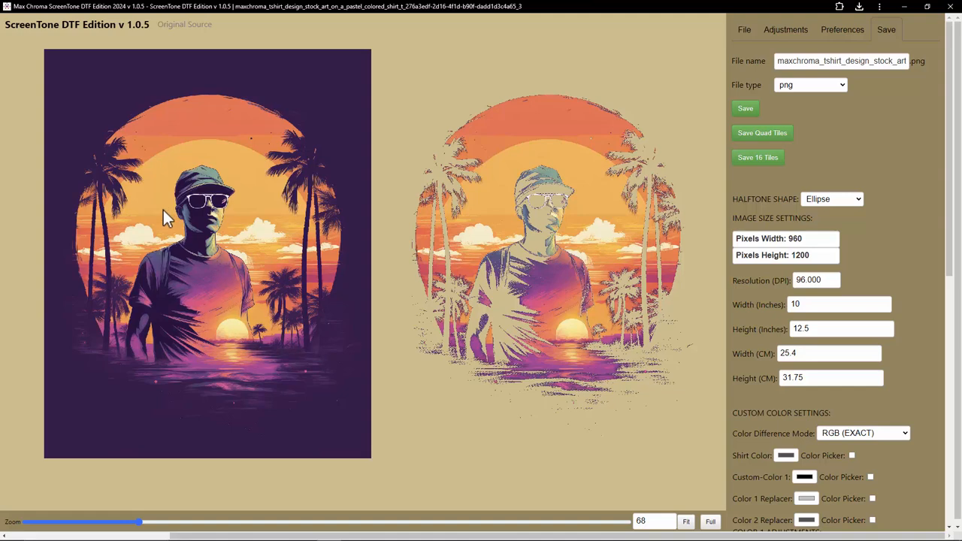
# Step: Open the adjustments and set the original image size to 300%
pyautogui.click(783, 33)
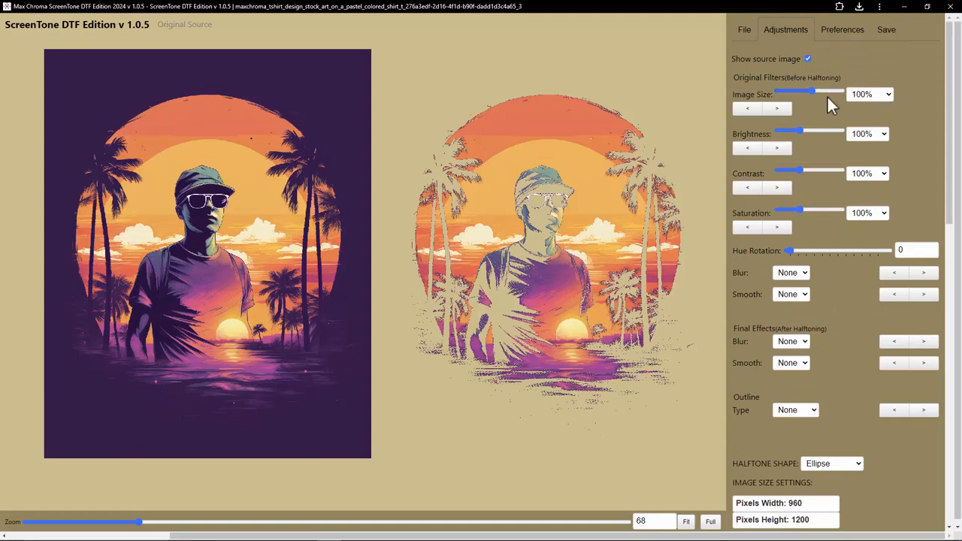
pyautogui.moveTo(733, 91); pyautogui.dragTo(773, 94)
pyautogui.click(864, 96)
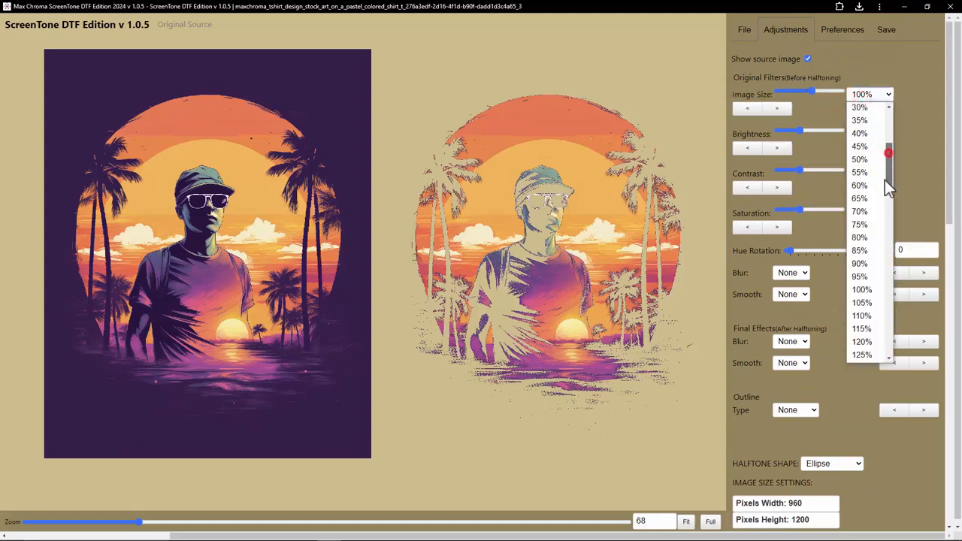
pyautogui.scroll(-20, 885, 180)
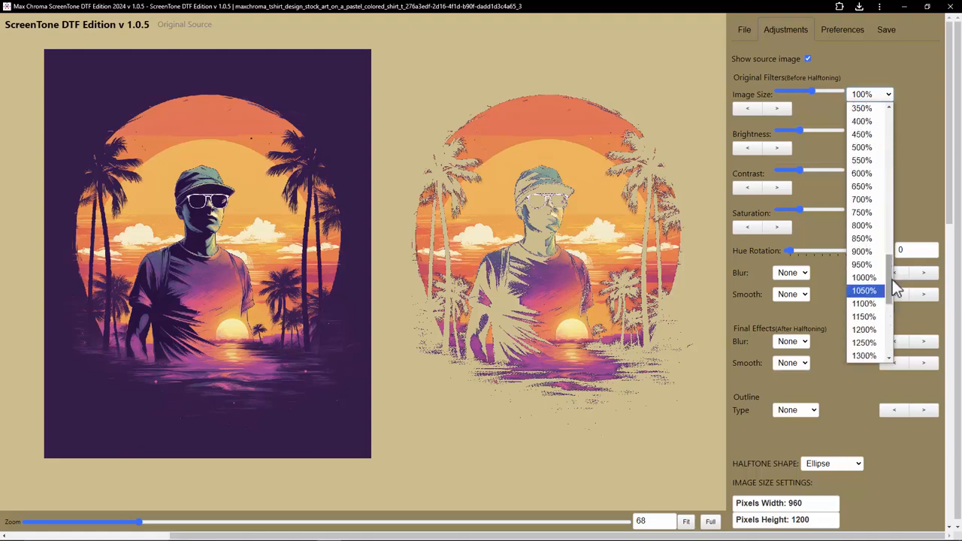
pyautogui.scroll(8, 884, 225)
pyautogui.click(919, 144)
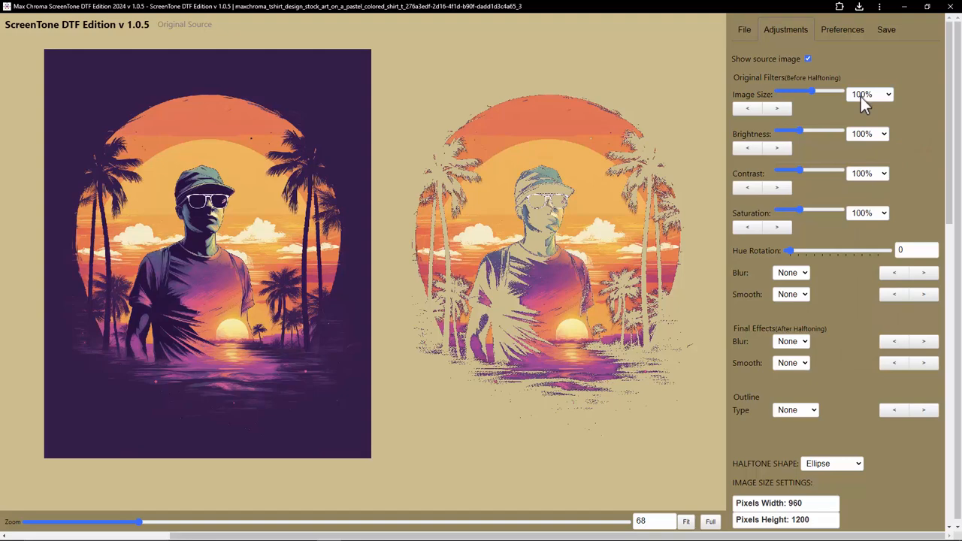
pyautogui.click(862, 96)
pyautogui.click(890, 143)
pyautogui.moveTo(891, 144); pyautogui.dragTo(886, 191)
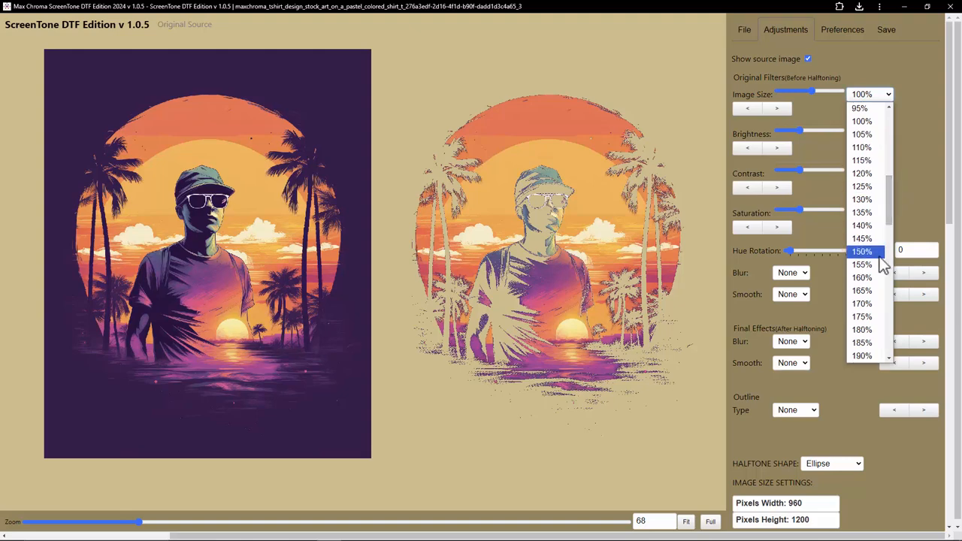
pyautogui.scroll(-3, 875, 255)
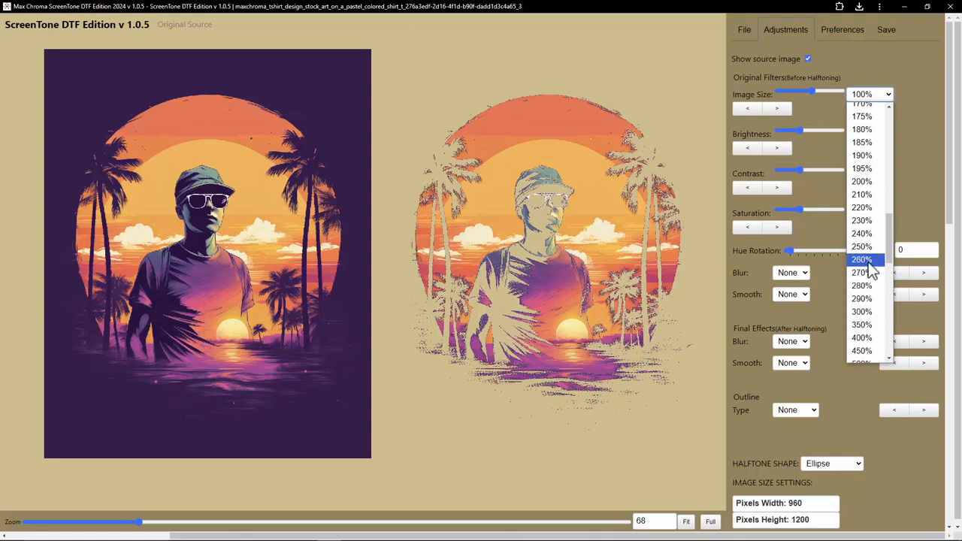
pyautogui.click(865, 315)
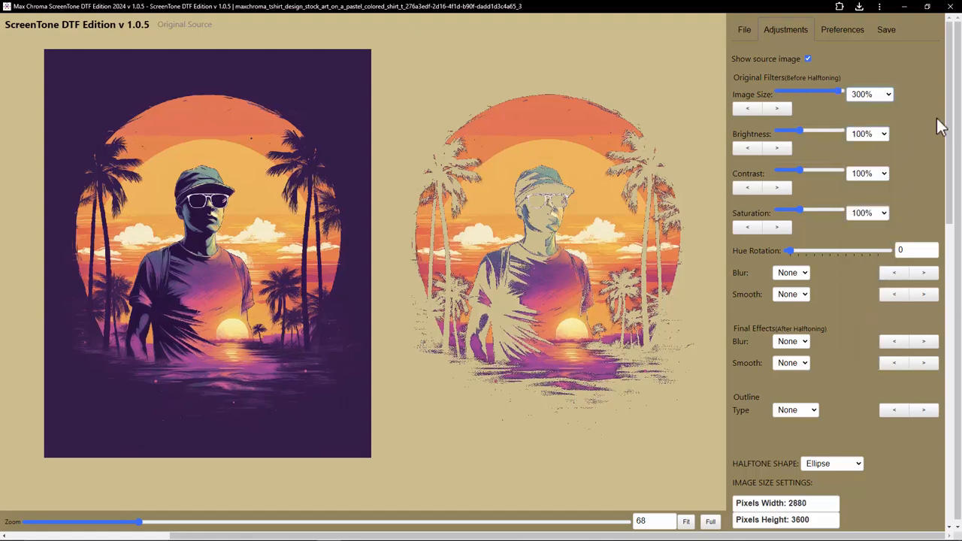
# Step: Step the original image size up to 550%, then back down to 500%
pyautogui.moveTo(949, 112); pyautogui.dragTo(956, 136)
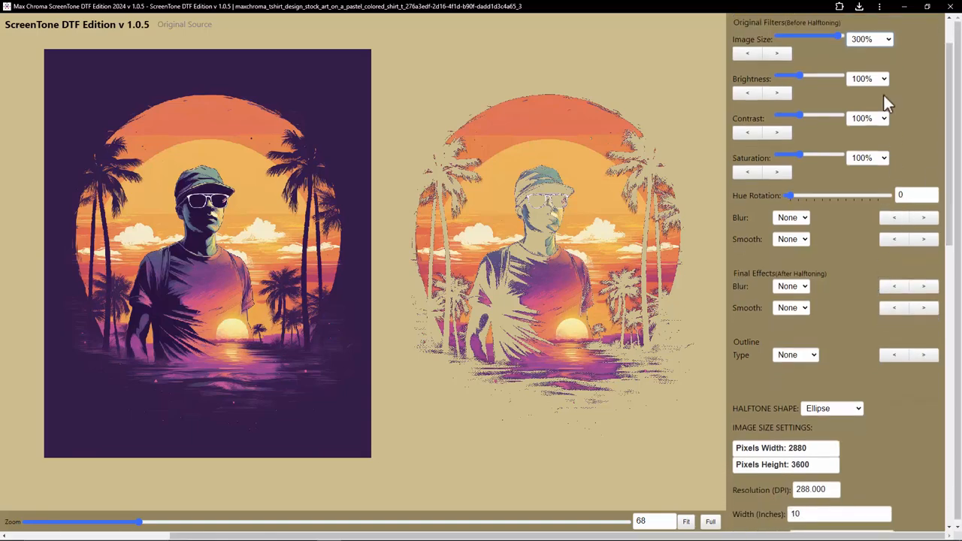
pyautogui.doubleClick(826, 490)
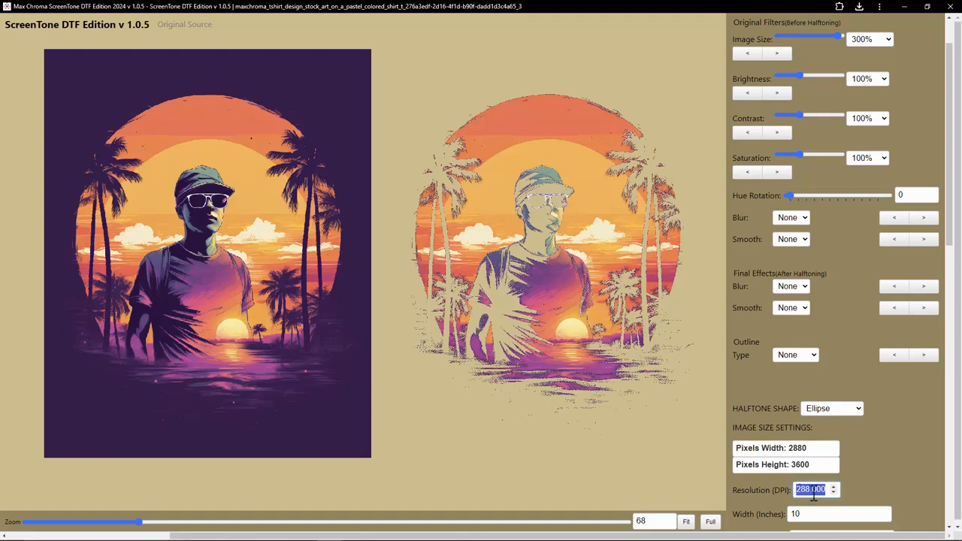
pyautogui.click(786, 55)
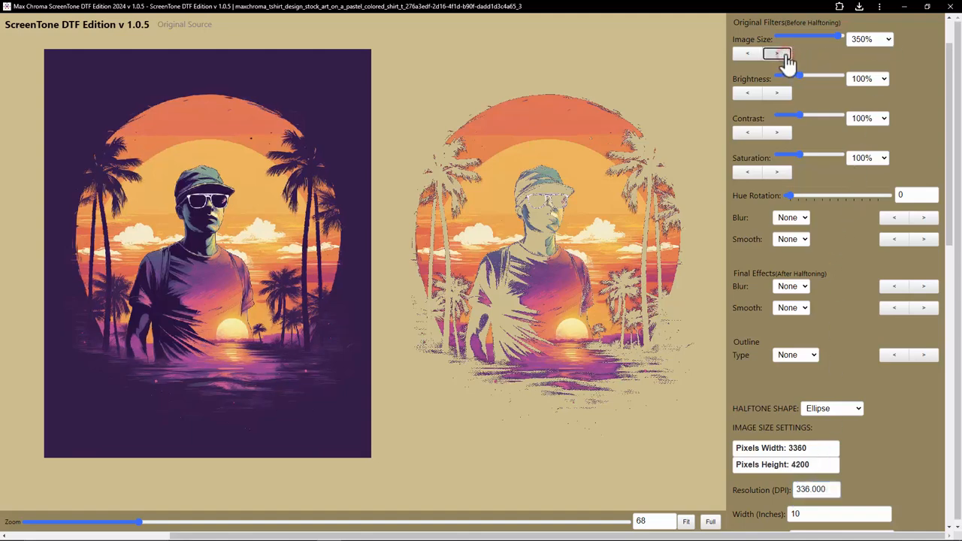
pyautogui.click(785, 55)
pyautogui.click(782, 55)
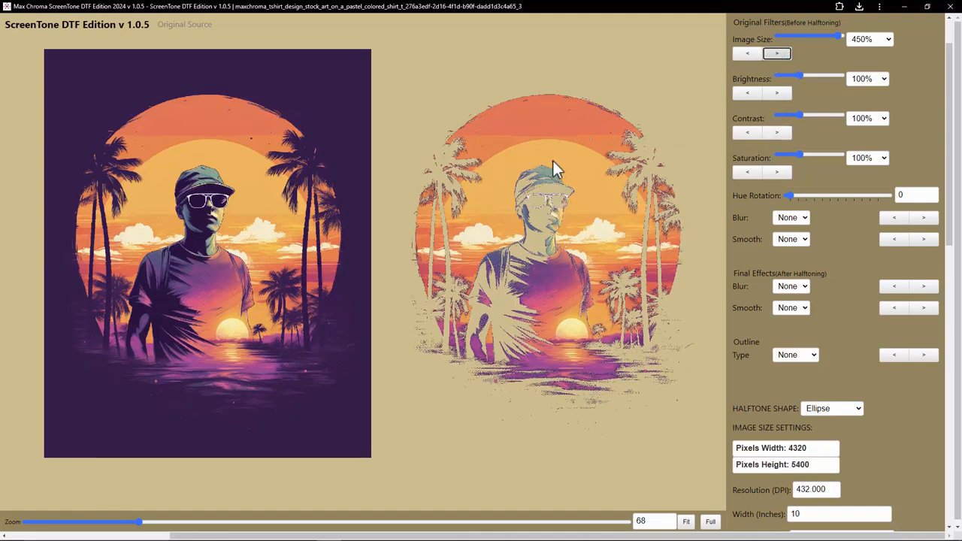
pyautogui.click(778, 54)
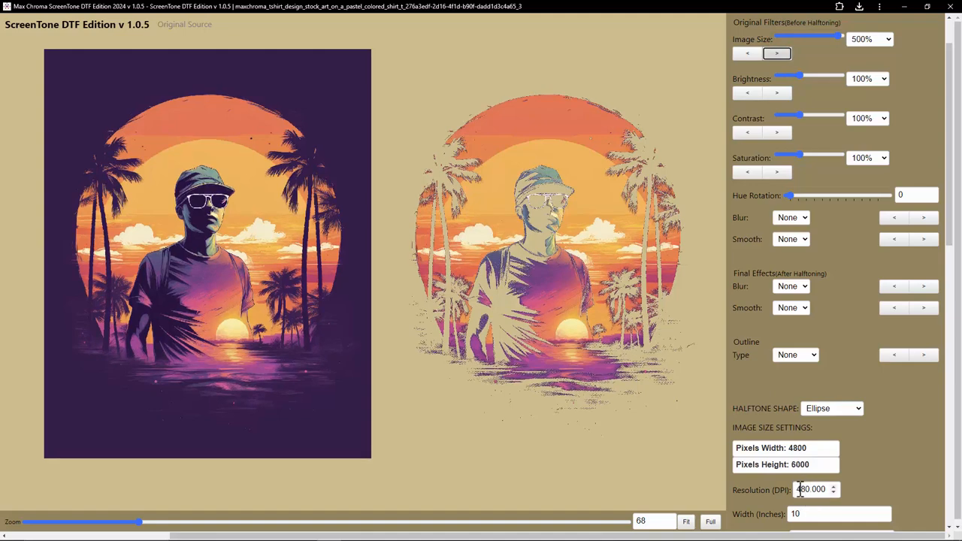
pyautogui.click(779, 54)
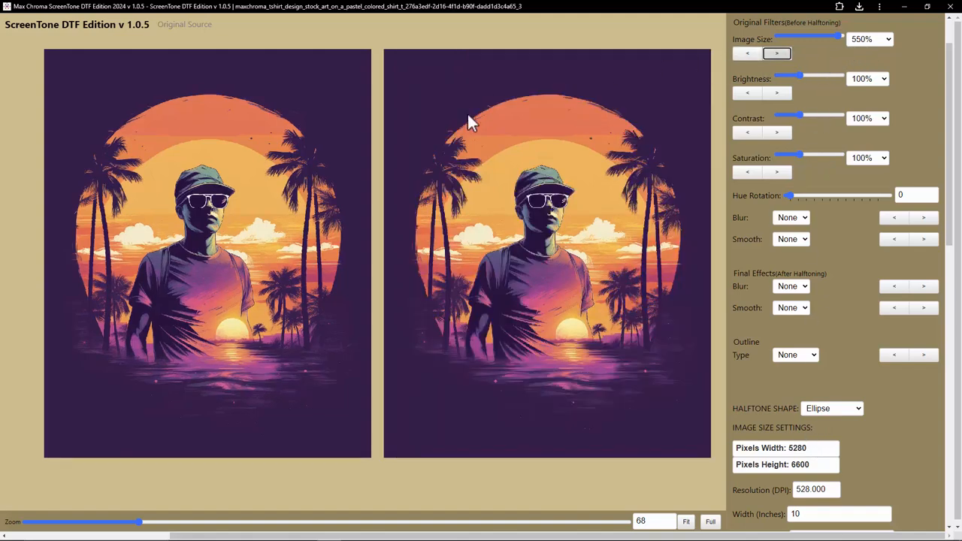
pyautogui.click(744, 55)
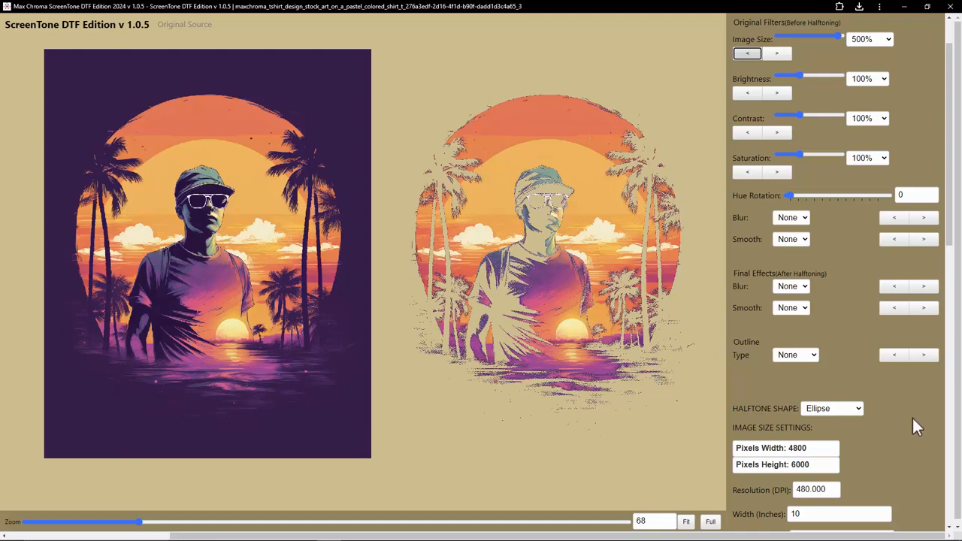
# Step: Save the enlarged halftone as a PNG to the Downloads folder
pyautogui.scroll(1, 884, 448)
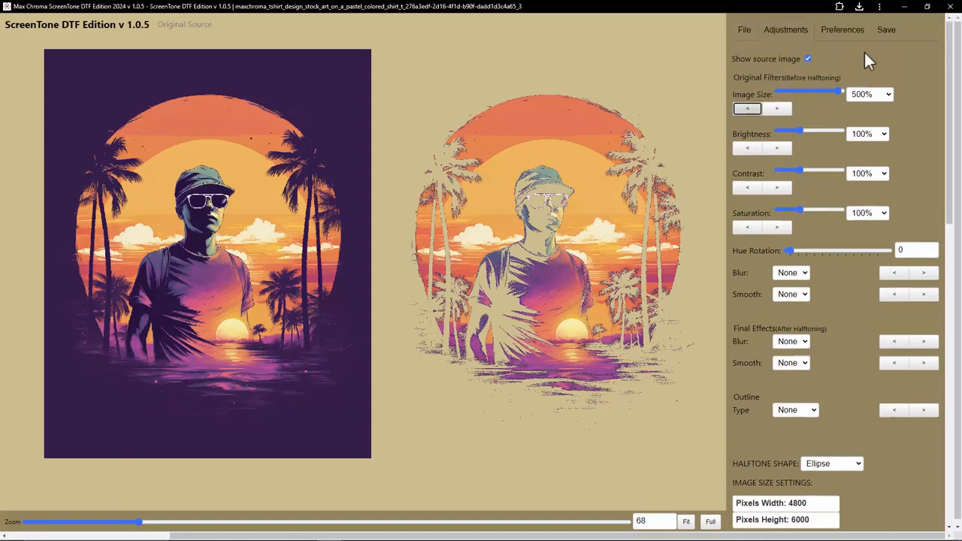
pyautogui.click(887, 30)
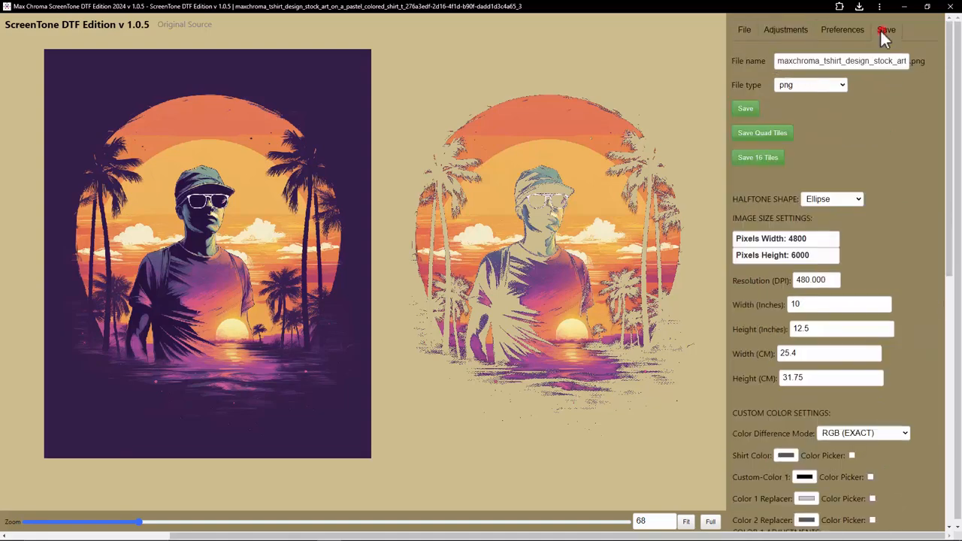
pyautogui.click(752, 111)
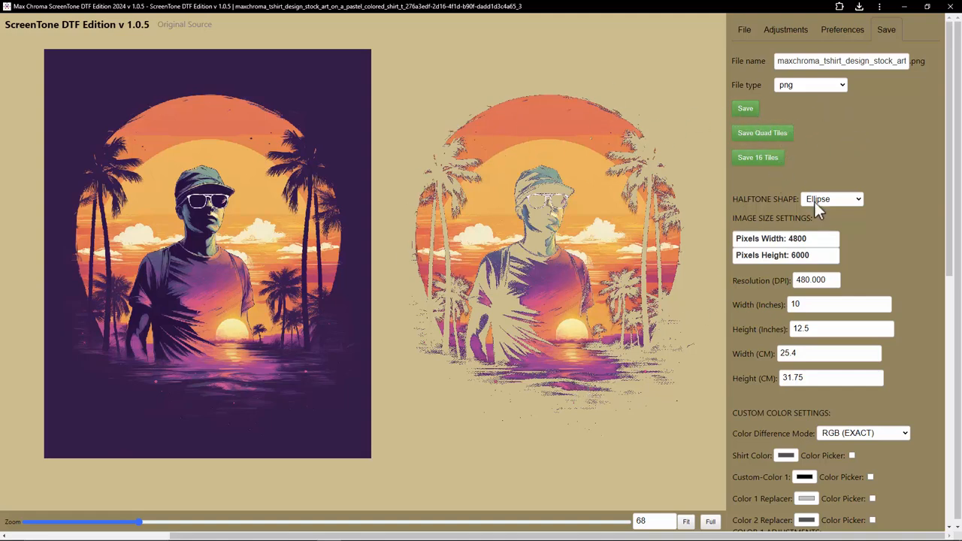
pyautogui.doubleClick(802, 281)
pyautogui.click(749, 109)
# Step: Open the newly saved halftone PNG from the Downloads folder in the photo viewer
pyautogui.moveTo(306, 534)
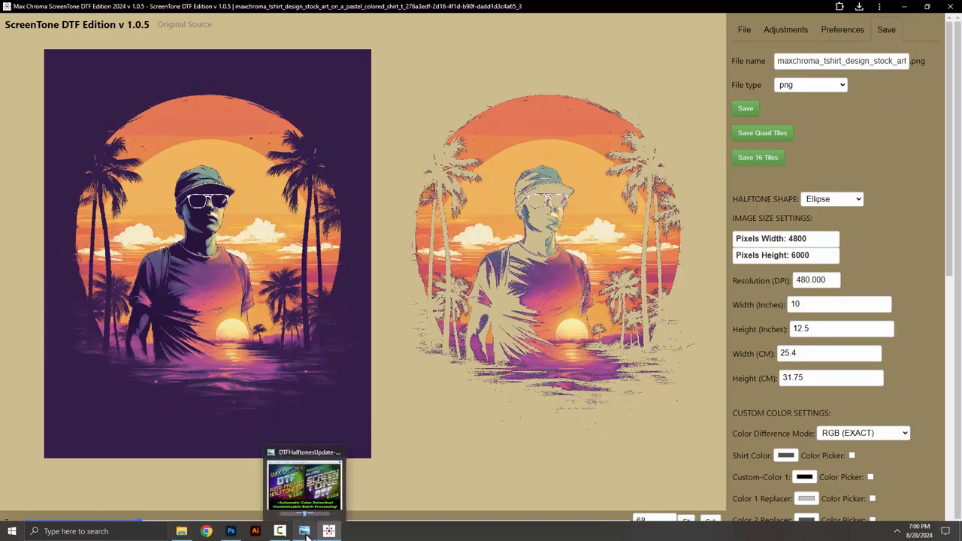
pyautogui.click(182, 487)
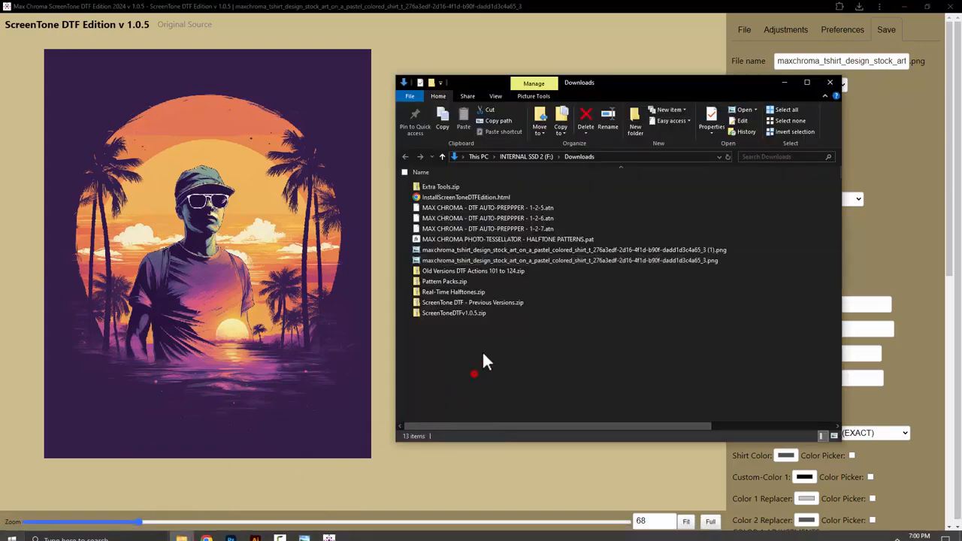
pyautogui.doubleClick(508, 250)
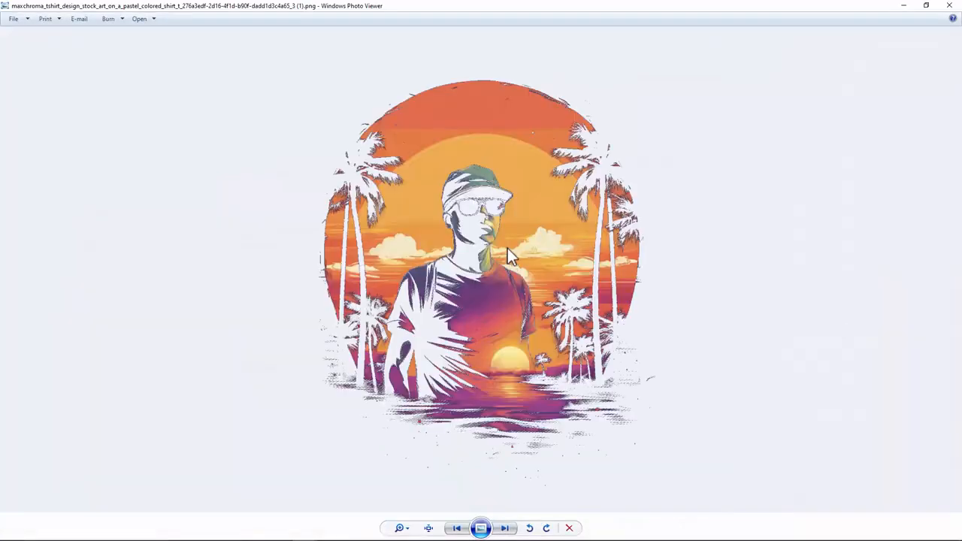
# Step: Zoom in and pan across the new halftone to inspect its dot pattern, then close the viewer
pyautogui.scroll(6, 457, 372)
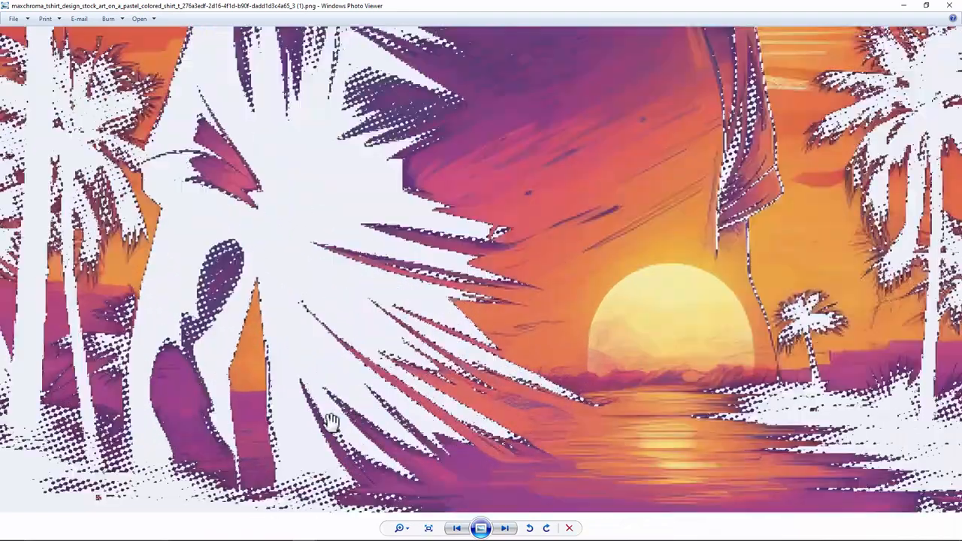
pyautogui.scroll(8, 330, 423)
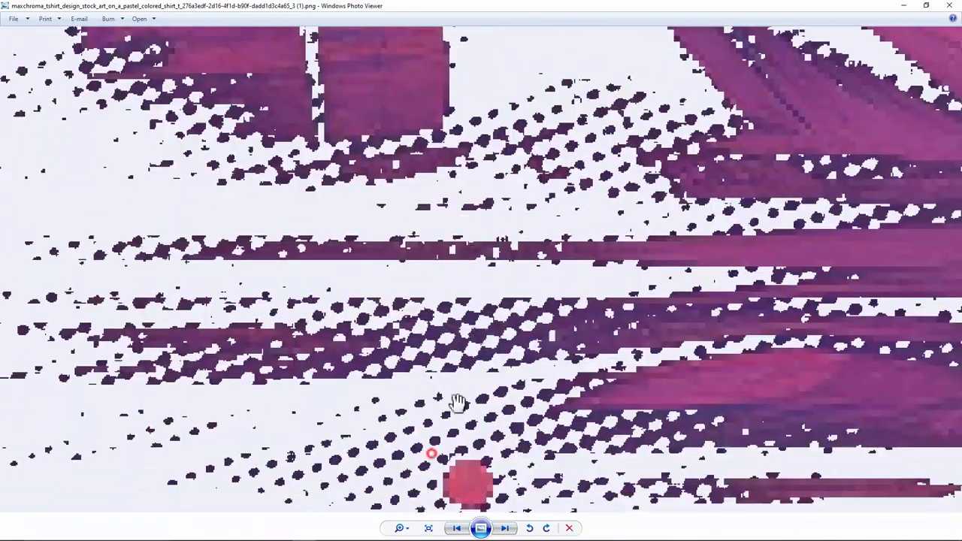
pyautogui.scroll(1, 464, 471)
pyautogui.moveTo(443, 462); pyautogui.dragTo(483, 356)
pyautogui.moveTo(656, 317); pyautogui.dragTo(405, 403)
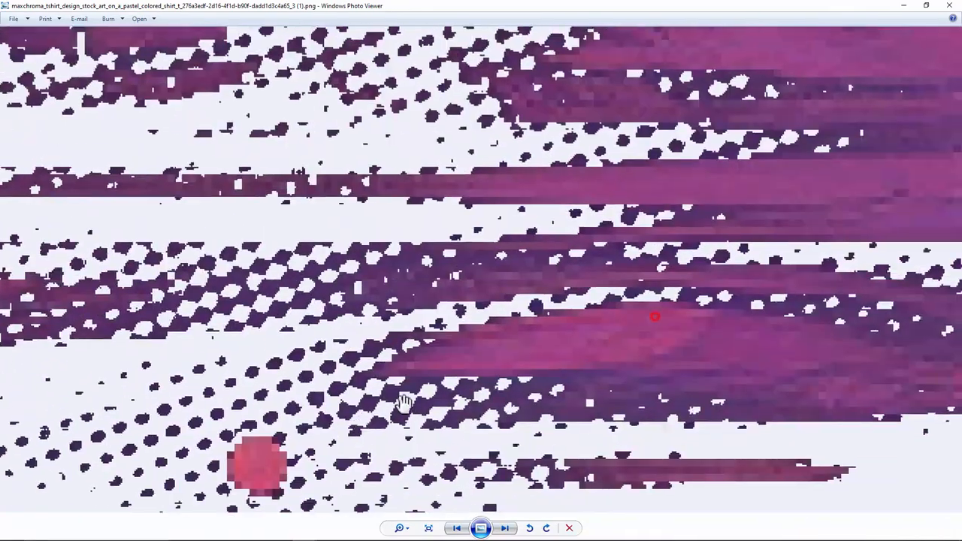
pyautogui.scroll(-6, 404, 403)
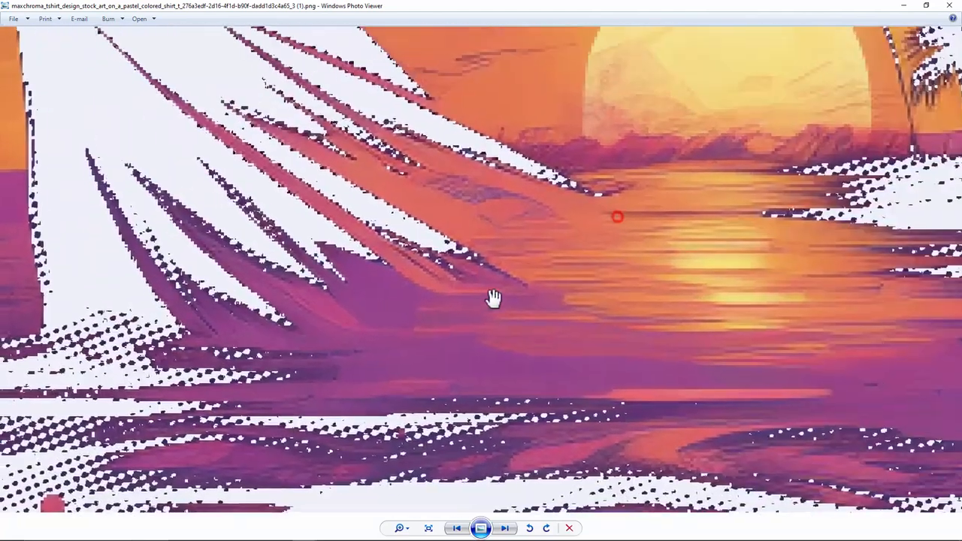
pyautogui.scroll(-3, 698, 258)
pyautogui.scroll(5, 662, 303)
pyautogui.scroll(-3, 539, 325)
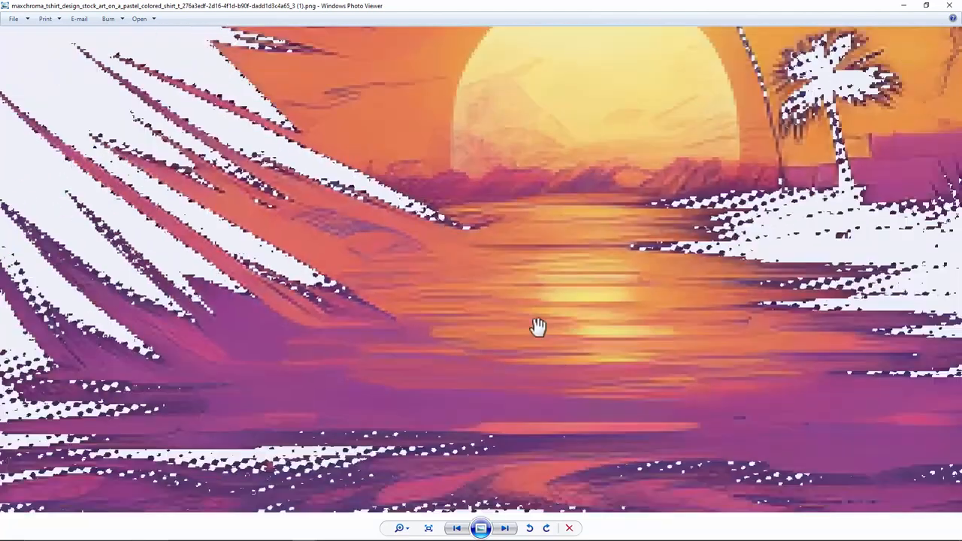
pyautogui.scroll(-4, 538, 325)
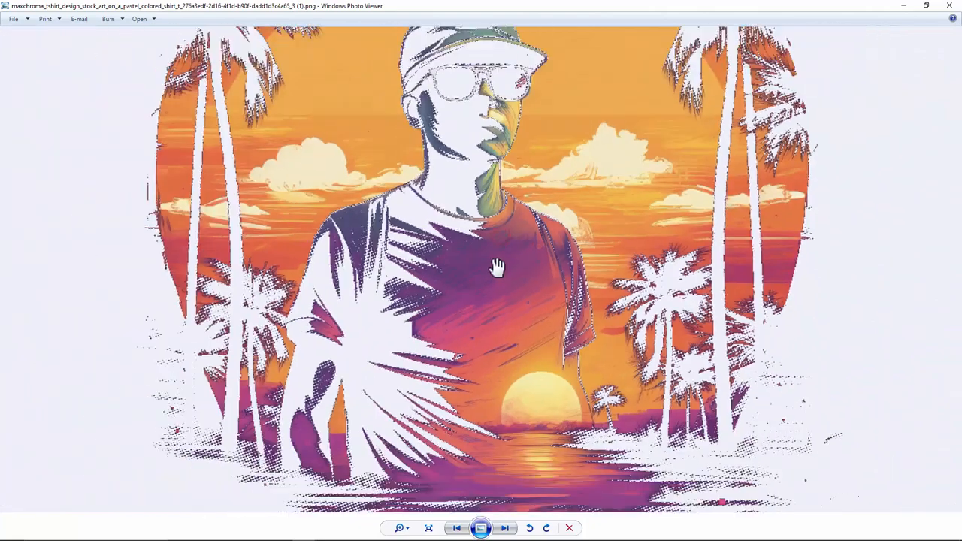
pyautogui.scroll(-5, 349, 250)
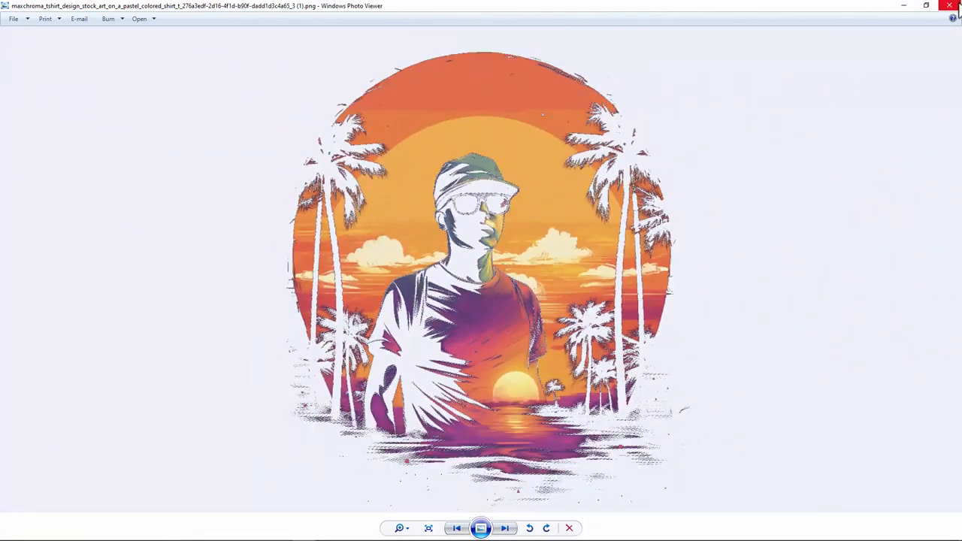
pyautogui.click(951, 6)
# Step: Scroll to the DTF color replacement modes and highlight the Auto-Color(Alpha) into Original option
pyautogui.click(538, 56)
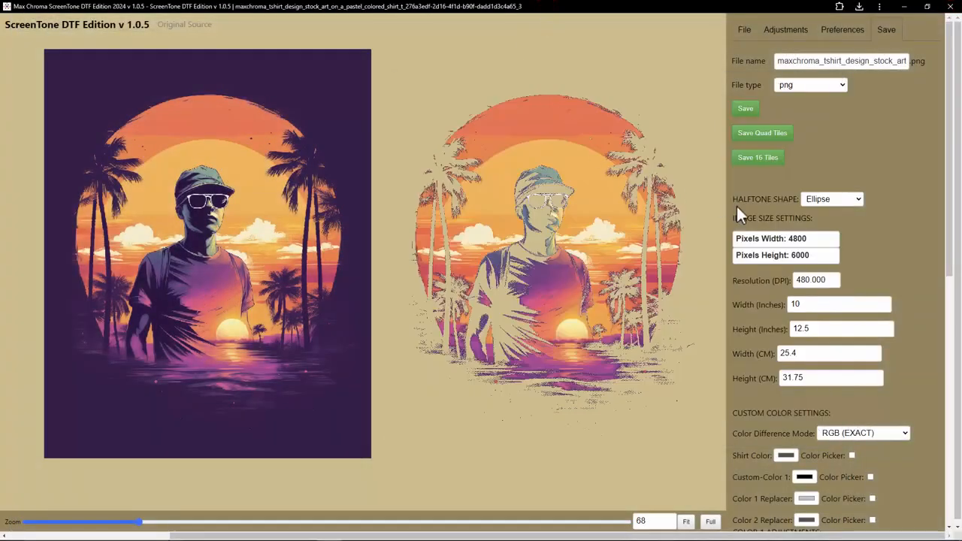
pyautogui.scroll(-7, 798, 308)
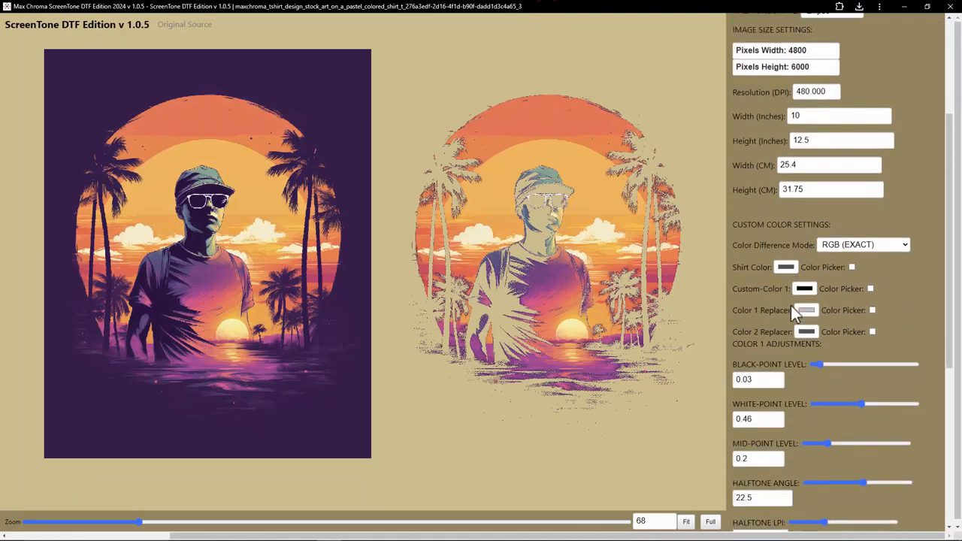
pyautogui.scroll(-1, 803, 343)
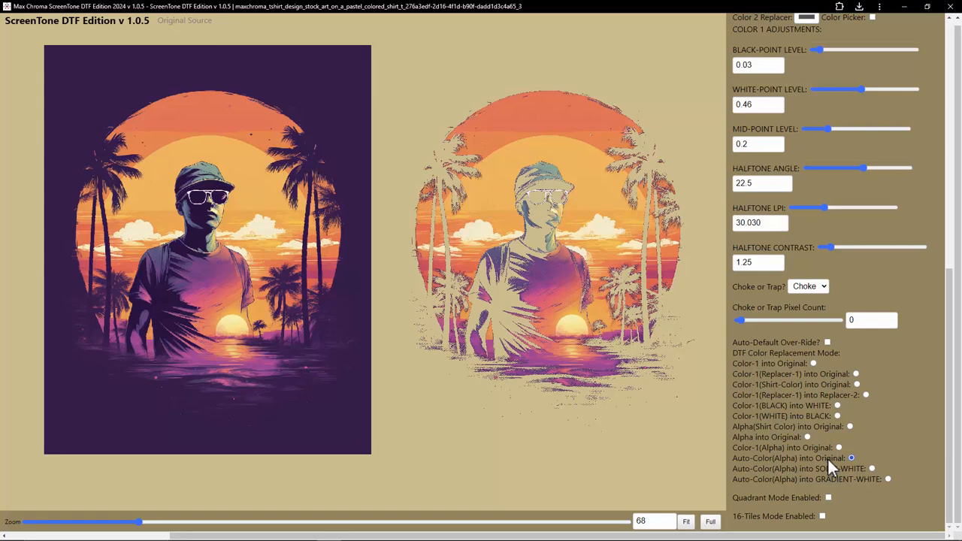
pyautogui.moveTo(734, 458); pyautogui.dragTo(789, 463)
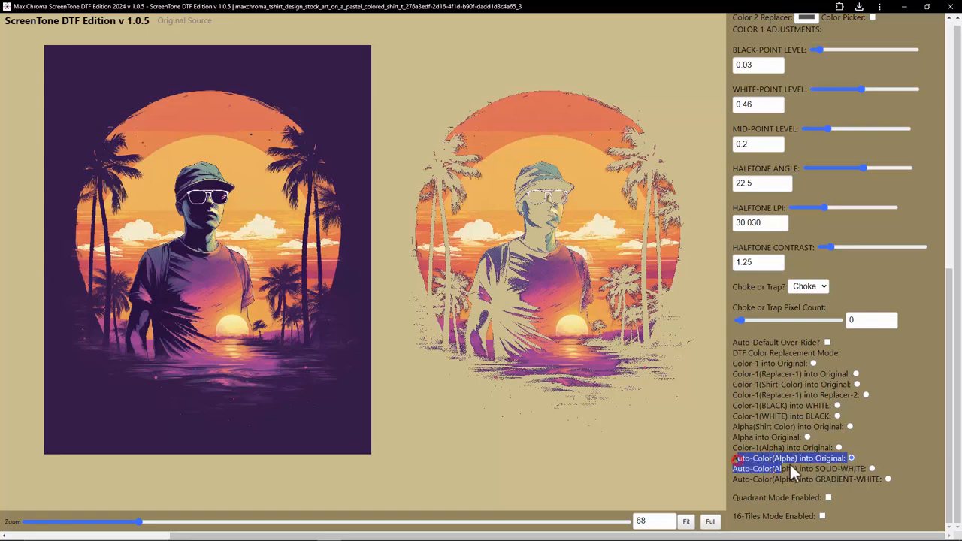
pyautogui.click(803, 459)
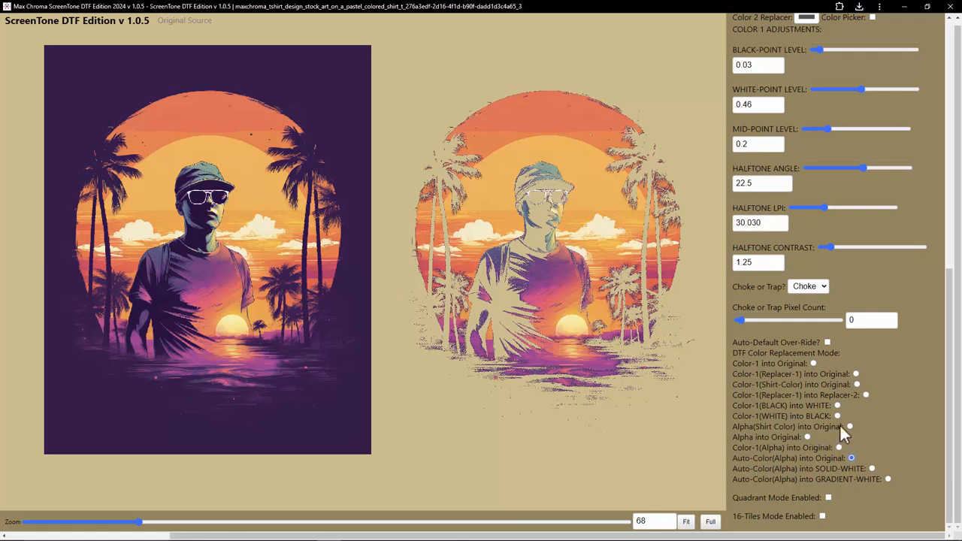
pyautogui.scroll(7, 809, 389)
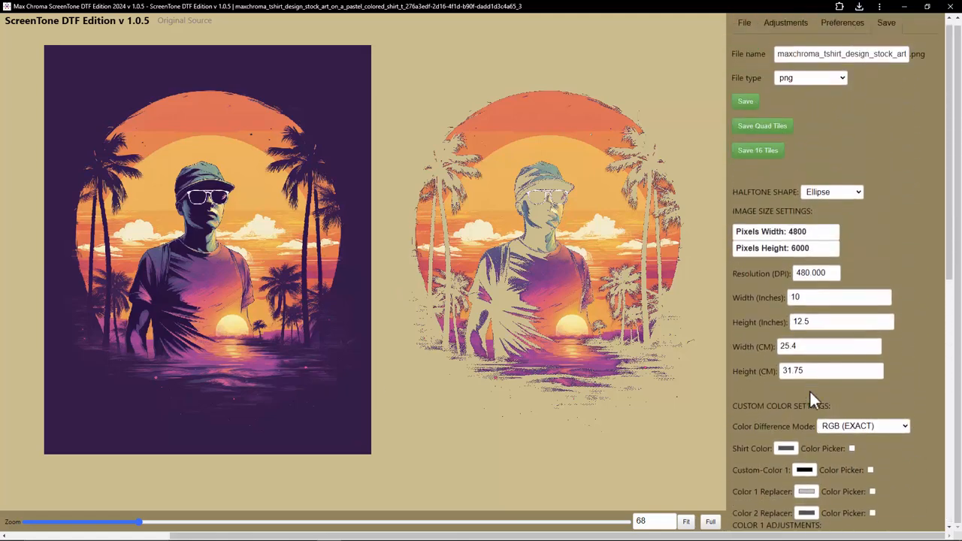
# Step: Switch the DTF color replacement mode to Auto-Color(Alpha) into SOLID-WHITE and save the result as PNG
pyautogui.scroll(-2, 809, 389)
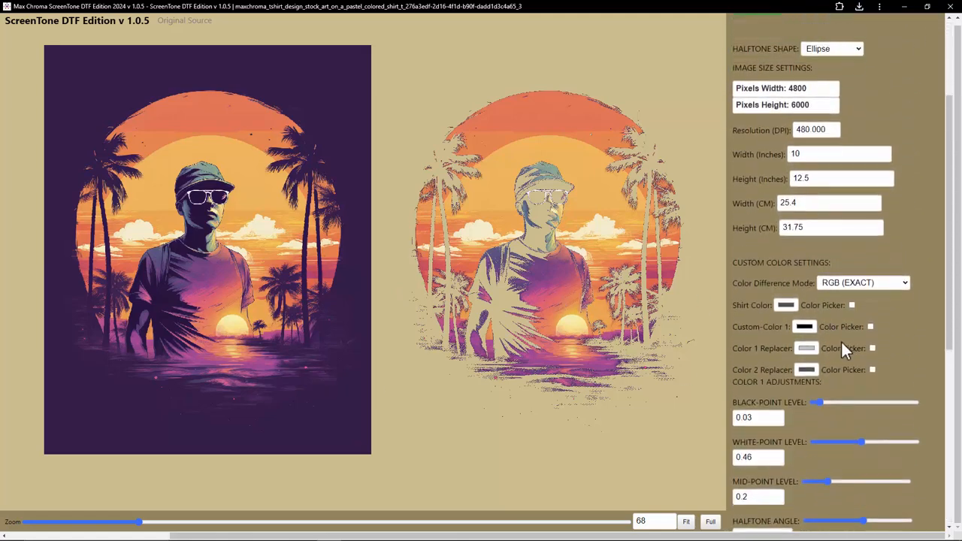
pyautogui.scroll(-5, 839, 348)
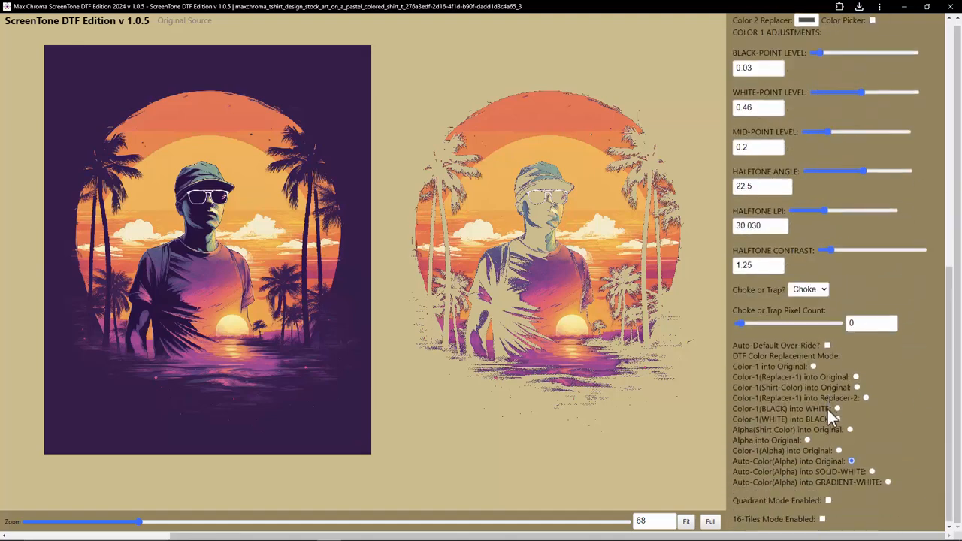
pyautogui.scroll(1, 845, 436)
pyautogui.scroll(-1, 861, 461)
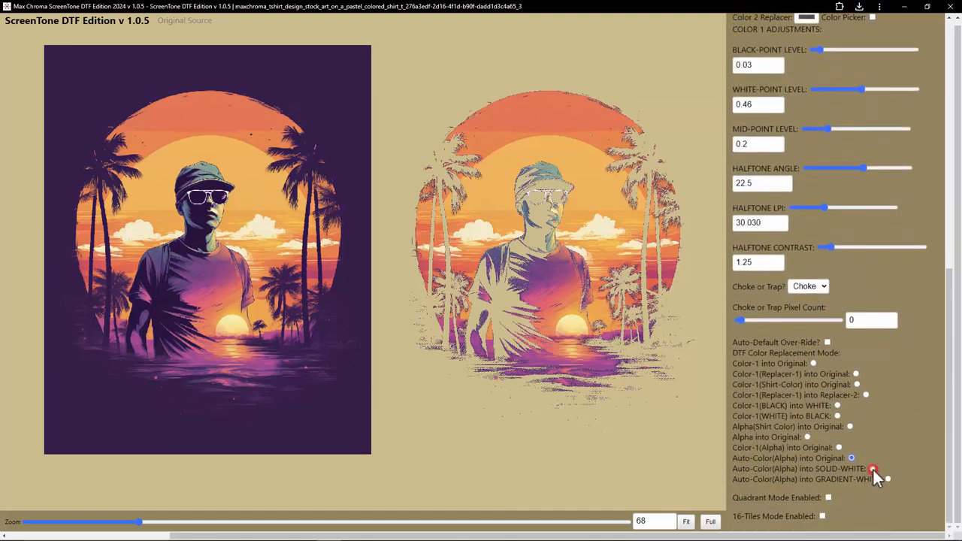
pyautogui.click(872, 468)
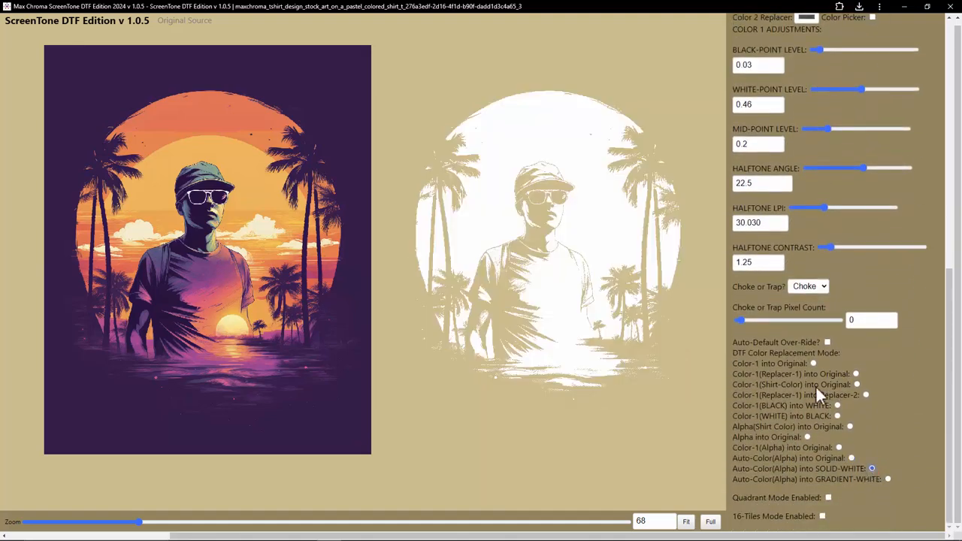
pyautogui.scroll(7, 816, 386)
pyautogui.click(747, 110)
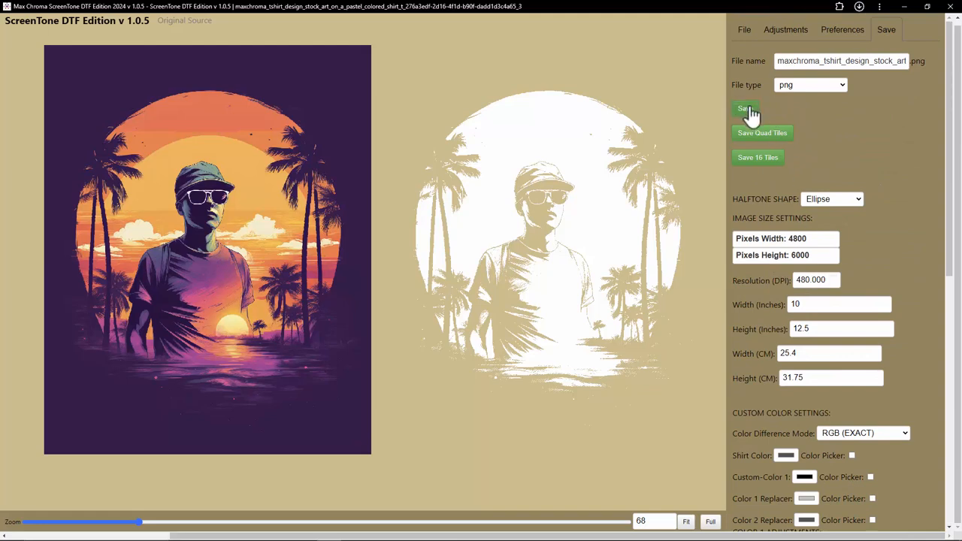
# Step: Switch the replacement mode to Auto-Color(Alpha) into GRADIENT-WHITE and save that version as PNG
pyautogui.scroll(-7, 815, 447)
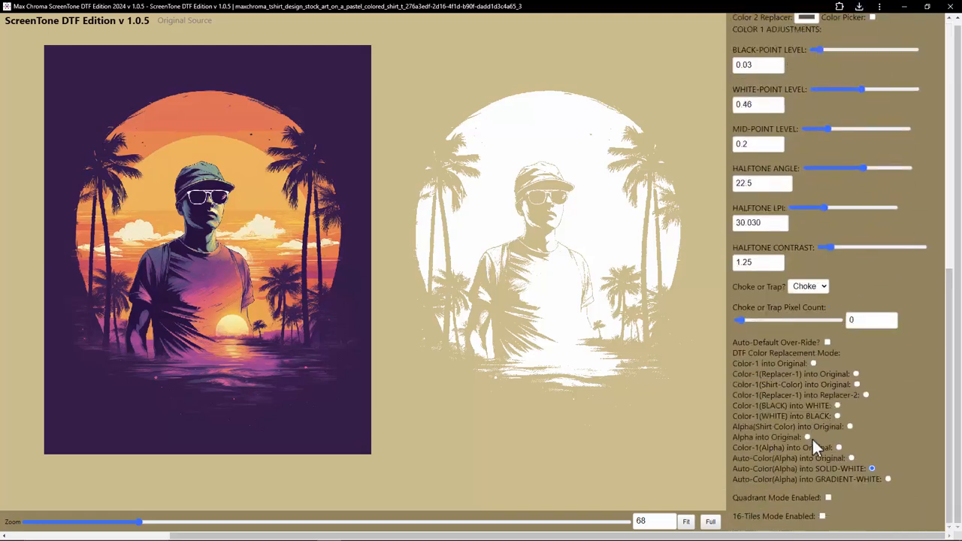
pyautogui.click(888, 479)
pyautogui.scroll(7, 814, 305)
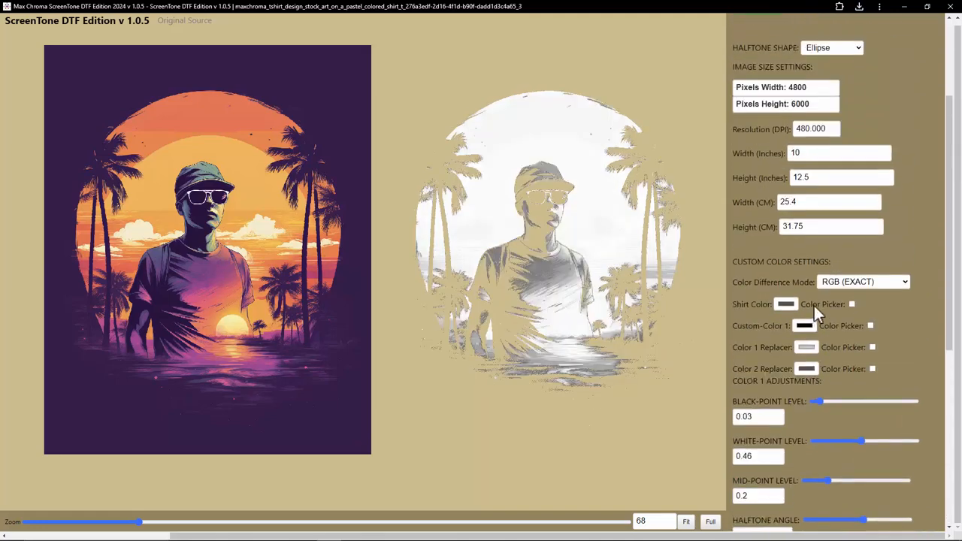
pyautogui.click(745, 108)
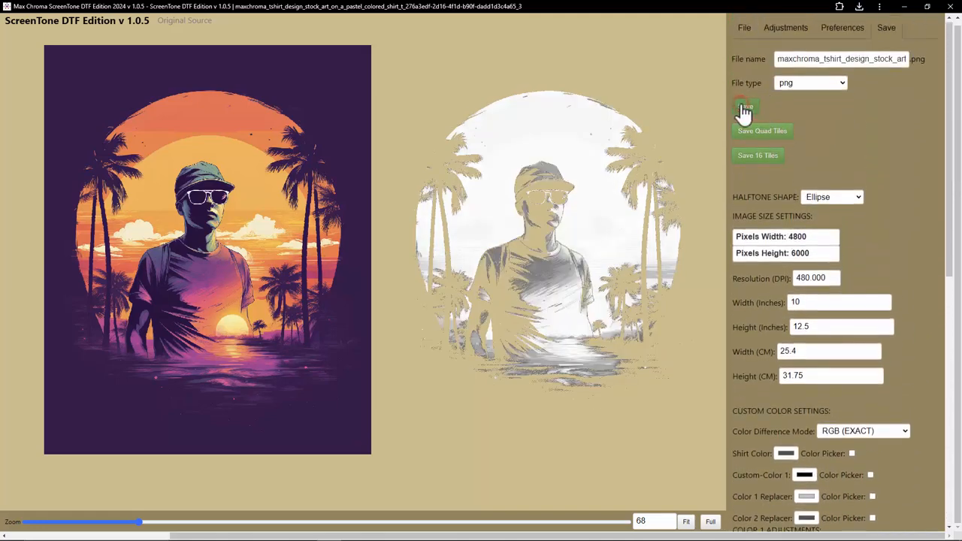
# Step: Set the choke pixel count to 3
pyautogui.scroll(-5, 766, 275)
pyautogui.scroll(-2, 770, 329)
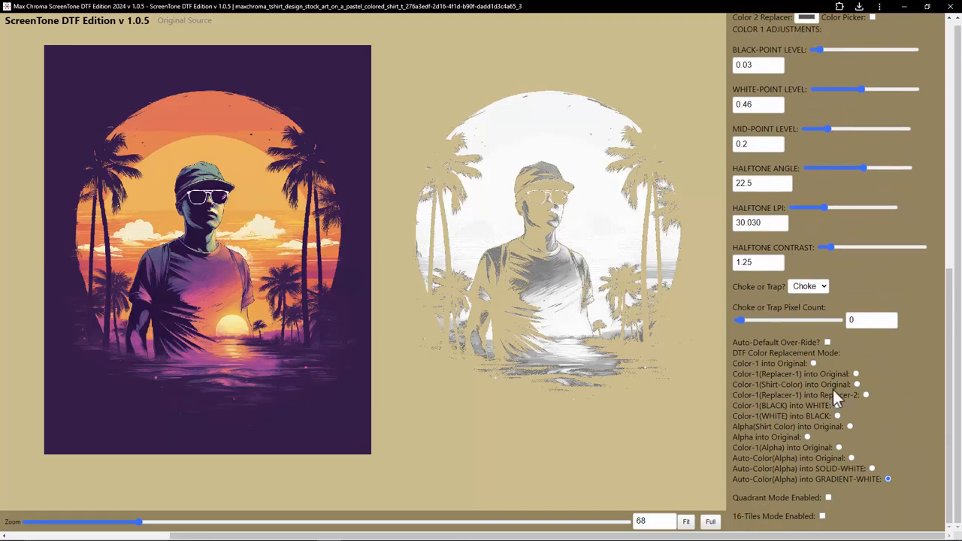
pyautogui.click(811, 290)
pyautogui.click(845, 293)
pyautogui.click(827, 324)
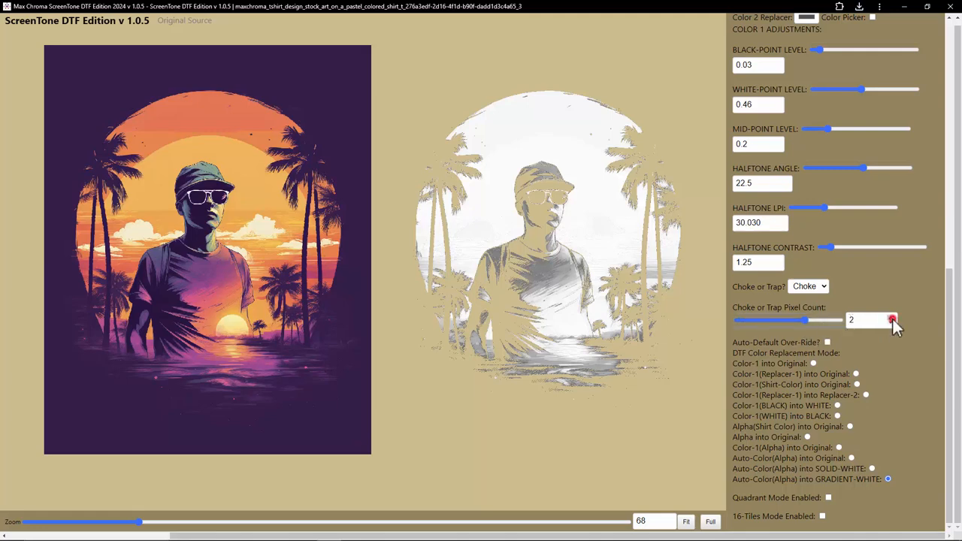
pyautogui.press('Right')
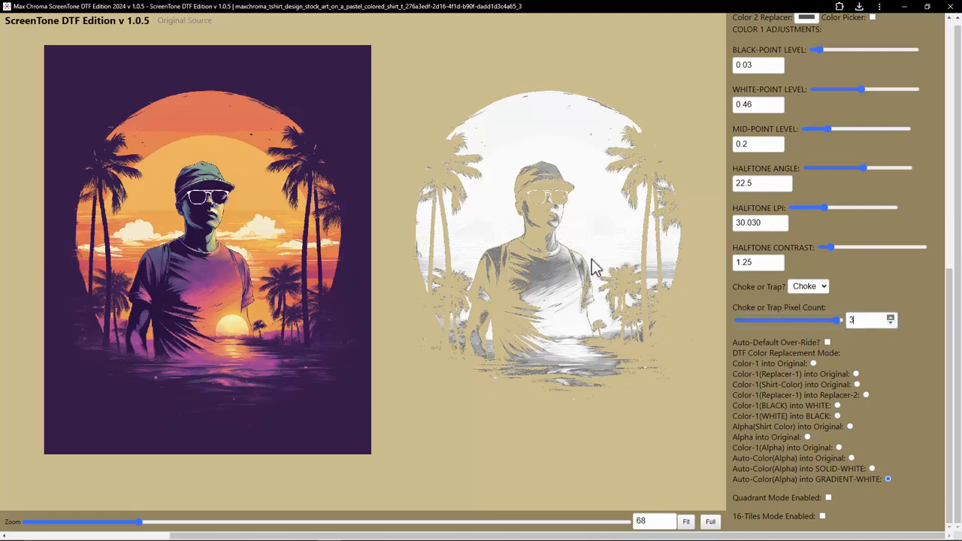
# Step: Switch back to Auto-Color(Alpha) into SOLID-WHITE and set the choke pixel count to 1, then 3
pyautogui.click(871, 468)
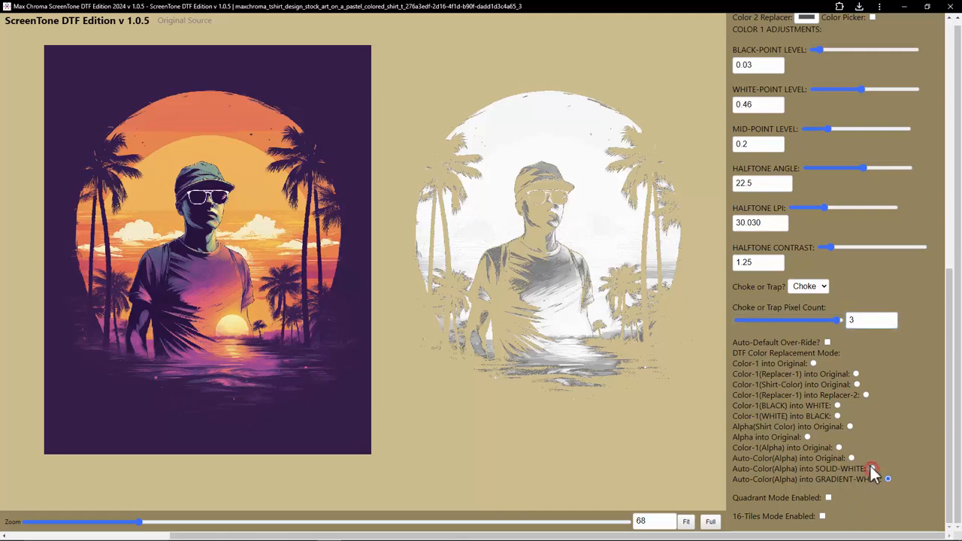
pyautogui.click(786, 317)
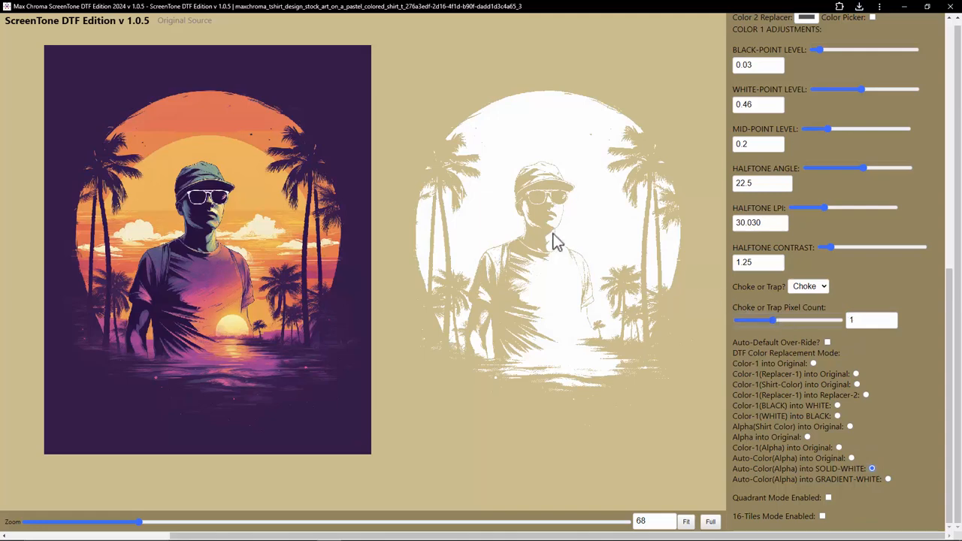
pyautogui.click(828, 320)
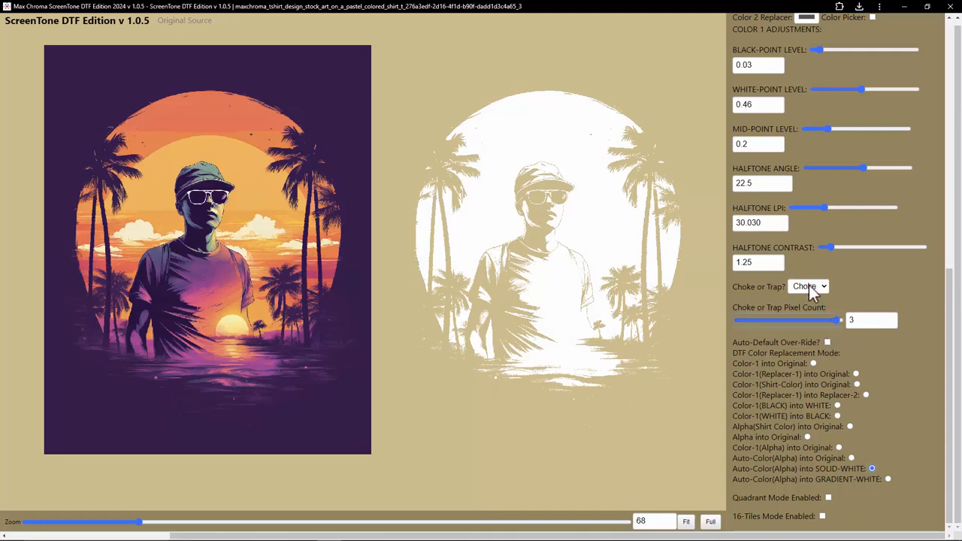
# Step: Switch the Choke or Trap setting to Trap, then back to Choke
pyautogui.click(816, 290)
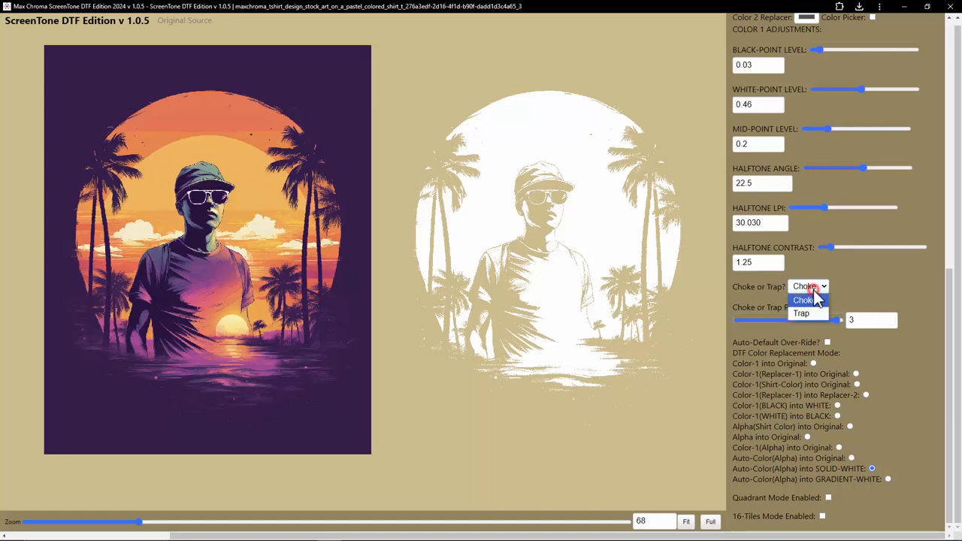
pyautogui.click(802, 313)
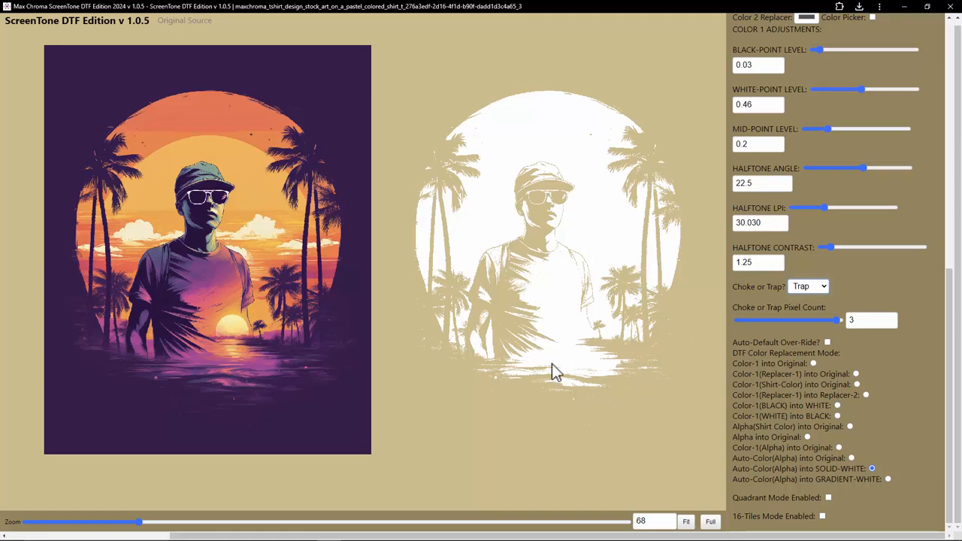
pyautogui.click(810, 287)
pyautogui.click(806, 310)
pyautogui.press('Up')
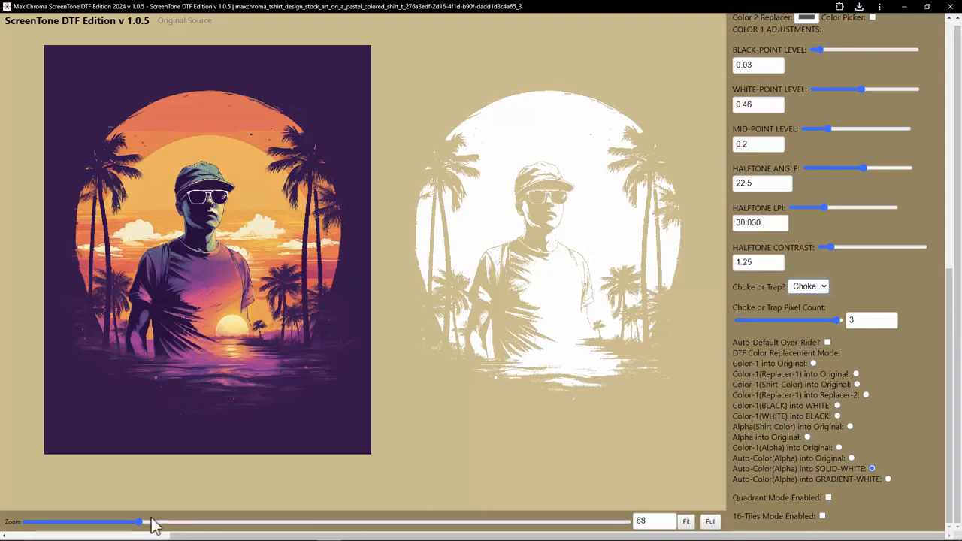
# Step: Enable Auto-Default Over-Ride and set the choke pixel count to 3
pyautogui.moveTo(150, 522); pyautogui.dragTo(411, 523)
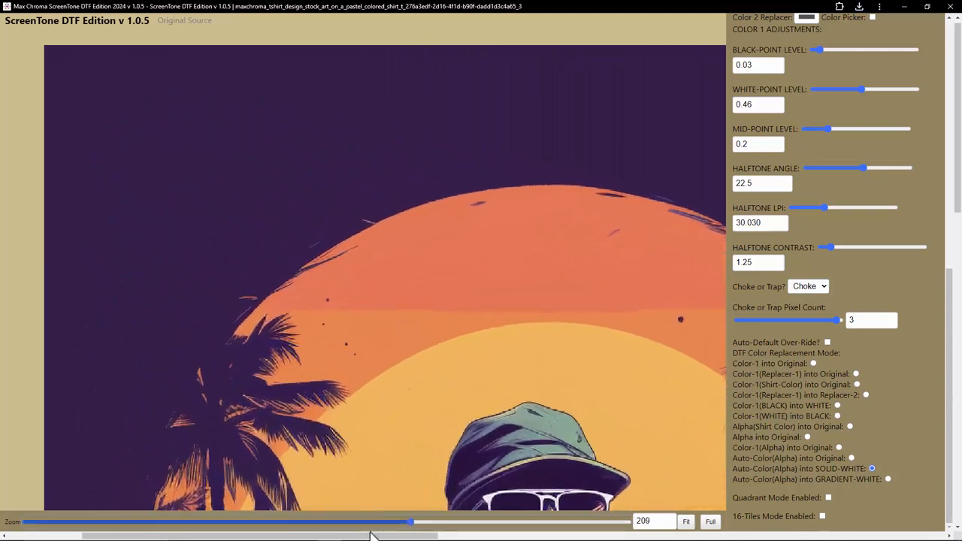
pyautogui.moveTo(357, 534); pyautogui.dragTo(830, 536)
pyautogui.scroll(-2, 515, 390)
pyautogui.scroll(-1, 517, 394)
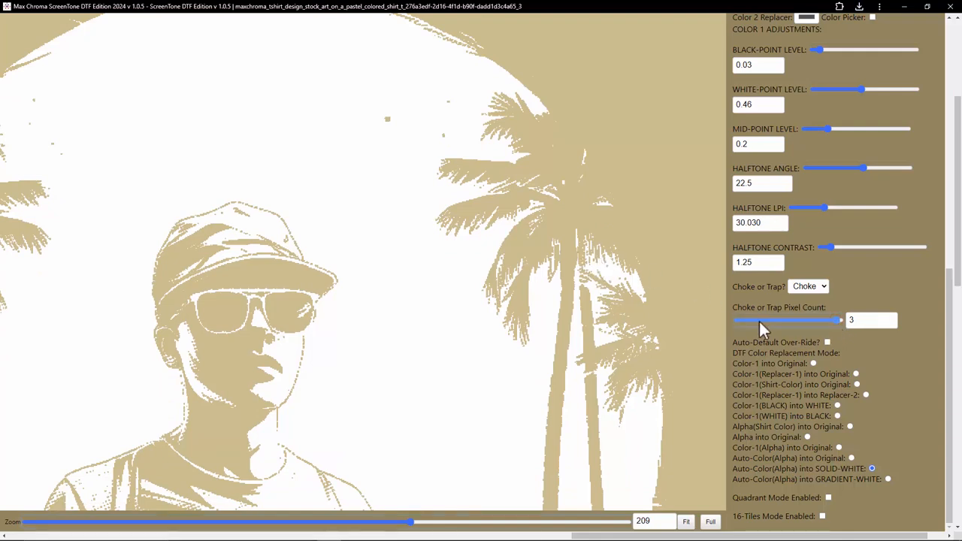
pyautogui.moveTo(853, 316); pyautogui.dragTo(773, 320)
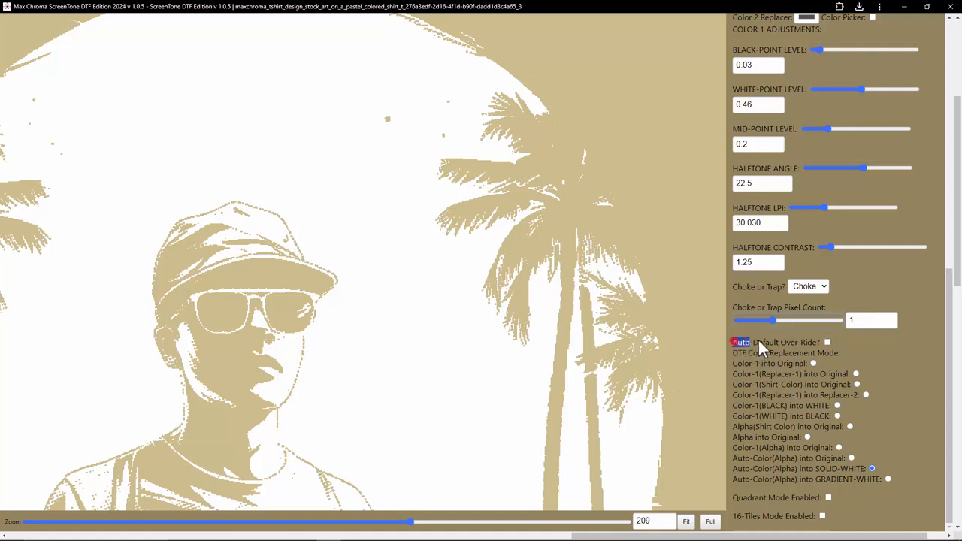
pyautogui.moveTo(758, 340); pyautogui.dragTo(821, 339)
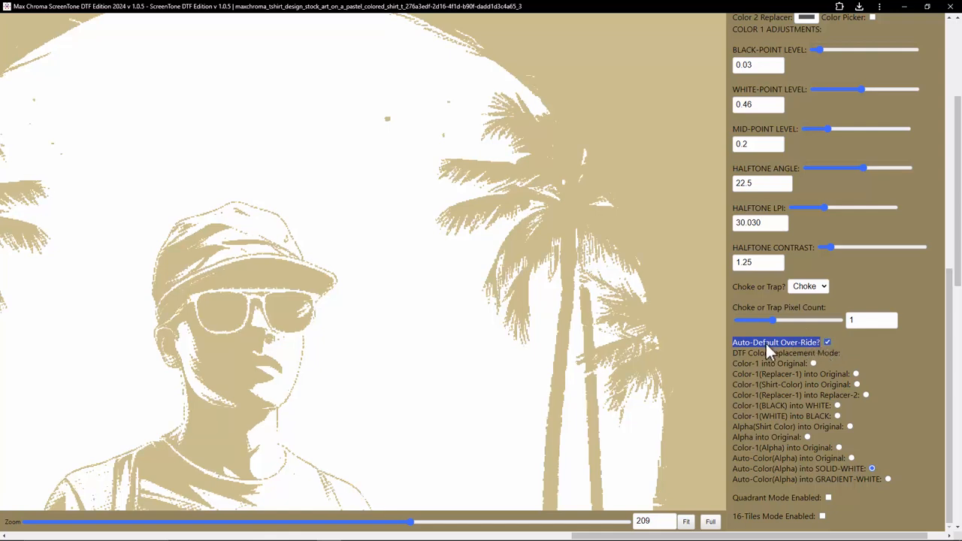
pyautogui.click(827, 342)
pyautogui.click(838, 319)
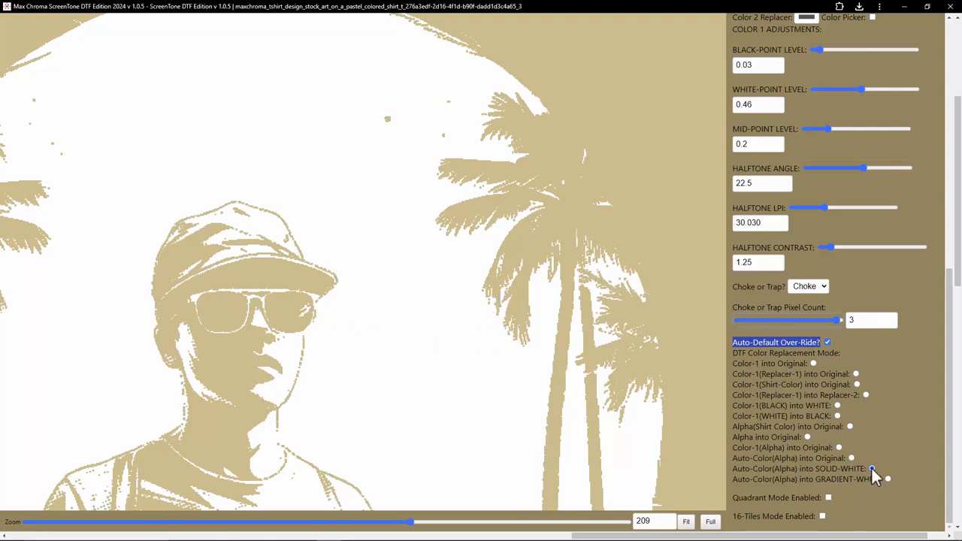
# Step: Set Choke or Trap to Trap and compare the Auto-Color(Alpha) into Original and SOLID-WHITE modes
pyautogui.click(807, 287)
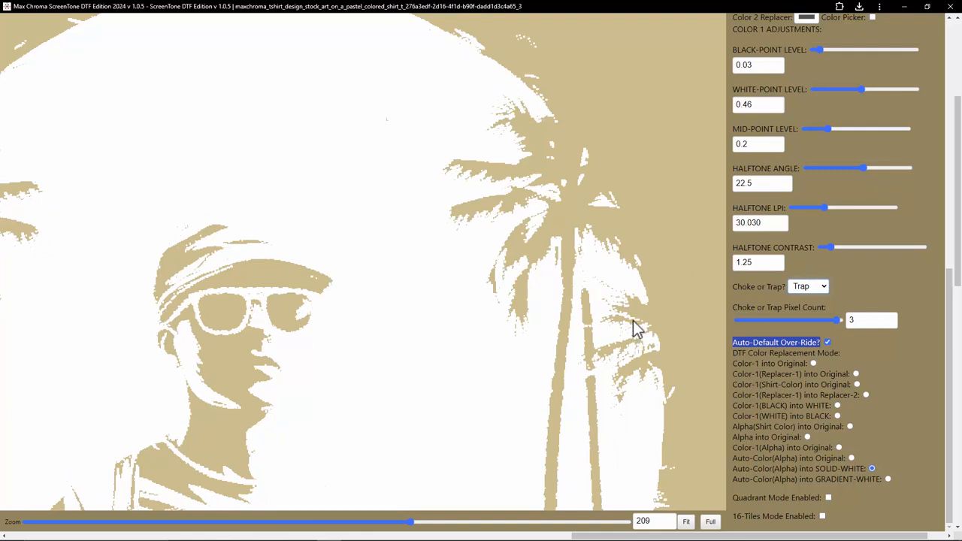
pyautogui.click(853, 458)
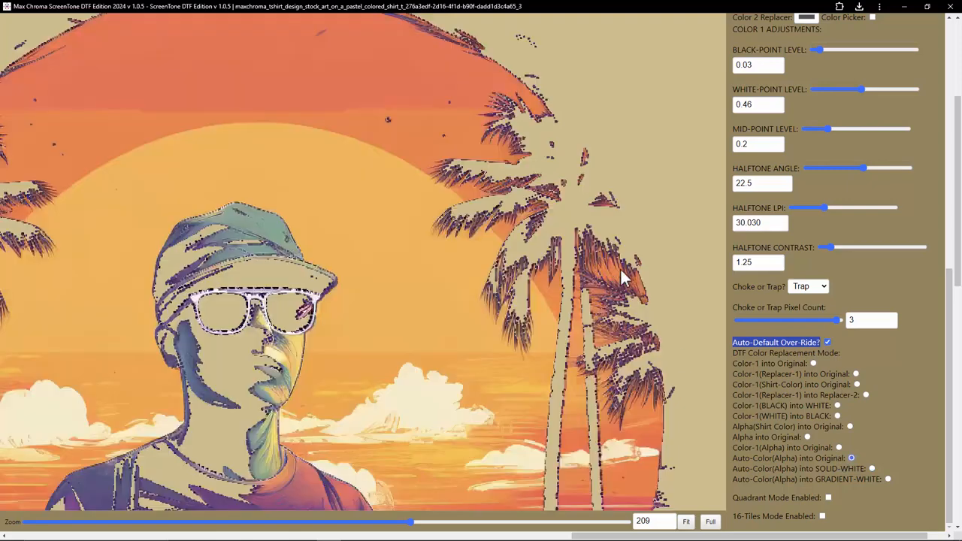
pyautogui.click(872, 468)
# Step: Set Choke or Trap back to Choke and select Auto-Color(Alpha) into Original
pyautogui.click(811, 287)
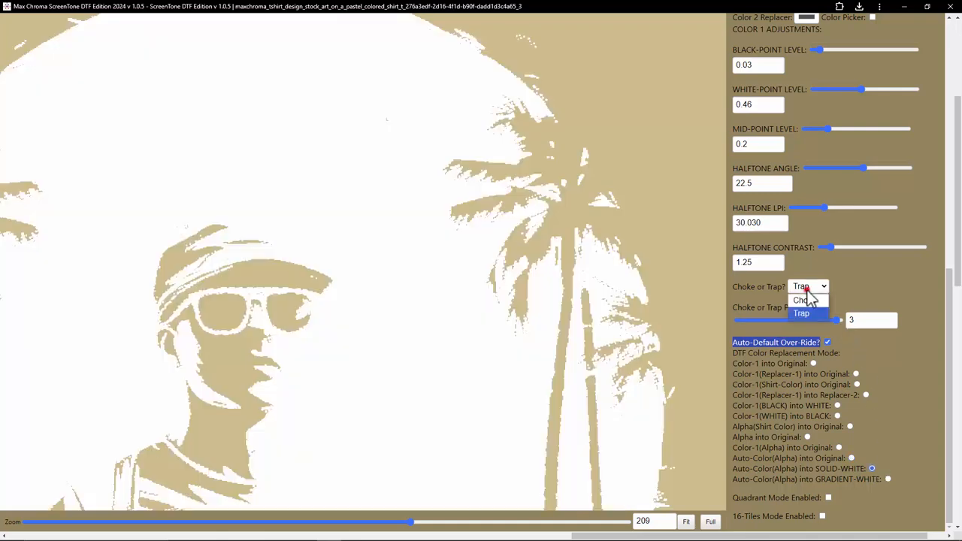
pyautogui.click(819, 298)
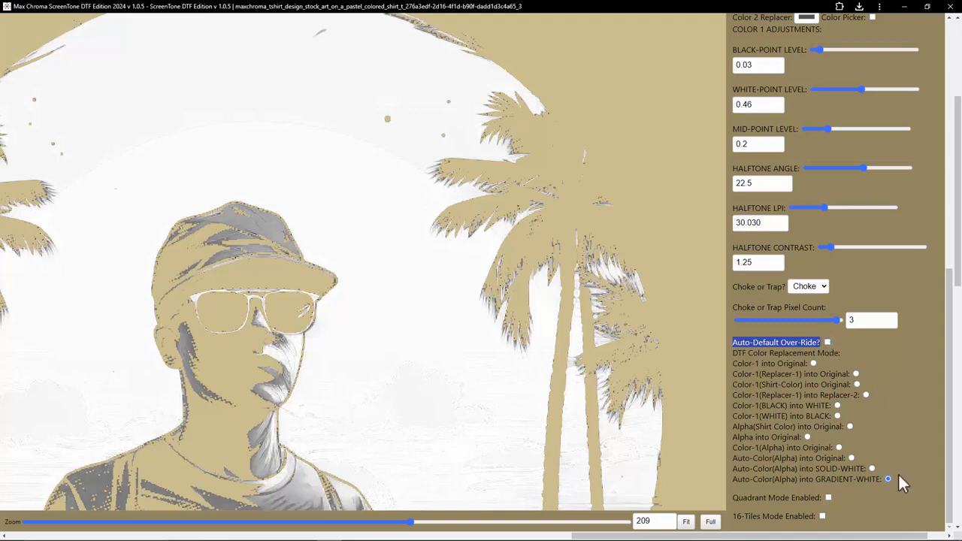
pyautogui.click(851, 458)
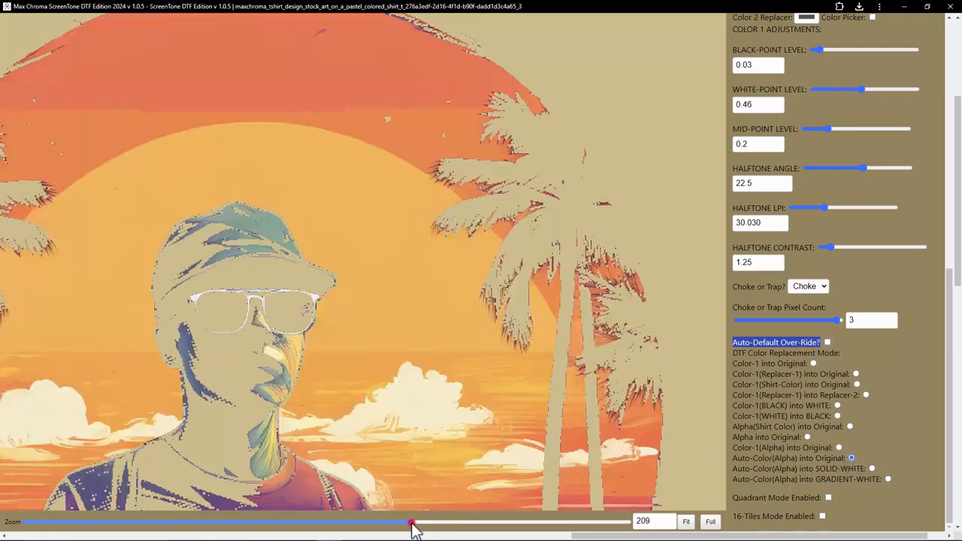
# Step: Set the choke pixel count to 0
pyautogui.moveTo(412, 524); pyautogui.dragTo(315, 524)
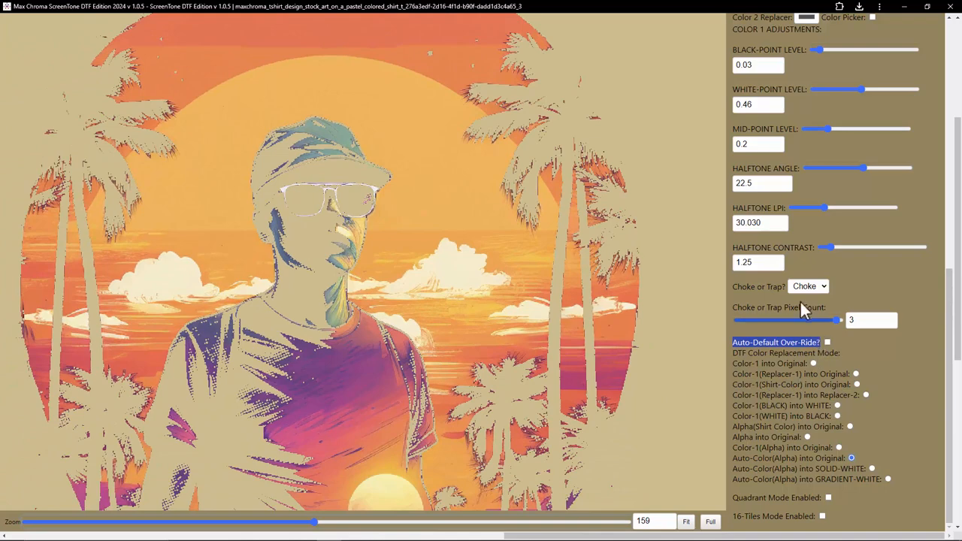
pyautogui.click(813, 293)
pyautogui.click(861, 299)
pyautogui.click(736, 321)
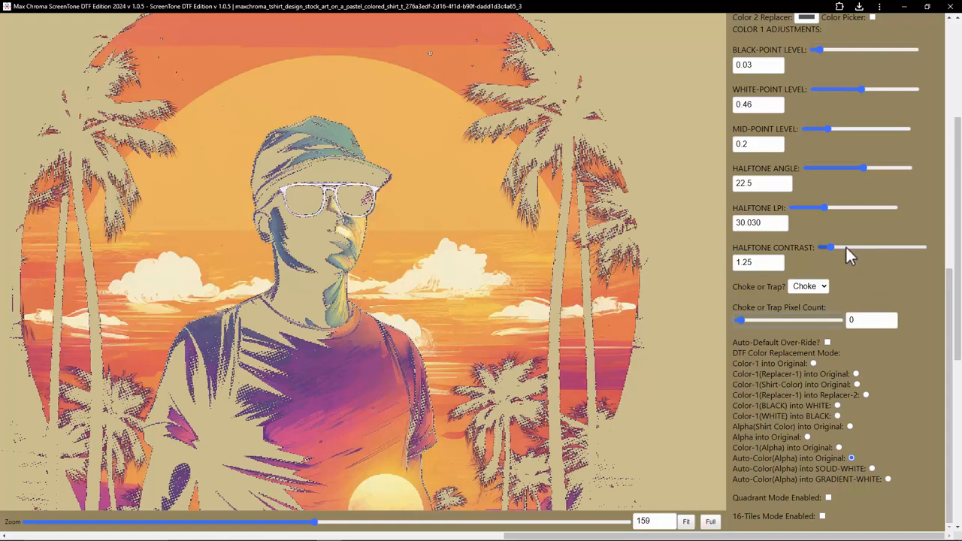
# Step: Adjust the Color 1 levels: black point to 0, white point to about 0.299, mid-point to about 0.169
pyautogui.moveTo(316, 525); pyautogui.dragTo(192, 526)
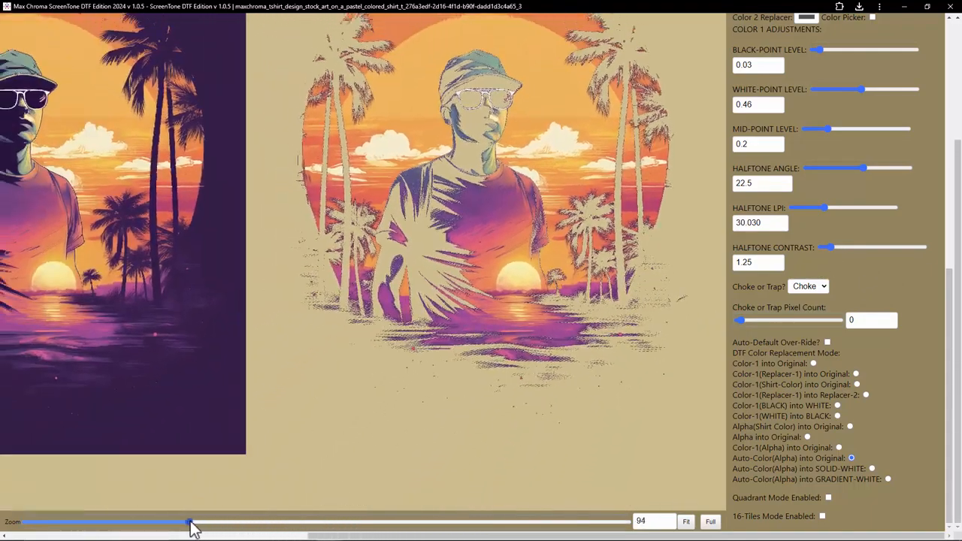
pyautogui.scroll(2, 752, 263)
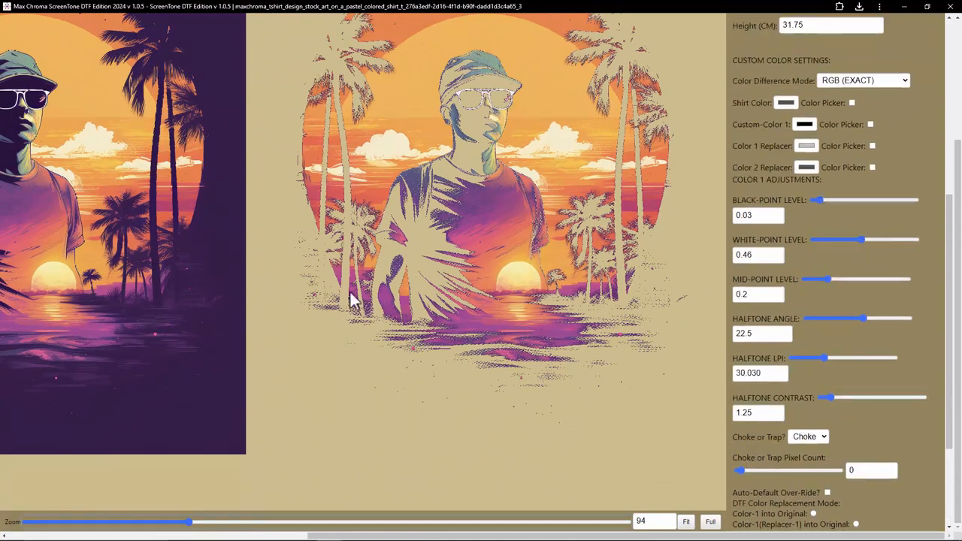
pyautogui.scroll(2, 286, 314)
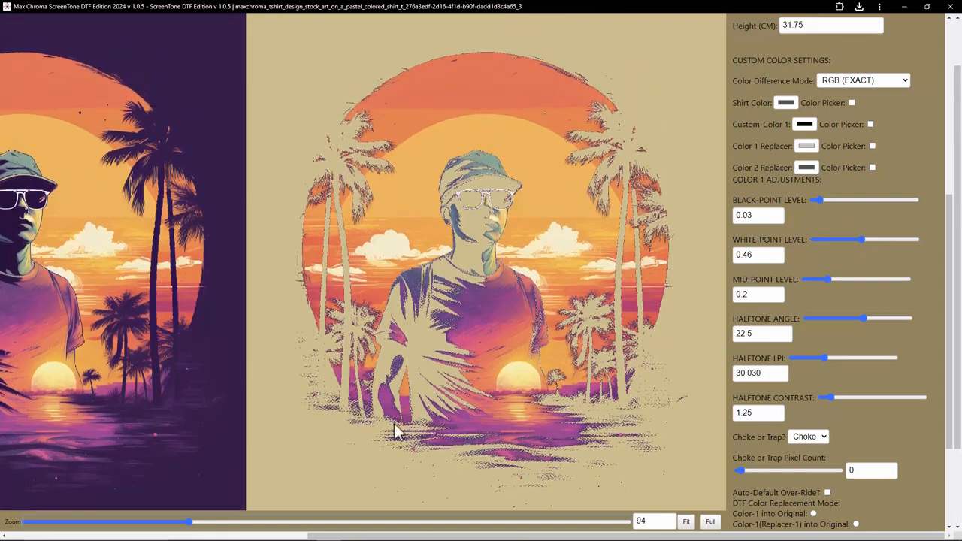
pyautogui.moveTo(817, 198); pyautogui.dragTo(787, 203)
pyautogui.moveTo(858, 239); pyautogui.dragTo(825, 233)
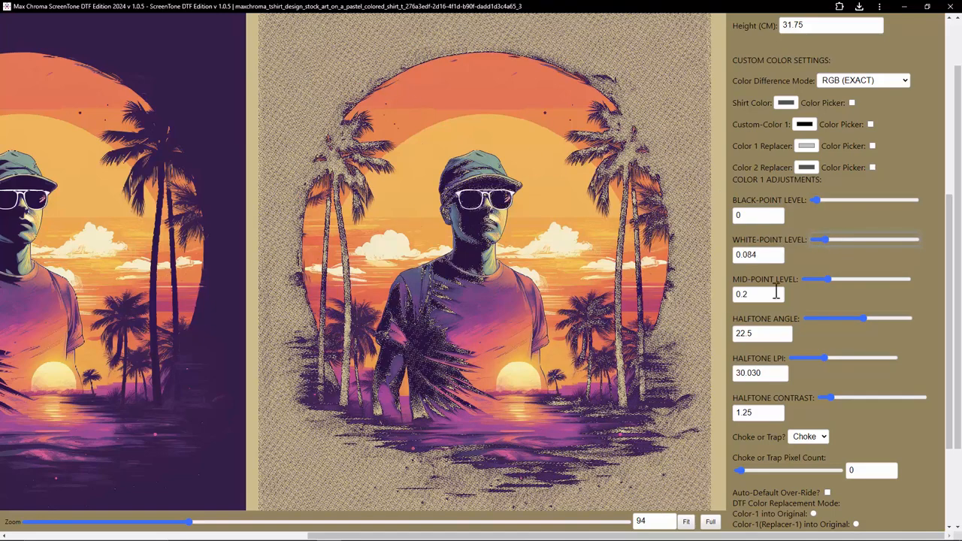
pyautogui.moveTo(834, 241); pyautogui.dragTo(846, 241)
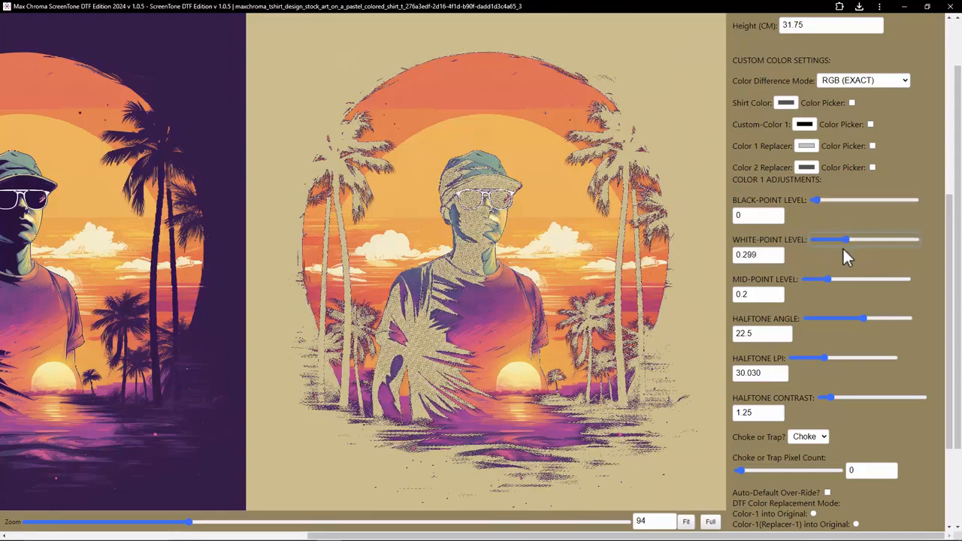
pyautogui.moveTo(825, 276); pyautogui.dragTo(820, 277)
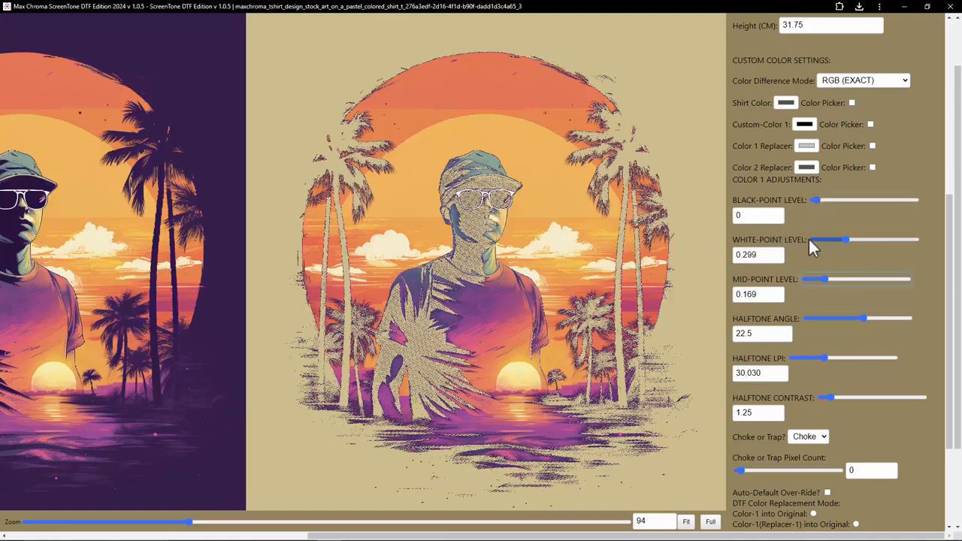
pyautogui.moveTo(191, 521); pyautogui.dragTo(148, 530)
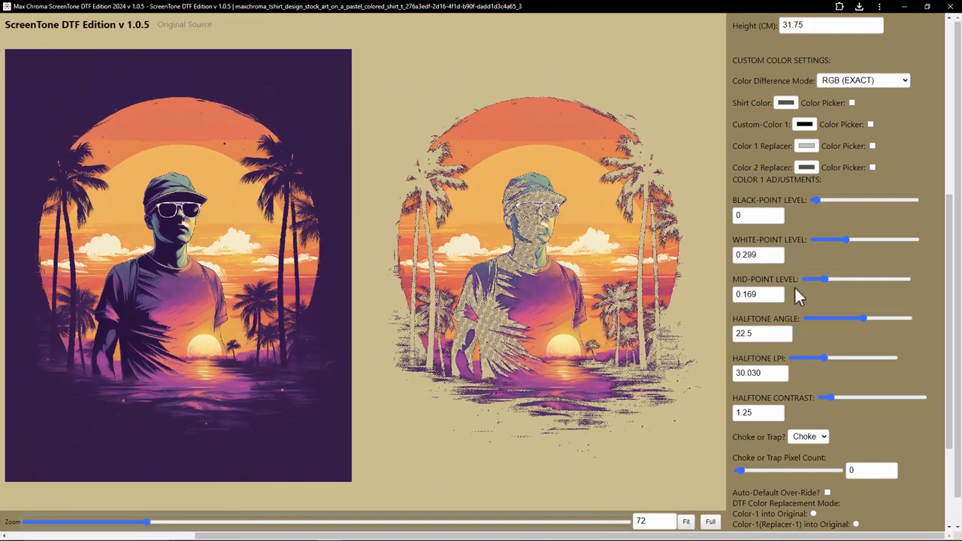
# Step: Load the lion-with-headphones design as a new image file
pyautogui.scroll(5, 795, 288)
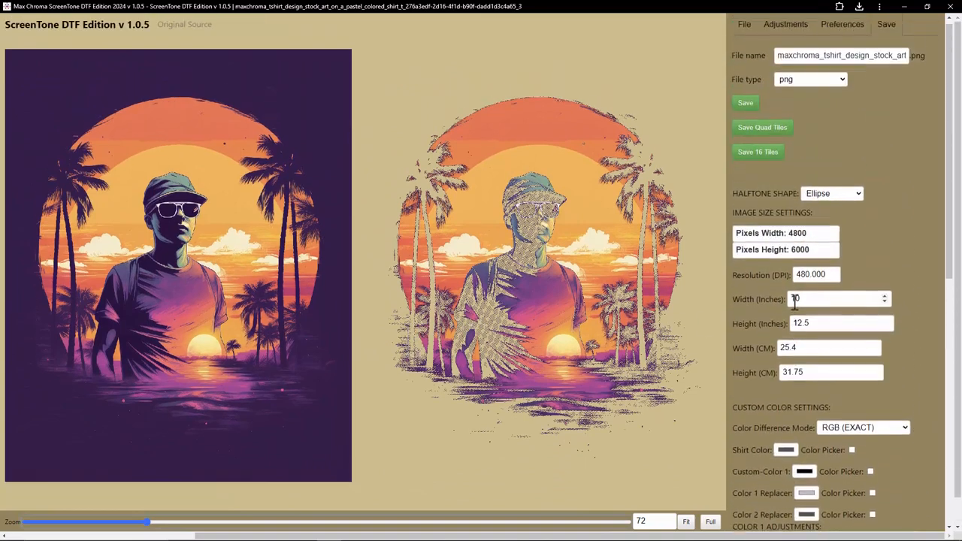
pyautogui.click(745, 31)
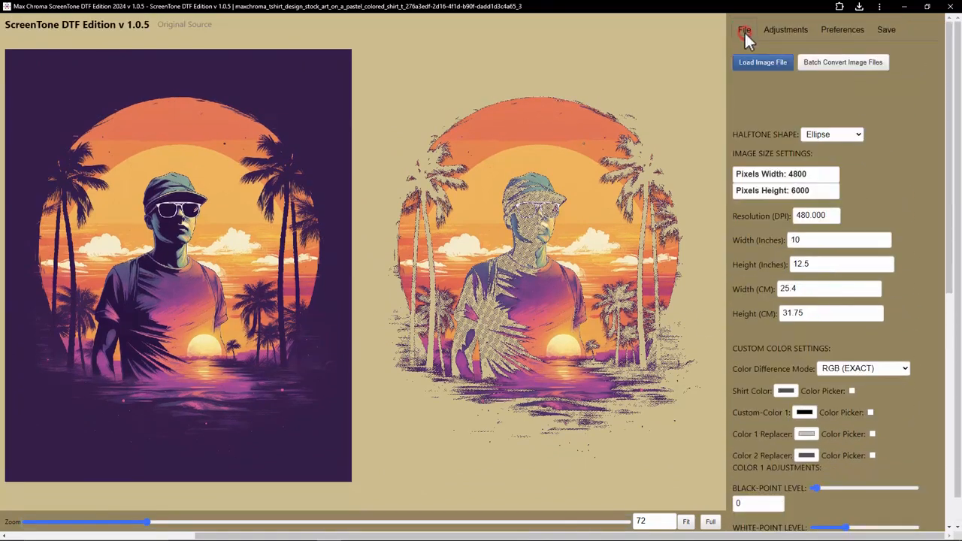
pyautogui.click(767, 64)
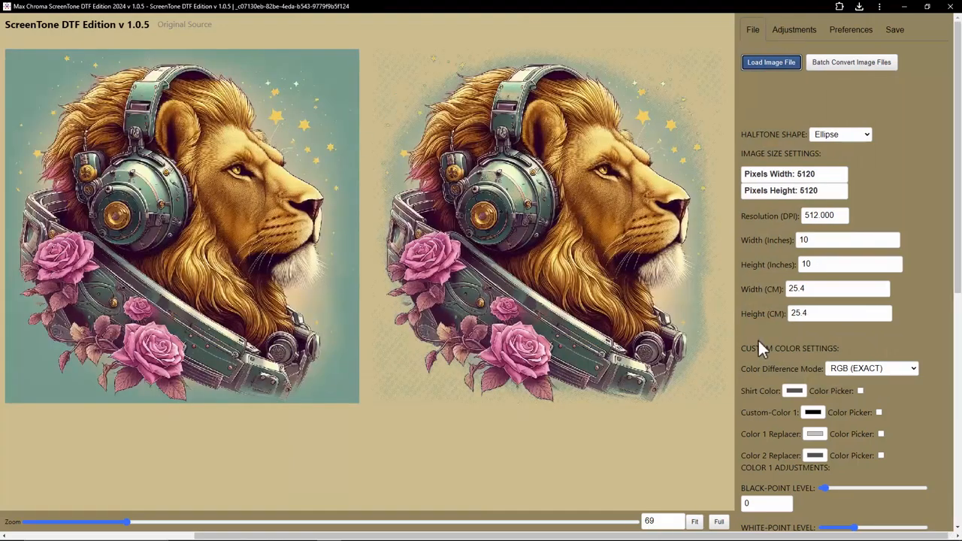
# Step: Set the Color 1 black-point level to about 0.029
pyautogui.scroll(-2, 851, 406)
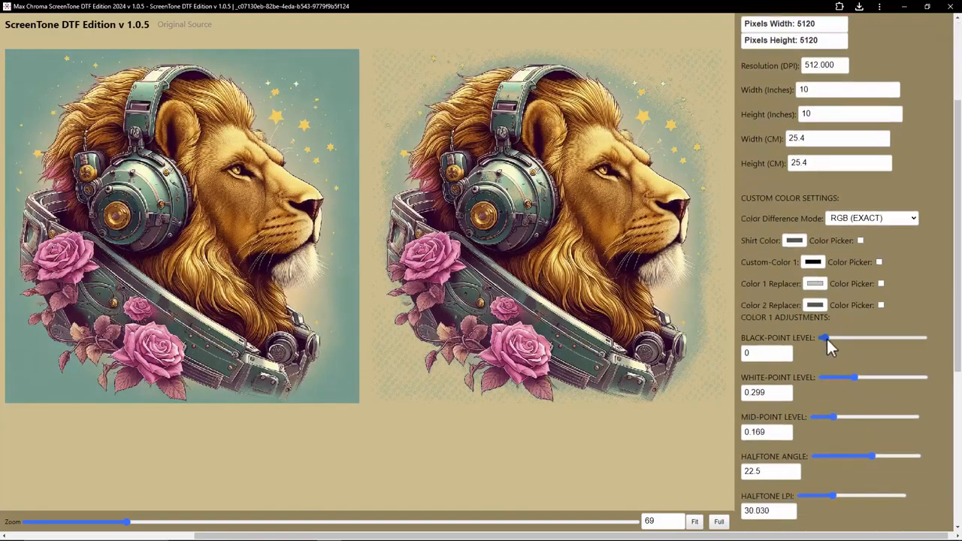
pyautogui.moveTo(826, 336); pyautogui.dragTo(814, 335)
pyautogui.moveTo(827, 337); pyautogui.dragTo(819, 334)
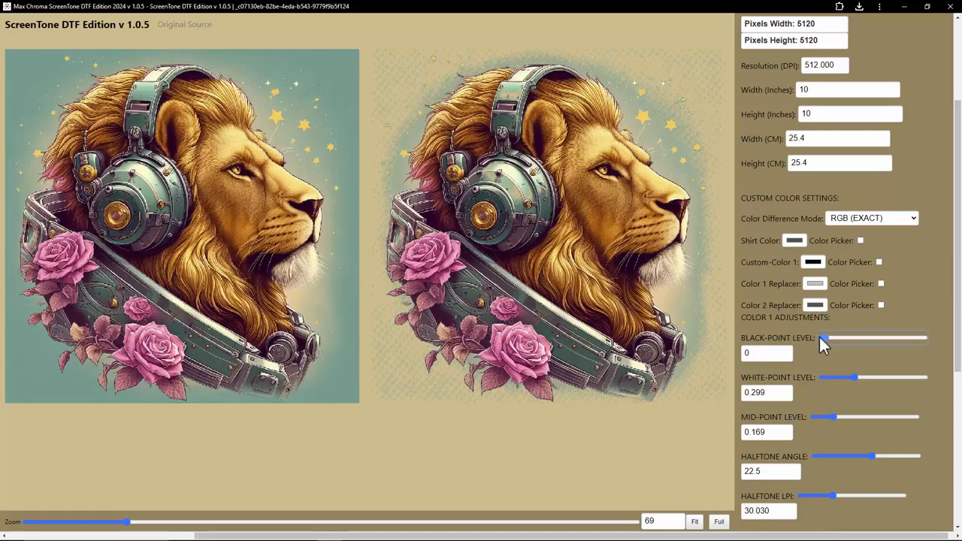
pyautogui.moveTo(127, 528); pyautogui.dragTo(333, 537)
pyautogui.scroll(-1, 346, 425)
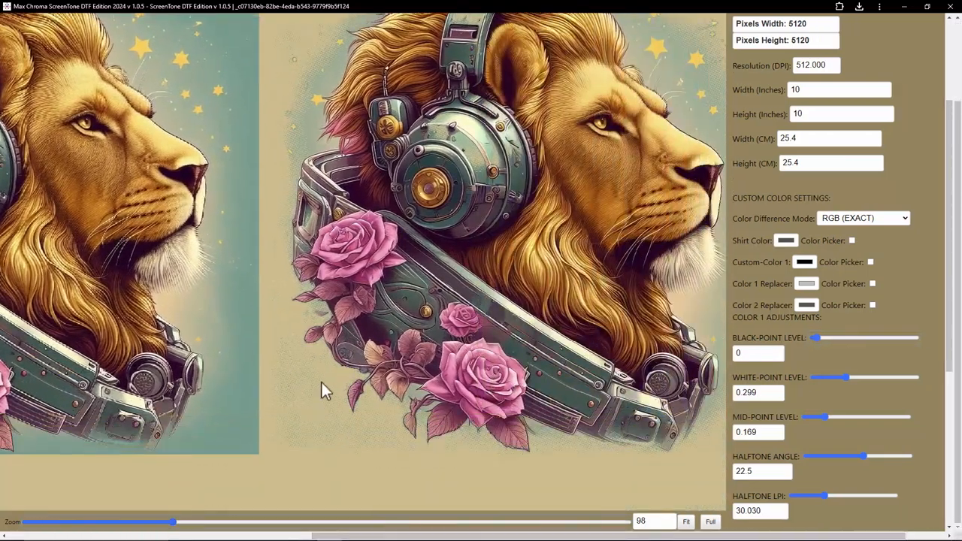
pyautogui.click(818, 338)
pyautogui.moveTo(819, 338); pyautogui.dragTo(820, 338)
pyautogui.moveTo(762, 354); pyautogui.dragTo(748, 354)
pyautogui.moveTo(188, 521); pyautogui.dragTo(113, 521)
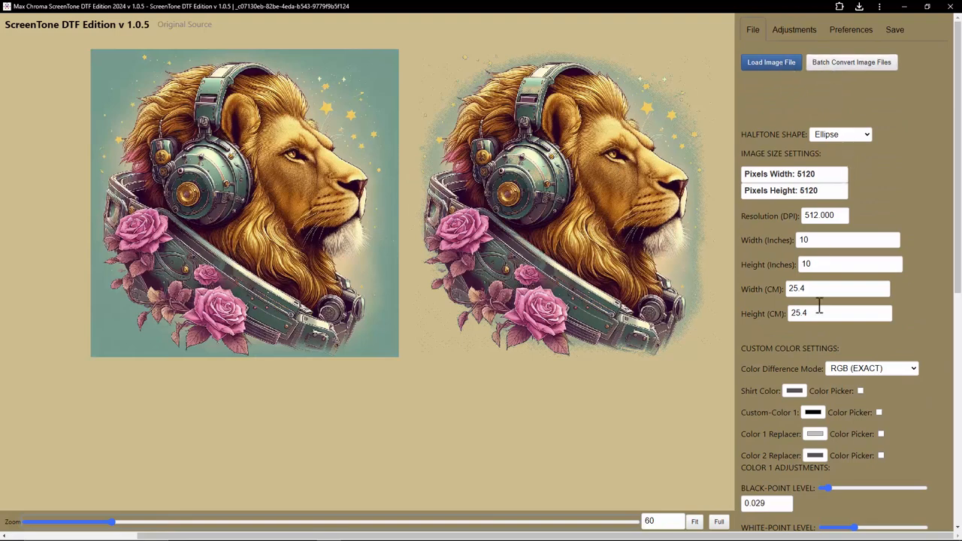
# Step: Close the program and the Downloads folder, then relaunch ScreenTone DTF Edition from the desktop
pyautogui.scroll(-3, 817, 365)
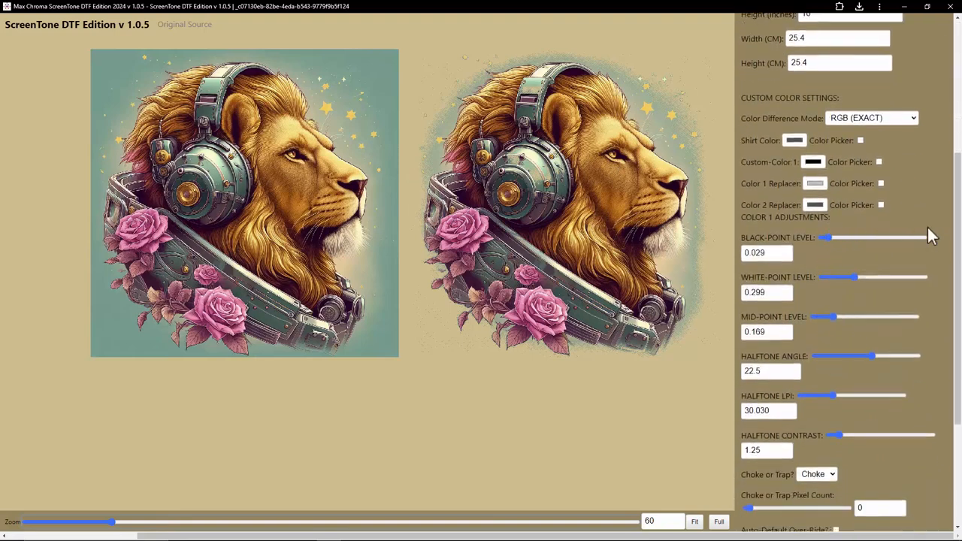
pyautogui.click(950, 7)
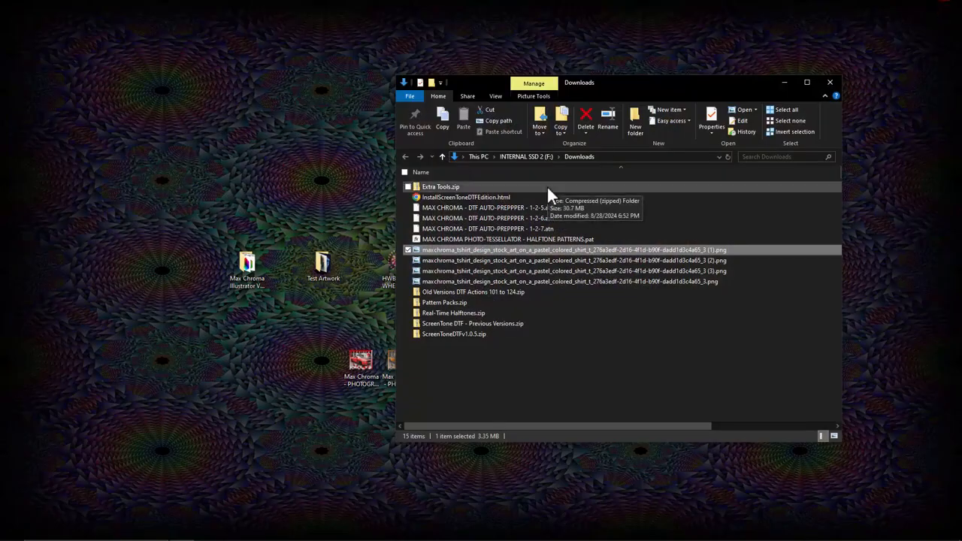
pyautogui.click(829, 84)
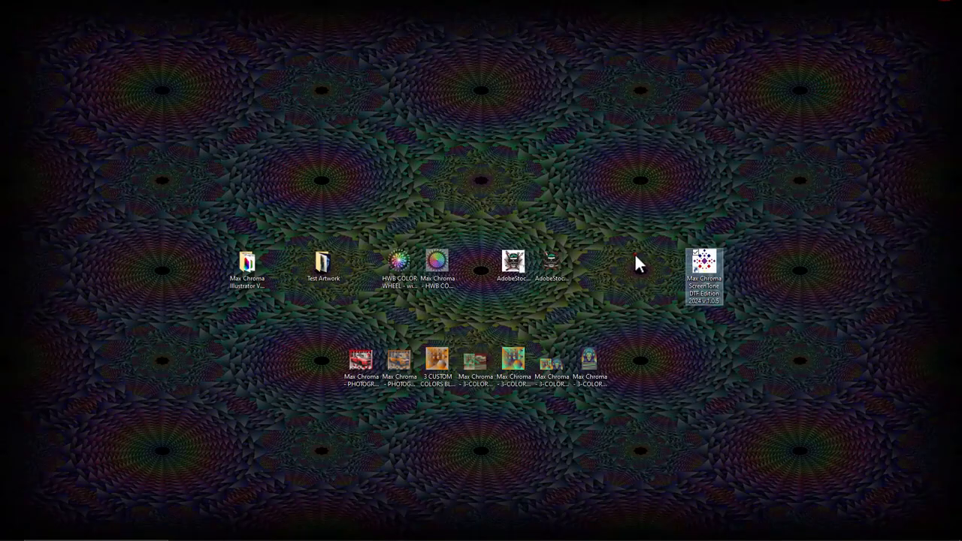
pyautogui.doubleClick(706, 267)
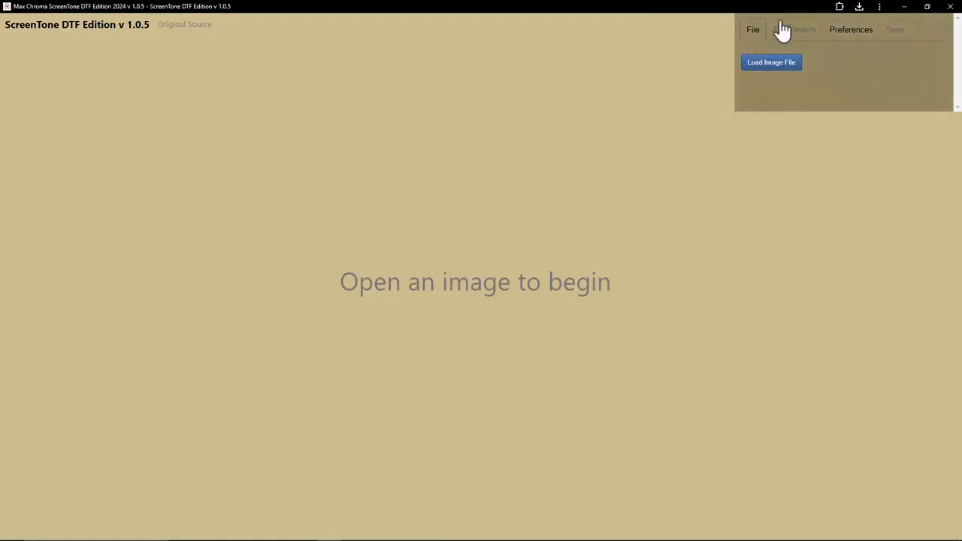
# Step: Load the lion-with-headphones image from the Test Artwork folder
pyautogui.click(765, 64)
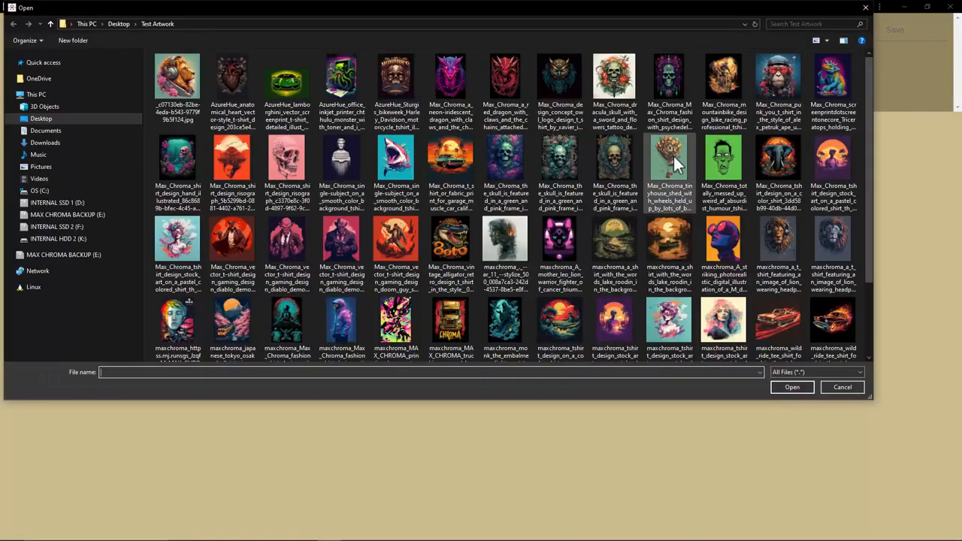
pyautogui.doubleClick(164, 80)
pyautogui.moveTo(526, 536); pyautogui.dragTo(779, 534)
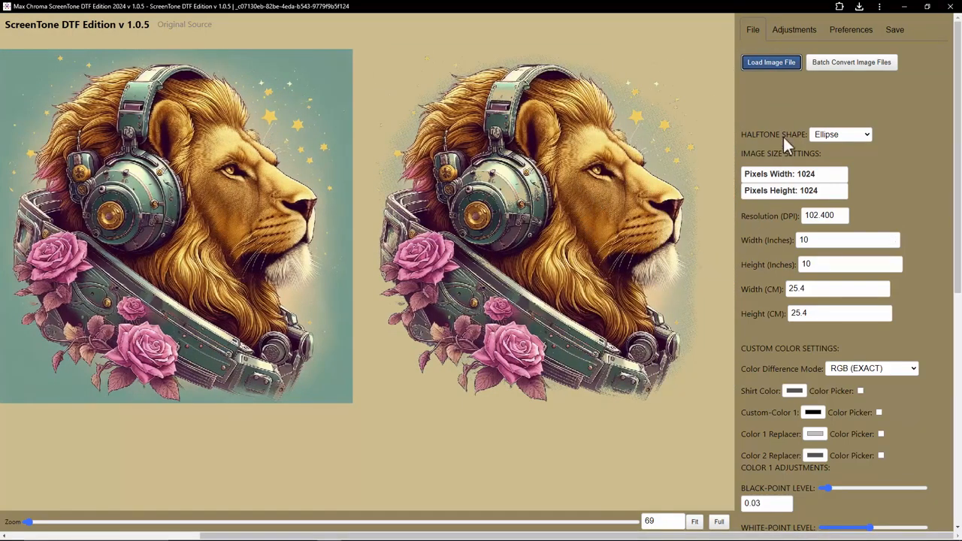
# Step: Browse the Adjustments, Preferences and File tabs, including the theme options and resolution field
pyautogui.click(794, 30)
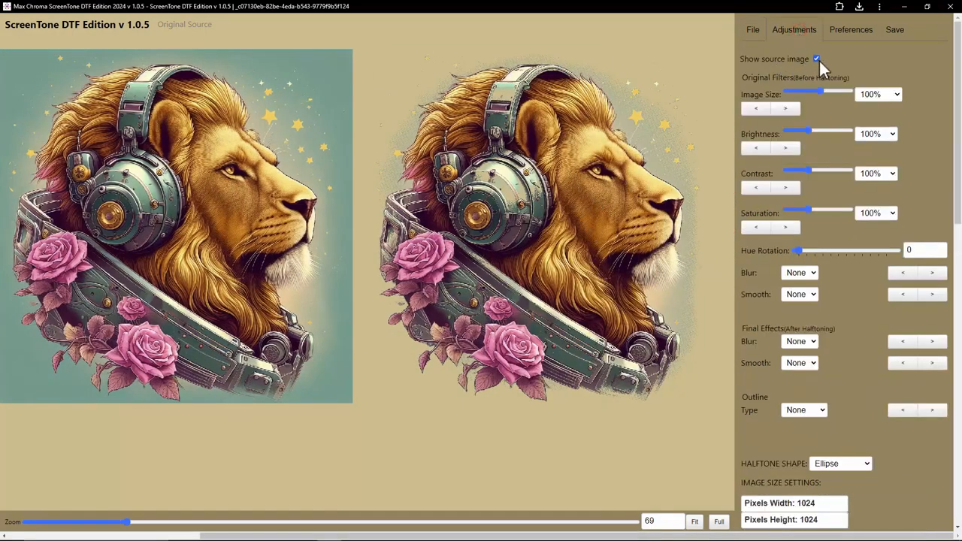
pyautogui.click(850, 31)
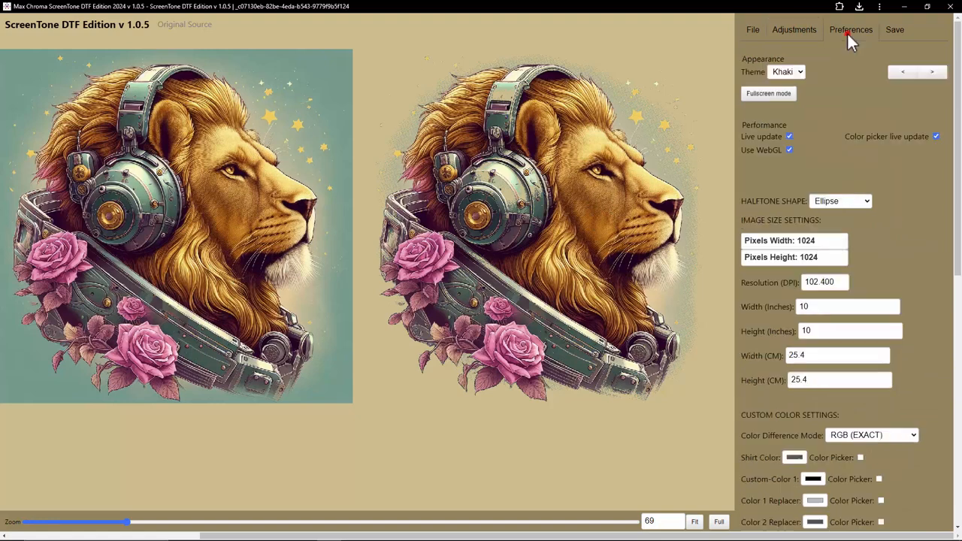
pyautogui.click(753, 31)
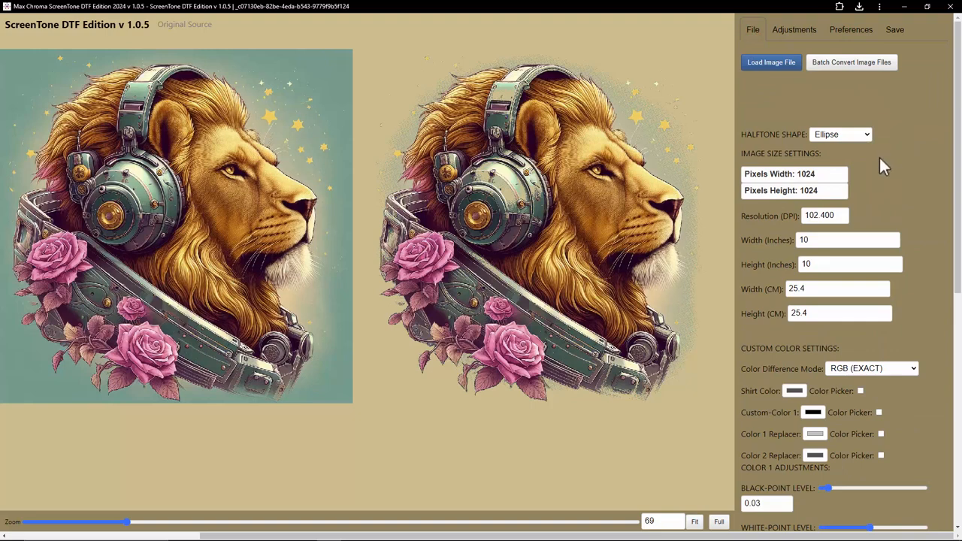
pyautogui.click(850, 31)
pyautogui.click(800, 72)
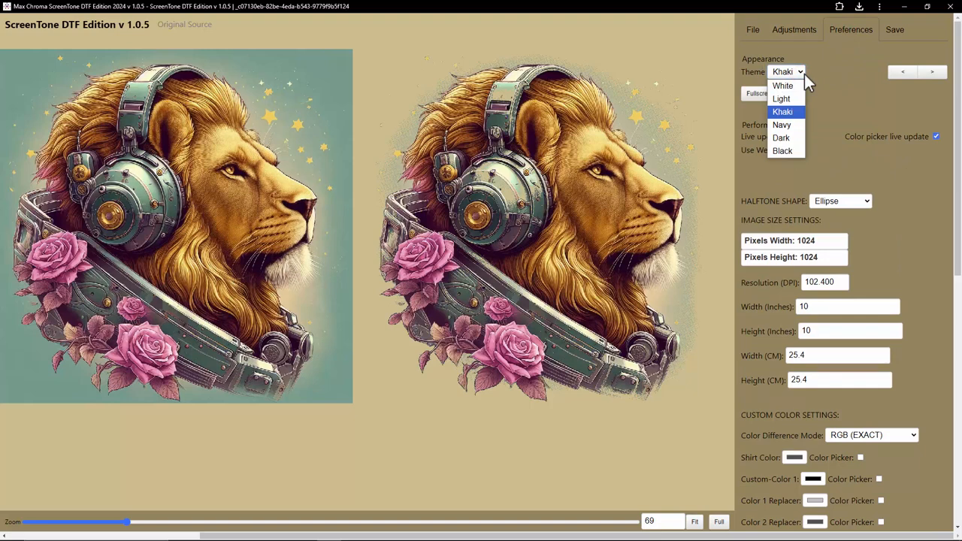
pyautogui.click(801, 72)
pyautogui.click(752, 30)
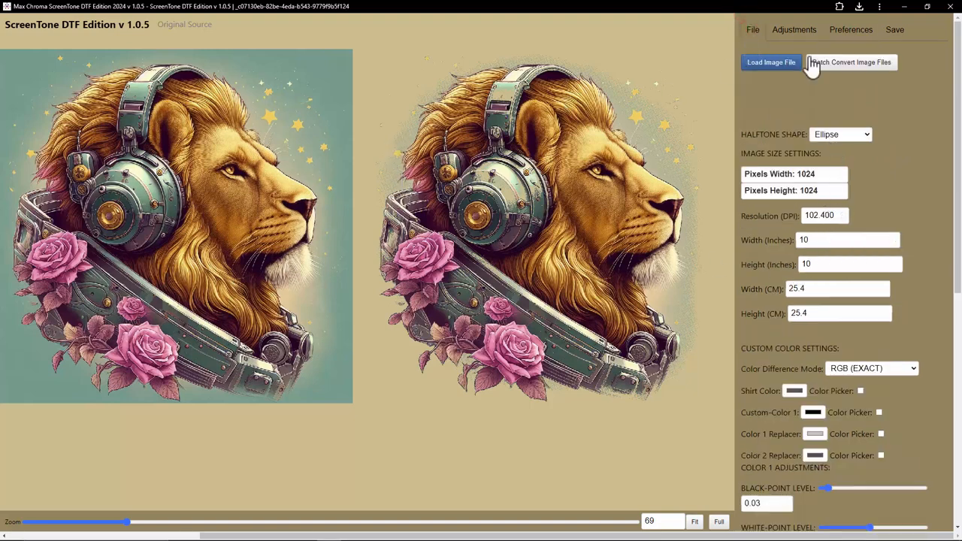
pyautogui.click(800, 31)
pyautogui.click(756, 33)
pyautogui.doubleClick(812, 216)
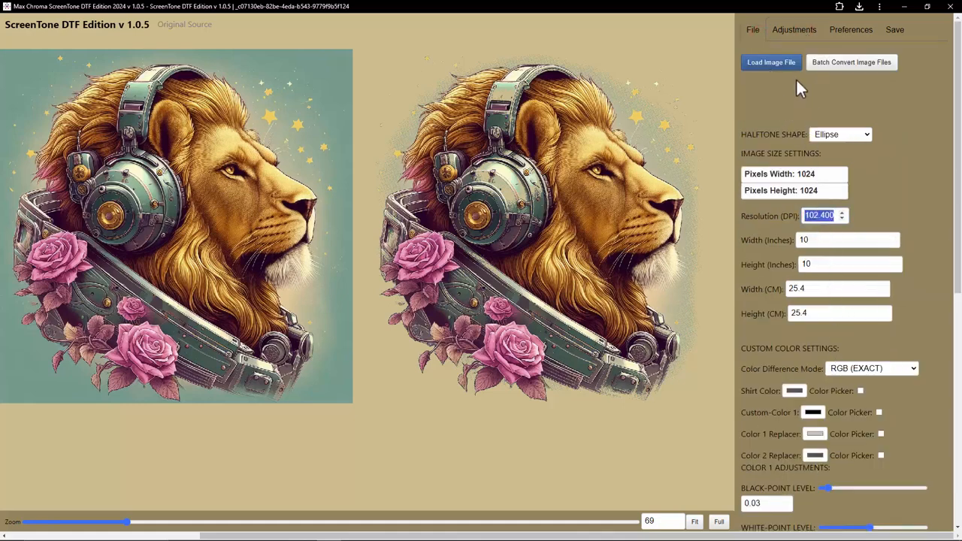
# Step: Set the original image size filter to 400%
pyautogui.click(795, 31)
pyautogui.click(894, 95)
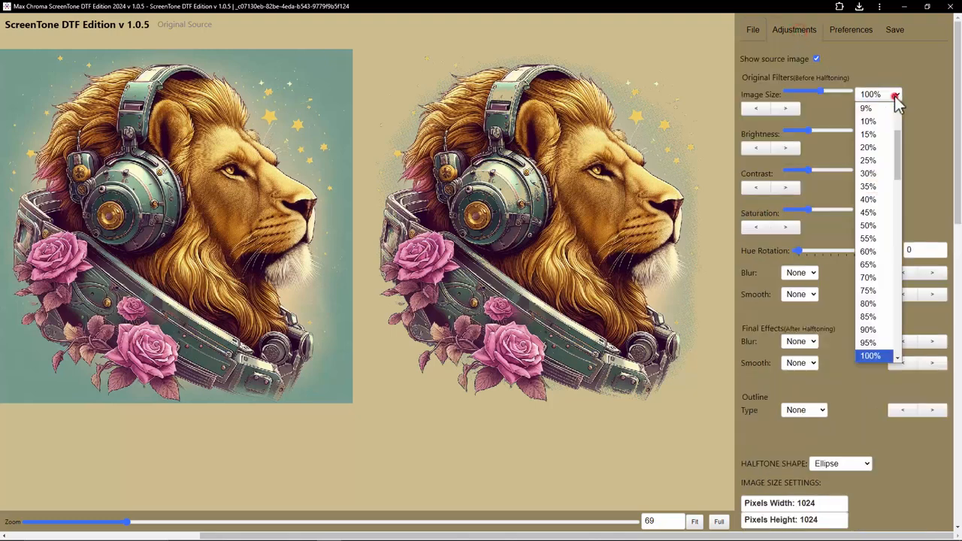
pyautogui.scroll(-5, 870, 188)
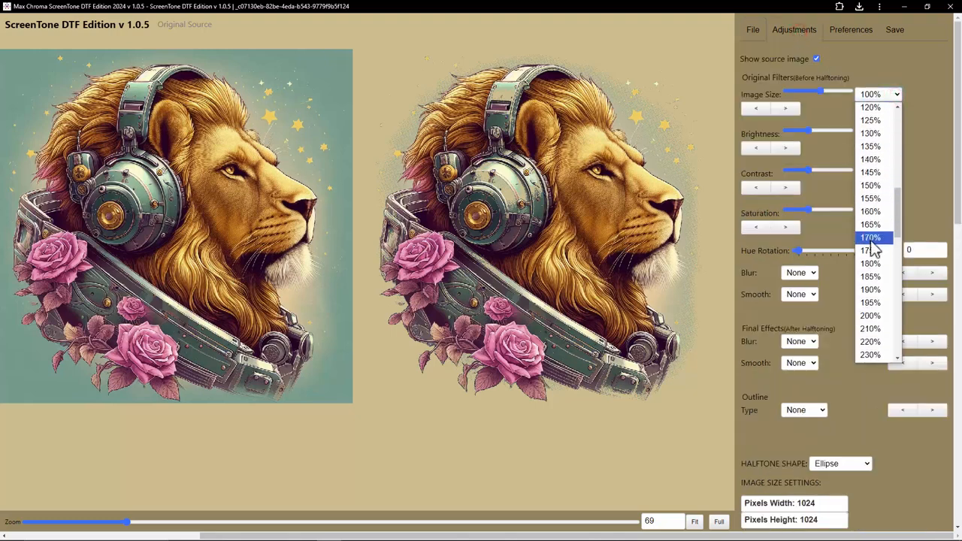
pyautogui.moveTo(900, 233); pyautogui.dragTo(899, 263)
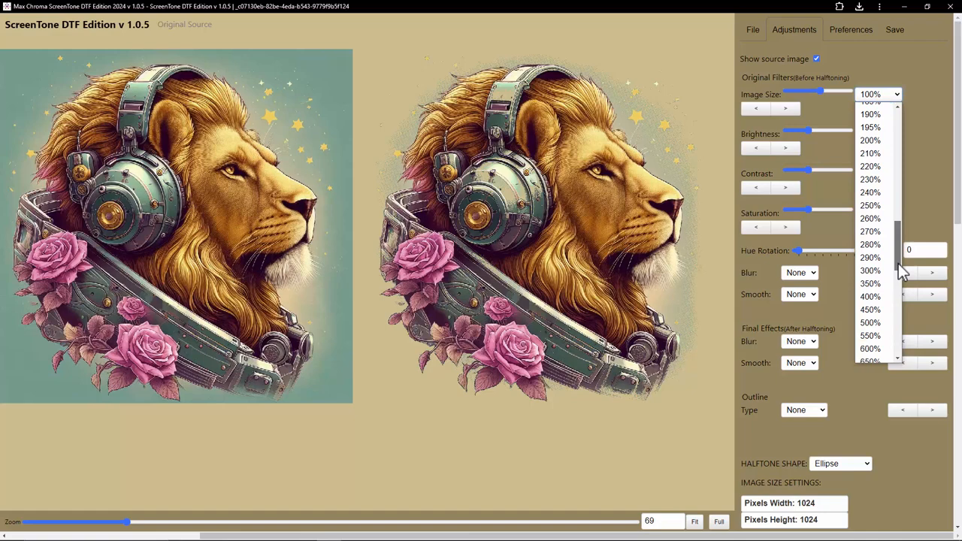
pyautogui.click(877, 294)
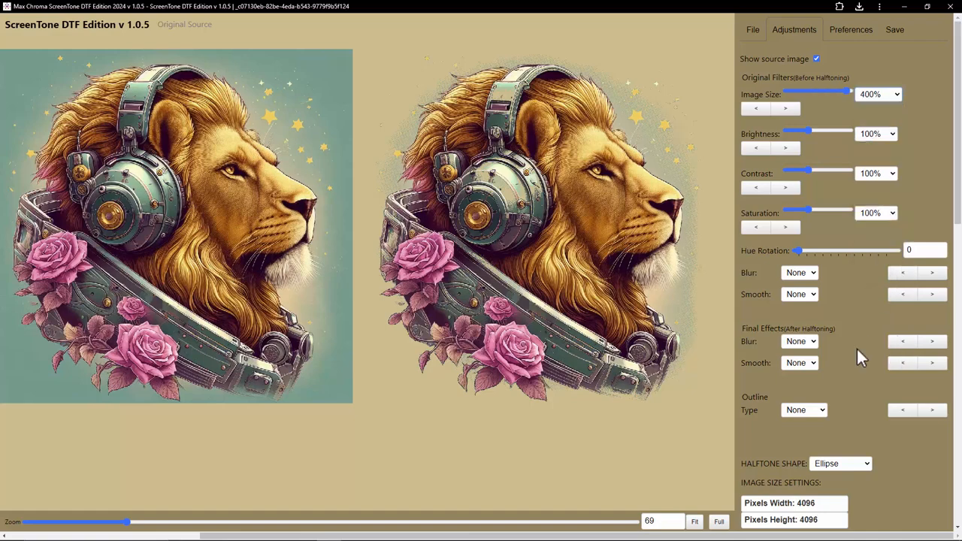
# Step: Review the resulting resolution and image size settings
pyautogui.scroll(-3, 857, 349)
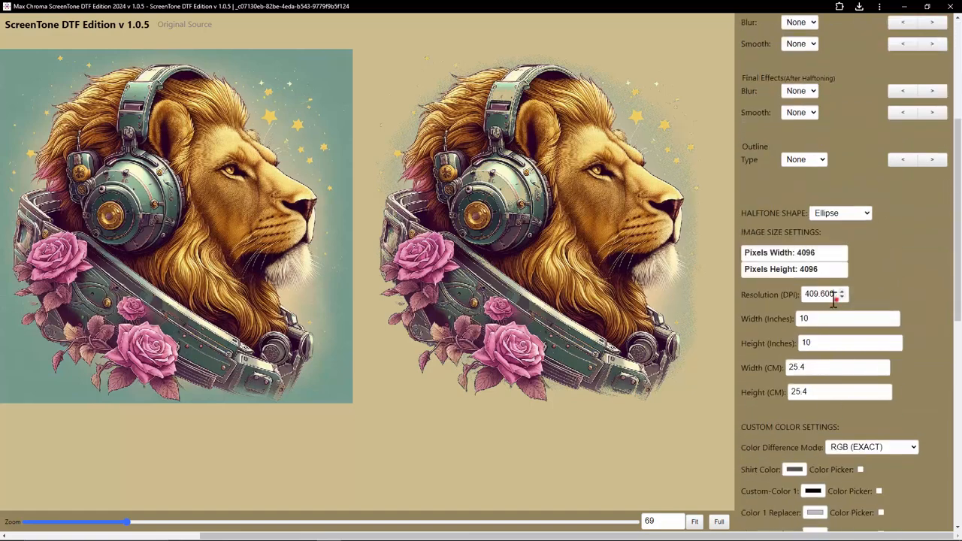
pyautogui.moveTo(836, 300); pyautogui.dragTo(803, 304)
pyautogui.click(901, 277)
pyautogui.scroll(3, 844, 331)
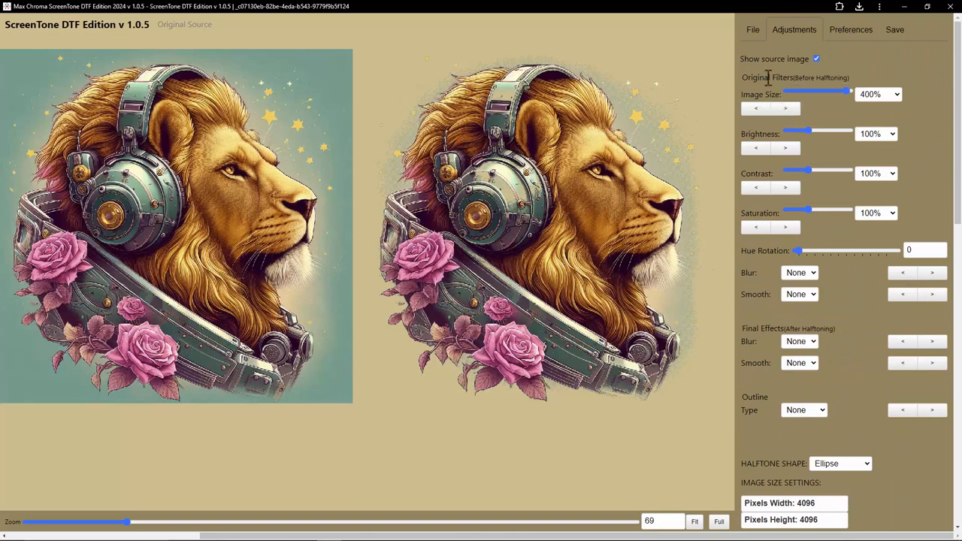
pyautogui.click(753, 30)
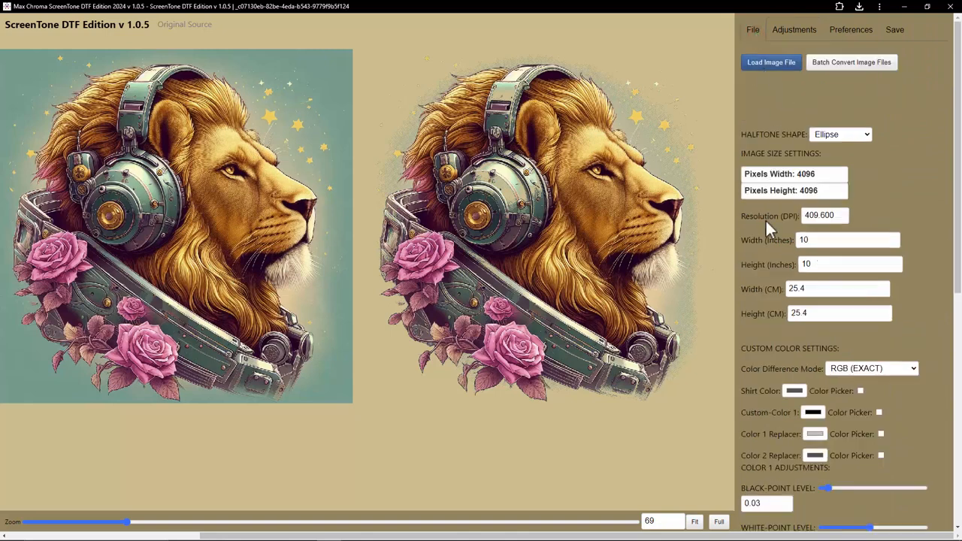
# Step: Open the halftone LPI value for editing
pyautogui.scroll(-3, 783, 301)
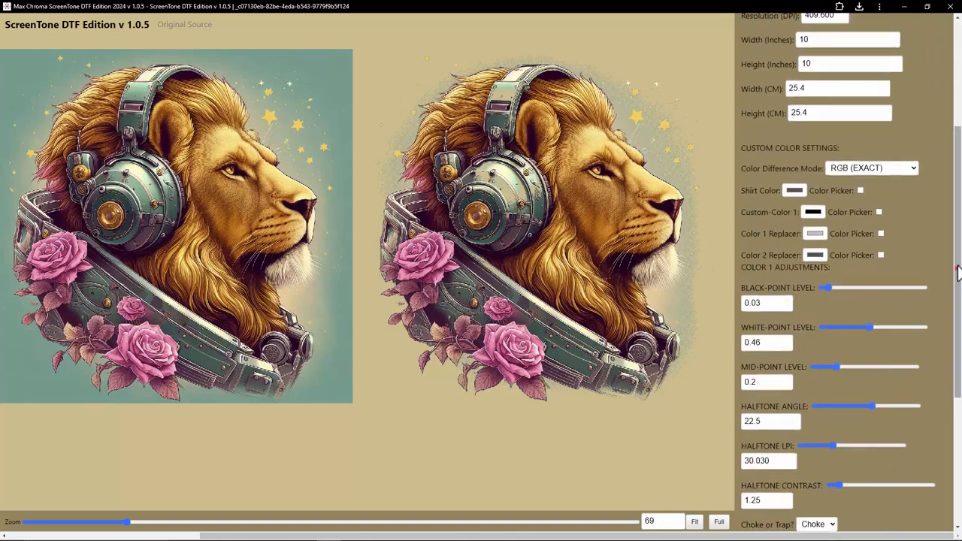
pyautogui.moveTo(956, 268); pyautogui.dragTo(854, 150)
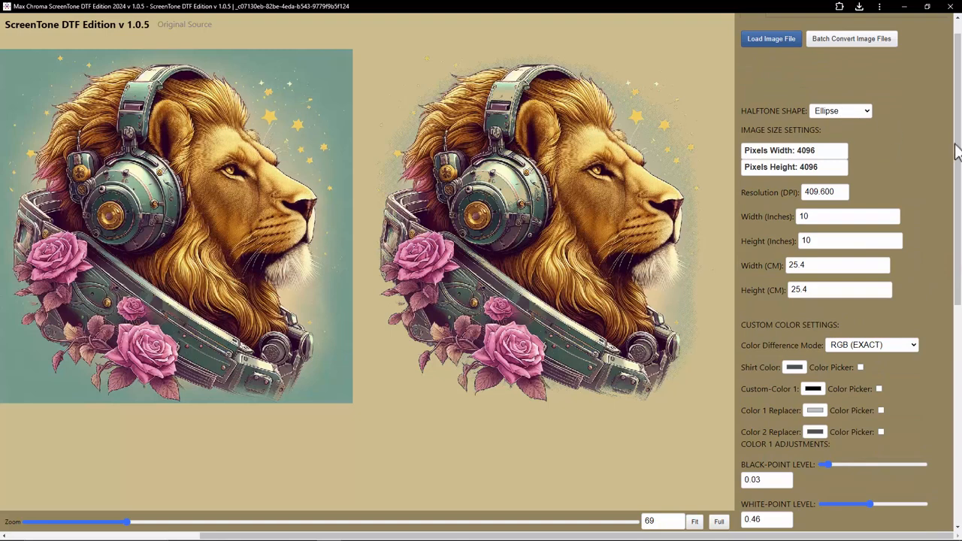
pyautogui.moveTo(958, 154); pyautogui.dragTo(958, 318)
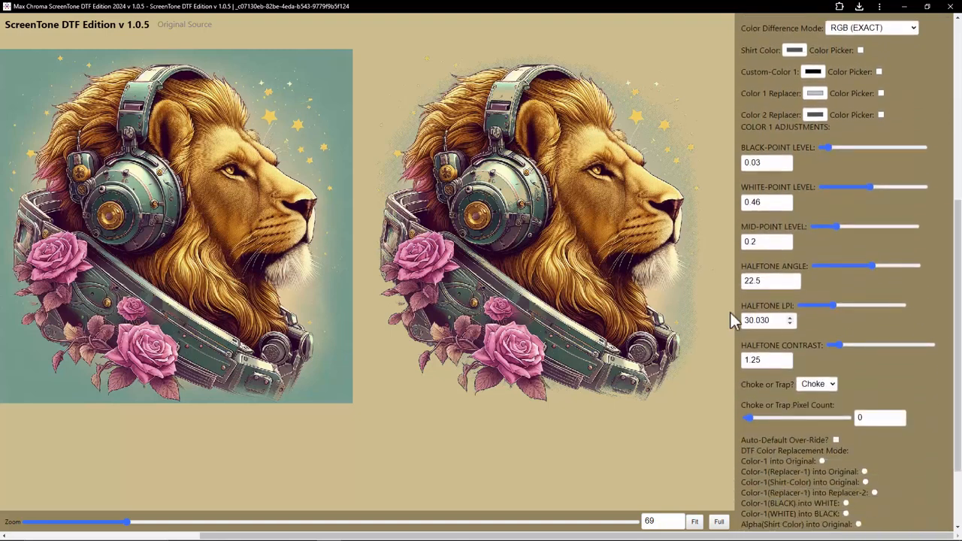
pyautogui.moveTo(743, 306); pyautogui.dragTo(784, 316)
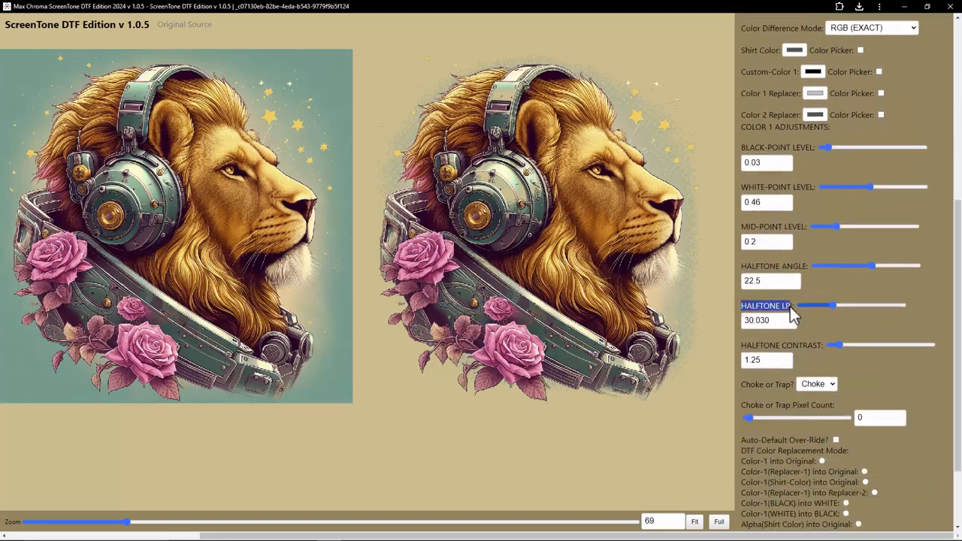
pyautogui.moveTo(779, 322); pyautogui.dragTo(740, 324)
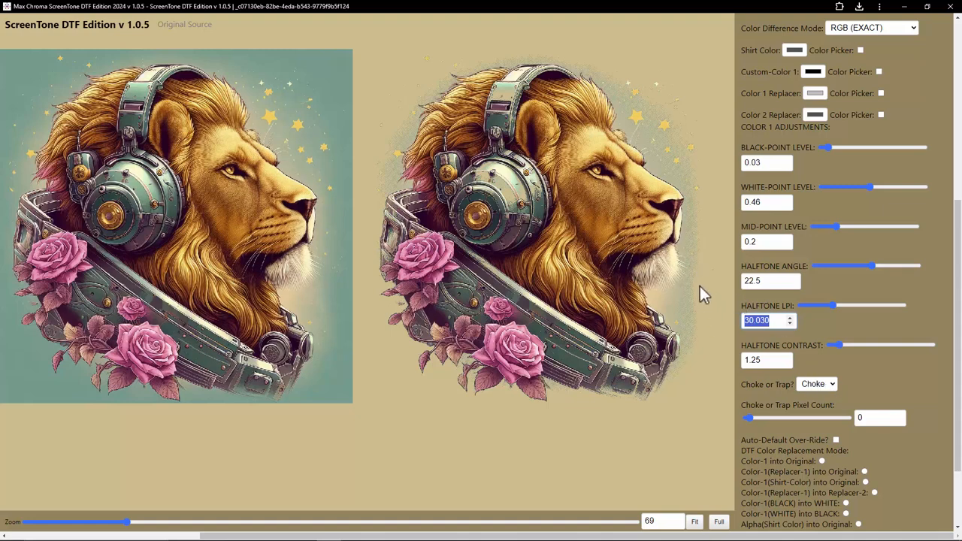
pyautogui.moveTo(767, 324)
pyautogui.mouseDown()
pyautogui.moveTo(733, 321)
pyautogui.moveTo(767, 322)
pyautogui.mouseUp()
pyautogui.click(768, 322)
pyautogui.click(774, 321)
# Step: Save the halftoned lion design as a PNG file
pyautogui.scroll(5, 825, 328)
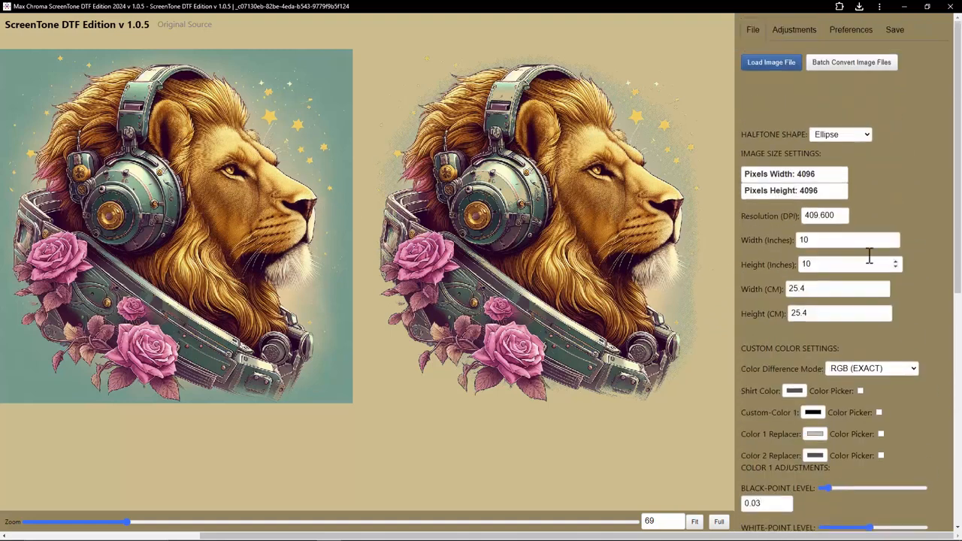
pyautogui.click(895, 29)
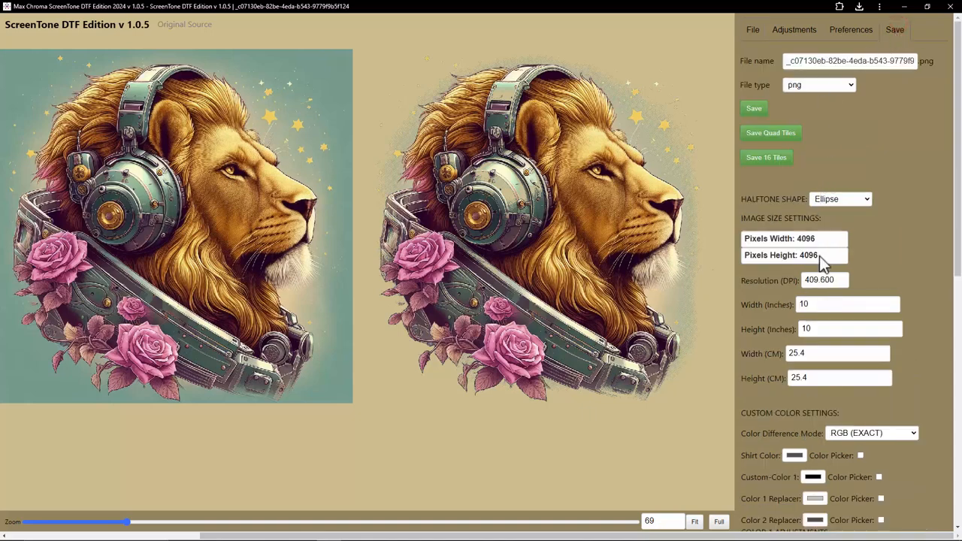
pyautogui.click(754, 111)
# Step: Open the saved lion PNG from Downloads in the photo viewer and zoom in to inspect the halftone dots
pyautogui.click(188, 532)
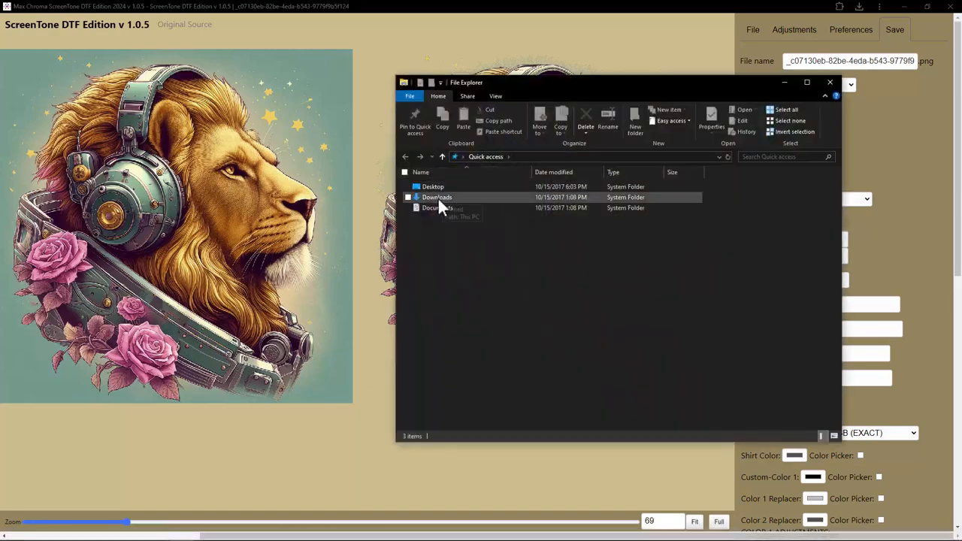
pyautogui.doubleClick(438, 199)
pyautogui.doubleClick(438, 200)
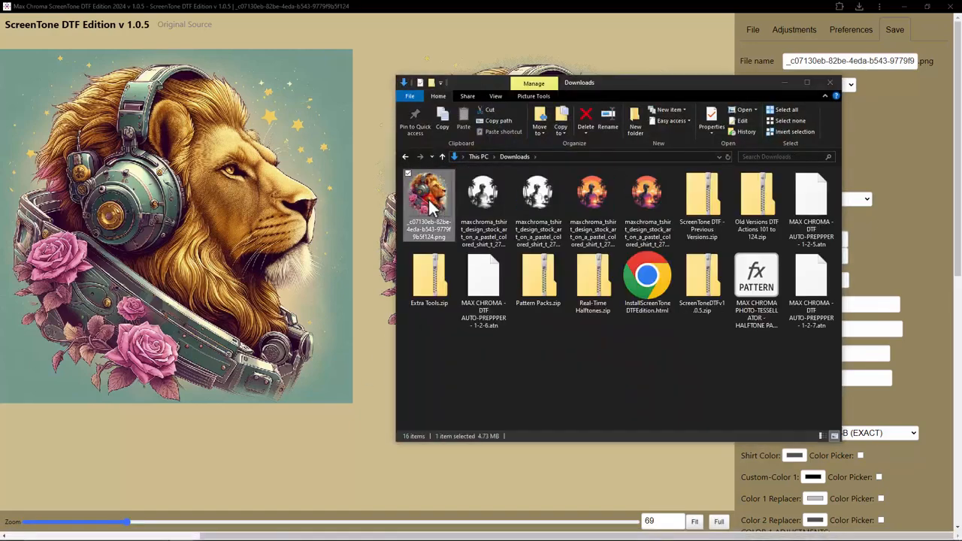
pyautogui.scroll(6, 663, 164)
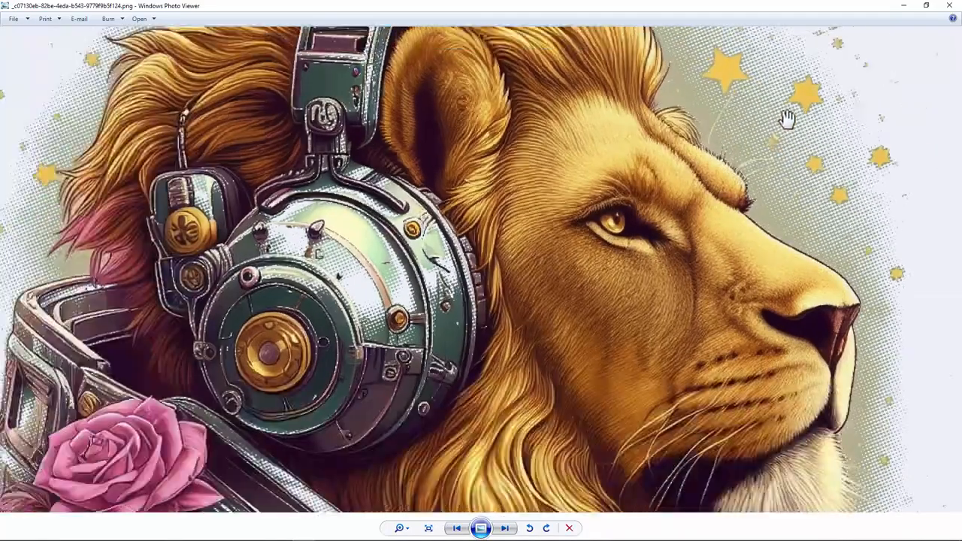
pyautogui.scroll(3, 796, 132)
pyautogui.scroll(-8, 649, 236)
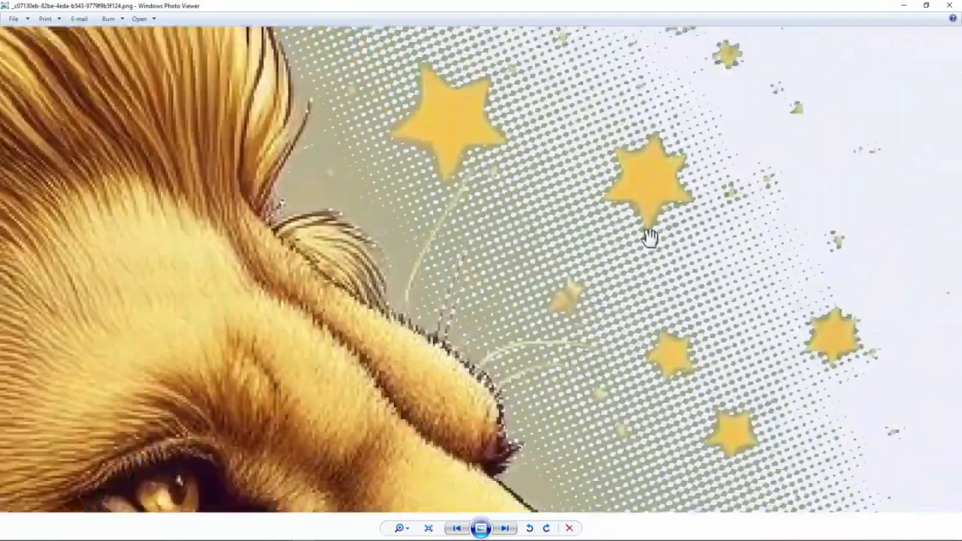
pyautogui.scroll(-3, 600, 247)
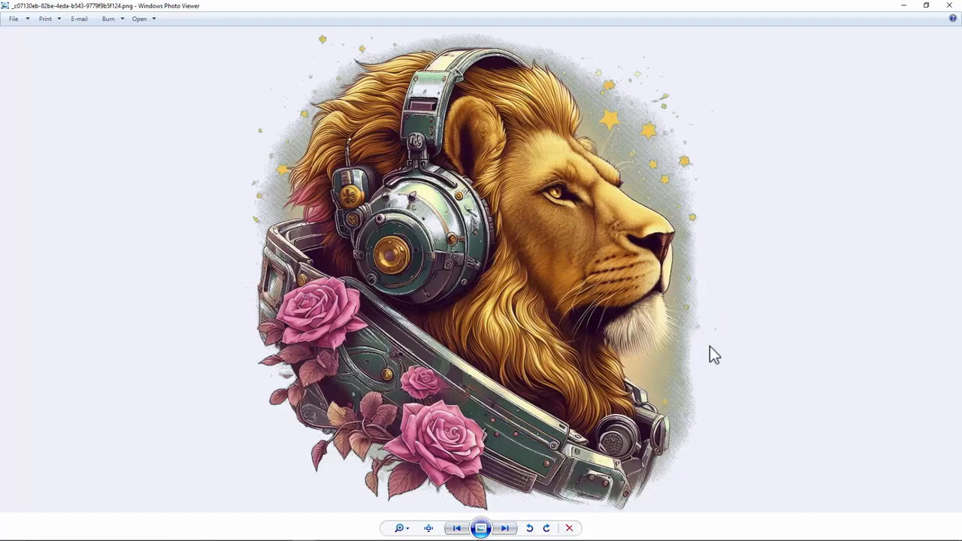
# Step: Browse the other Downloads images in the photo viewer, then close the viewer and File Explorer
pyautogui.click(506, 529)
pyautogui.click(507, 529)
pyautogui.scroll(2, 569, 300)
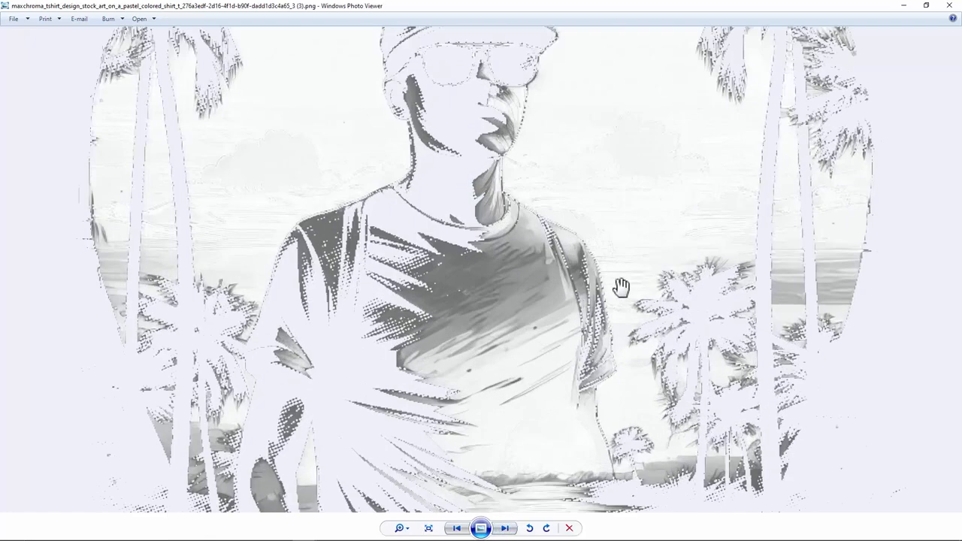
pyautogui.scroll(-2, 539, 337)
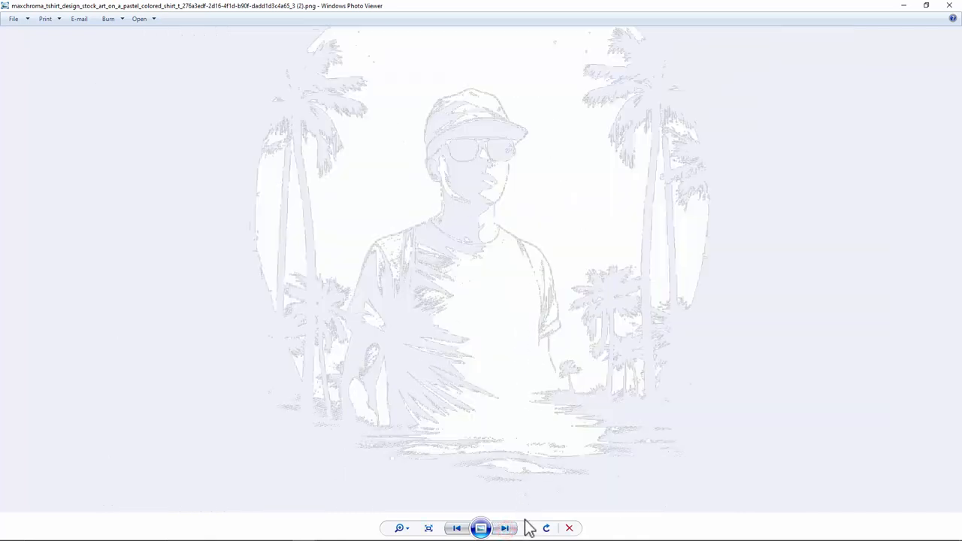
pyautogui.click(507, 528)
pyautogui.click(950, 6)
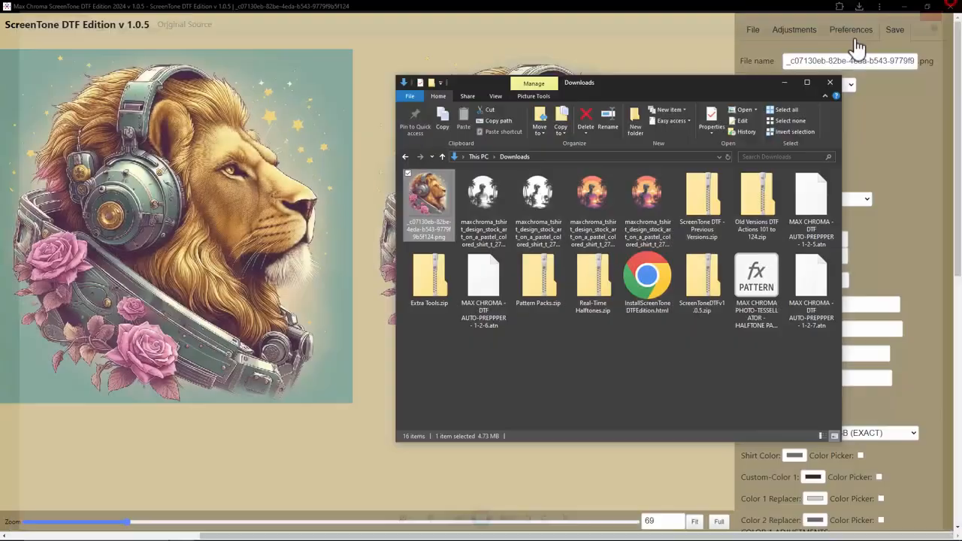
pyautogui.click(830, 84)
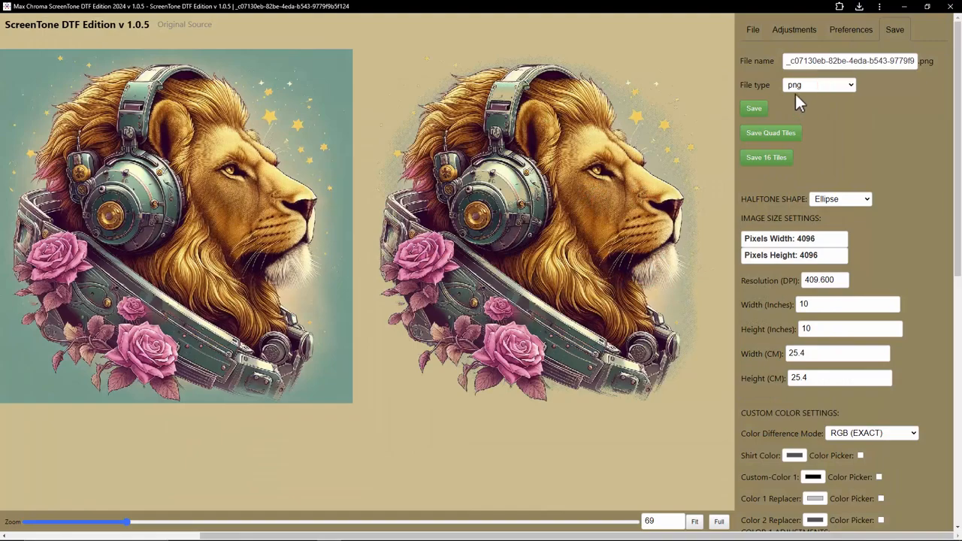
# Step: Load the pink shark t-shirt design from the Test Artwork folder
pyautogui.click(756, 29)
pyautogui.click(767, 62)
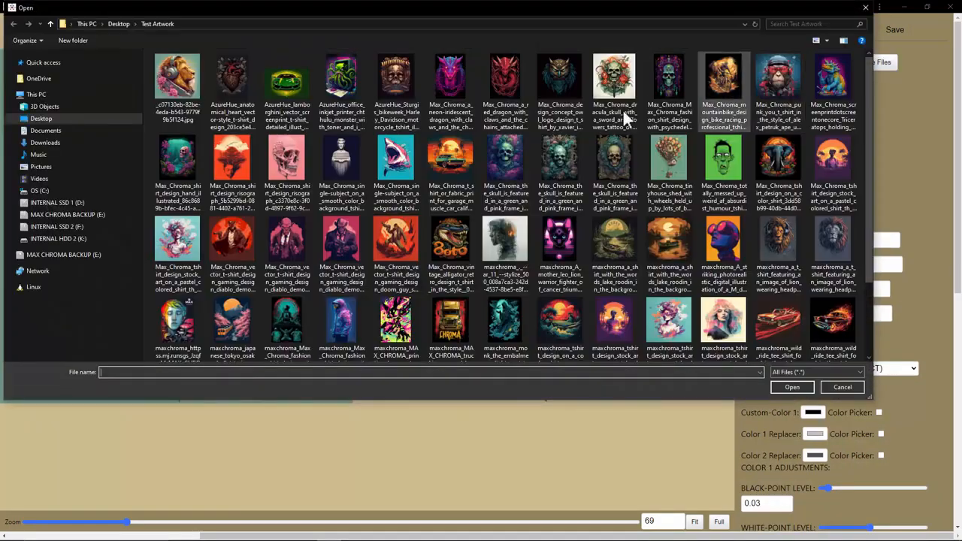
pyautogui.doubleClick(396, 158)
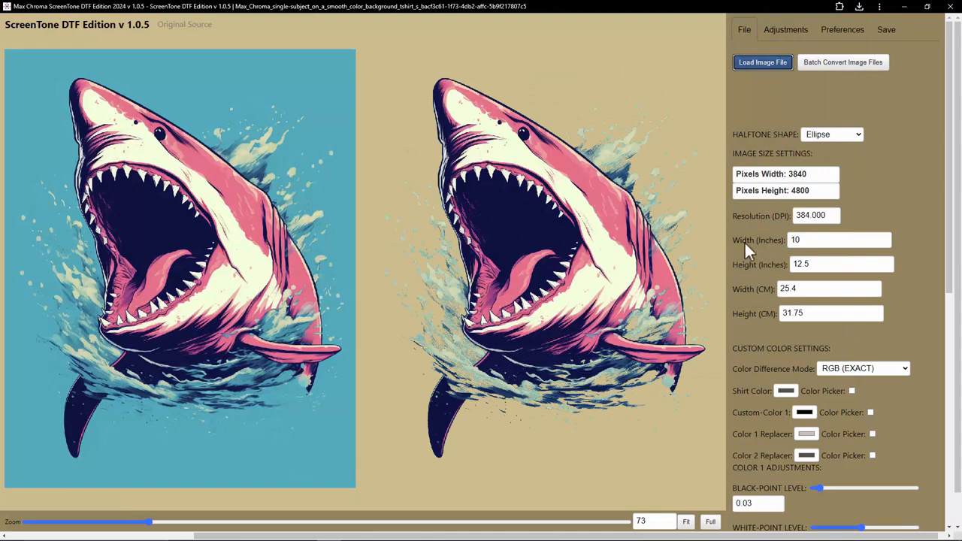
# Step: Adjust the white-point level slider, settling it at 0.431
pyautogui.scroll(-3, 812, 278)
pyautogui.moveTo(738, 289)
pyautogui.mouseDown()
pyautogui.moveTo(785, 294)
pyautogui.moveTo(746, 301)
pyautogui.mouseUp()
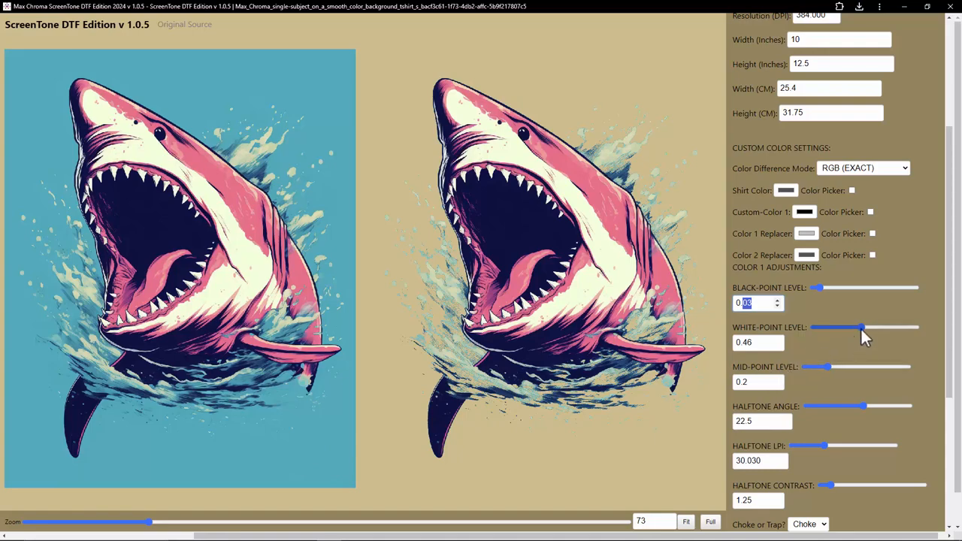
pyautogui.moveTo(865, 328); pyautogui.dragTo(945, 327)
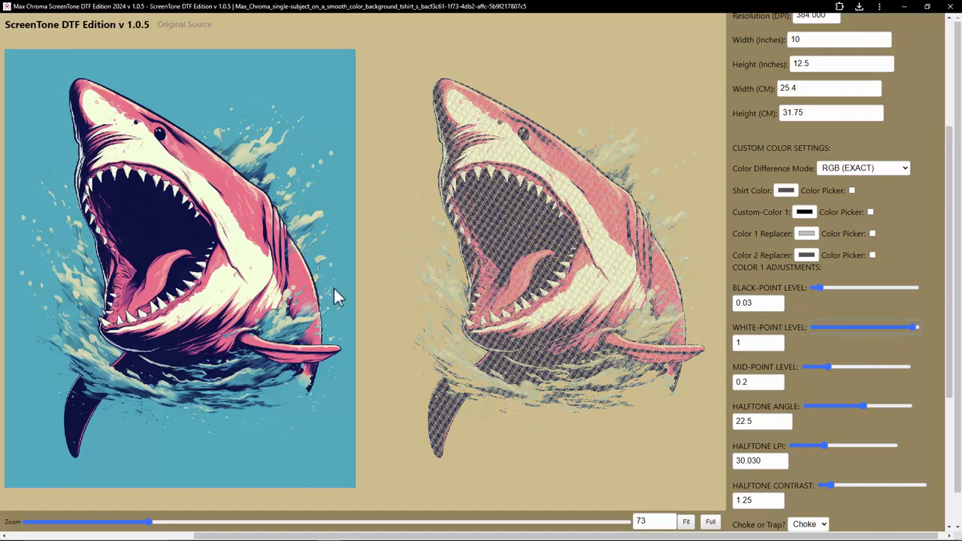
pyautogui.moveTo(912, 327); pyautogui.dragTo(859, 326)
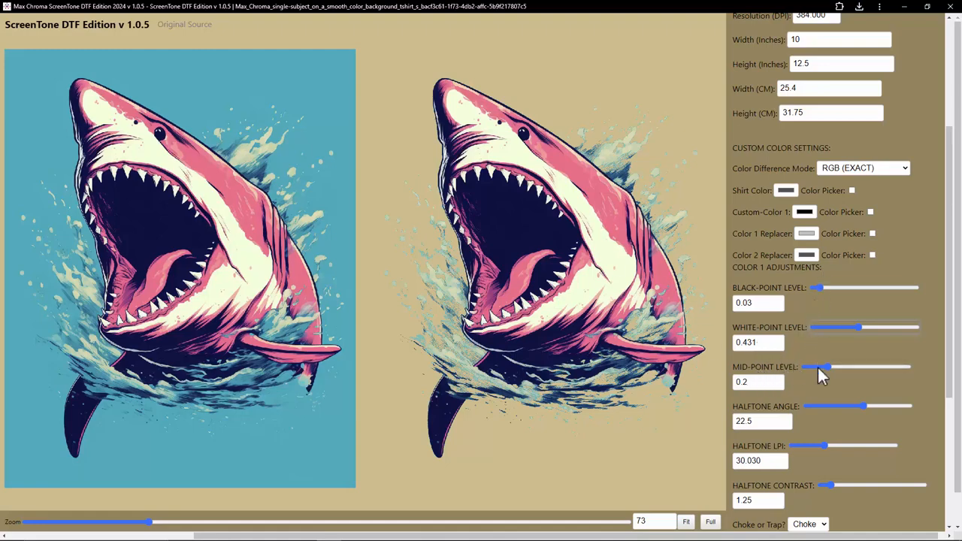
pyautogui.moveTo(827, 365)
pyautogui.mouseDown()
pyautogui.moveTo(848, 364)
pyautogui.moveTo(812, 362)
pyautogui.moveTo(837, 361)
pyautogui.moveTo(828, 360)
pyautogui.mouseUp()
# Step: Load the garage muscle car t-shirt design from the Test Artwork folder
pyautogui.scroll(3, 801, 406)
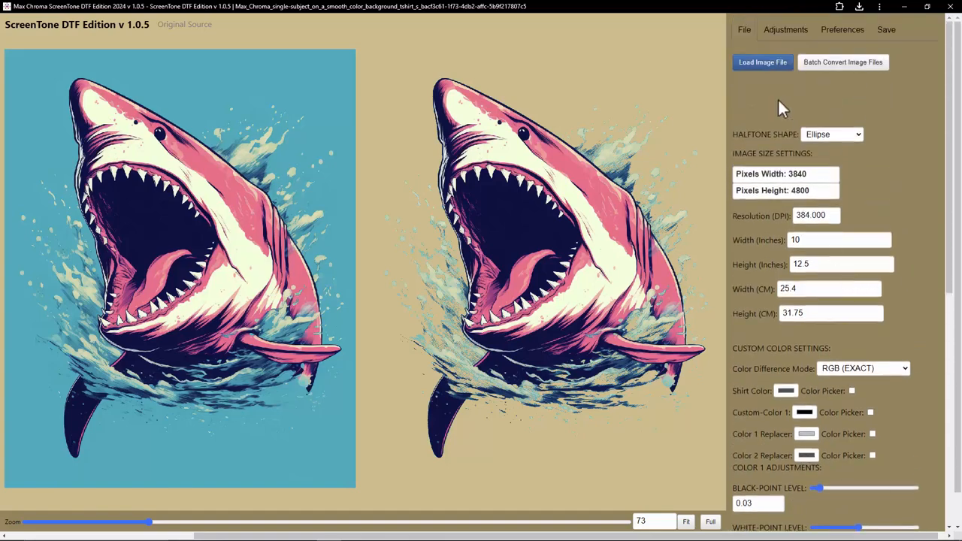
pyautogui.click(761, 66)
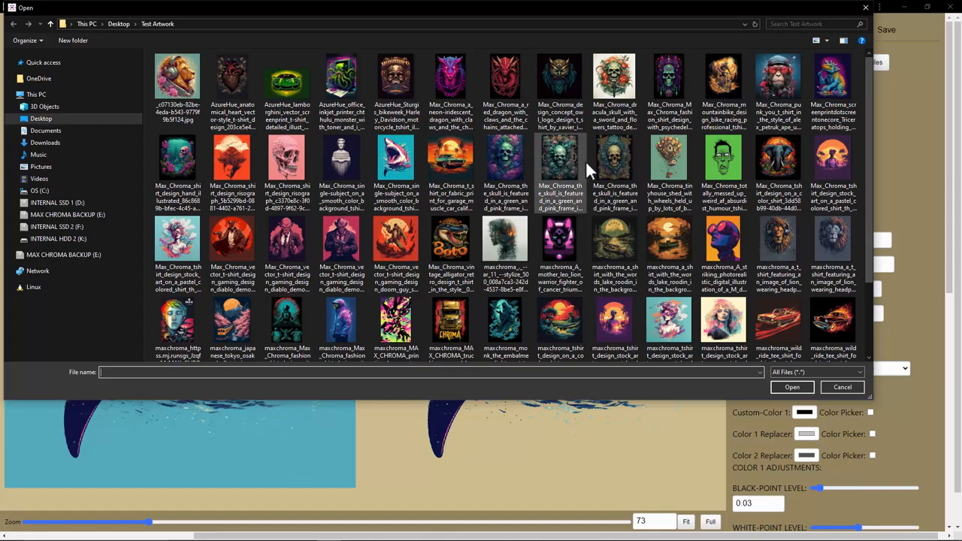
pyautogui.click(449, 166)
pyautogui.doubleClick(448, 166)
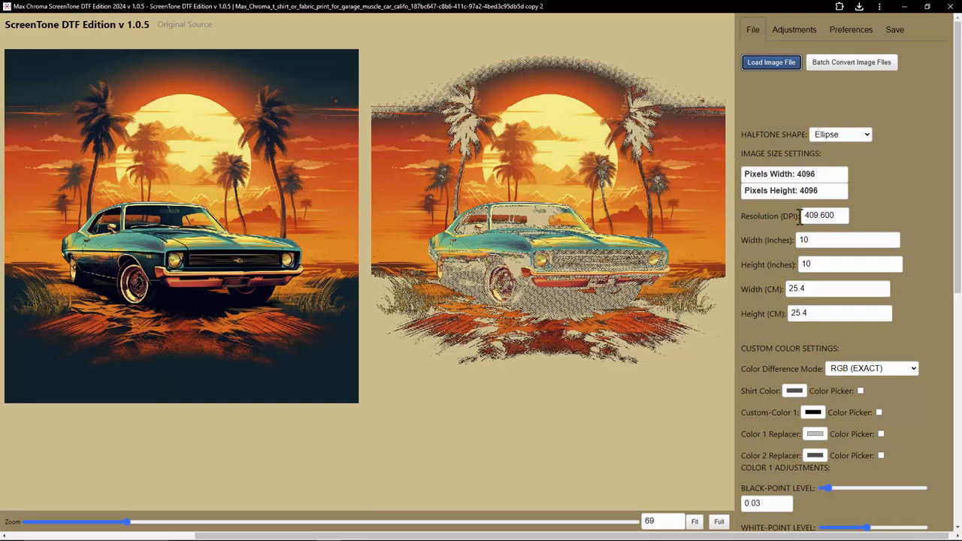
# Step: Load the skull design with the green and pink frame
pyautogui.scroll(-3, 809, 423)
pyautogui.scroll(2, 825, 428)
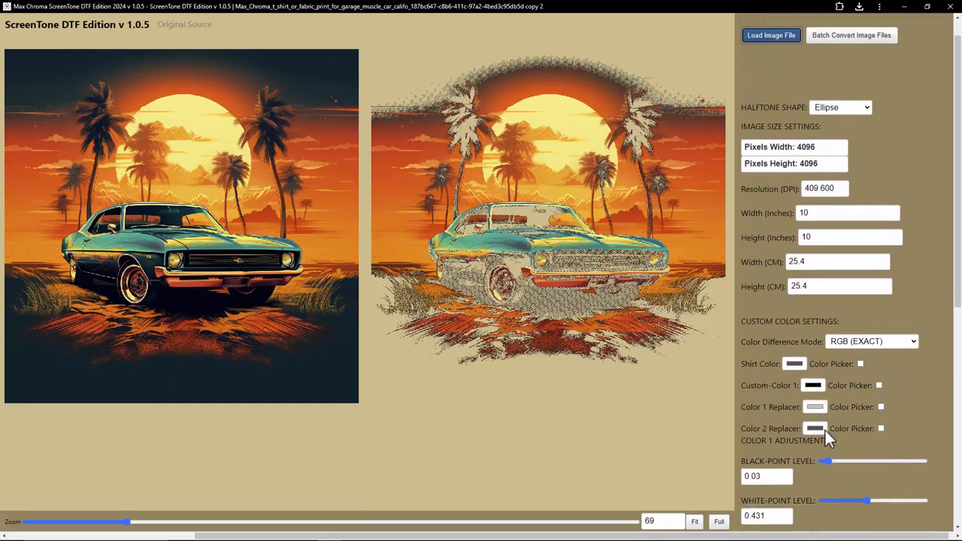
pyautogui.scroll(-2, 824, 429)
pyautogui.scroll(3, 819, 435)
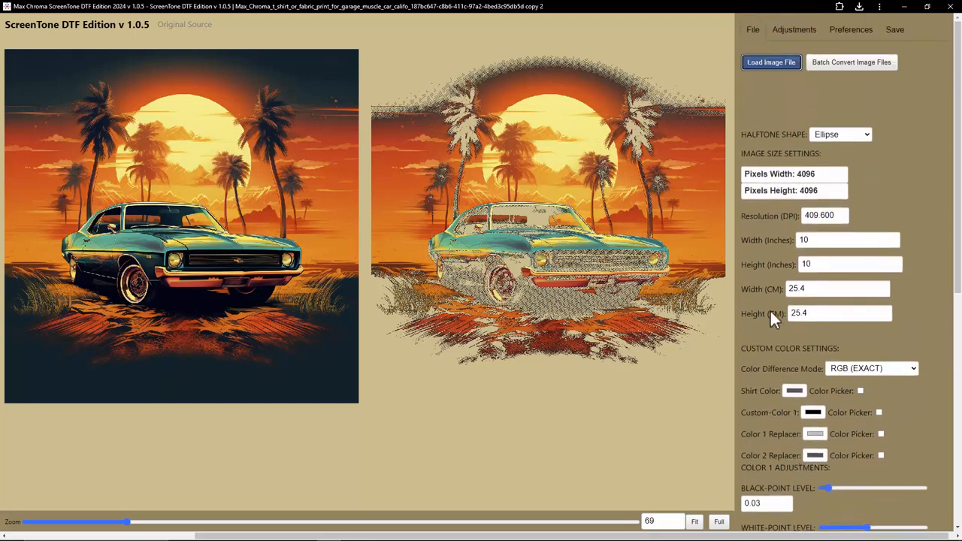
pyautogui.click(770, 68)
pyautogui.click(785, 66)
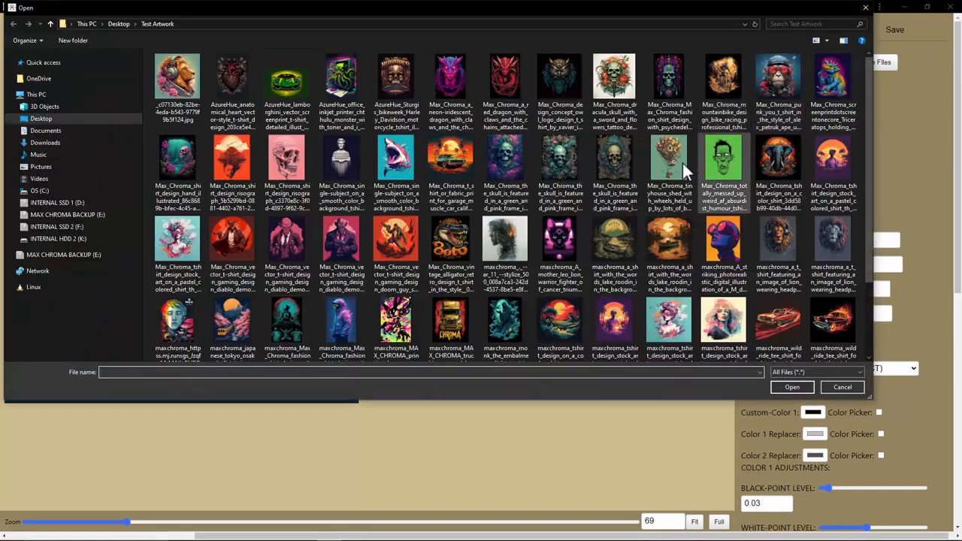
pyautogui.doubleClick(459, 167)
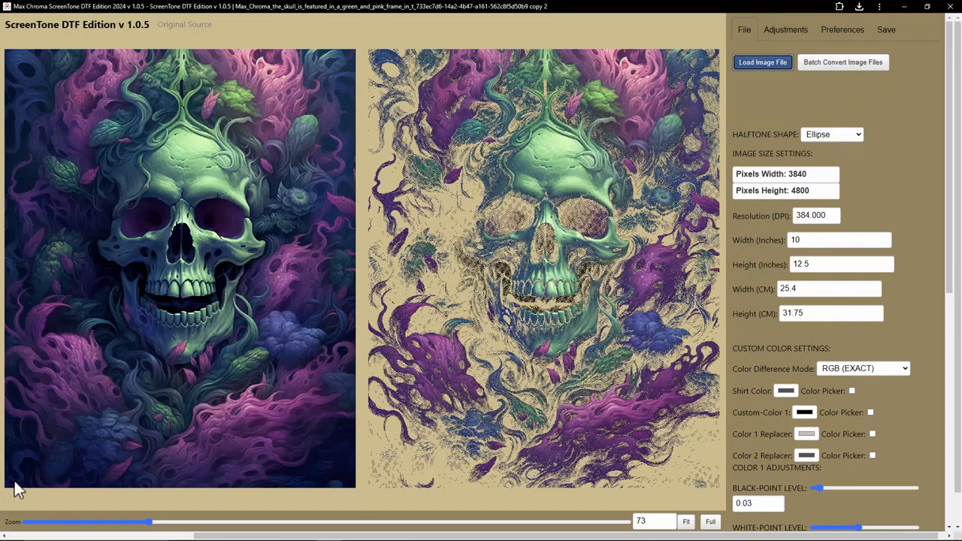
# Step: Load the MAX CHROMA trucking logotype design, then the diablo demon gunslinger design
pyautogui.click(761, 63)
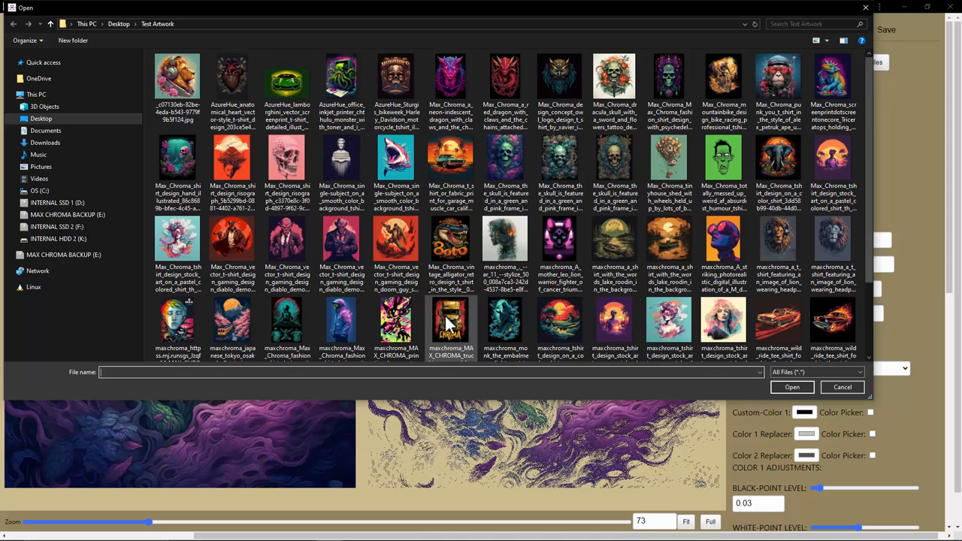
pyautogui.doubleClick(446, 318)
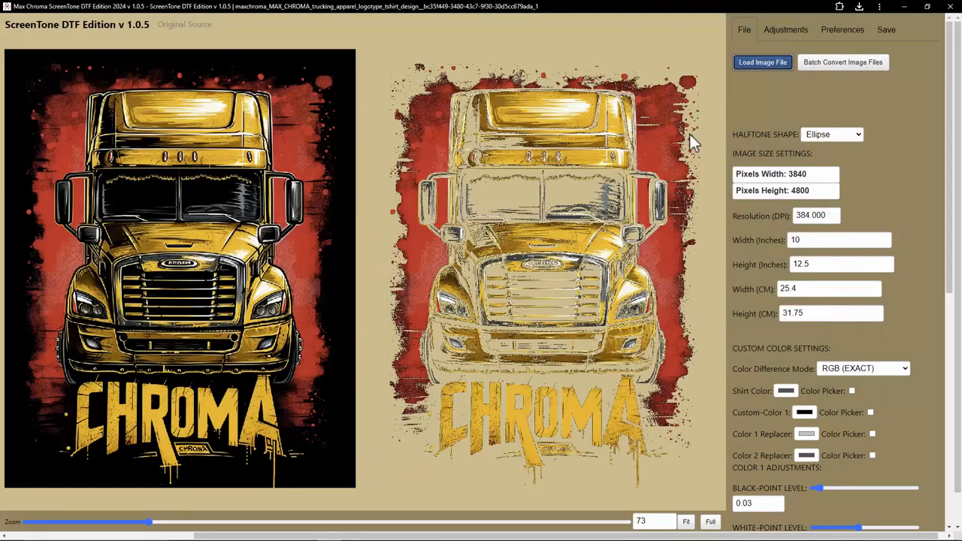
pyautogui.click(768, 65)
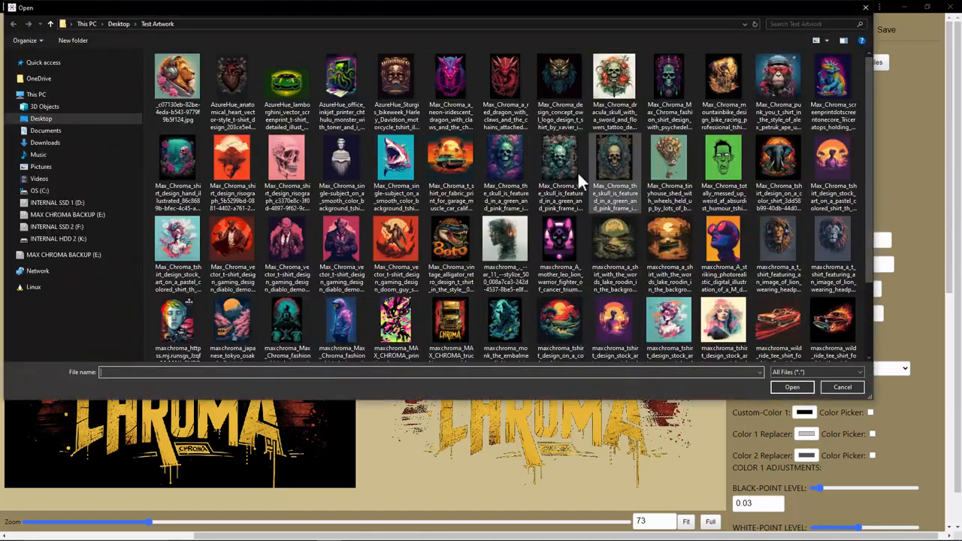
pyautogui.doubleClick(233, 234)
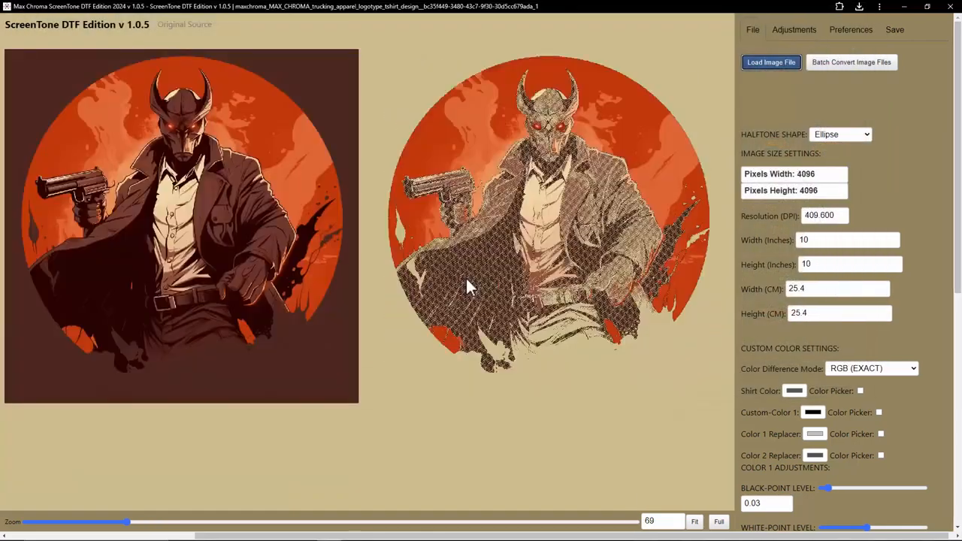
pyautogui.scroll(-1, 812, 429)
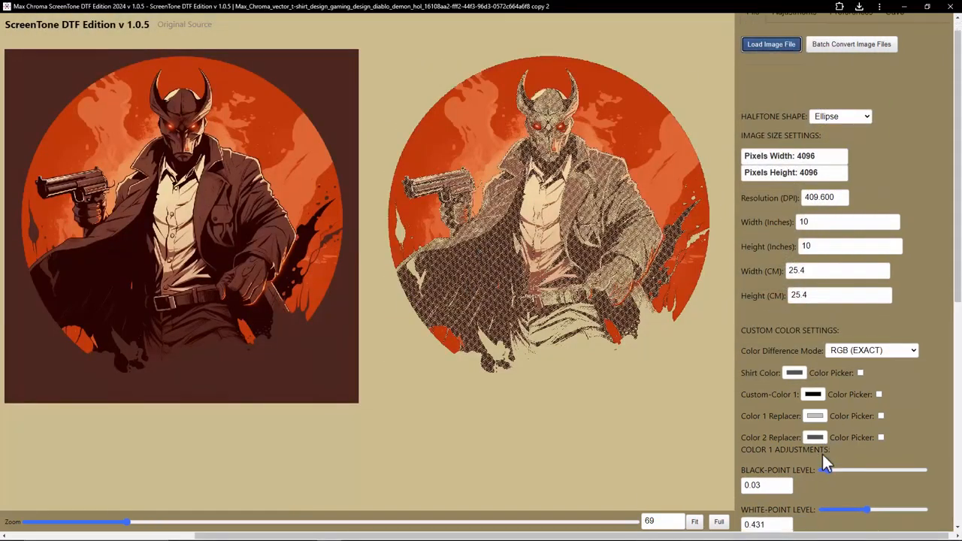
pyautogui.click(864, 478)
pyautogui.moveTo(864, 481)
pyautogui.mouseDown()
pyautogui.moveTo(853, 475)
pyautogui.moveTo(865, 473)
pyautogui.mouseUp()
pyautogui.scroll(1, 827, 226)
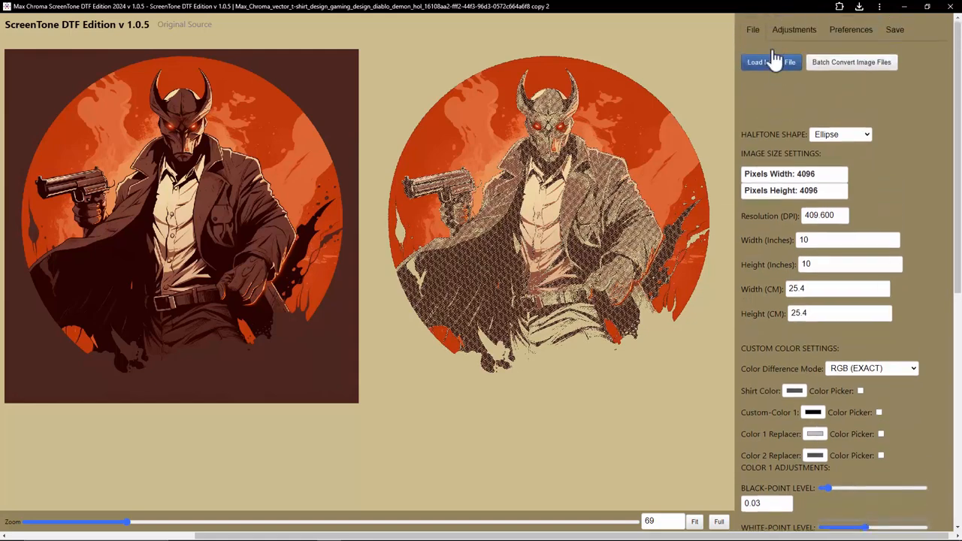
# Step: Load the punk ape t-shirt design from the Test Artwork folder
pyautogui.click(775, 62)
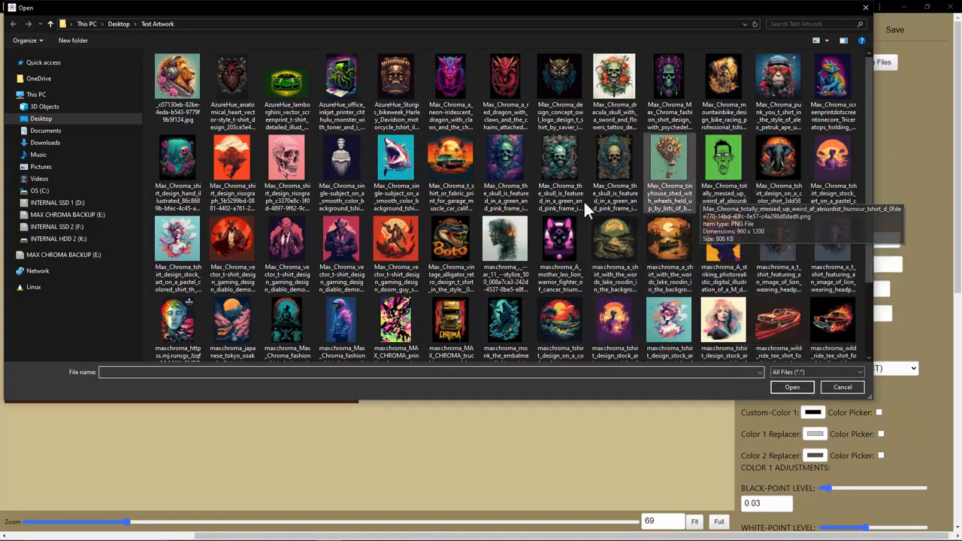
pyautogui.click(779, 77)
pyautogui.doubleClick(779, 77)
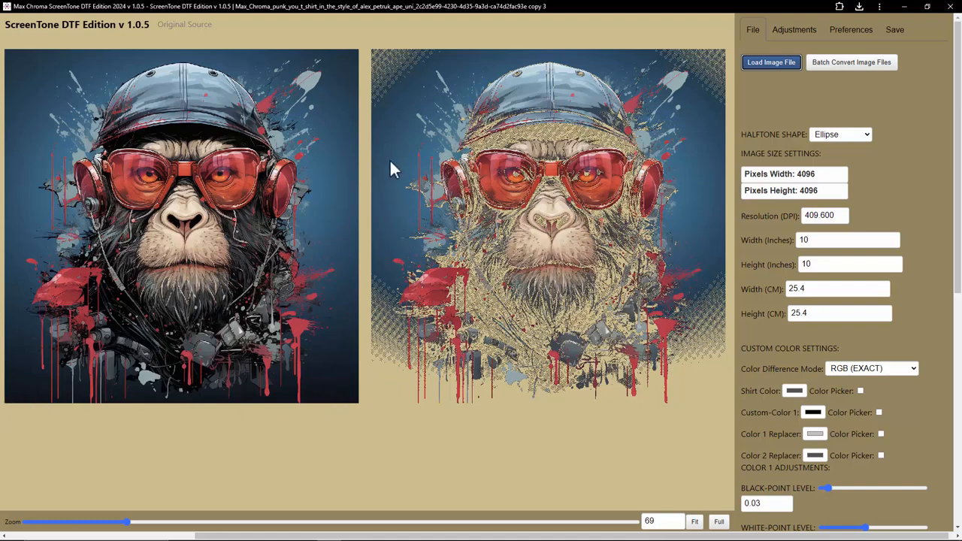
# Step: Switch the DTF color replacement mode to Color-1(Shirt-Color) into Original
pyautogui.scroll(-6, 851, 347)
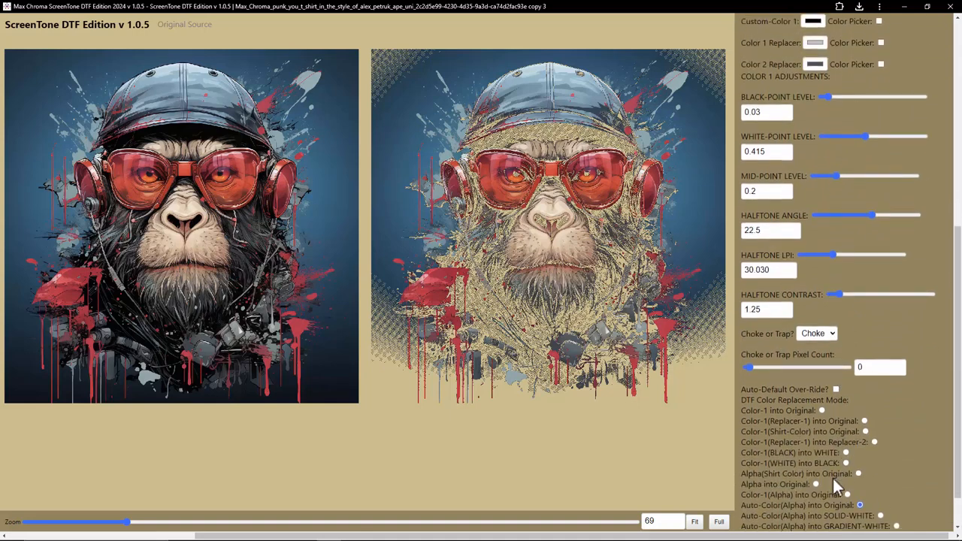
pyautogui.click(842, 458)
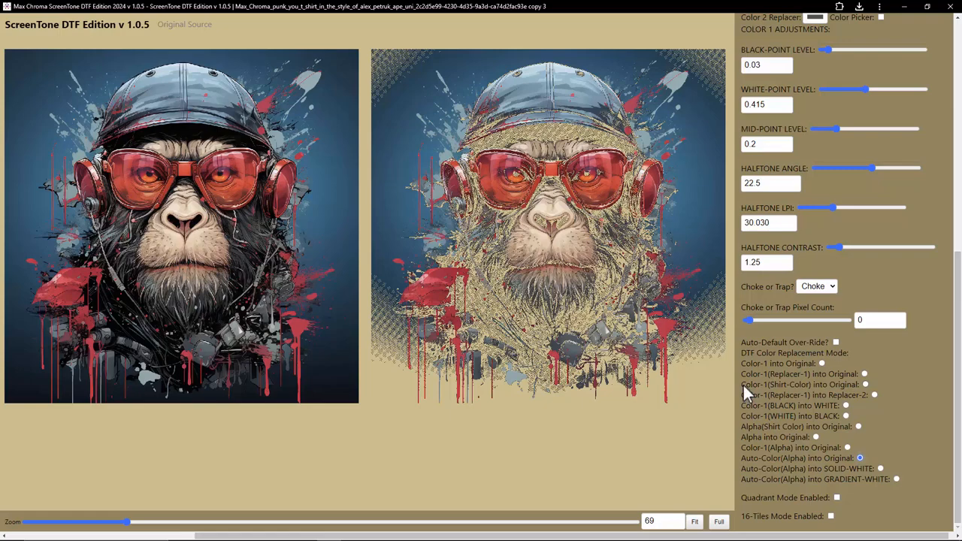
pyautogui.moveTo(743, 384); pyautogui.dragTo(810, 388)
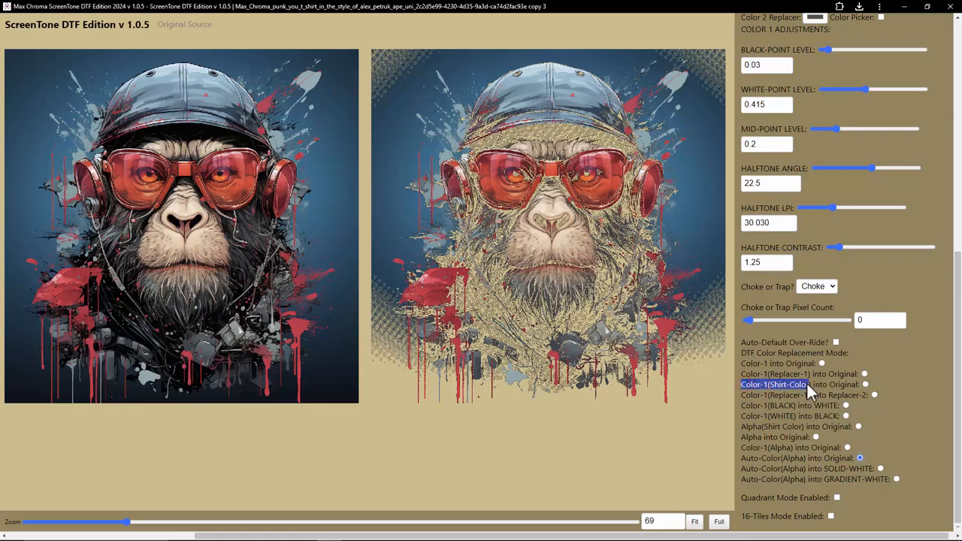
pyautogui.click(799, 387)
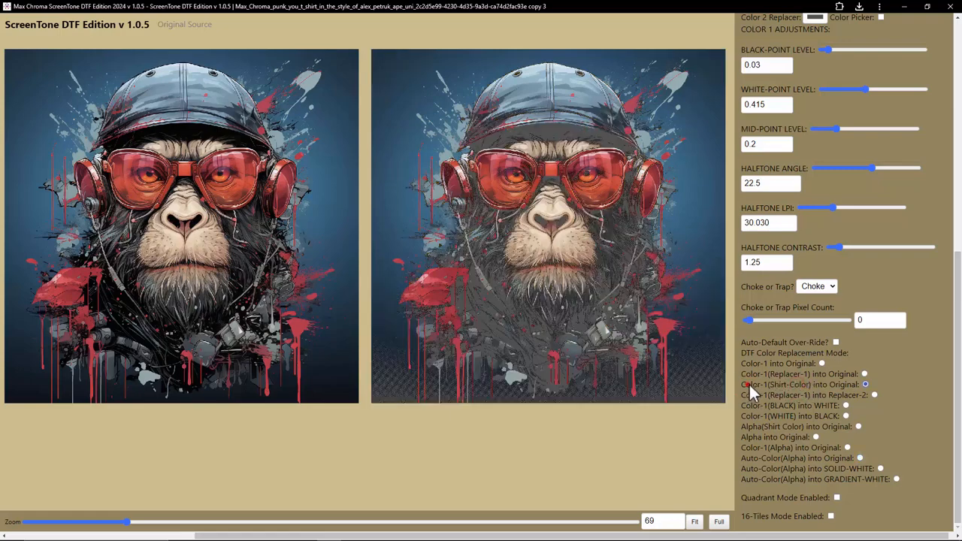
# Step: Sample Custom-Color 1 from the original artwork's lower-left corner using its color picker
pyautogui.moveTo(750, 388); pyautogui.dragTo(869, 389)
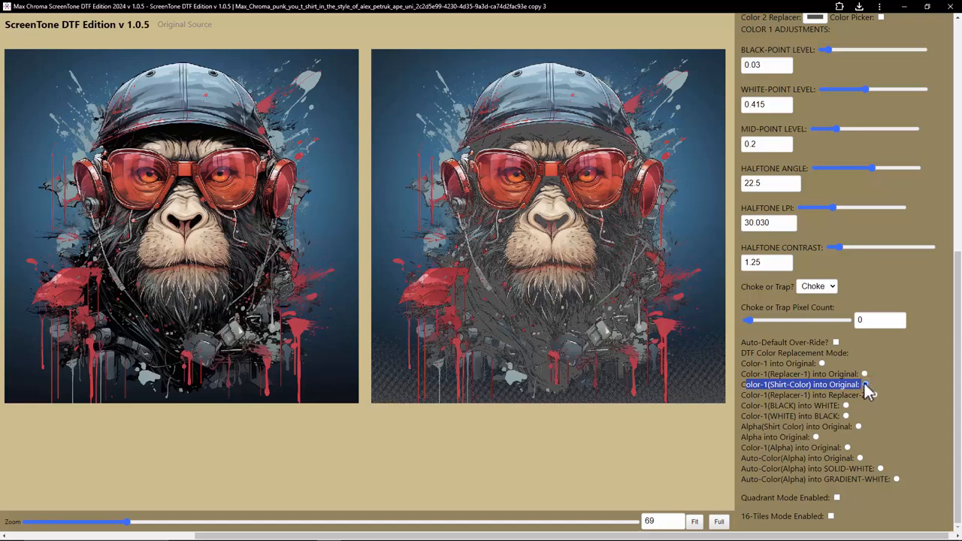
pyautogui.scroll(3, 818, 390)
pyautogui.scroll(2, 817, 387)
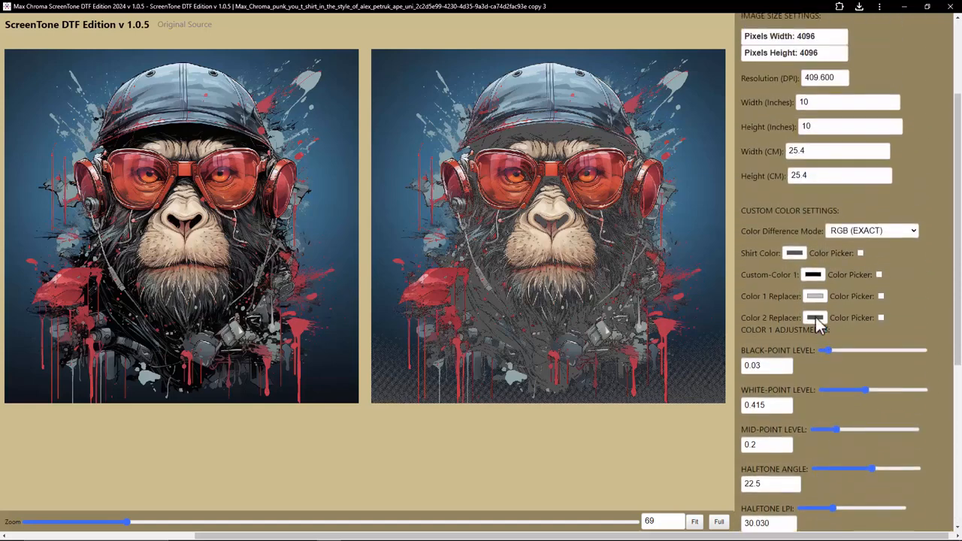
pyautogui.moveTo(743, 277); pyautogui.dragTo(809, 283)
pyautogui.click(848, 277)
pyautogui.click(17, 400)
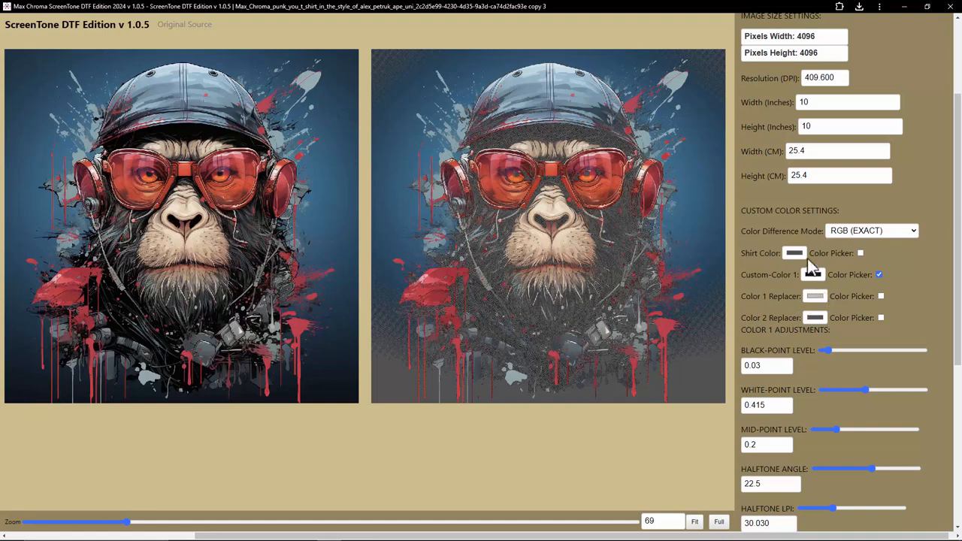
pyautogui.click(879, 274)
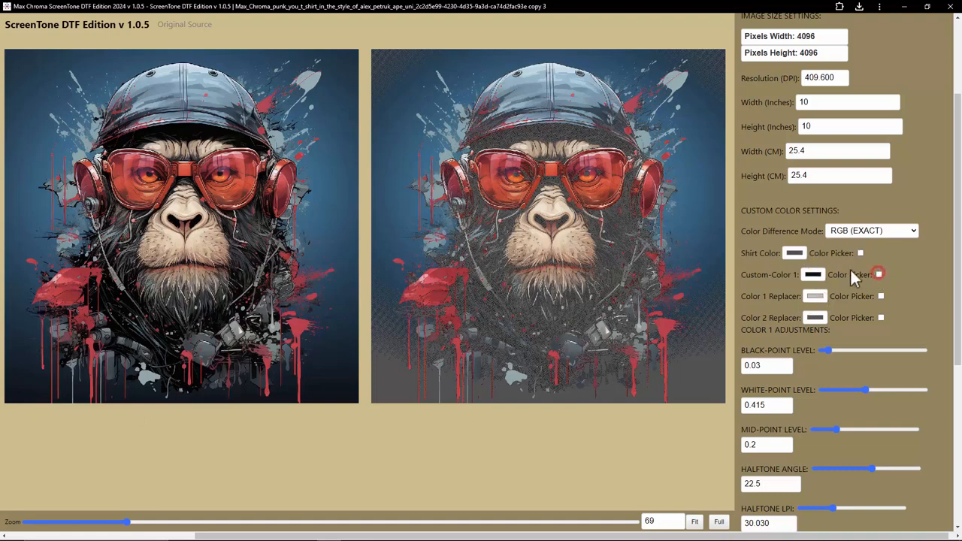
# Step: Set the shirt color to a light gray with its color swatch
pyautogui.click(795, 254)
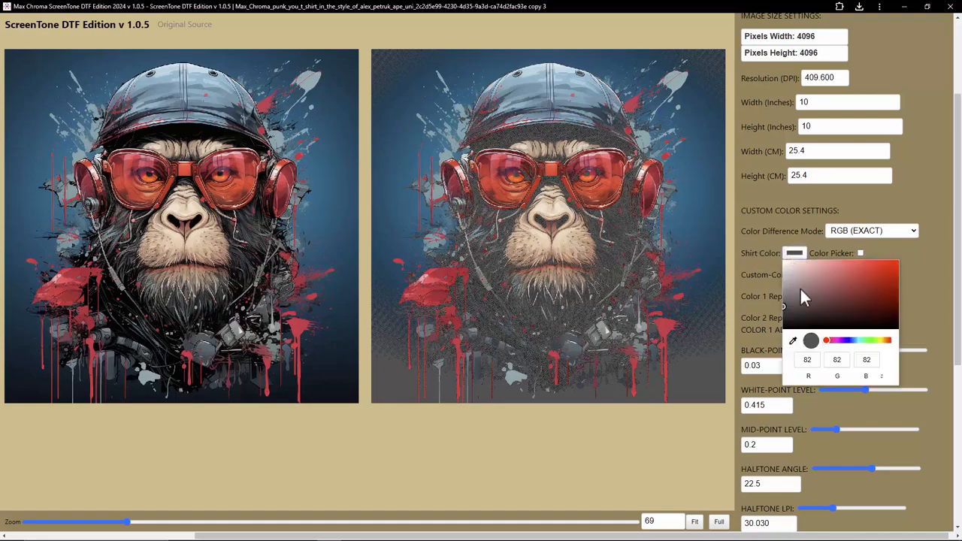
pyautogui.moveTo(800, 292); pyautogui.dragTo(848, 295)
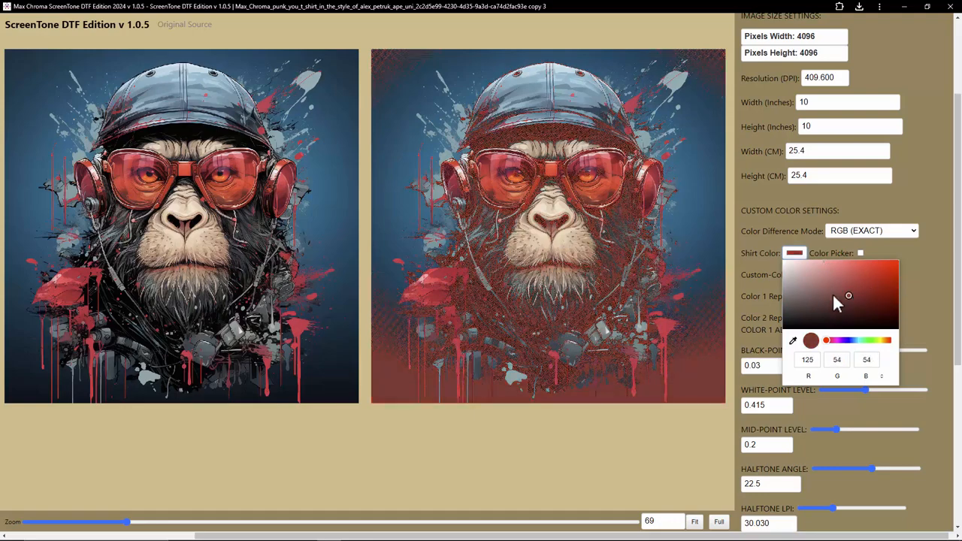
pyautogui.click(955, 328)
pyautogui.click(793, 252)
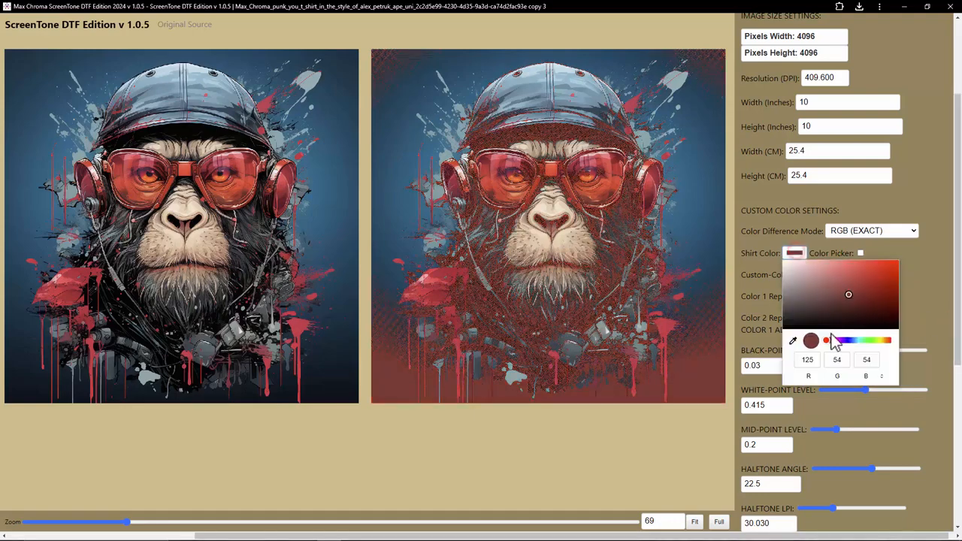
pyautogui.moveTo(835, 340); pyautogui.dragTo(856, 339)
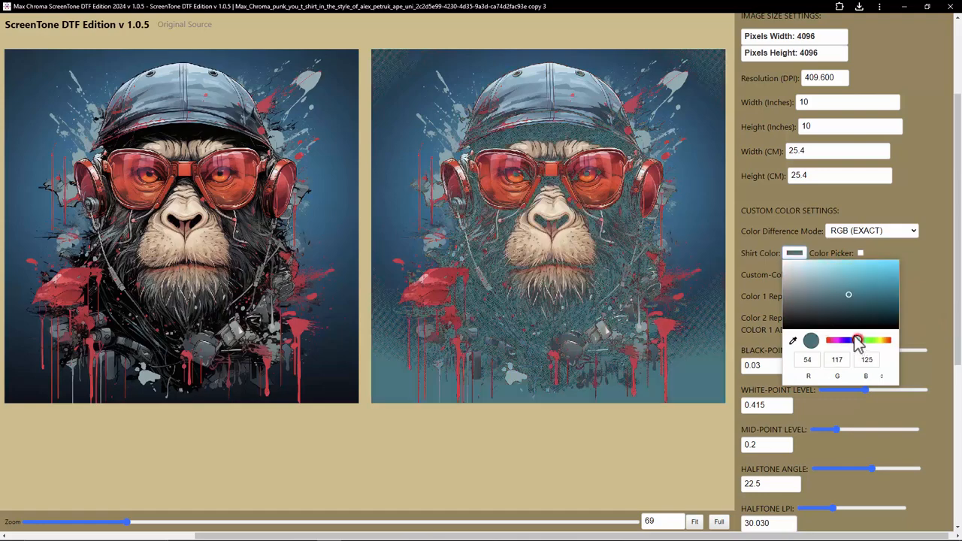
pyautogui.click(794, 271)
pyautogui.click(917, 253)
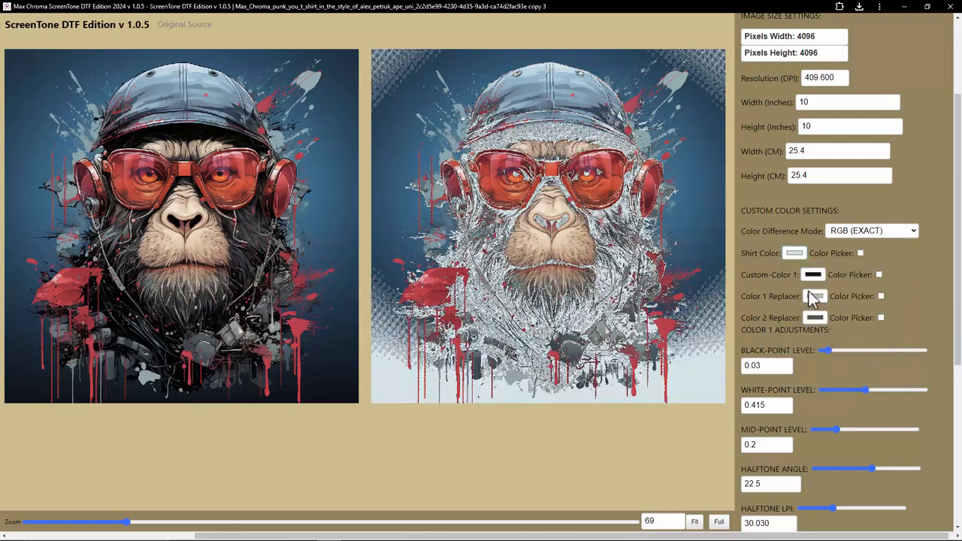
# Step: Enable the Custom-Color 1 color picker and sample the blue background of the original artwork
pyautogui.doubleClick(761, 275)
pyautogui.click(879, 275)
pyautogui.click(19, 386)
pyautogui.moveTo(18, 340); pyautogui.dragTo(30, 215)
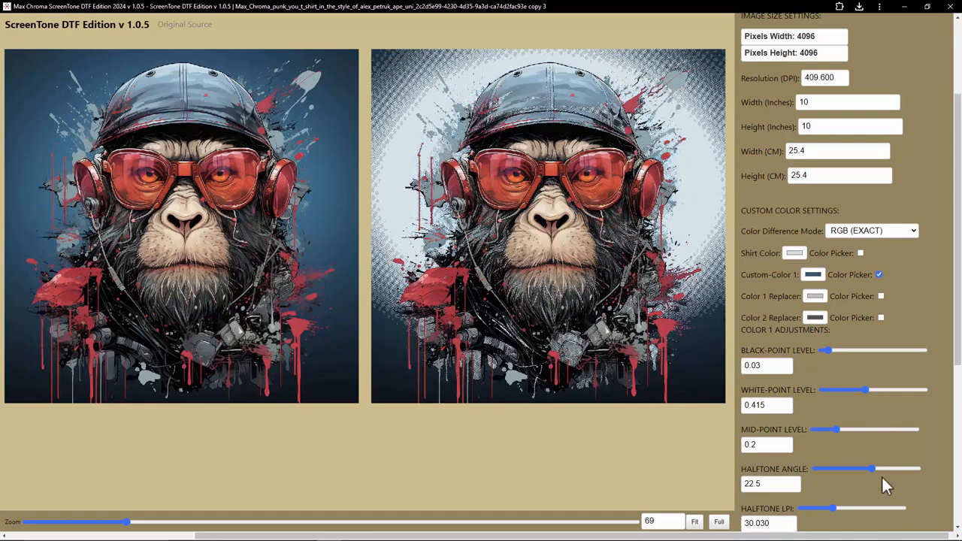
# Step: Try Color-1 into Original, then switch the replacement mode to Color-1(Replacer-1) into Original
pyautogui.scroll(-3, 879, 460)
pyautogui.scroll(-1, 844, 410)
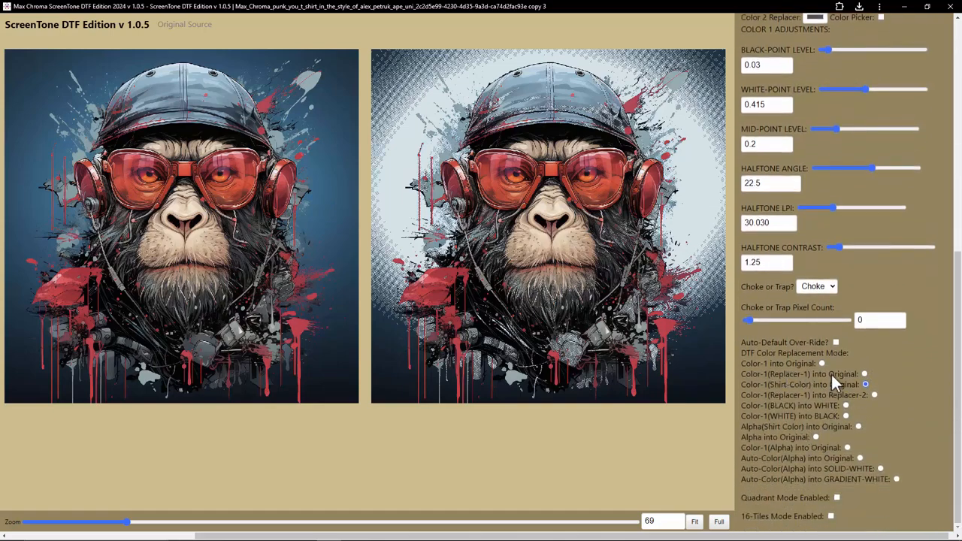
pyautogui.click(822, 364)
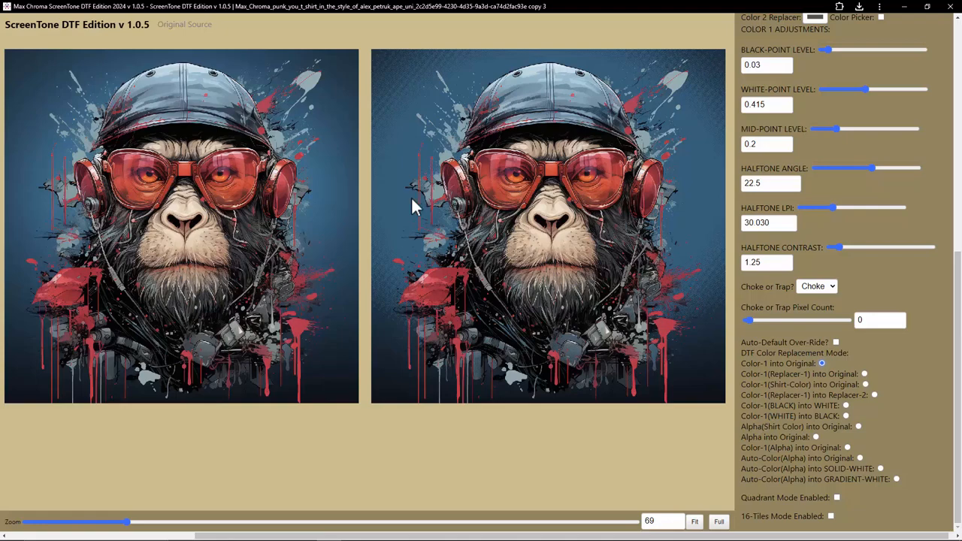
pyautogui.click(864, 374)
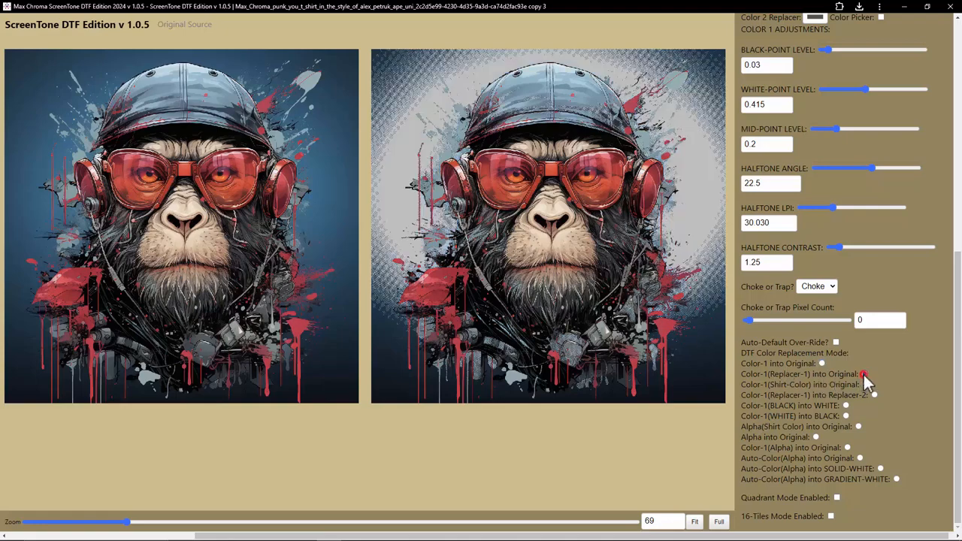
# Step: Set the Color 1 Replacer to a bright green (65, 206, 13)
pyautogui.scroll(1, 808, 320)
pyautogui.scroll(3, 806, 317)
pyautogui.click(815, 196)
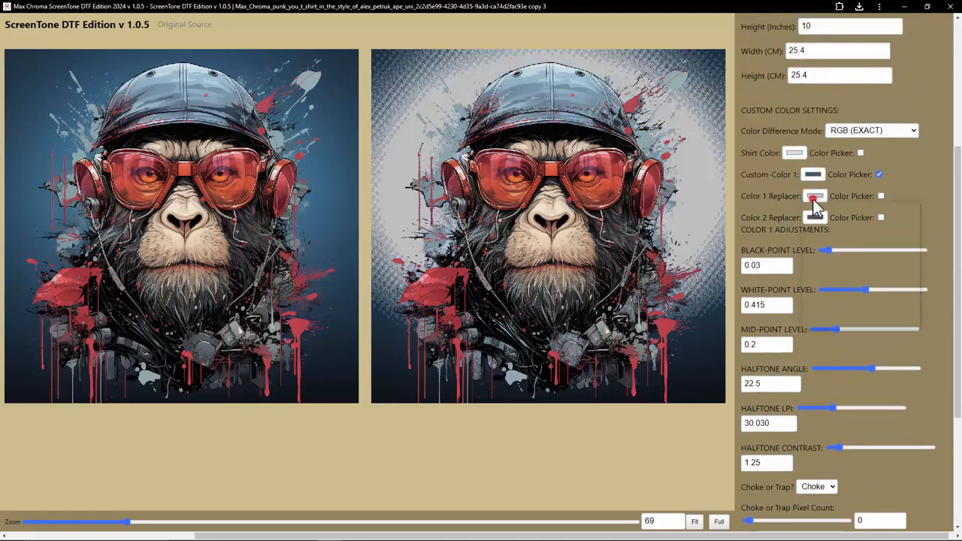
pyautogui.click(892, 282)
pyautogui.click(910, 217)
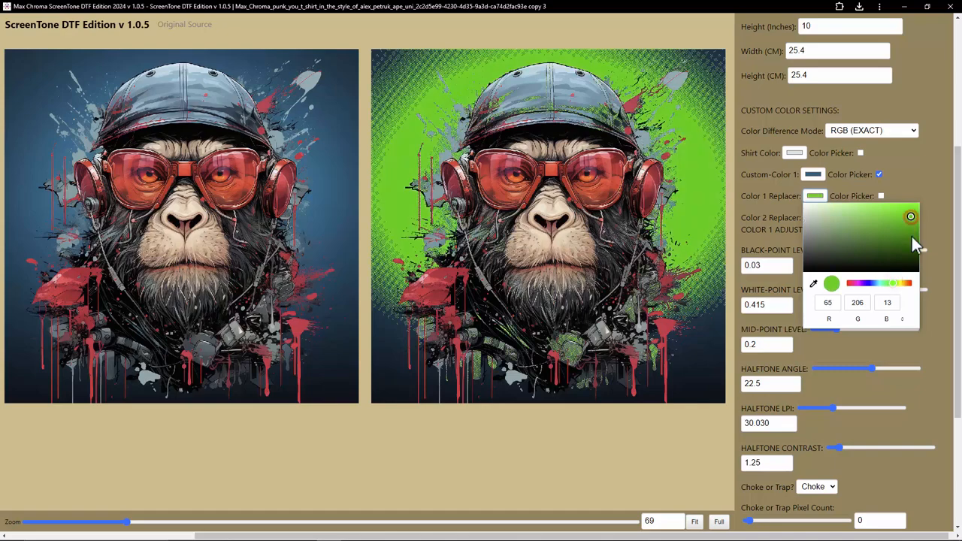
pyautogui.click(938, 254)
# Step: Cycle the replacement mode through Shirt-Color, Replacer-2, BLACK into WHITE, WHITE into BLACK and Alpha(Shirt Color) options
pyautogui.scroll(-4, 837, 384)
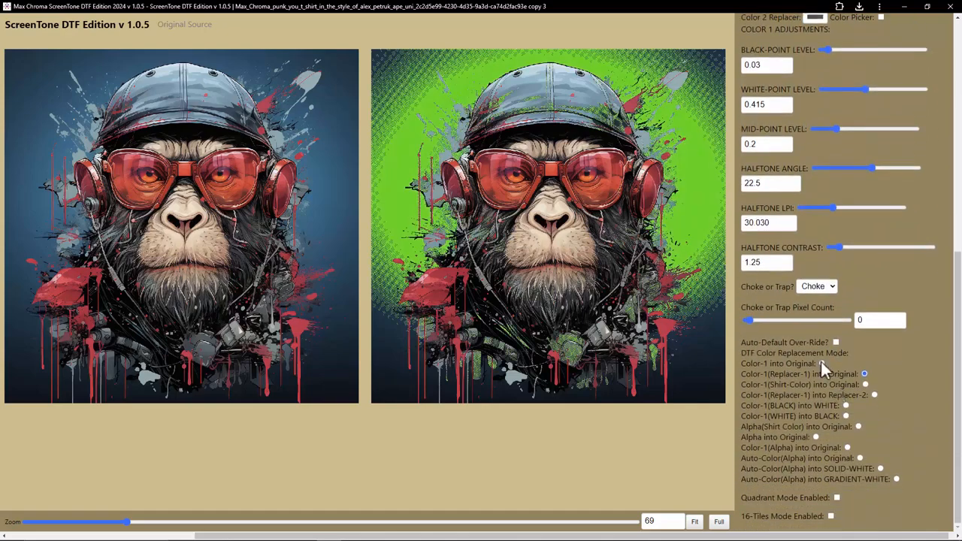
pyautogui.click(867, 384)
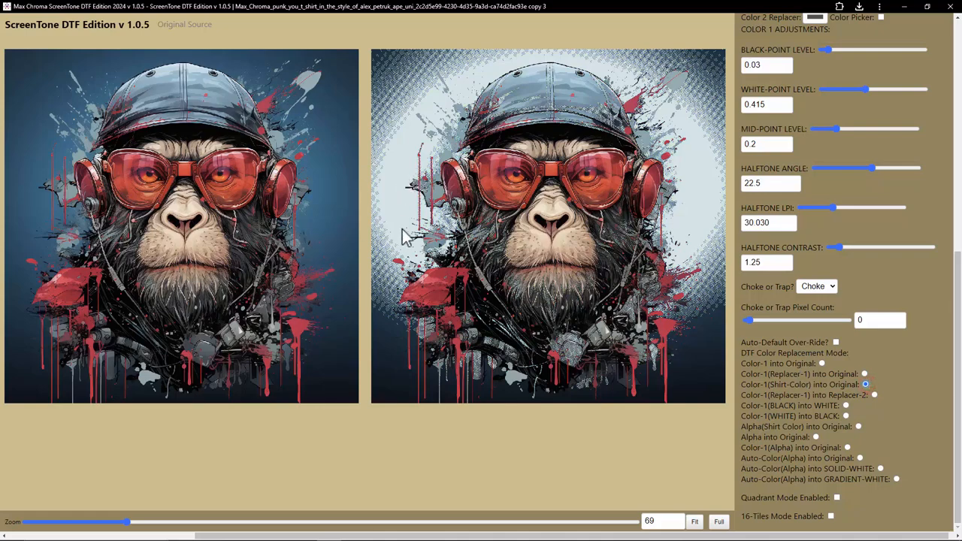
pyautogui.click(875, 394)
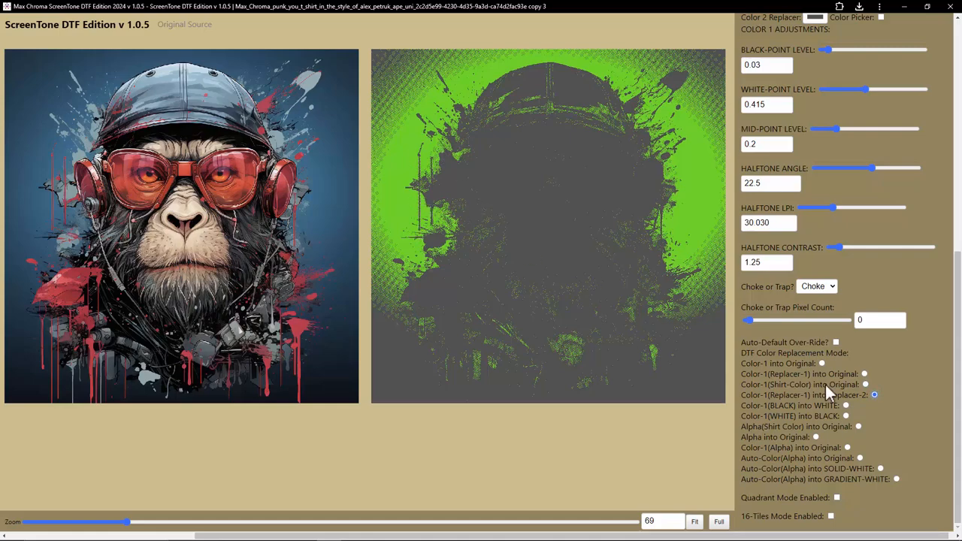
pyautogui.click(846, 405)
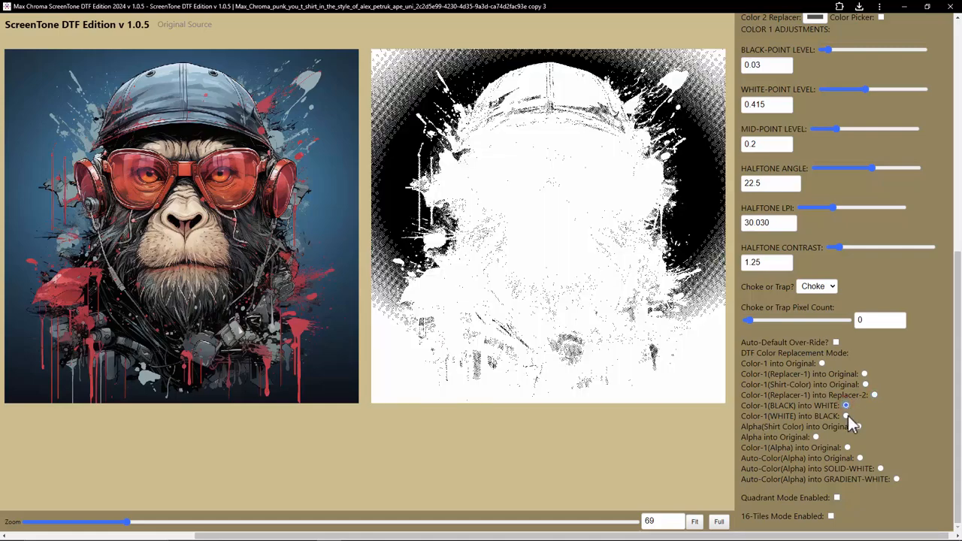
pyautogui.click(846, 416)
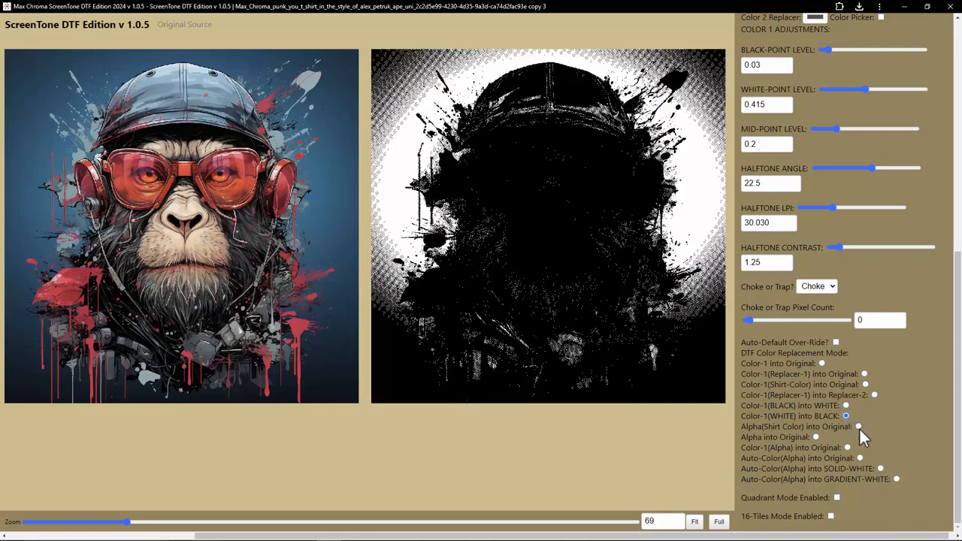
pyautogui.click(859, 427)
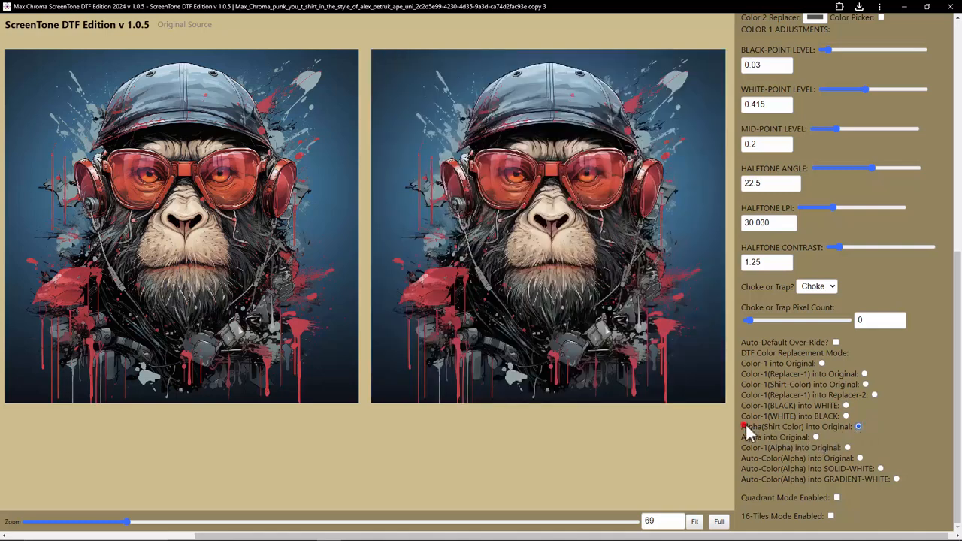
# Step: Switch the DTF color replacement mode to Color-1(Alpha) into Original
pyautogui.moveTo(745, 424); pyautogui.dragTo(806, 443)
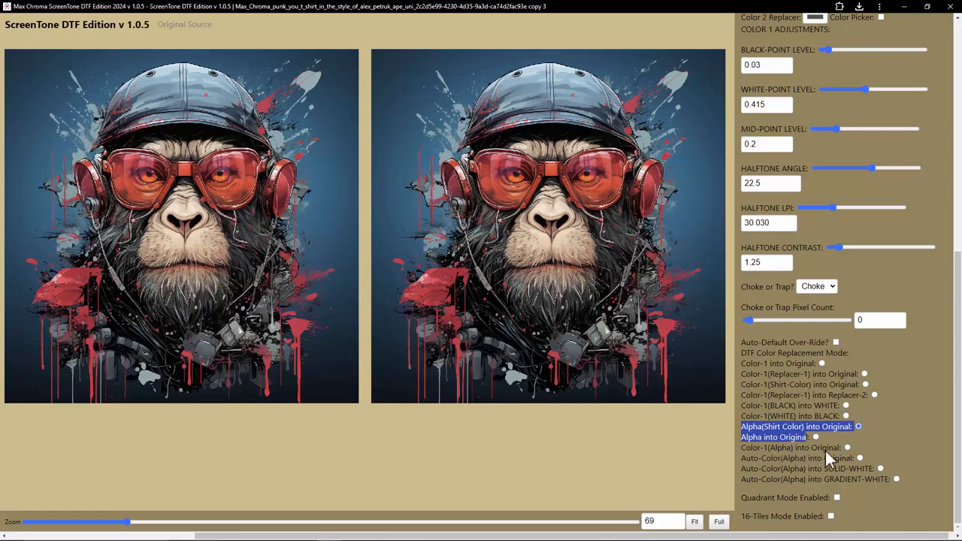
pyautogui.click(848, 448)
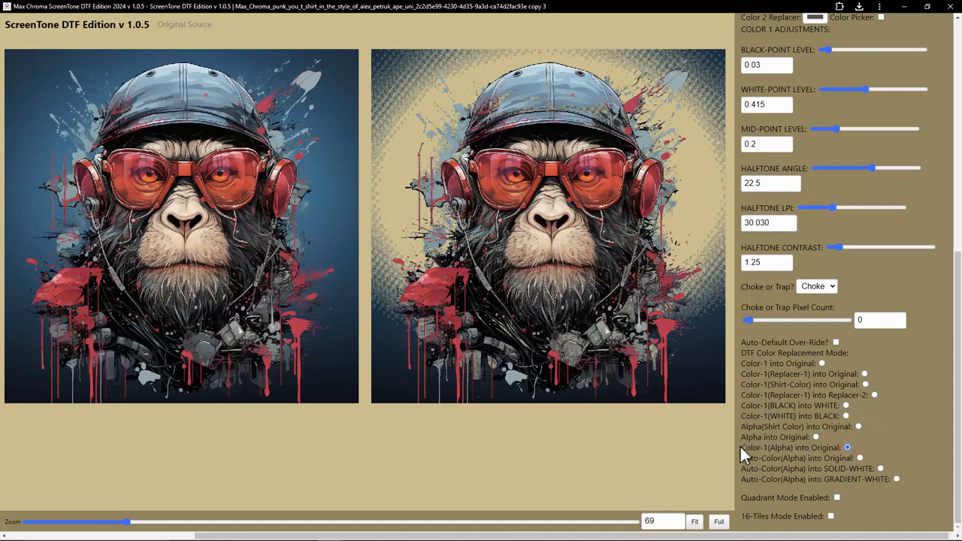
pyautogui.moveTo(741, 448); pyautogui.dragTo(792, 449)
pyautogui.click(744, 449)
pyautogui.moveTo(744, 449); pyautogui.dragTo(791, 445)
# Step: Raise the black-point level to 0.287 and resample Custom-Color 1 from several spots on the original artwork
pyautogui.scroll(3, 815, 234)
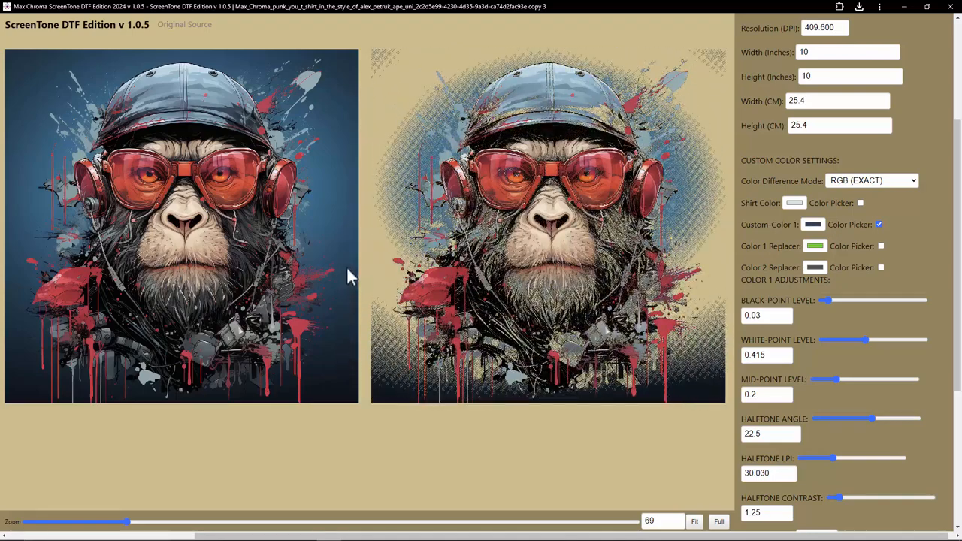
pyautogui.moveTo(829, 300); pyautogui.dragTo(861, 294)
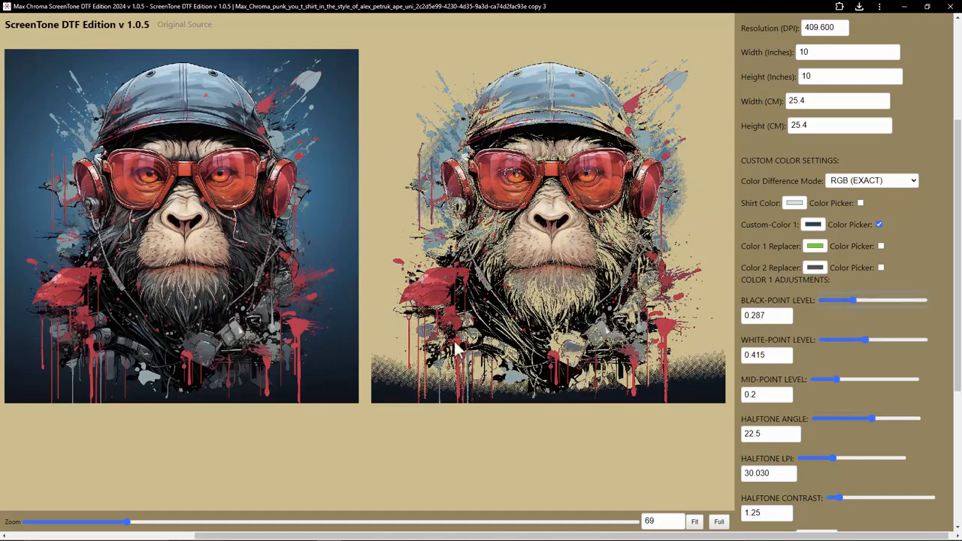
pyautogui.click(350, 383)
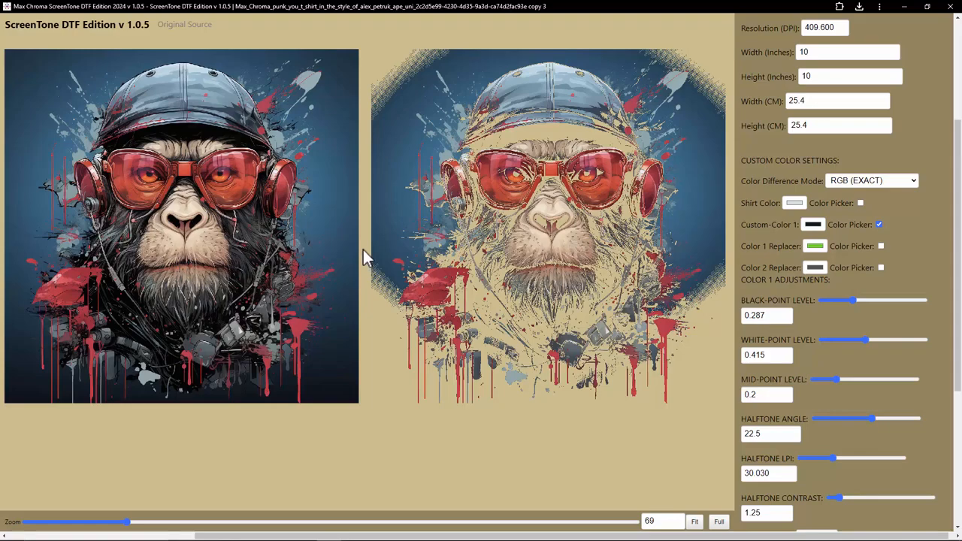
pyautogui.click(329, 207)
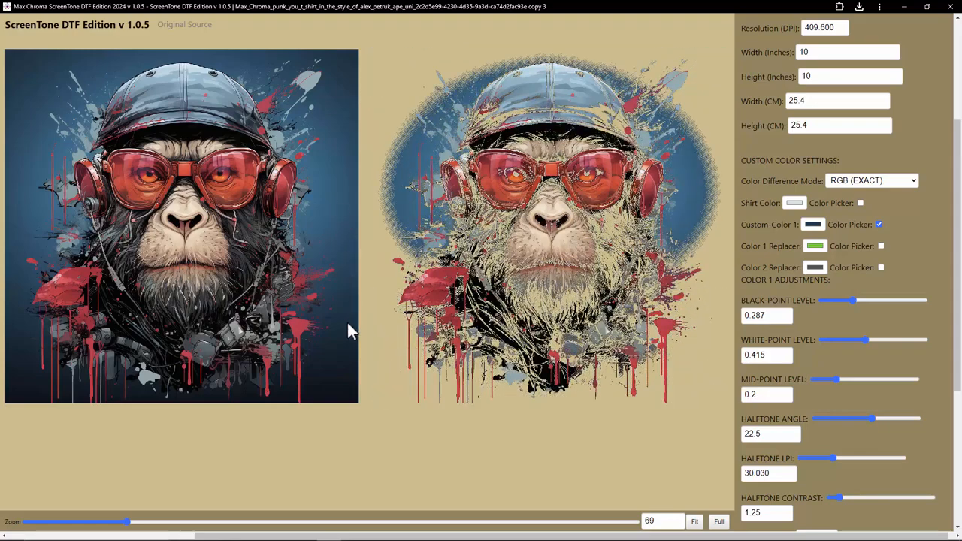
pyautogui.moveTo(348, 322); pyautogui.dragTo(334, 389)
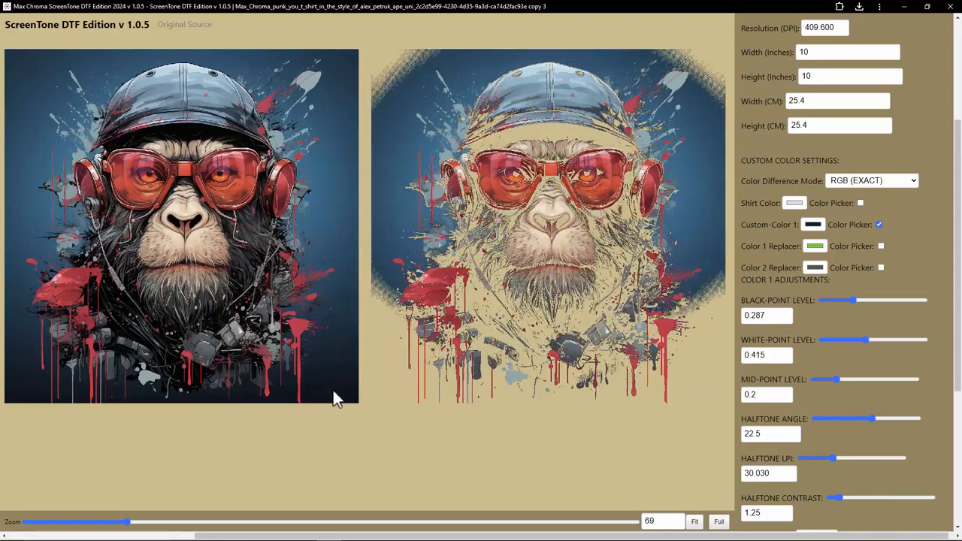
pyautogui.click(16, 391)
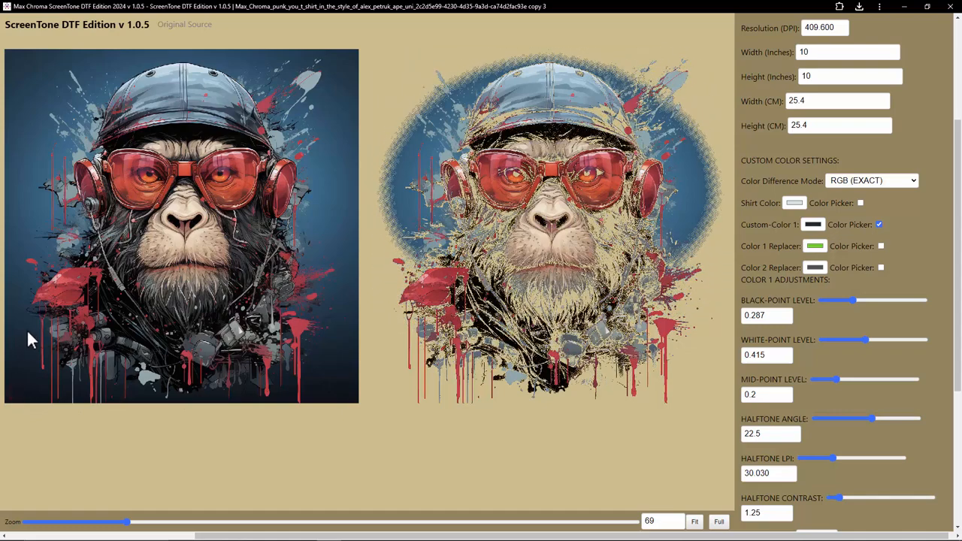
# Step: Set the black-point level to 0.03
pyautogui.moveTo(852, 300)
pyautogui.mouseDown()
pyautogui.moveTo(827, 300)
pyautogui.moveTo(861, 294)
pyautogui.mouseUp()
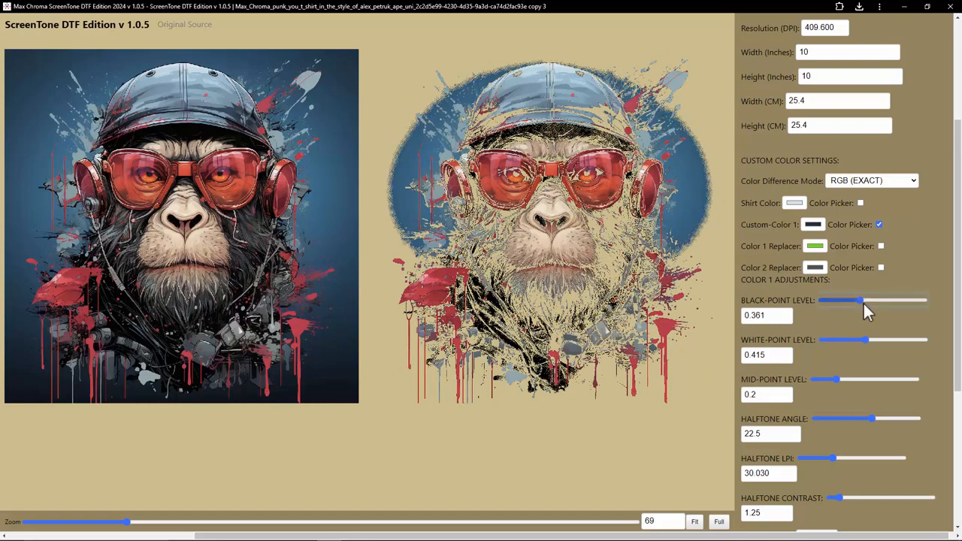
pyautogui.moveTo(858, 299); pyautogui.dragTo(817, 298)
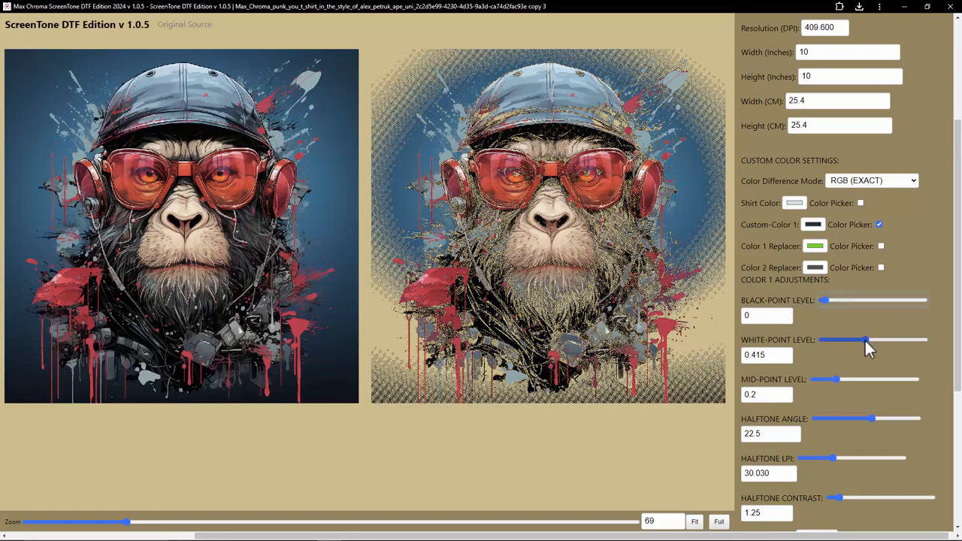
pyautogui.click(827, 299)
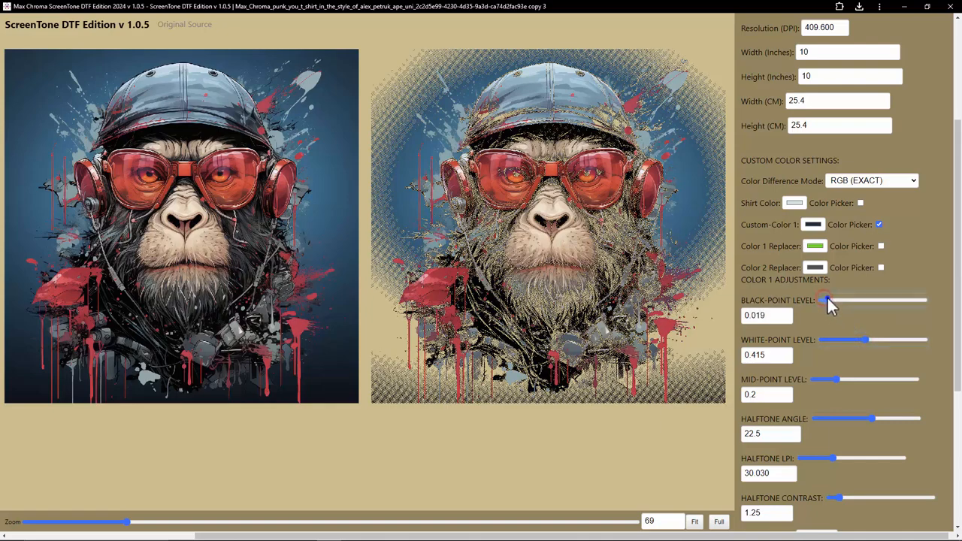
pyautogui.rightClick(828, 298)
pyautogui.moveTo(830, 299); pyautogui.dragTo(849, 323)
pyautogui.doubleClick(752, 316)
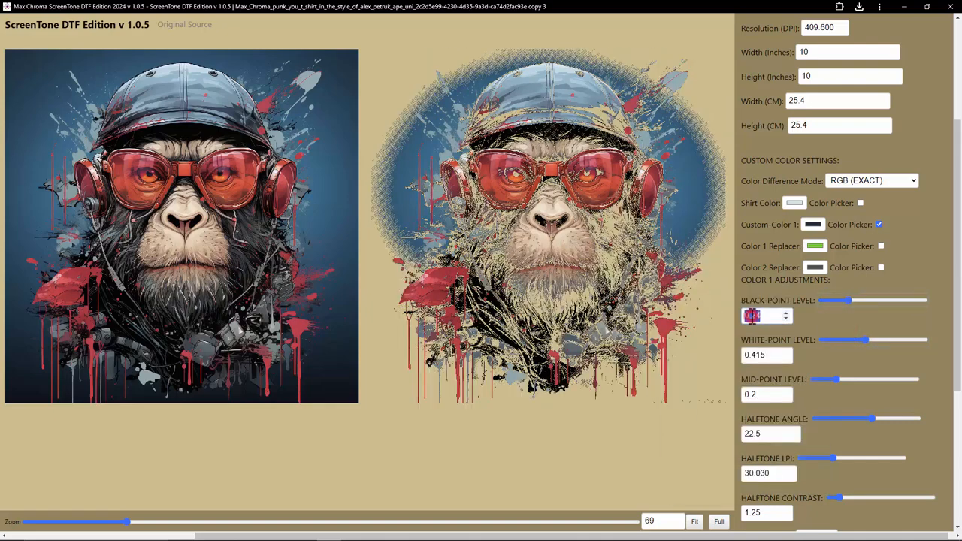
pyautogui.write('0.03')
pyautogui.click(773, 357)
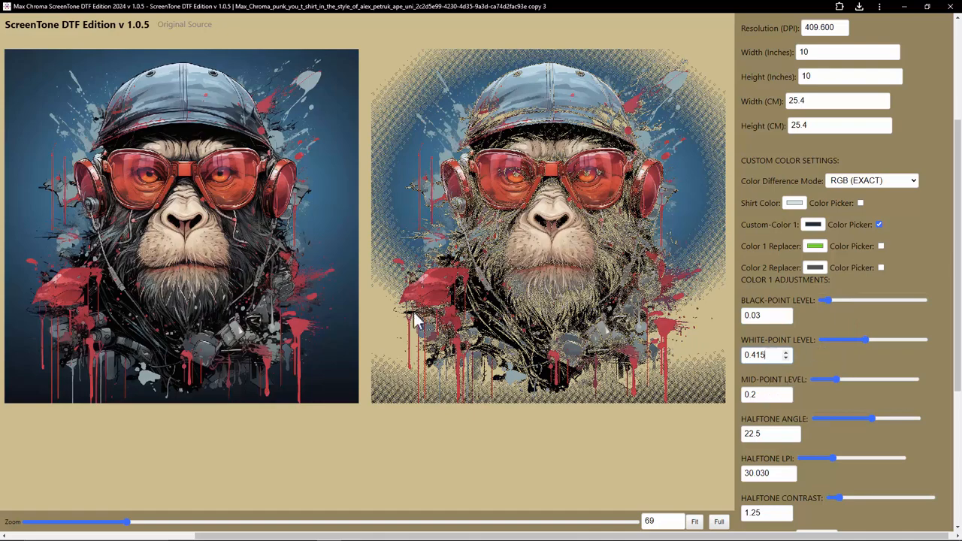
# Step: Switch the replacement mode to Auto-Color(Alpha) into Original
pyautogui.scroll(-3, 827, 430)
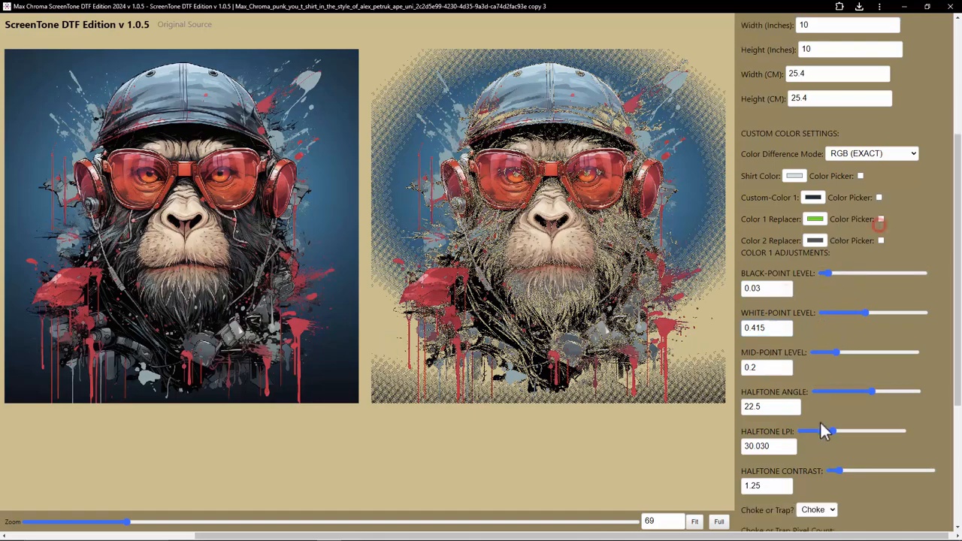
pyautogui.moveTo(744, 457); pyautogui.dragTo(840, 460)
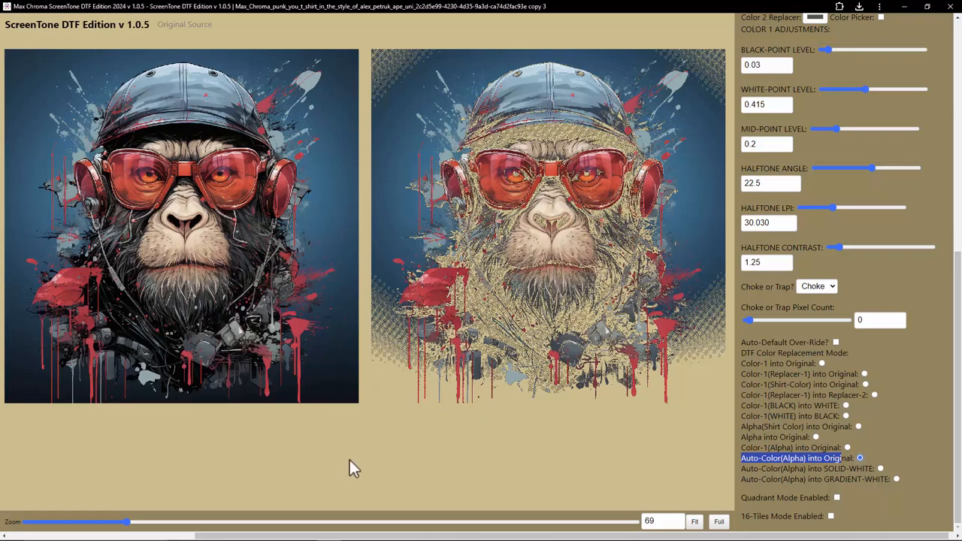
# Step: Open the Max Chroma DTF promo image in the photo viewer, enlarge it, and close it
pyautogui.click(329, 530)
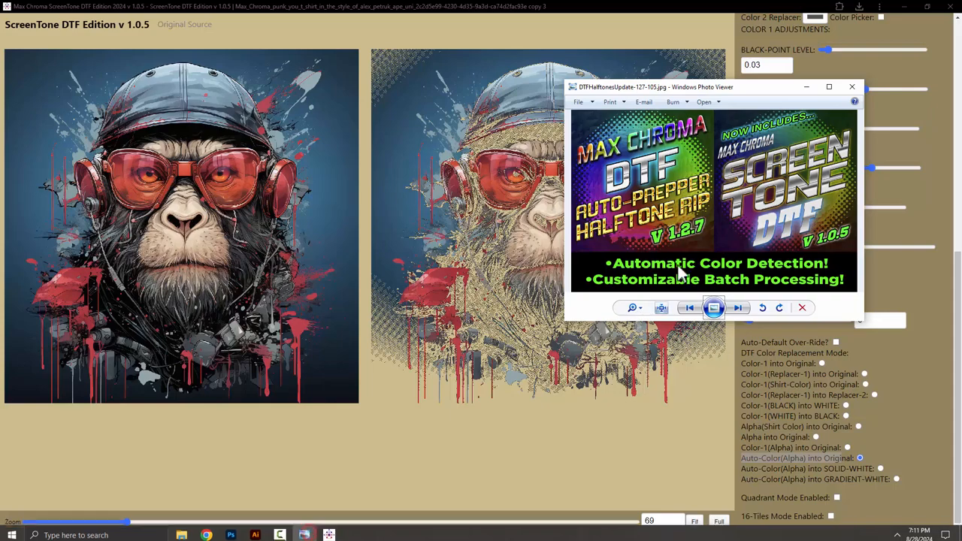
pyautogui.click(829, 86)
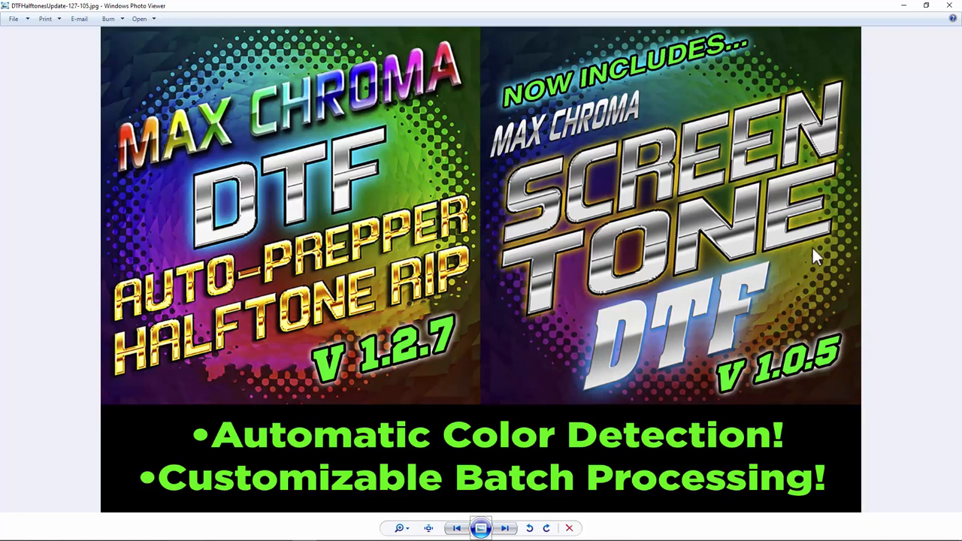
pyautogui.click(950, 5)
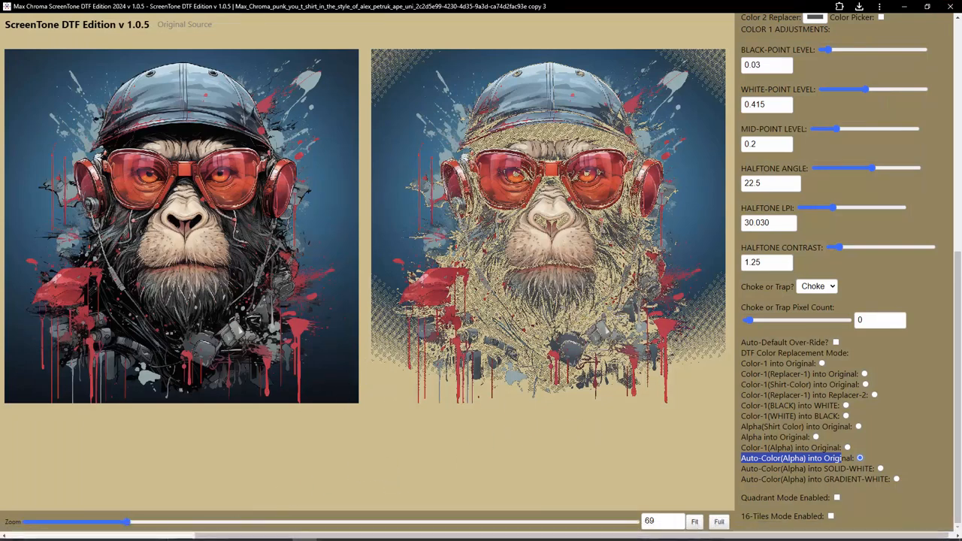
pyautogui.moveTo(231, 532)
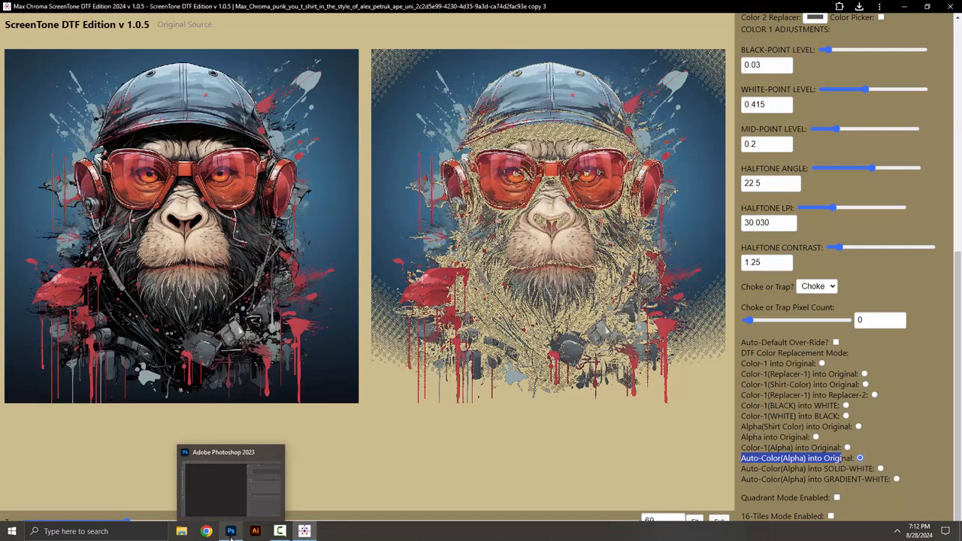
pyautogui.click(512, 444)
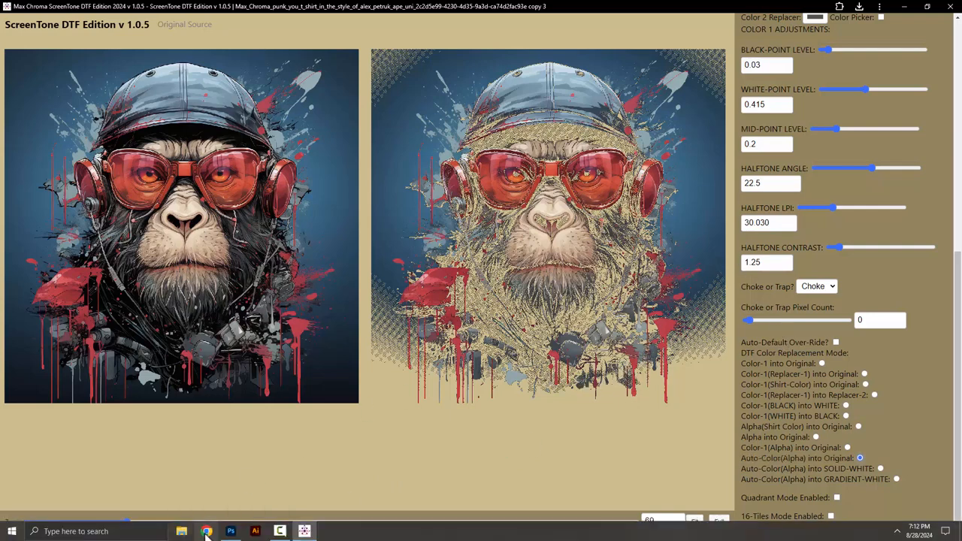
pyautogui.click(230, 532)
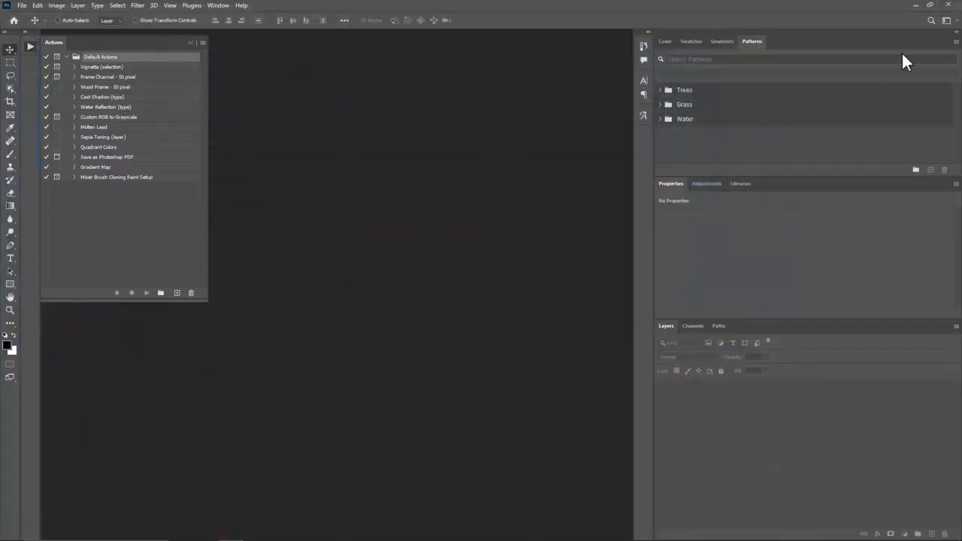
pyautogui.click(915, 6)
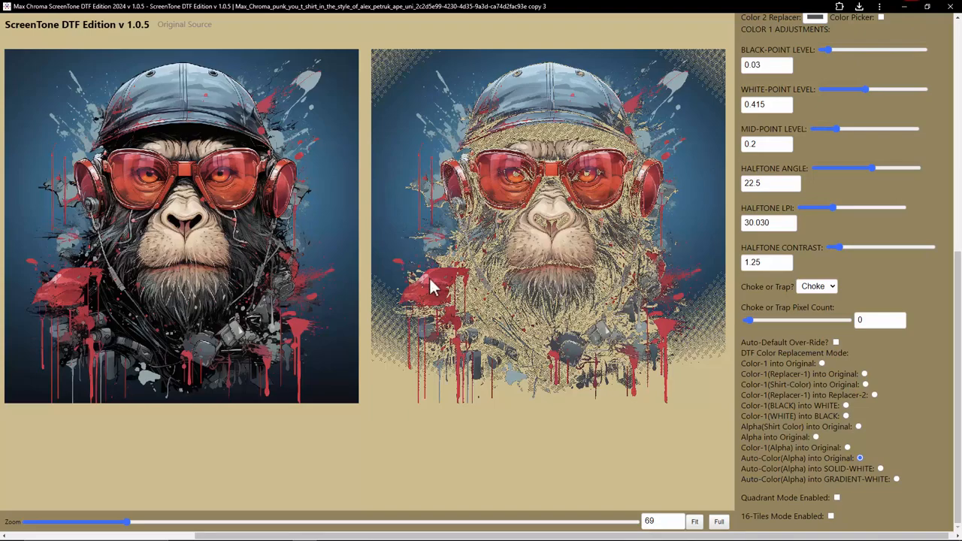
# Step: Load the double-exposure portrait artwork from the Test Artwork folder
pyautogui.scroll(4, 831, 316)
pyautogui.scroll(2, 840, 175)
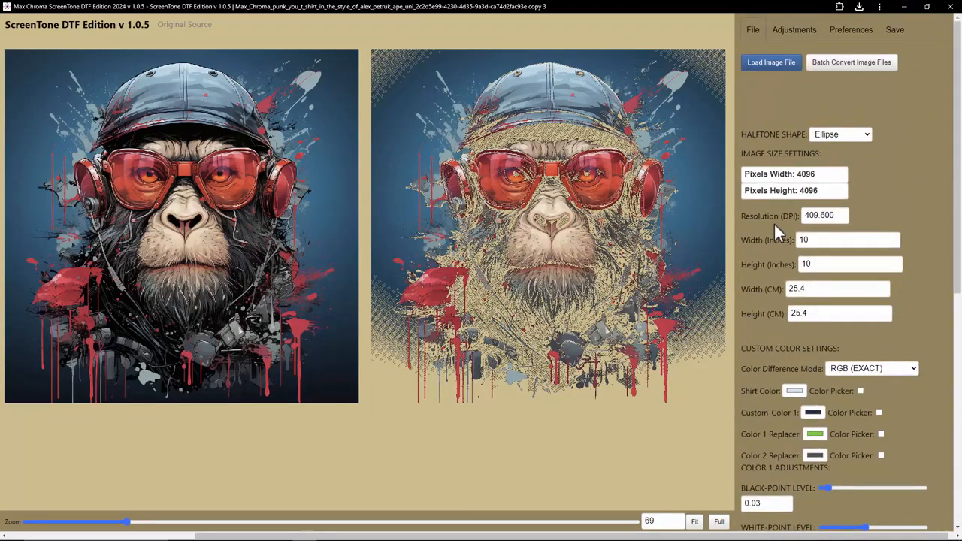
pyautogui.click(773, 63)
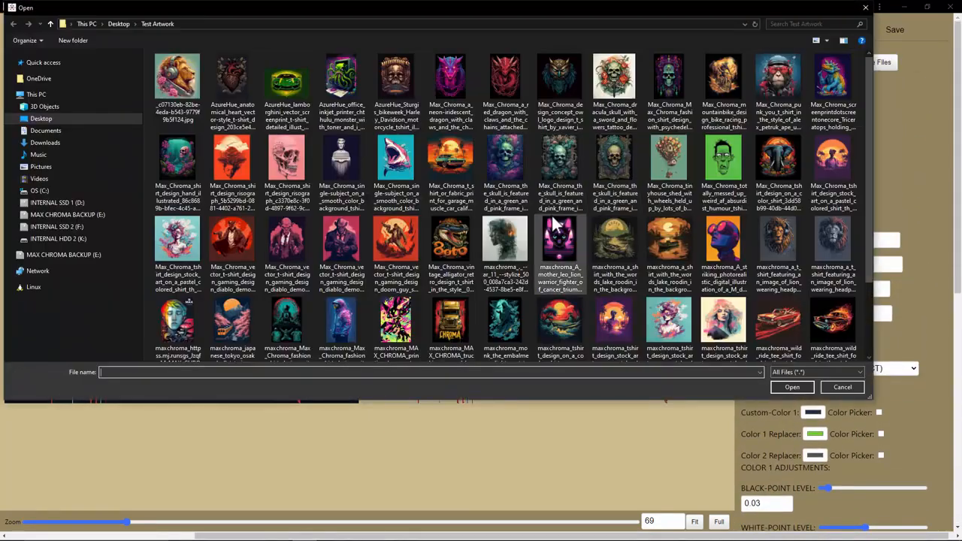
pyautogui.doubleClick(498, 242)
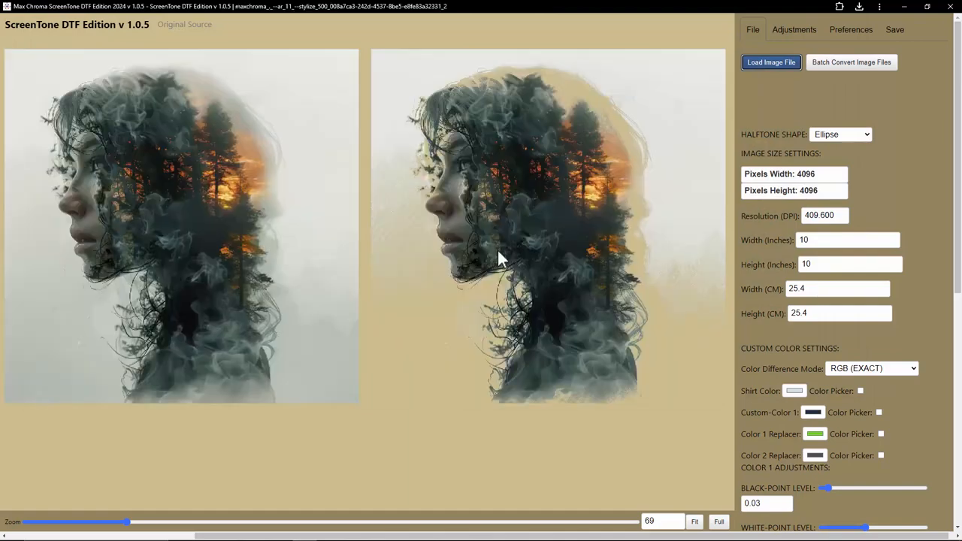
# Step: Load the gaming doom-guy artwork, then the synthwave cat artwork from Test Artwork
pyautogui.scroll(-1, 820, 442)
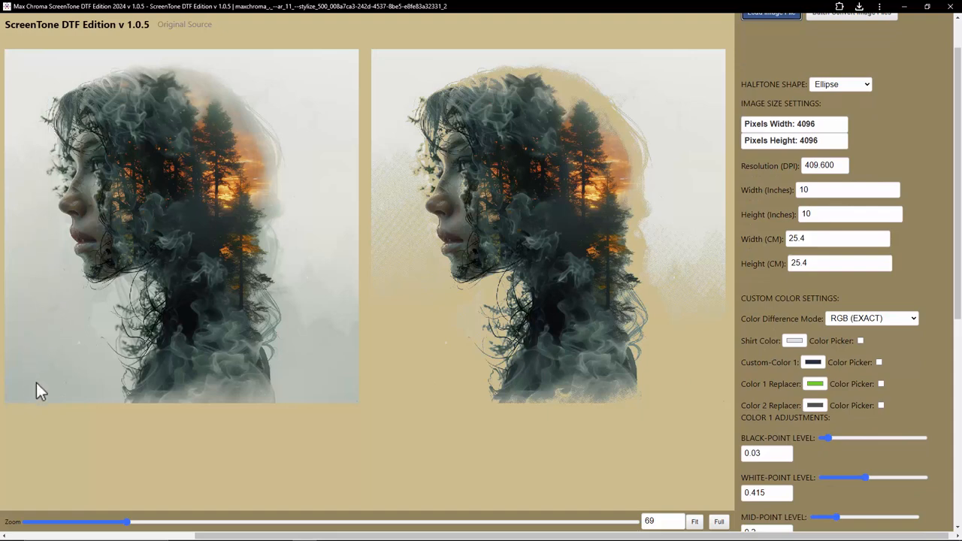
pyautogui.scroll(1, 773, 63)
pyautogui.click(760, 63)
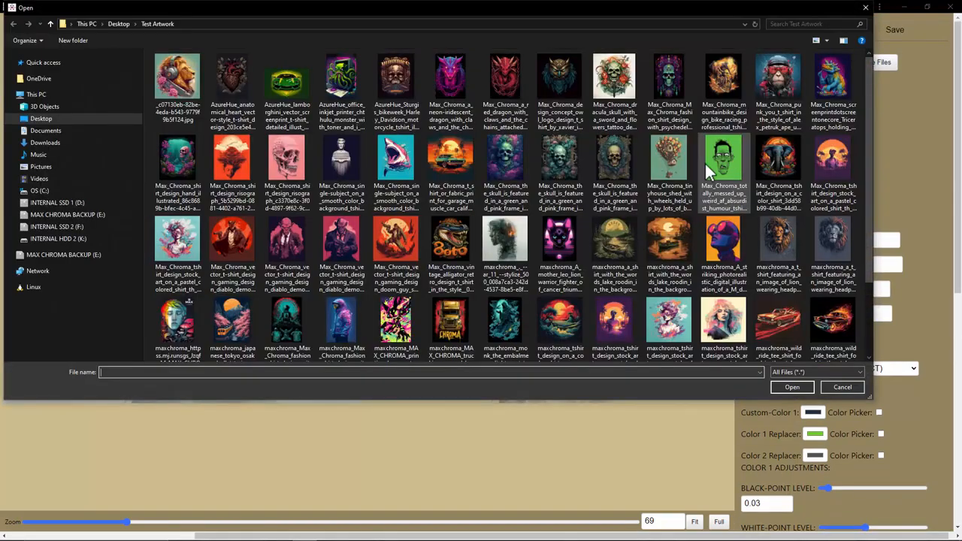
pyautogui.doubleClick(405, 248)
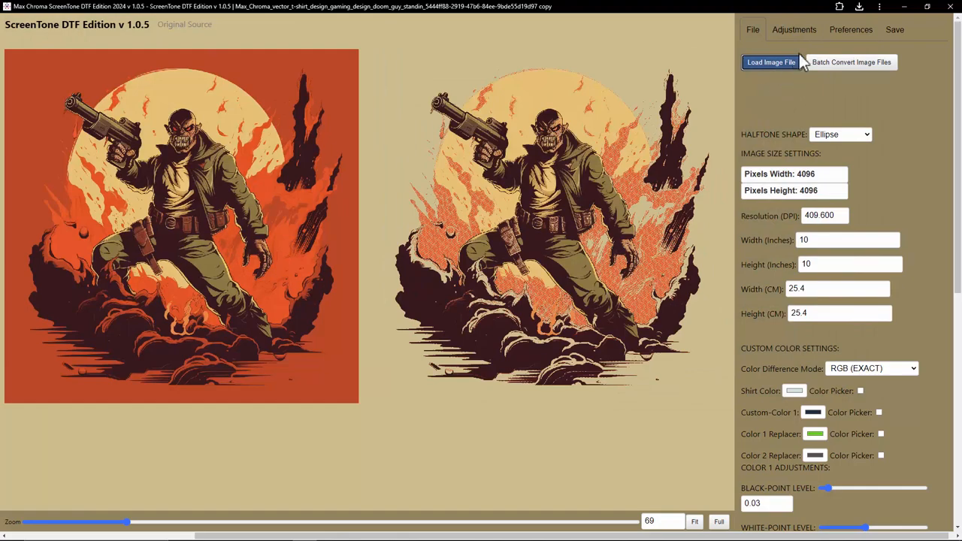
pyautogui.click(785, 62)
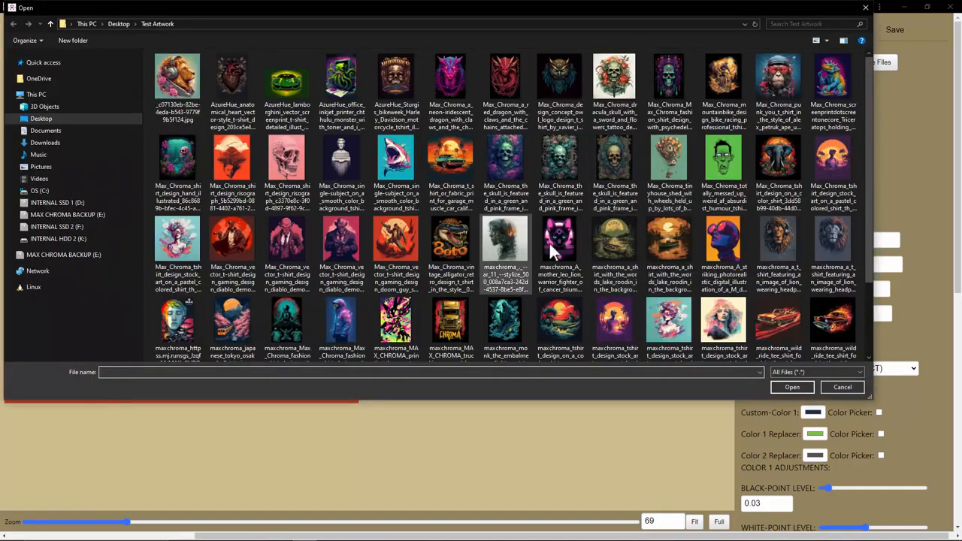
pyautogui.doubleClick(557, 246)
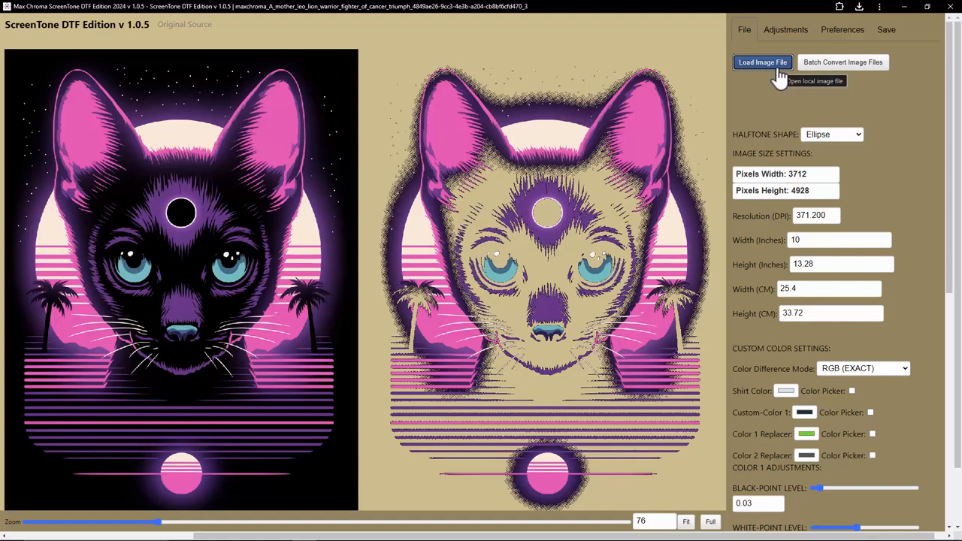
pyautogui.click(841, 66)
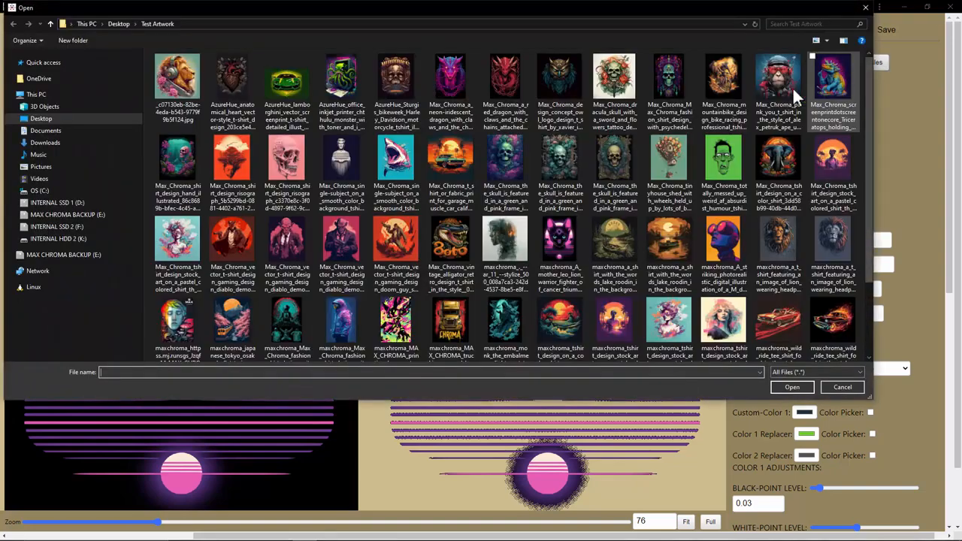
pyautogui.click(185, 103)
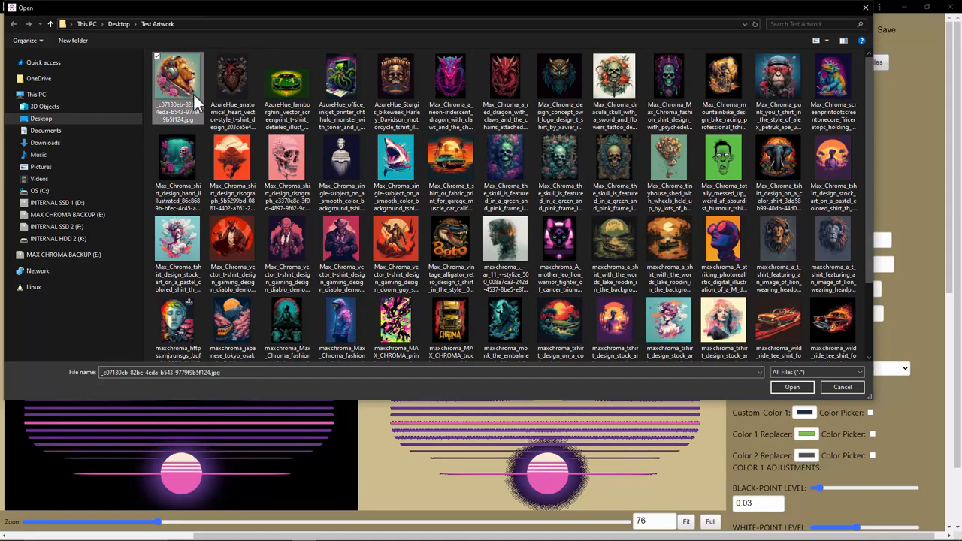
pyautogui.keyDown('shift'); pyautogui.click(822, 232); pyautogui.keyUp('shift')
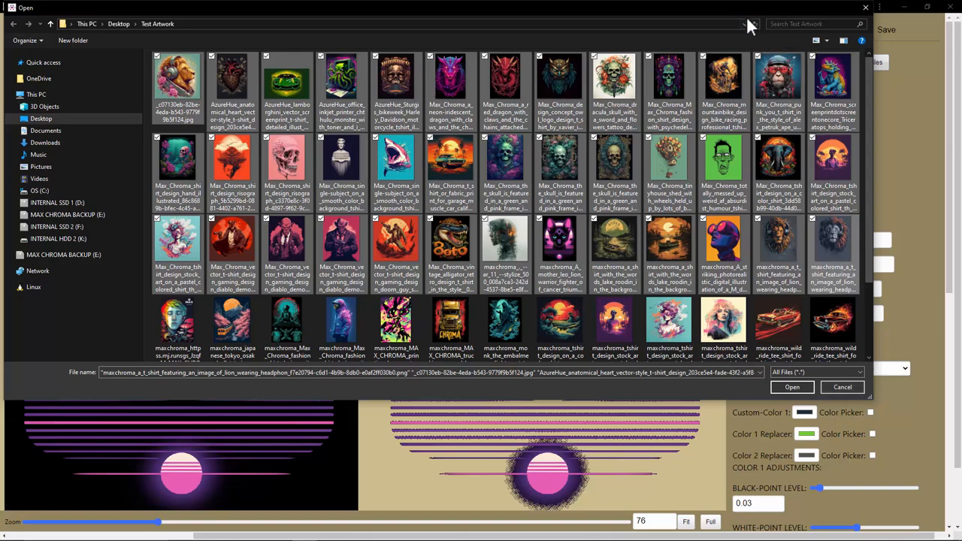
pyautogui.moveTo(752, 7); pyautogui.dragTo(749, 44)
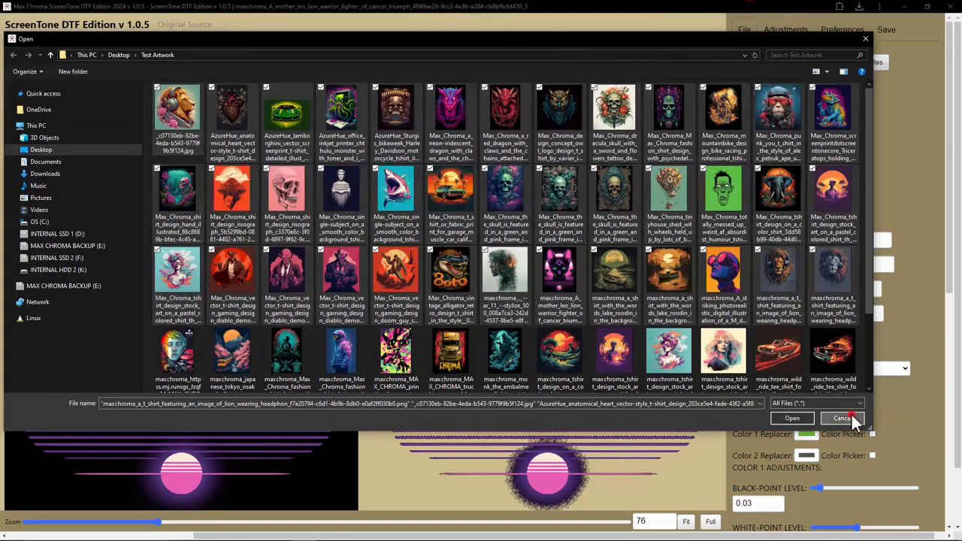
pyautogui.click(850, 418)
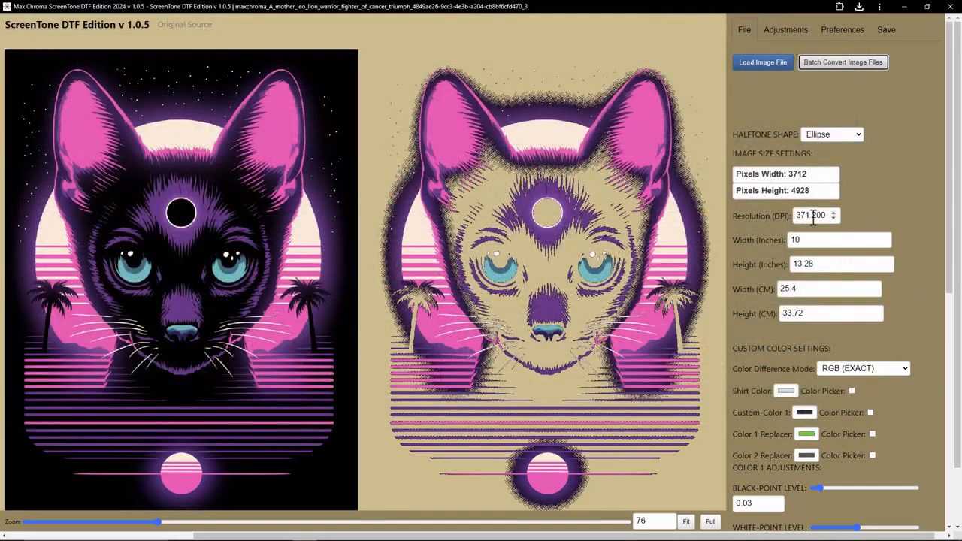
# Step: Review the adjustment filters, halftone shape and image size settings before batch converting
pyautogui.click(786, 30)
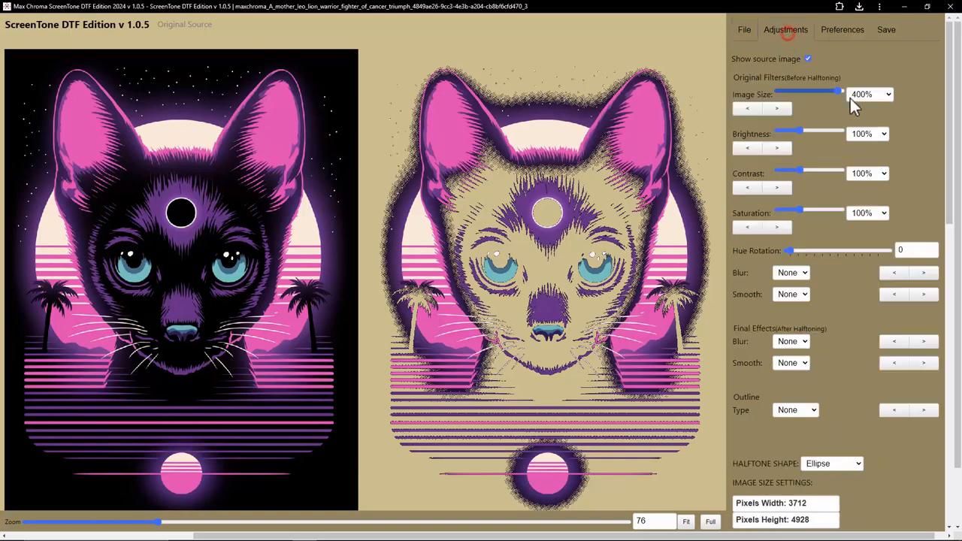
pyautogui.click(744, 30)
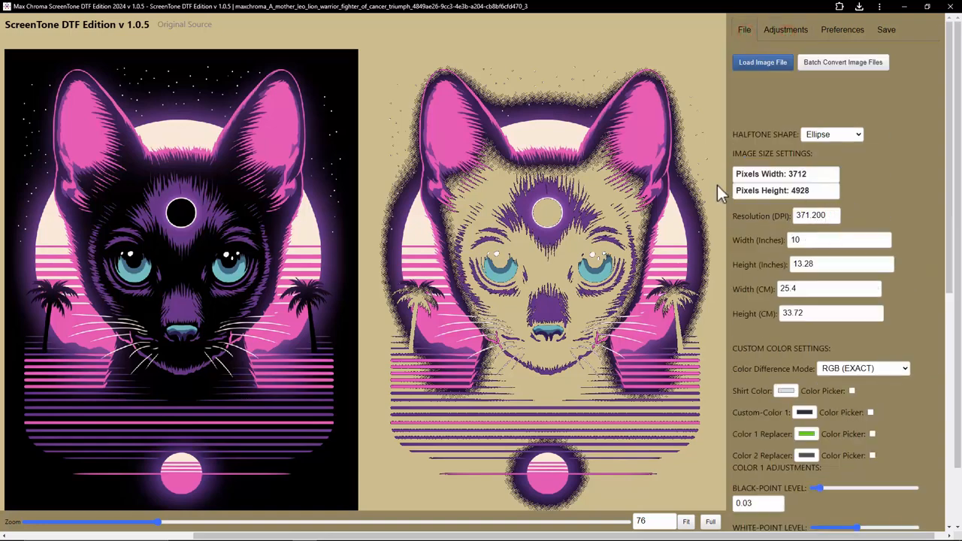
pyautogui.click(848, 135)
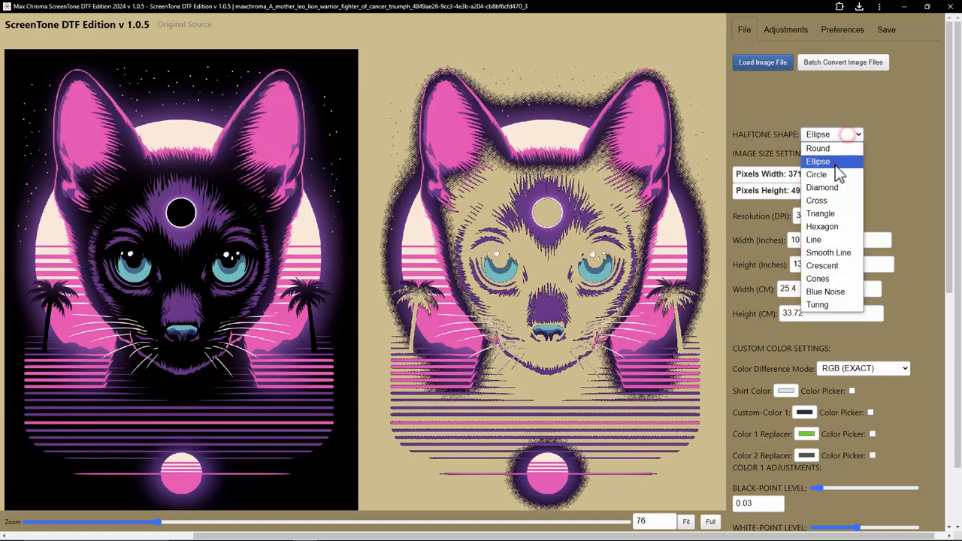
pyautogui.click(839, 162)
pyautogui.moveTo(951, 120); pyautogui.dragTo(824, 333)
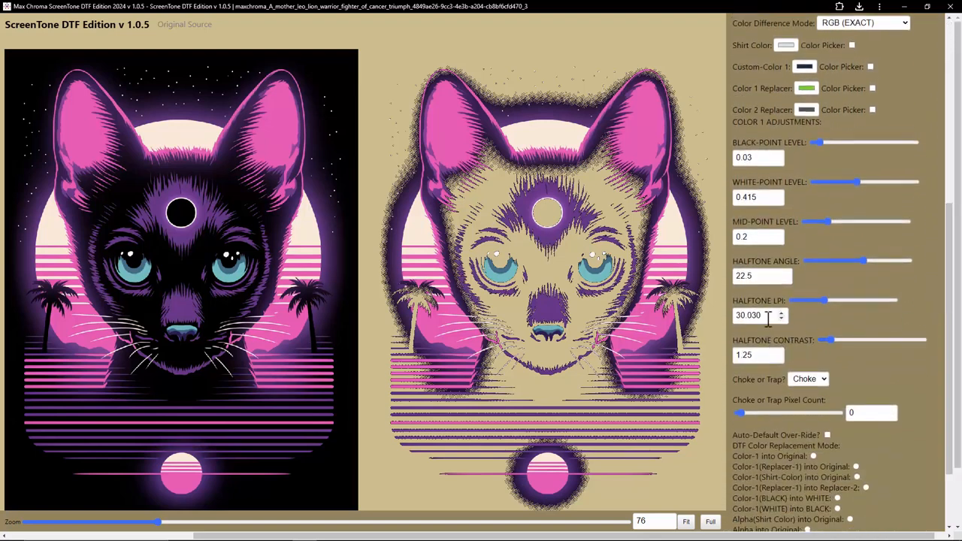
pyautogui.scroll(5, 840, 223)
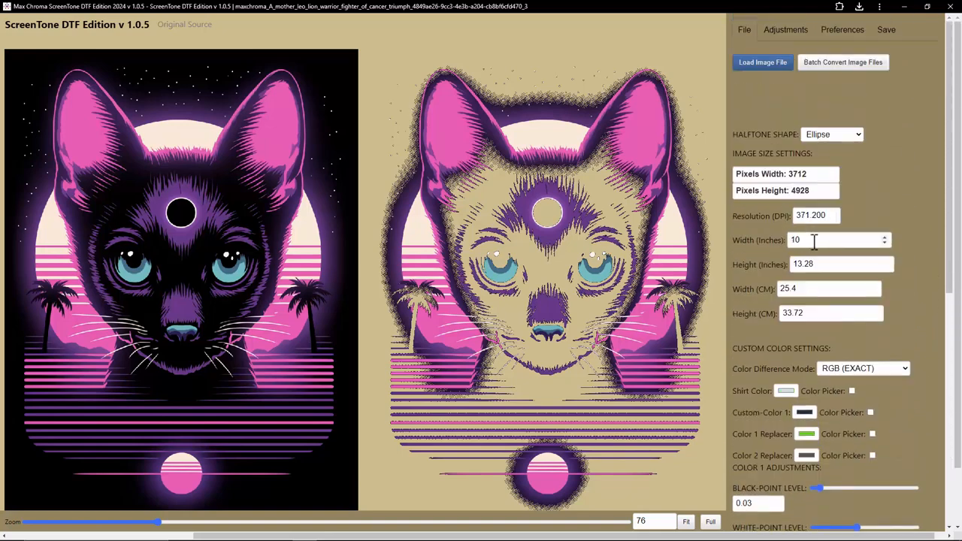
pyautogui.scroll(-4, 864, 331)
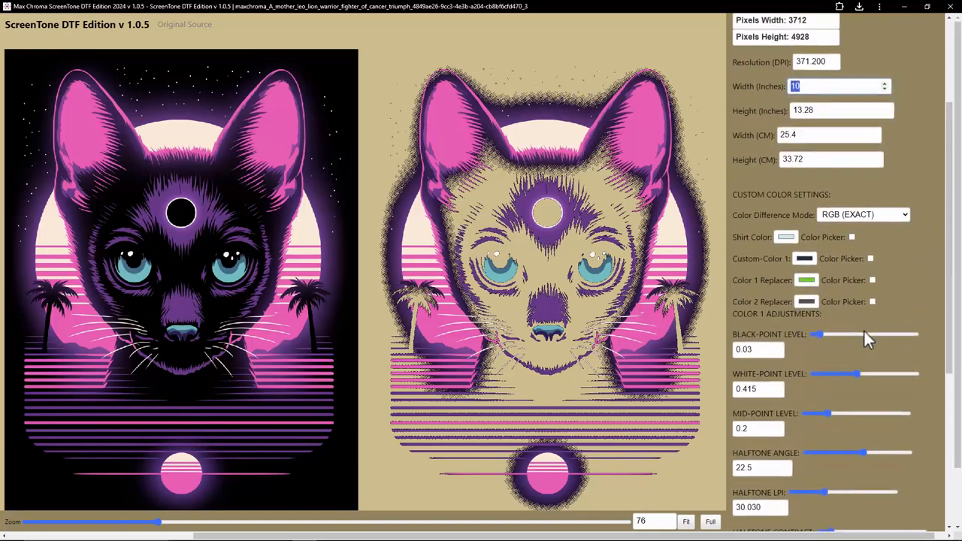
pyautogui.scroll(3, 842, 383)
pyautogui.scroll(1, 819, 273)
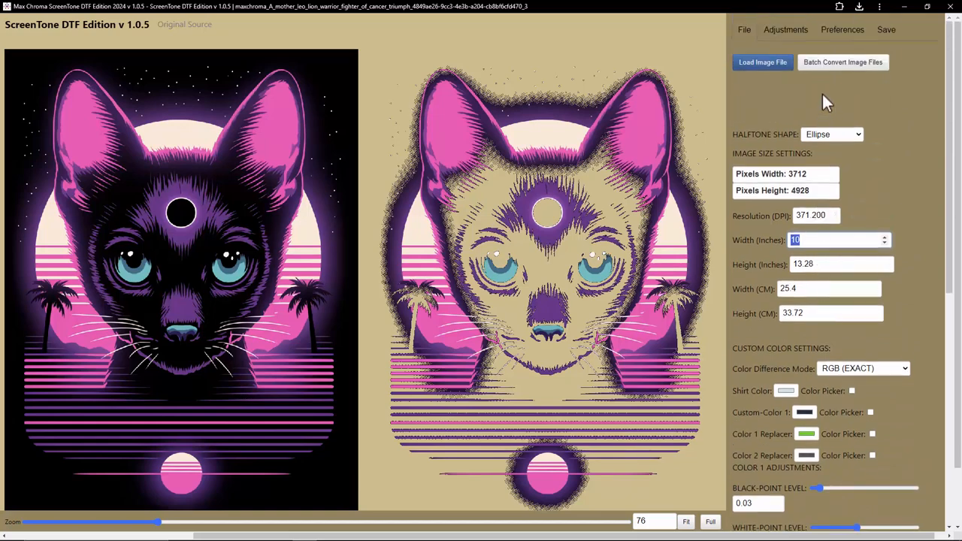
# Step: Batch convert the test artworks from the first image through the lion-with-headphones design
pyautogui.click(833, 64)
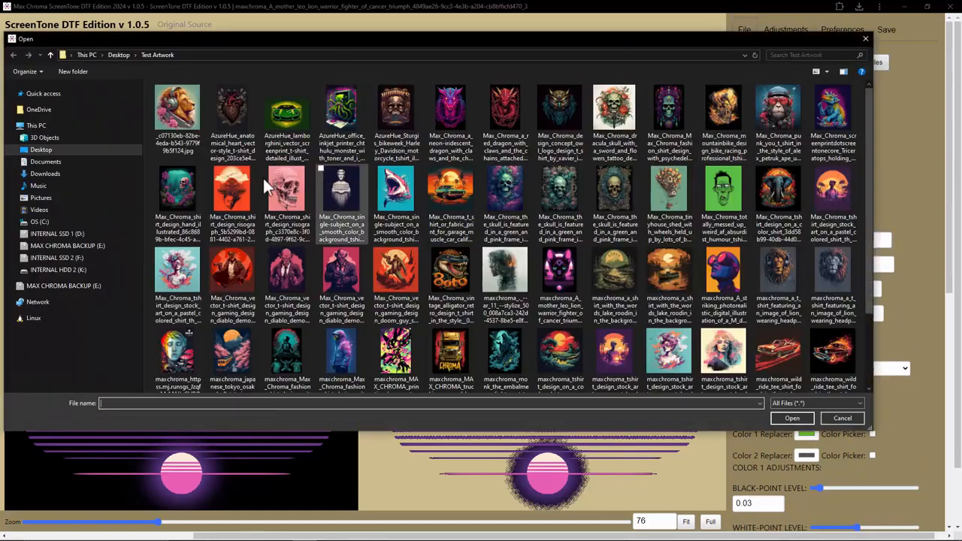
pyautogui.click(177, 113)
pyautogui.keyDown('shift'); pyautogui.click(827, 271); pyautogui.keyUp('shift')
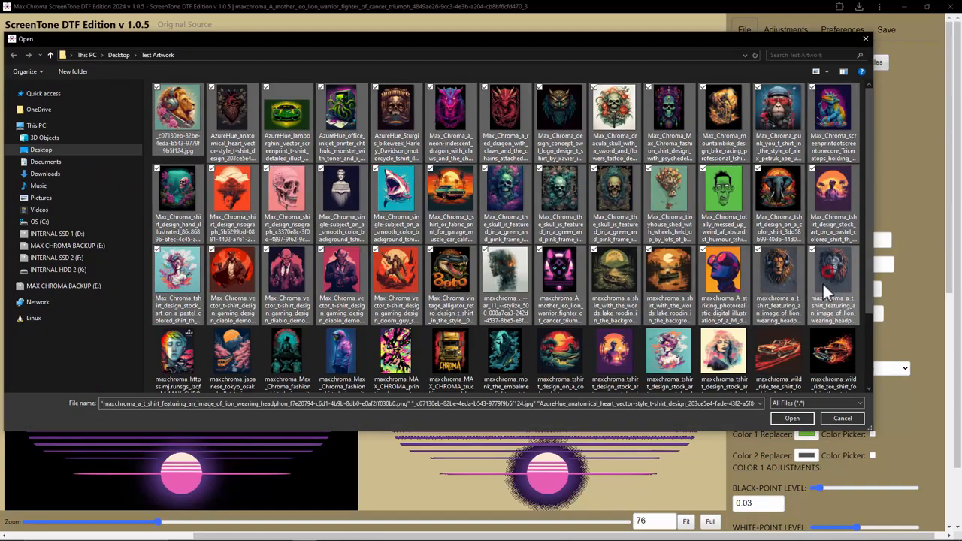
pyautogui.click(793, 419)
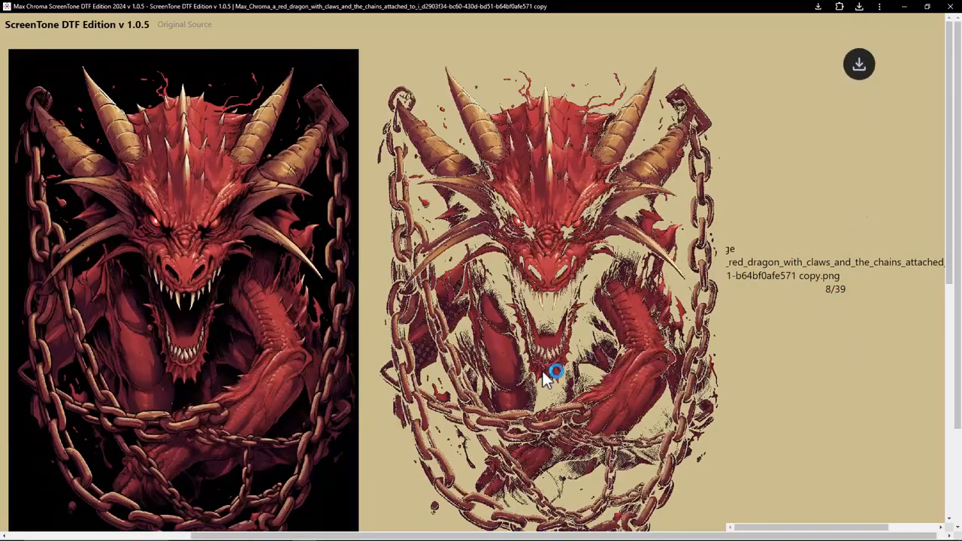
# Step: Open the converted owl logo design from Downloads and zoom in to inspect its halftone dots
pyautogui.moveTo(284, 529)
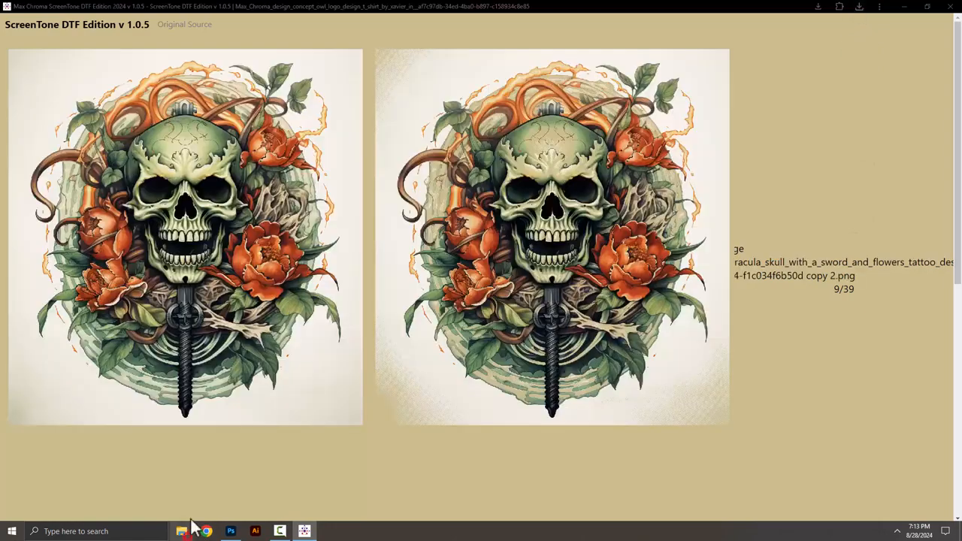
pyautogui.click(188, 531)
pyautogui.doubleClick(434, 196)
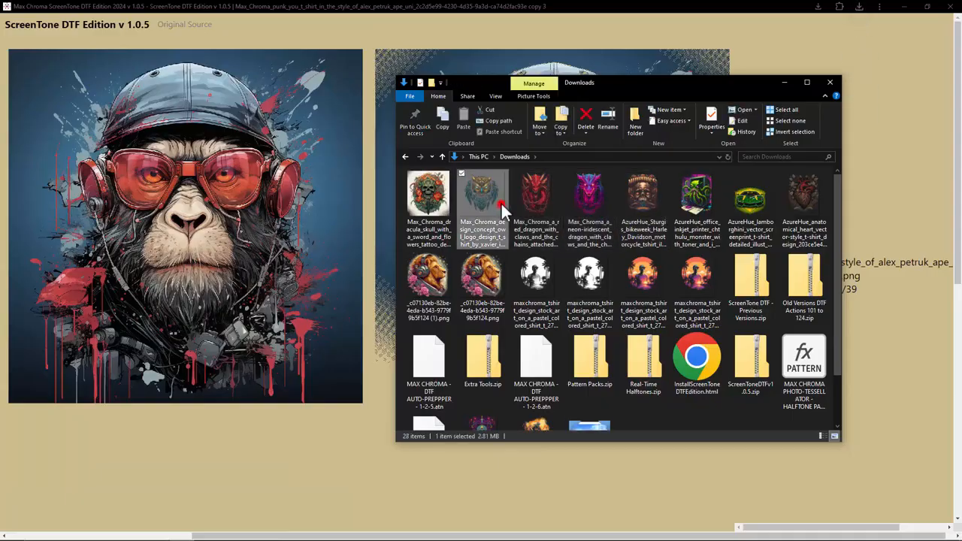
pyautogui.doubleClick(500, 202)
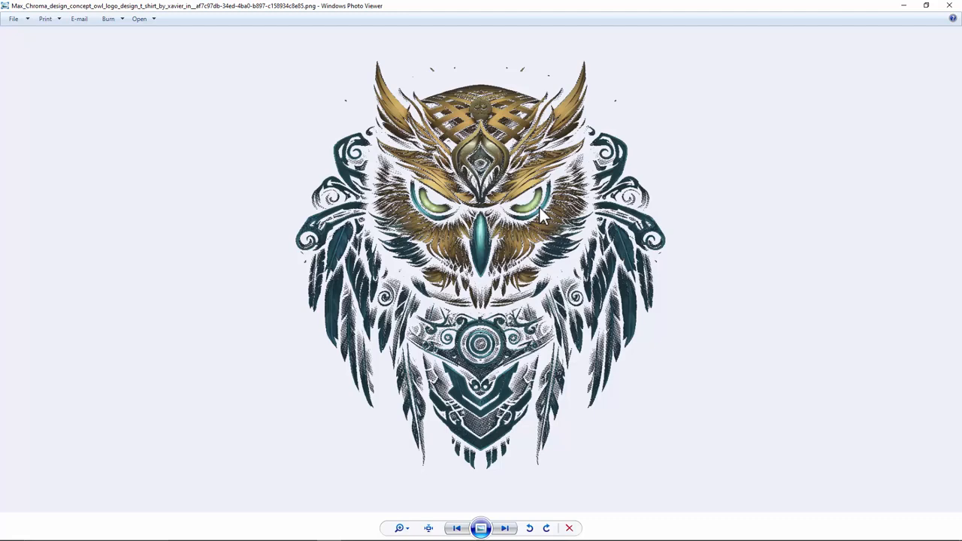
pyautogui.scroll(5, 454, 255)
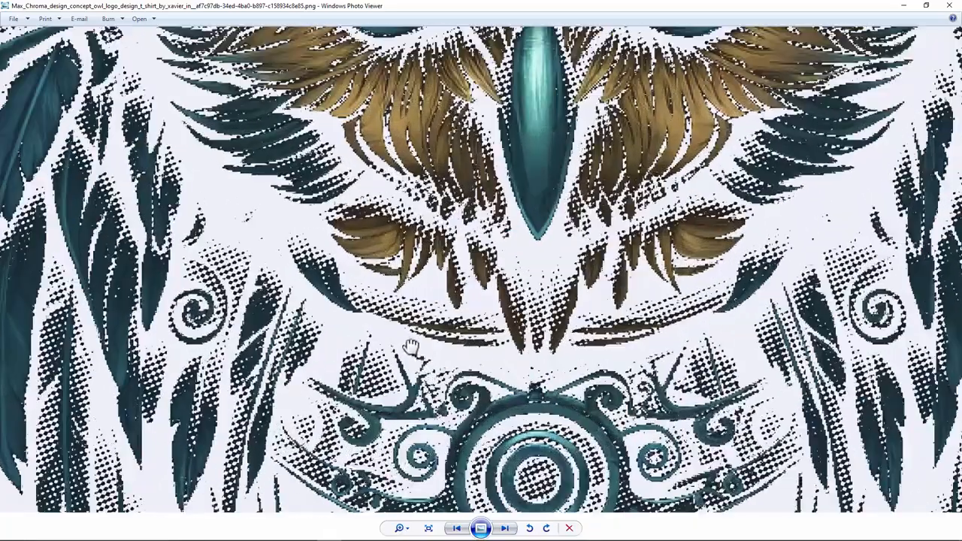
pyautogui.moveTo(411, 345); pyautogui.dragTo(443, 316)
pyautogui.scroll(2, 345, 297)
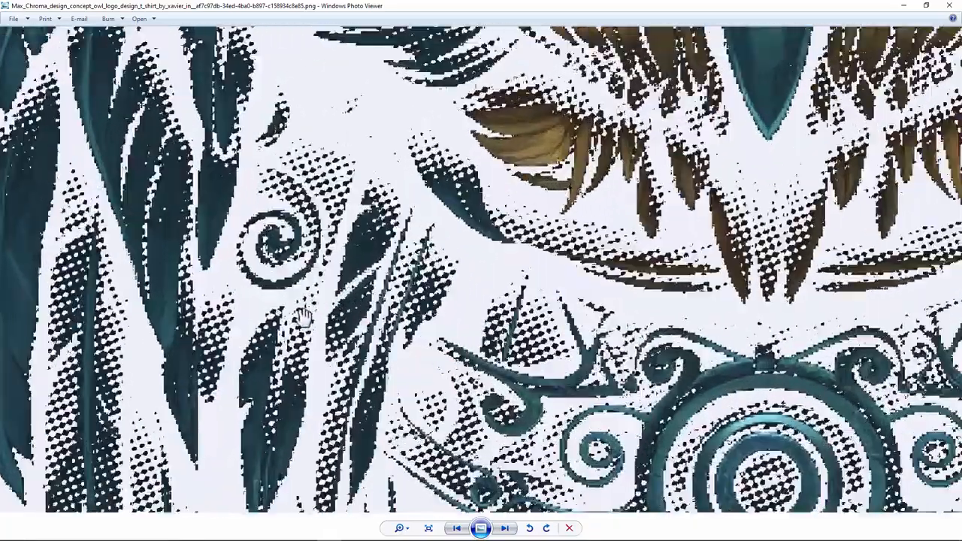
# Step: Inspect the converted owl and tiny-house balloon images and review the converted files in the Downloads folder
pyautogui.moveTo(303, 315); pyautogui.dragTo(423, 278)
pyautogui.scroll(-8, 561, 258)
pyautogui.click(949, 6)
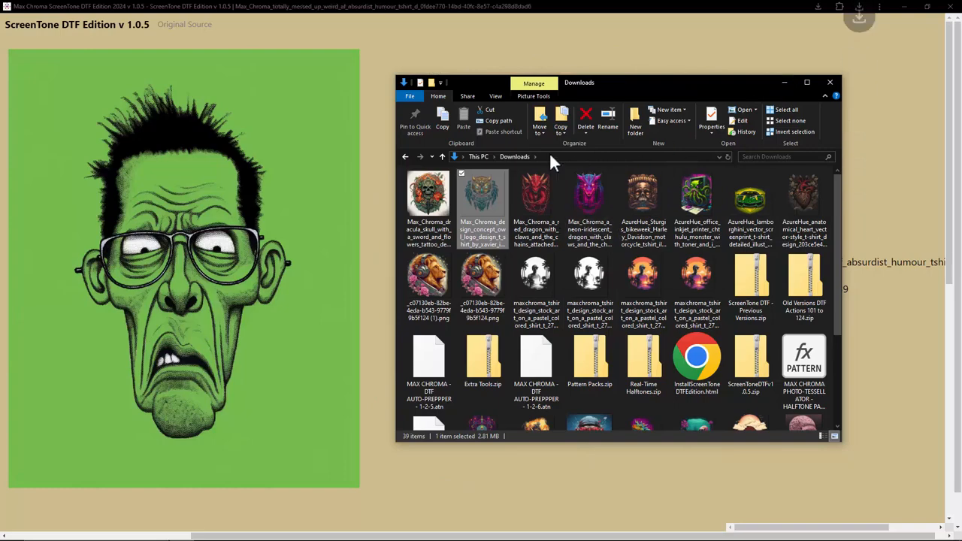
pyautogui.click(518, 156)
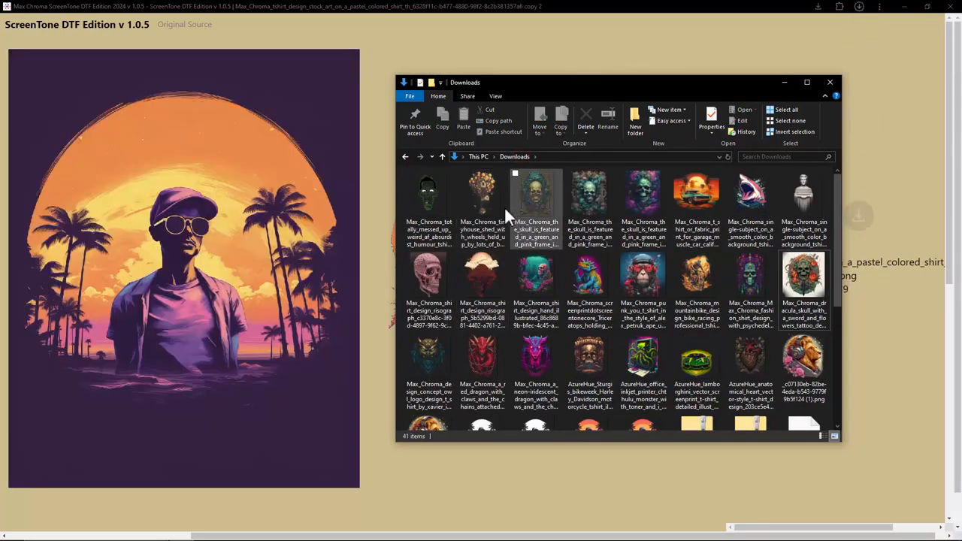
pyautogui.click(483, 197)
pyautogui.doubleClick(484, 196)
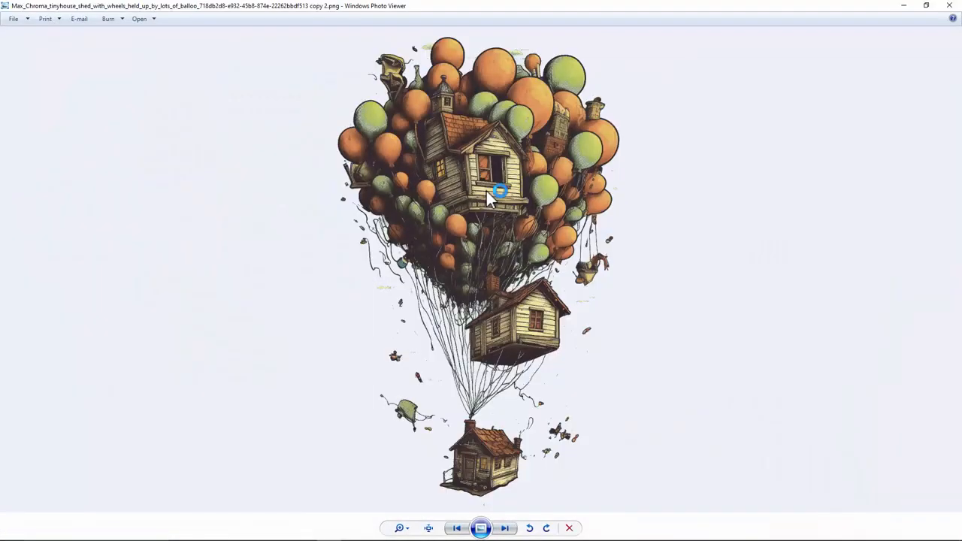
pyautogui.scroll(5, 530, 214)
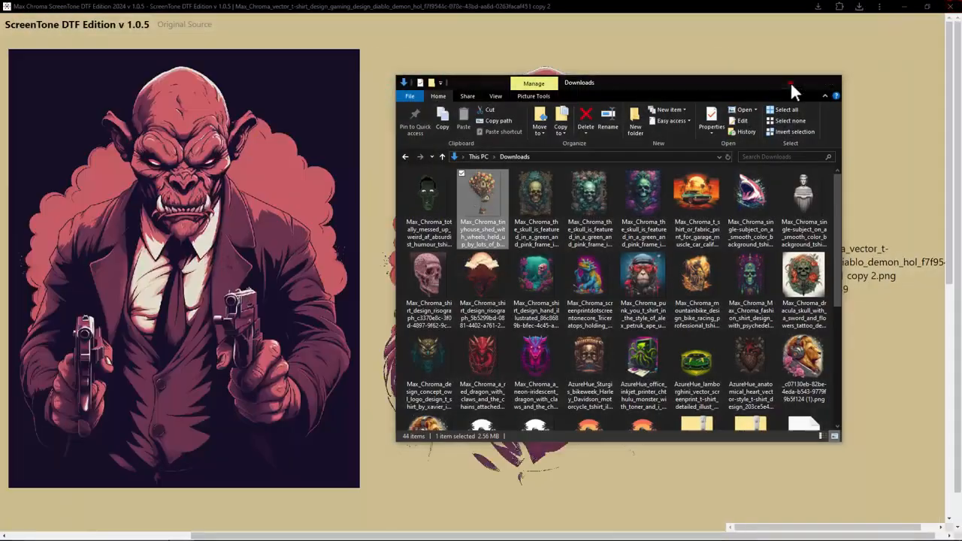
pyautogui.click(789, 85)
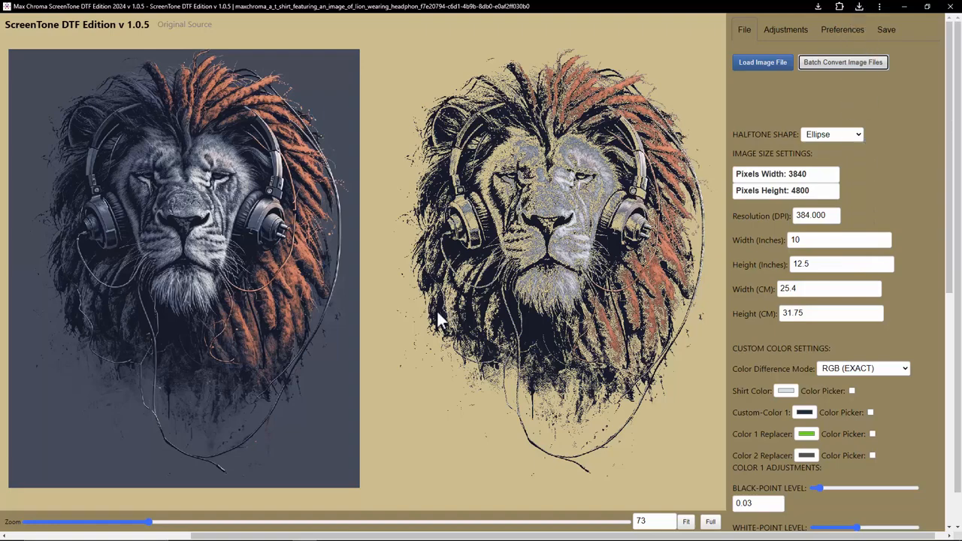
pyautogui.moveTo(226, 532)
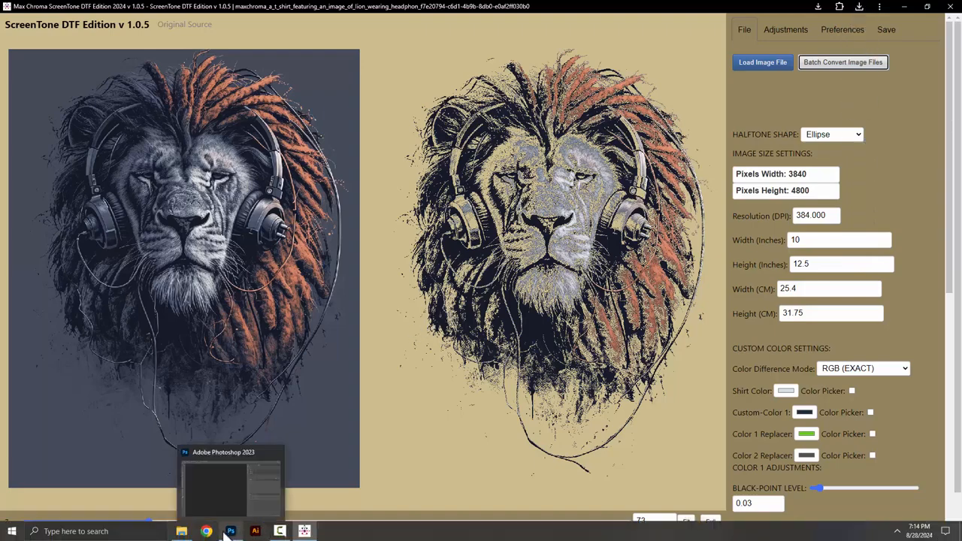
pyautogui.click(181, 531)
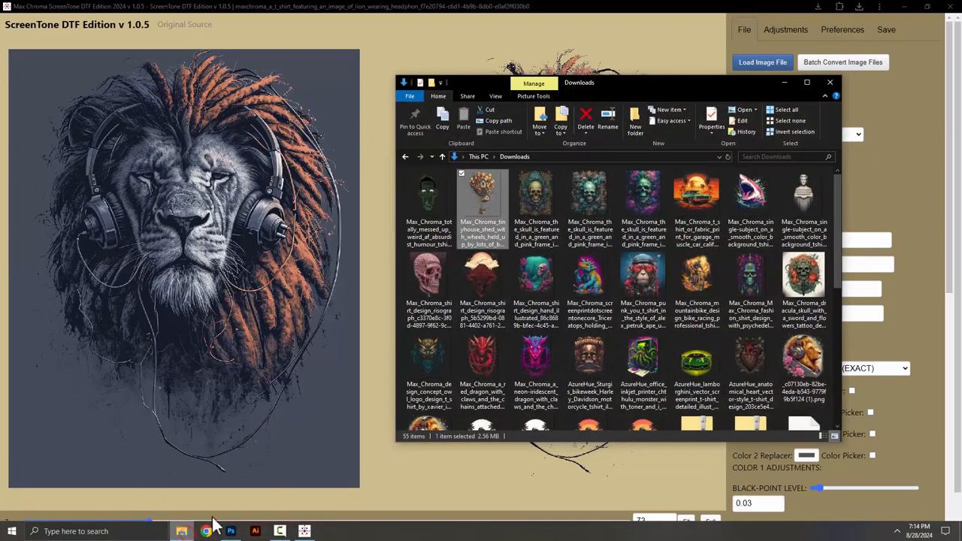
pyautogui.click(515, 157)
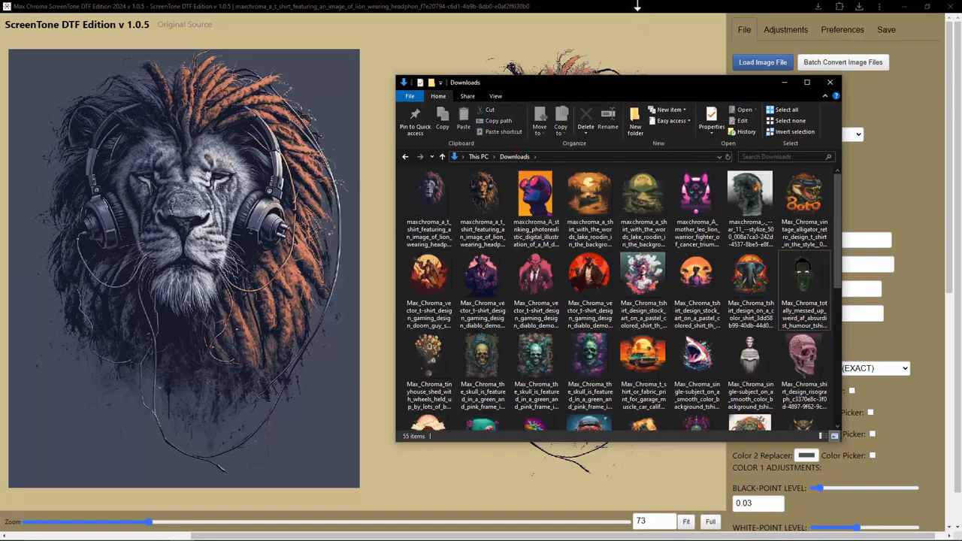
pyautogui.click(637, 9)
# Step: Set the DTF color replacement mode to Auto-Color(Alpha) into GRADIENT-WHITE for the lion artwork
pyautogui.scroll(-6, 848, 351)
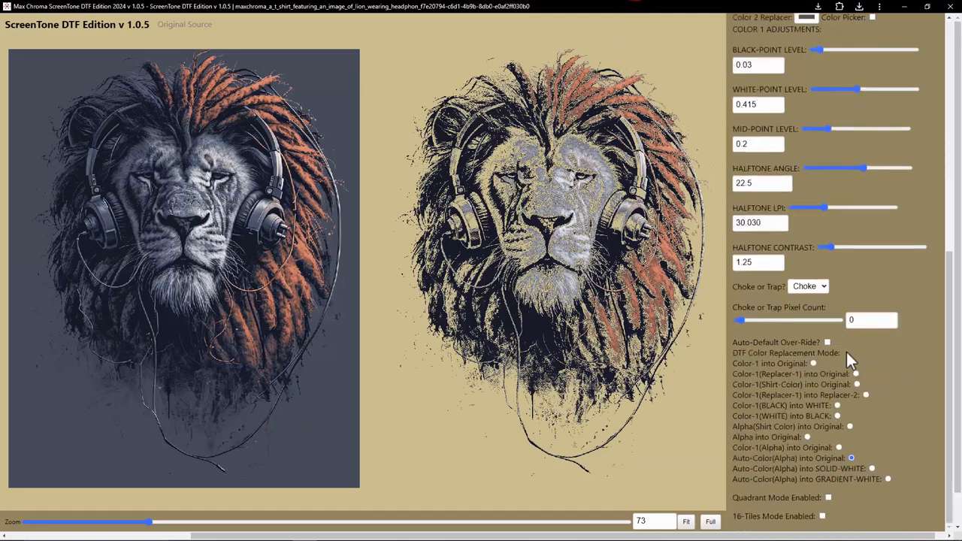
pyautogui.click(873, 467)
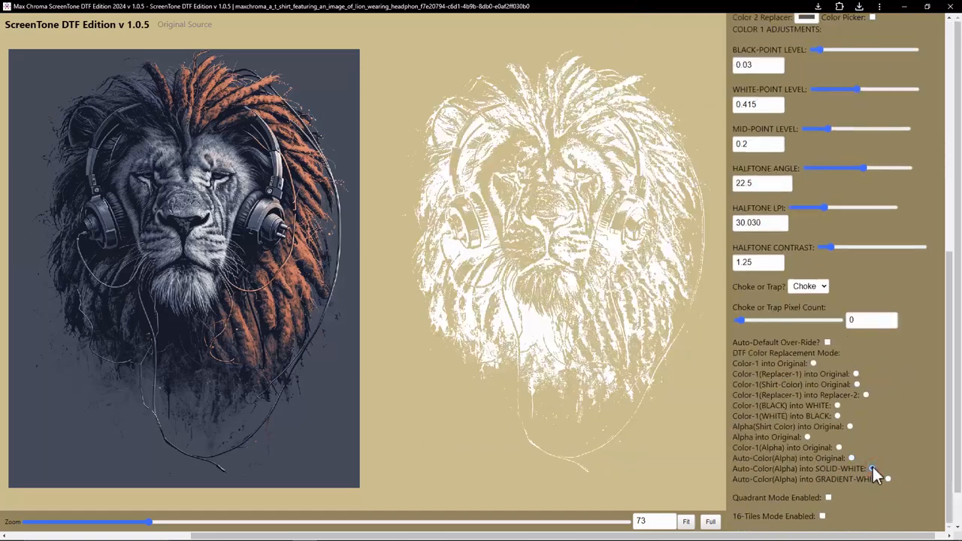
pyautogui.click(888, 480)
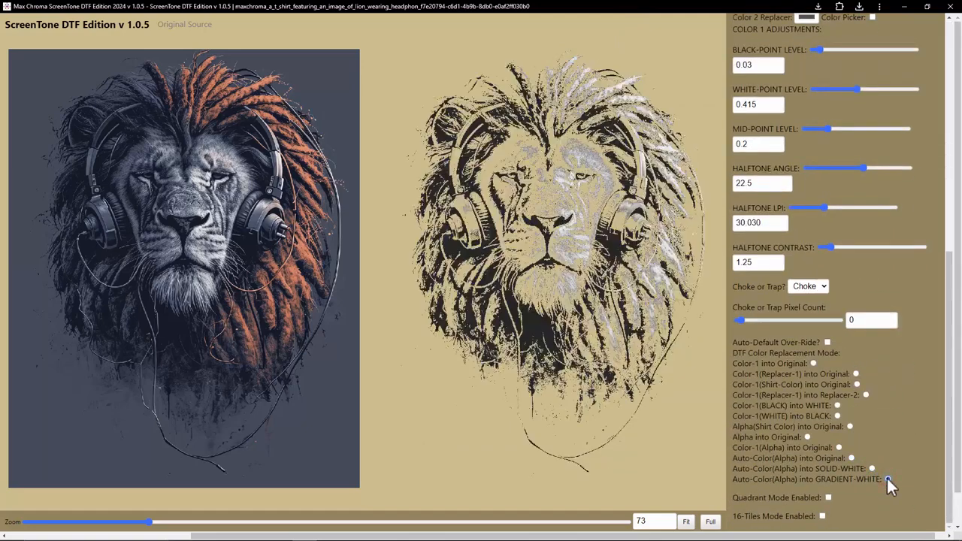
pyautogui.scroll(6, 824, 282)
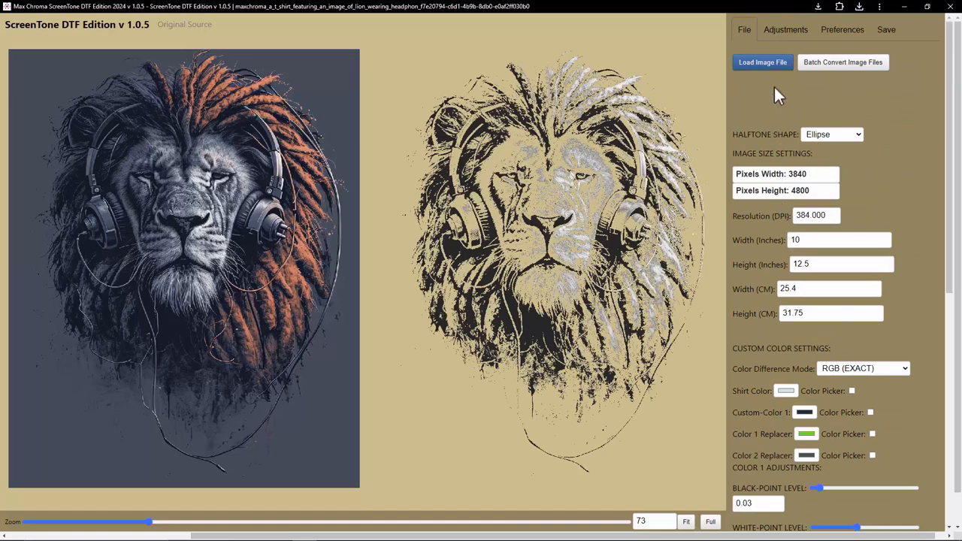
# Step: Batch convert eight selected test artworks from the Test Artwork folder, including the dragons, owl, shark and tiny house designs
pyautogui.click(839, 73)
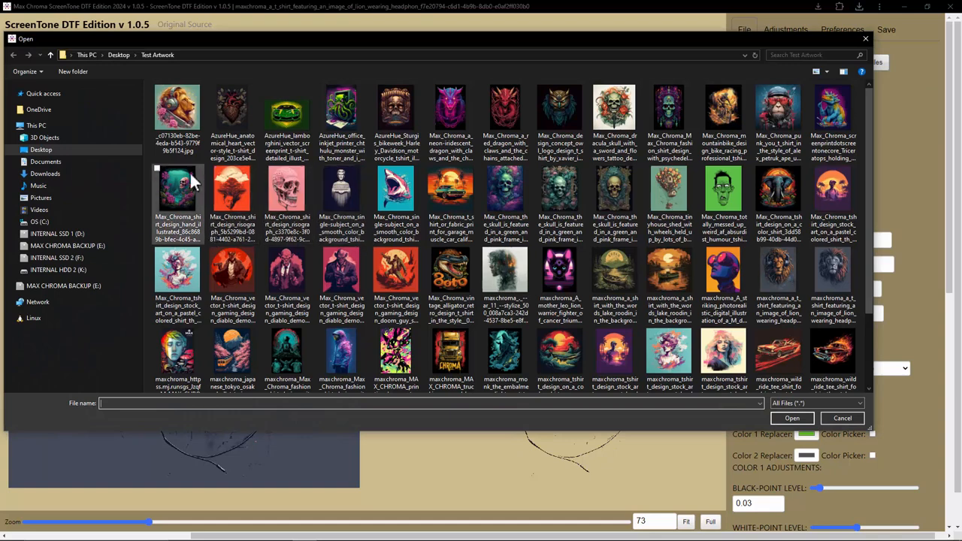
pyautogui.click(185, 127)
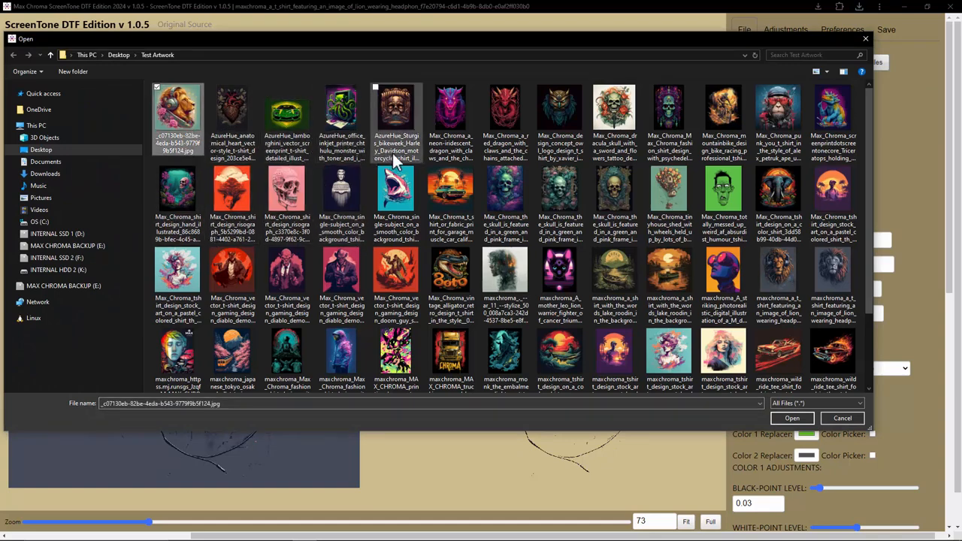
pyautogui.keyDown('ctrl'); pyautogui.click(242, 126); pyautogui.keyUp('ctrl')
pyautogui.keyDown('ctrl'); pyautogui.click(451, 109); pyautogui.keyUp('ctrl')
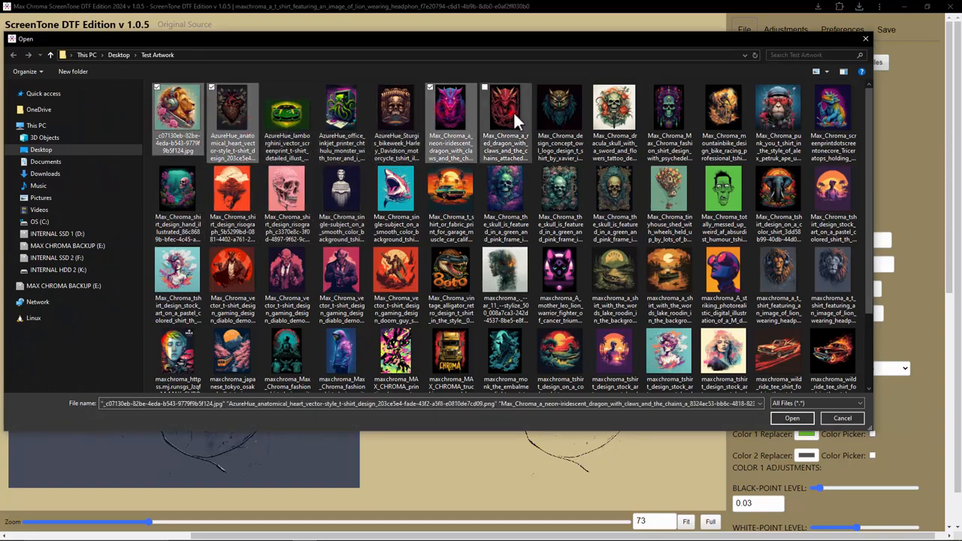
pyautogui.keyDown('ctrl'); pyautogui.click(507, 111); pyautogui.keyUp('ctrl')
pyautogui.keyDown('ctrl'); pyautogui.click(564, 117); pyautogui.keyUp('ctrl')
pyautogui.keyDown('ctrl'); pyautogui.click(673, 113); pyautogui.keyUp('ctrl')
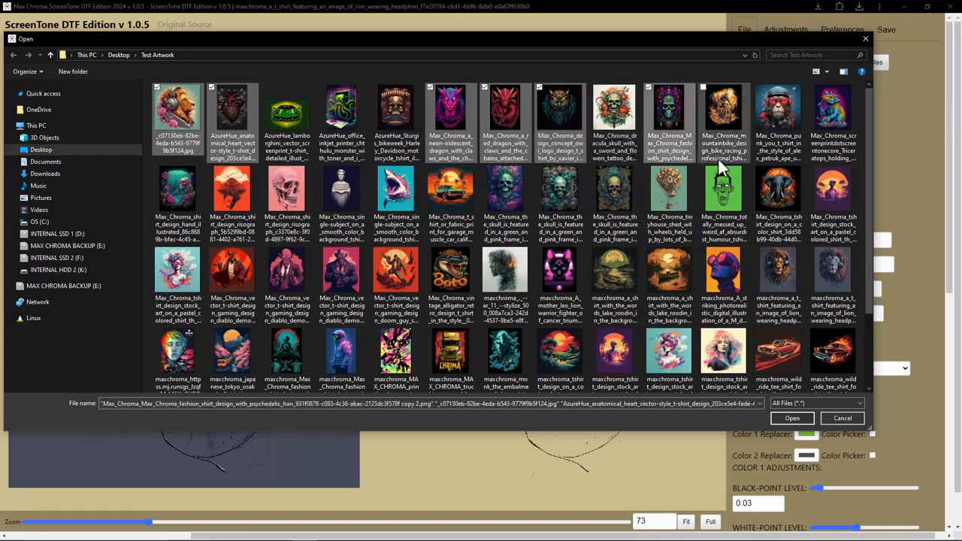
pyautogui.keyDown('ctrl'); pyautogui.click(670, 195); pyautogui.keyUp('ctrl')
pyautogui.keyDown('ctrl'); pyautogui.click(399, 194); pyautogui.keyUp('ctrl')
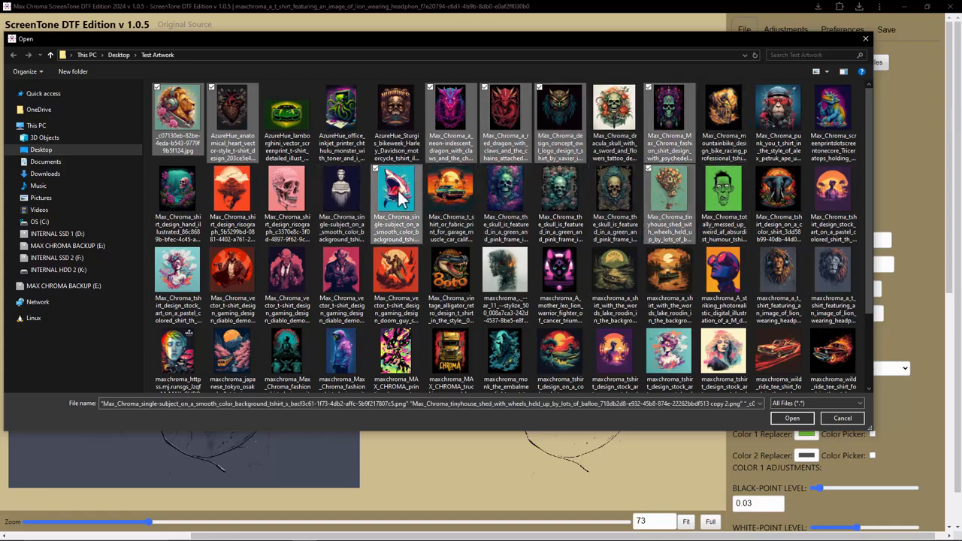
pyautogui.click(784, 418)
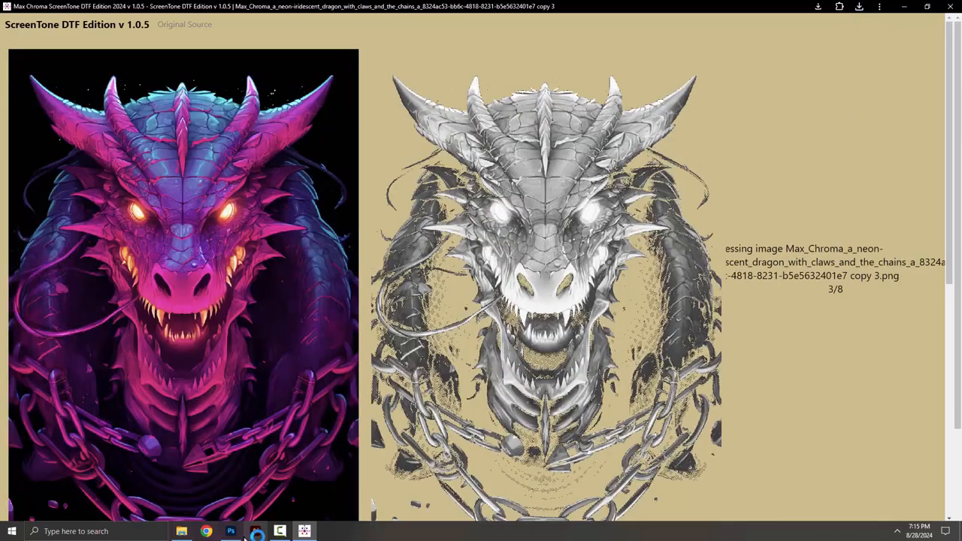
# Step: Switch the DTF color replacement mode to Auto-Color(Alpha) into Original for the tiny-house balloon artwork
pyautogui.click(182, 531)
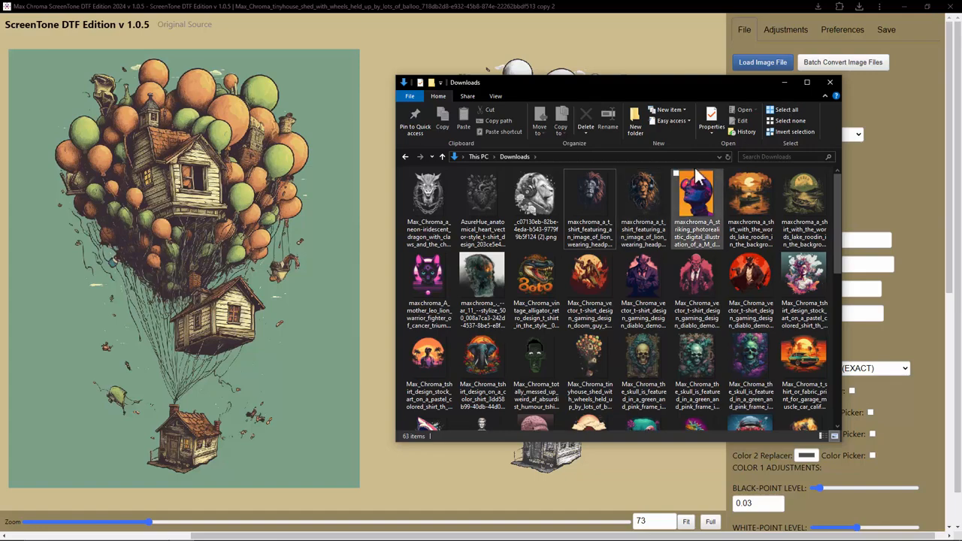
pyautogui.click(830, 82)
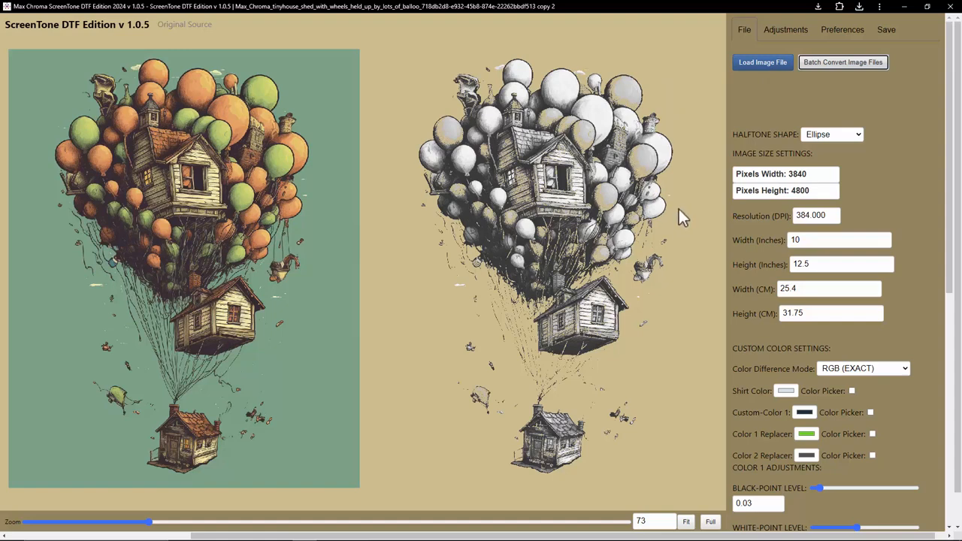
pyautogui.scroll(-6, 857, 345)
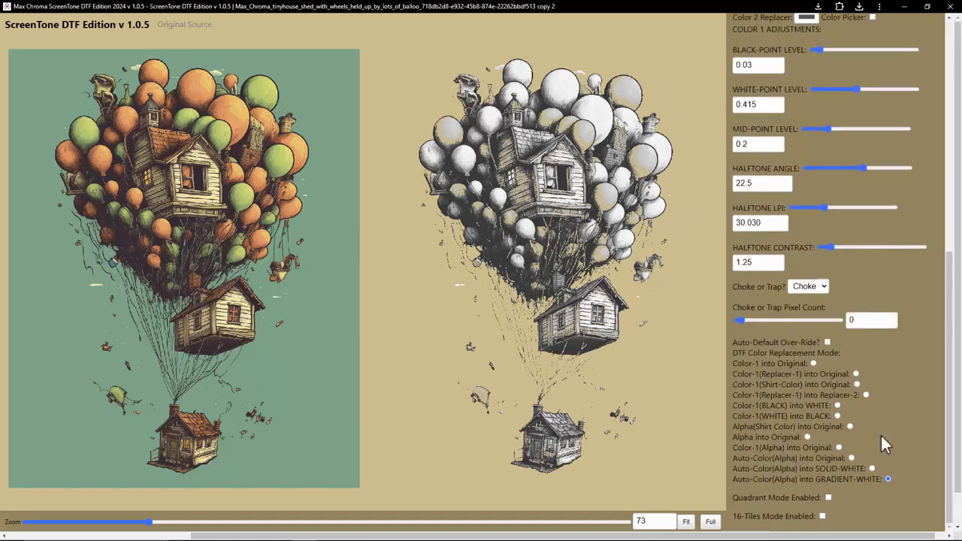
pyautogui.click(851, 459)
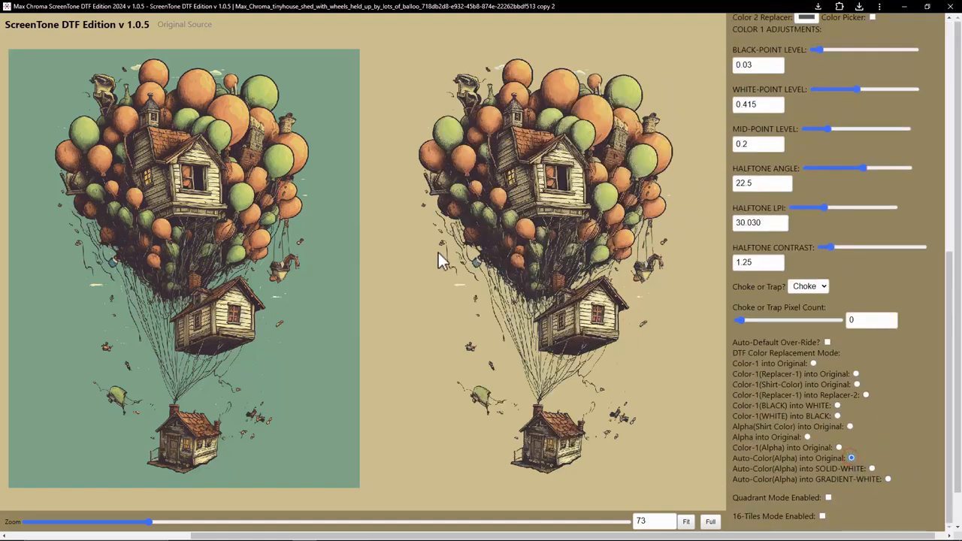
# Step: Set the black-point level to 0.056 and the white-point level to 0.205
pyautogui.scroll(3, 810, 272)
pyautogui.moveTo(820, 249)
pyautogui.mouseDown()
pyautogui.moveTo(832, 249)
pyautogui.moveTo(801, 249)
pyautogui.moveTo(823, 251)
pyautogui.mouseUp()
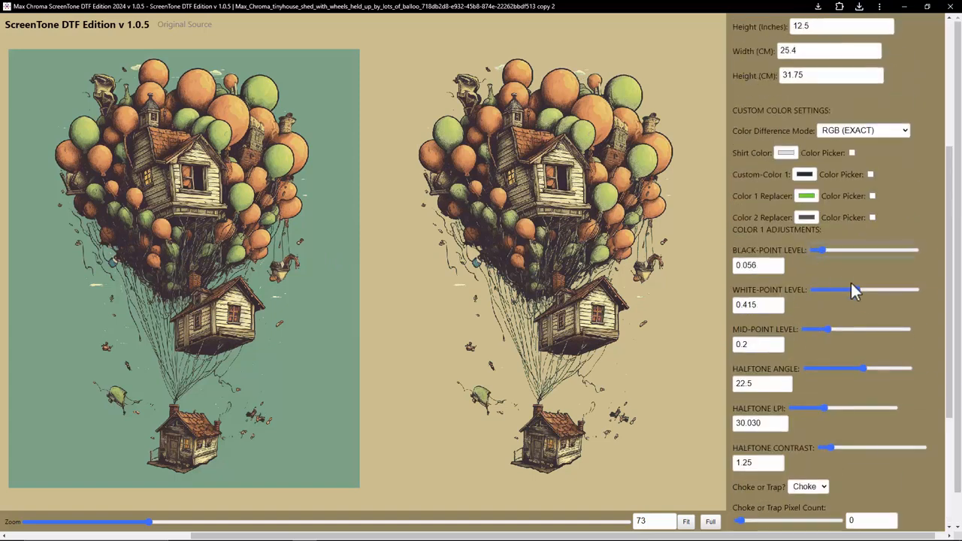
pyautogui.moveTo(858, 289); pyautogui.dragTo(831, 298)
pyautogui.moveTo(827, 293); pyautogui.dragTo(836, 293)
# Step: Select Color-1(Shirt-Color) into Original mode and pick Custom-Color 1 from the original artwork's teal background
pyautogui.scroll(-3, 793, 338)
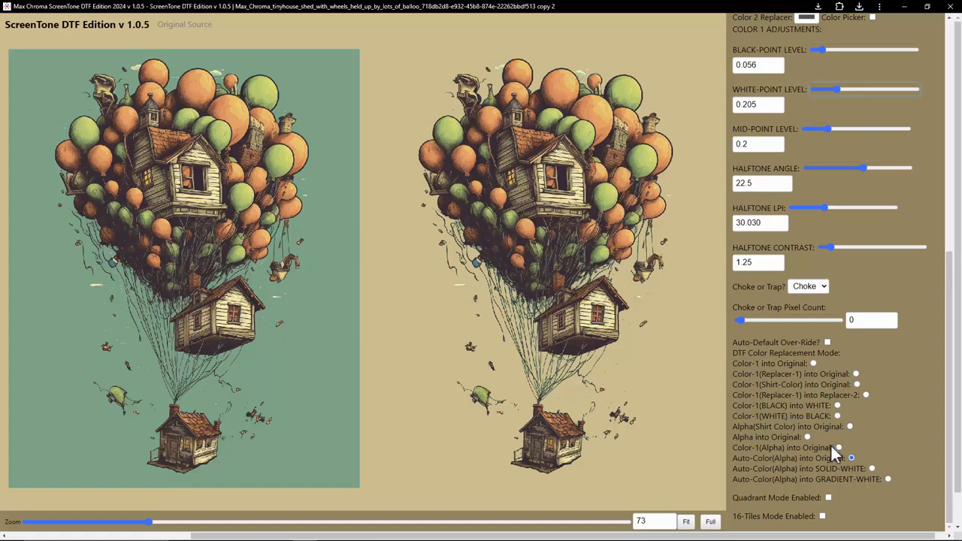
pyautogui.click(857, 385)
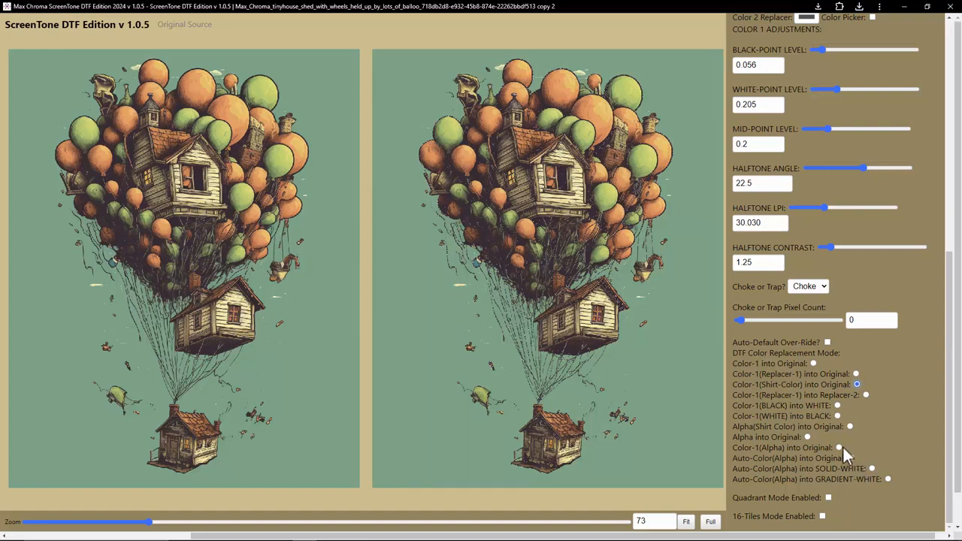
pyautogui.scroll(5, 819, 391)
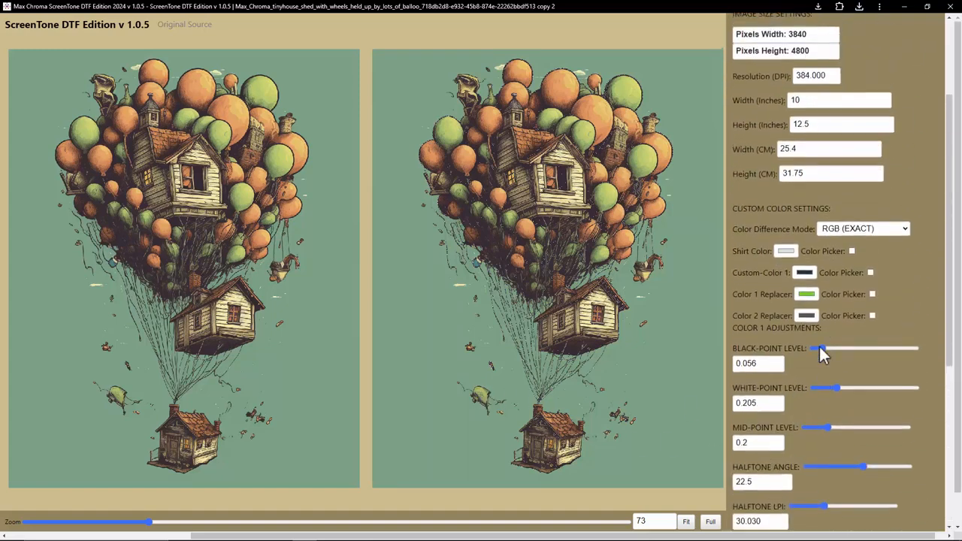
pyautogui.click(871, 325)
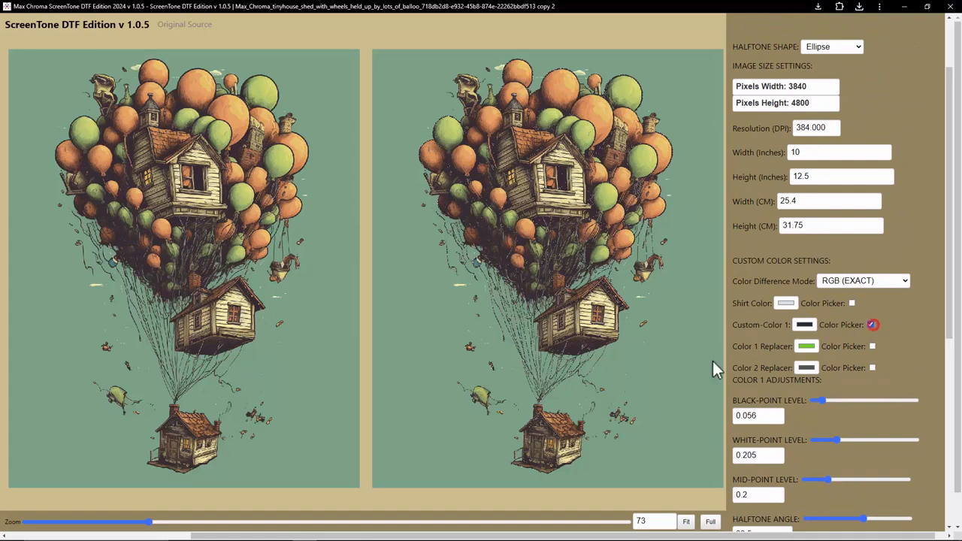
pyautogui.click(31, 463)
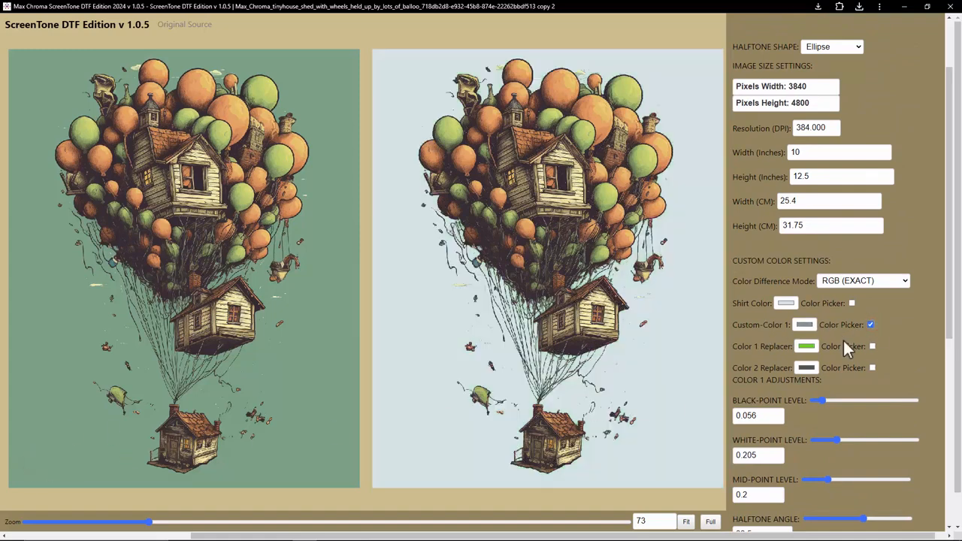
# Step: Set the shirt color to a dark slate blue, RGB 64, 79, 89
pyautogui.click(786, 303)
pyautogui.moveTo(797, 338)
pyautogui.mouseDown()
pyautogui.moveTo(837, 340)
pyautogui.moveTo(793, 359)
pyautogui.moveTo(797, 369)
pyautogui.moveTo(810, 351)
pyautogui.moveTo(794, 352)
pyautogui.mouseUp()
pyautogui.click(841, 390)
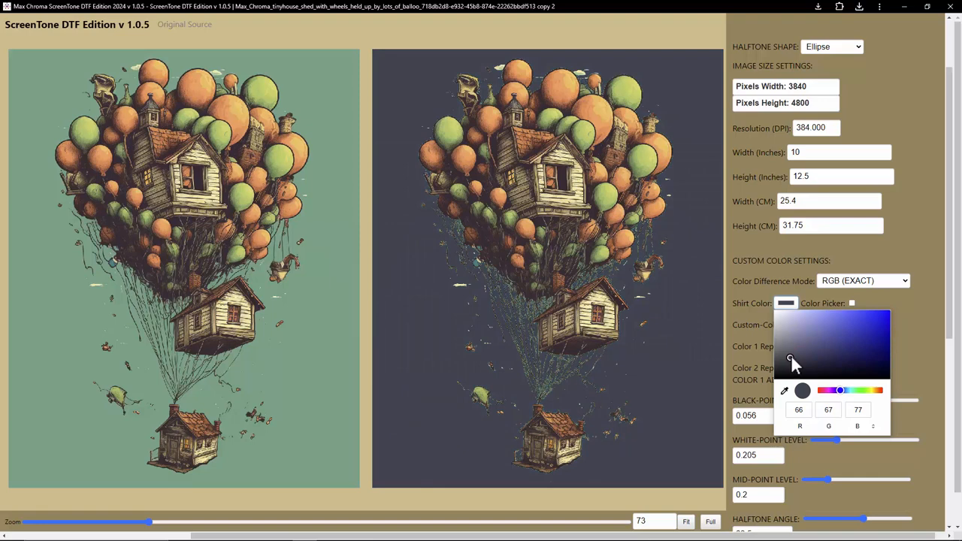
pyautogui.moveTo(840, 391); pyautogui.dragTo(846, 390)
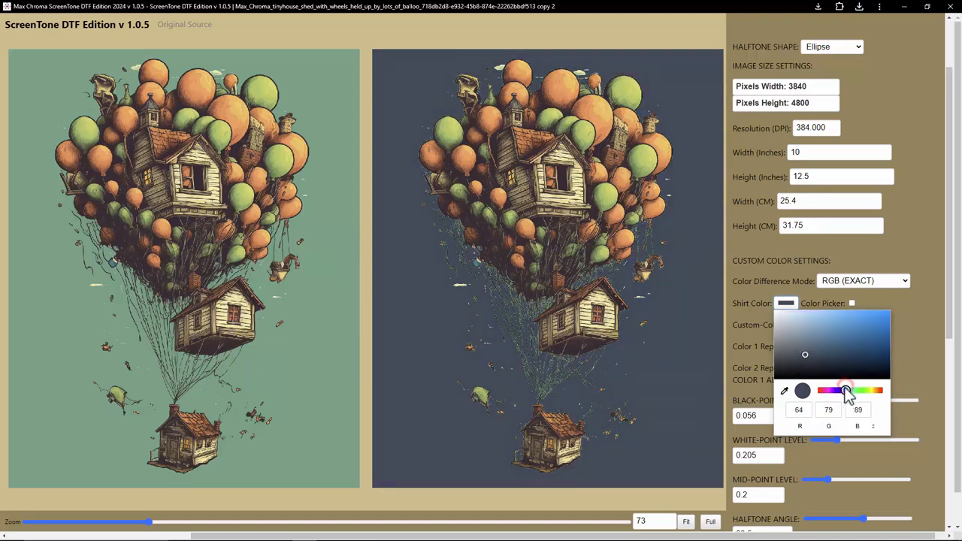
pyautogui.click(664, 489)
# Step: Zoom into the preview and raise the black-point level to 0.135
pyautogui.scroll(-3, 795, 372)
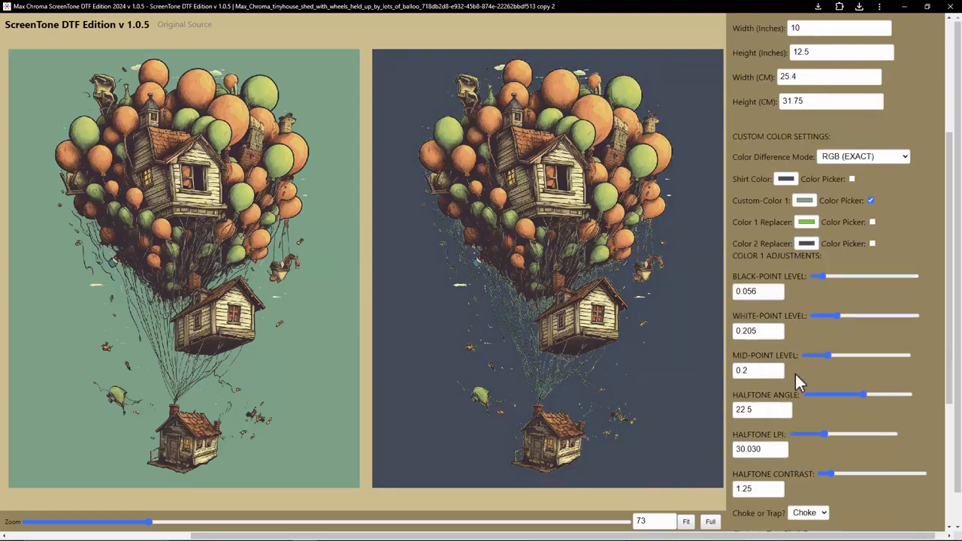
pyautogui.click(281, 521)
pyautogui.moveTo(297, 521); pyautogui.dragTo(744, 536)
pyautogui.scroll(-6, 567, 427)
pyautogui.scroll(-3, 567, 424)
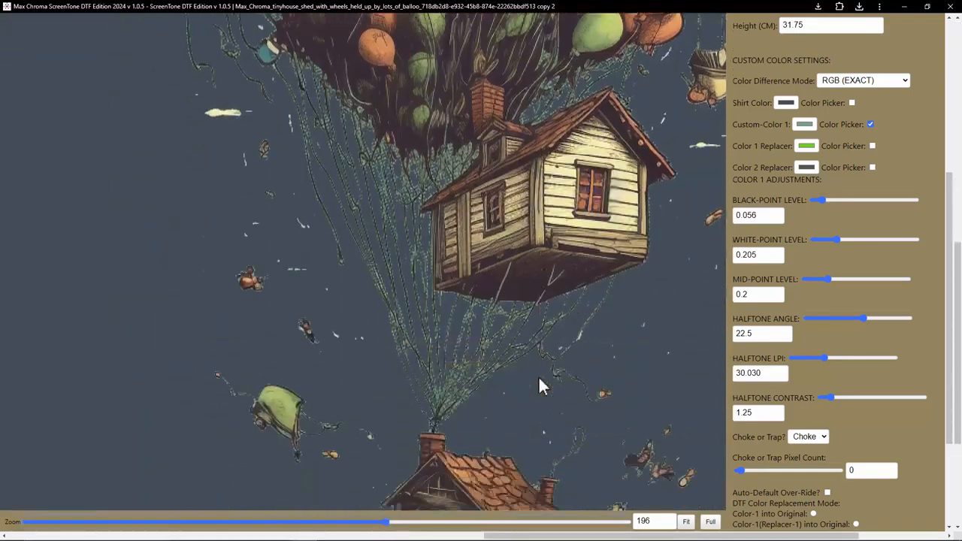
pyautogui.moveTo(822, 200); pyautogui.dragTo(831, 200)
# Step: Raise the white-point level to 0.399 while zooming the preview back out
pyautogui.moveTo(387, 521); pyautogui.dragTo(280, 521)
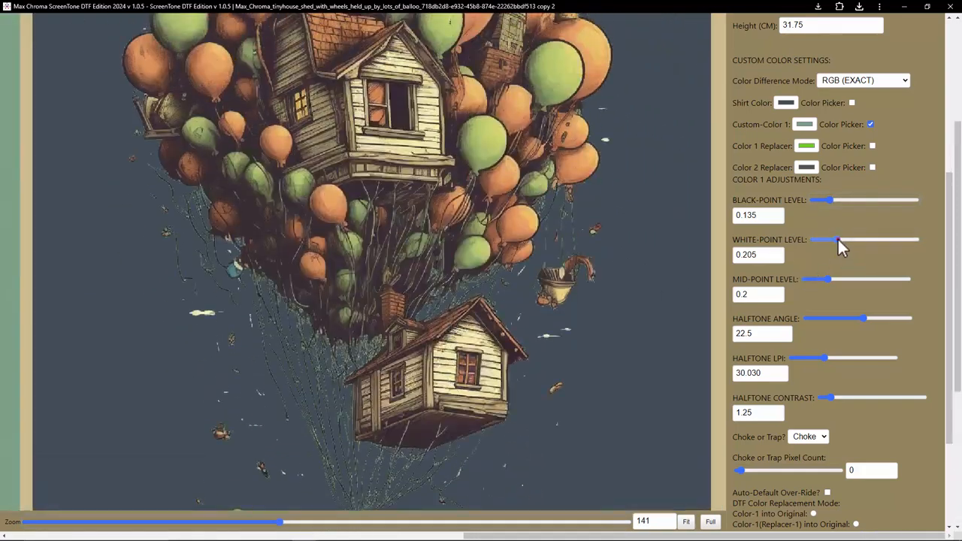
pyautogui.moveTo(838, 239); pyautogui.dragTo(845, 239)
pyautogui.moveTo(282, 521); pyautogui.dragTo(197, 526)
pyautogui.scroll(3, 580, 380)
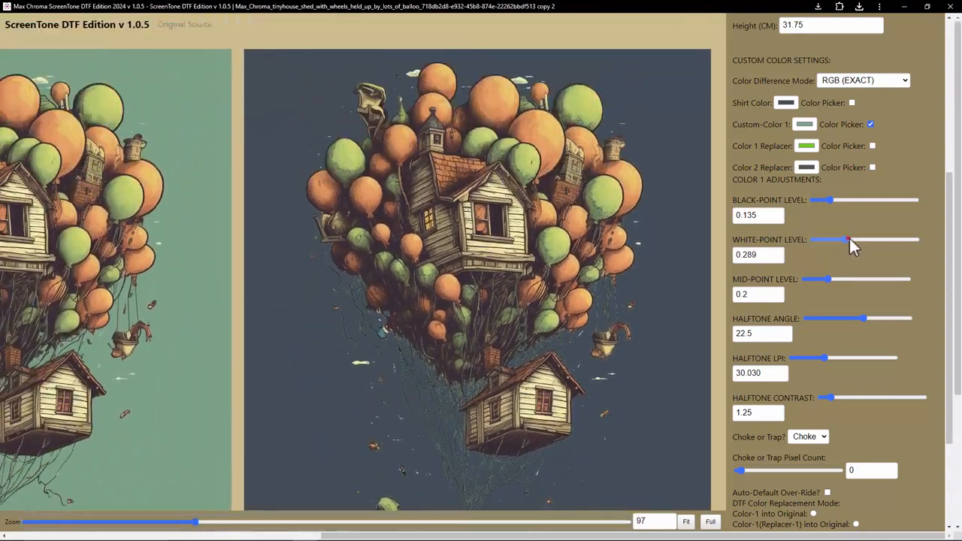
pyautogui.moveTo(849, 239); pyautogui.dragTo(855, 239)
pyautogui.moveTo(197, 521); pyautogui.dragTo(161, 521)
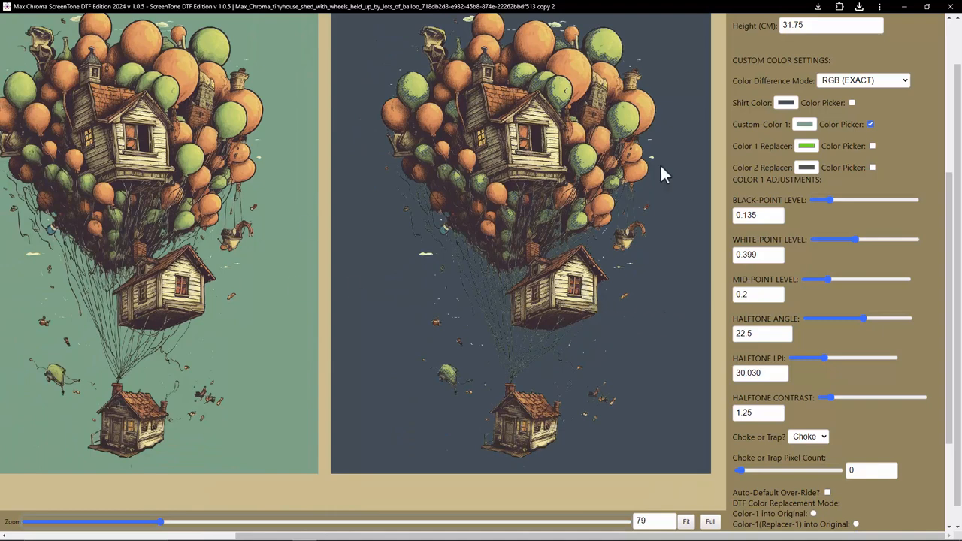
# Step: Minimize the ScreenTone window and switch to Photoshop
pyautogui.click(946, 7)
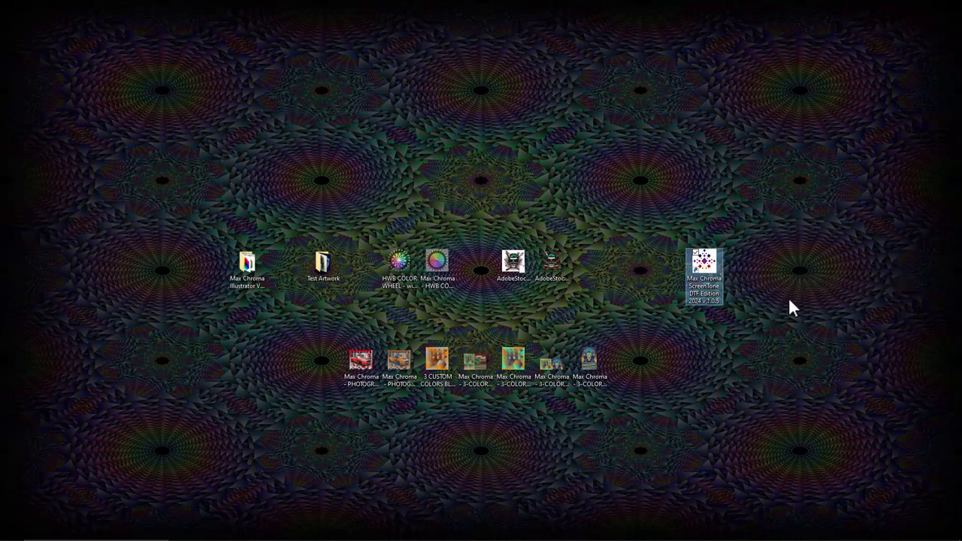
pyautogui.moveTo(230, 534)
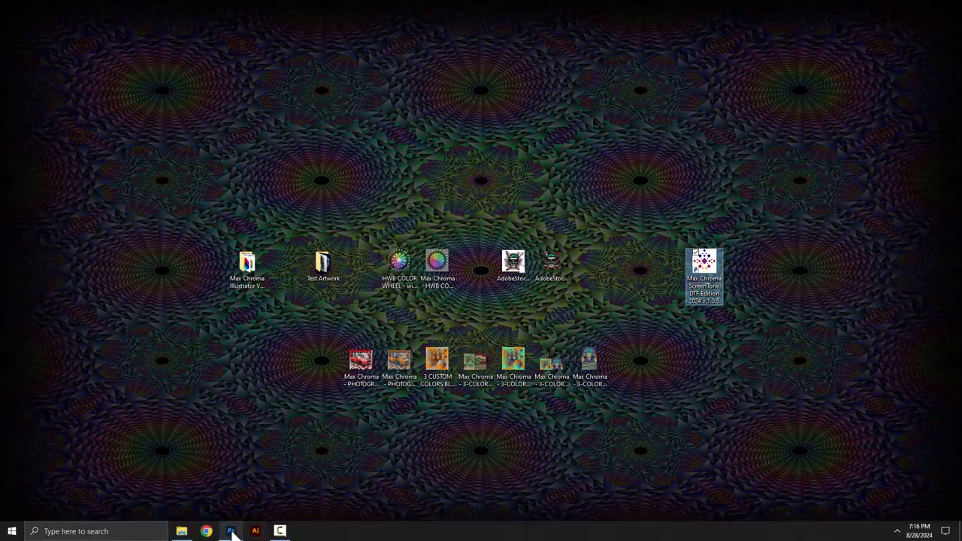
pyautogui.click(208, 532)
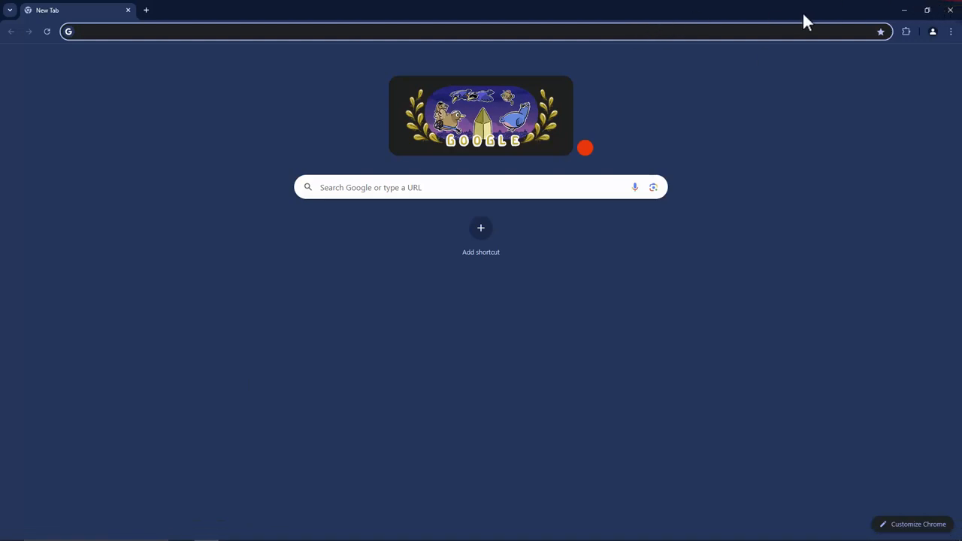
pyautogui.click(904, 11)
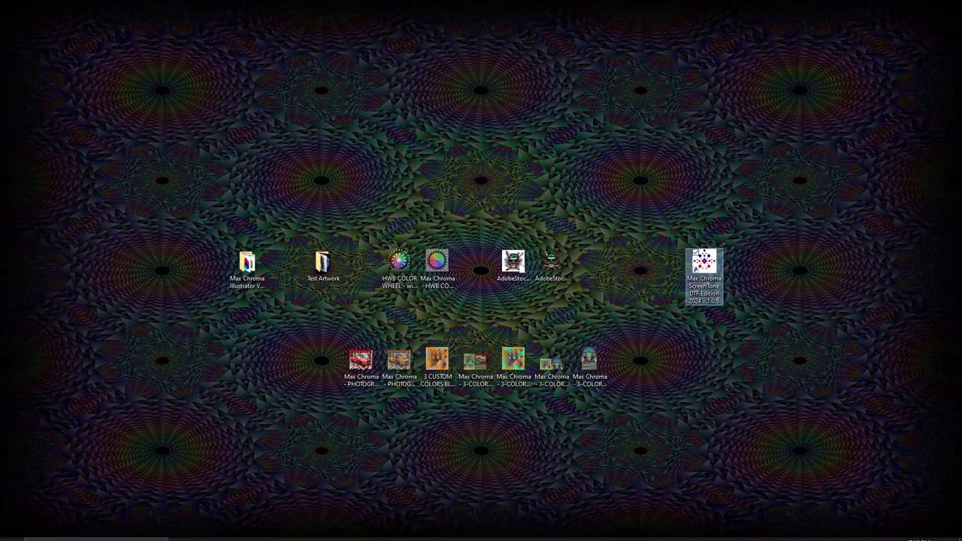
pyautogui.click(230, 531)
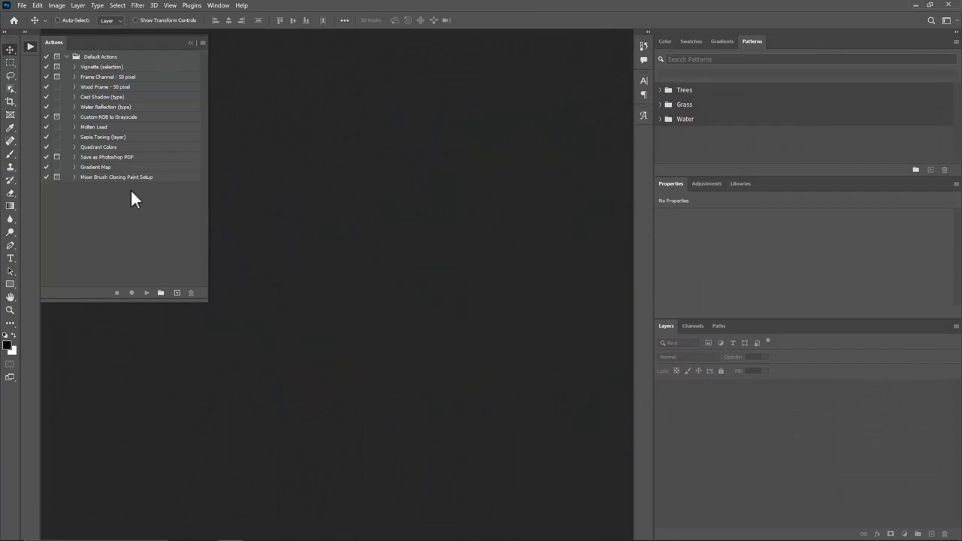
pyautogui.click(112, 59)
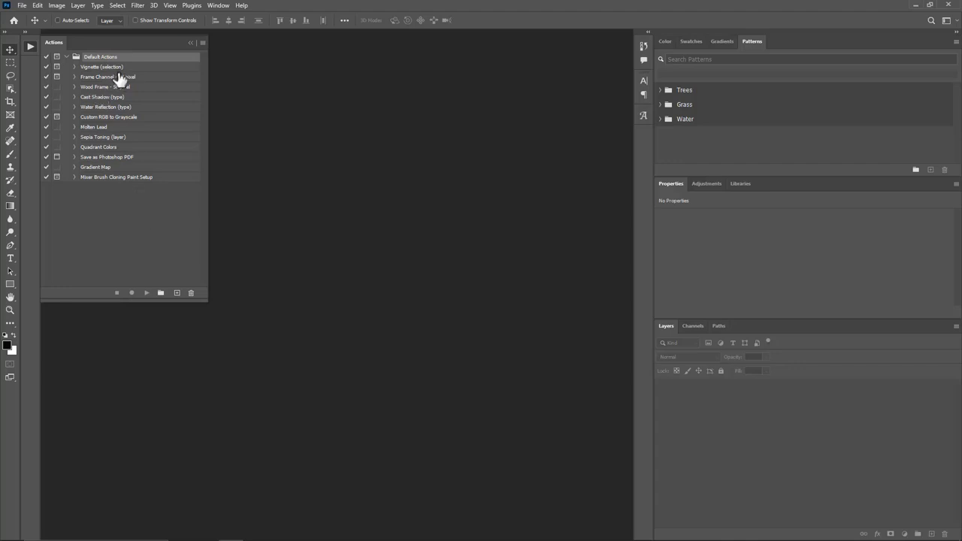
pyautogui.click(174, 261)
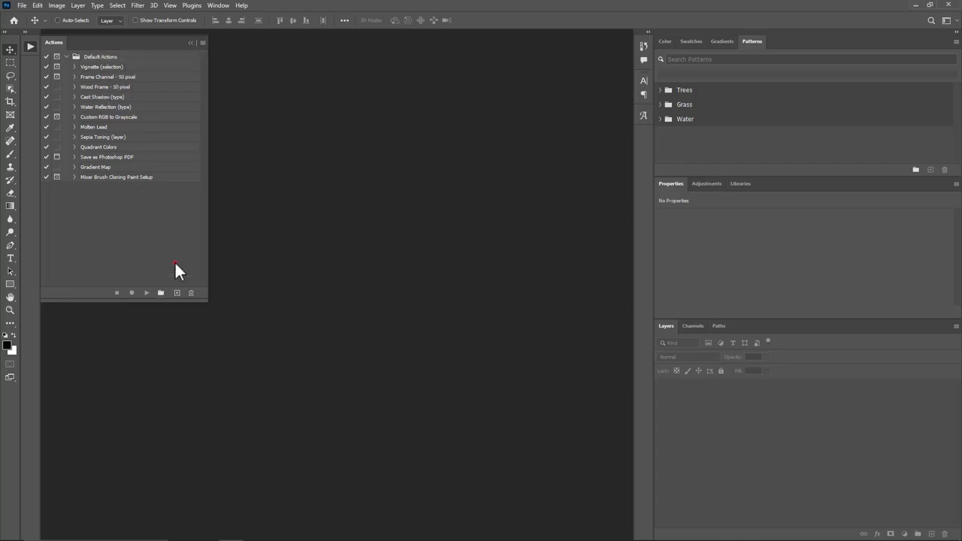
pyautogui.click(120, 57)
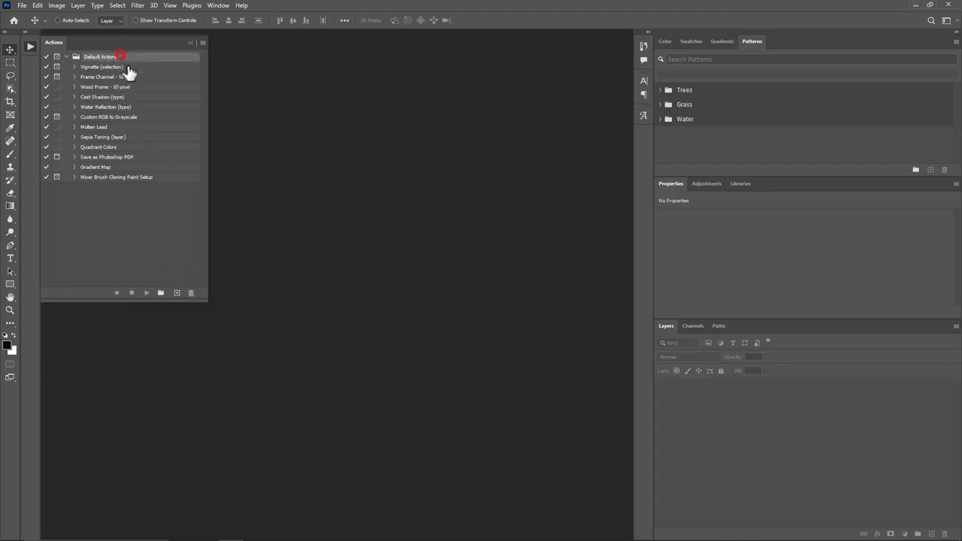
pyautogui.click(191, 293)
pyautogui.click(502, 201)
pyautogui.click(191, 293)
pyautogui.click(499, 202)
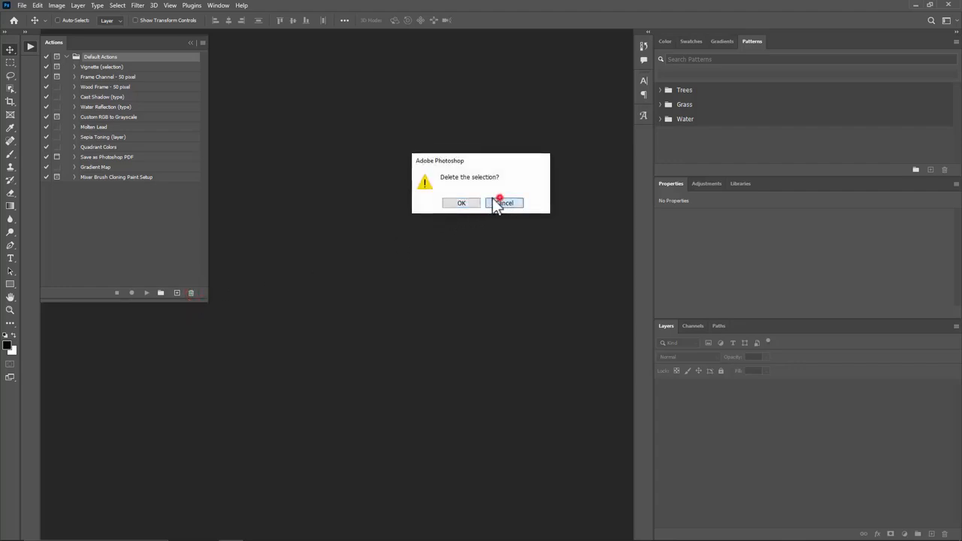
# Step: Reopen the Actions panel as a floating panel in the workspace
pyautogui.click(31, 47)
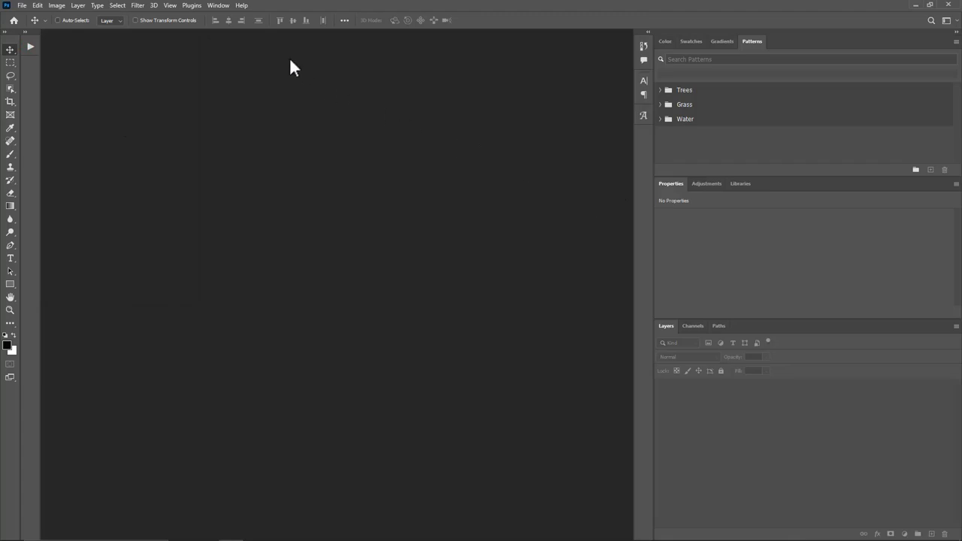
pyautogui.click(221, 7)
pyautogui.click(221, 72)
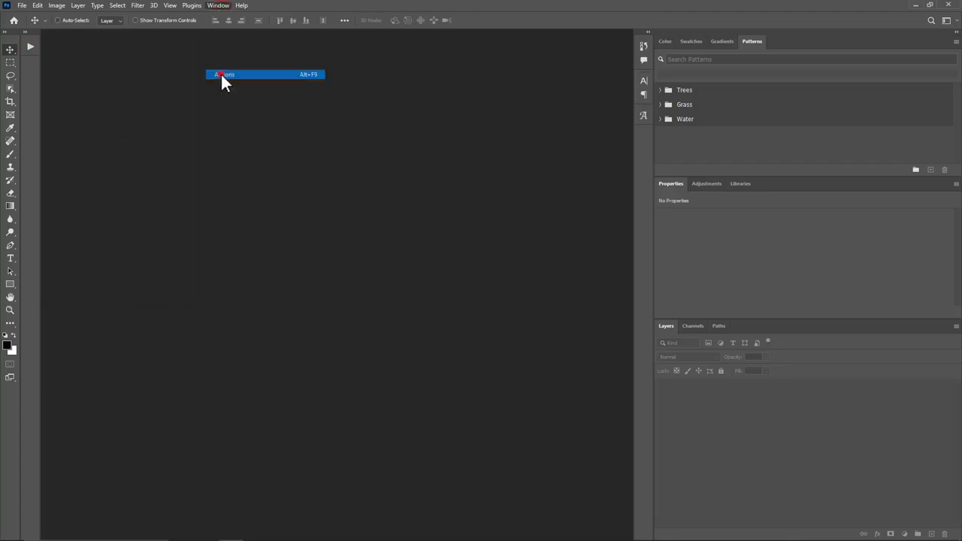
pyautogui.moveTo(51, 45); pyautogui.dragTo(120, 81)
# Step: Try Button Mode in the Actions panel, widening and narrowing it, then turn Button Mode off
pyautogui.click(262, 78)
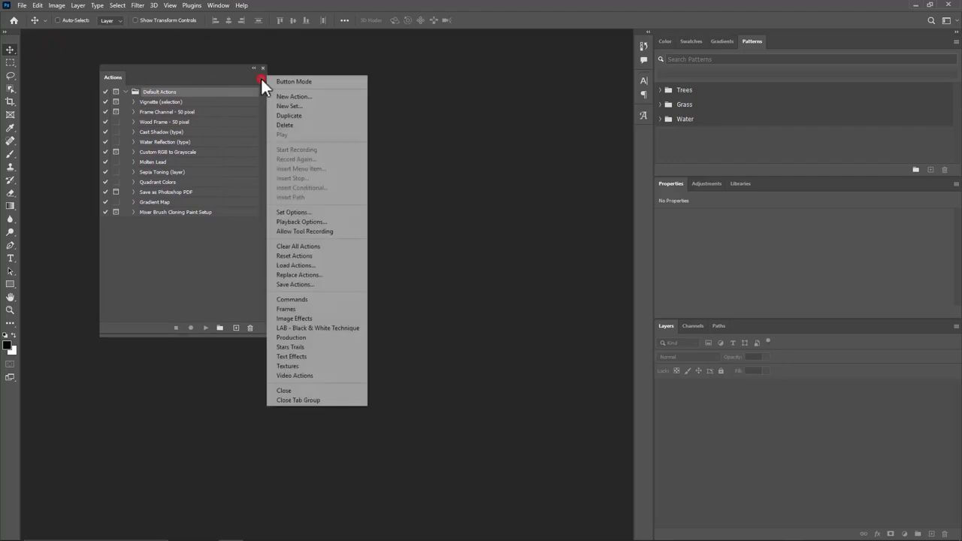
pyautogui.click(277, 81)
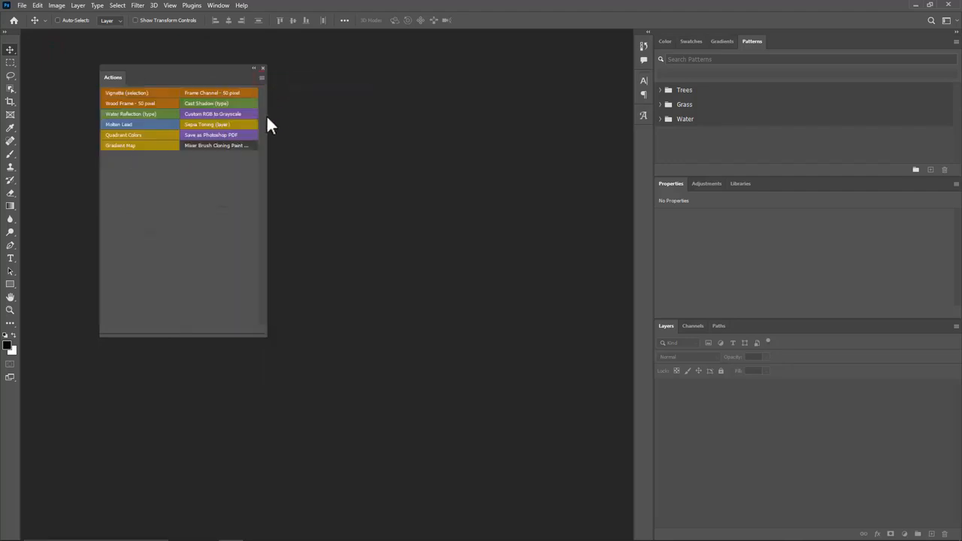
pyautogui.moveTo(267, 115); pyautogui.dragTo(514, 134)
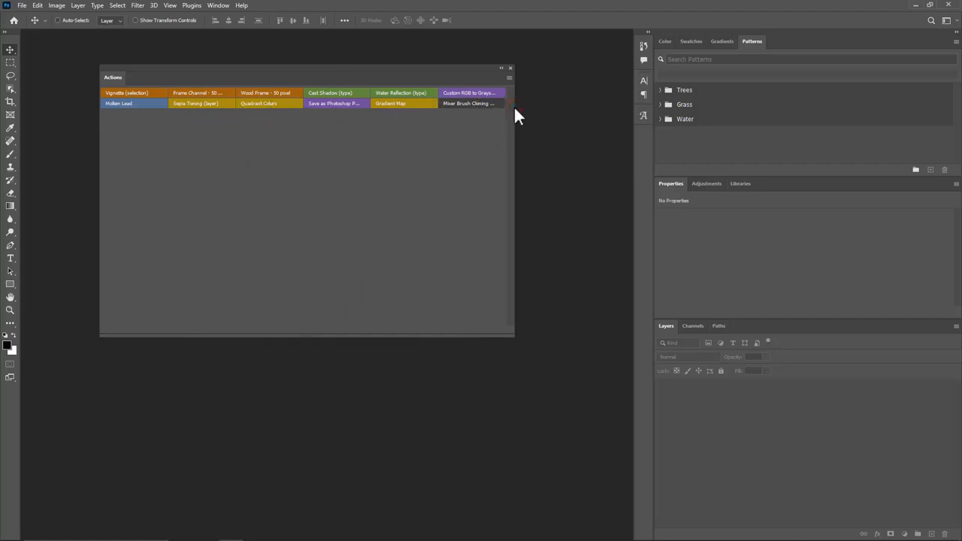
pyautogui.moveTo(514, 116); pyautogui.dragTo(215, 115)
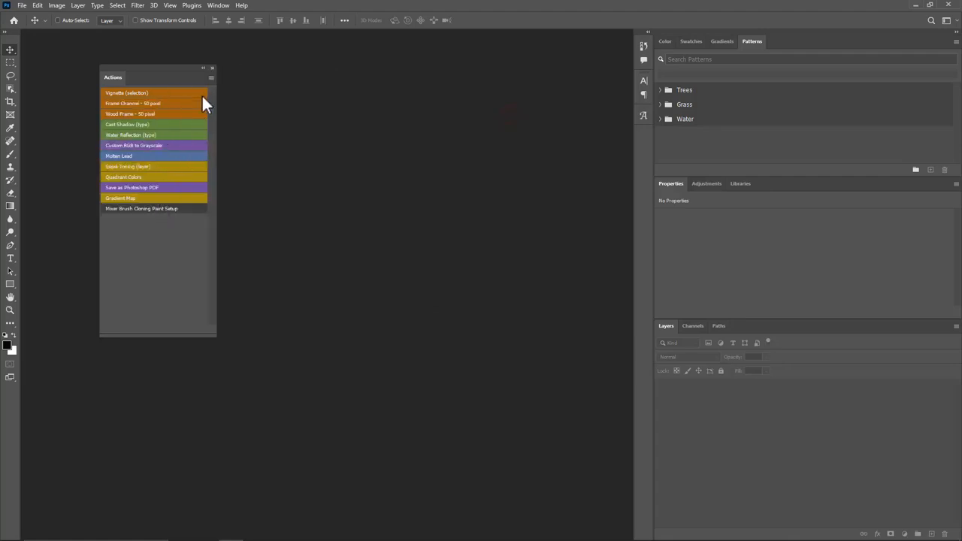
pyautogui.click(211, 78)
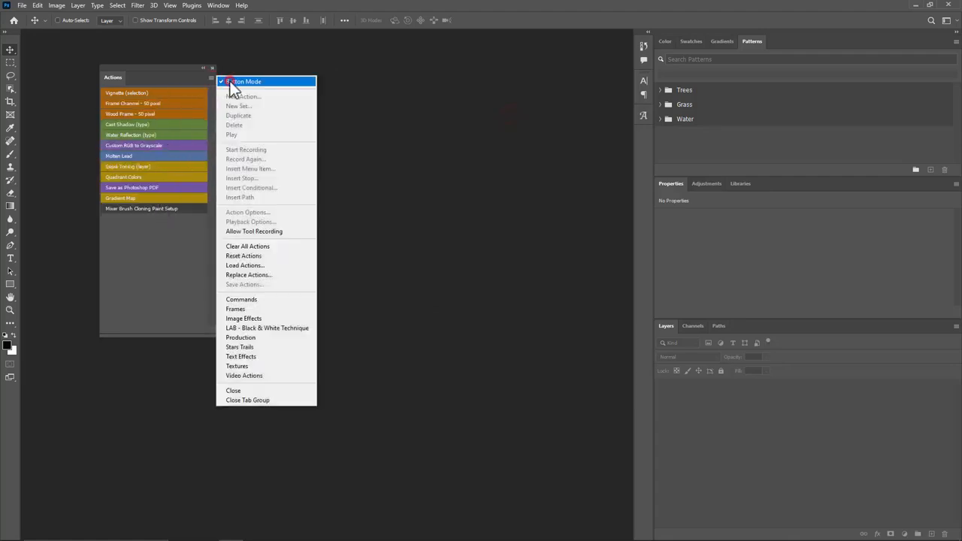
pyautogui.click(231, 83)
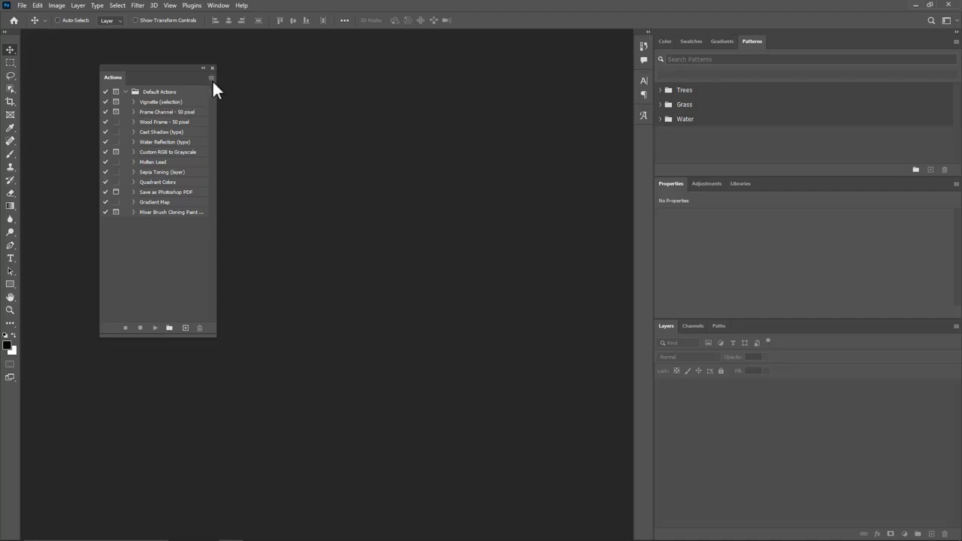
# Step: Delete the Default Actions set from the floating Actions panel
pyautogui.moveTo(218, 94); pyautogui.dragTo(269, 97)
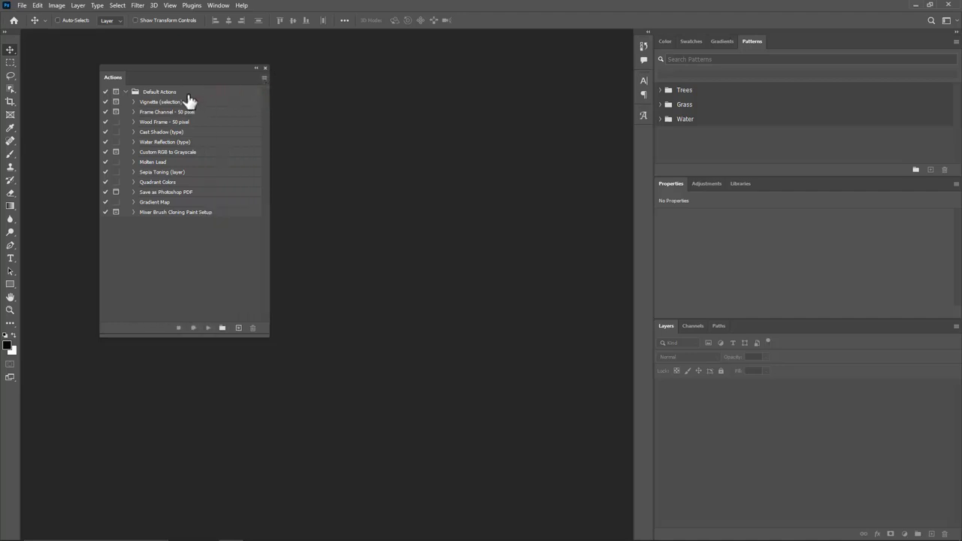
pyautogui.click(188, 96)
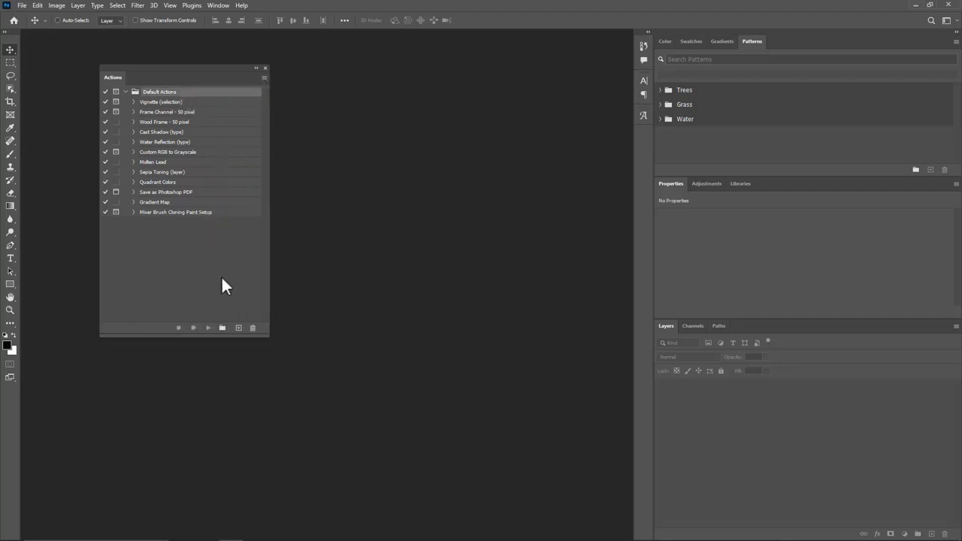
pyautogui.click(252, 328)
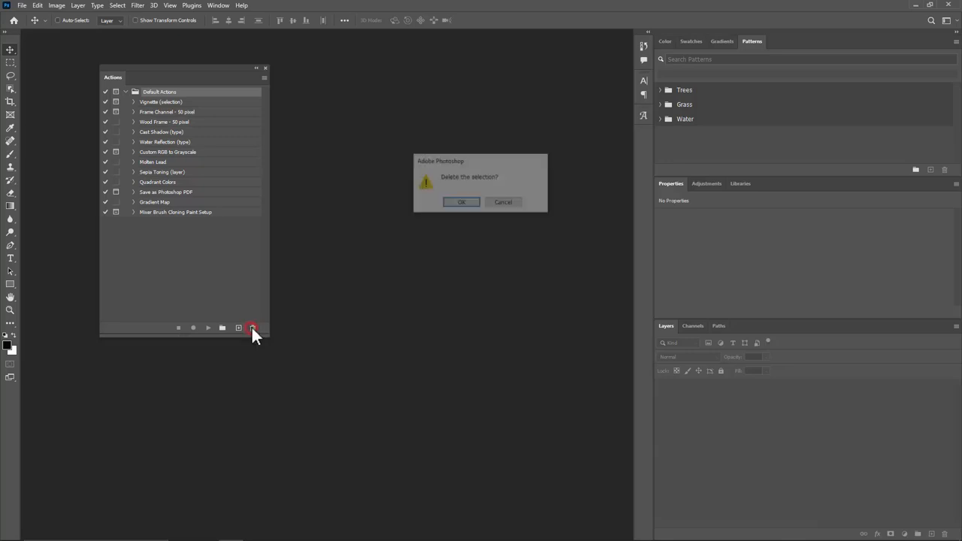
pyautogui.click(460, 202)
pyautogui.moveTo(104, 83); pyautogui.dragTo(57, 87)
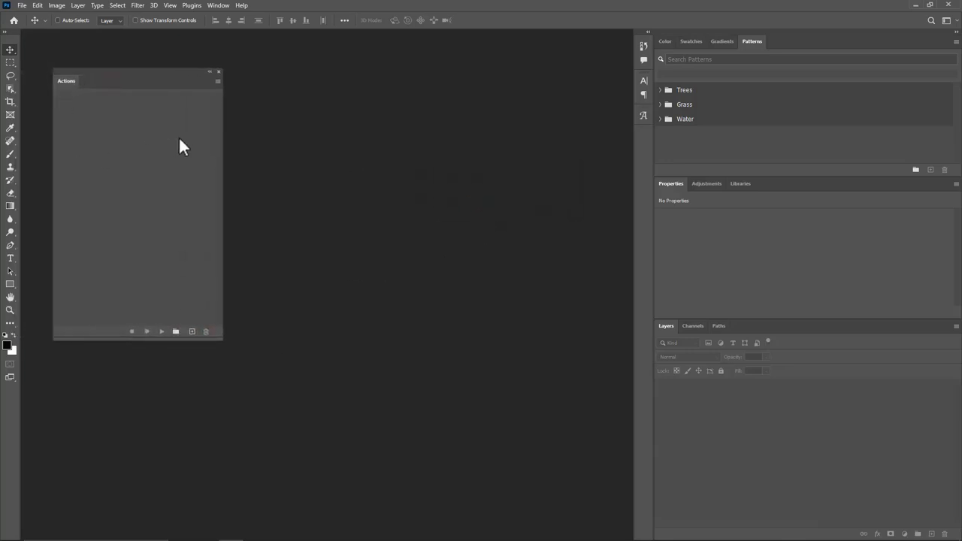
# Step: Reopen the Patterns panel as a floating panel and enlarge it beside the Actions panel
pyautogui.click(218, 6)
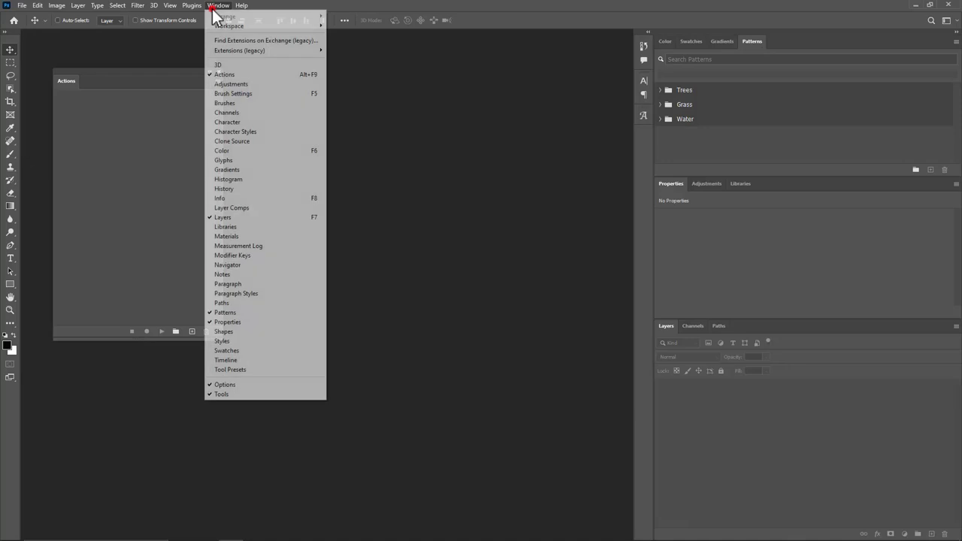
pyautogui.click(225, 309)
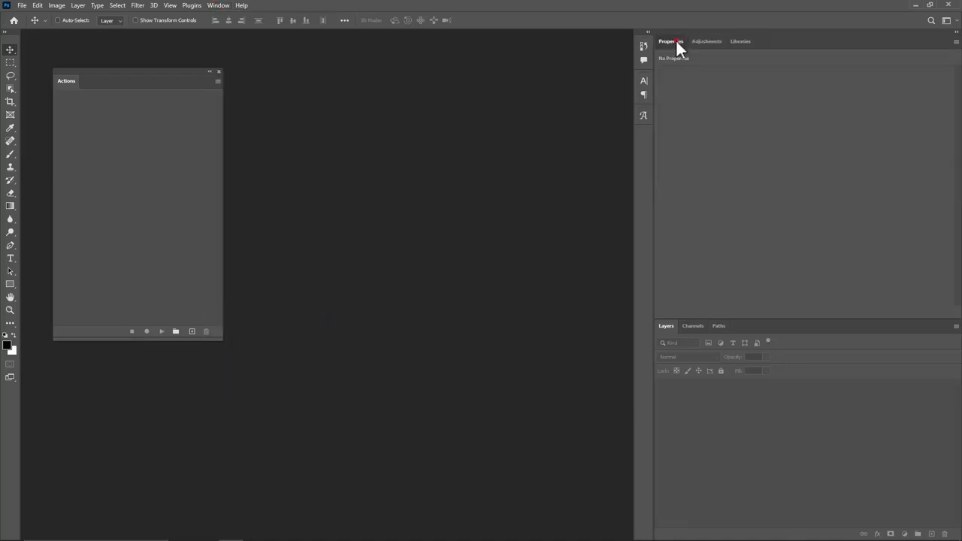
pyautogui.click(220, 6)
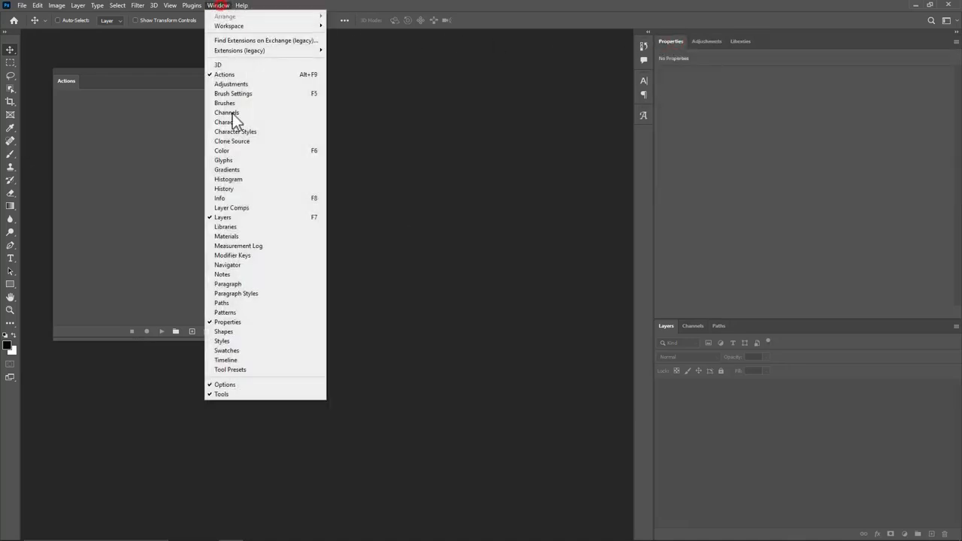
pyautogui.click(219, 312)
pyautogui.moveTo(753, 41); pyautogui.dragTo(430, 124)
pyautogui.moveTo(440, 178); pyautogui.dragTo(442, 181)
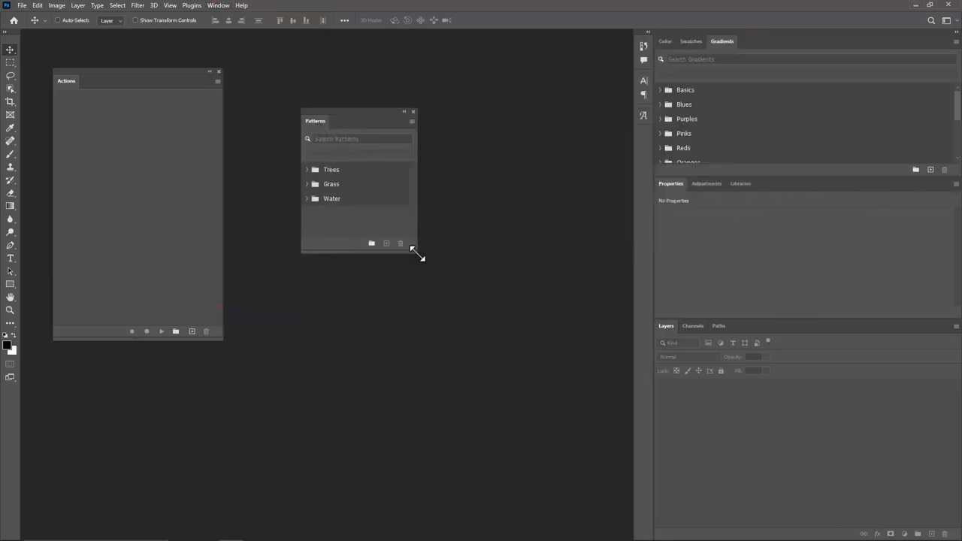
pyautogui.moveTo(416, 253); pyautogui.dragTo(489, 322)
pyautogui.moveTo(317, 123); pyautogui.dragTo(376, 94)
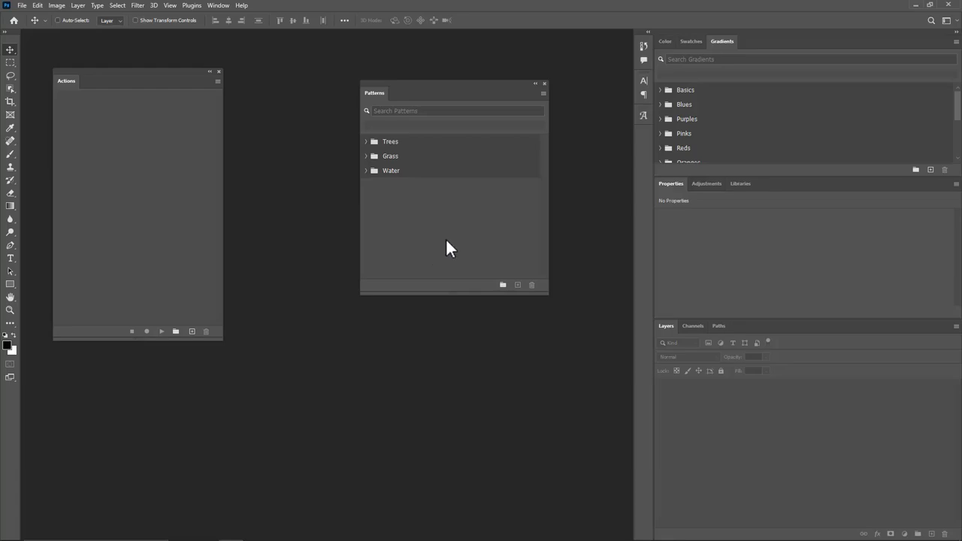
# Step: Open the Downloads folder and permanently delete all the downloaded artwork images
pyautogui.click(181, 535)
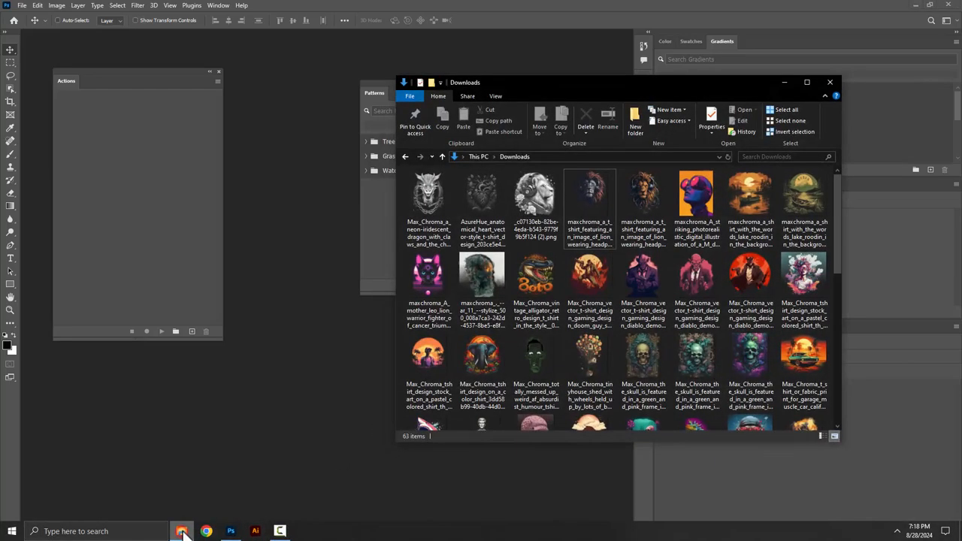
pyautogui.click(511, 156)
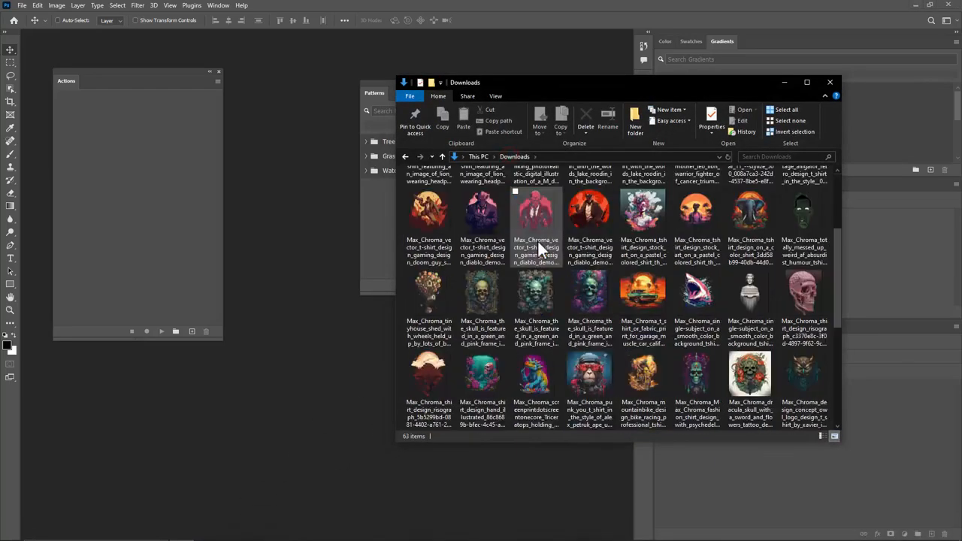
pyautogui.click(438, 201)
pyautogui.scroll(-5, 609, 291)
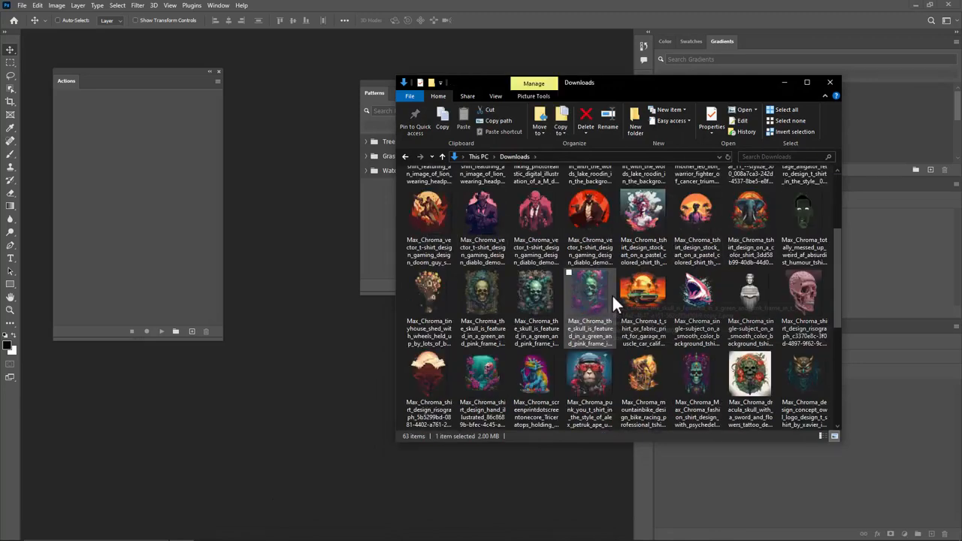
pyautogui.keyDown('shift'); pyautogui.click(593, 381); pyautogui.keyUp('shift')
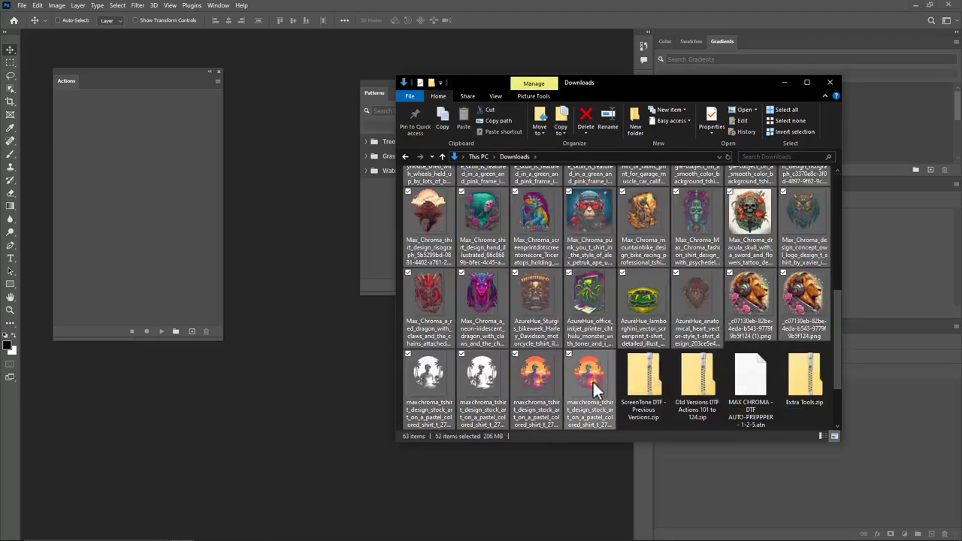
pyautogui.hotkey('shift', 'Delete')
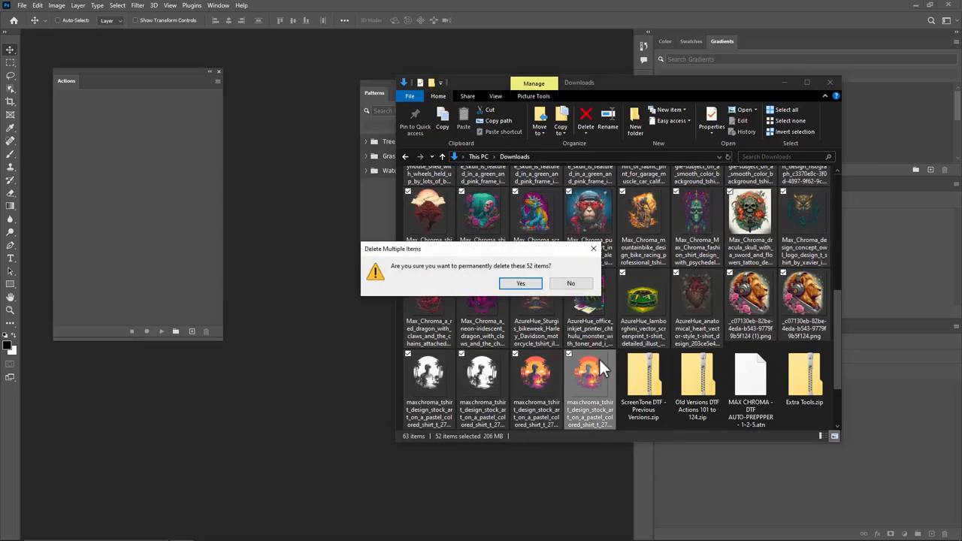
pyautogui.press('Return')
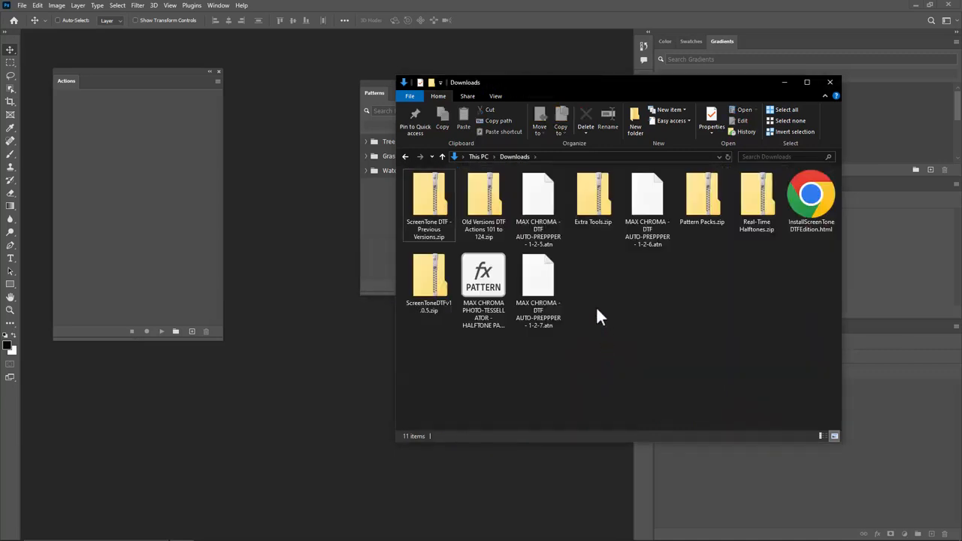
# Step: Switch the Downloads folder to Details view and narrow the Name column
pyautogui.rightClick(602, 267)
pyautogui.moveTo(562, 292)
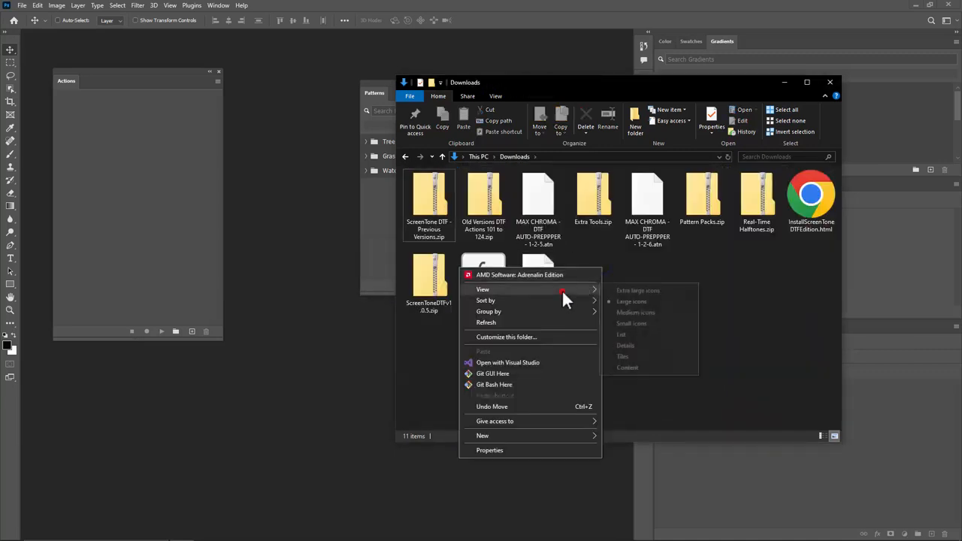
pyautogui.click(632, 345)
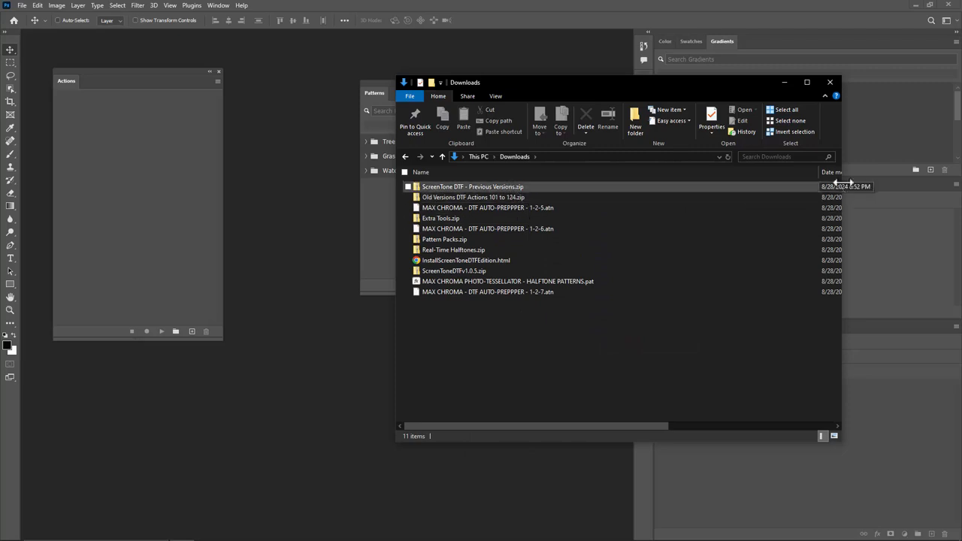
pyautogui.moveTo(820, 172); pyautogui.dragTo(687, 172)
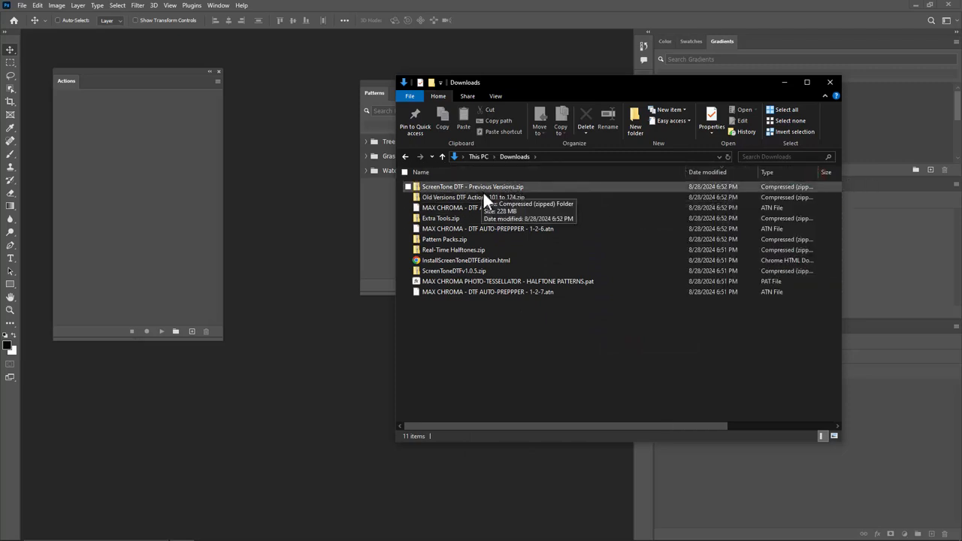
# Step: Open the MAX CHROMA - DTF AUTO-PREPPPER - 1-2-7.atn file from Downloads with Adobe Photoshop 2023 to load the action set
pyautogui.click(535, 293)
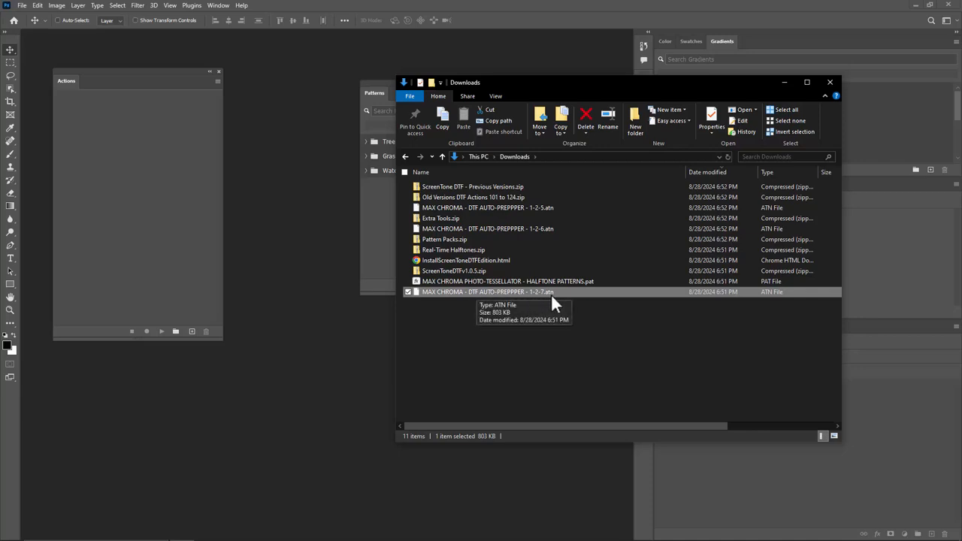
pyautogui.click(527, 317)
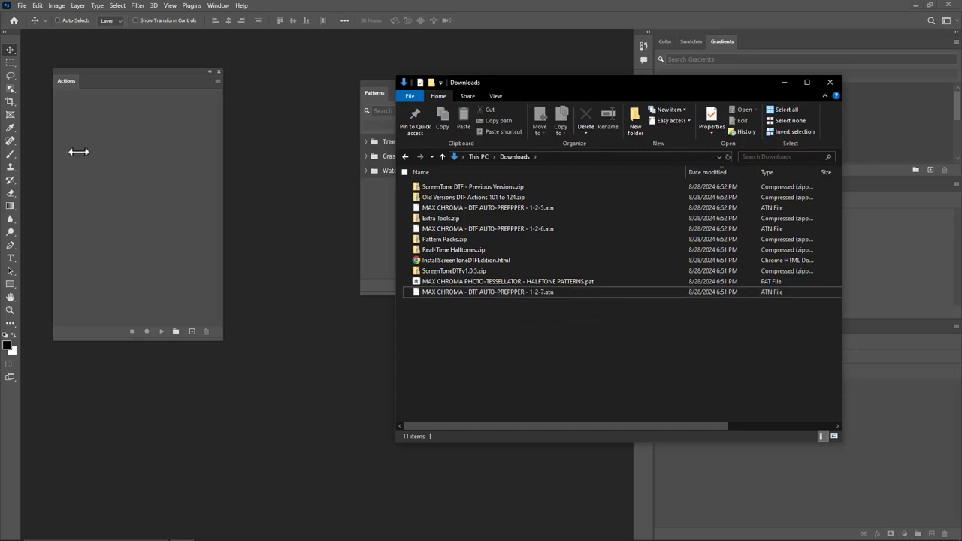
pyautogui.click(478, 292)
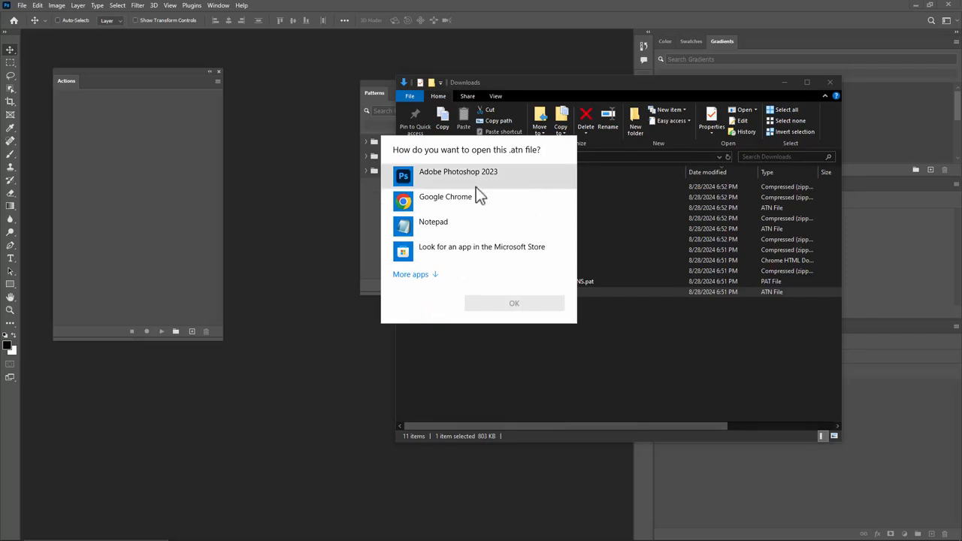
pyautogui.click(482, 179)
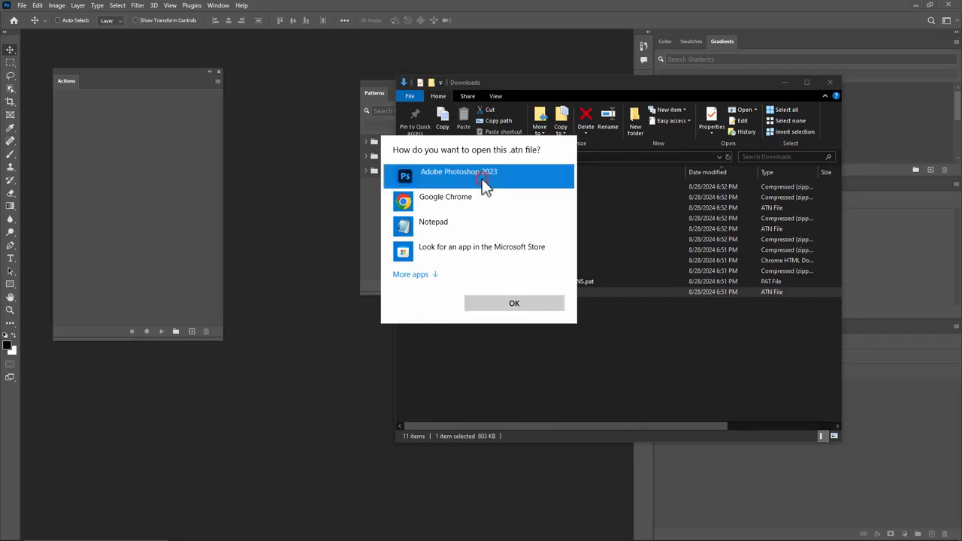
pyautogui.click(512, 304)
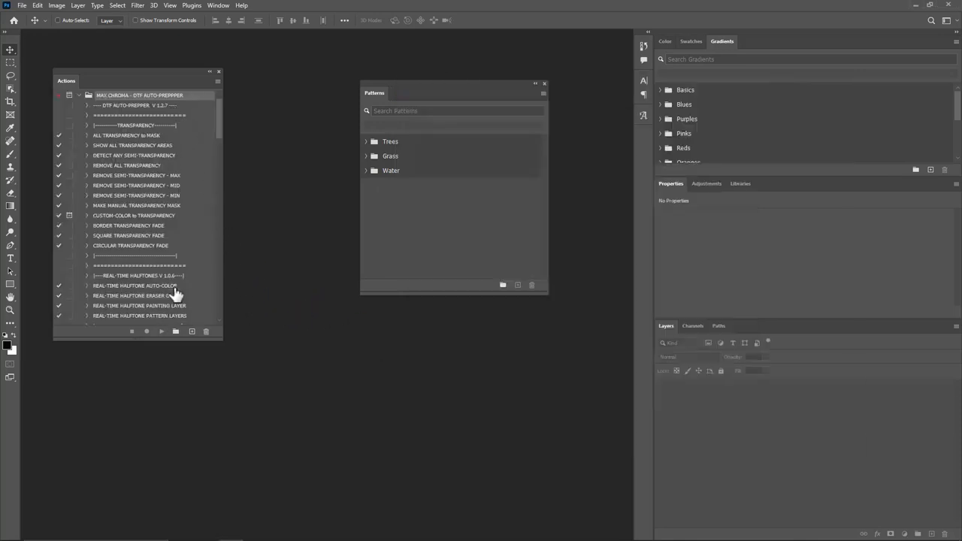
# Step: Delete the newly loaded DTF AUTO-PREPPPER action set from the Actions panel
pyautogui.scroll(-5, 177, 264)
pyautogui.scroll(5, 177, 266)
pyautogui.click(203, 333)
pyautogui.click(455, 201)
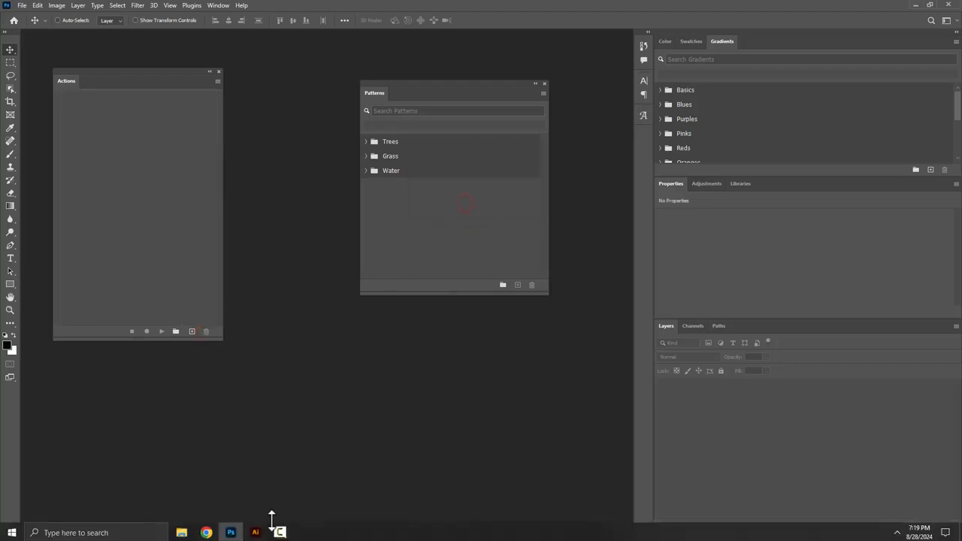
# Step: Drag the 1-2-7.atn file from the Downloads folder onto the Actions panel to load it
pyautogui.click(182, 531)
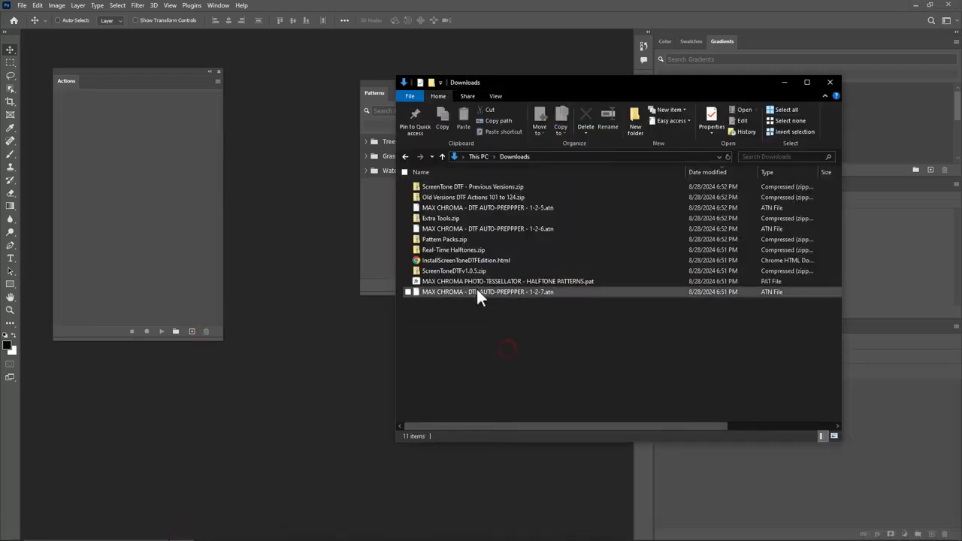
pyautogui.moveTo(500, 295); pyautogui.dragTo(129, 219)
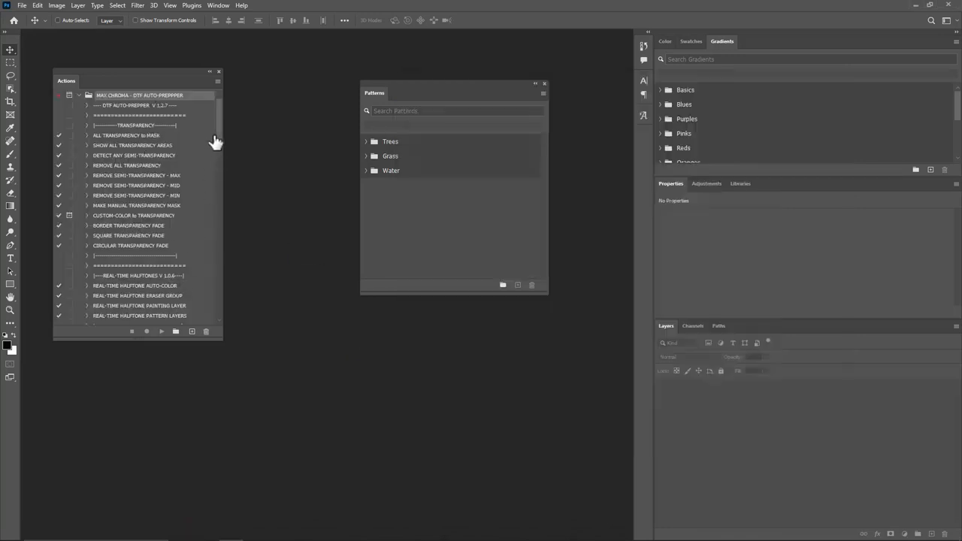
# Step: Delete the DTF AUTO-PREPPPER action set again from the Actions panel
pyautogui.moveTo(219, 113); pyautogui.dragTo(229, 93)
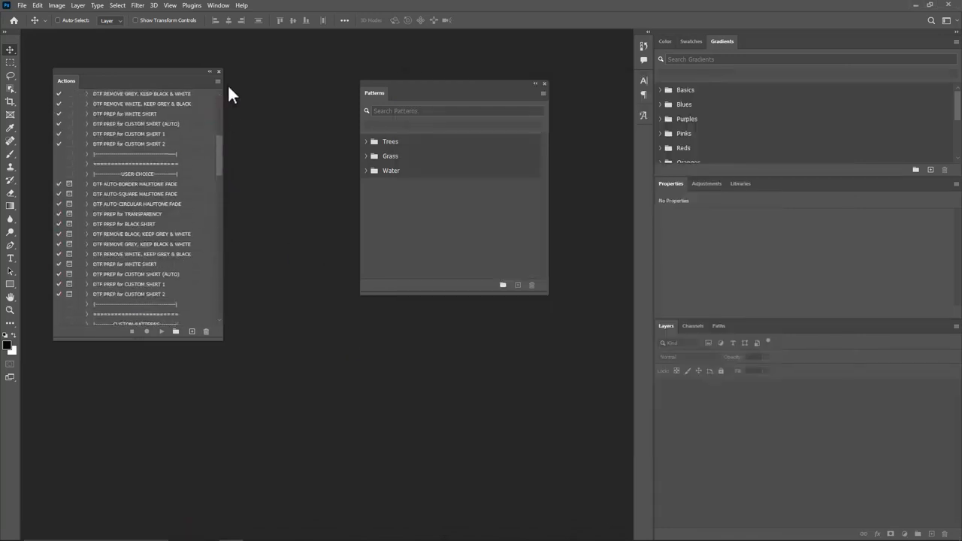
pyautogui.click(206, 331)
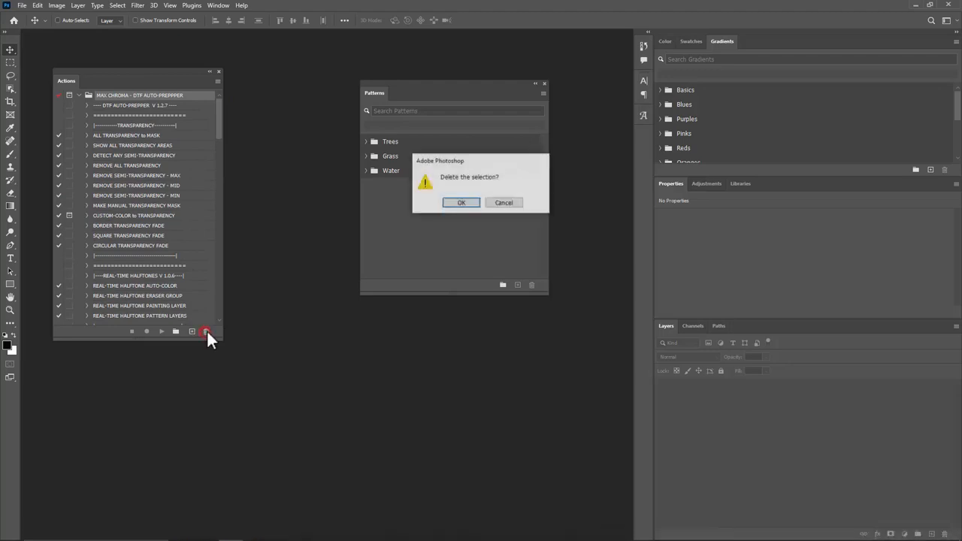
pyautogui.click(460, 203)
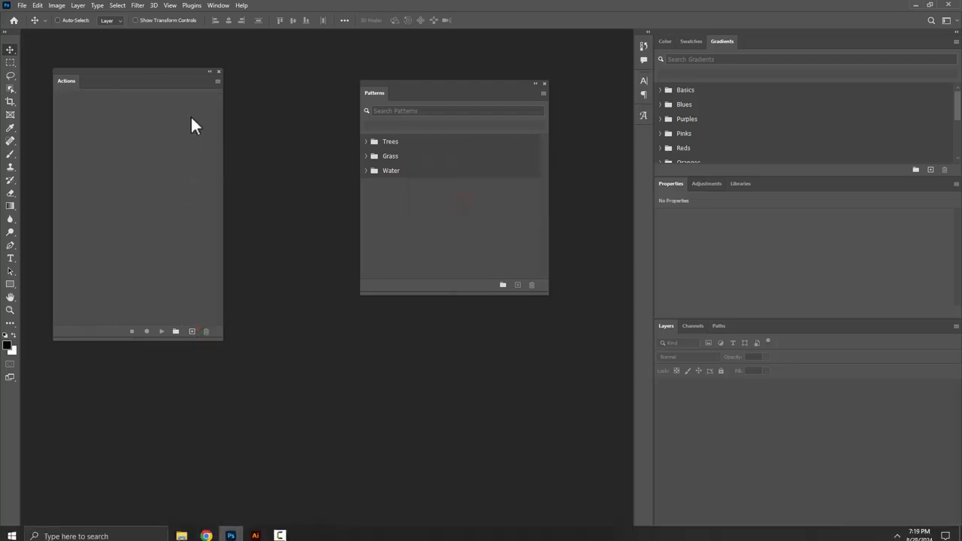
# Step: Load Actions from the Downloads folder, choosing MAX CHROMA - DTF AUTO-PREPPPER - 1-2-7.atn
pyautogui.click(217, 80)
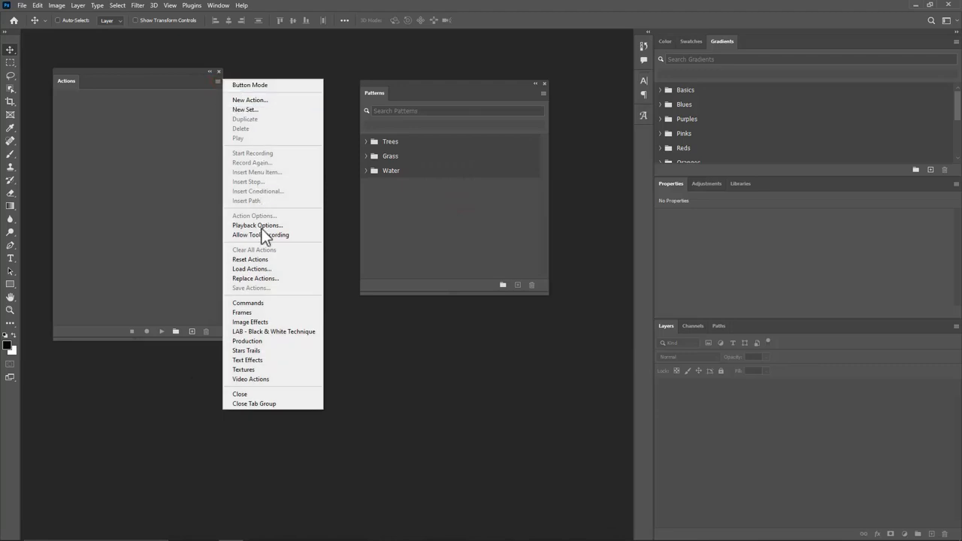
pyautogui.click(260, 269)
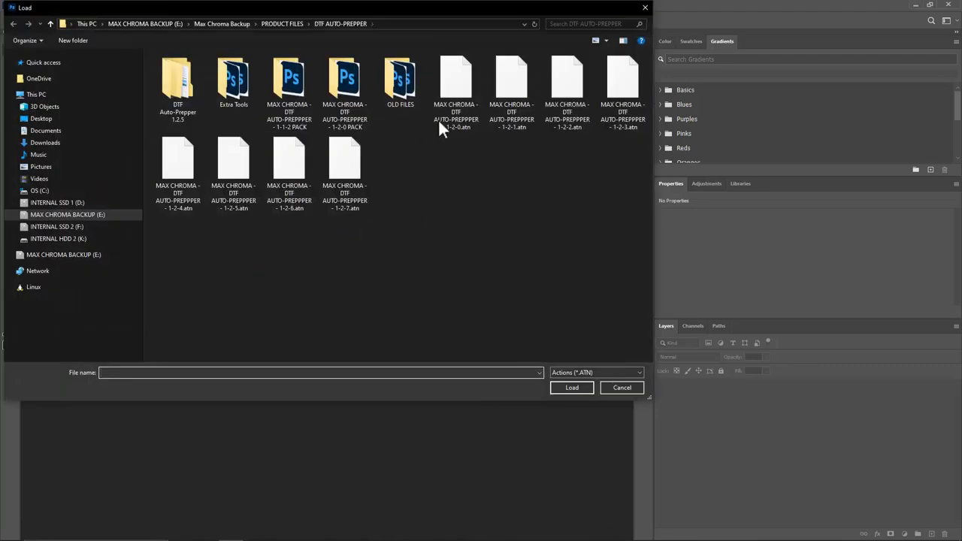
pyautogui.click(45, 142)
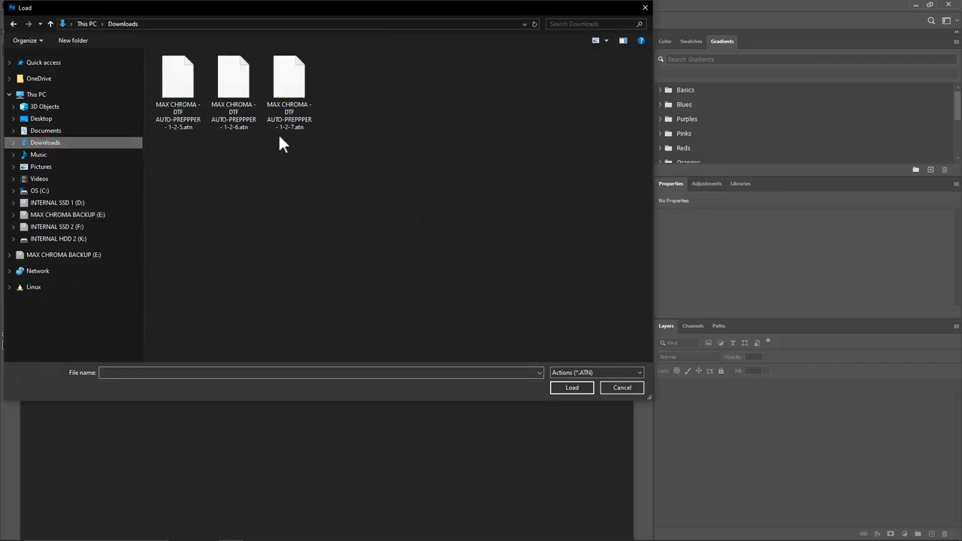
pyautogui.doubleClick(294, 98)
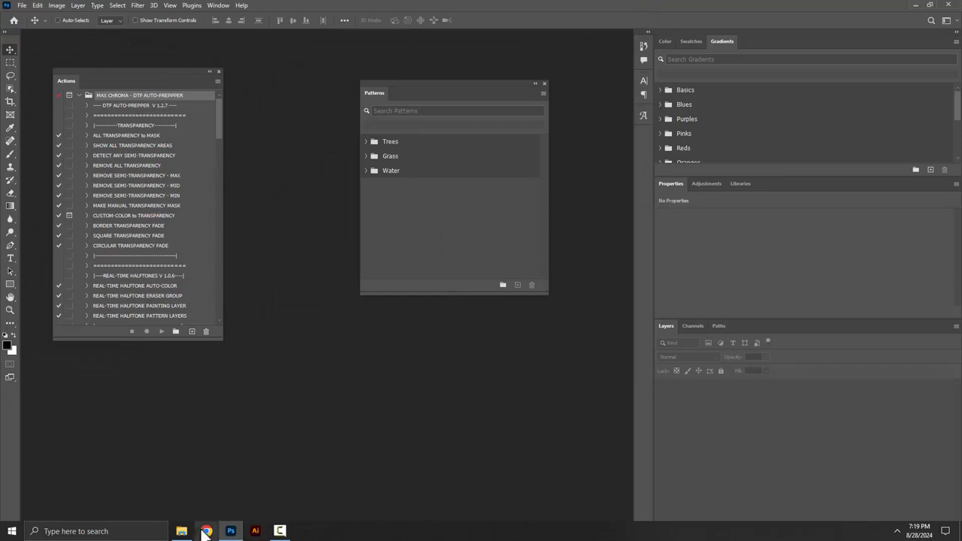
# Step: Drag the MAX CHROMA PHOTO-TESSELLATOR - HALFTONE PATTERNS.pat file from Downloads onto the Patterns panel
pyautogui.click(181, 531)
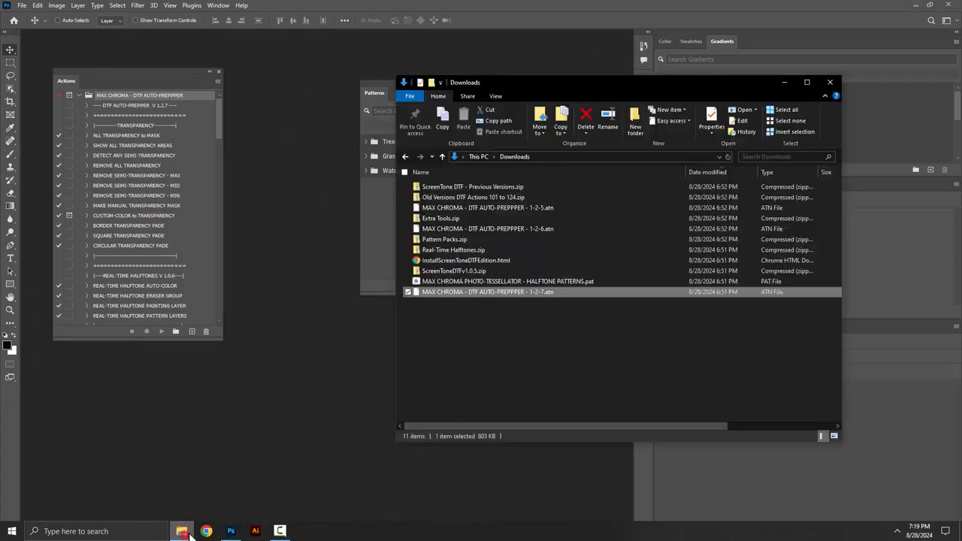
pyautogui.click(445, 283)
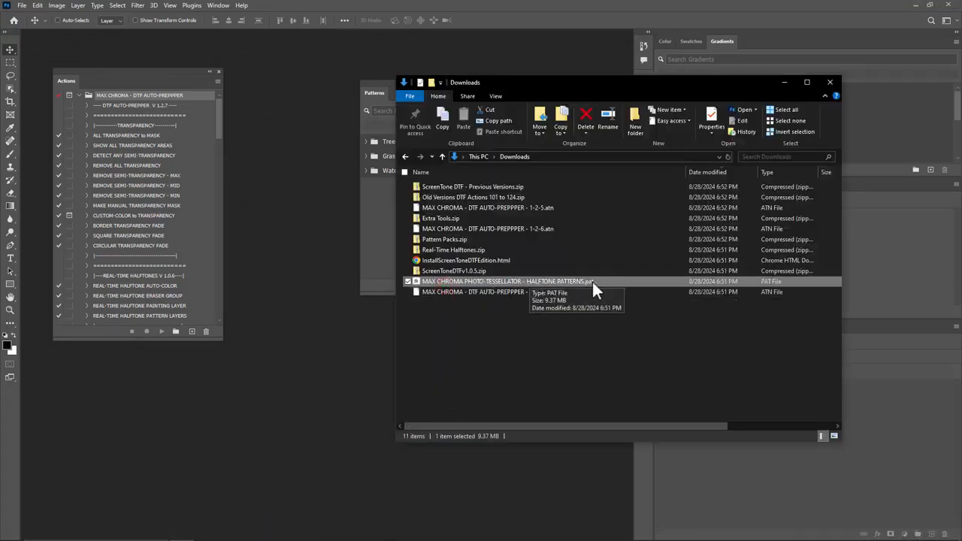
pyautogui.moveTo(542, 86); pyautogui.dragTo(737, 130)
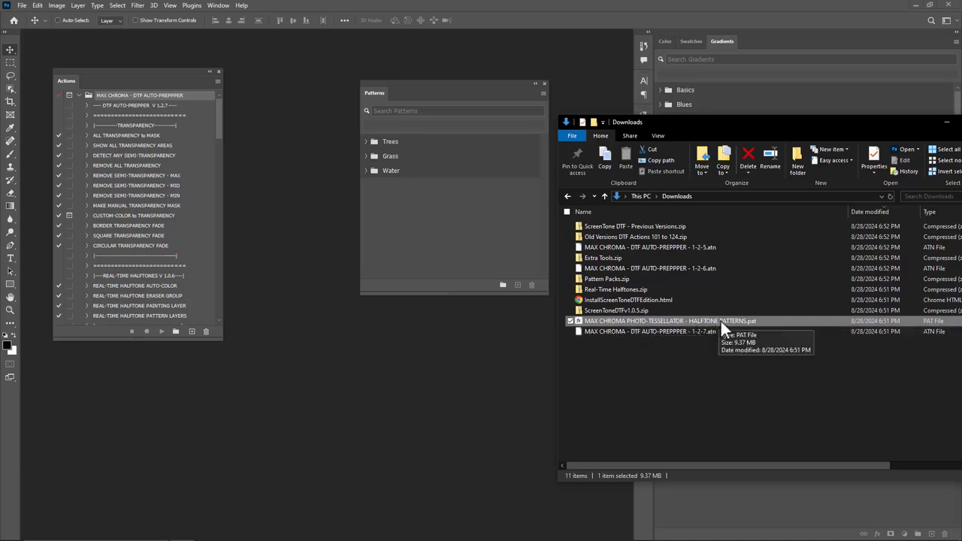
pyautogui.moveTo(721, 318); pyautogui.dragTo(416, 209)
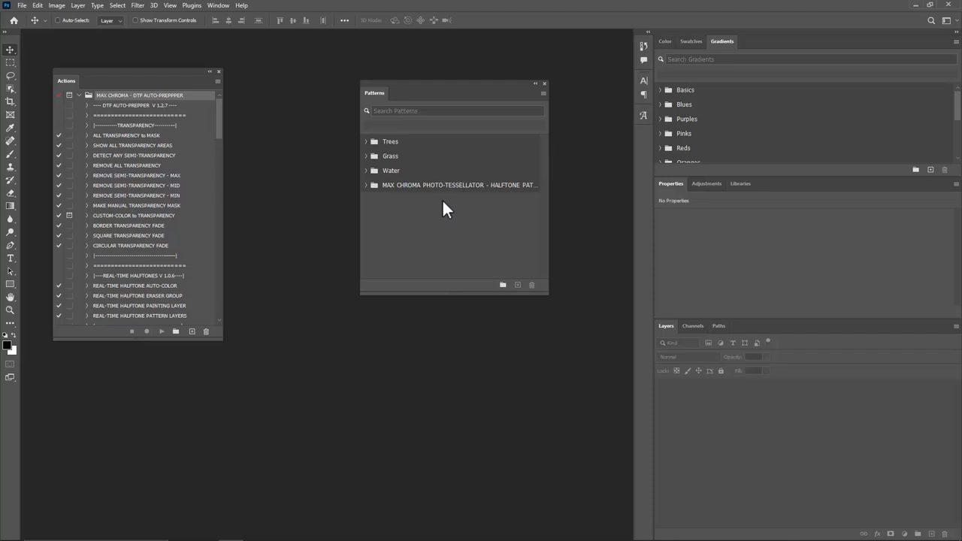
# Step: Delete the imported MAX CHROMA PHOTO-TESSELLATOR pattern group from the Patterns panel
pyautogui.click(366, 185)
pyautogui.click(366, 185)
pyautogui.click(387, 185)
pyautogui.click(532, 284)
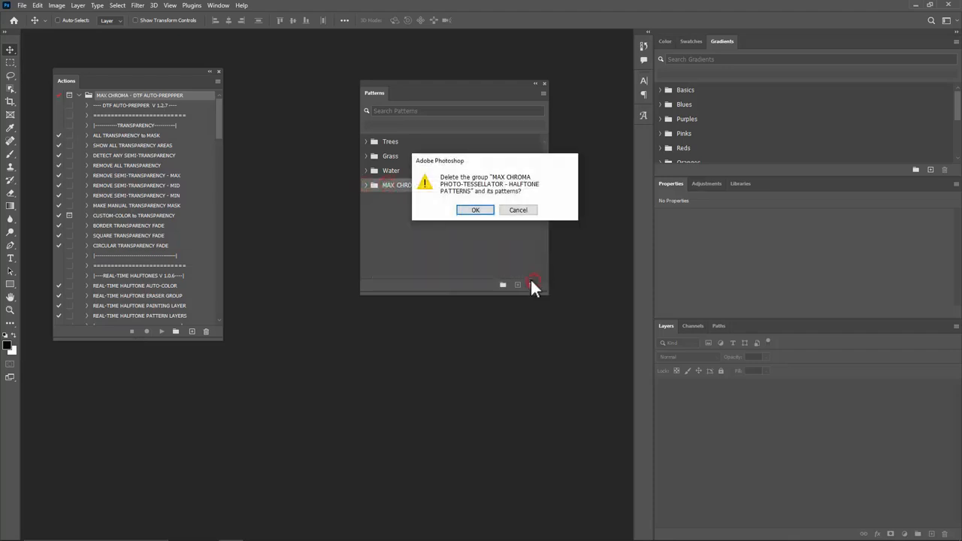
pyautogui.click(476, 212)
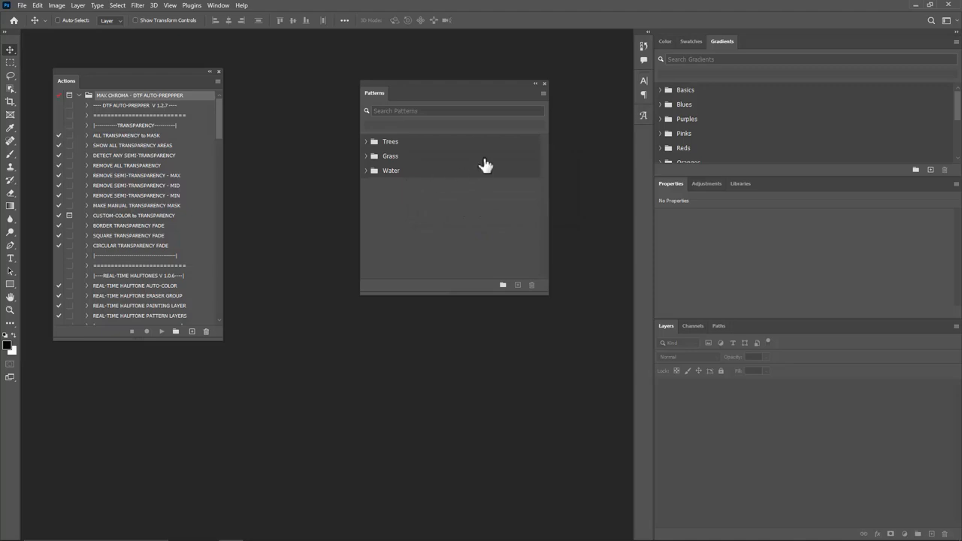
# Step: Import the HALFTONE PATTERNS .pat file from the Downloads folder through the Patterns panel's Import Patterns command
pyautogui.click(543, 92)
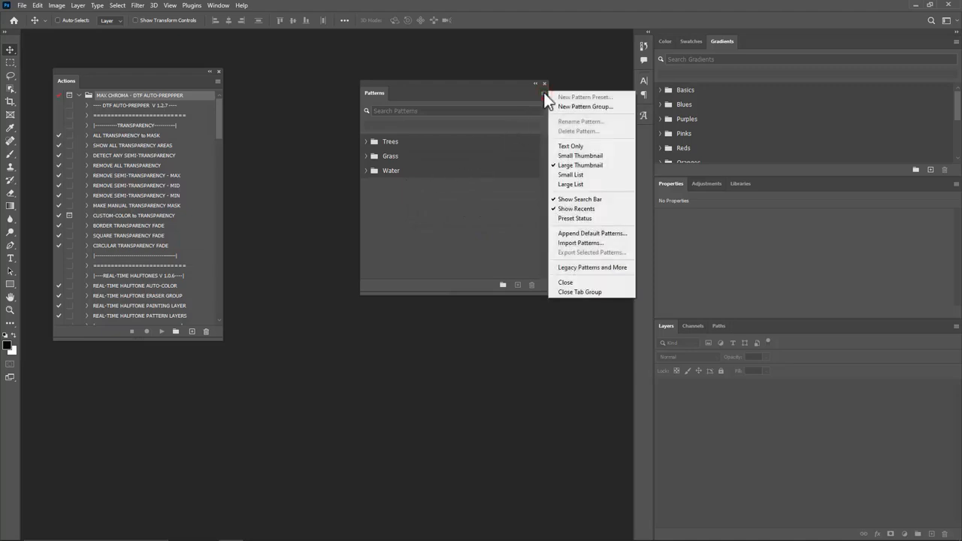
pyautogui.click(578, 244)
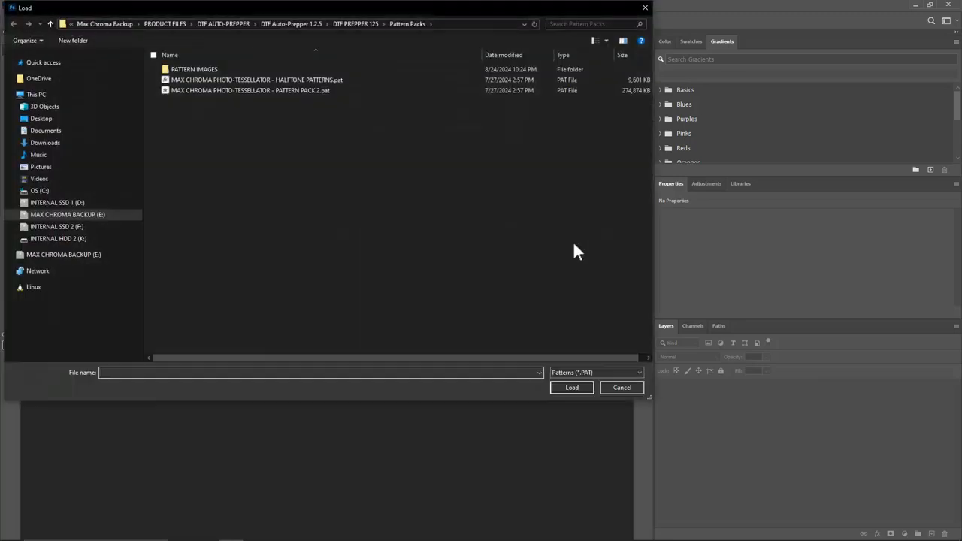
pyautogui.click(43, 143)
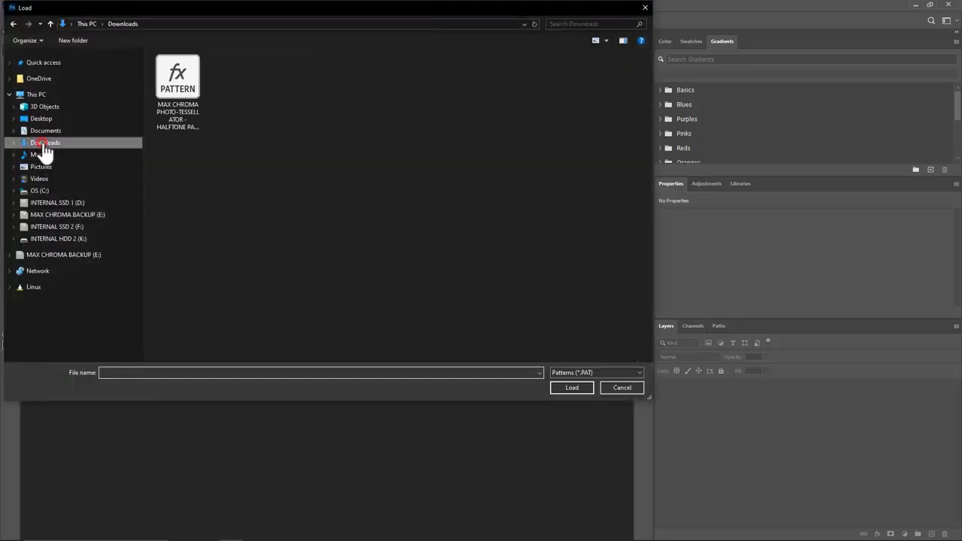
pyautogui.click(178, 105)
pyautogui.doubleClick(180, 77)
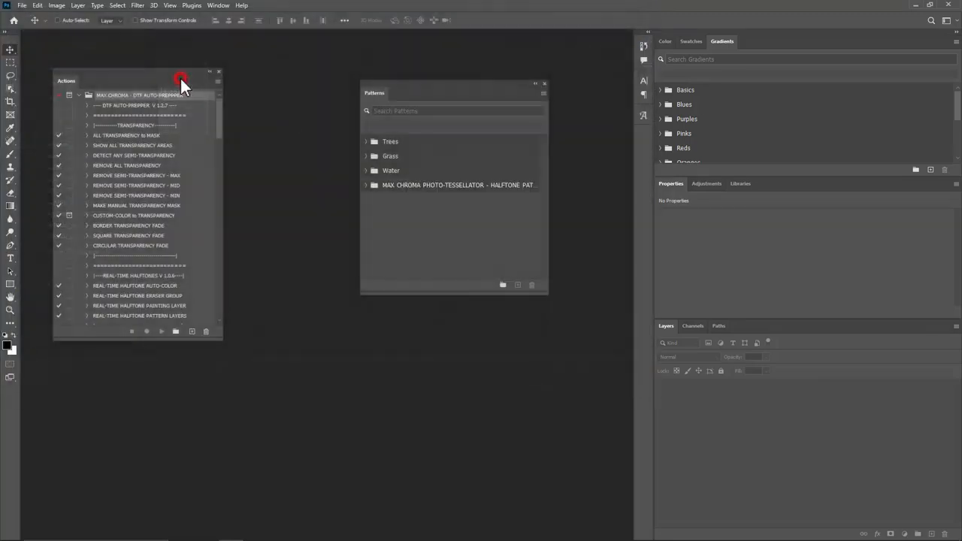
# Step: Delete the MAX CHROMA PHOTO-TESSELLATOR pattern group once more
pyautogui.click(458, 185)
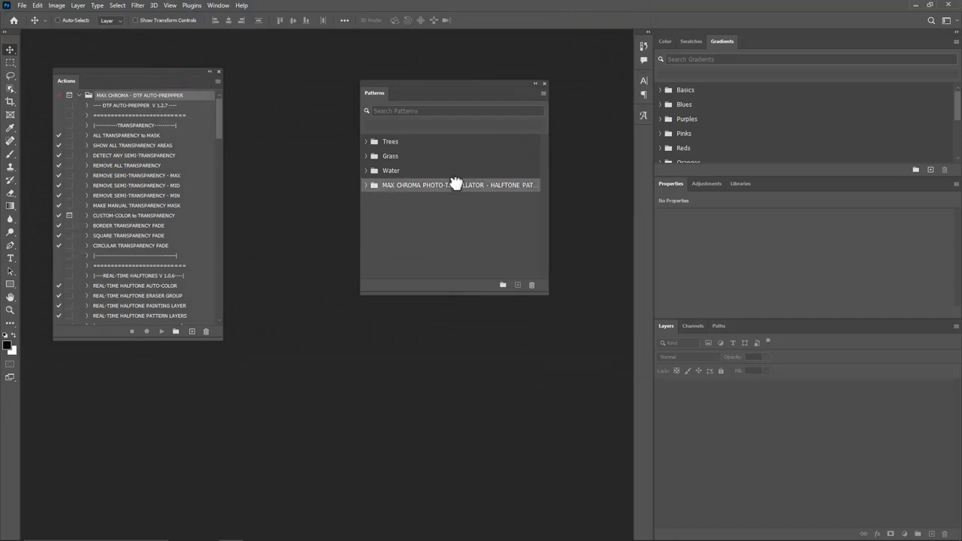
pyautogui.click(530, 286)
pyautogui.click(487, 213)
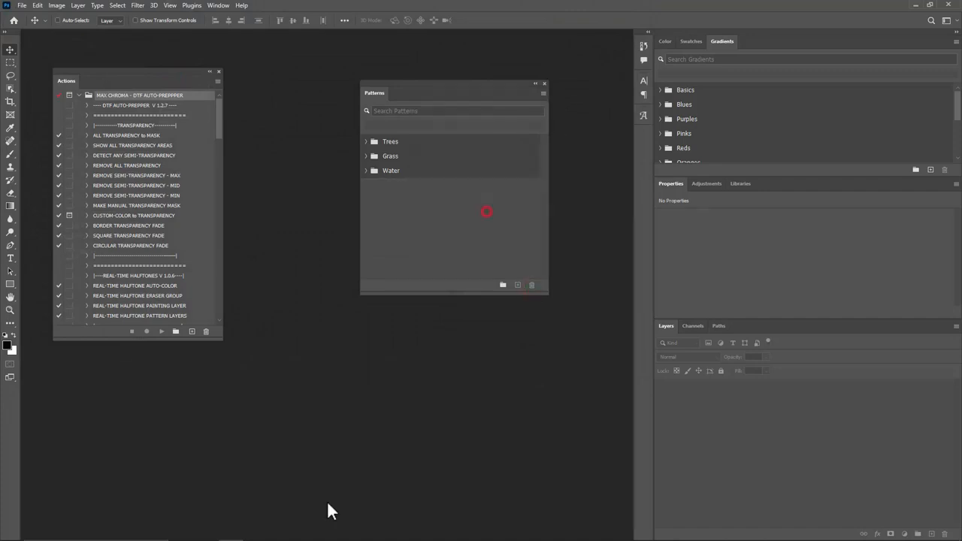
# Step: Drag the HALFTONE PATTERNS .pat file from Downloads into the Patterns panel, then close the Patterns panel
pyautogui.click(181, 531)
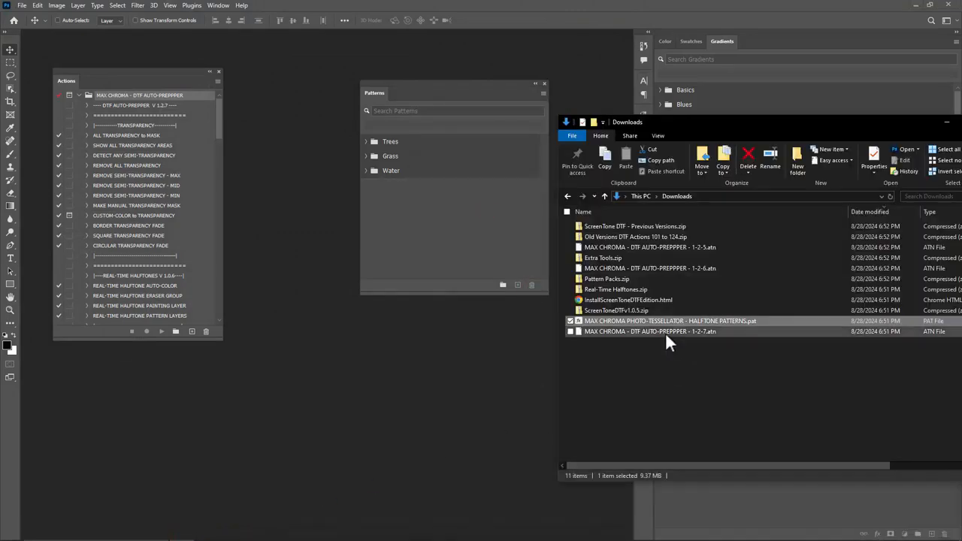
pyautogui.moveTo(584, 323); pyautogui.dragTo(454, 196)
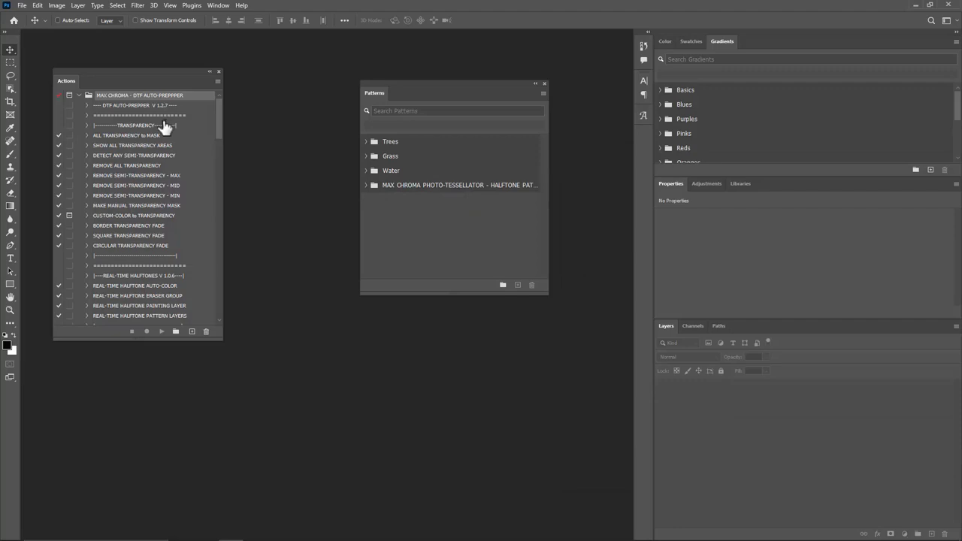
pyautogui.click(545, 83)
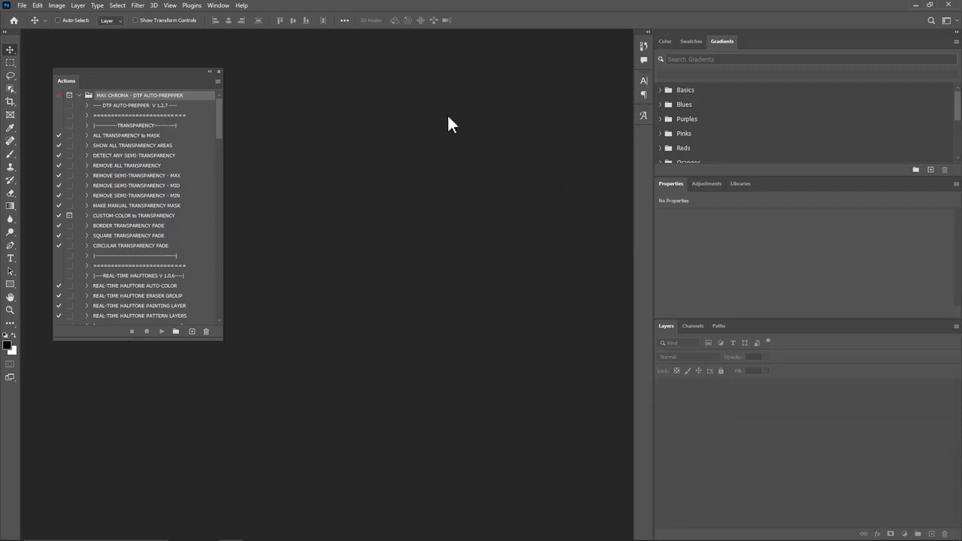
# Step: Dock the Actions panel at the left edge, switch it to Button Mode and narrow it to one column
pyautogui.moveTo(65, 83); pyautogui.dragTo(24, 57)
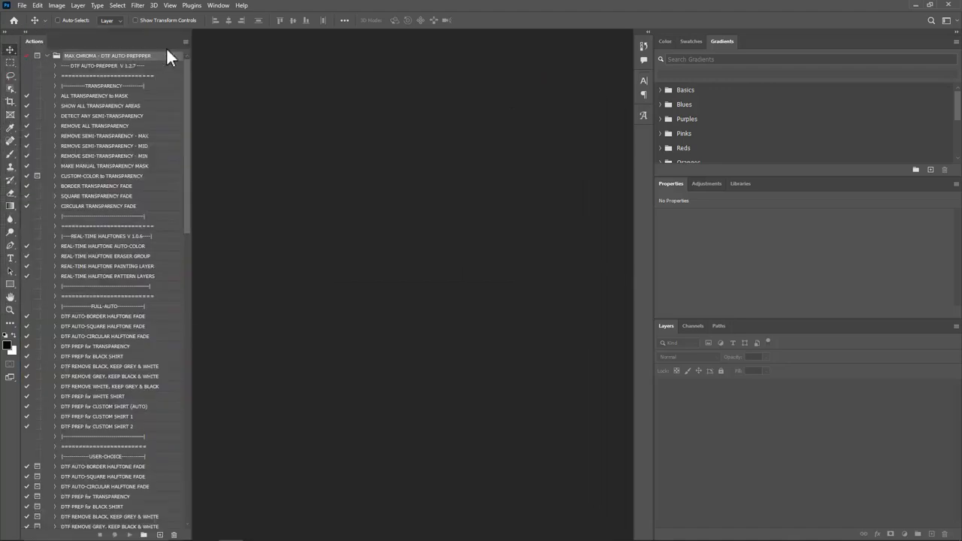
pyautogui.click(186, 42)
pyautogui.click(202, 46)
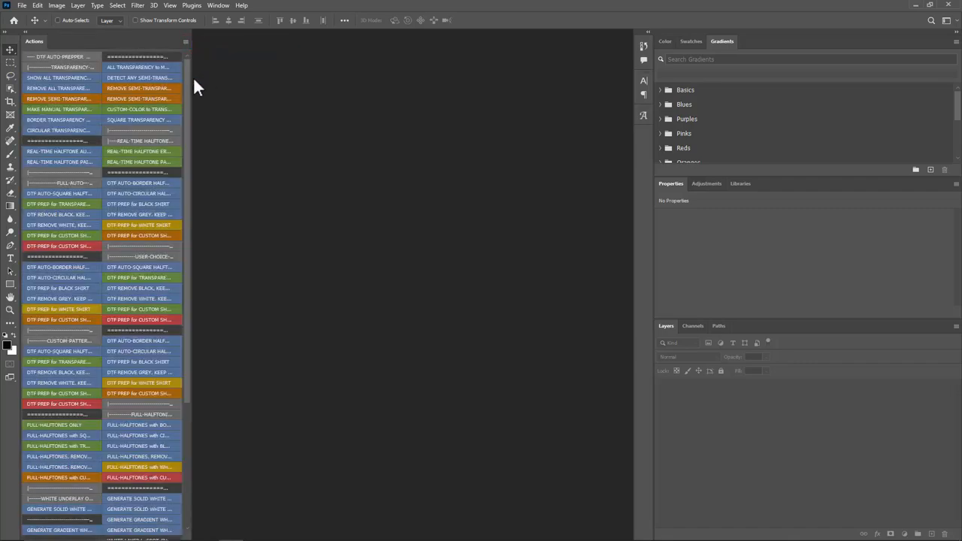
pyautogui.moveTo(194, 85); pyautogui.dragTo(150, 122)
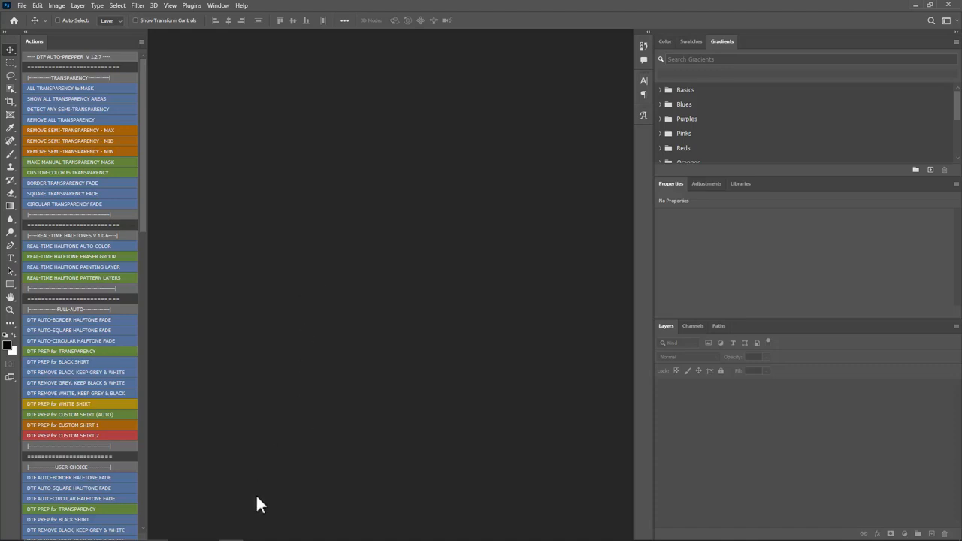
# Step: Minimize the windows to view the ScreenTone DTF Edition 2024 v 1.0.5 icon on the desktop
pyautogui.click(916, 5)
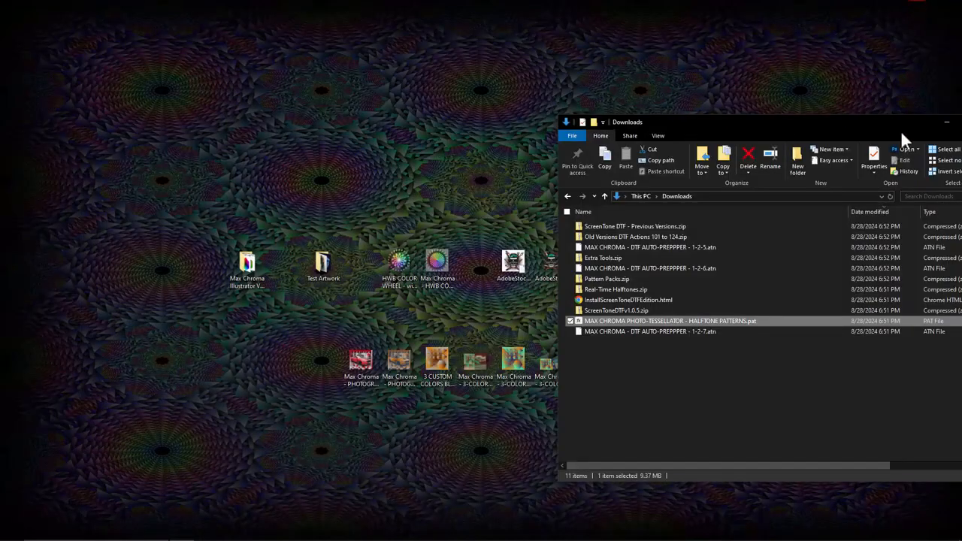
pyautogui.moveTo(901, 130); pyautogui.dragTo(583, 152)
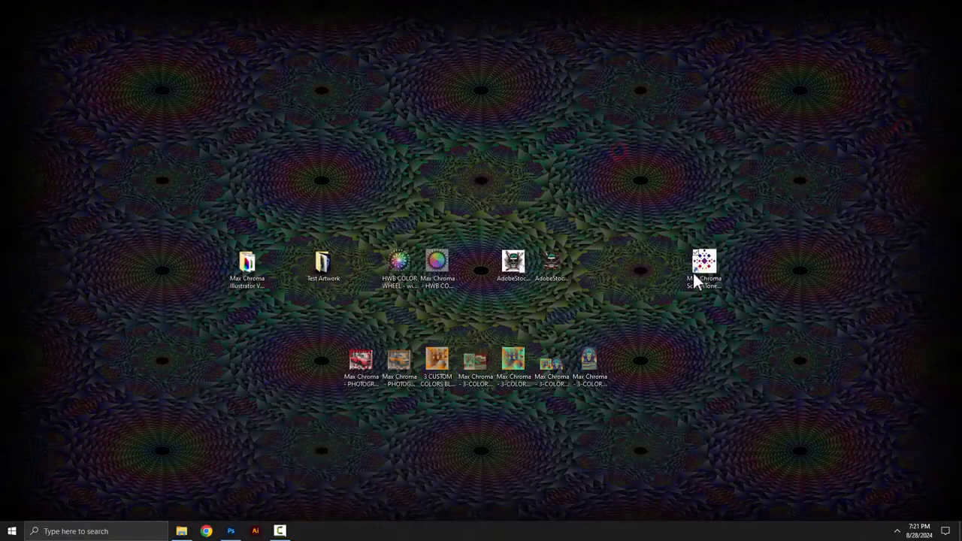
pyautogui.click(702, 267)
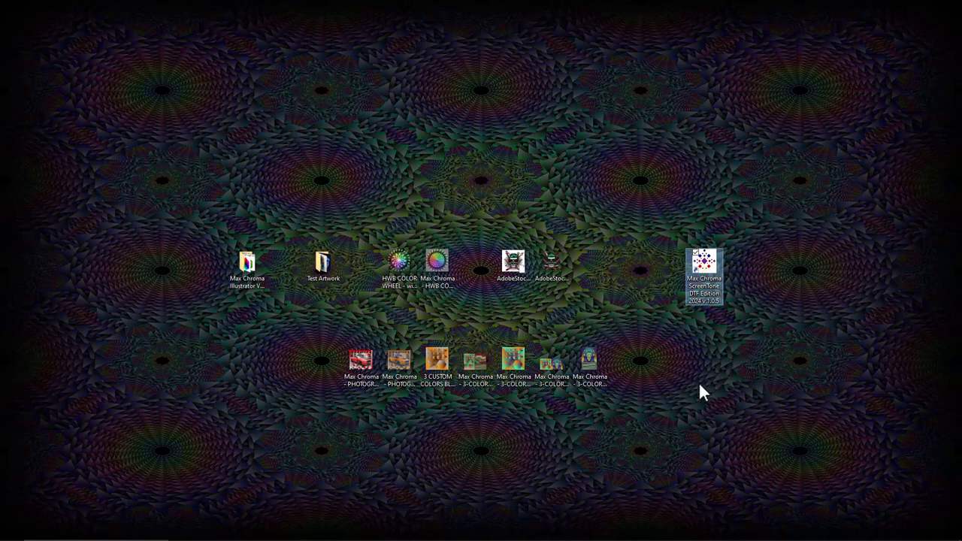
# Step: Browse from This PC to the Desktop folder and open the Test Artwork folder in File Explorer
pyautogui.click(231, 537)
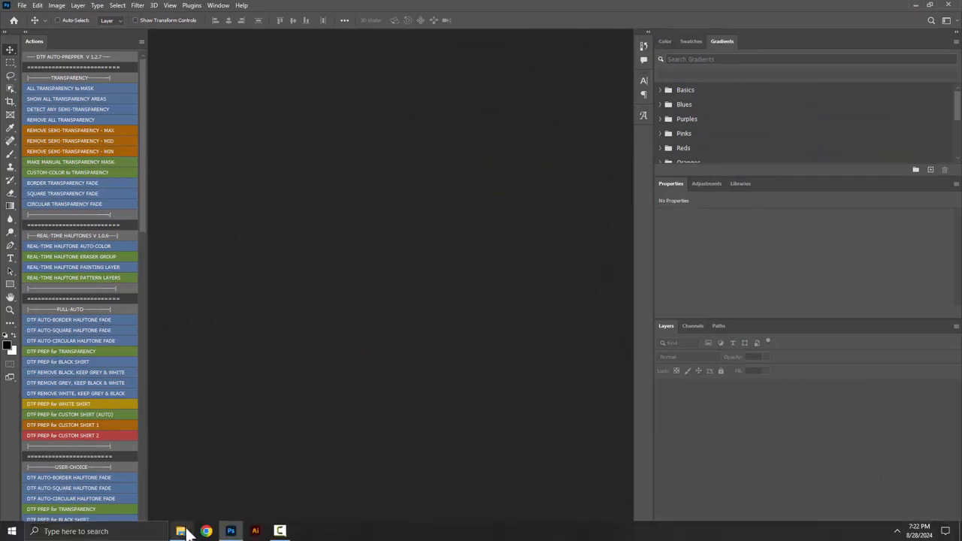
pyautogui.click(182, 531)
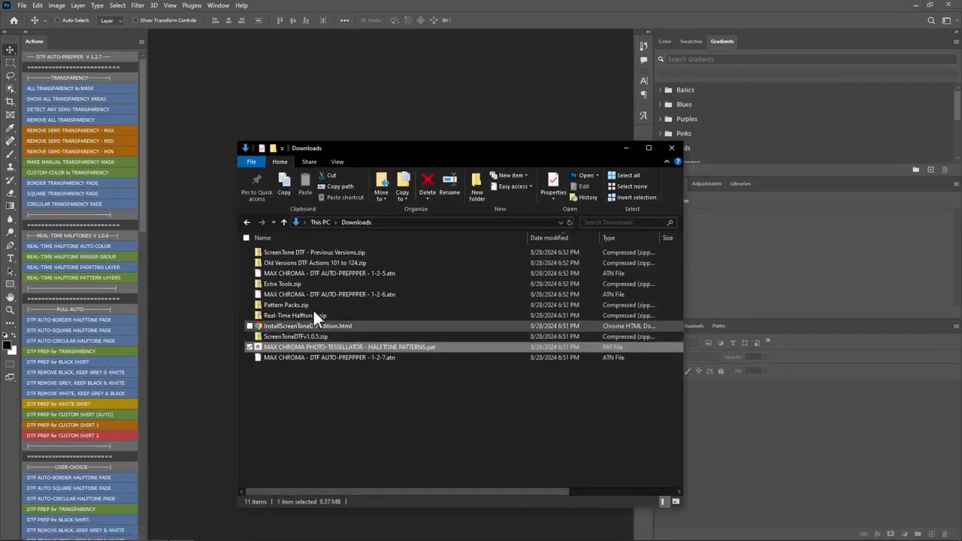
pyautogui.click(316, 223)
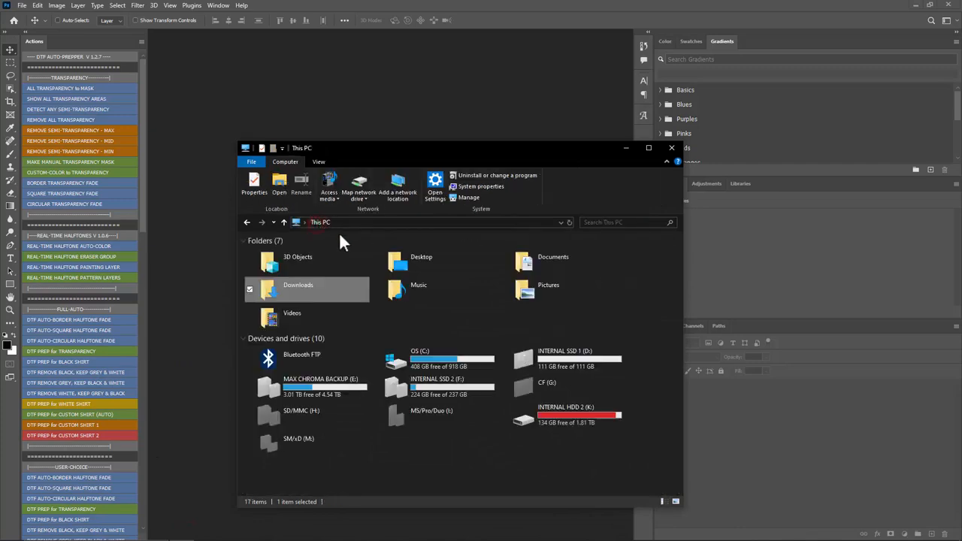
pyautogui.doubleClick(432, 257)
pyautogui.doubleClick(314, 276)
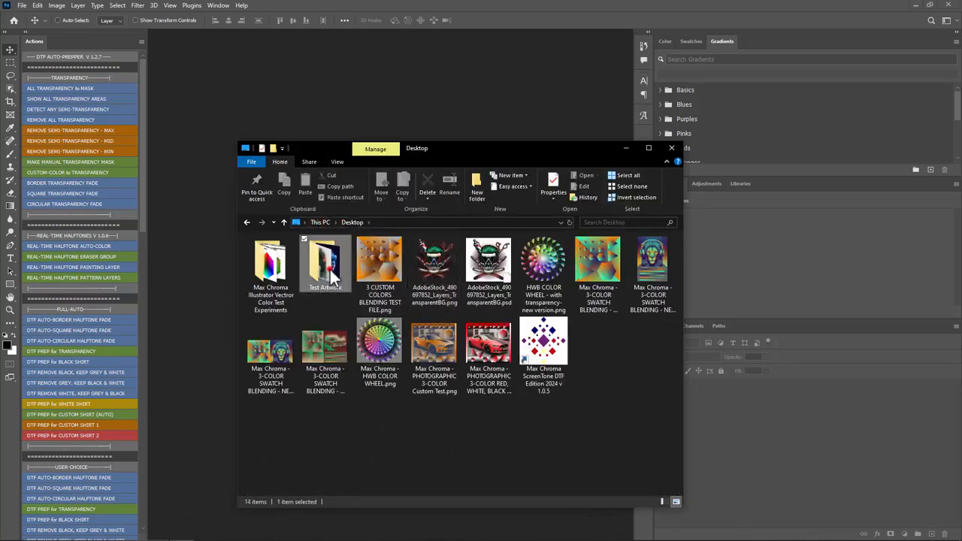
pyautogui.moveTo(274, 277); pyautogui.dragTo(234, 75)
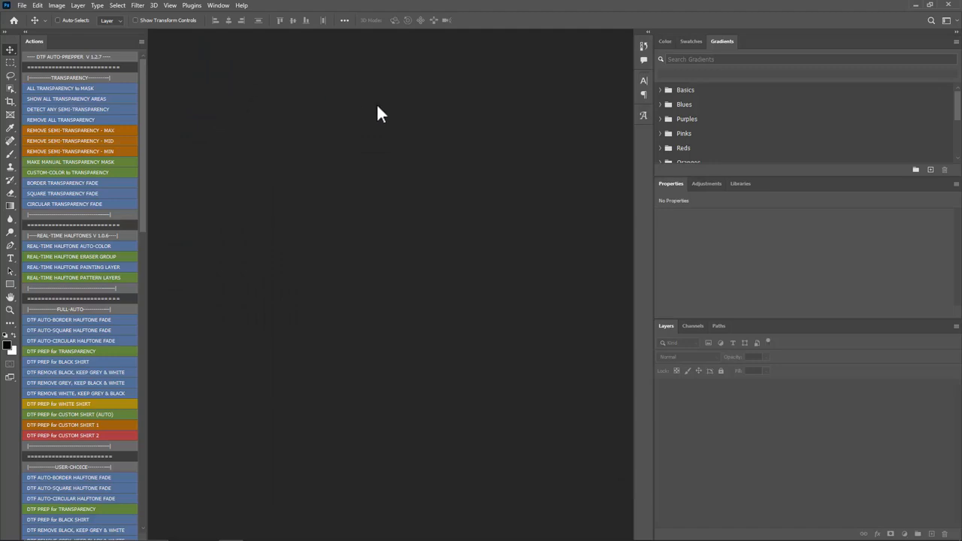
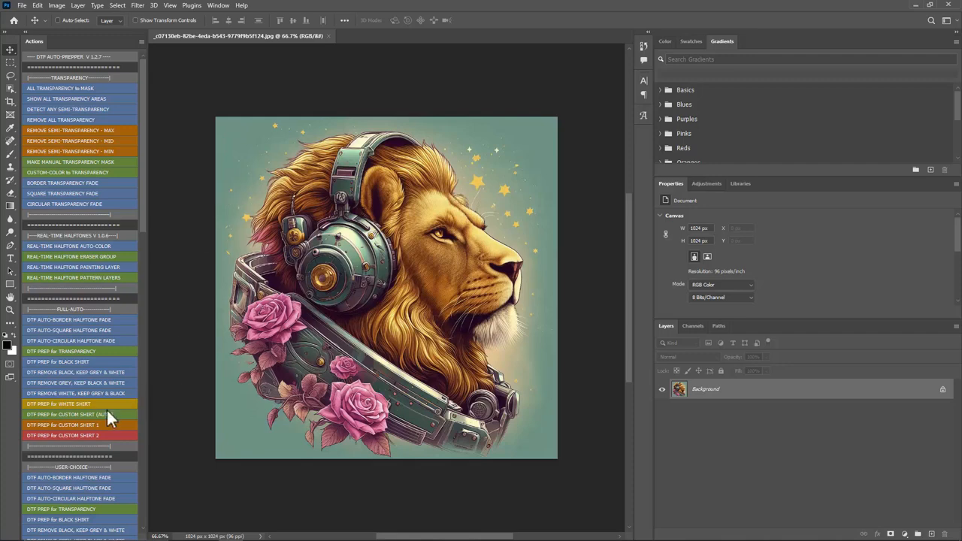
# Step: Run the full-auto DTF PREP for CUSTOM SHIRT (AUTO) action on the lion artwork
pyautogui.click(68, 415)
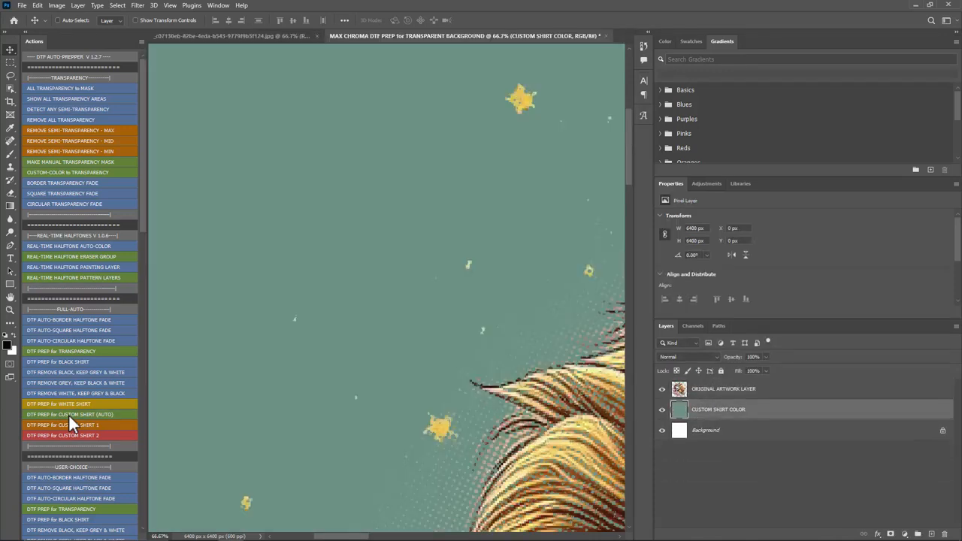
pyautogui.scroll(-6, 310, 311)
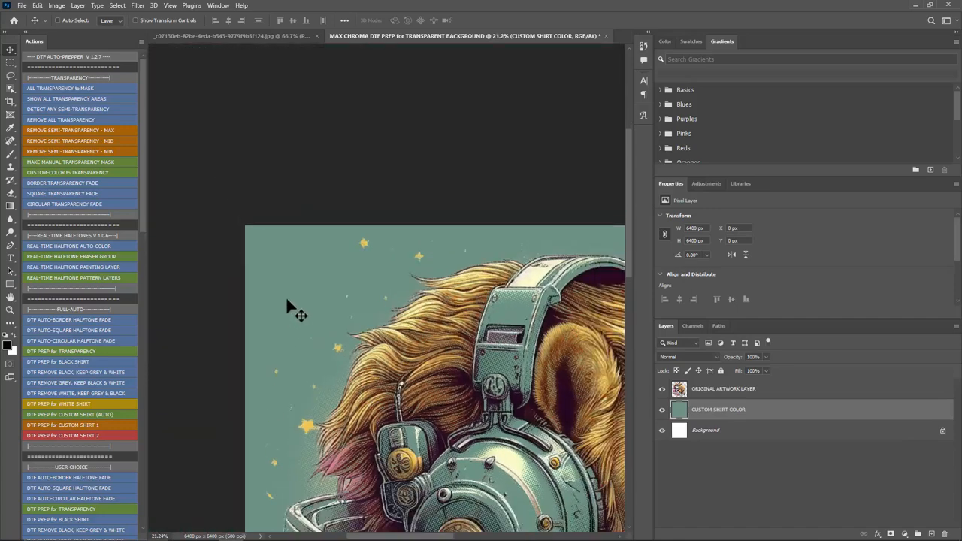
pyautogui.scroll(-3, 286, 306)
pyautogui.scroll(2, 364, 414)
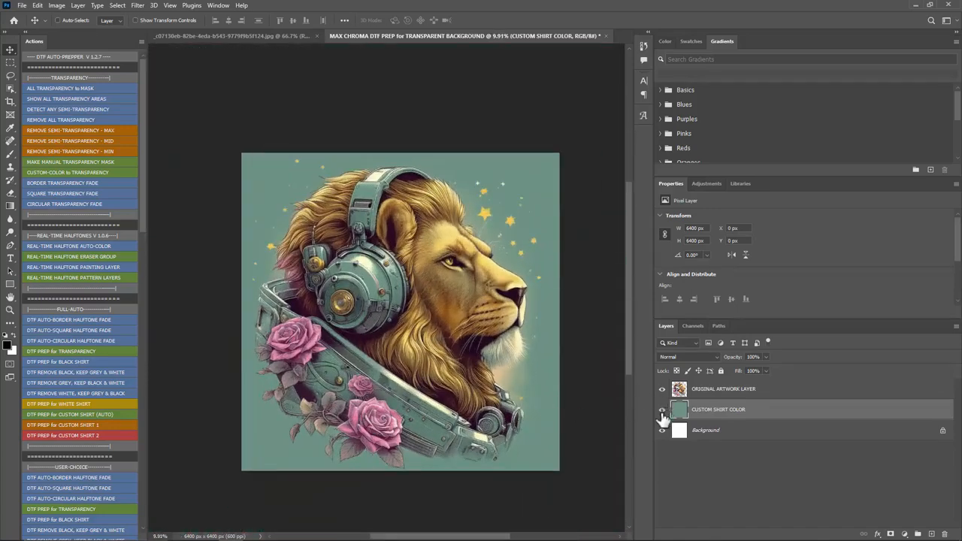
# Step: Hide the CUSTOM SHIRT COLOR and Background layers, select ORIGINAL ARTWORK LAYER and examine the lion's halftone dots over transparency
pyautogui.click(663, 412)
pyautogui.click(662, 431)
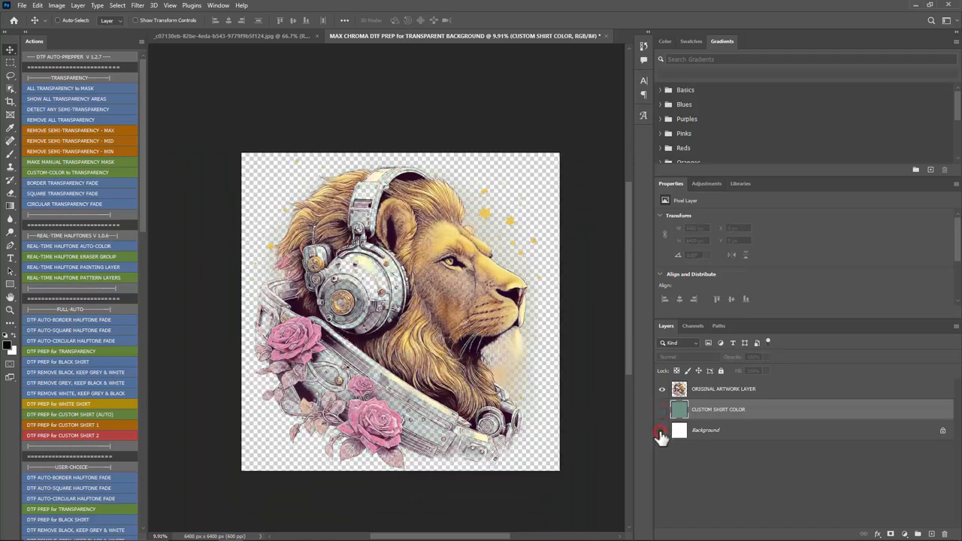
pyautogui.click(720, 390)
pyautogui.scroll(6, 452, 292)
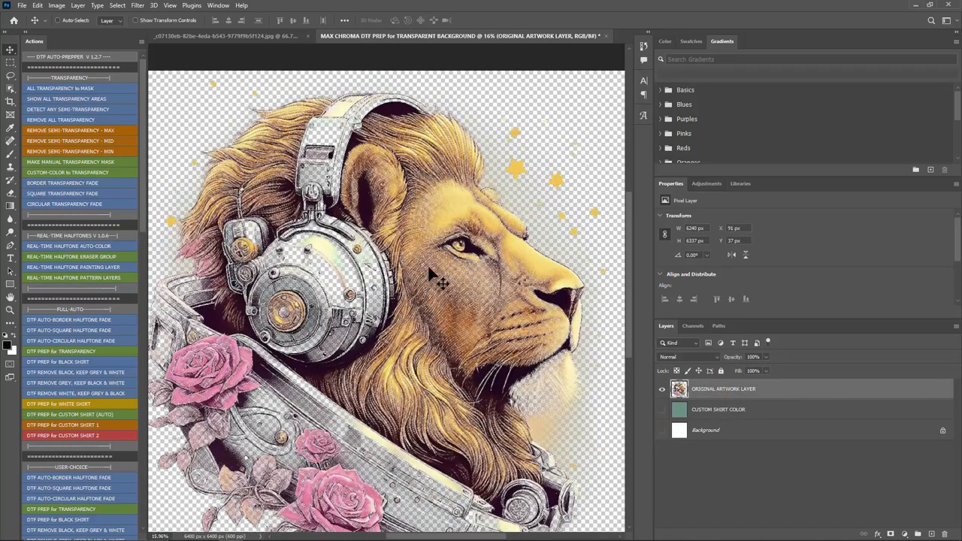
pyautogui.scroll(-5, 432, 269)
pyautogui.scroll(4, 369, 287)
pyautogui.scroll(-1, 350, 276)
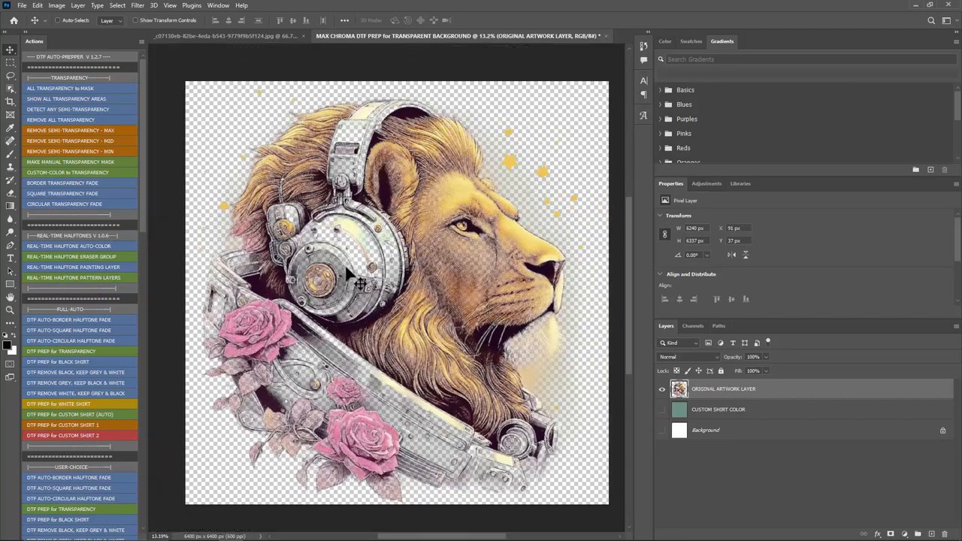
pyautogui.scroll(5, 455, 197)
pyautogui.scroll(2, 455, 198)
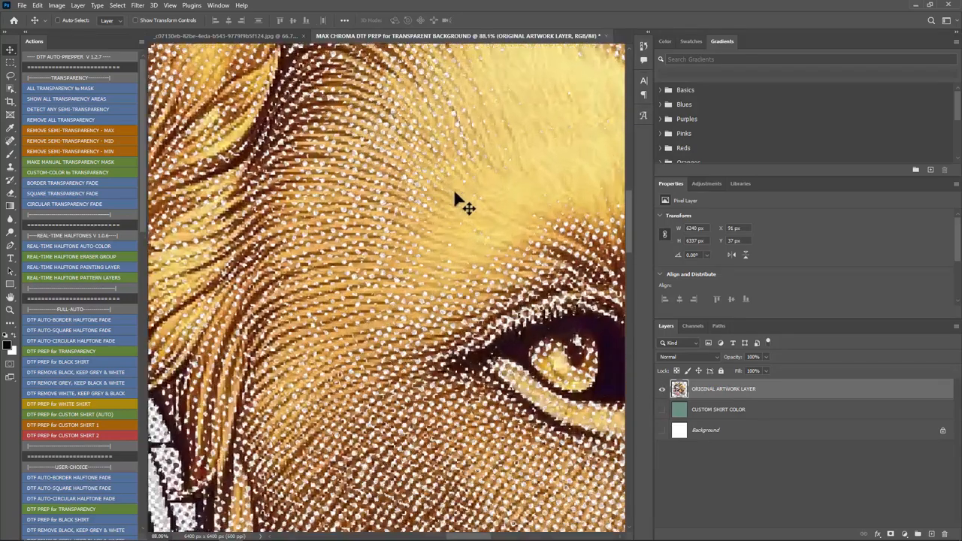
# Step: Compare the lion halftone with and without the CUSTOM SHIRT COLOR layer, leaving that layer hidden
pyautogui.click(663, 410)
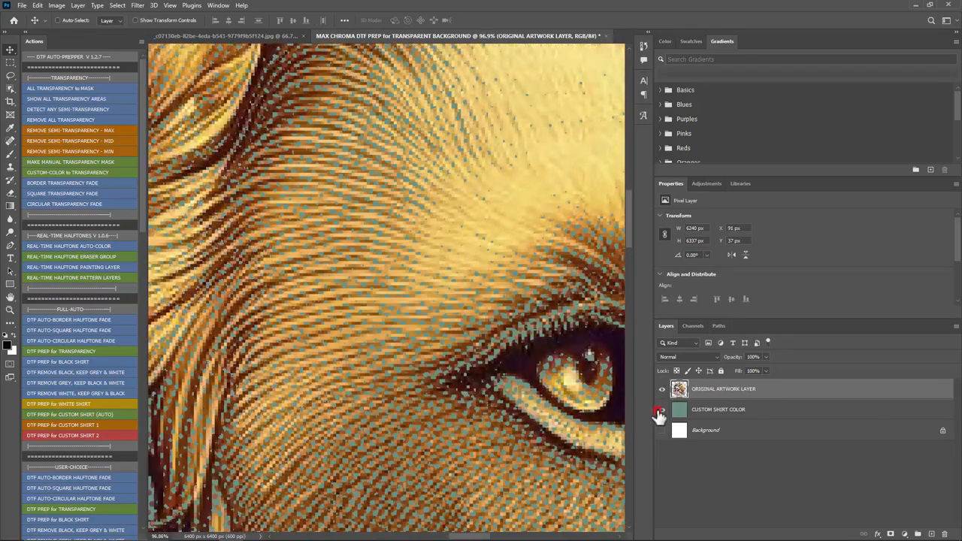
pyautogui.scroll(-8, 487, 348)
pyautogui.scroll(1, 487, 347)
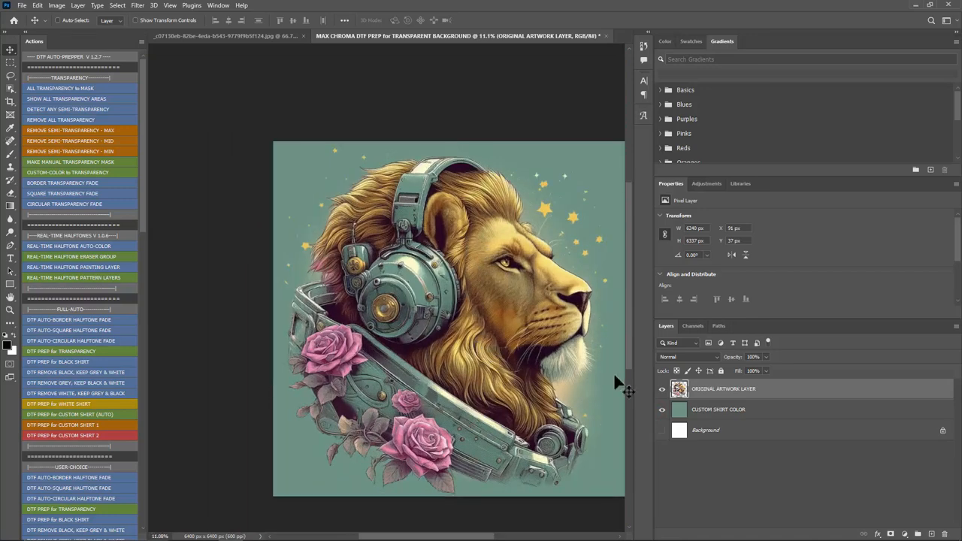
pyautogui.click(660, 411)
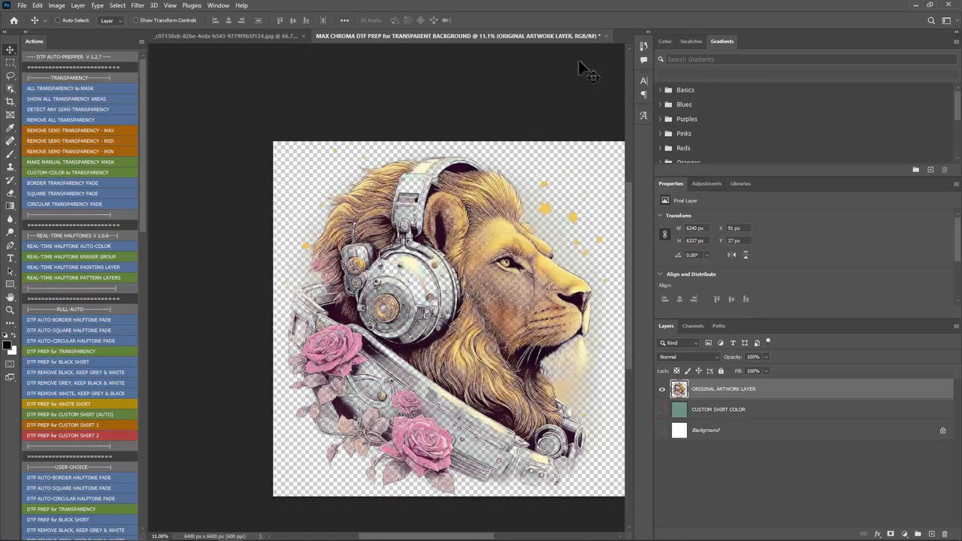
# Step: Close both lion documents without saving, and open the mountain bike racing artwork from the Test Artwork folder
pyautogui.click(607, 35)
pyautogui.click(511, 210)
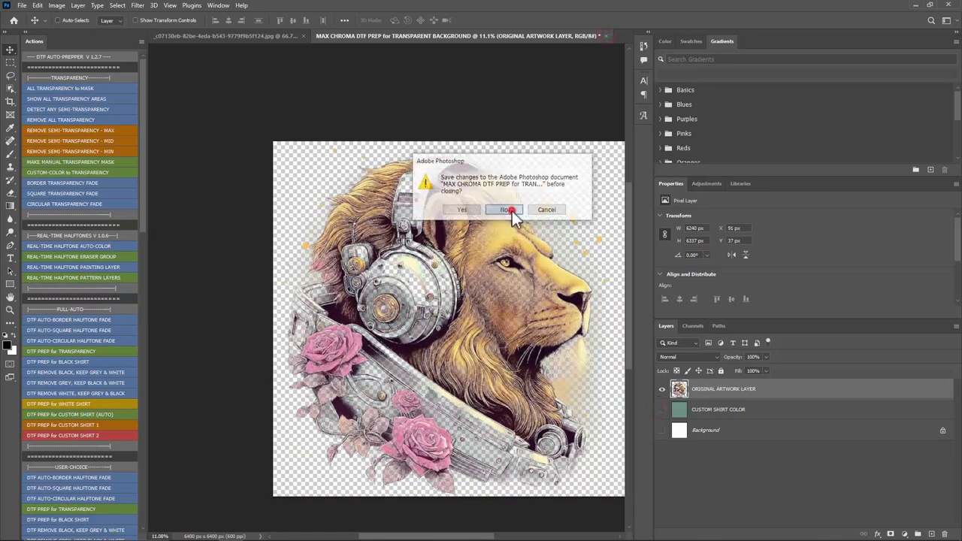
pyautogui.click(327, 36)
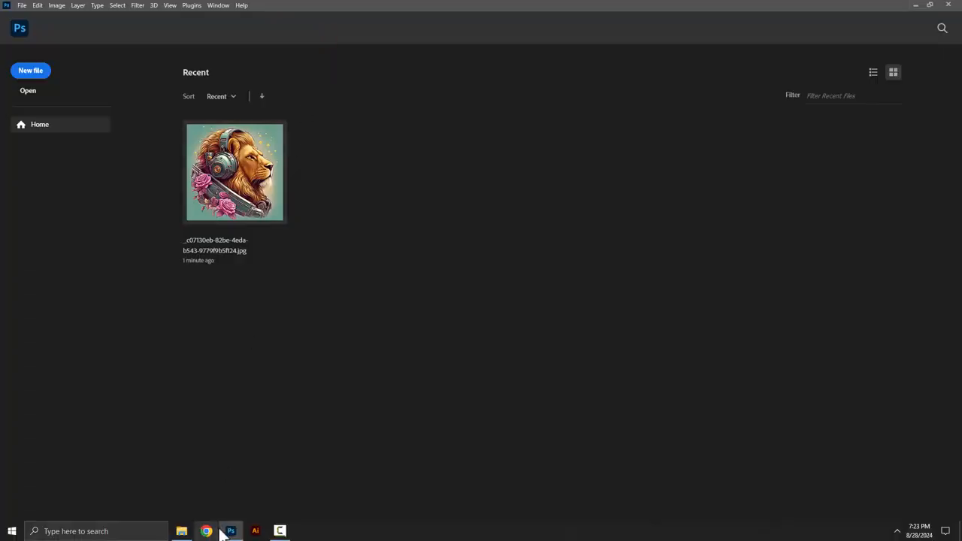
pyautogui.click(188, 531)
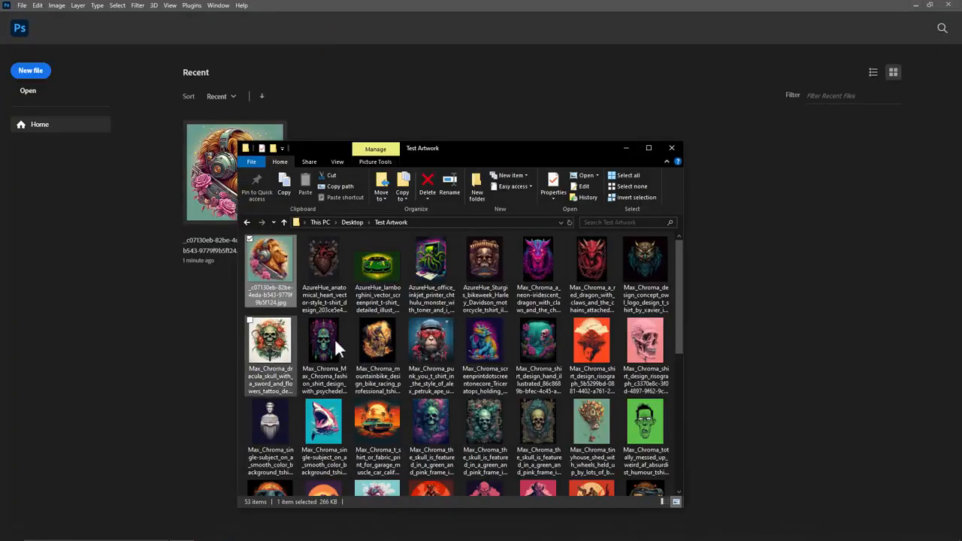
pyautogui.doubleClick(380, 340)
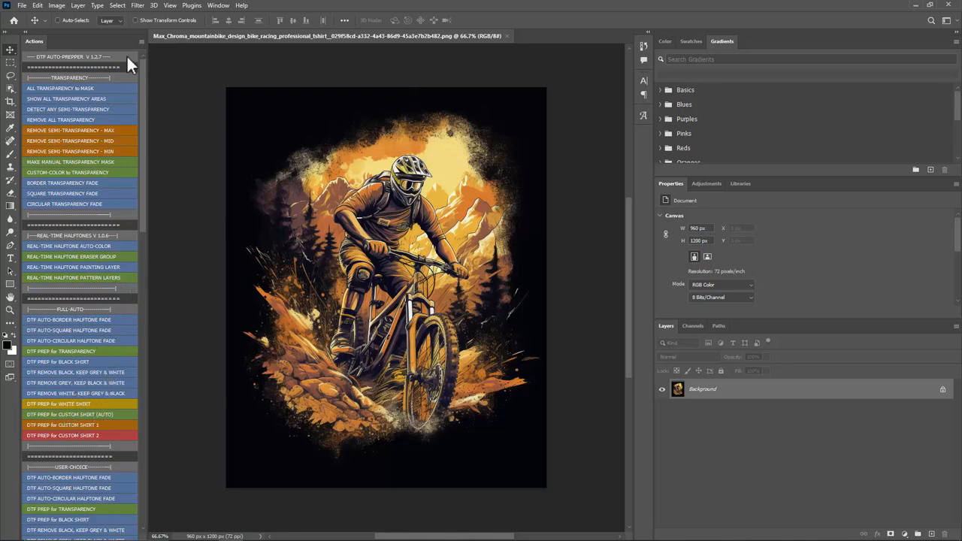
# Step: Resize the mountain bike image to 10 inches wide, keeping proportions
pyautogui.click(57, 6)
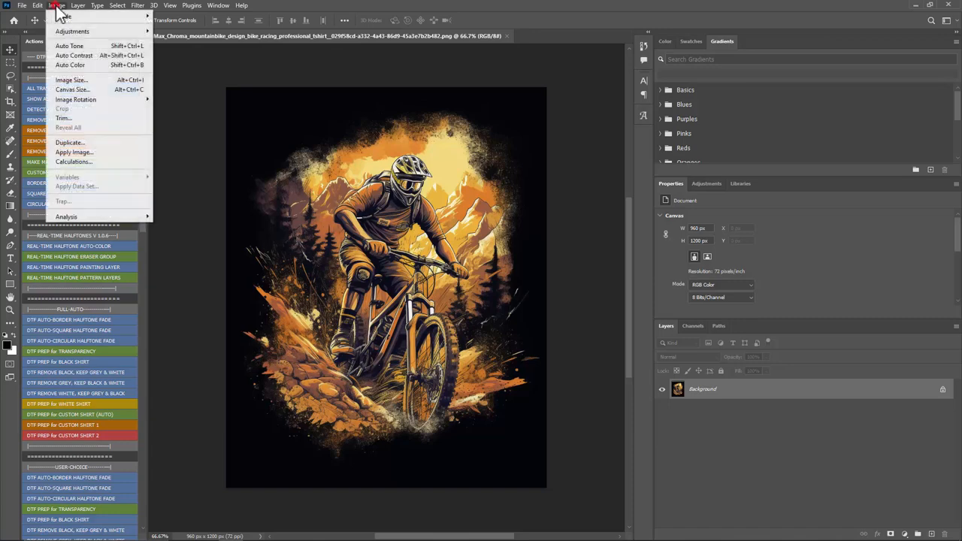
pyautogui.click(79, 79)
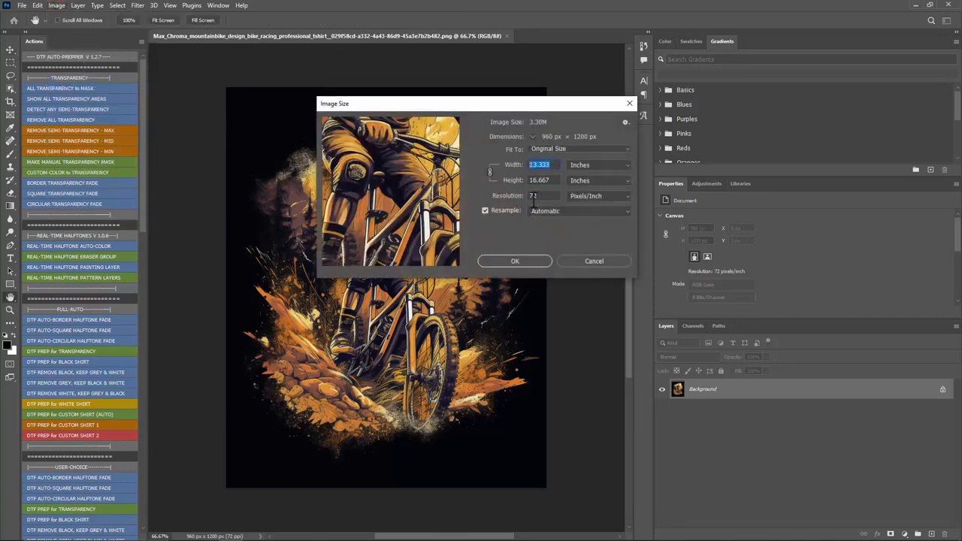
pyautogui.moveTo(544, 196); pyautogui.dragTo(524, 197)
pyautogui.doubleClick(540, 166)
pyautogui.write('10')
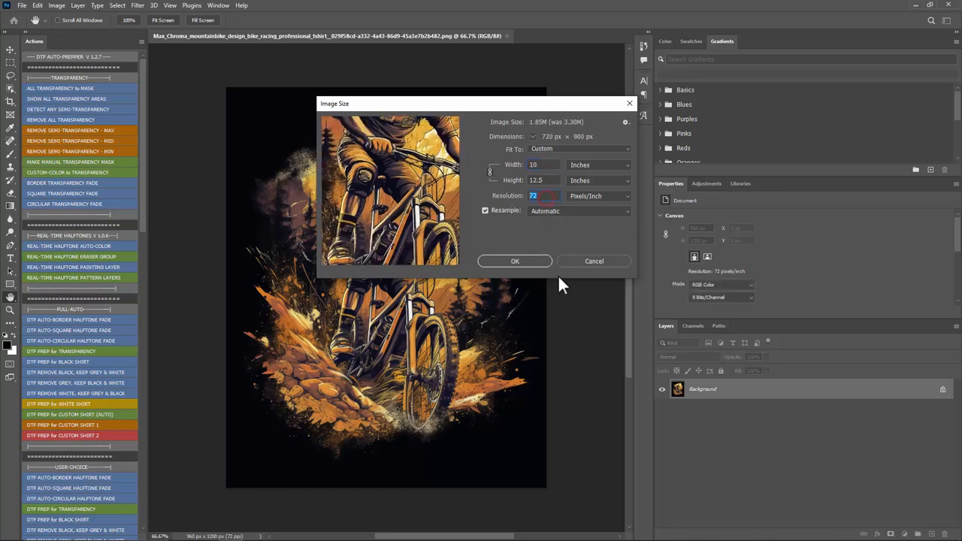
pyautogui.click(538, 255)
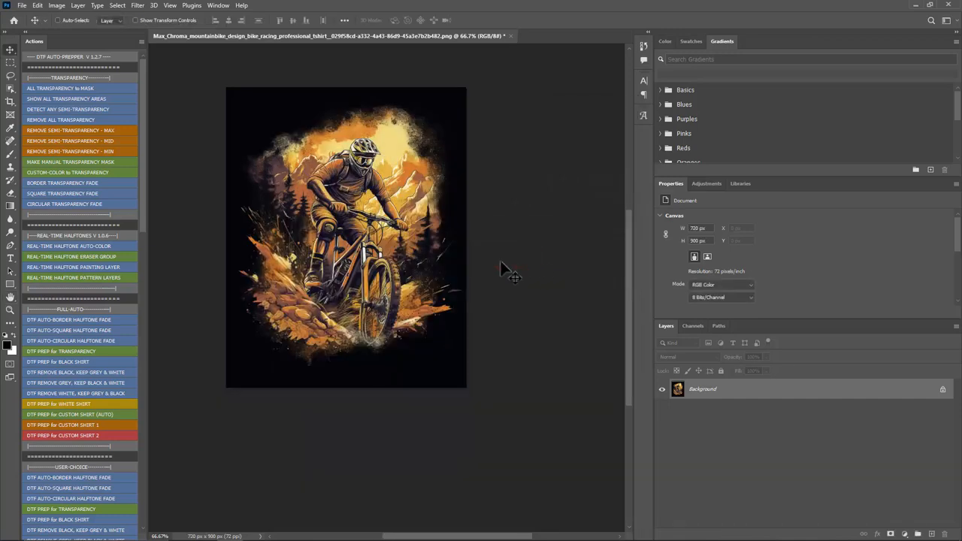
# Step: Run the full-auto DTF PREP for CUSTOM SHIRT (AUTO) action on the mountain bike artwork, and hide the CUSTOM SHIRT COLOR and Background layers
pyautogui.scroll(2, 278, 150)
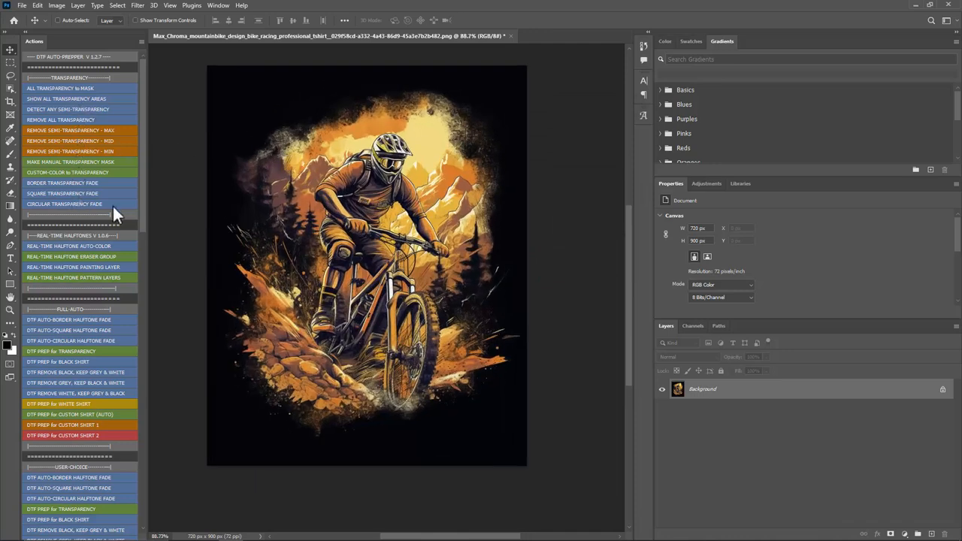
pyautogui.click(50, 413)
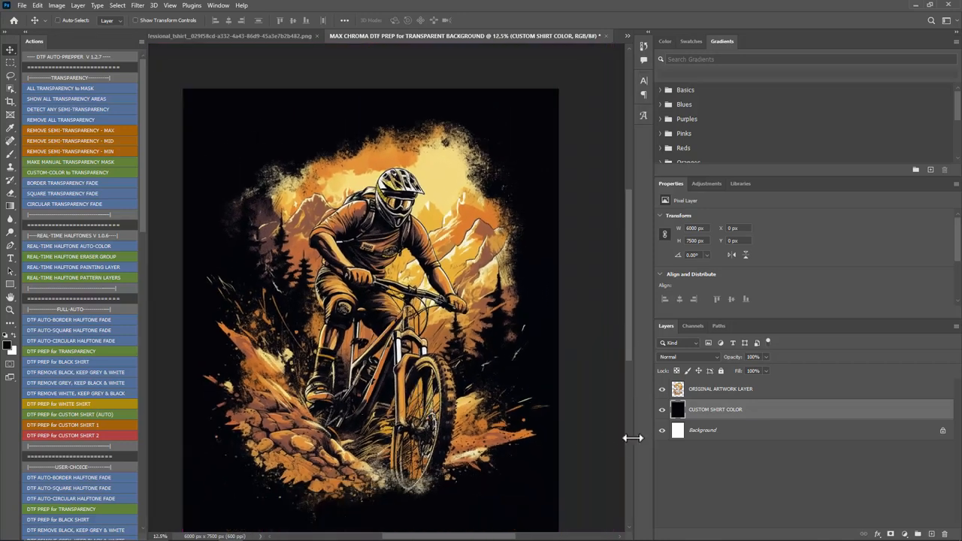
pyautogui.click(662, 411)
pyautogui.click(661, 430)
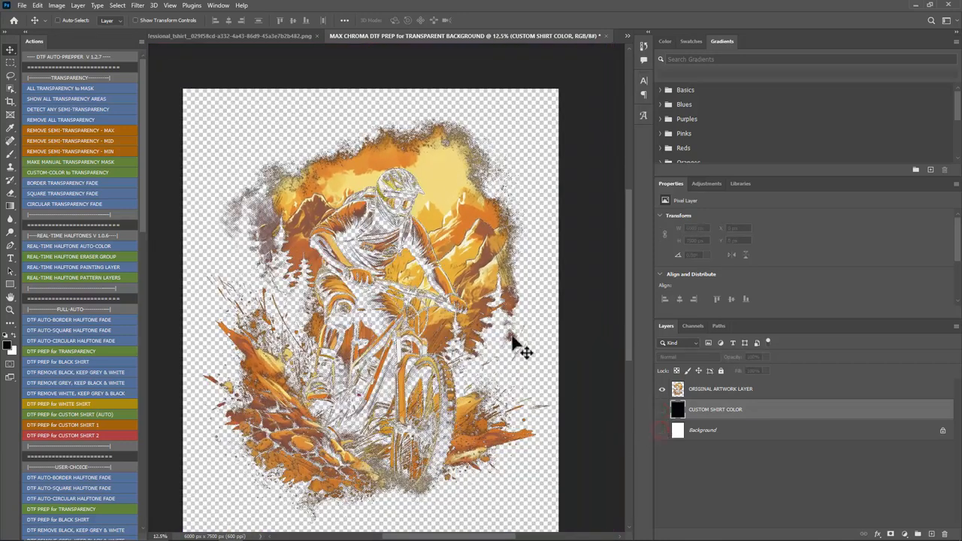
# Step: Show the white Background layer temporarily to examine the mountain bike halftone dots up close, and hide it again
pyautogui.click(663, 432)
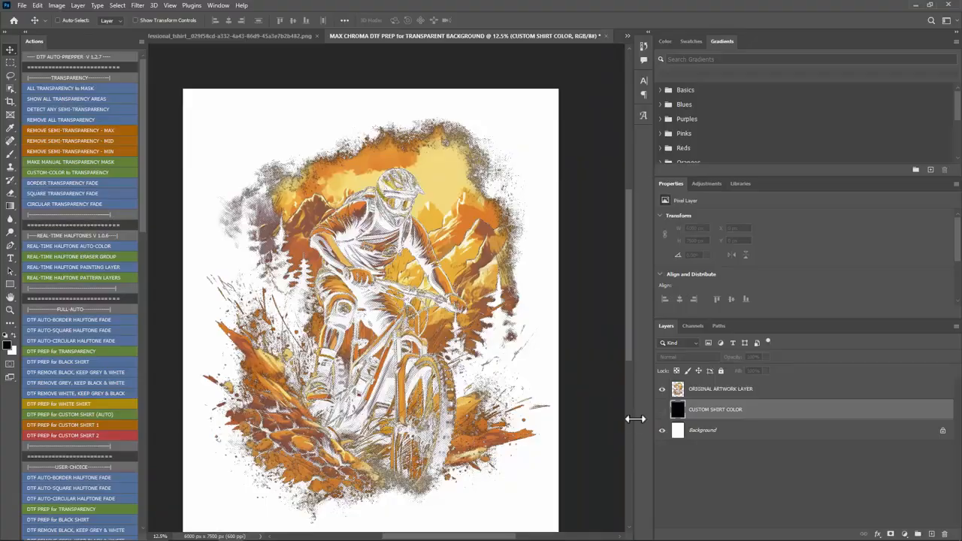
pyautogui.scroll(1, 387, 440)
pyautogui.scroll(7, 383, 440)
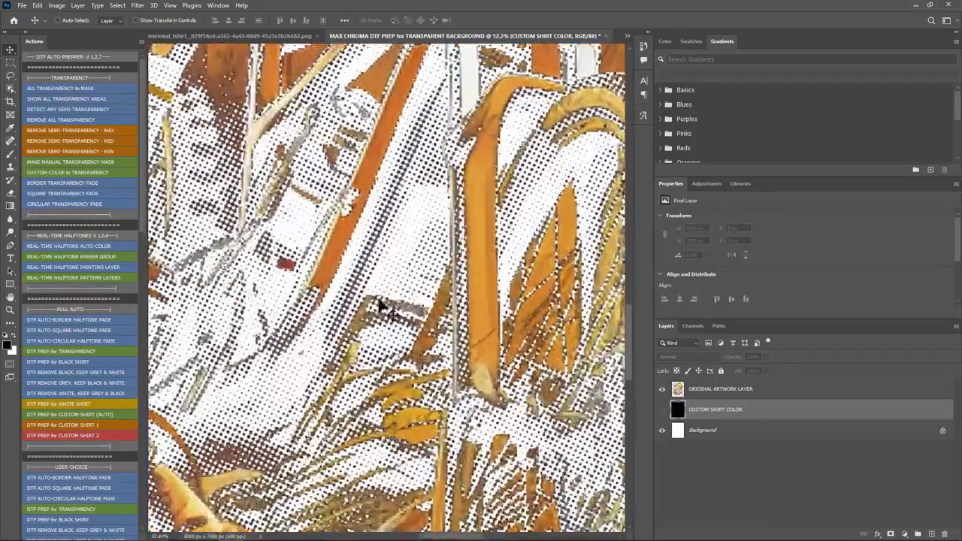
pyautogui.scroll(-5, 435, 256)
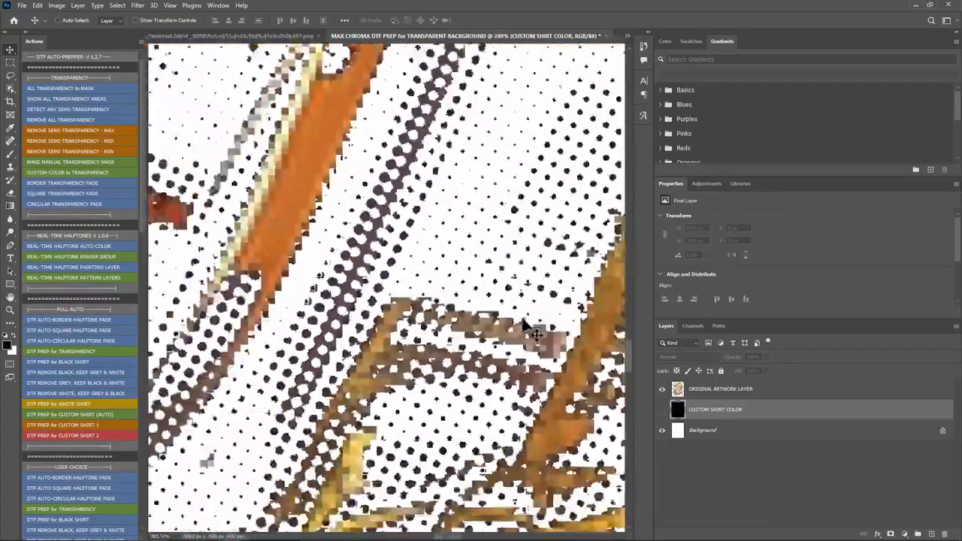
pyautogui.scroll(-4, 356, 360)
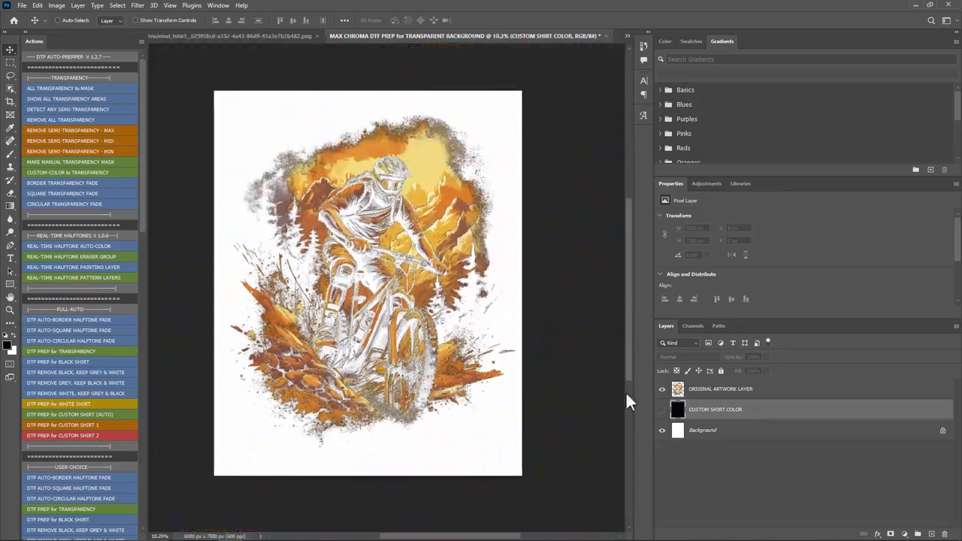
pyautogui.click(662, 430)
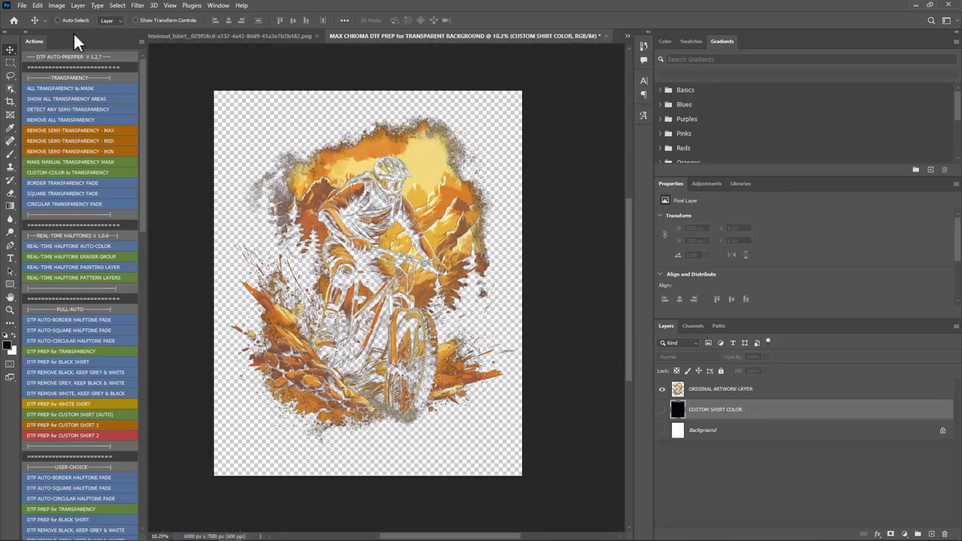
pyautogui.click(22, 5)
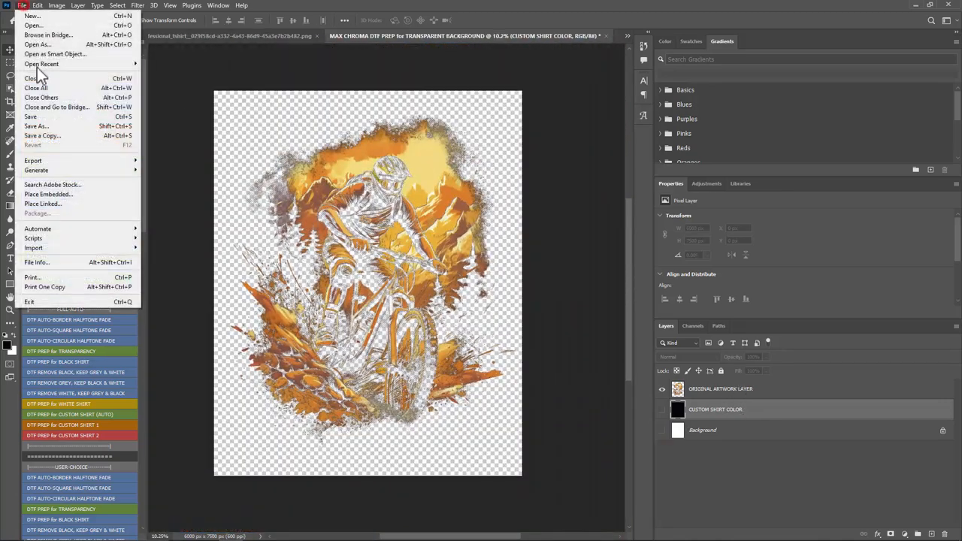
pyautogui.click(54, 126)
pyautogui.click(163, 366)
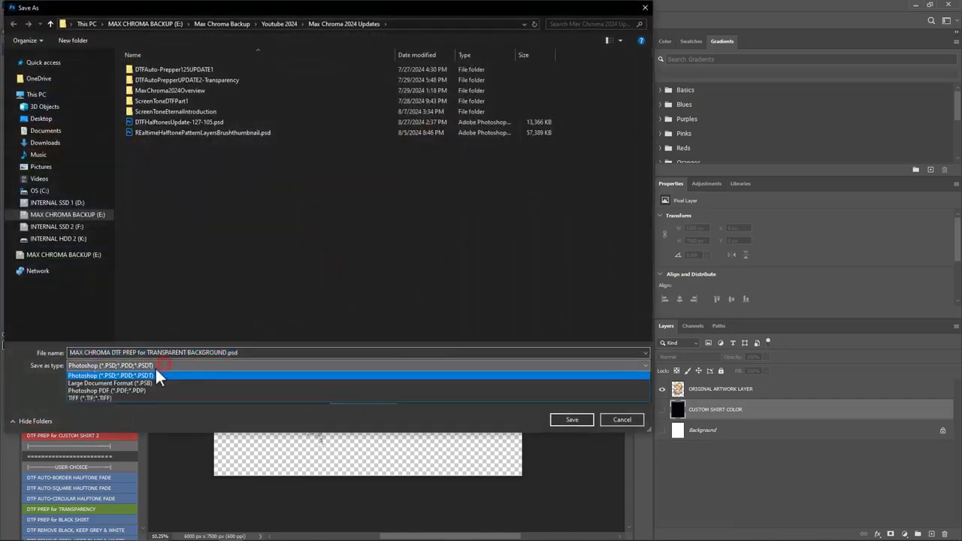
pyautogui.click(229, 299)
pyautogui.click(624, 420)
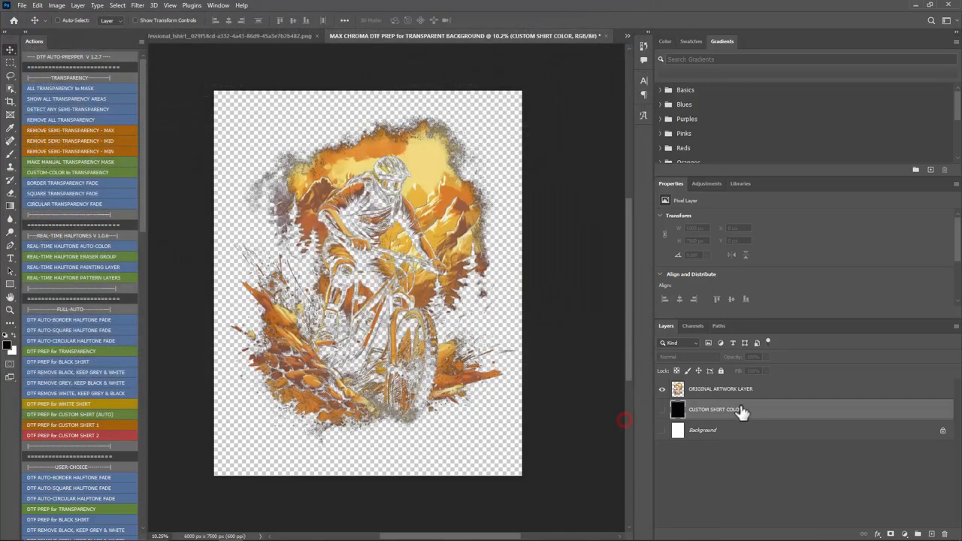
# Step: Try deleting the CUSTOM SHIRT COLOR and Background layers, and undo both deletions
pyautogui.click(742, 435)
pyautogui.click(754, 407)
pyautogui.press('Delete')
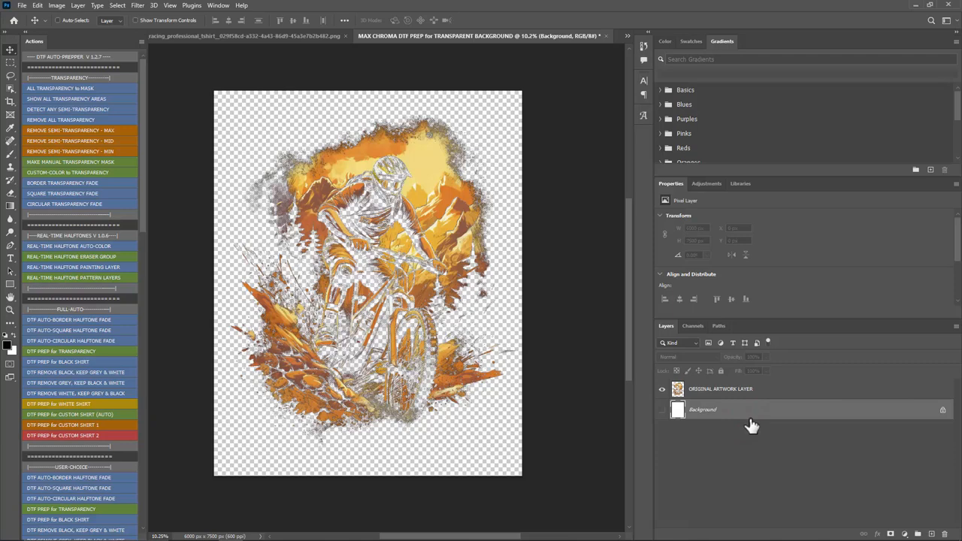
pyautogui.click(726, 468)
pyautogui.click(750, 413)
pyautogui.press('Delete')
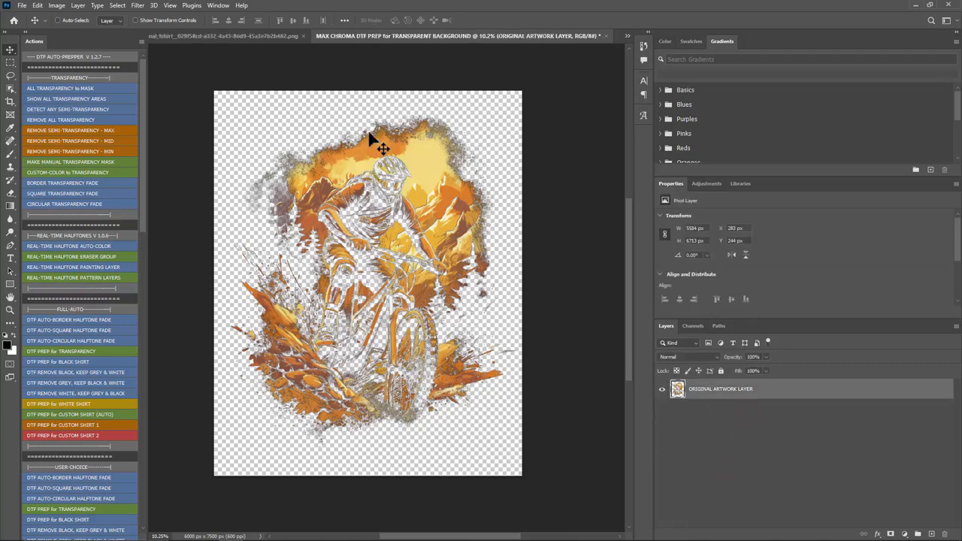
pyautogui.hotkey('ctrl', 'z')
pyautogui.hotkey('ctrl', 'z')
# Step: Delete the CUSTOM SHIRT COLOR and Background layers, keeping only the ORIGINAL ARTWORK LAYER
pyautogui.click(736, 492)
pyautogui.click(772, 414)
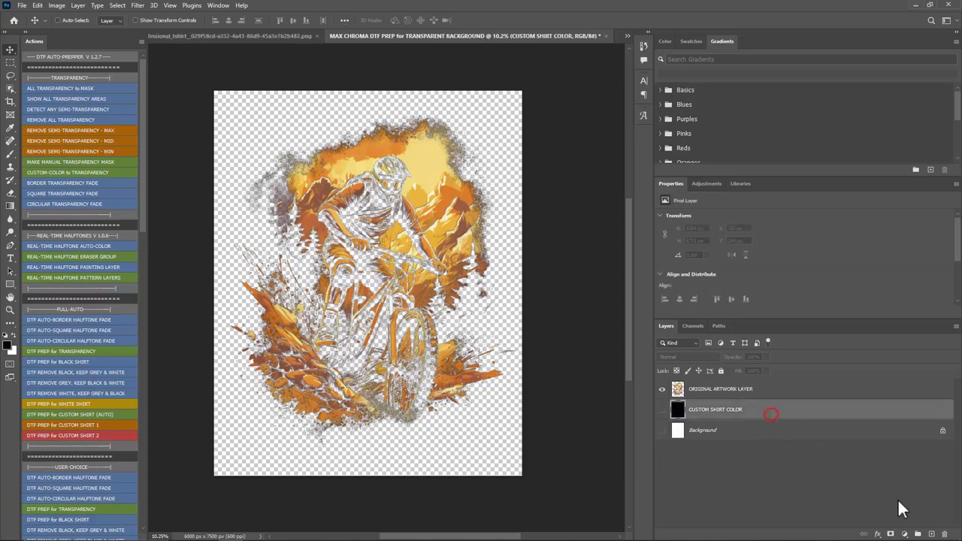
pyautogui.click(949, 536)
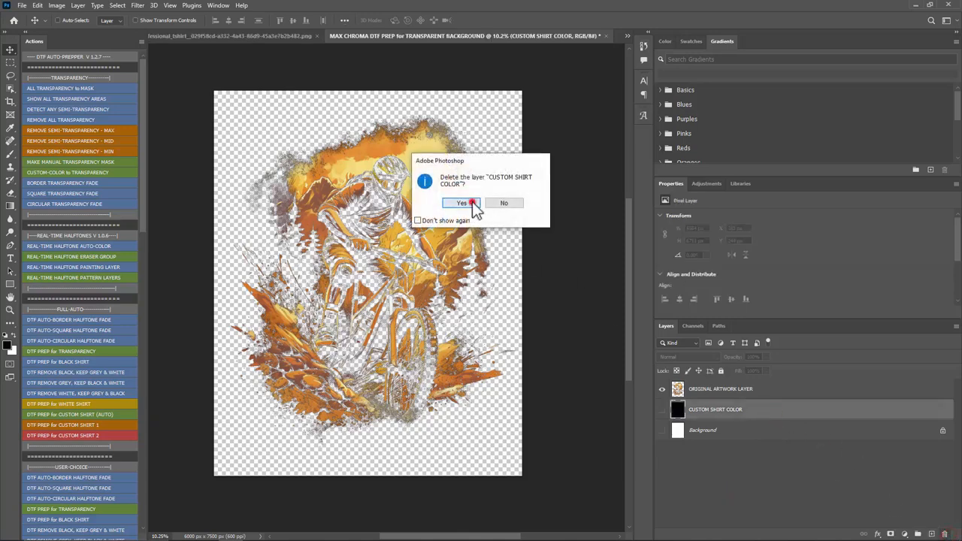
pyautogui.click(448, 205)
pyautogui.click(778, 456)
pyautogui.click(795, 415)
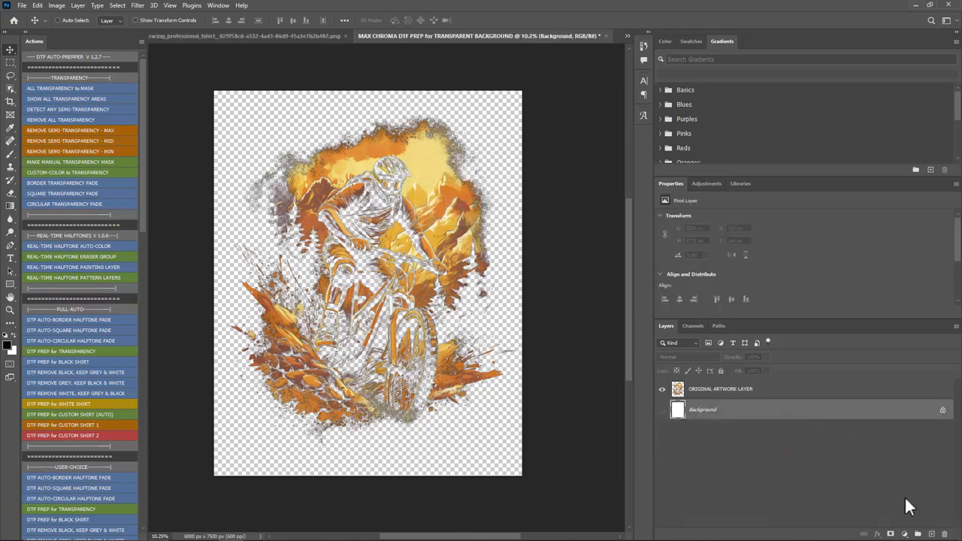
pyautogui.click(946, 536)
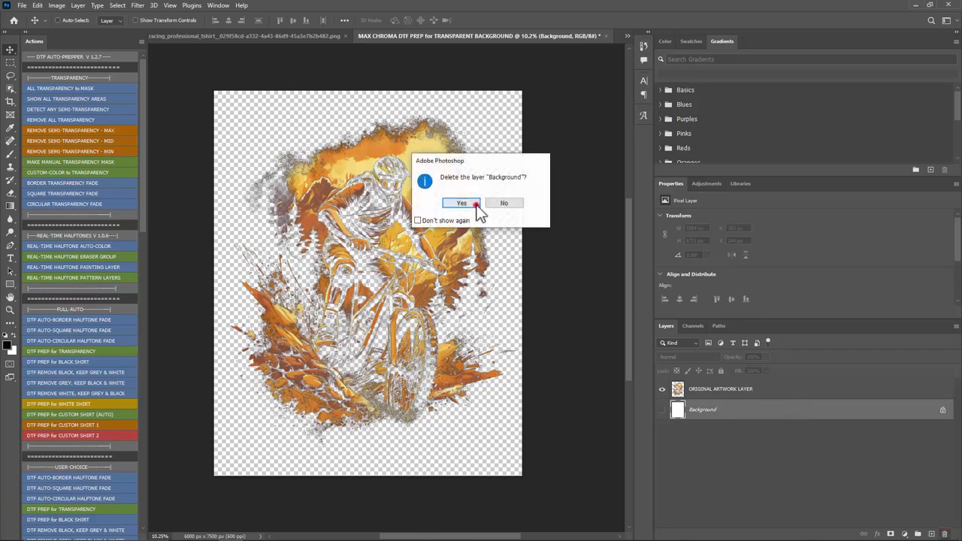
pyautogui.click(449, 203)
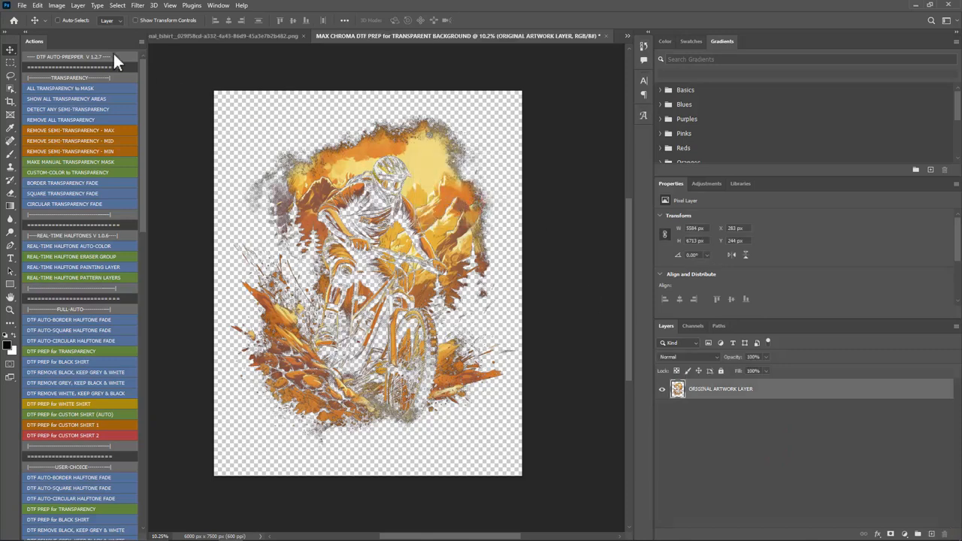
pyautogui.click(22, 6)
pyautogui.click(30, 133)
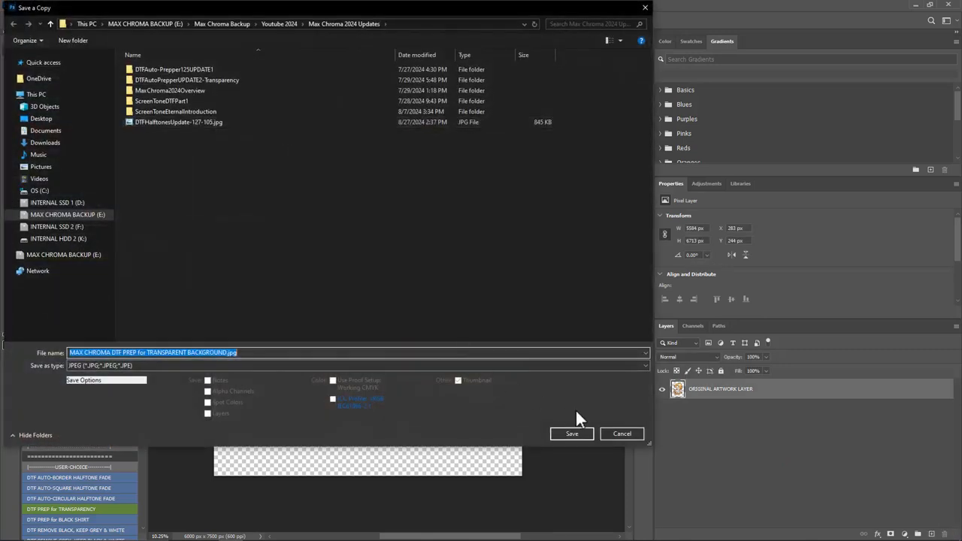
pyautogui.click(622, 434)
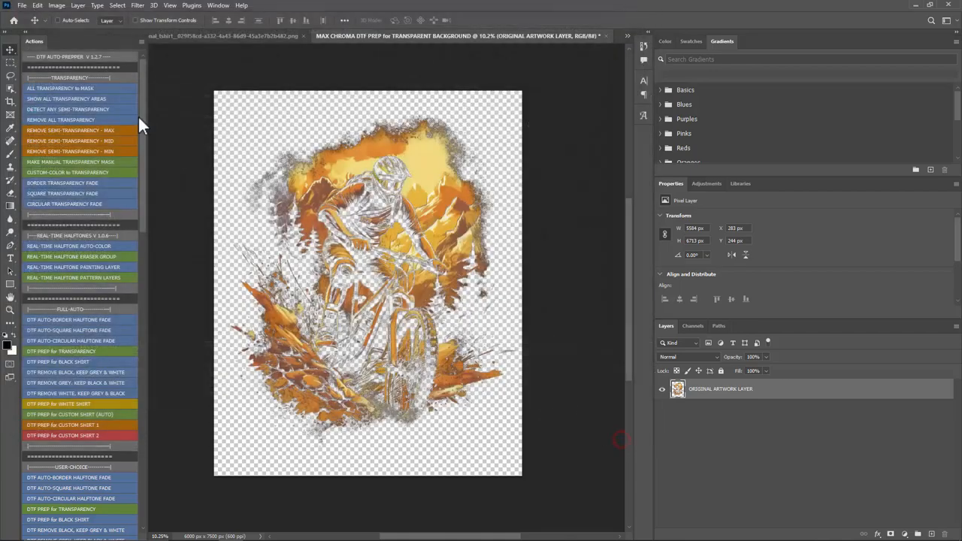
# Step: Save the transparent mountain bike artwork as a PNG named MAX CHROMA DTF PREP for TRANSPARENT BACKGROUND in Downloads, and close the document
pyautogui.click(22, 5)
pyautogui.click(43, 125)
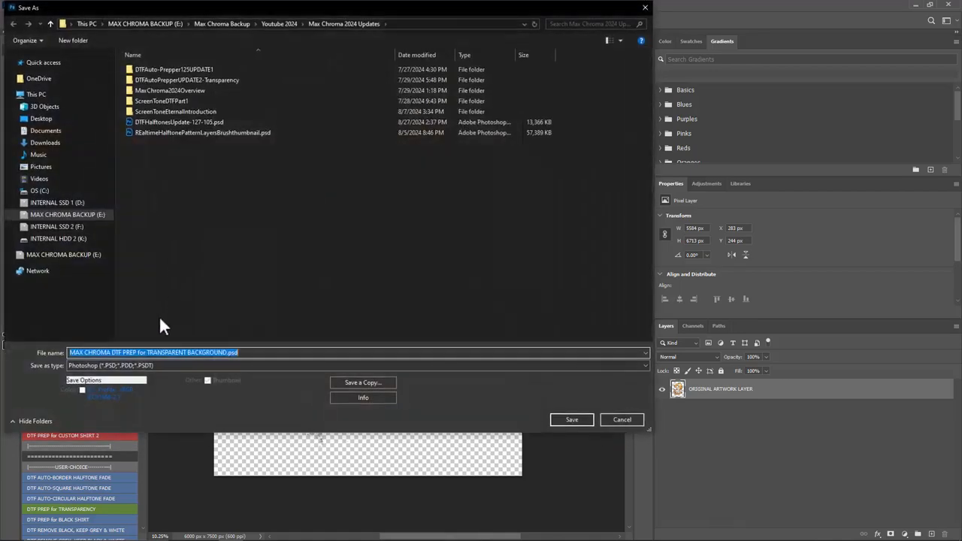
pyautogui.click(136, 366)
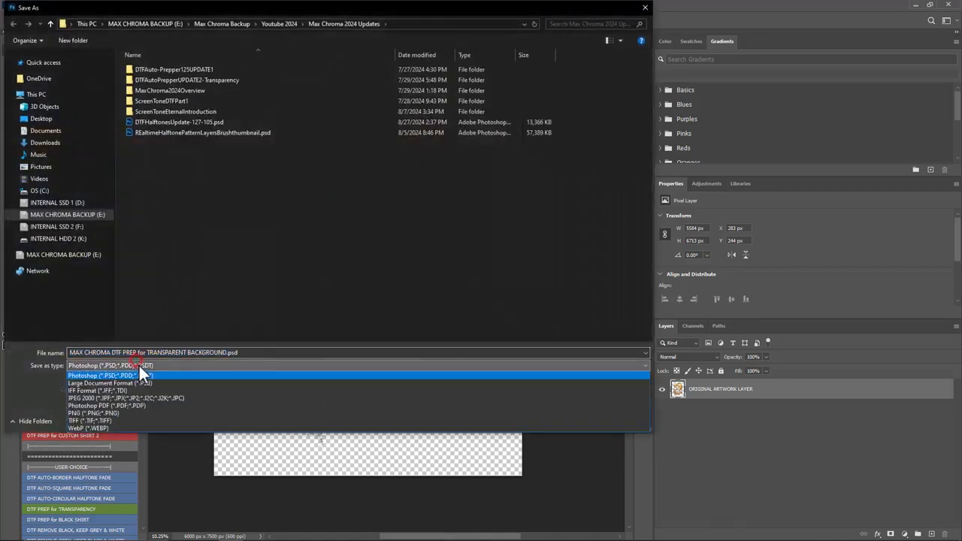
pyautogui.click(106, 413)
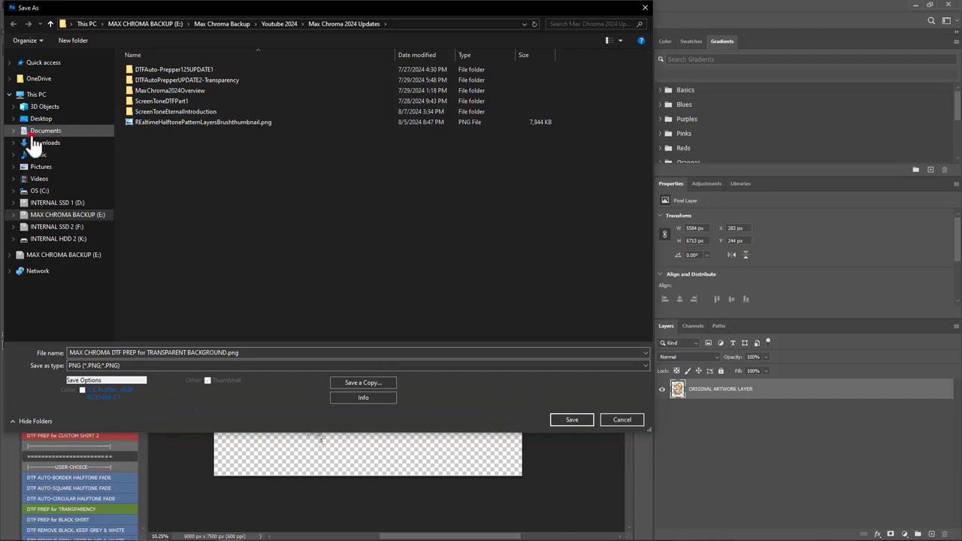
pyautogui.click(43, 131)
pyautogui.click(41, 143)
pyautogui.click(572, 420)
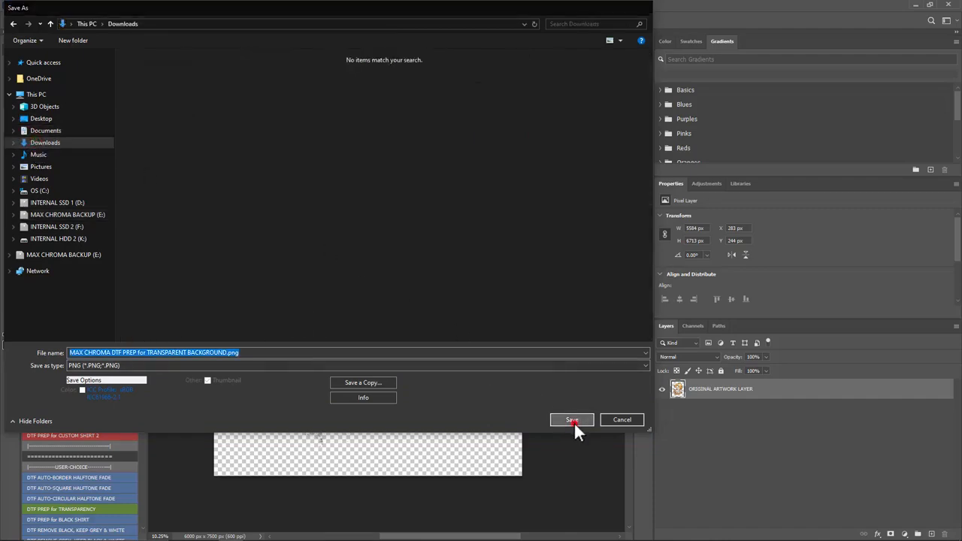
pyautogui.click(538, 165)
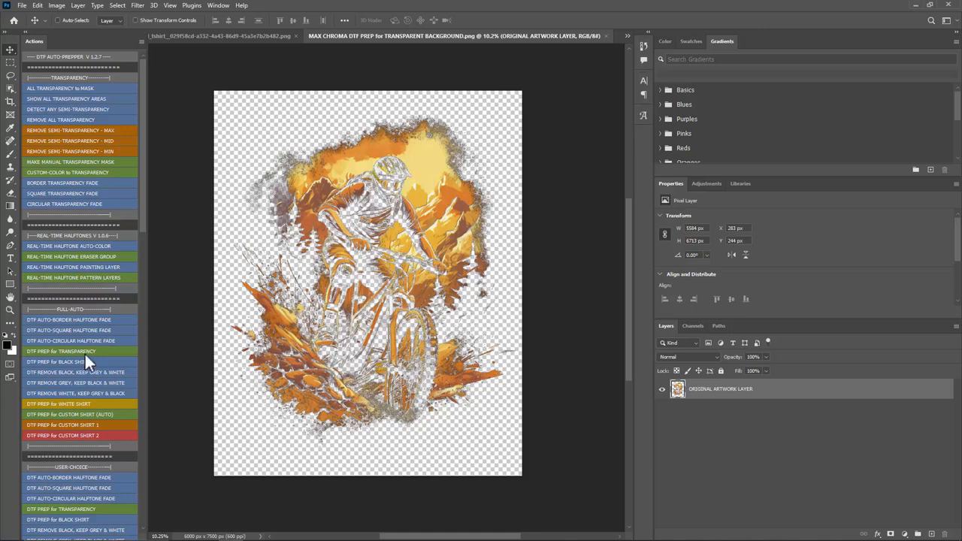
pyautogui.click(605, 35)
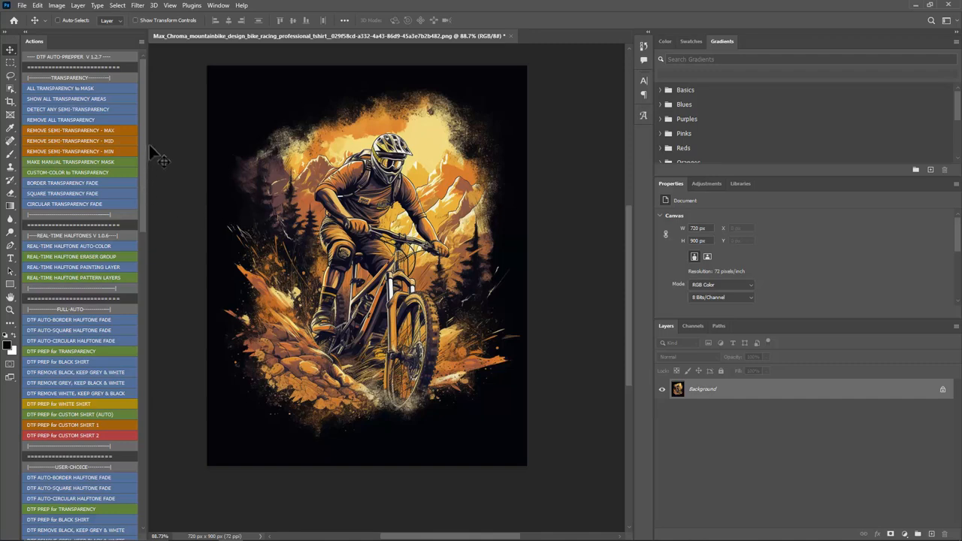
# Step: Turn off Button Mode for the actions and widen their list
pyautogui.click(141, 41)
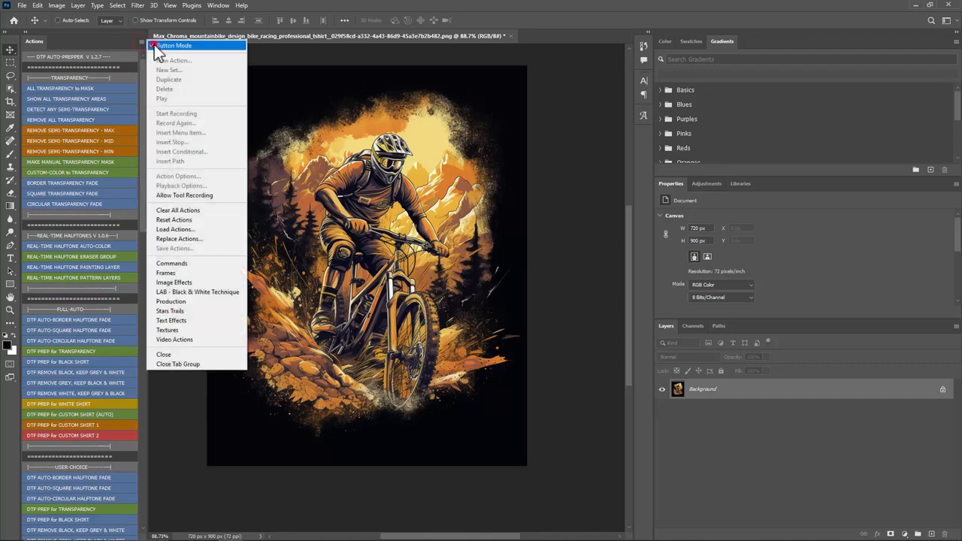
pyautogui.click(154, 45)
pyautogui.moveTo(146, 80); pyautogui.dragTo(201, 90)
pyautogui.moveTo(198, 207); pyautogui.dragTo(208, 91)
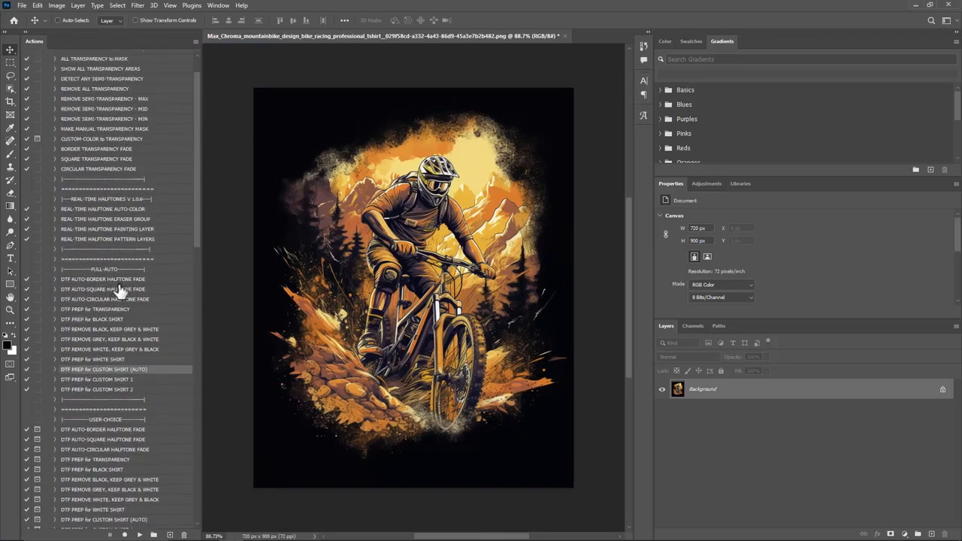
# Step: Look through the user-choice, custom-pattern, full-halftoning, white underlay and multi-action combo groups of the DTF actions
pyautogui.scroll(-5, 125, 292)
pyautogui.scroll(-6, 124, 319)
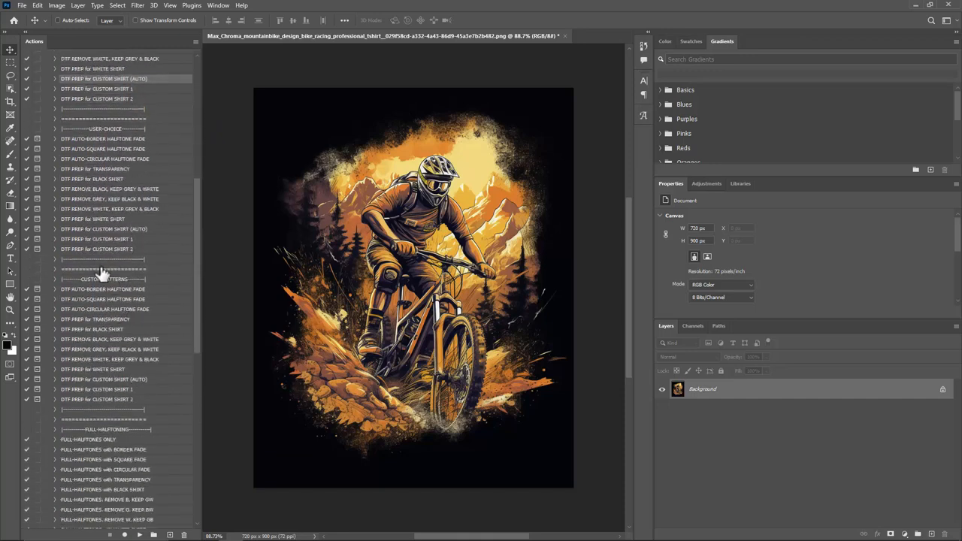
pyautogui.scroll(-6, 127, 331)
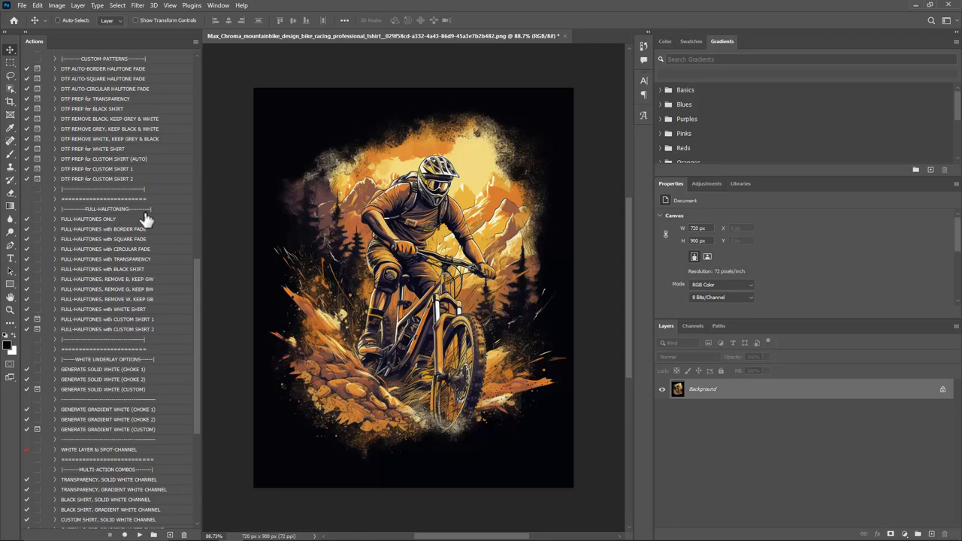
pyautogui.scroll(-1, 115, 304)
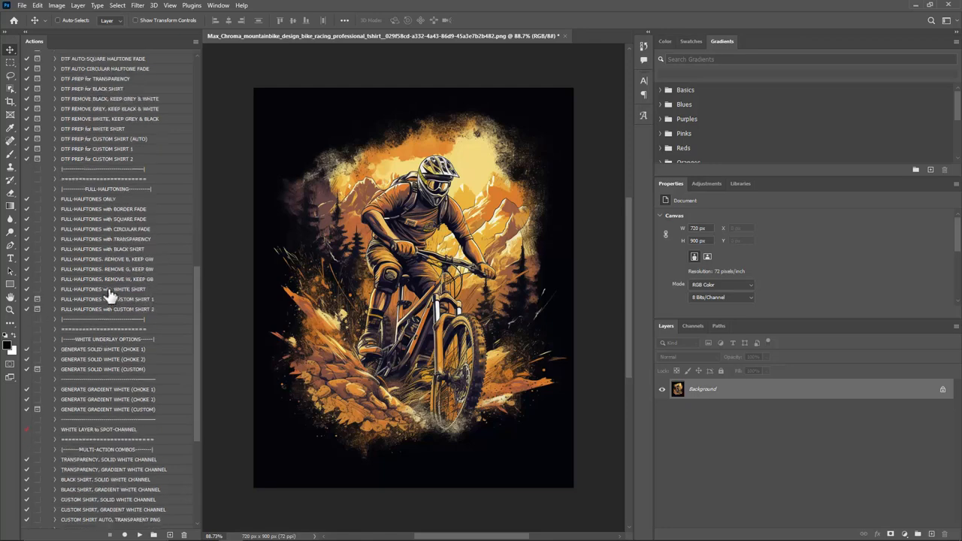
pyautogui.scroll(-2, 117, 282)
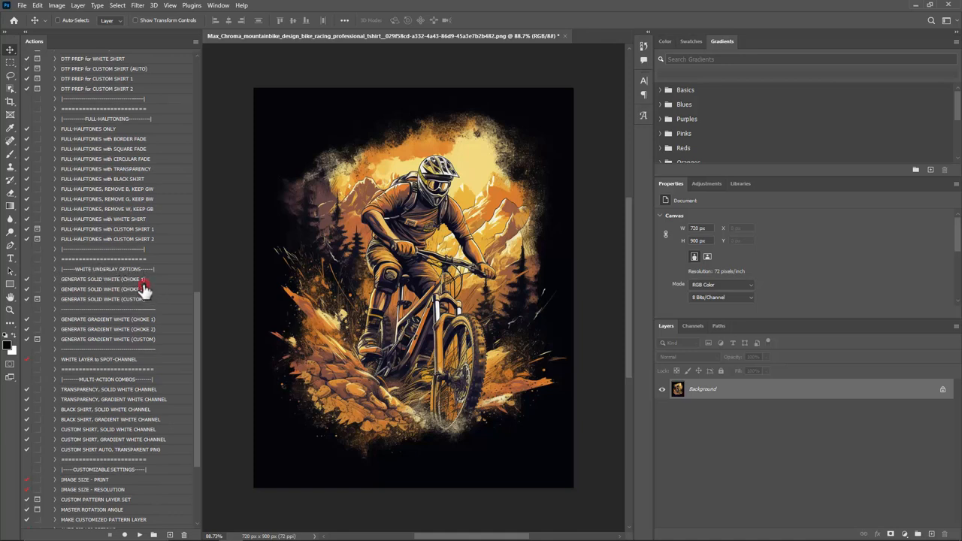
pyautogui.click(122, 281)
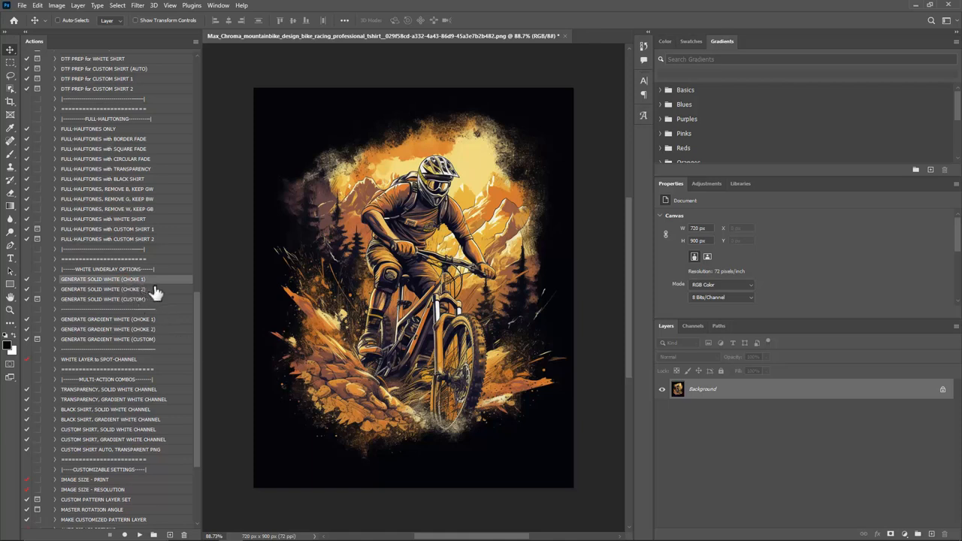
pyautogui.click(151, 320)
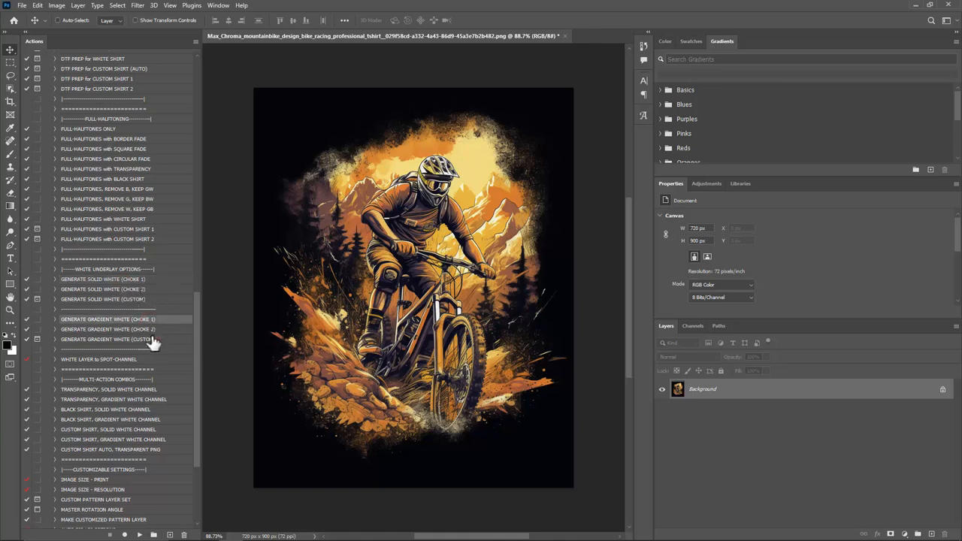
pyautogui.scroll(-3, 128, 346)
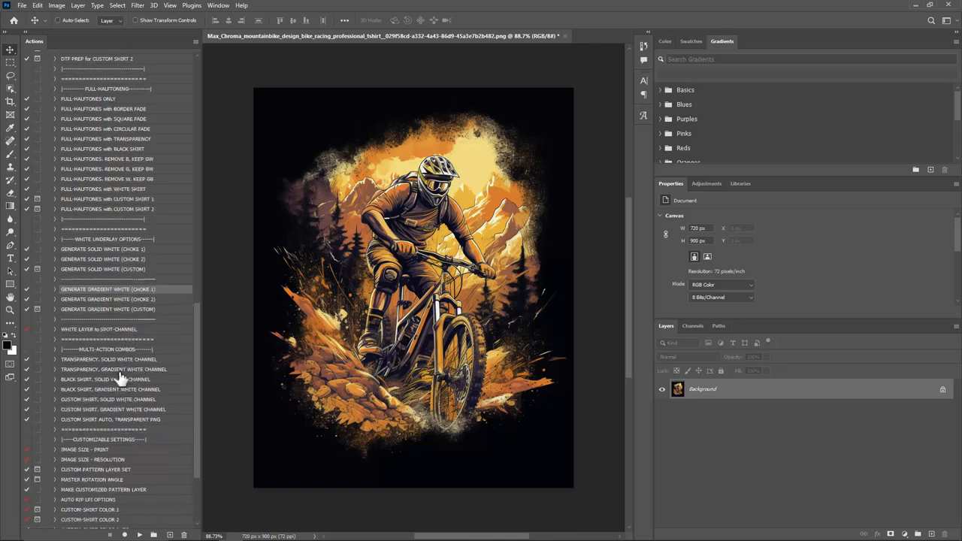
pyautogui.click(88, 349)
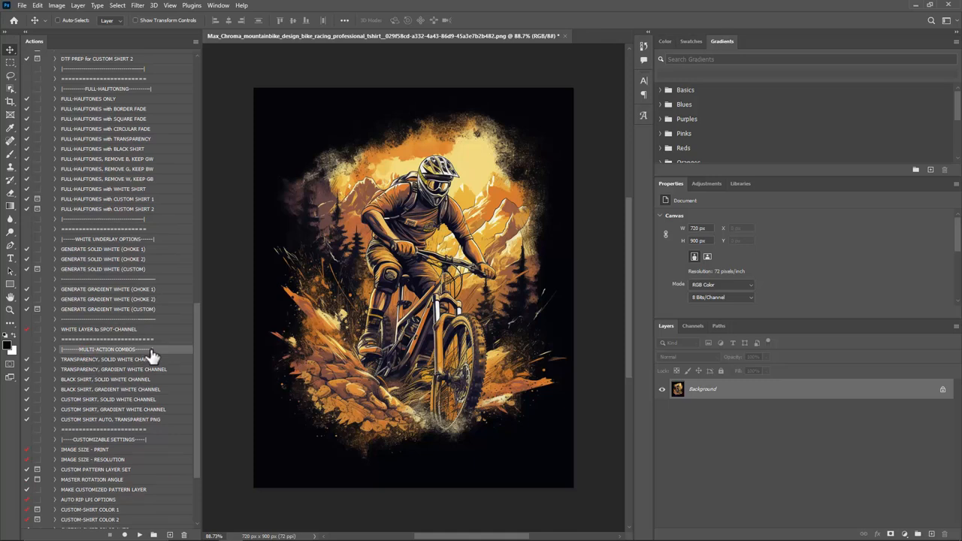
# Step: Expand the CUSTOM SHIRT AUTO, TRANSPARENT PNG action to examine its recorded commands, and collapse it again
pyautogui.click(103, 420)
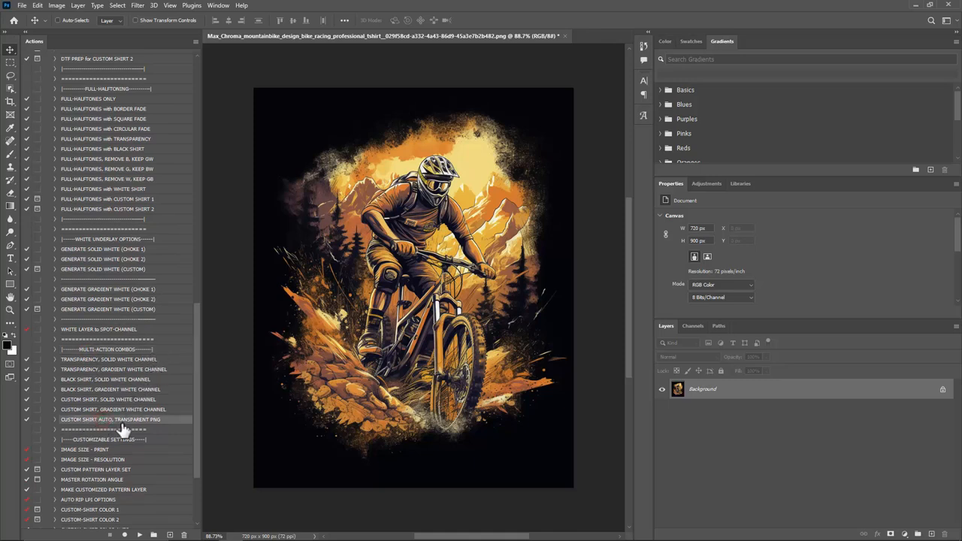
pyautogui.click(54, 419)
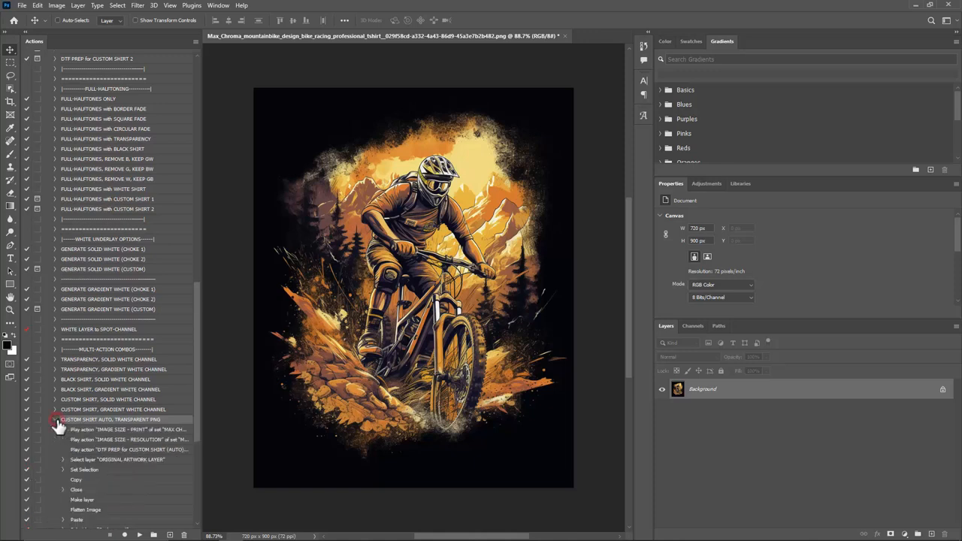
pyautogui.click(85, 430)
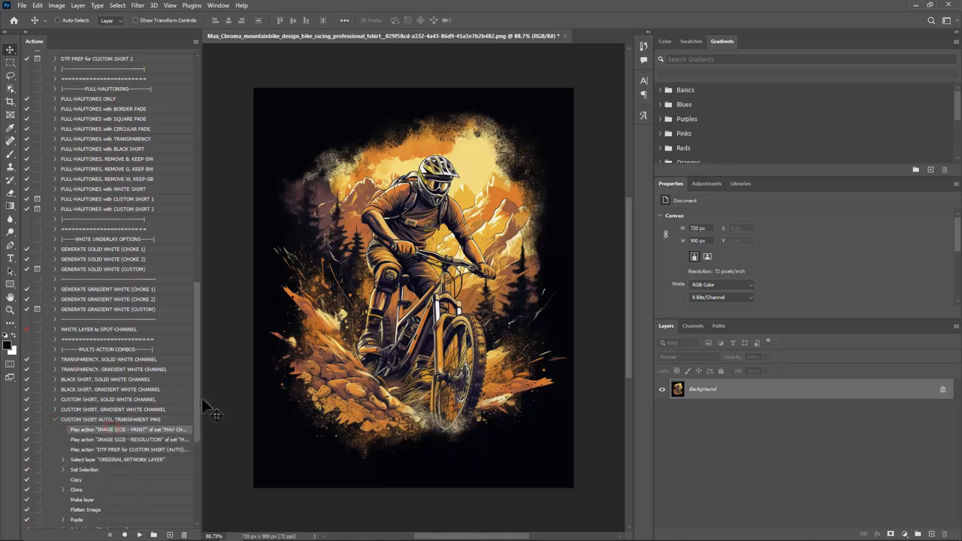
pyautogui.moveTo(203, 401); pyautogui.dragTo(222, 406)
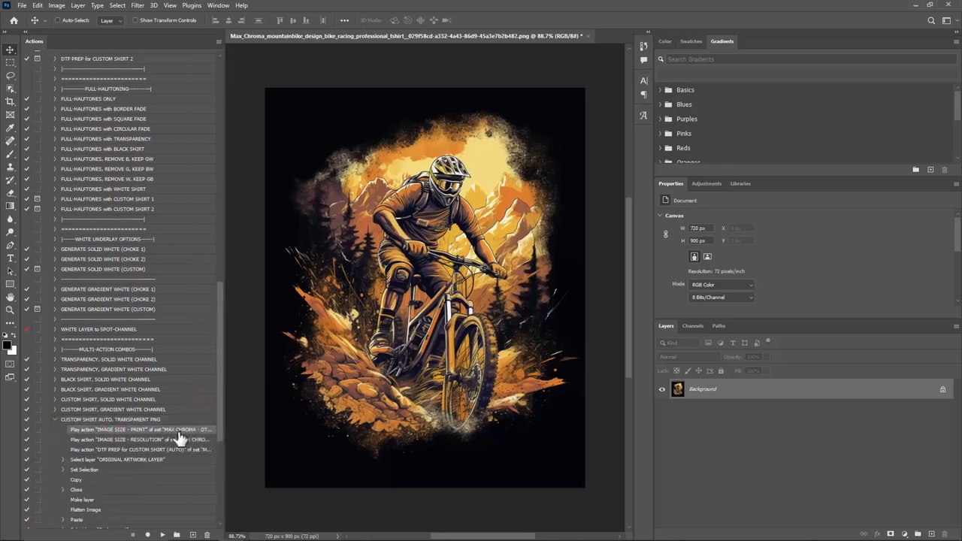
pyautogui.click(54, 420)
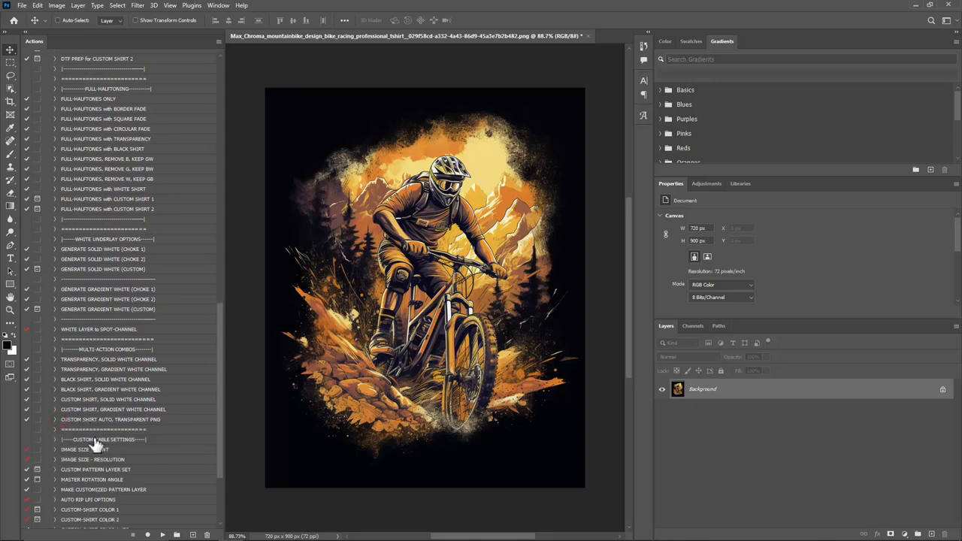
# Step: Expand the IMAGE SIZE - PRINT action to check its image size settings, and collapse it again
pyautogui.click(55, 450)
pyautogui.scroll(-1, 82, 451)
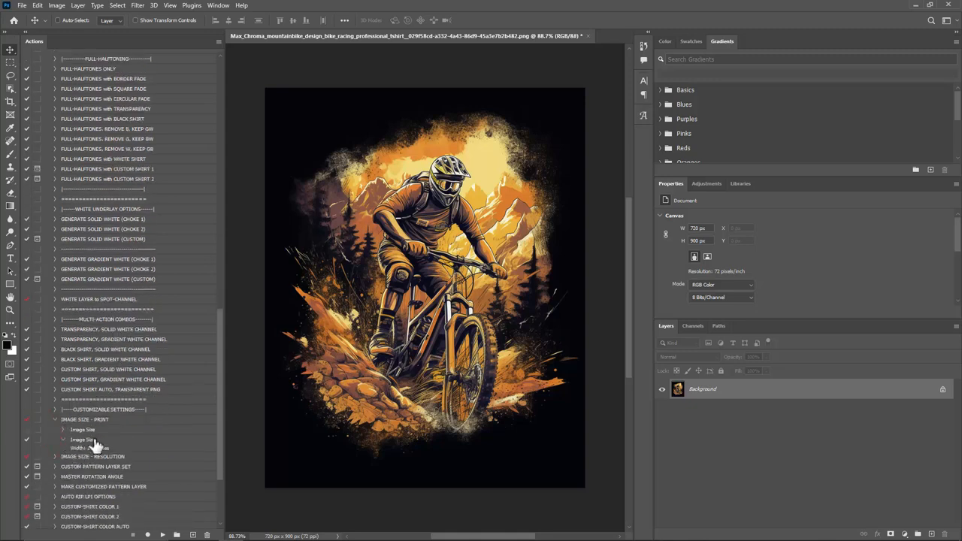
pyautogui.click(55, 420)
# Step: Expand the IMAGE SIZE - RESOLUTION action to check the resolution settings of its Image Size commands, and collapse it again
pyautogui.click(66, 430)
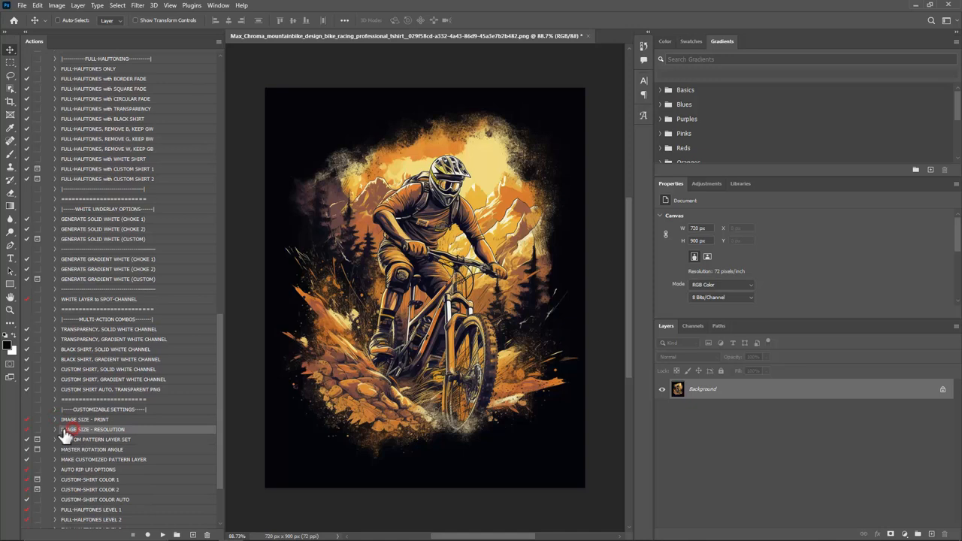
pyautogui.click(55, 429)
pyautogui.click(62, 441)
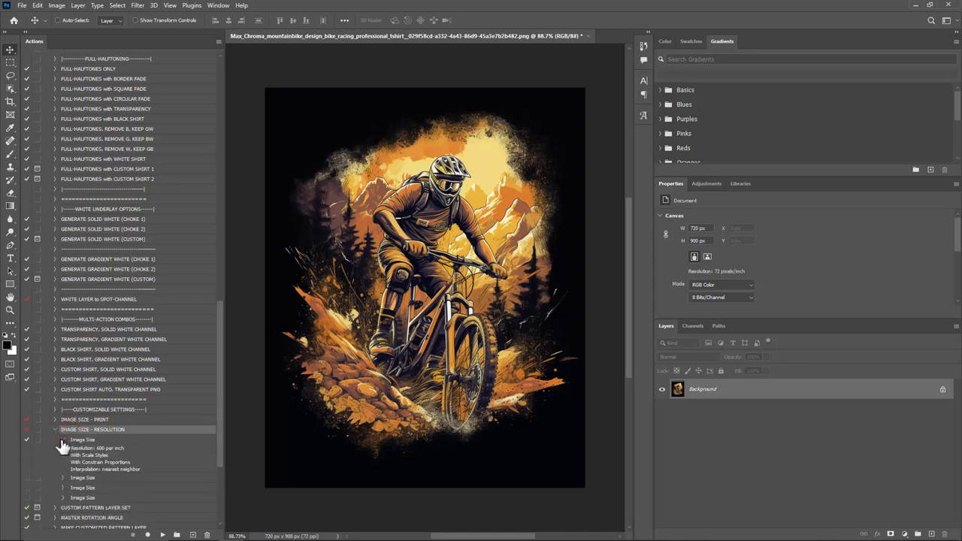
pyautogui.click(56, 429)
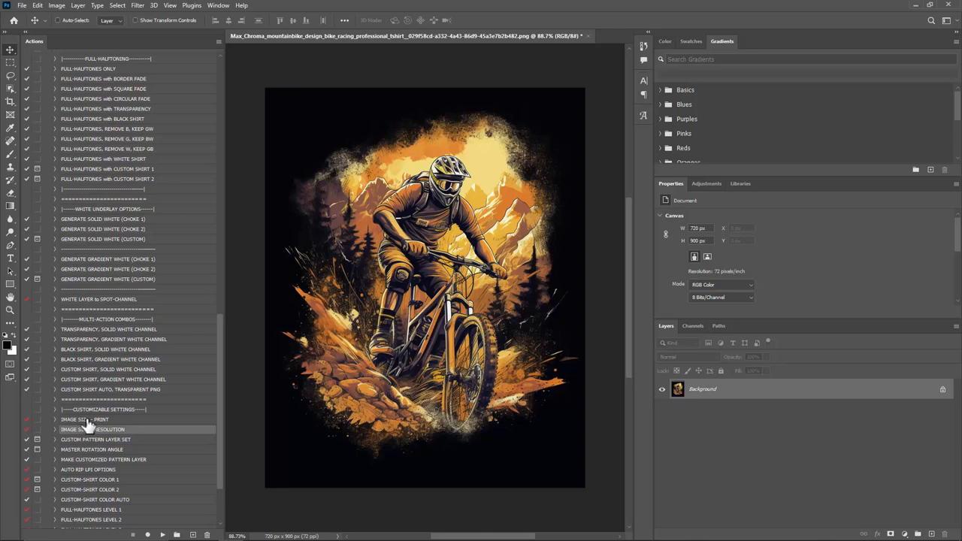
pyautogui.click(54, 430)
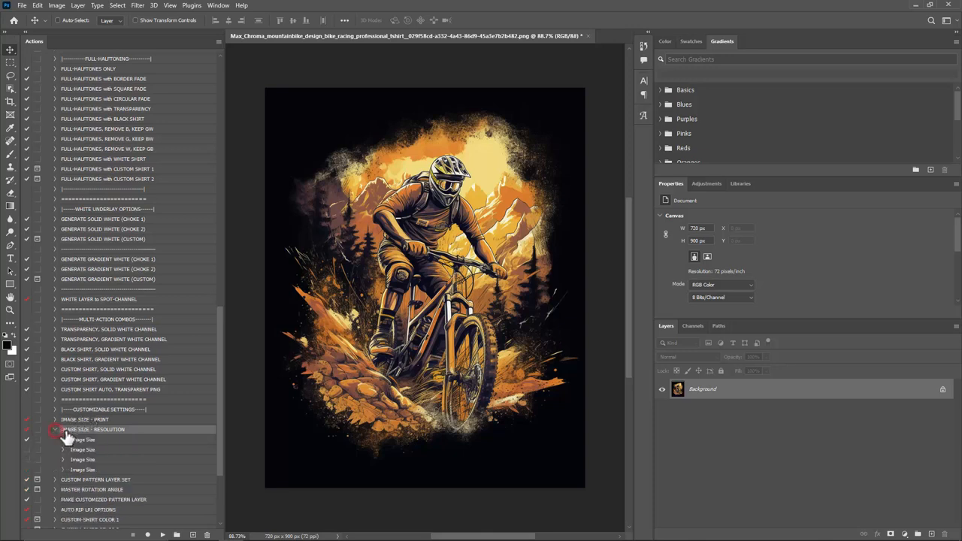
pyautogui.click(63, 440)
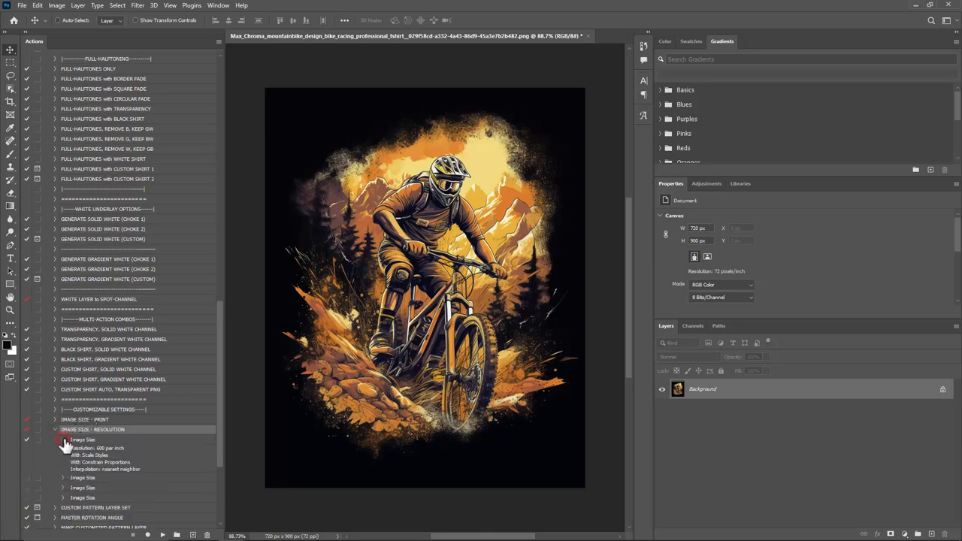
pyautogui.click(62, 478)
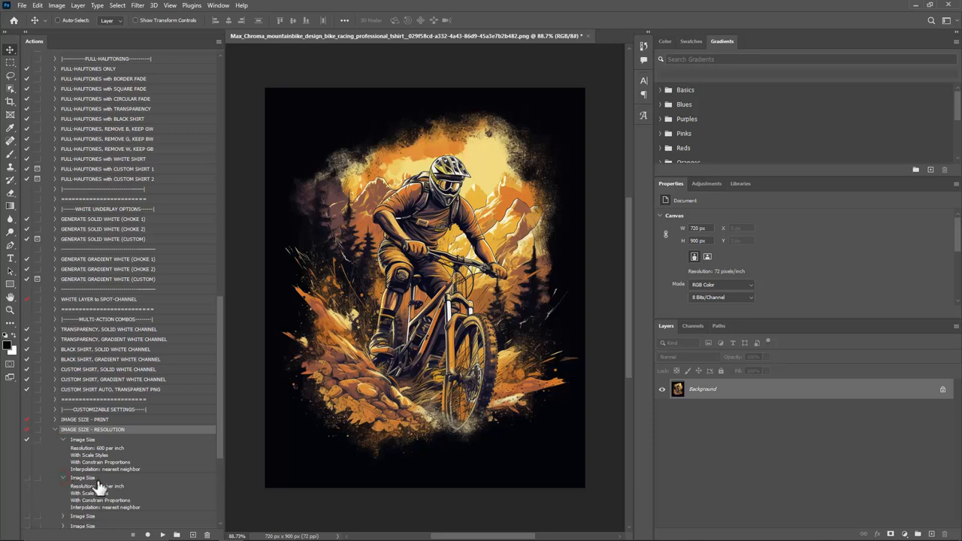
pyautogui.click(26, 478)
pyautogui.click(55, 430)
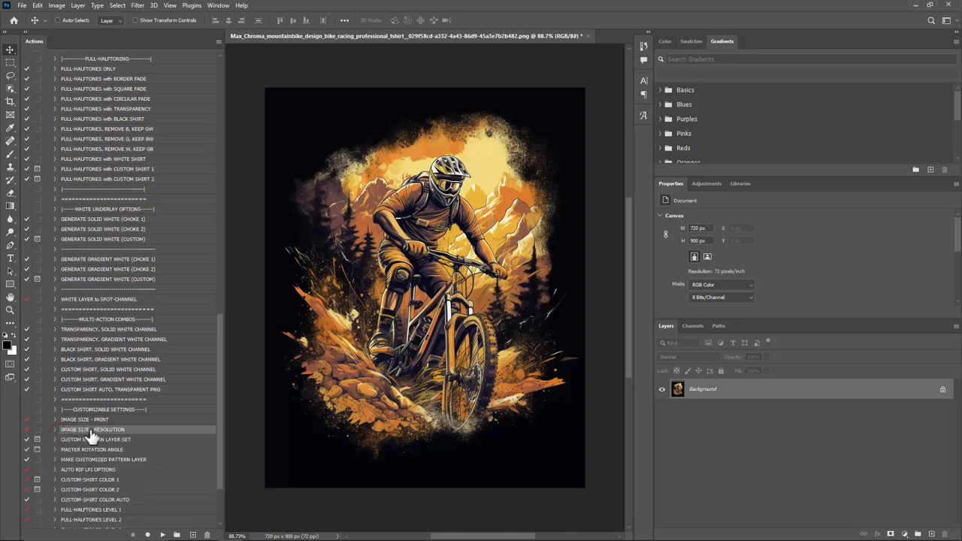
# Step: Review the DTF PREP for CUSTOM SHIRT (AUTO) and layer selection commands inside the CUSTOM SHIRT AUTO, TRANSPARENT PNG action, and collapse it
pyautogui.click(104, 388)
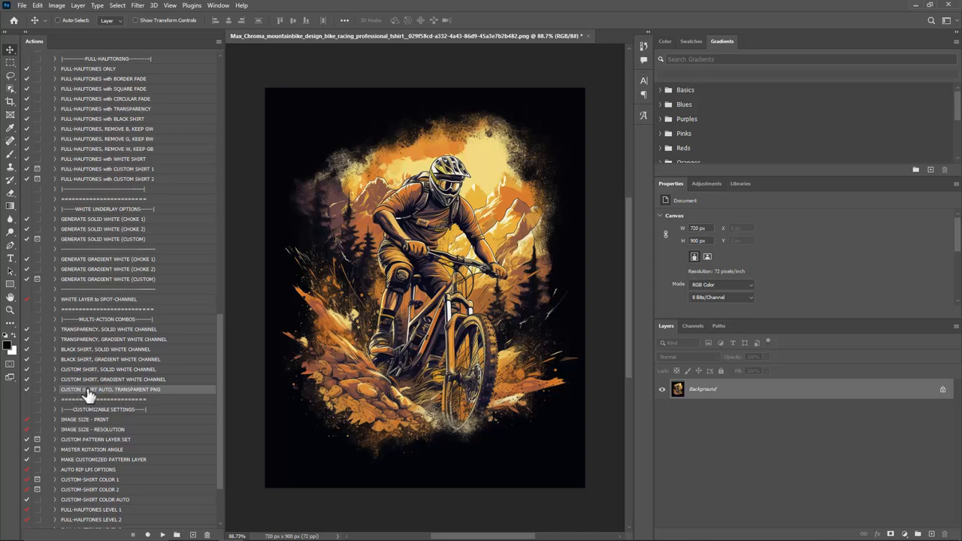
pyautogui.click(54, 390)
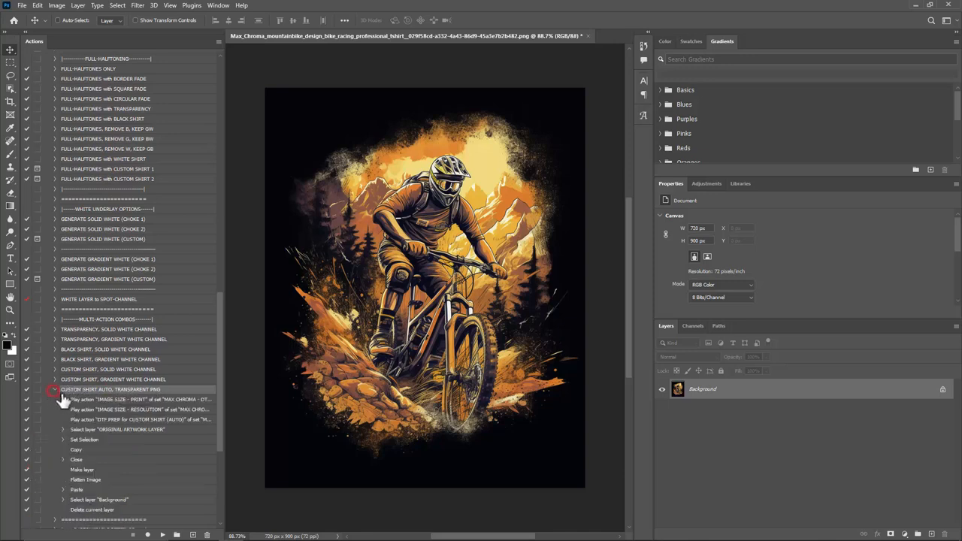
pyautogui.click(122, 420)
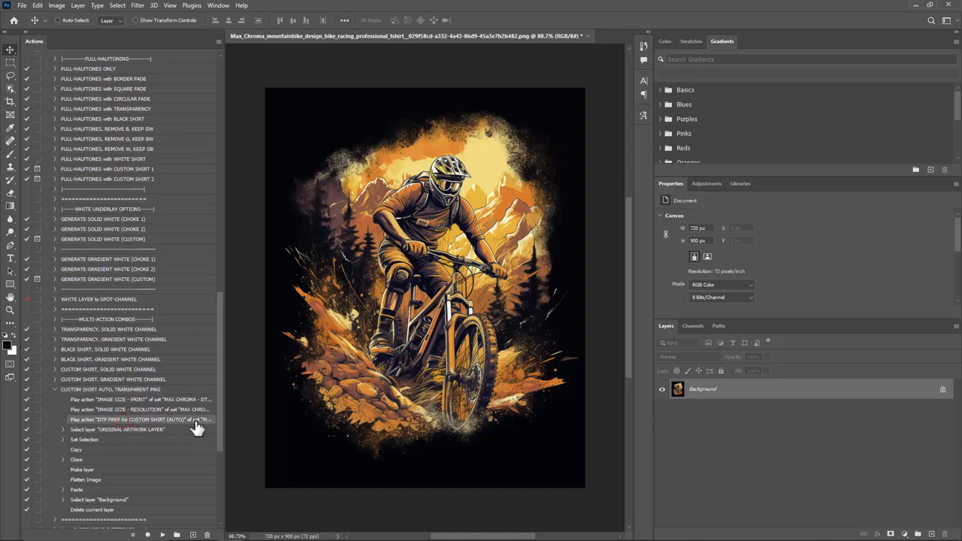
pyautogui.click(105, 430)
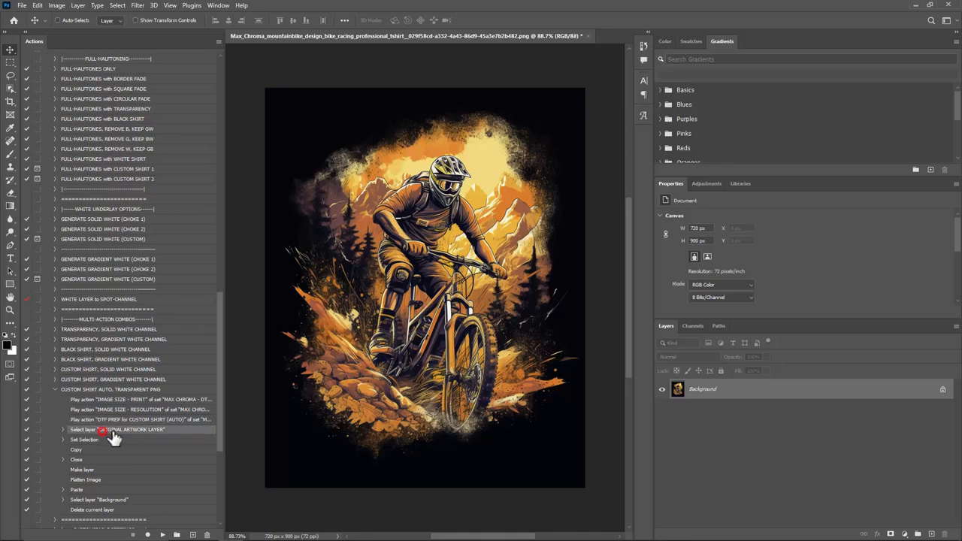
pyautogui.click(54, 390)
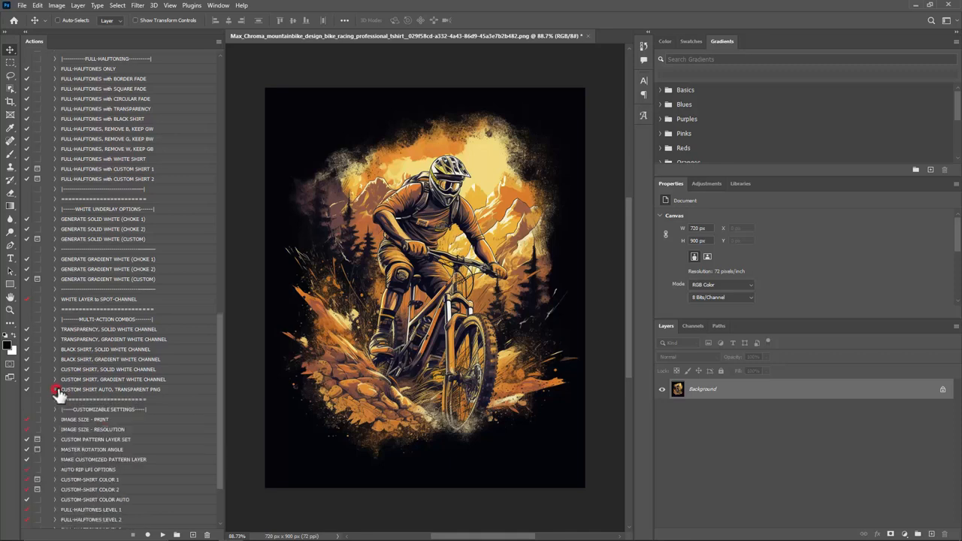
# Step: Run the CUSTOM SHIRT AUTO, TRANSPARENT PNG action on the mountain bike design and fit the result on screen
pyautogui.click(75, 390)
pyautogui.click(163, 535)
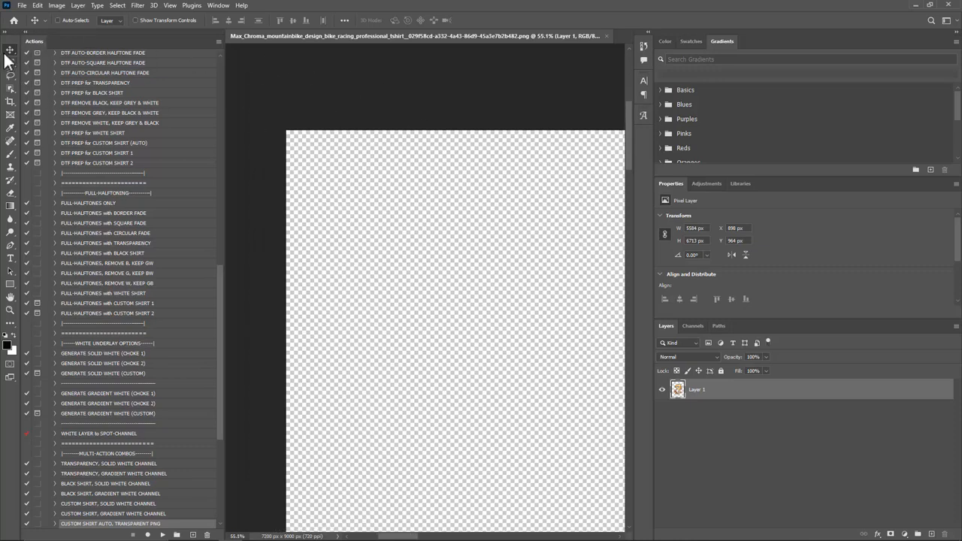
pyautogui.click(10, 313)
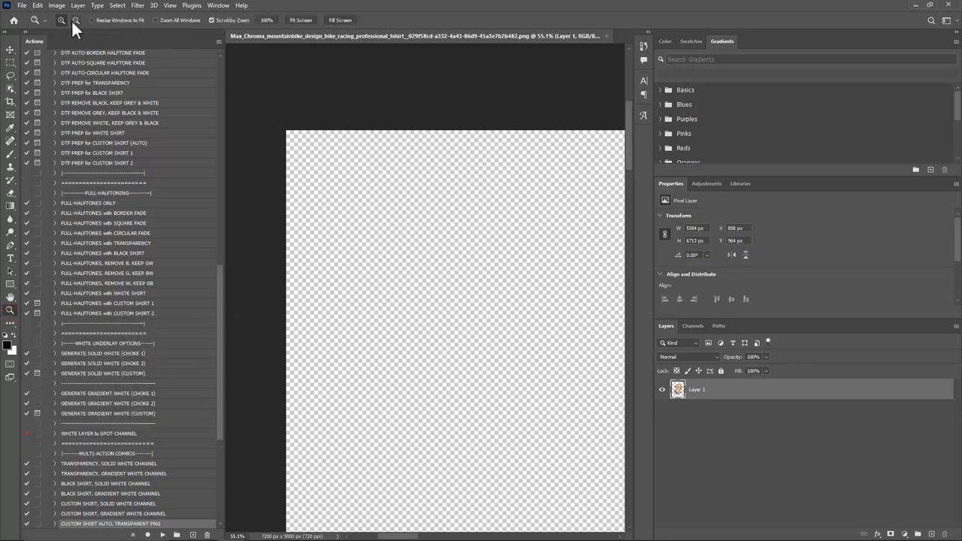
pyautogui.click(300, 18)
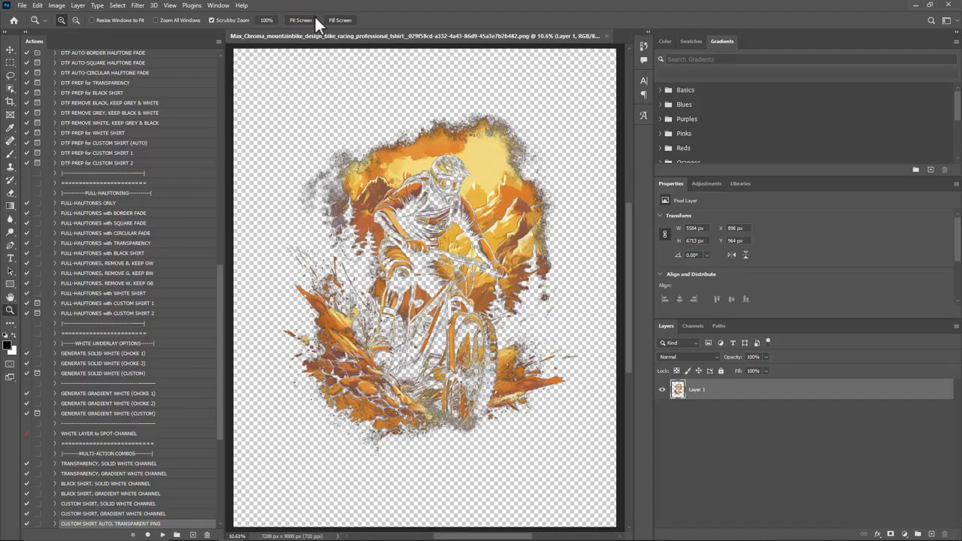
# Step: Zoom in on the halftoned mountain bike artwork to inspect it, and fit the whole design on screen again
pyautogui.click(282, 71)
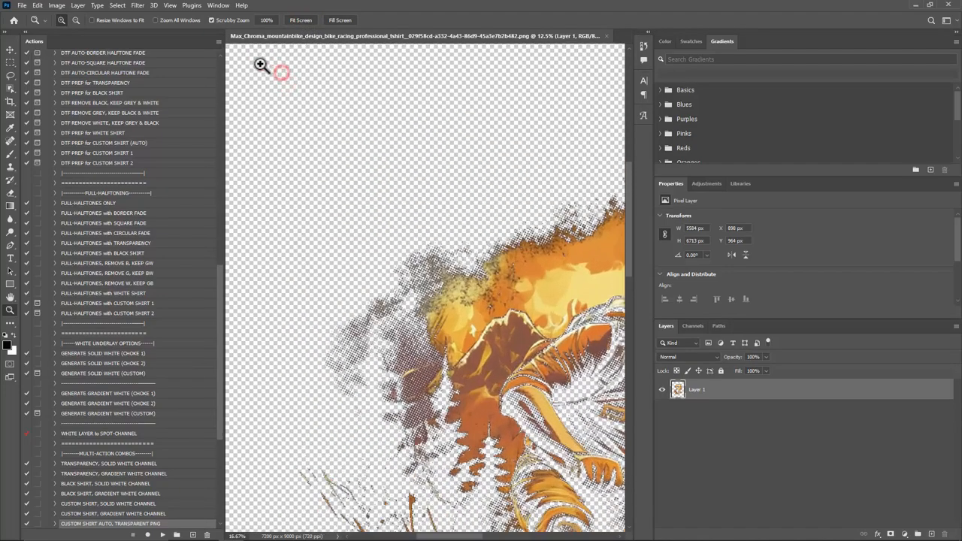
pyautogui.hotkey('ctrl', '0')
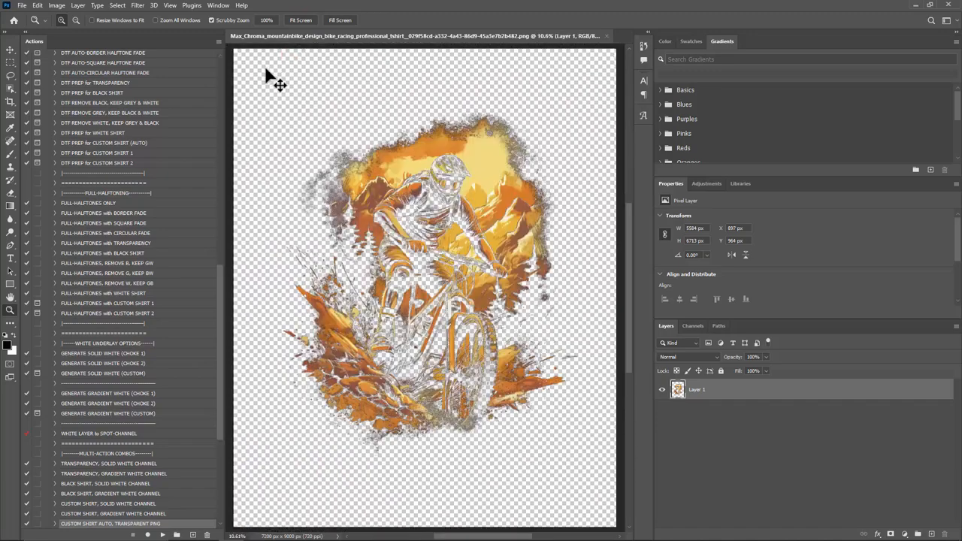
pyautogui.moveTo(273, 73); pyautogui.dragTo(268, 68)
pyautogui.click(170, 6)
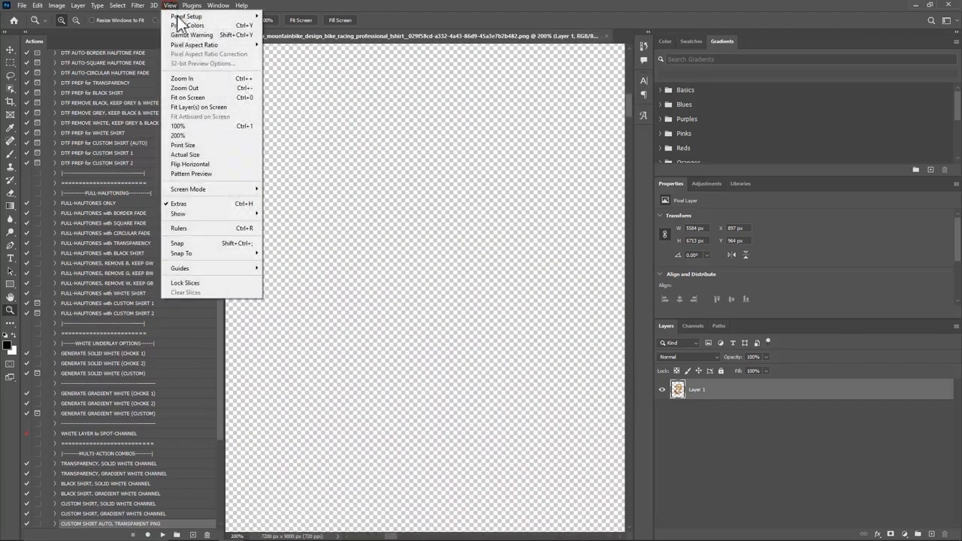
pyautogui.click(180, 97)
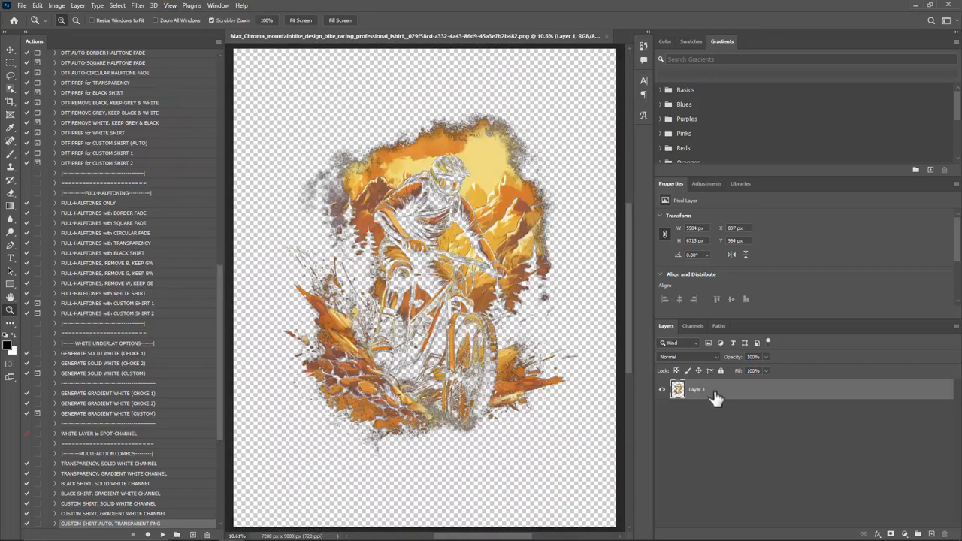
# Step: Save the transparent mountain bike design as a PNG in the Downloads folder, keeping its file name
pyautogui.click(23, 5)
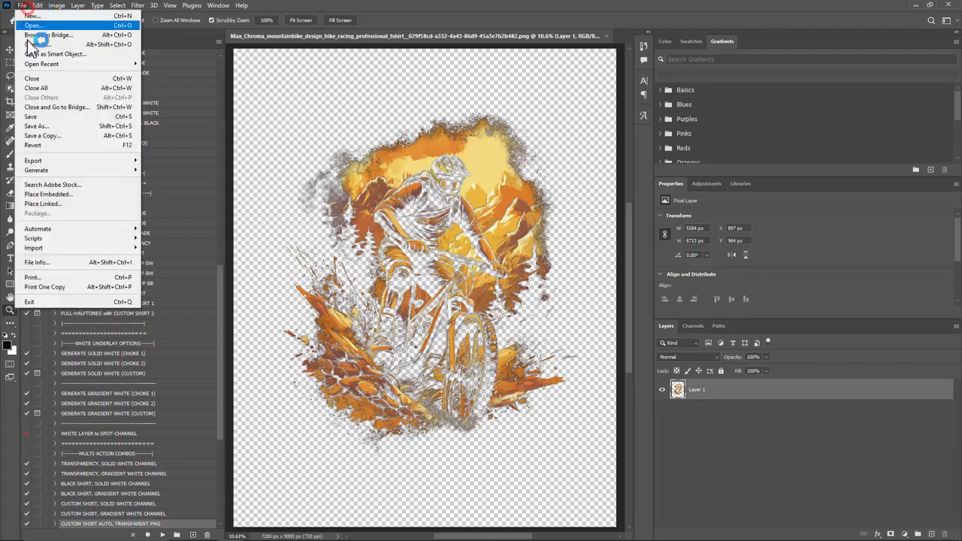
pyautogui.click(38, 126)
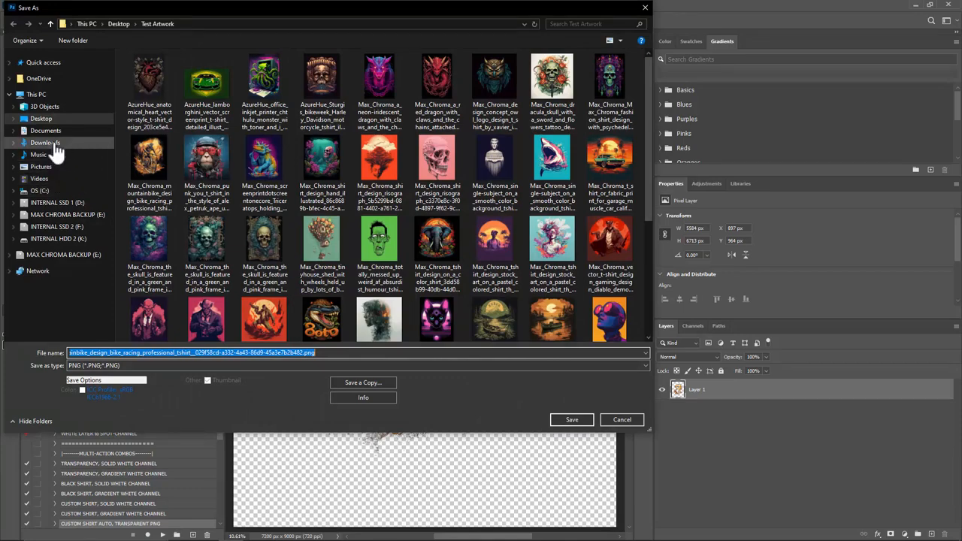
pyautogui.click(53, 144)
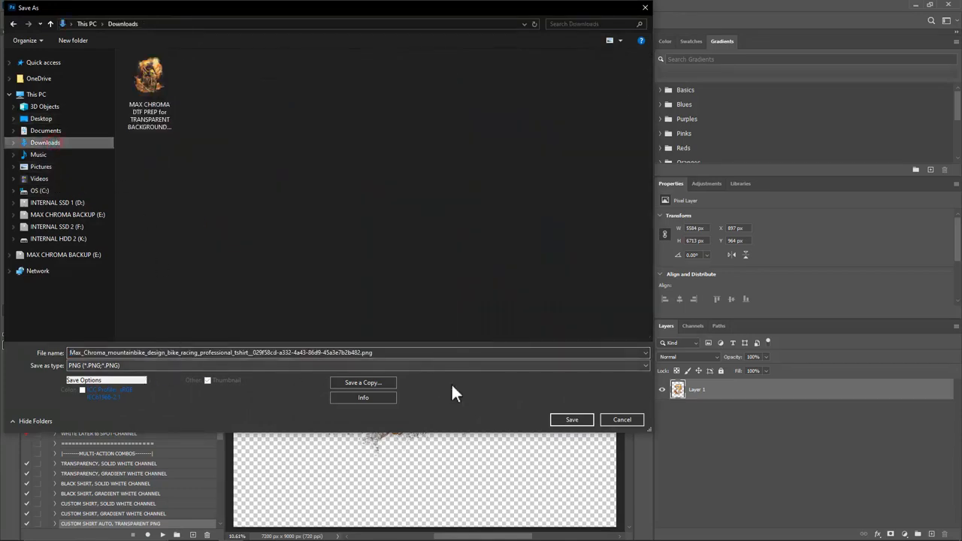
pyautogui.click(570, 420)
pyautogui.click(534, 163)
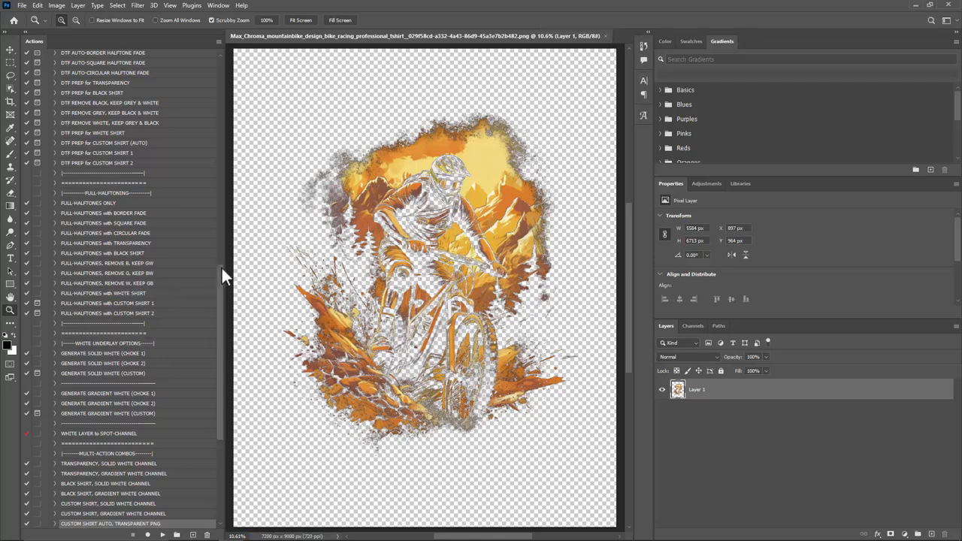
pyautogui.click(21, 6)
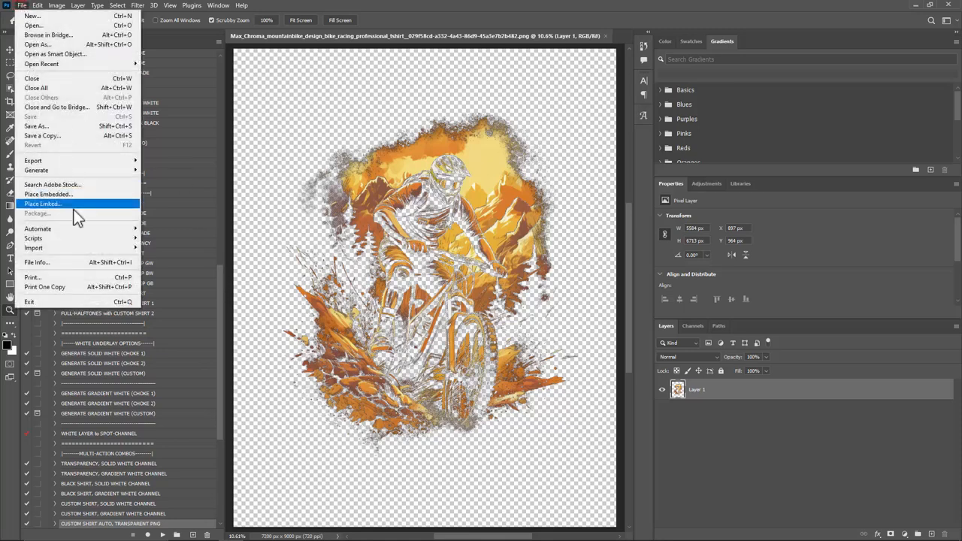
pyautogui.moveTo(75, 230)
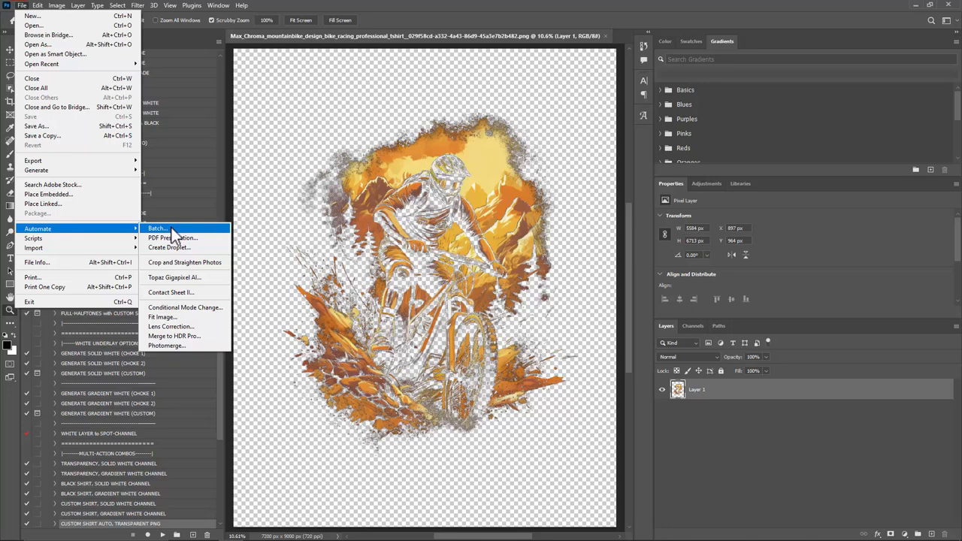
pyautogui.click(423, 21)
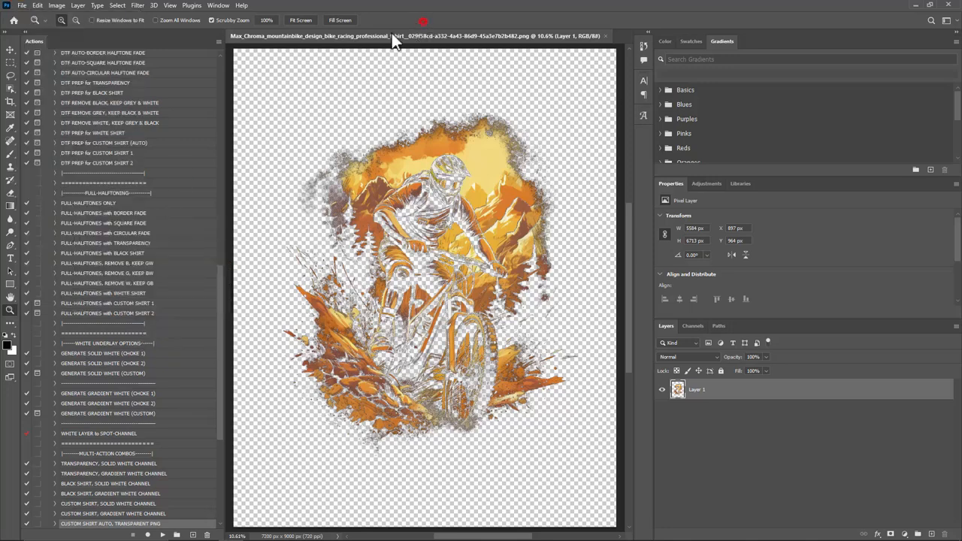
# Step: Switch back to the Move tool and close the saved mountain bike document
pyautogui.click(11, 49)
pyautogui.scroll(-1, 337, 215)
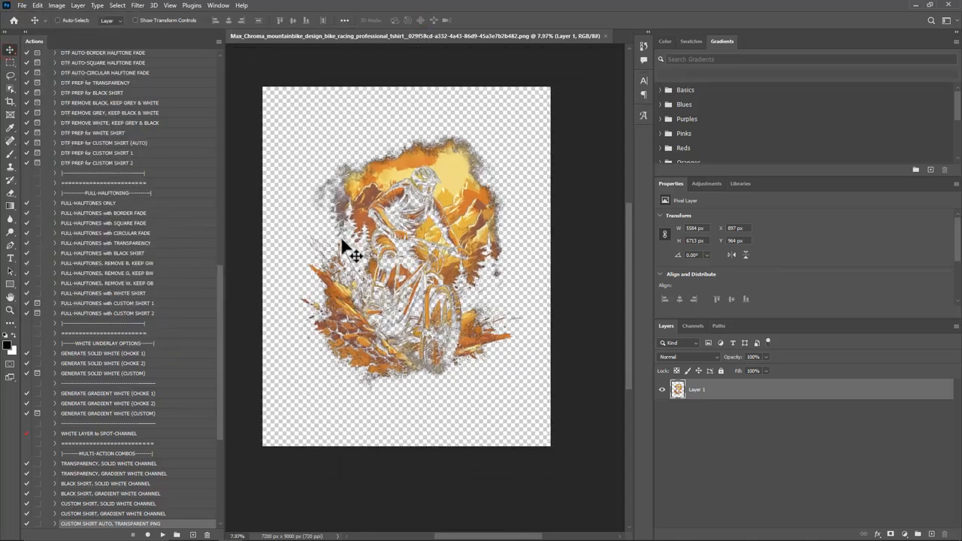
pyautogui.click(605, 36)
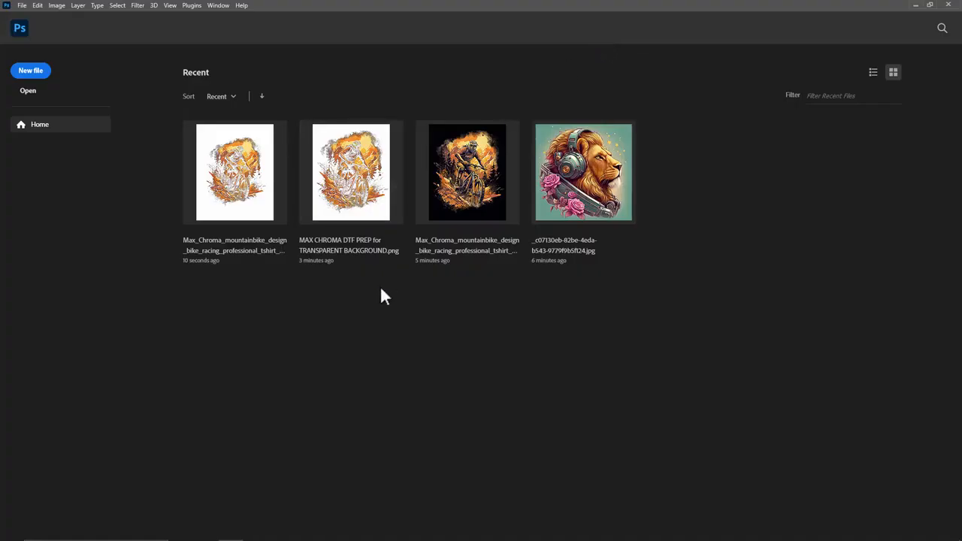
# Step: Open the shark design with the blue background from the Test Artwork folder
pyautogui.click(182, 531)
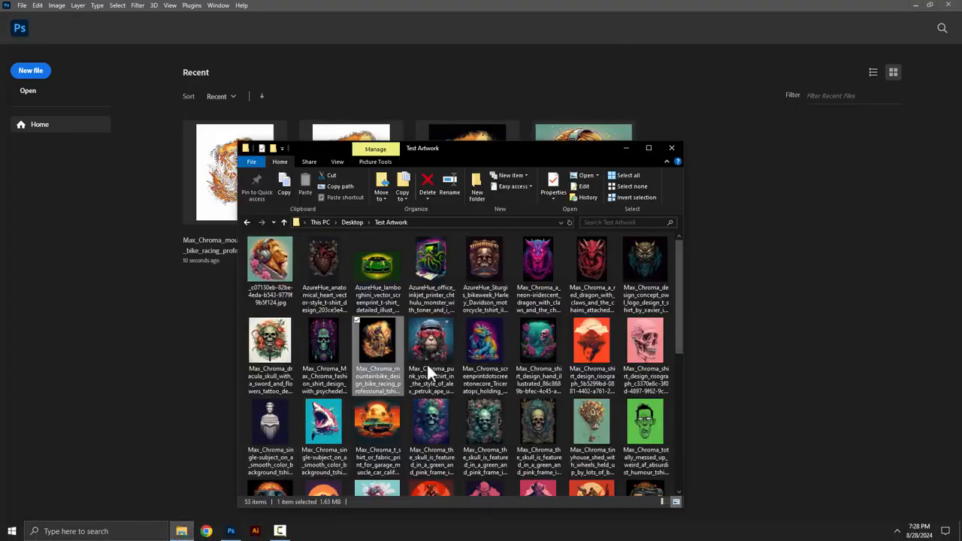
pyautogui.click(316, 433)
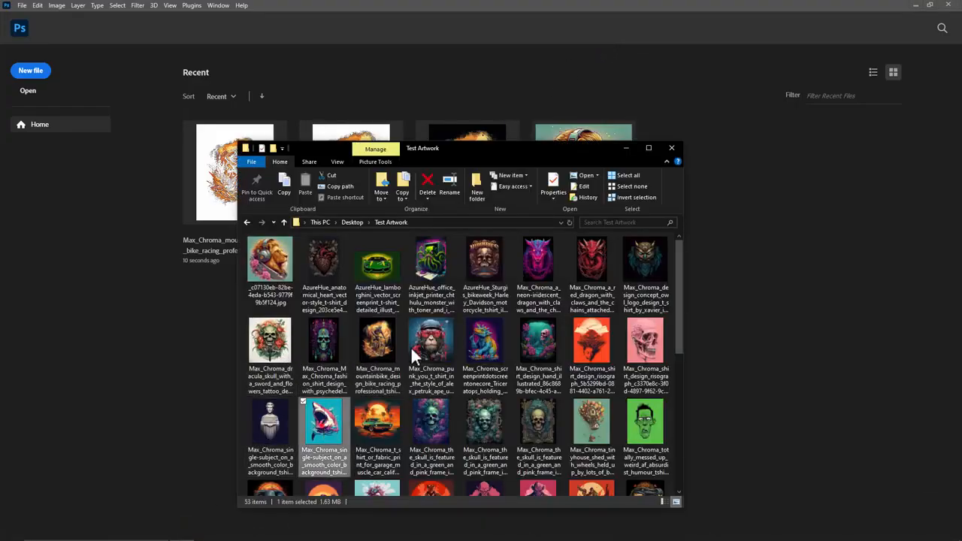
pyautogui.press('Return')
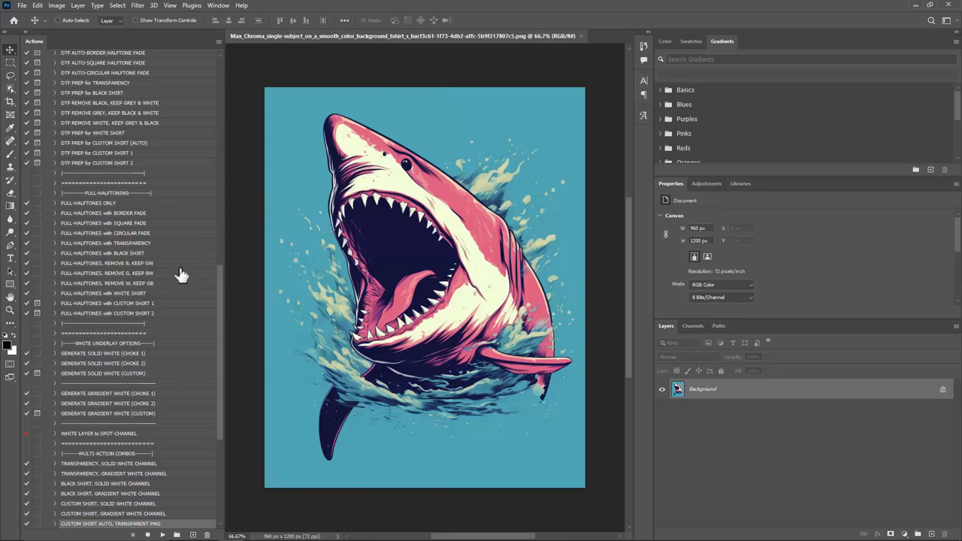
# Step: Run the CUSTOM SHIRT AUTO, TRANSPARENT PNG action on the shark design and fit the result on screen
pyautogui.moveTo(218, 275); pyautogui.dragTo(215, 387)
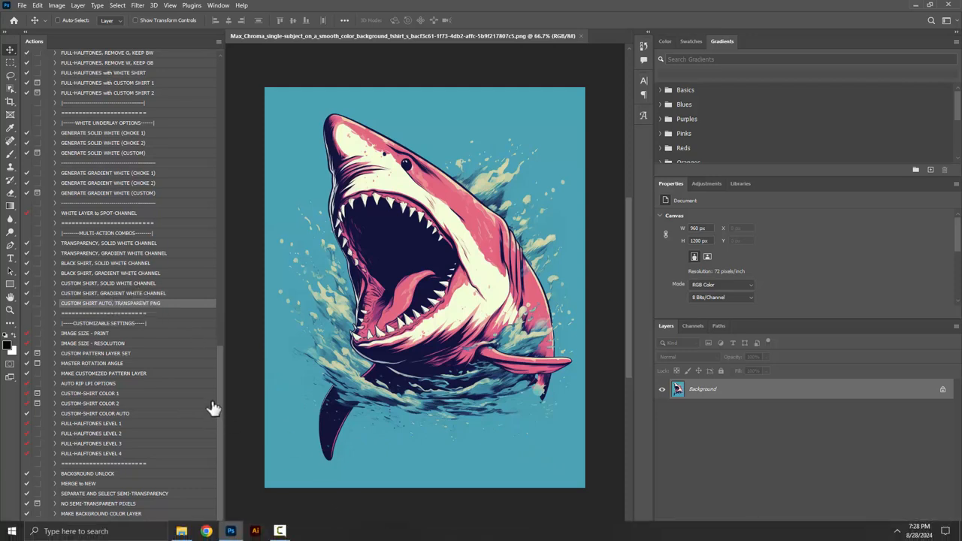
pyautogui.moveTo(208, 538)
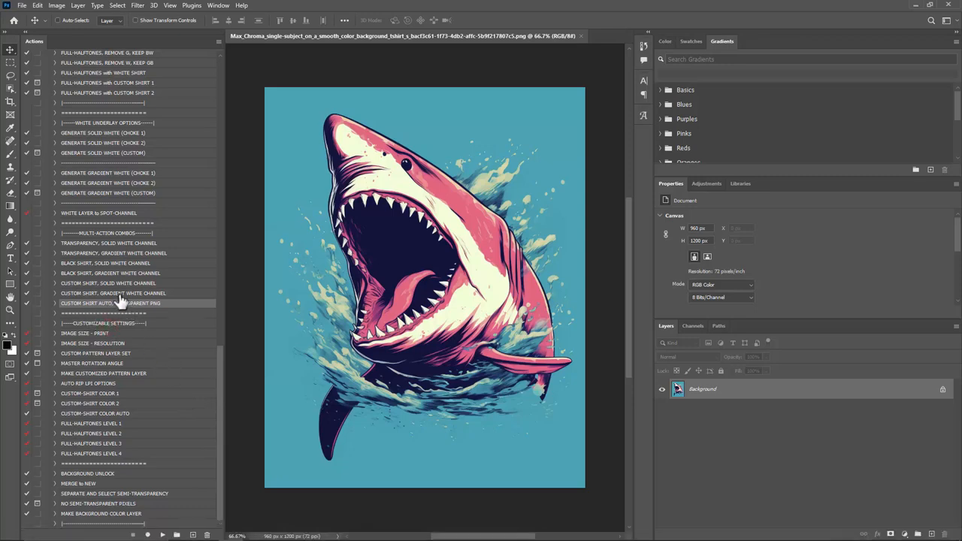
pyautogui.click(120, 294)
pyautogui.click(163, 535)
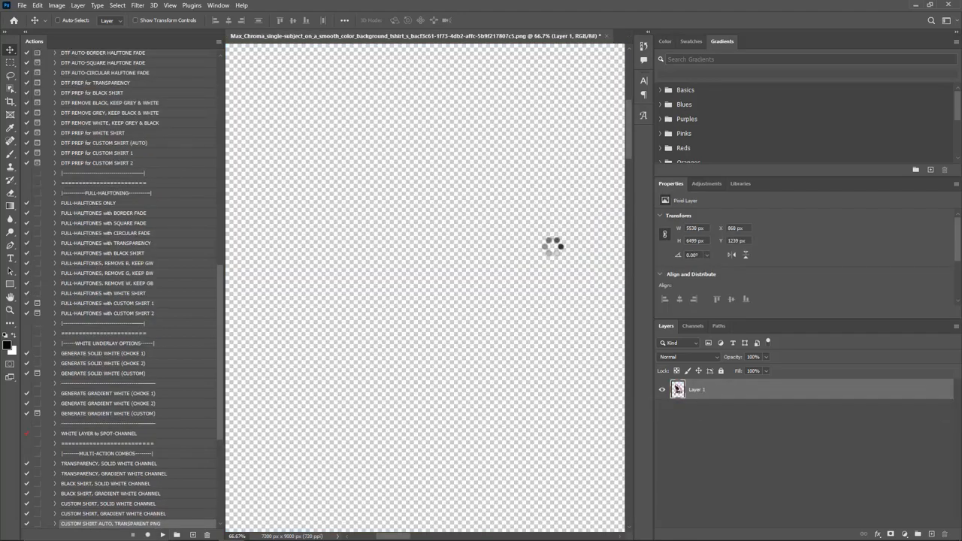
pyautogui.click(165, 5)
pyautogui.click(197, 99)
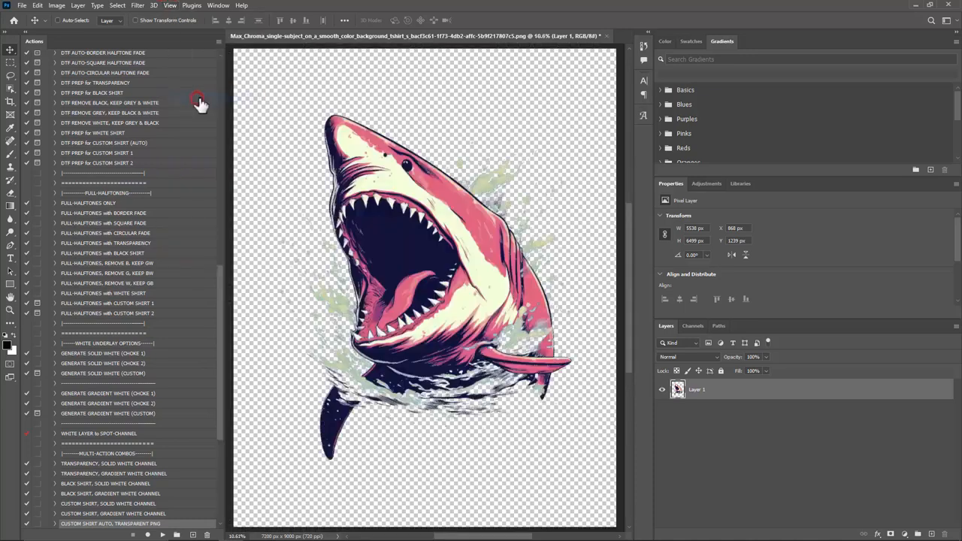
# Step: Check the shark design's image size without changing it, and close the document without saving
pyautogui.click(57, 5)
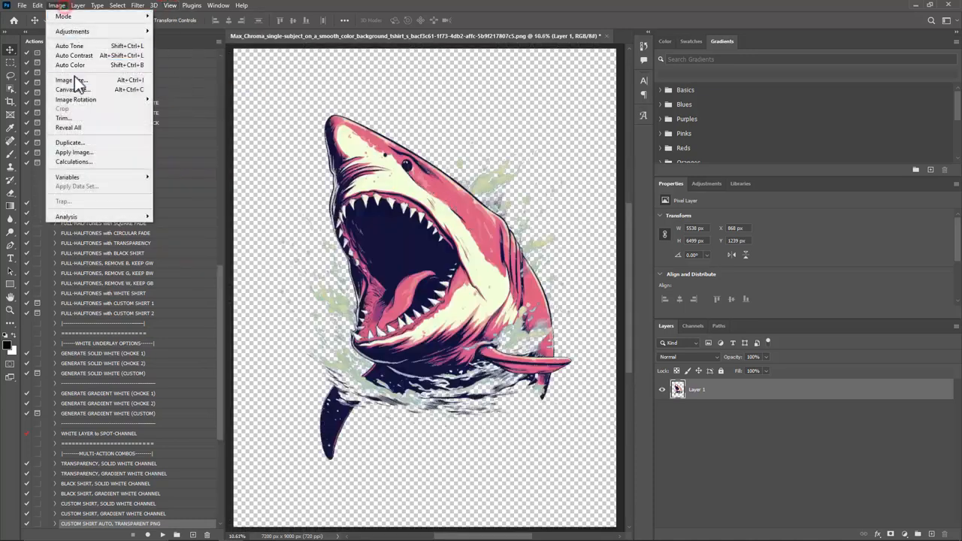
pyautogui.click(74, 80)
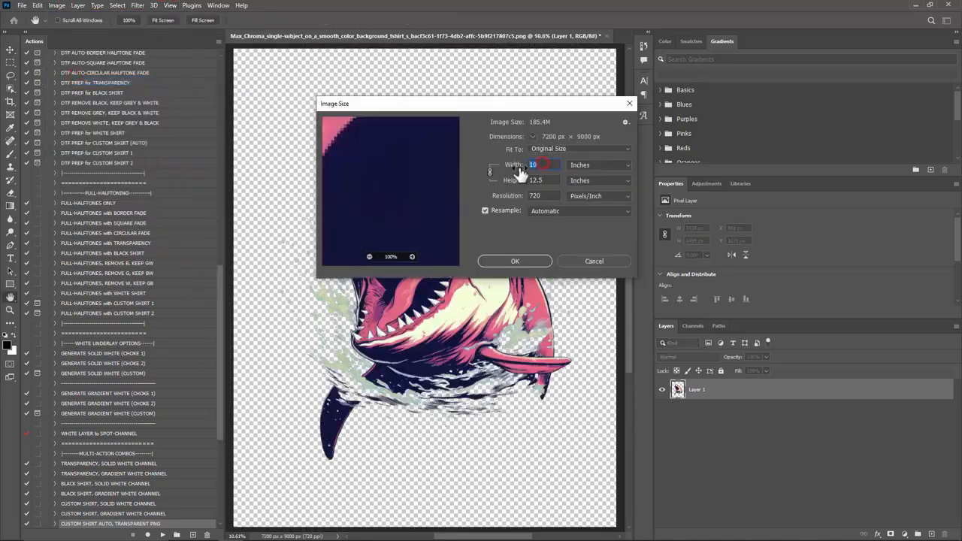
pyautogui.click(594, 263)
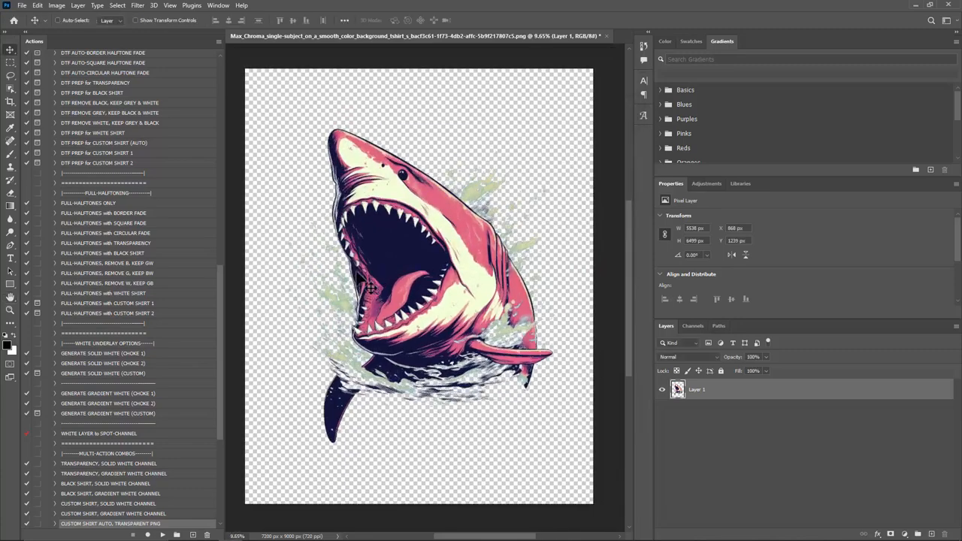
pyautogui.click(607, 34)
pyautogui.click(503, 204)
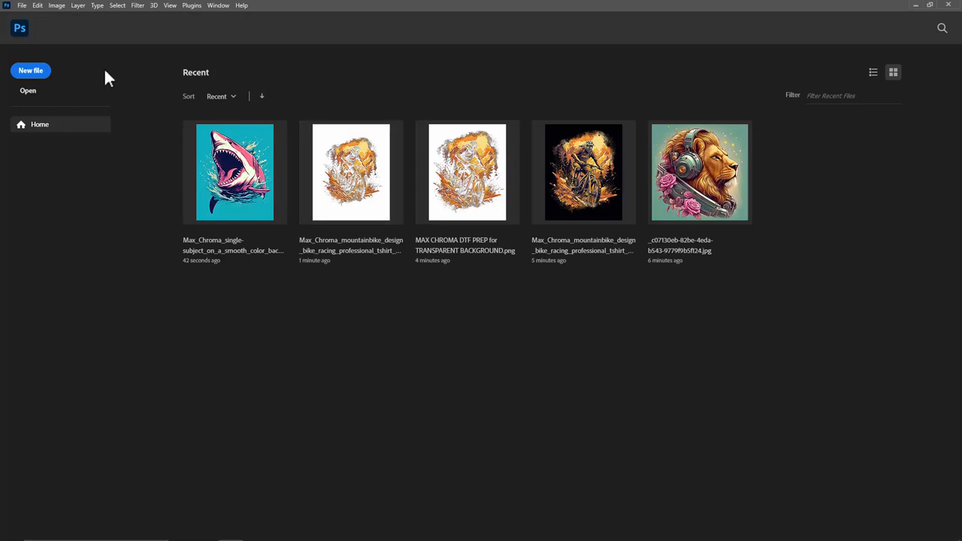
# Step: Start a Batch that plays the CUSTOM SHIRT AUTO, TRANSPARENT PNG action from the MAX CHROMA - DTF AUTO-PREPPPER set
pyautogui.click(21, 6)
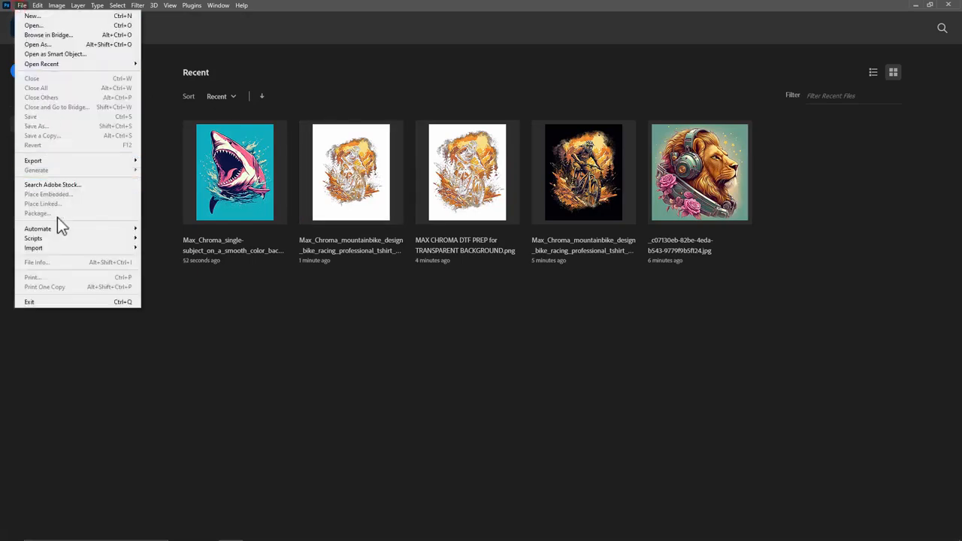
pyautogui.moveTo(59, 229)
pyautogui.click(166, 224)
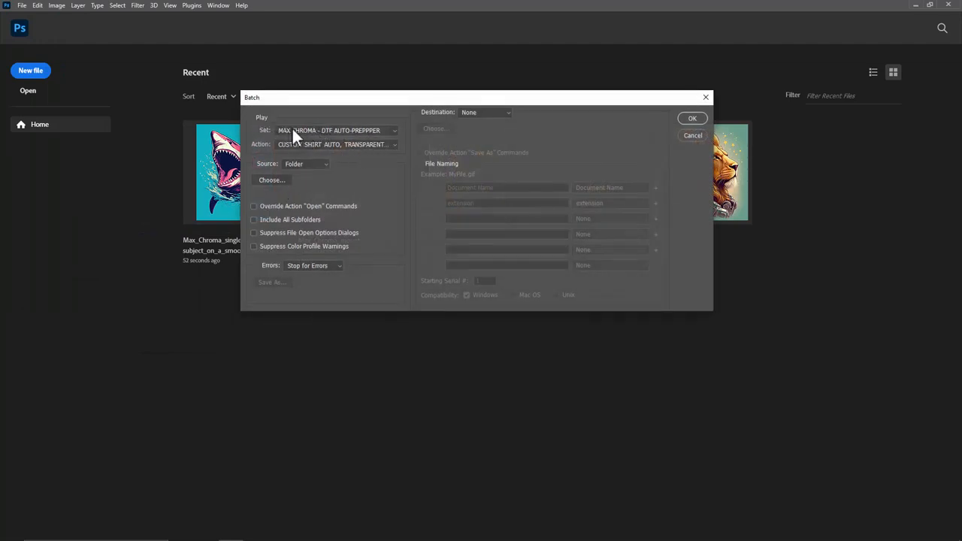
pyautogui.click(295, 131)
pyautogui.click(343, 140)
pyautogui.click(285, 144)
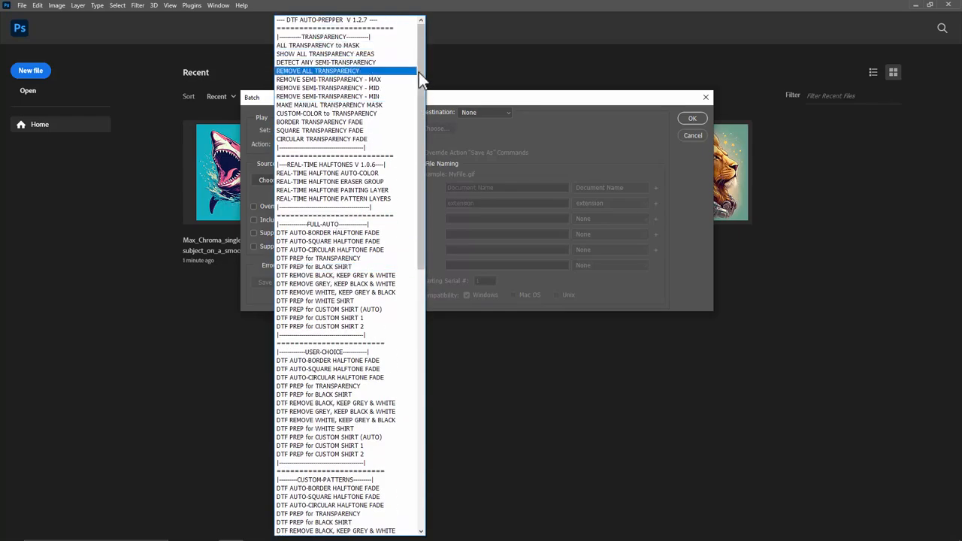
pyautogui.moveTo(419, 73); pyautogui.dragTo(422, 341)
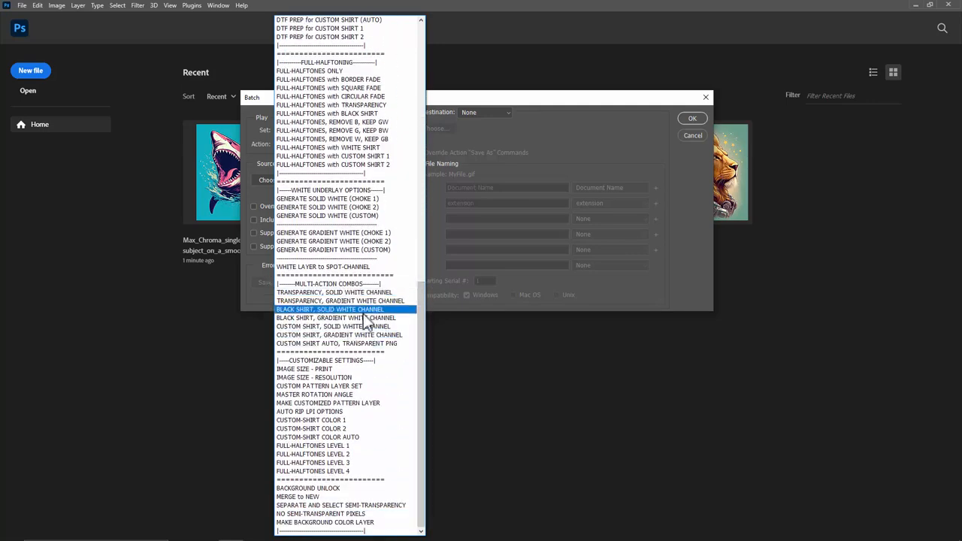
pyautogui.click(376, 344)
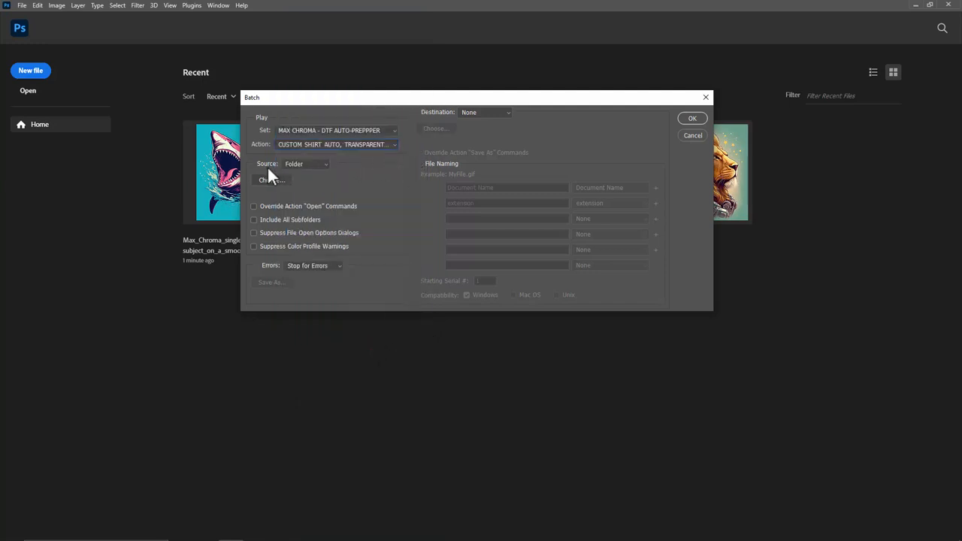
# Step: Set the batch source to the Test Artwork folder on the Desktop
pyautogui.click(303, 165)
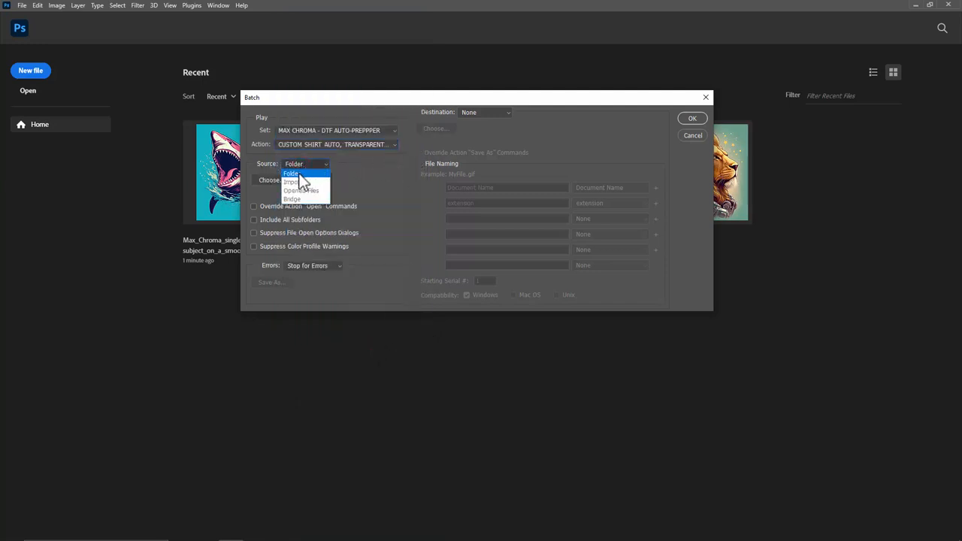
pyautogui.click(297, 172)
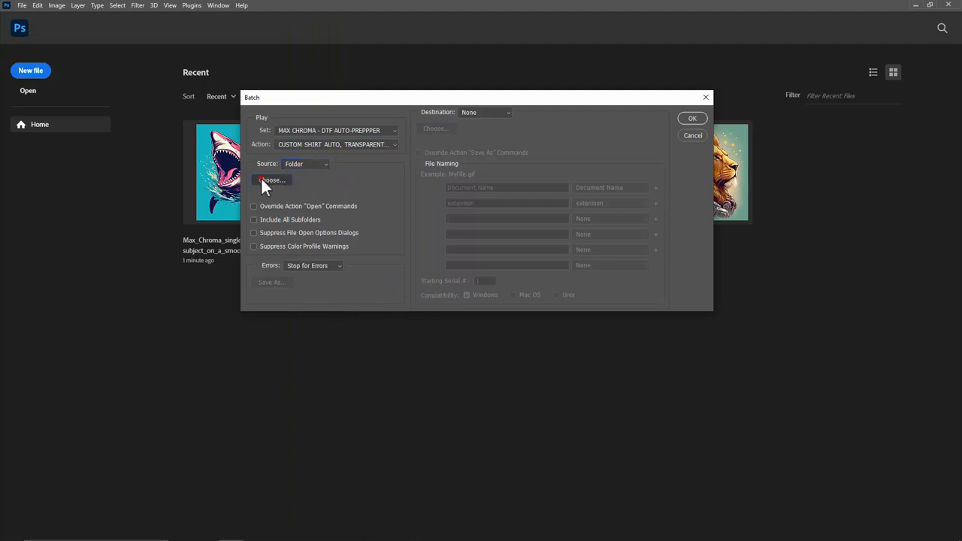
pyautogui.click(262, 181)
pyautogui.click(289, 224)
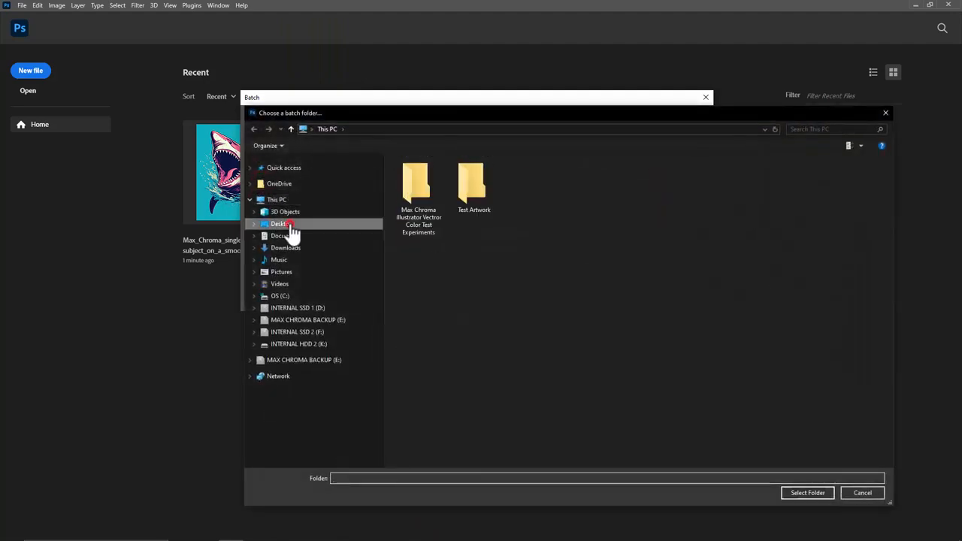
pyautogui.click(473, 185)
pyautogui.doubleClick(473, 185)
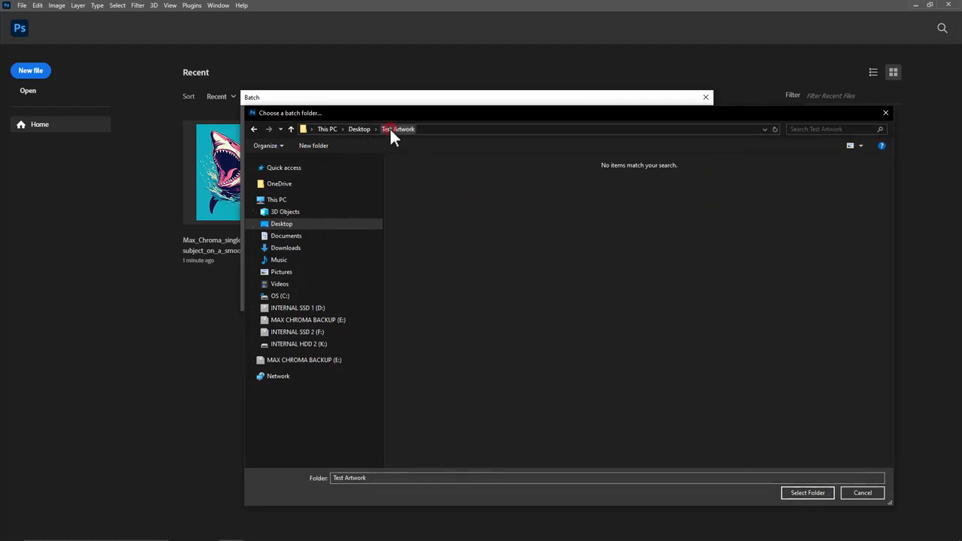
pyautogui.click(810, 490)
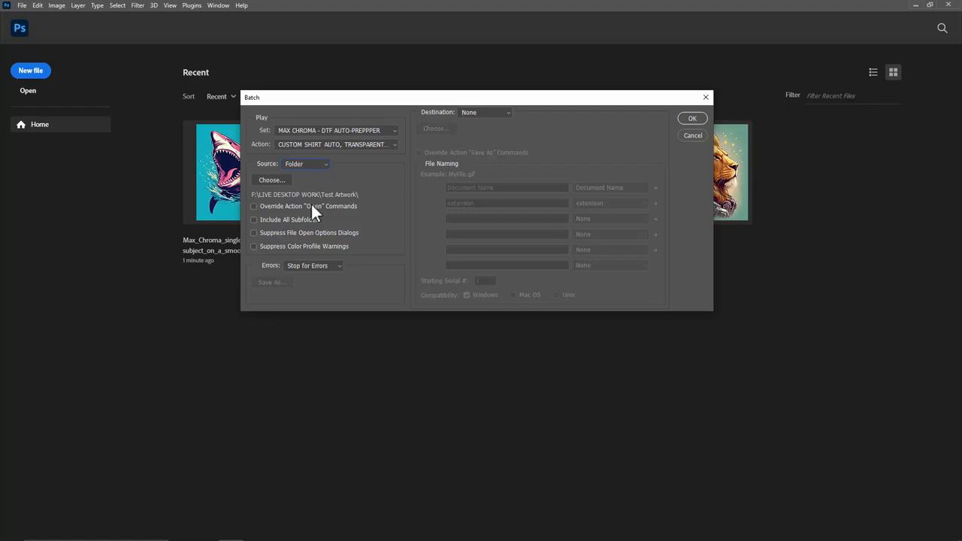
# Step: Set the batch destination type to Folder and create a new folder on the Desktop in File Explorer
pyautogui.click(480, 112)
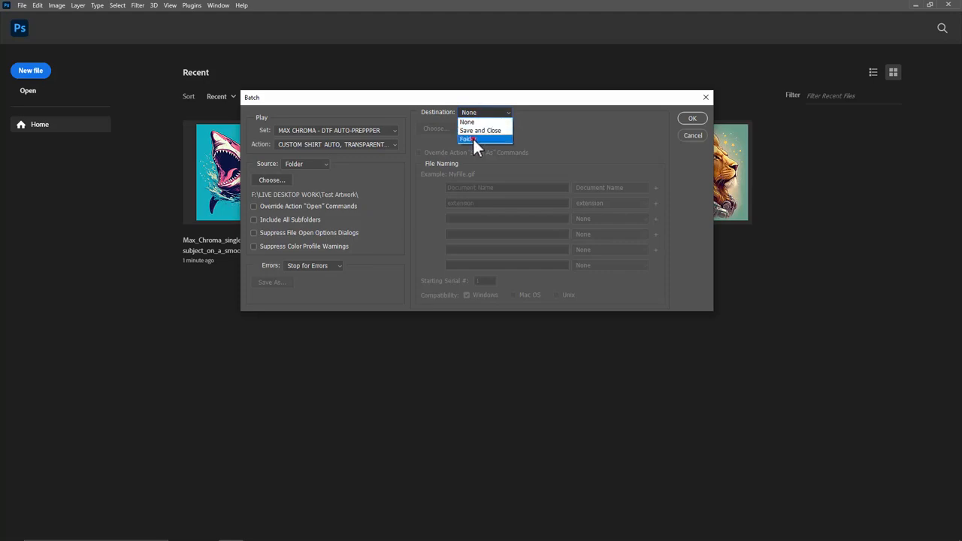
pyautogui.click(473, 140)
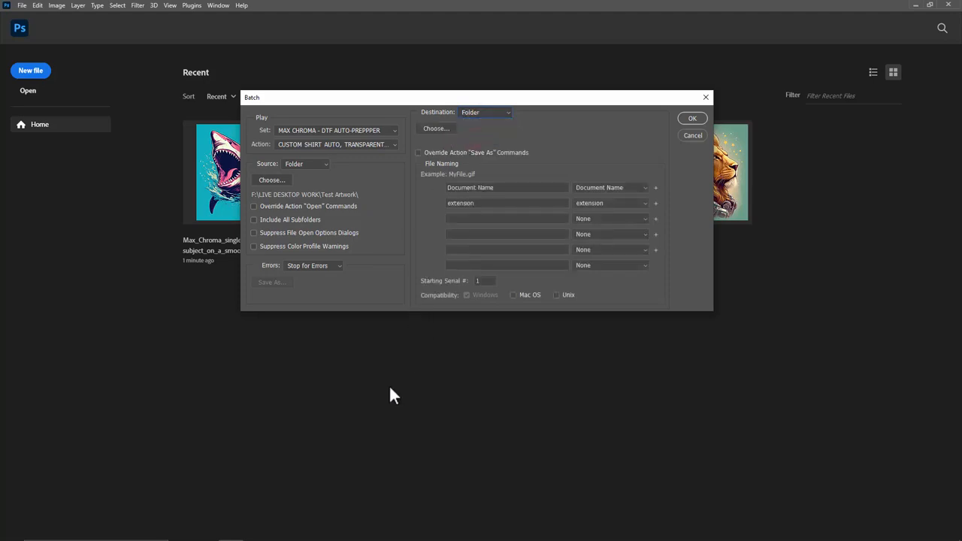
pyautogui.click(181, 531)
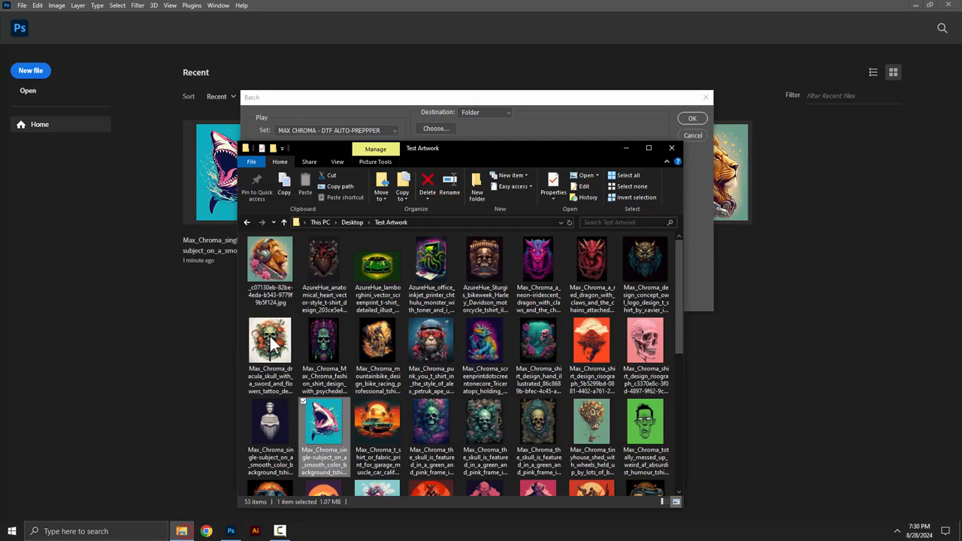
pyautogui.click(352, 222)
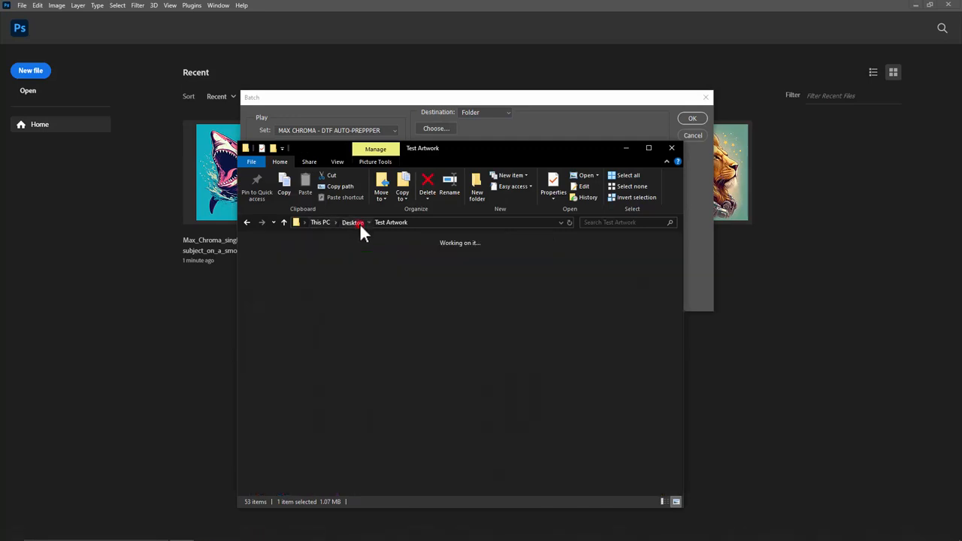
pyautogui.rightClick(353, 451)
pyautogui.moveTo(280, 428)
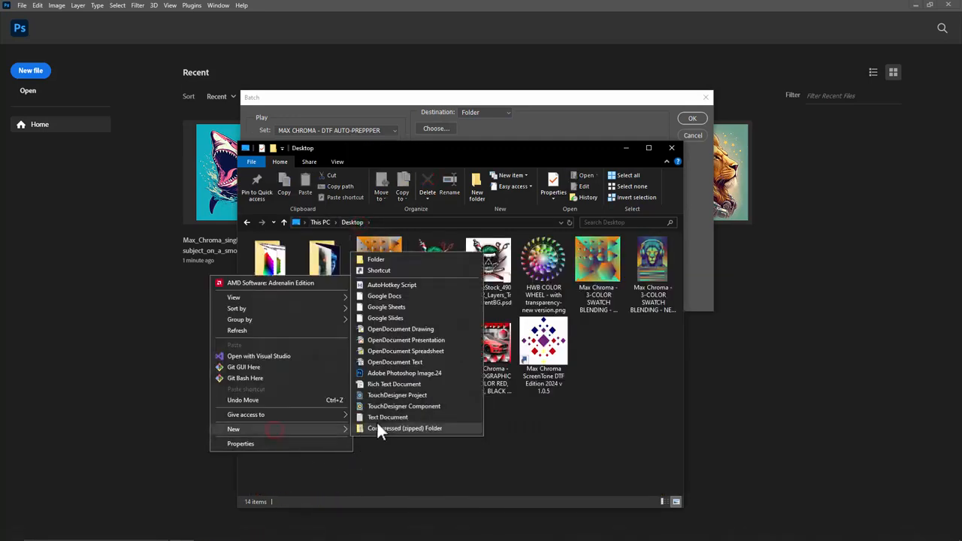
pyautogui.click(384, 259)
pyautogui.click(606, 361)
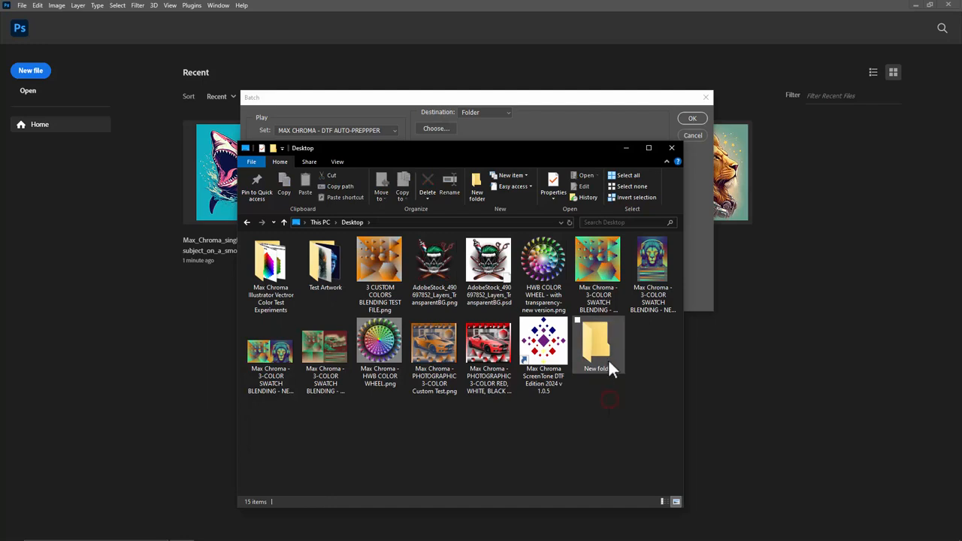
pyautogui.click(627, 148)
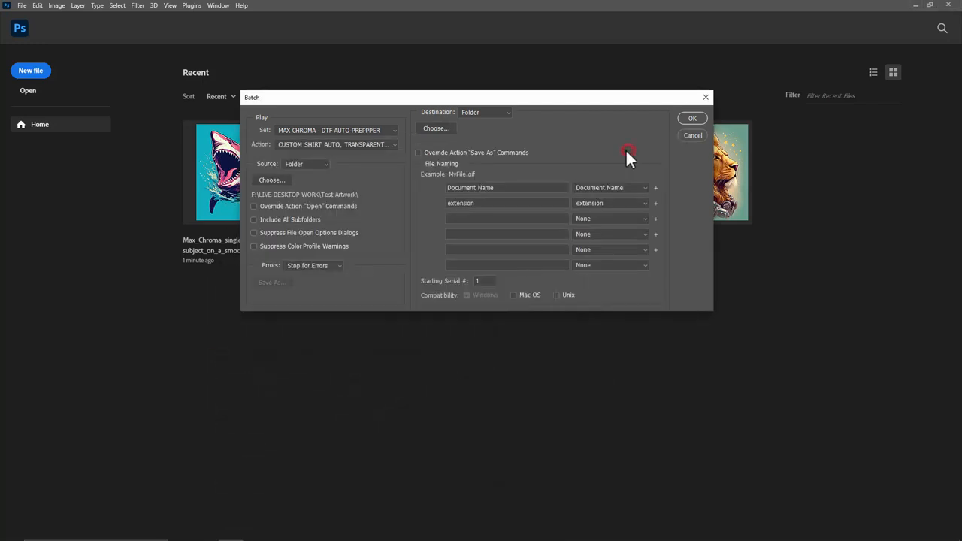
# Step: Choose New folder on the Desktop as the batch destination folder
pyautogui.click(470, 112)
pyautogui.click(470, 139)
pyautogui.click(437, 129)
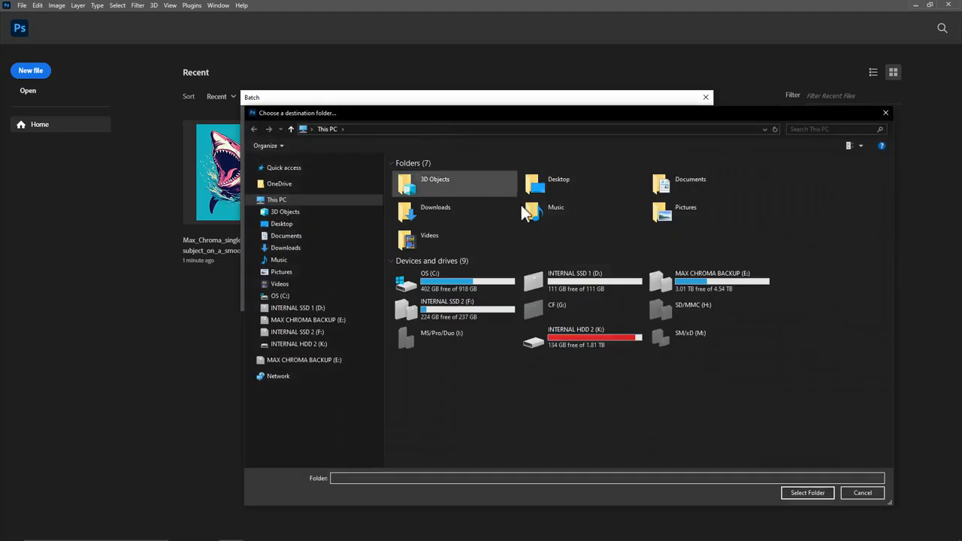
pyautogui.doubleClick(556, 185)
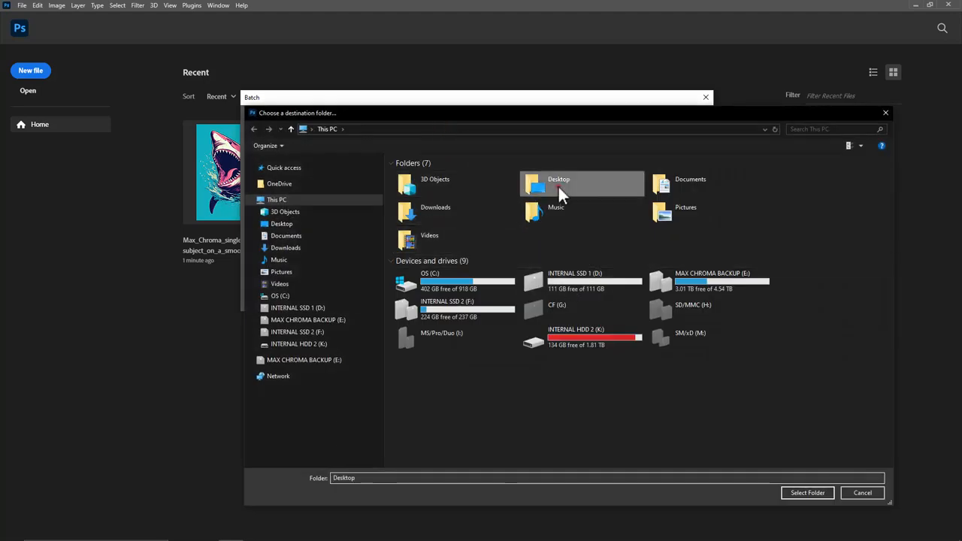
pyautogui.click(416, 187)
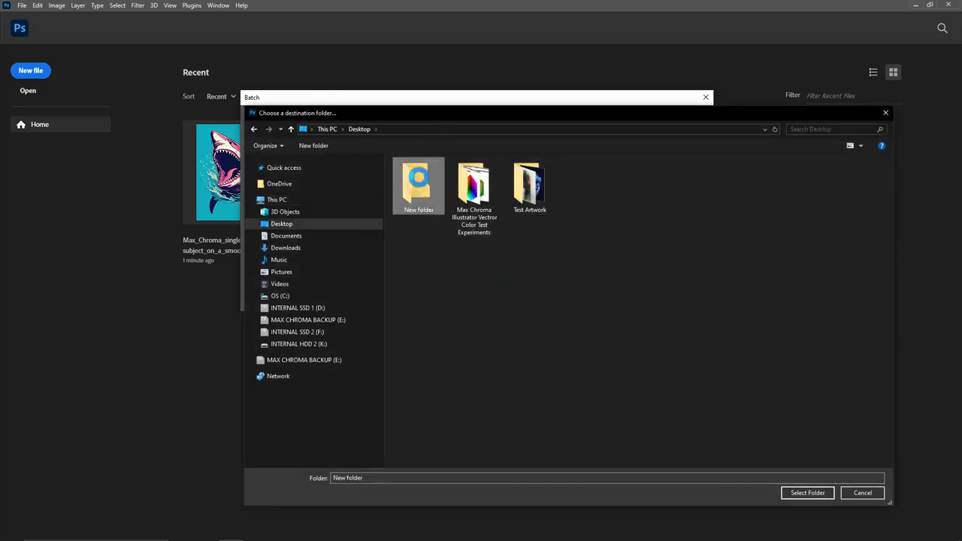
pyautogui.rightClick(417, 188)
pyautogui.click(446, 279)
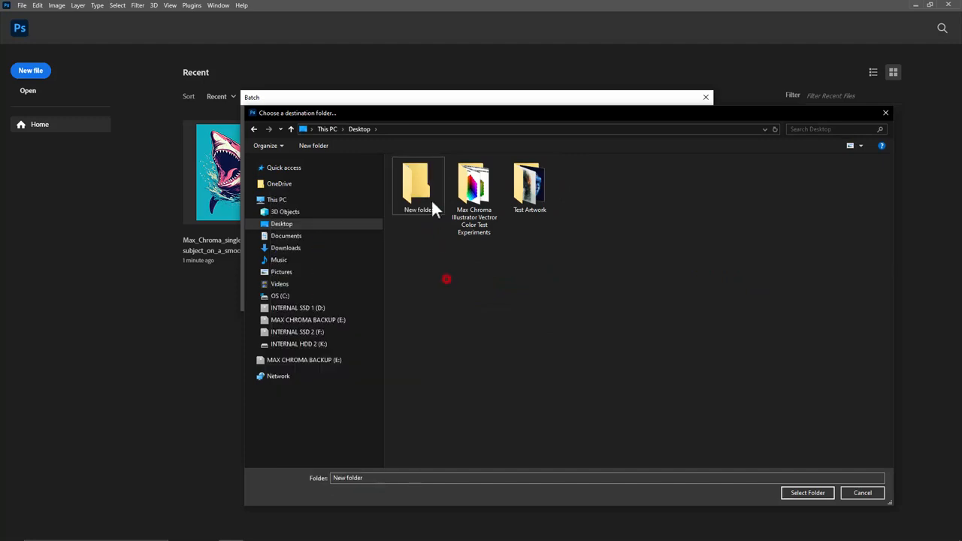
pyautogui.click(810, 493)
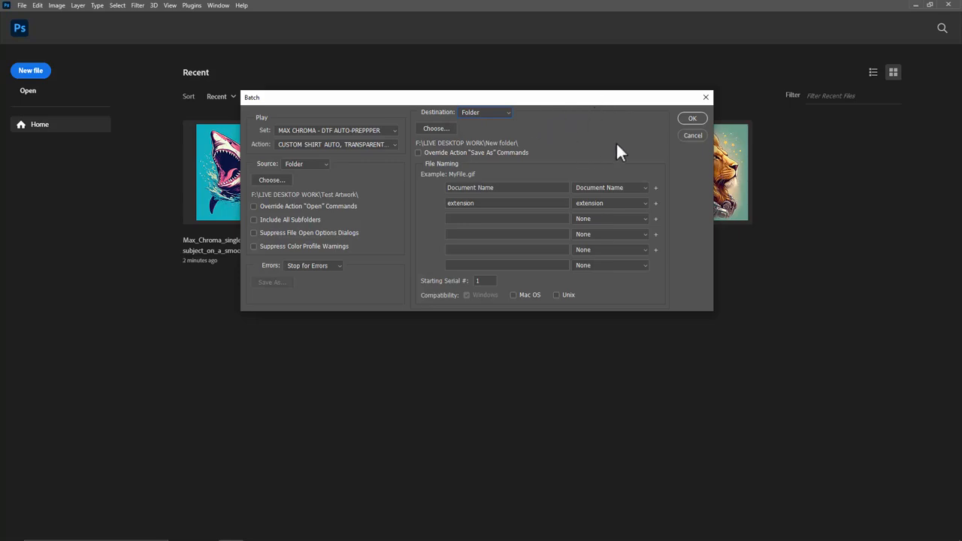
# Step: Run the batch and look over the source designs in the Test Artwork folder in File Explorer
pyautogui.click(692, 119)
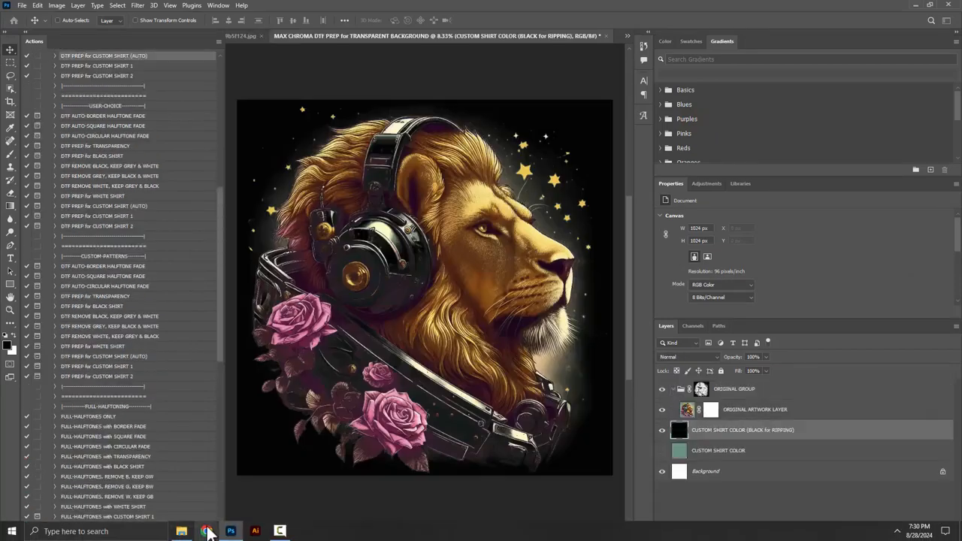
pyautogui.click(185, 532)
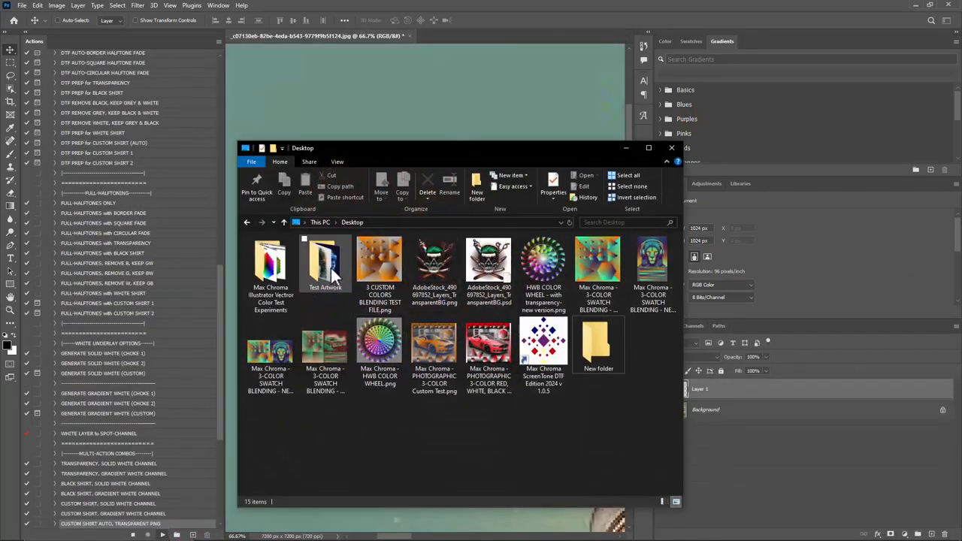
pyautogui.doubleClick(331, 267)
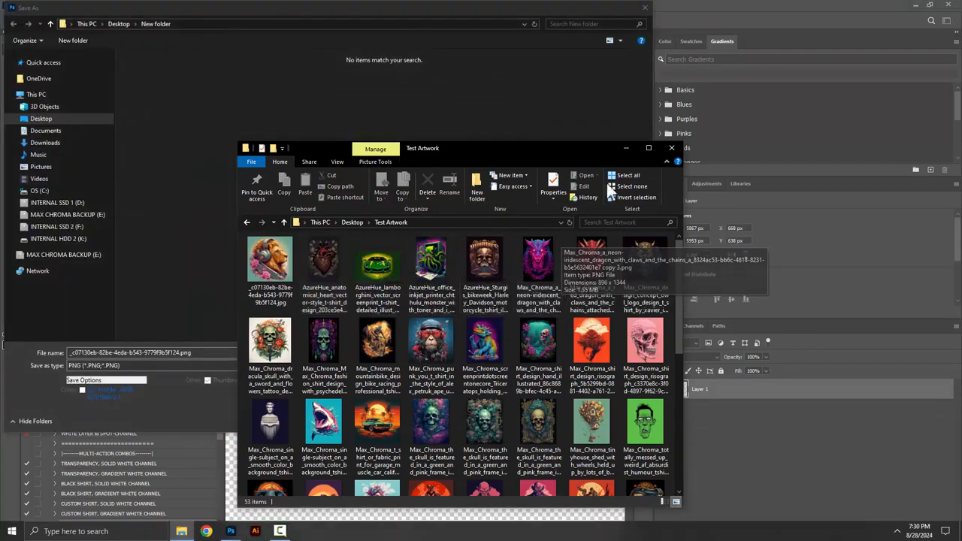
pyautogui.click(631, 147)
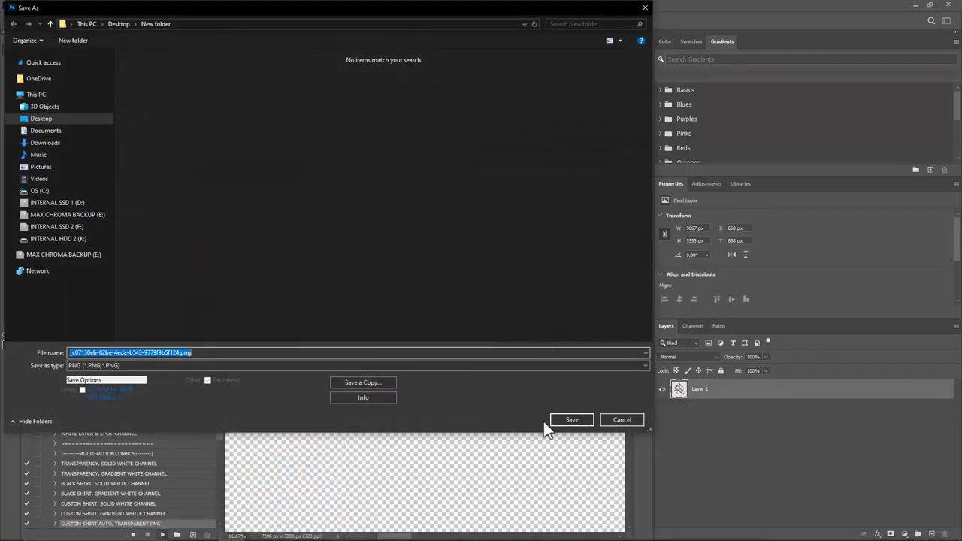
# Step: Save the transparent lion design as a PNG in New folder, keeping its file name and using the large file size option
pyautogui.click(573, 420)
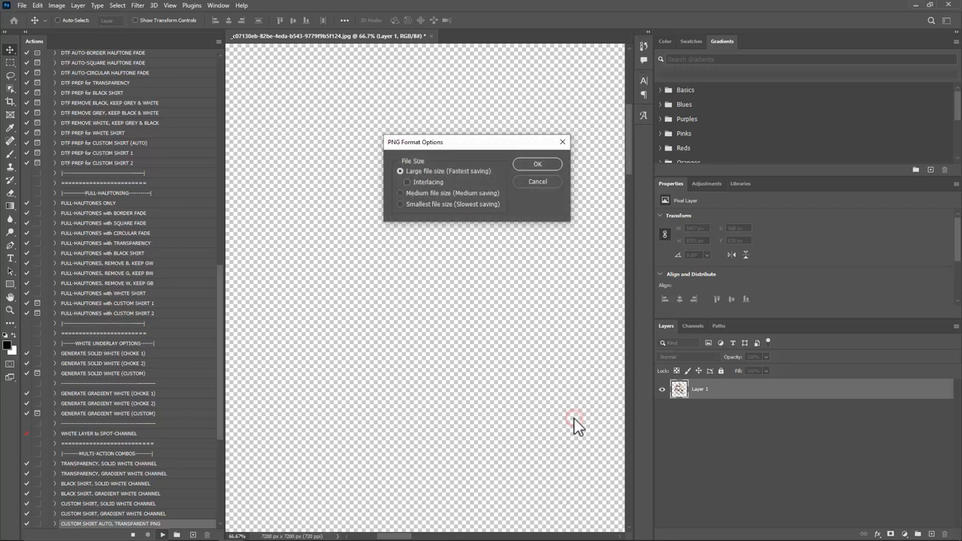
pyautogui.click(542, 163)
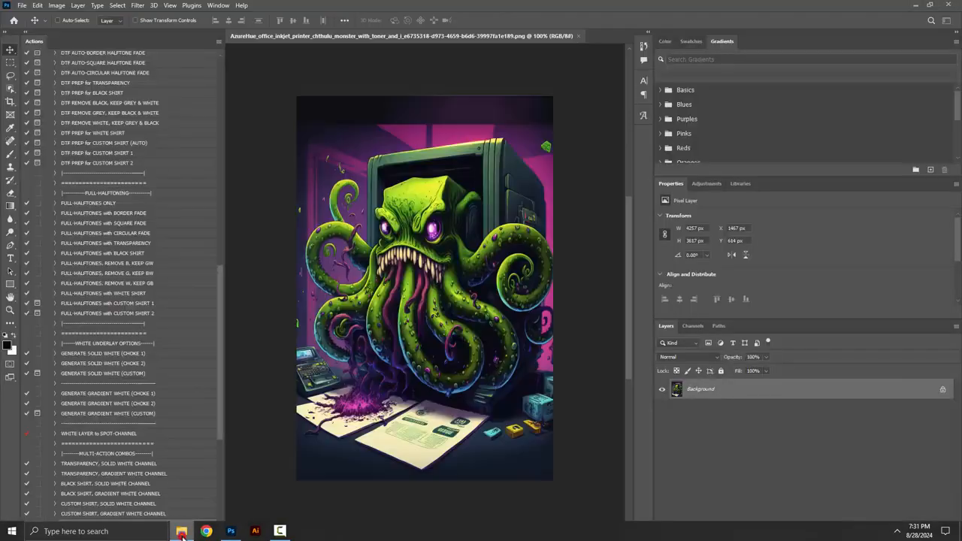
# Step: Open New folder on the Desktop in File Explorer and move its window aside to check the exported PNGs
pyautogui.click(180, 531)
pyautogui.click(352, 222)
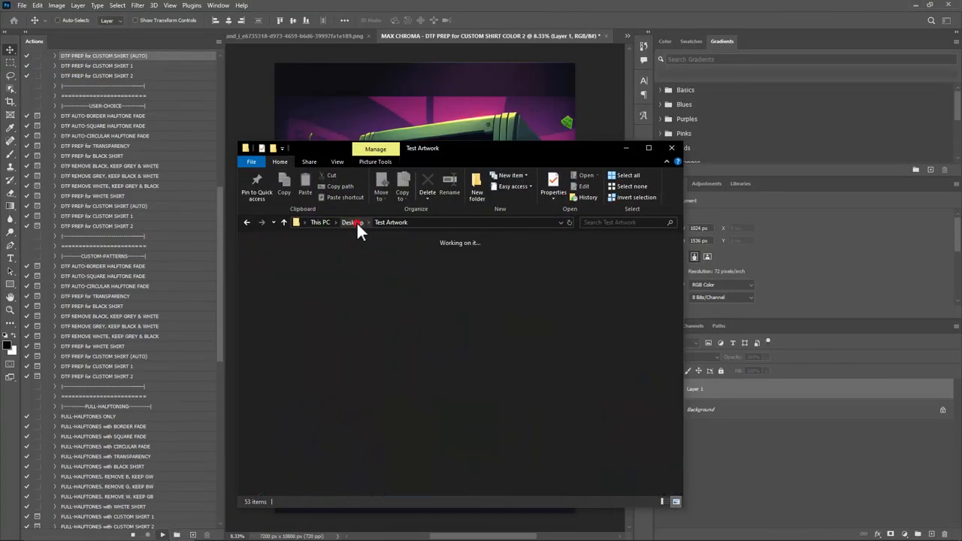
pyautogui.click(333, 266)
pyautogui.doubleClick(333, 267)
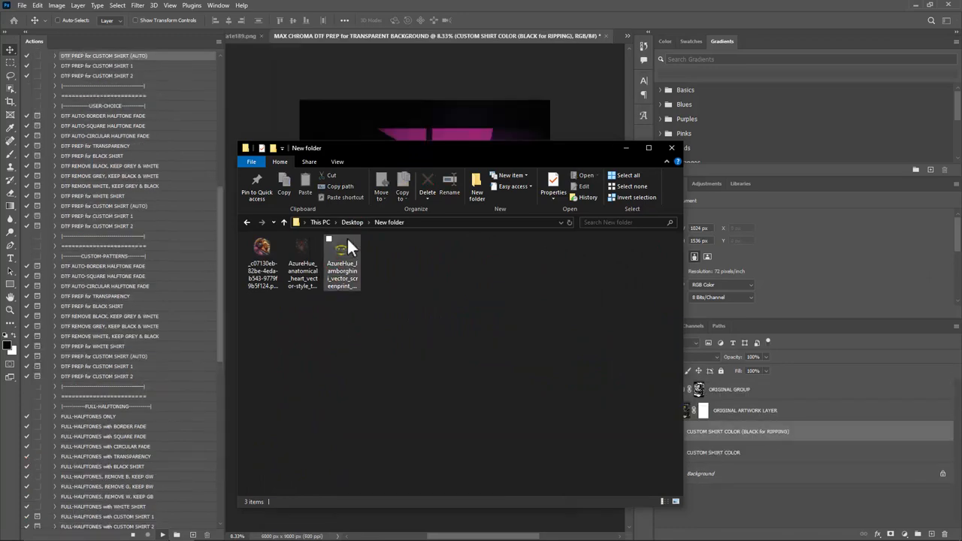
pyautogui.moveTo(376, 150); pyautogui.dragTo(656, 97)
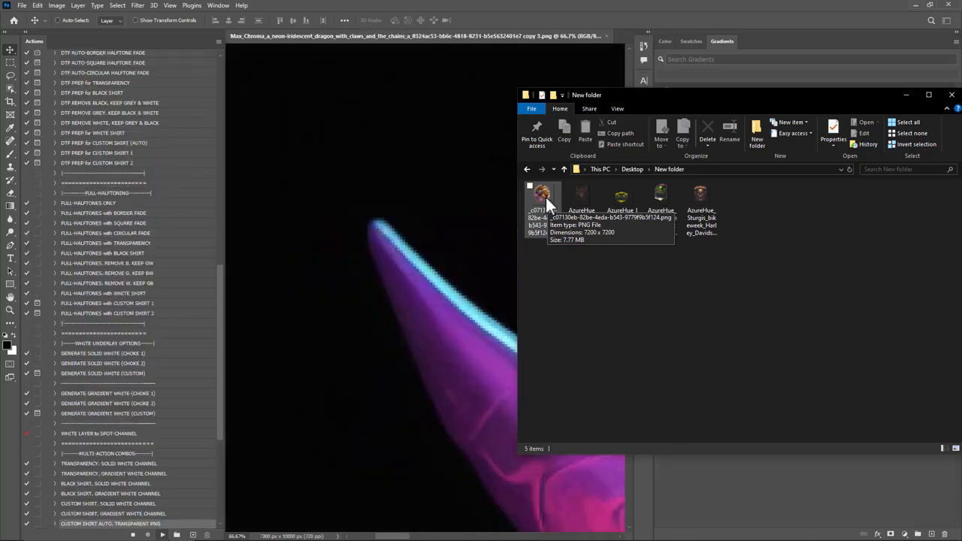
# Step: Open the anatomical heart PNG in New folder and examine its halftone dots and transparency up close
pyautogui.click(585, 203)
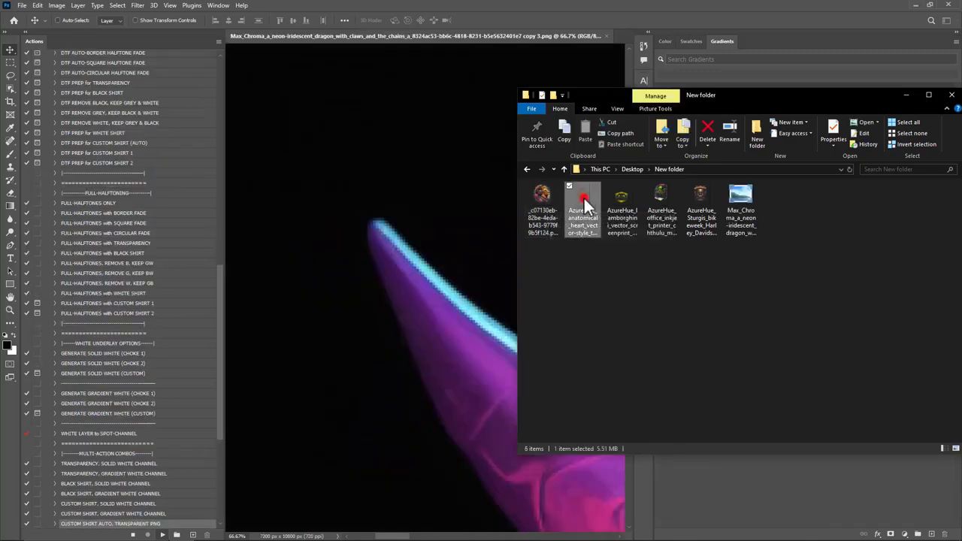
pyautogui.doubleClick(583, 196)
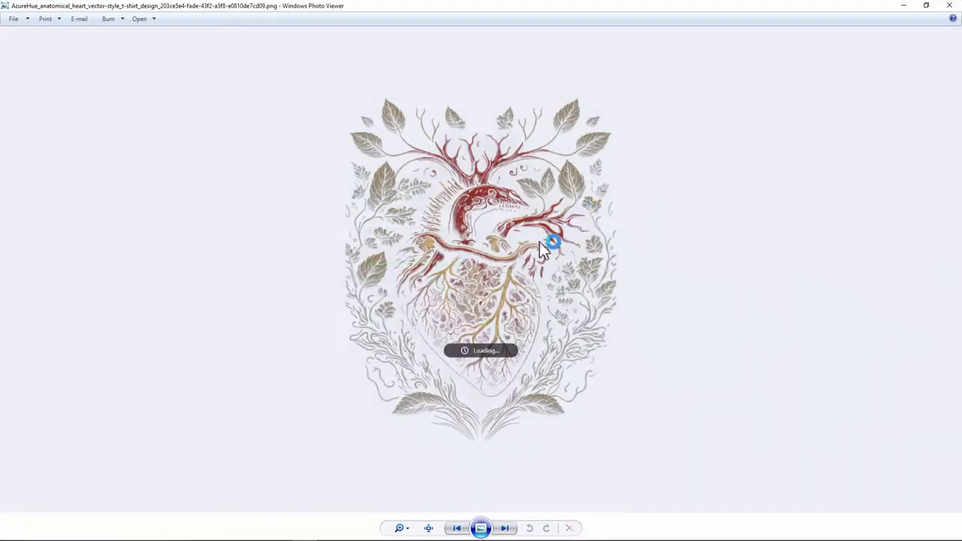
pyautogui.scroll(5, 463, 275)
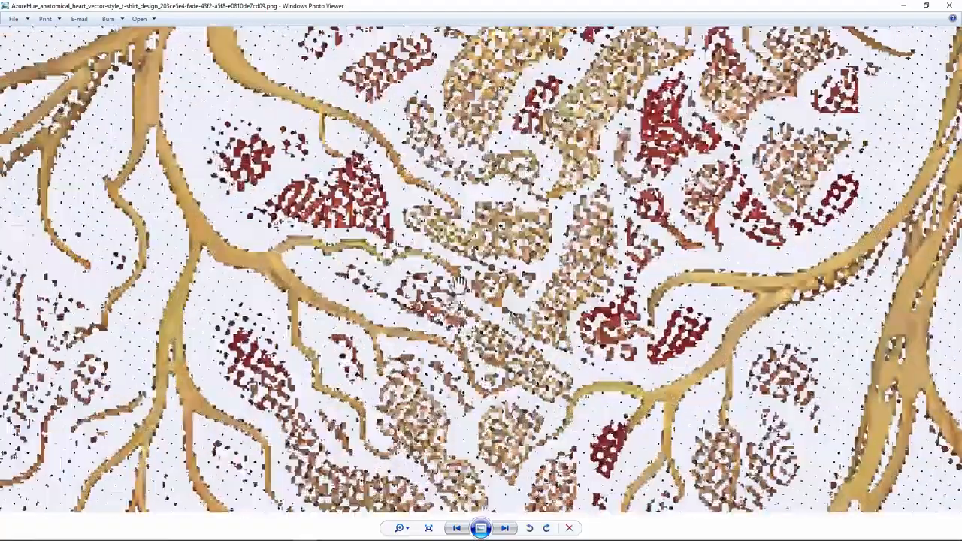
pyautogui.scroll(-1, 484, 265)
pyautogui.scroll(-3, 484, 265)
pyautogui.scroll(4, 326, 253)
pyautogui.moveTo(195, 378); pyautogui.dragTo(439, 61)
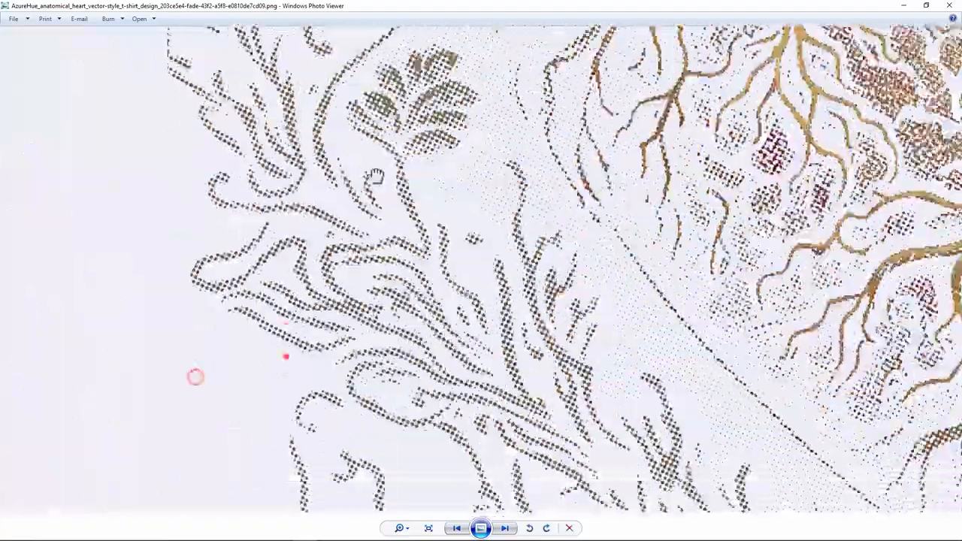
pyautogui.moveTo(286, 356); pyautogui.dragTo(399, 86)
pyautogui.moveTo(598, 197); pyautogui.dragTo(454, 285)
pyautogui.scroll(1, 460, 273)
pyautogui.scroll(-5, 436, 264)
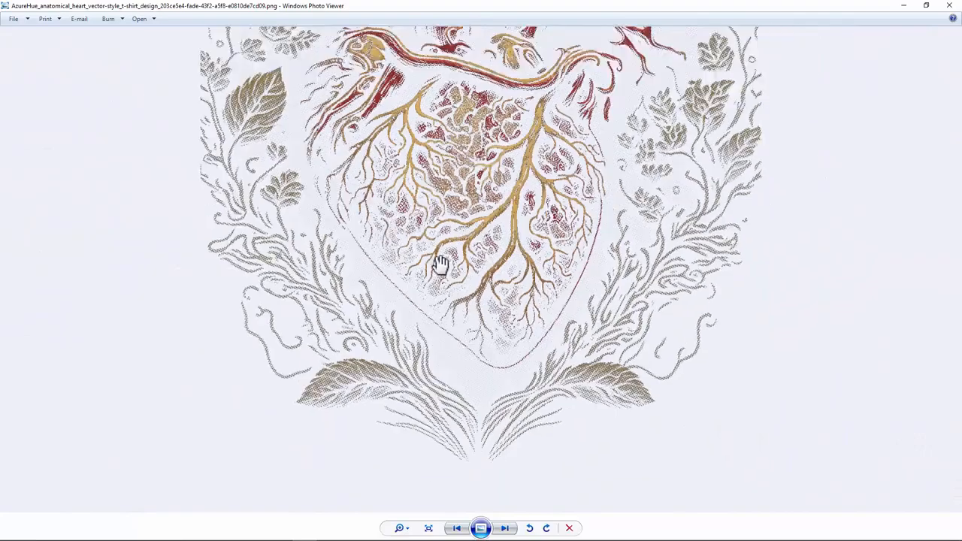
pyautogui.click(948, 11)
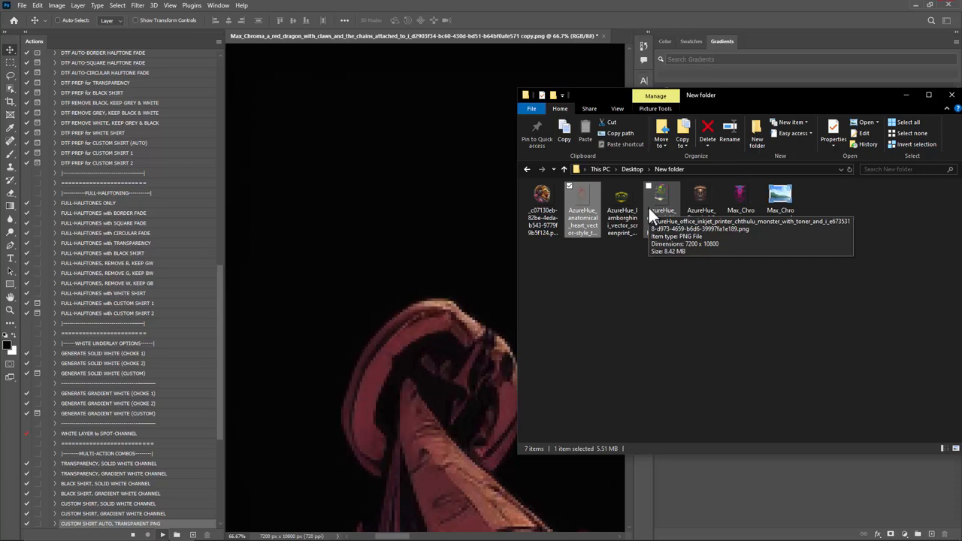
# Step: Inspect the exported neon-iridescent dragon PNG up close, and put the New folder window out of the way
pyautogui.click(738, 197)
pyautogui.doubleClick(740, 195)
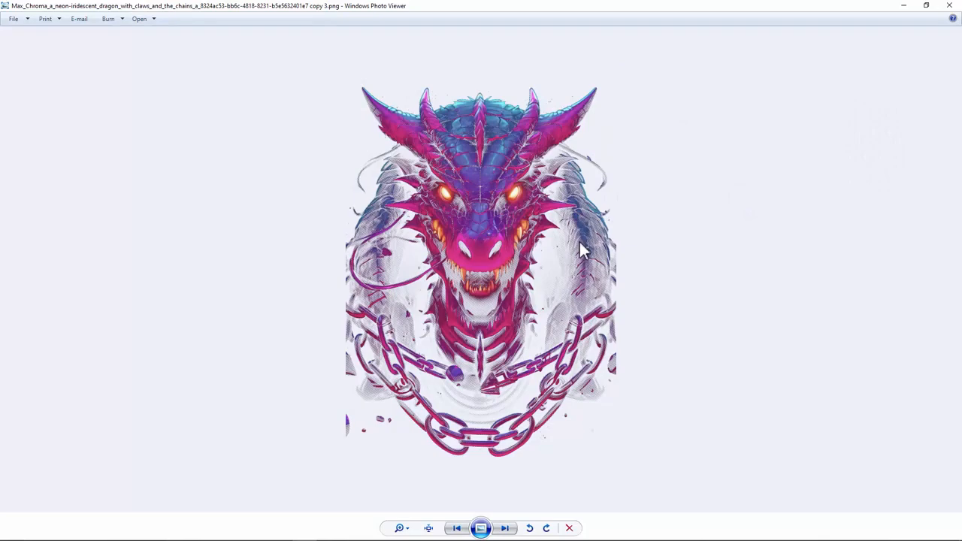
pyautogui.scroll(6, 557, 319)
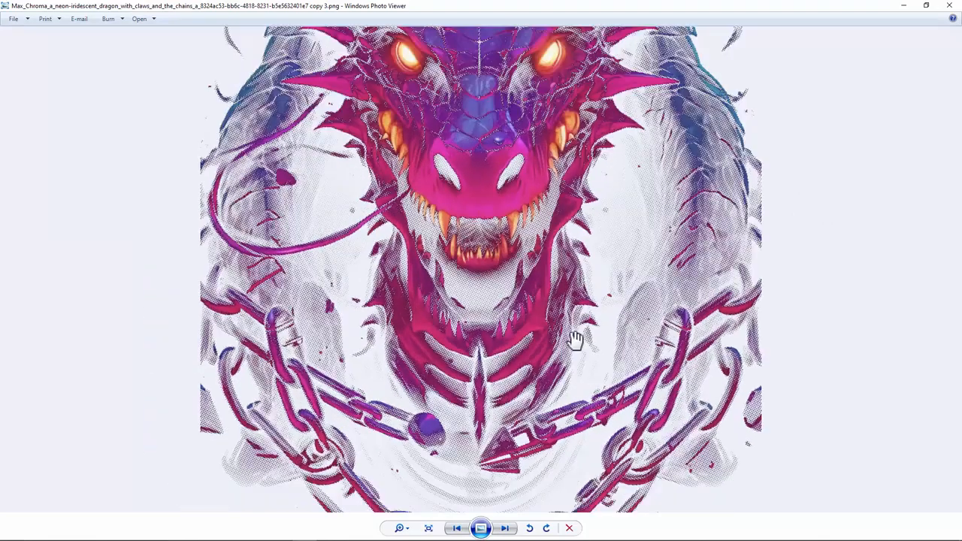
pyautogui.scroll(-5, 510, 255)
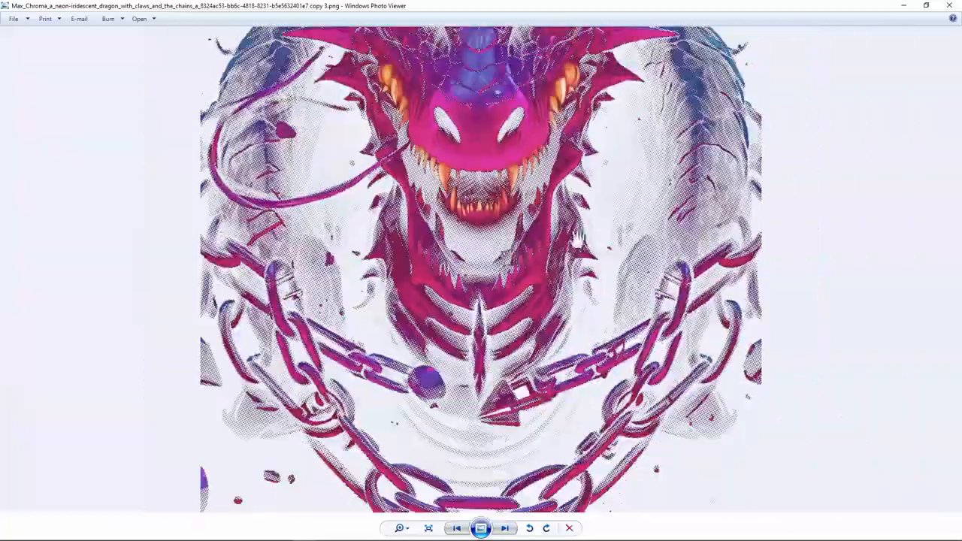
pyautogui.click(951, 6)
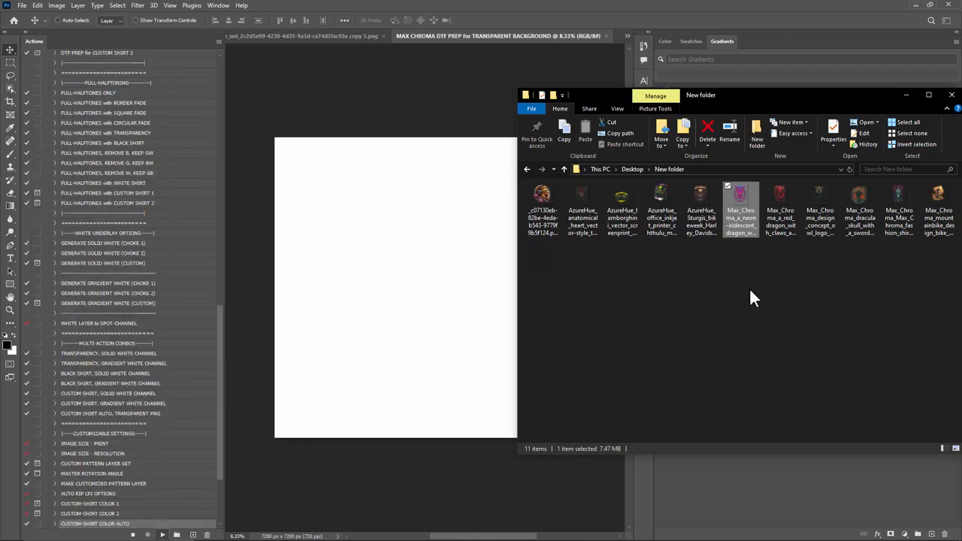
pyautogui.moveTo(761, 93); pyautogui.dragTo(623, 104)
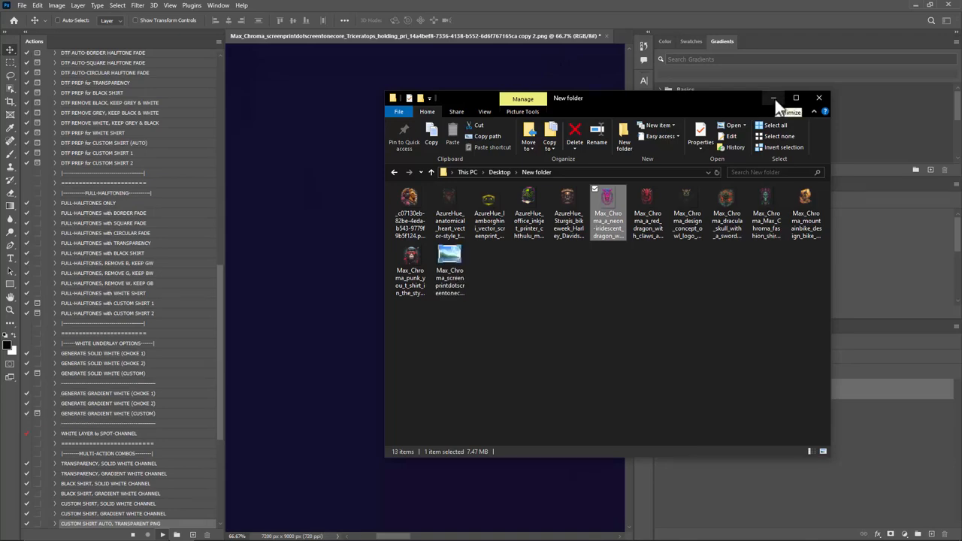
pyautogui.click(774, 99)
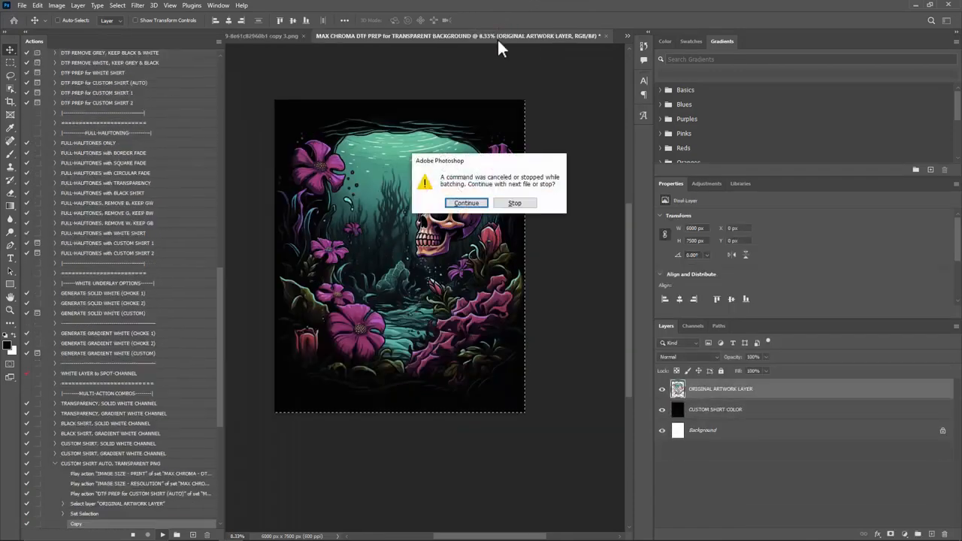
# Step: Stop the batch and close both open skull artwork documents without saving
pyautogui.click(516, 204)
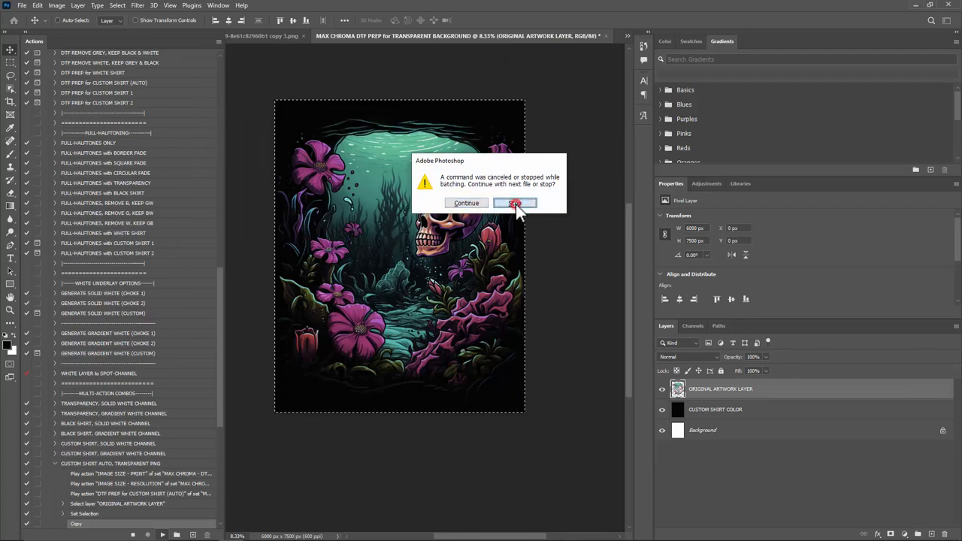
pyautogui.click(606, 36)
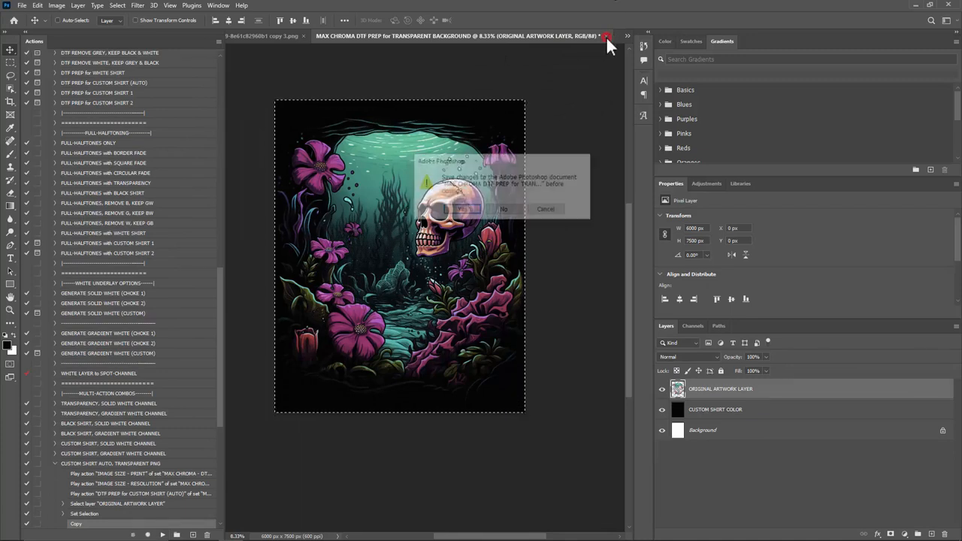
pyautogui.click(503, 208)
pyautogui.click(538, 36)
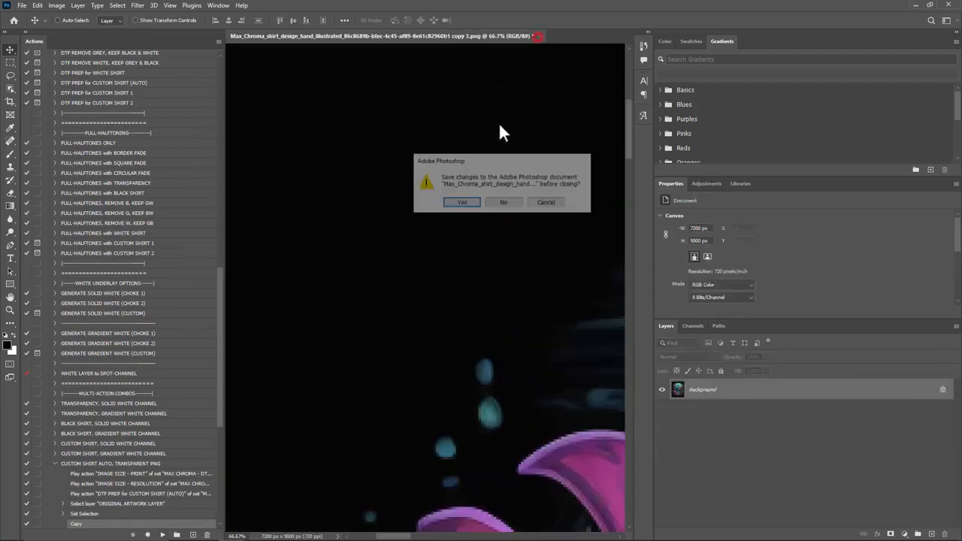
pyautogui.click(504, 203)
# Step: Go to the desktop, place New folder in the row beside the Max Chroma Illustrator folder, and open it
pyautogui.click(916, 6)
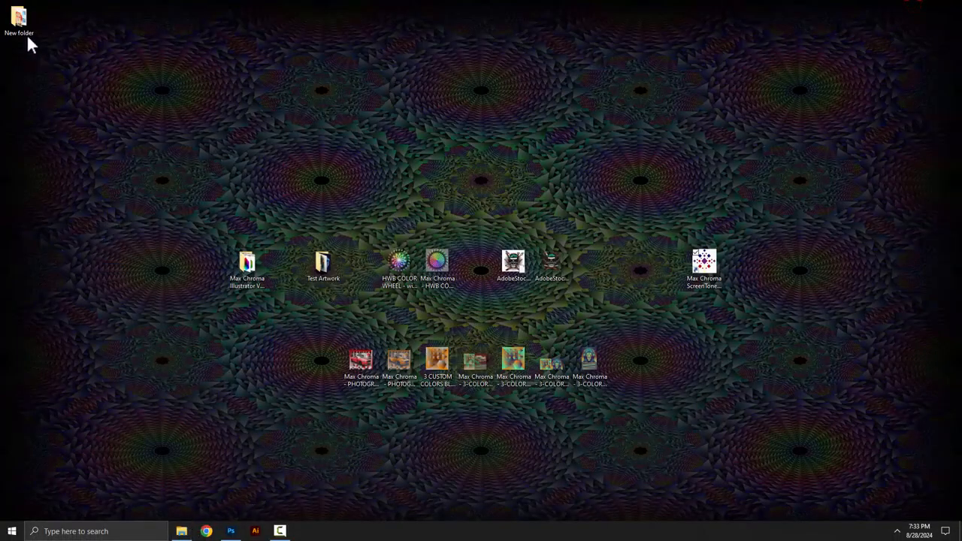
pyautogui.moveTo(28, 36); pyautogui.dragTo(172, 265)
pyautogui.doubleClick(171, 263)
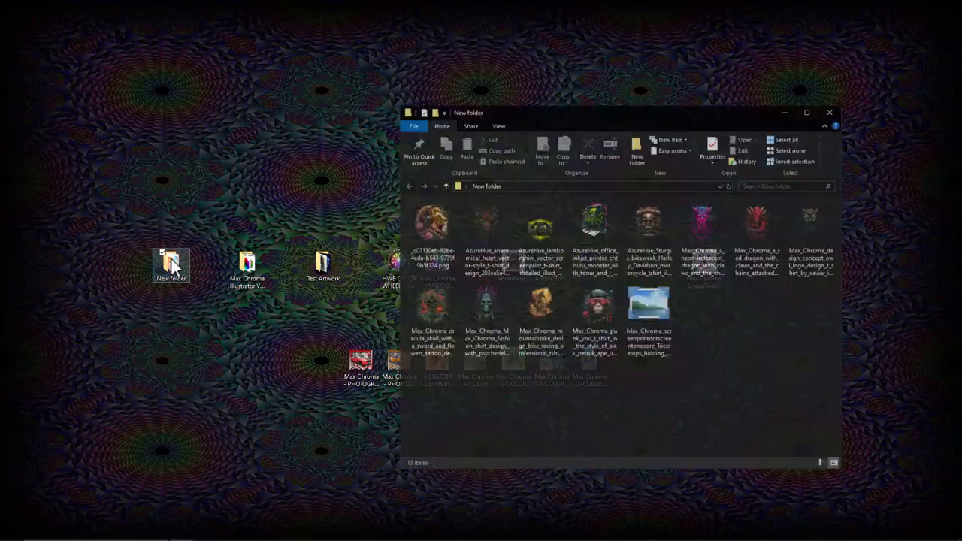
# Step: Browse the exported PNGs from the anatomical heart through to the dracula skull, and close the viewer and folder window
pyautogui.click(479, 225)
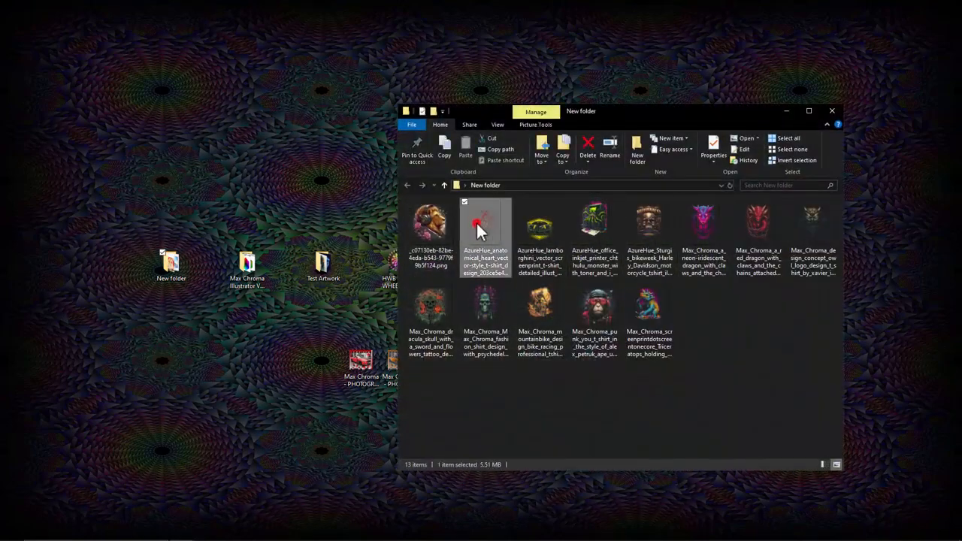
pyautogui.doubleClick(479, 222)
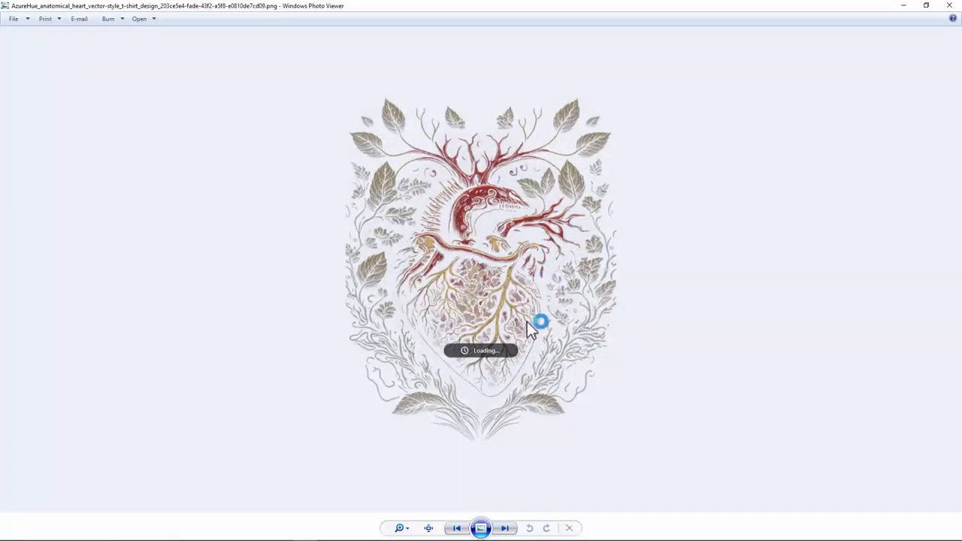
pyautogui.press('Right')
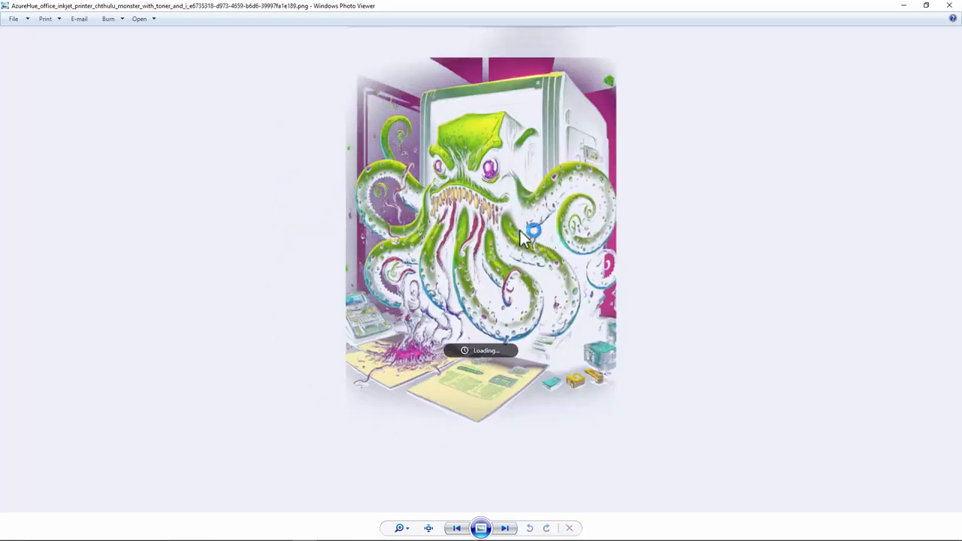
pyautogui.press('Right')
pyautogui.press('Right')
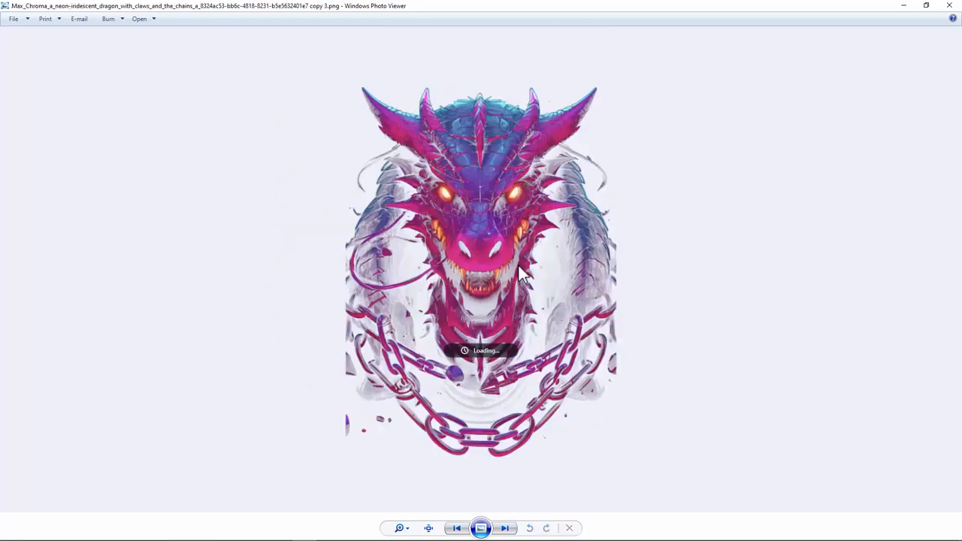
pyautogui.press('Right')
pyautogui.press('Right')
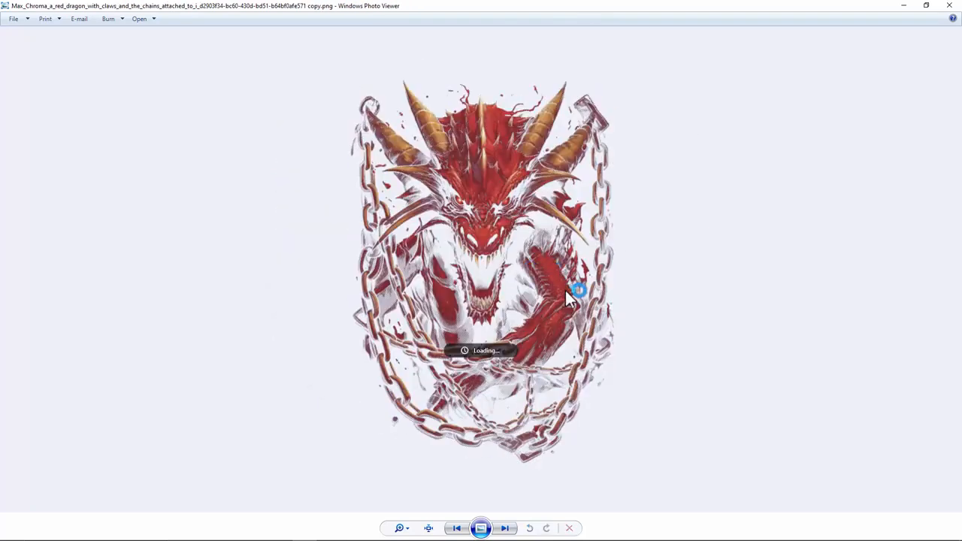
pyautogui.press('Right')
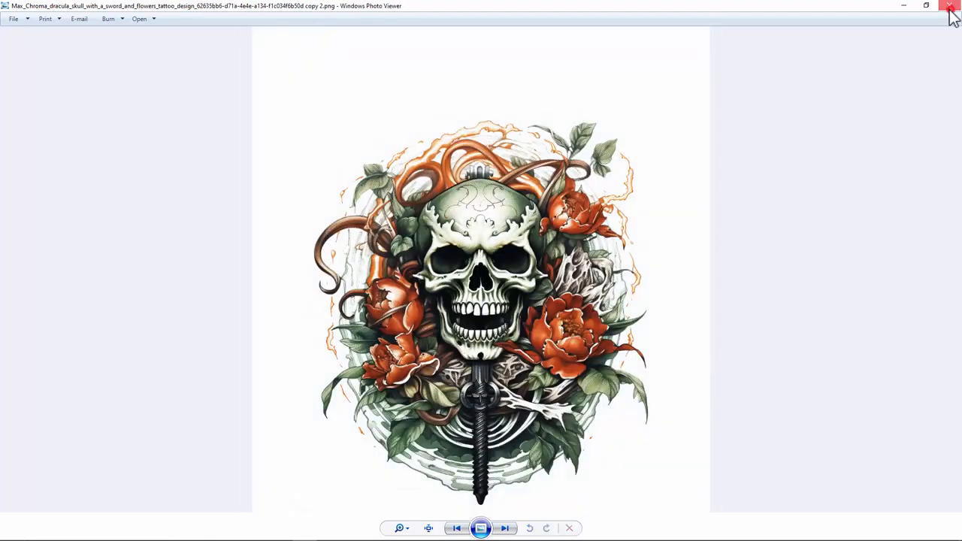
pyautogui.click(953, 6)
pyautogui.click(832, 111)
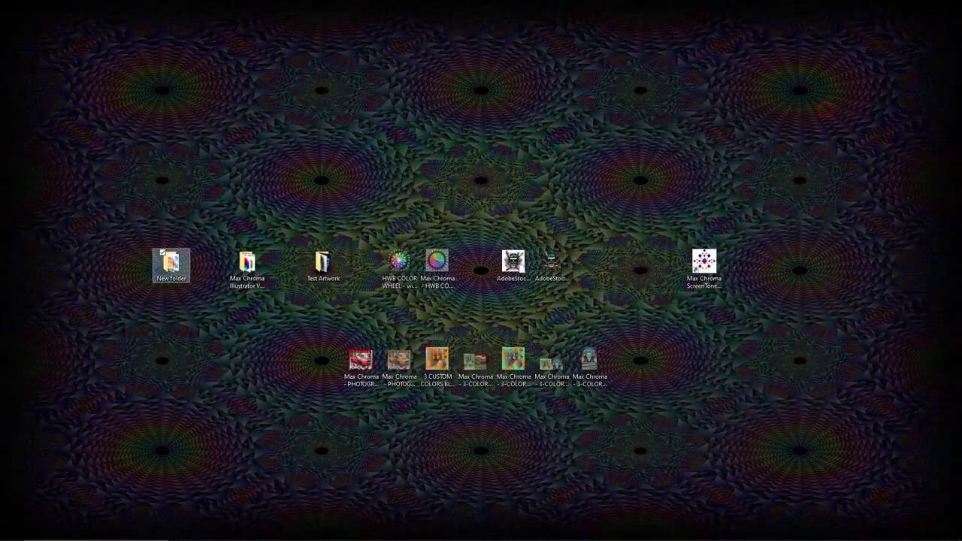
# Step: Return to Photoshop and open the Triceratops design from the desktop's Test Artwork folder in File Explorer
pyautogui.click(231, 532)
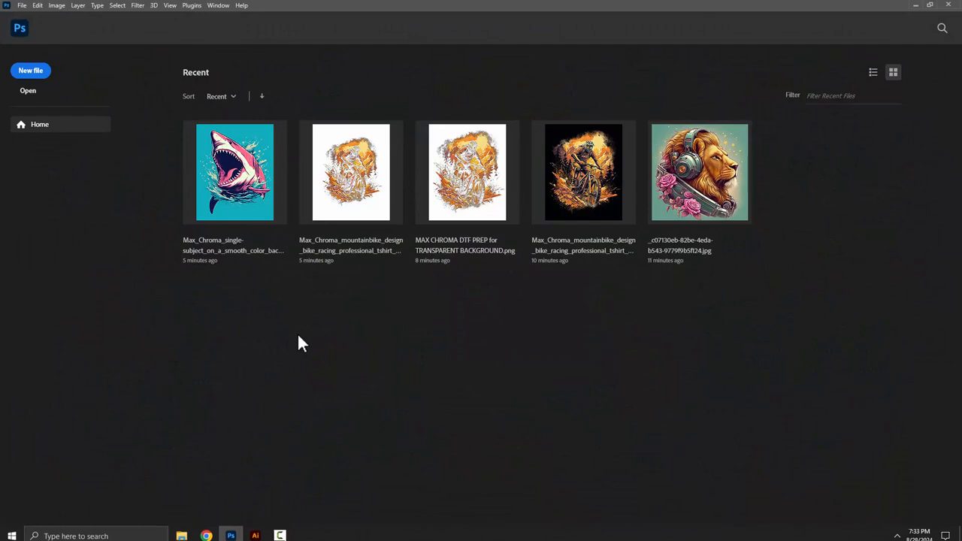
pyautogui.click(183, 531)
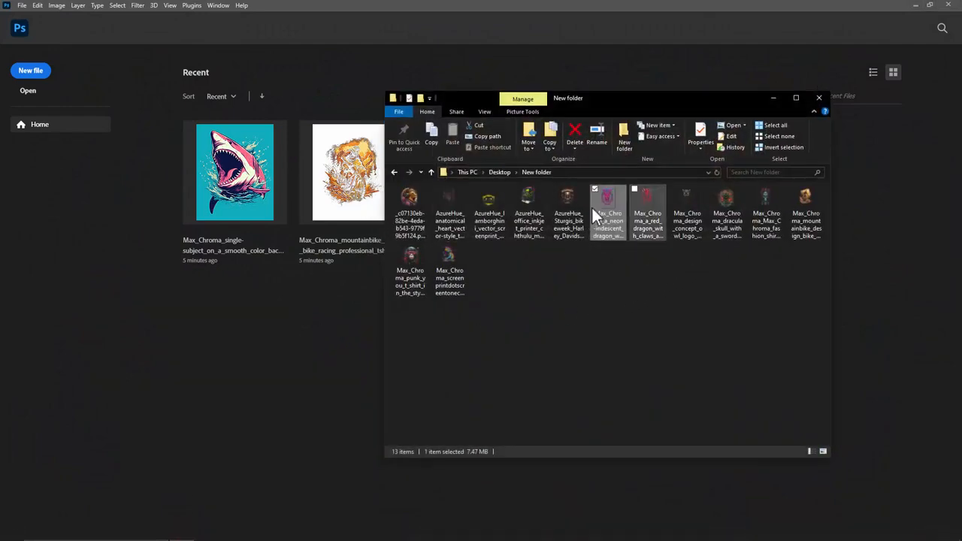
pyautogui.click(501, 172)
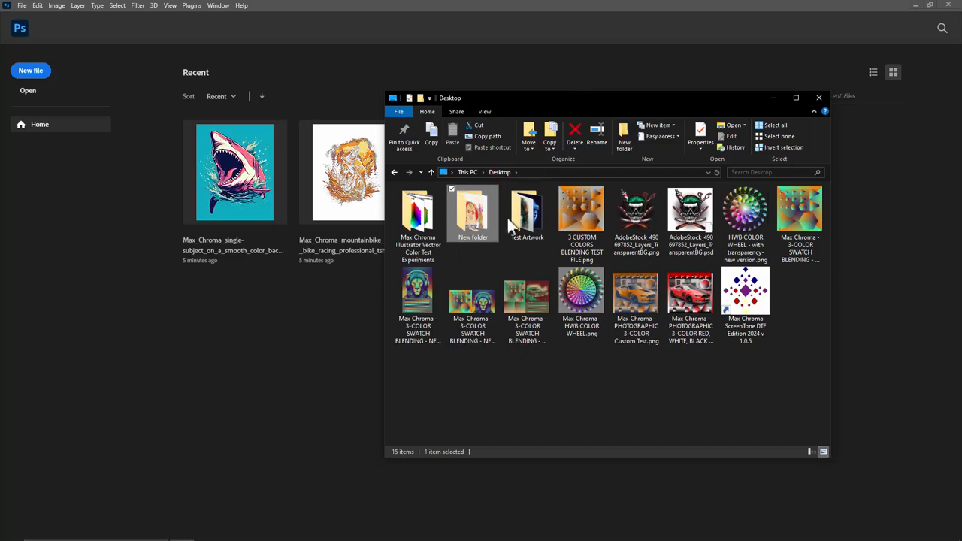
pyautogui.doubleClick(531, 215)
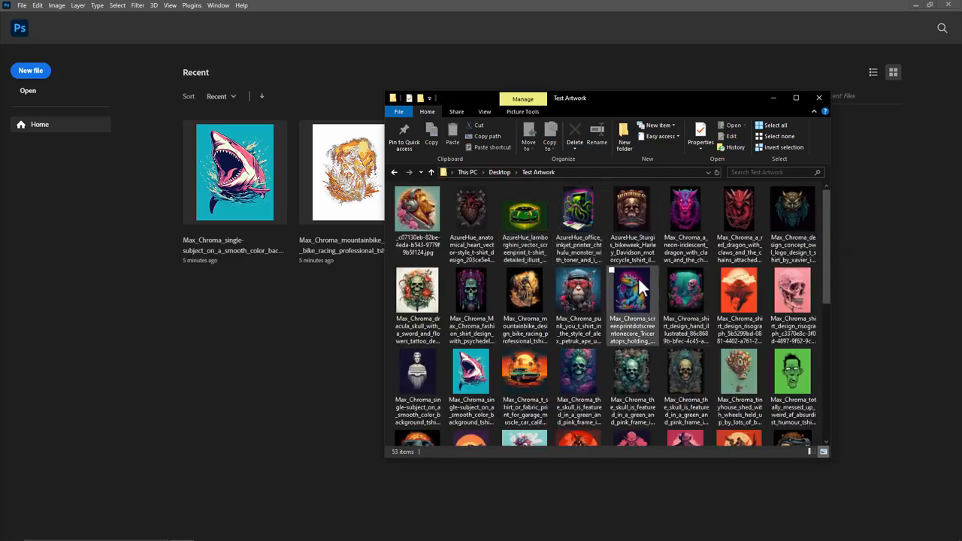
pyautogui.moveTo(641, 283); pyautogui.dragTo(322, 72)
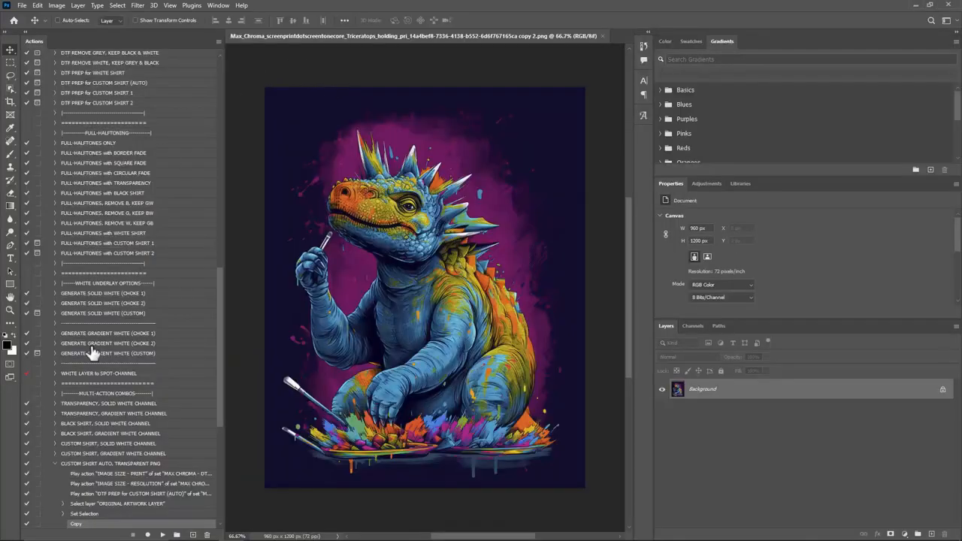
# Step: Show the DTF AUTO-PREPPER actions in Button Mode and narrow the list to a single column
pyautogui.click(54, 463)
pyautogui.moveTo(218, 297); pyautogui.dragTo(206, 93)
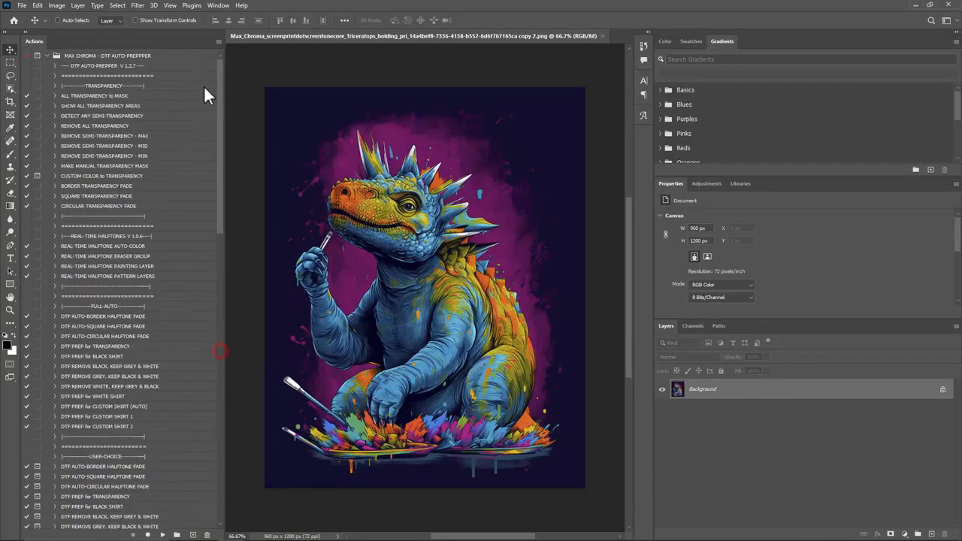
pyautogui.click(216, 41)
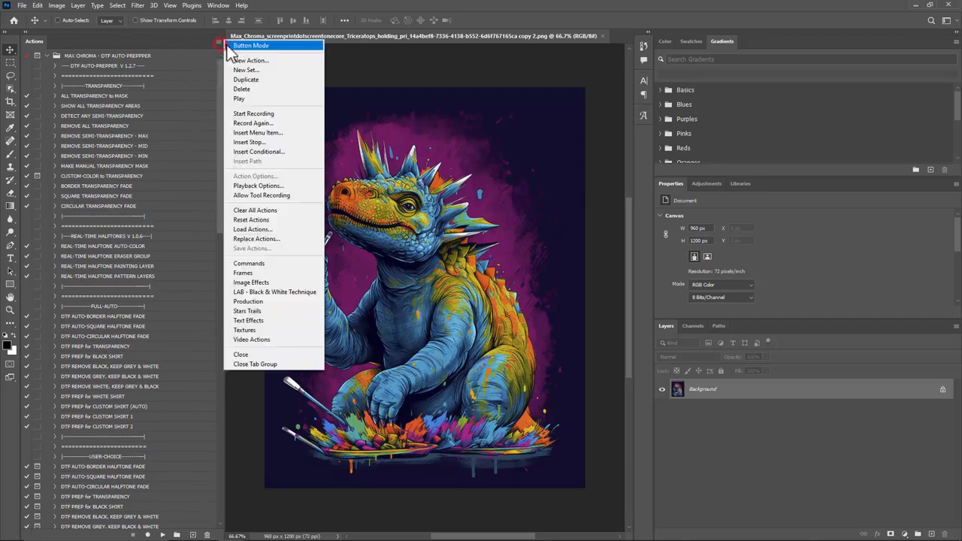
pyautogui.click(227, 45)
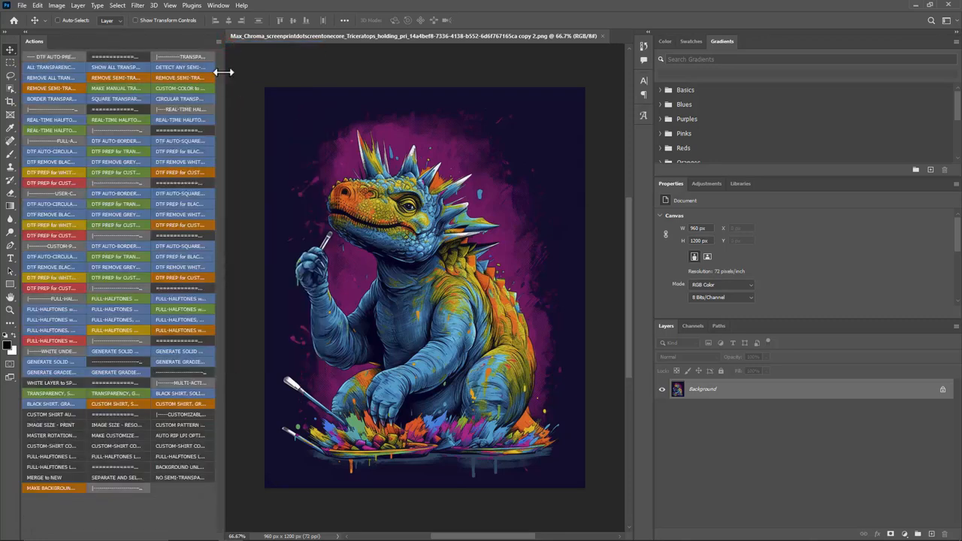
pyautogui.moveTo(224, 75); pyautogui.dragTo(149, 76)
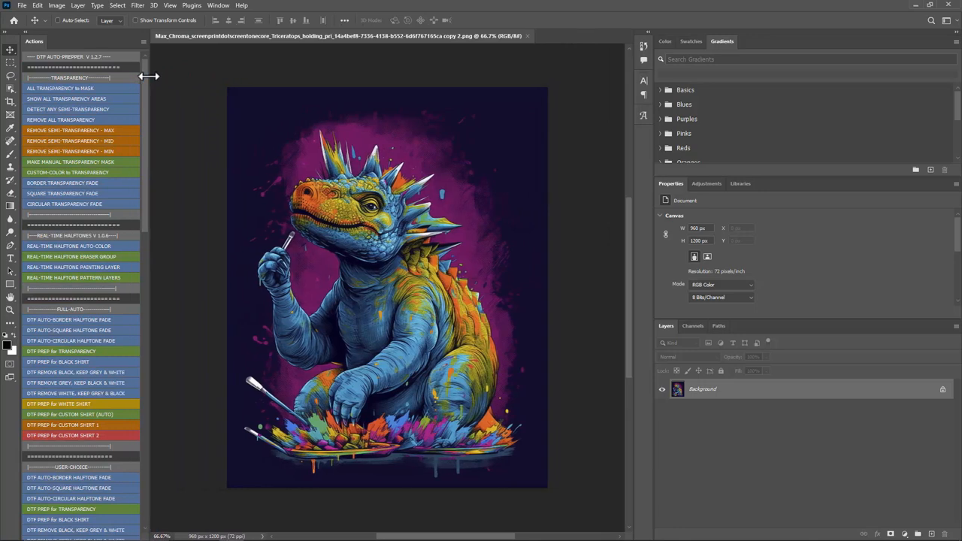
# Step: Run the REAL-TIME HALFTONE AUTO-COLOR action on the Triceratops design and give the layer list more height
pyautogui.click(71, 246)
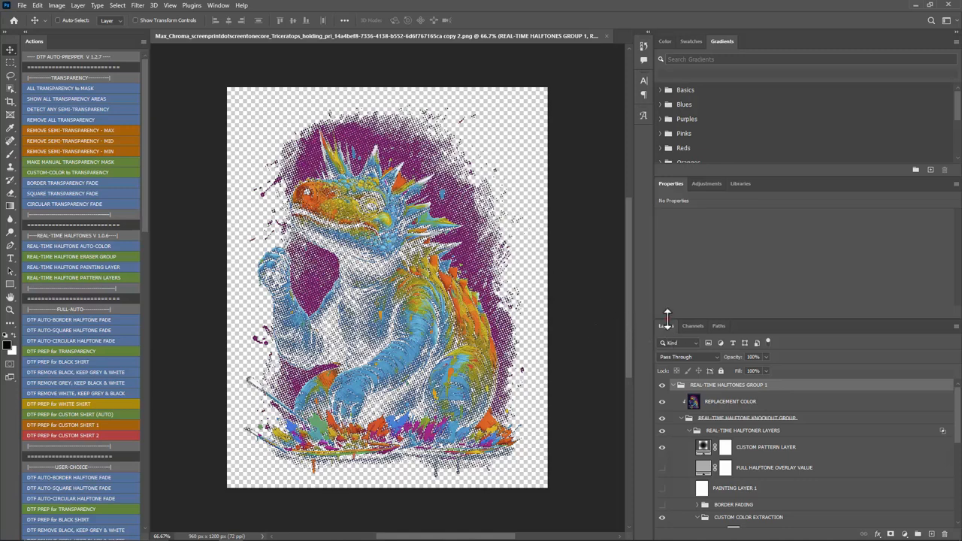
pyautogui.moveTo(667, 314); pyautogui.dragTo(669, 210)
# Step: Resample the image to a resolution of 720 pixels/inch
pyautogui.click(60, 6)
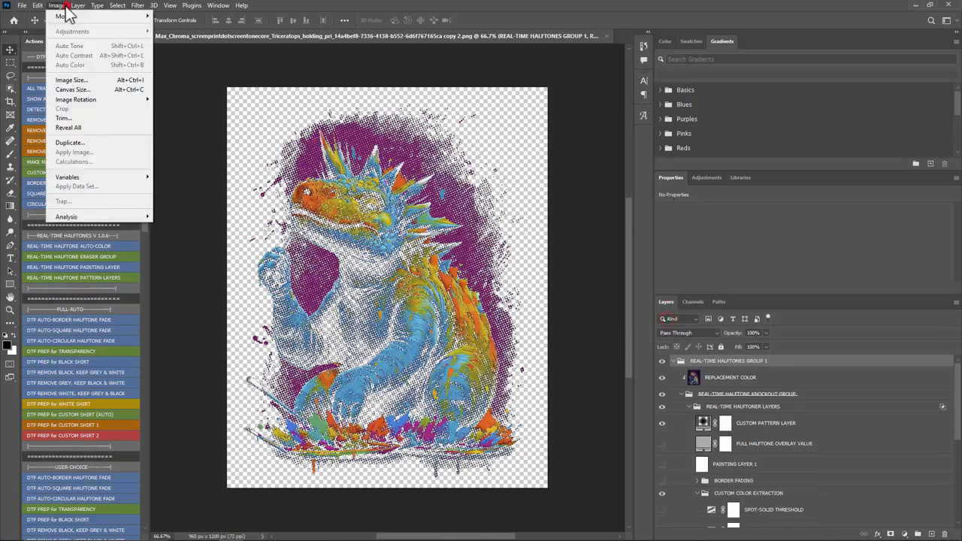
pyautogui.click(67, 84)
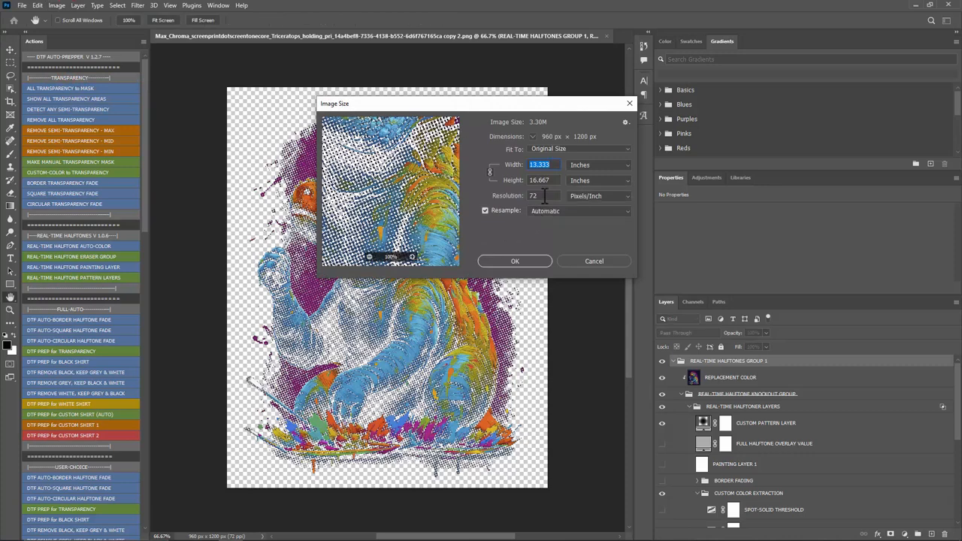
pyautogui.click(540, 196)
pyautogui.write('0')
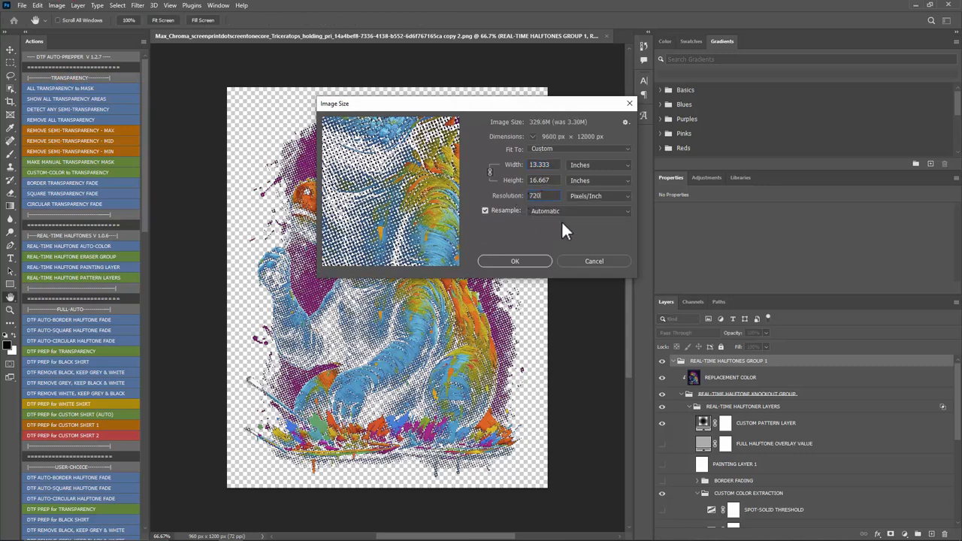
pyautogui.click(527, 259)
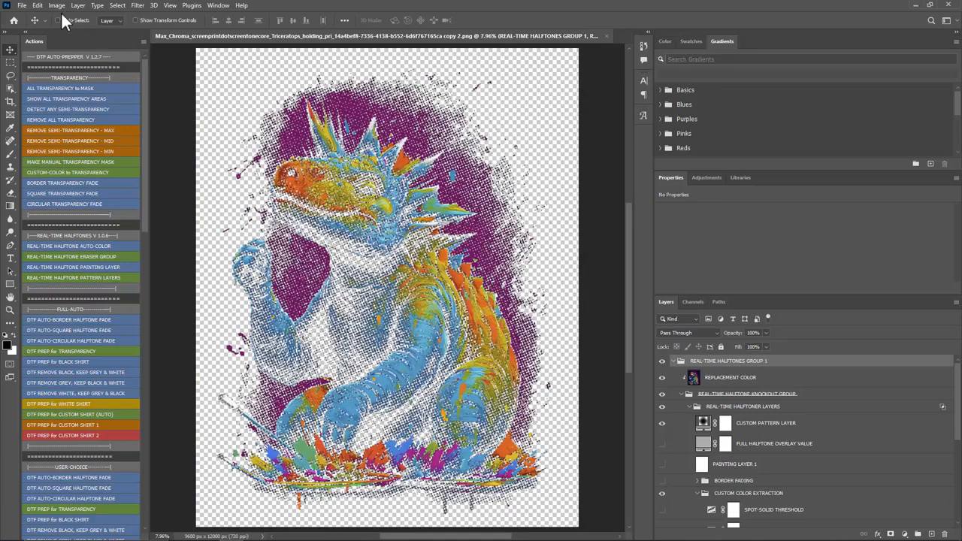
# Step: Resize the image to 10 inches wide using Nearest Neighbor (hard edges) resampling
pyautogui.click(57, 5)
pyautogui.click(72, 80)
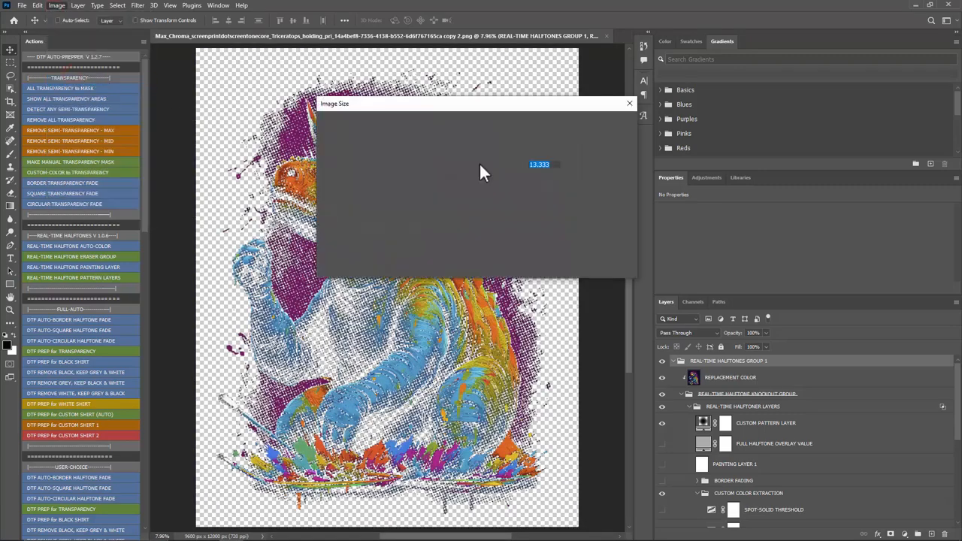
pyautogui.write('10')
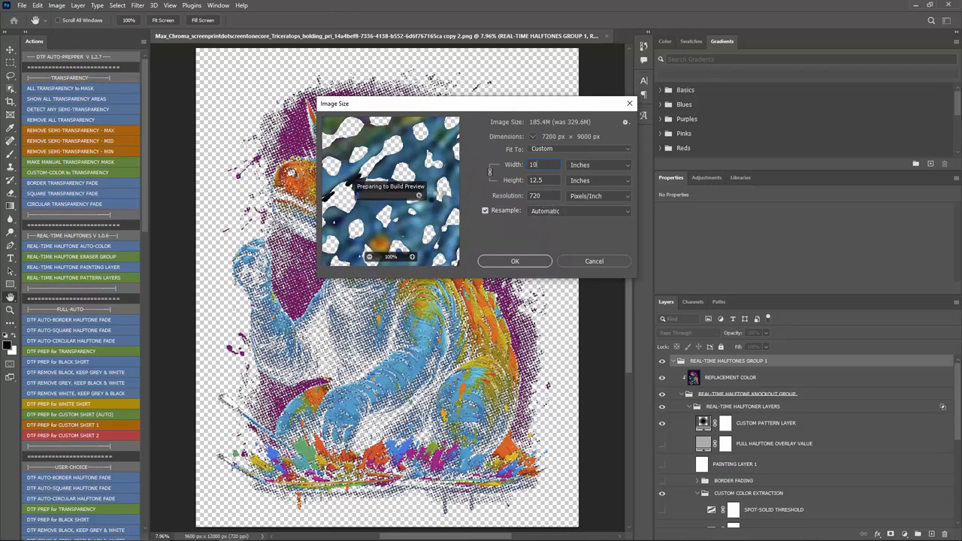
pyautogui.click(549, 211)
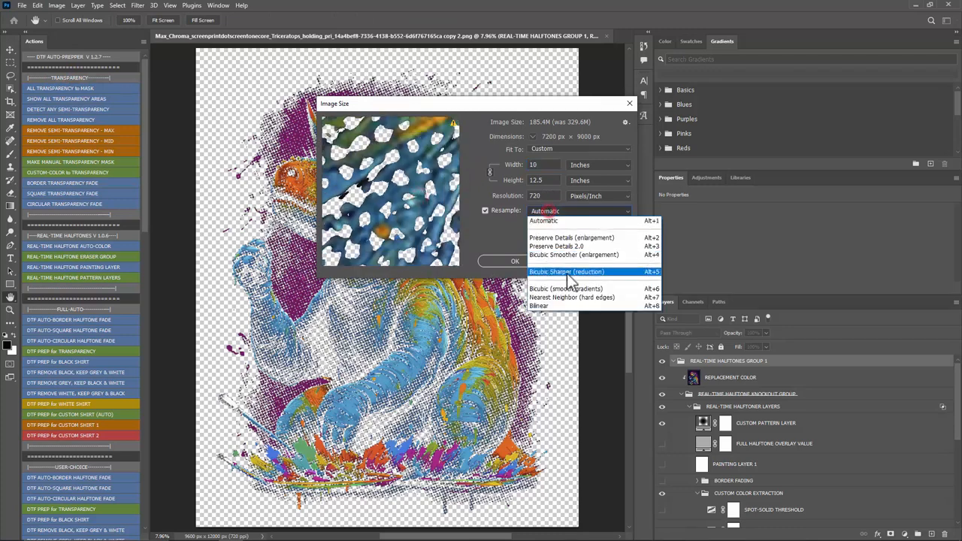
pyautogui.click(569, 298)
pyautogui.click(526, 263)
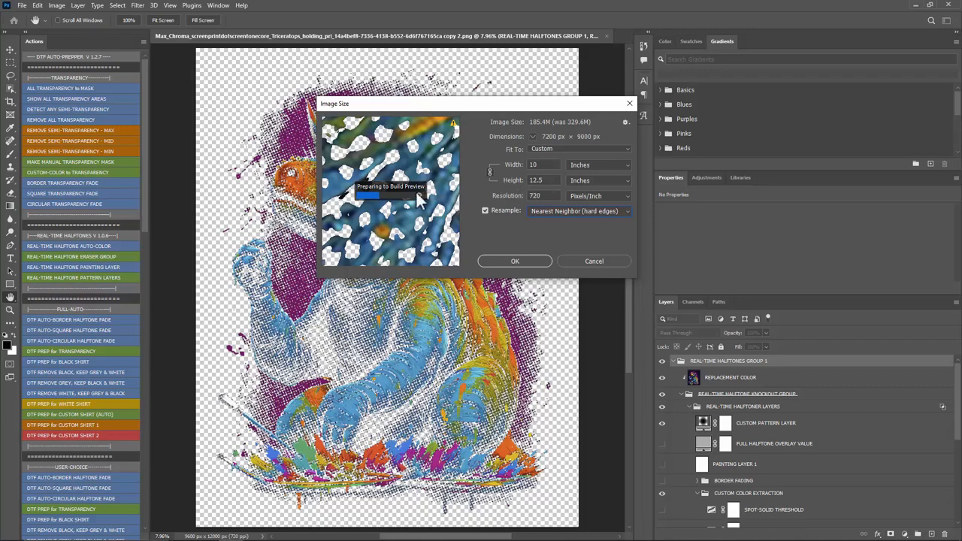
pyautogui.press('Return')
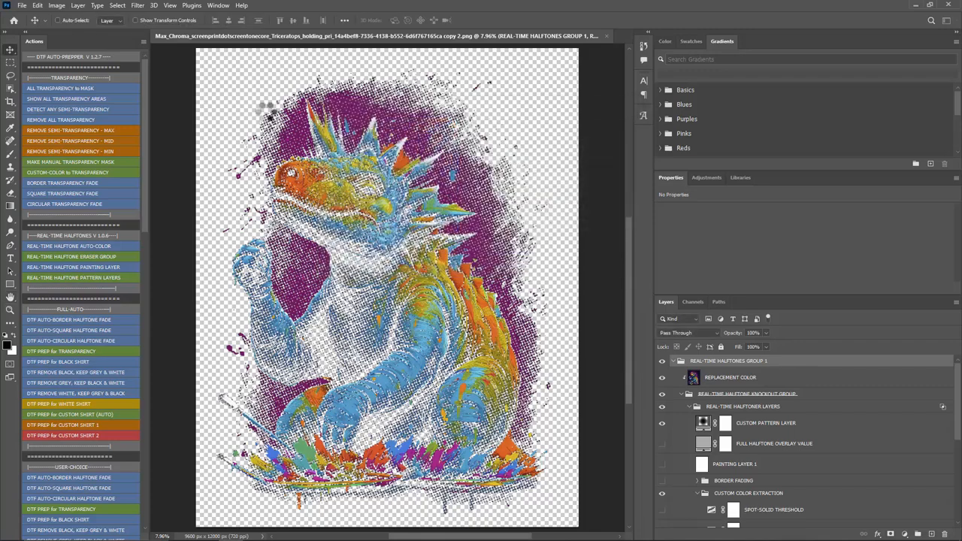
# Step: Check the document's dimensions and resolution without changing them, and examine the halftone dots on the dinosaur's chest up close
pyautogui.click(57, 5)
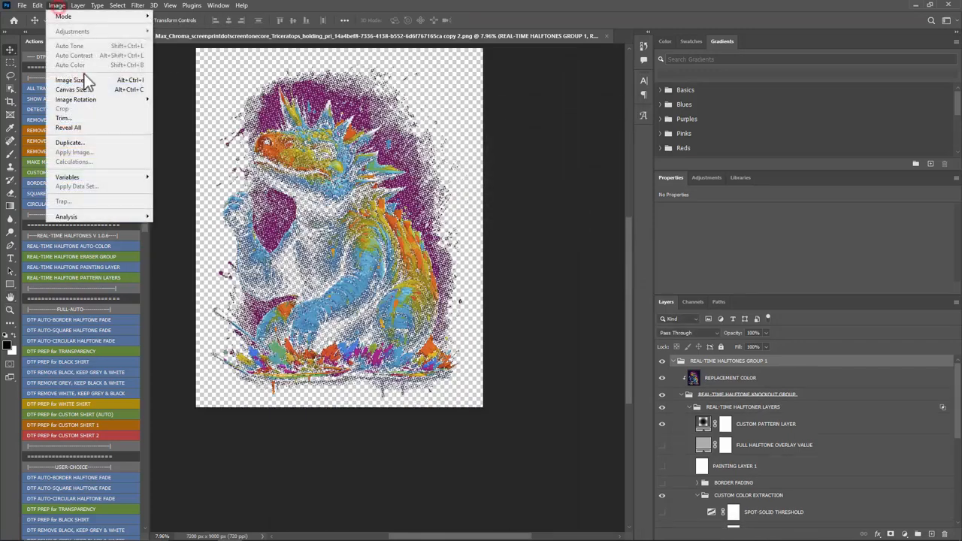
pyautogui.click(83, 79)
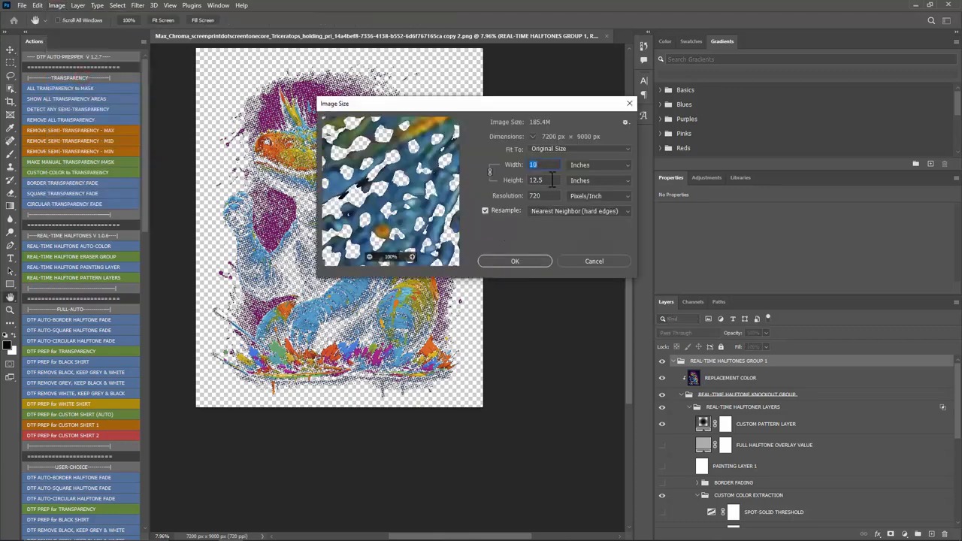
pyautogui.click(588, 260)
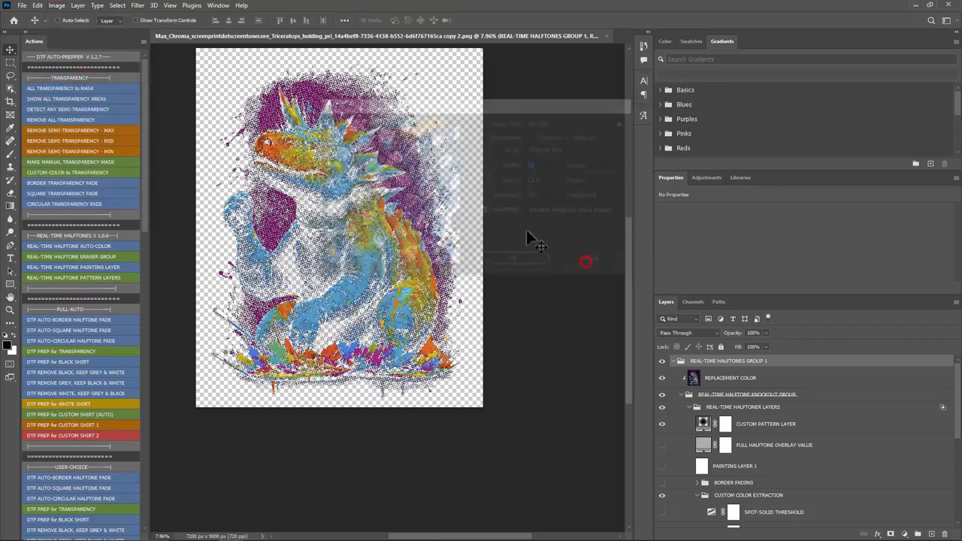
pyautogui.scroll(2, 294, 129)
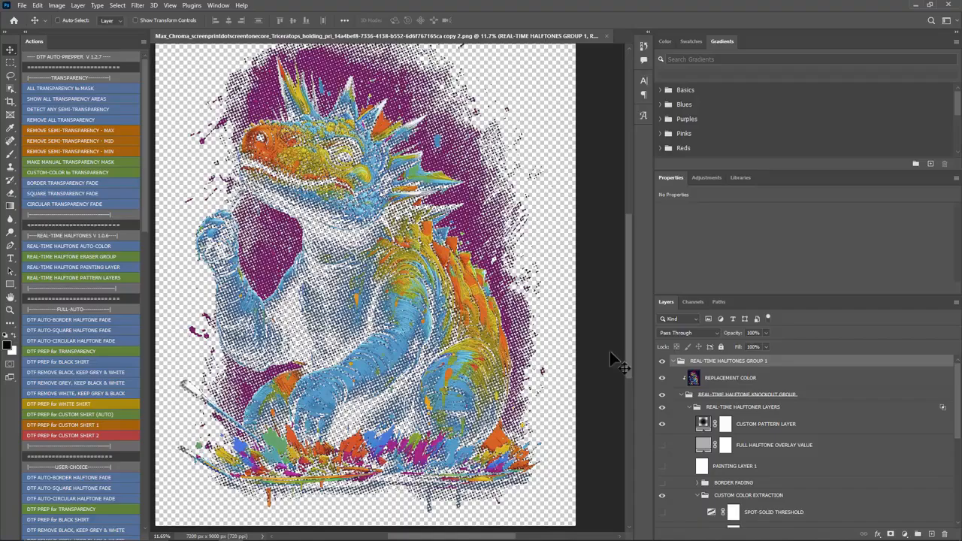
pyautogui.scroll(4, 342, 301)
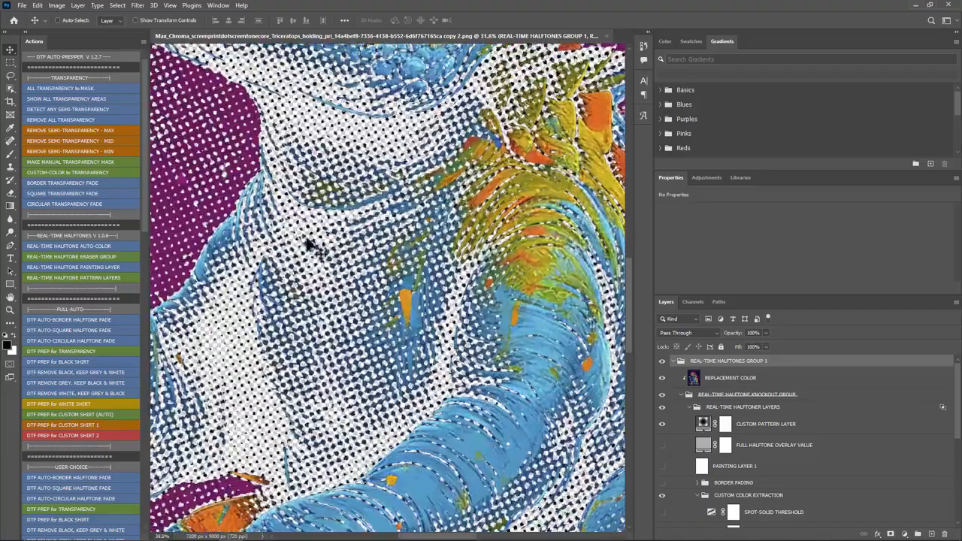
pyautogui.scroll(-5, 296, 182)
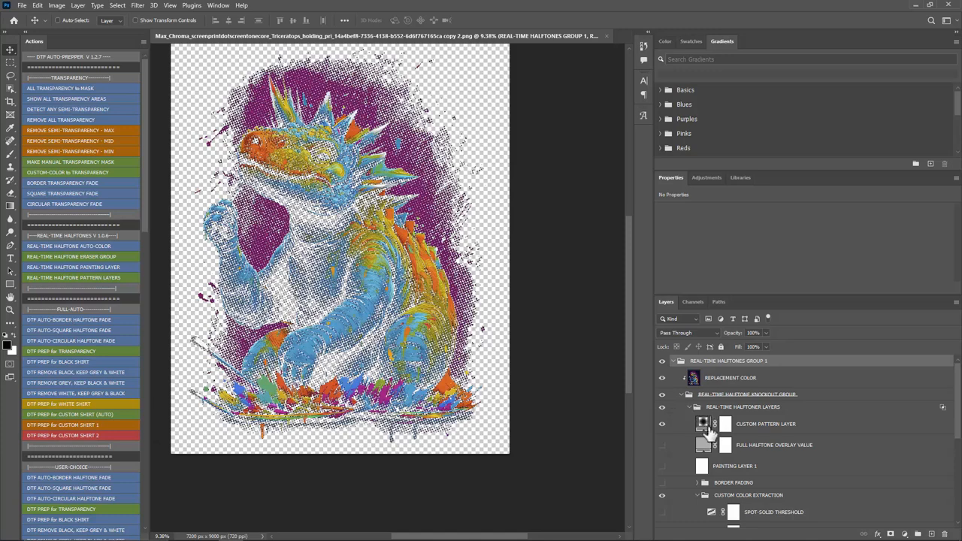
# Step: Set the pattern fill scale of the CUSTOM PATTERN LAYER to 40%
pyautogui.click(767, 425)
pyautogui.doubleClick(703, 425)
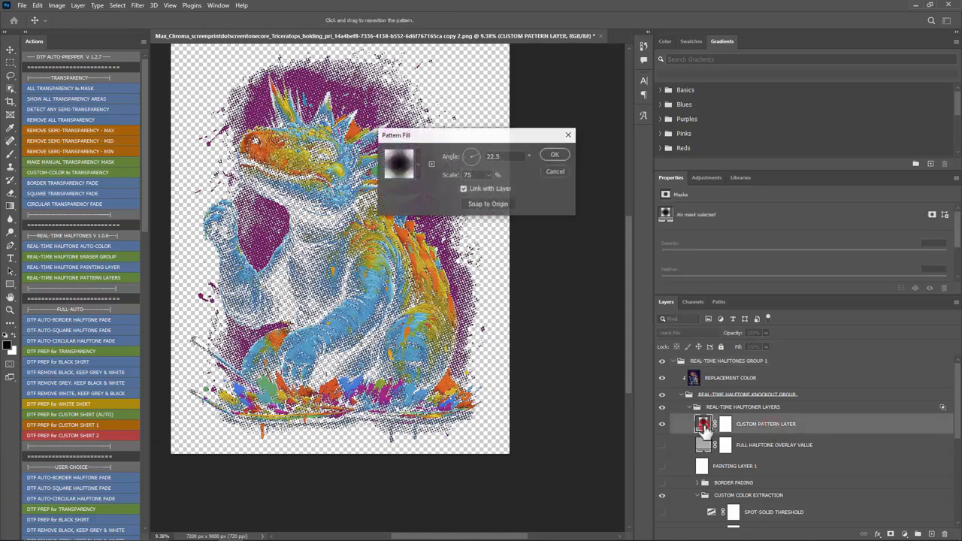
pyautogui.moveTo(492, 143); pyautogui.dragTo(591, 221)
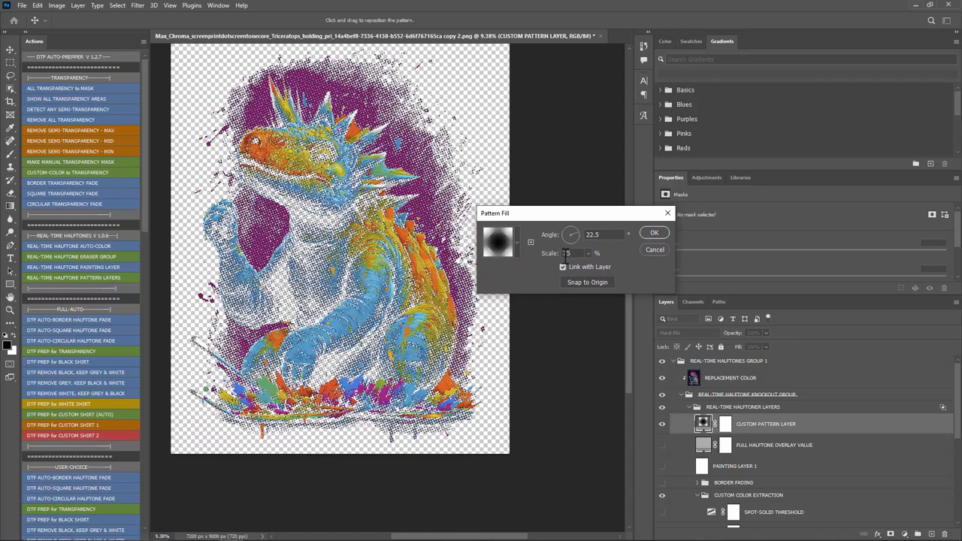
pyautogui.click(516, 247)
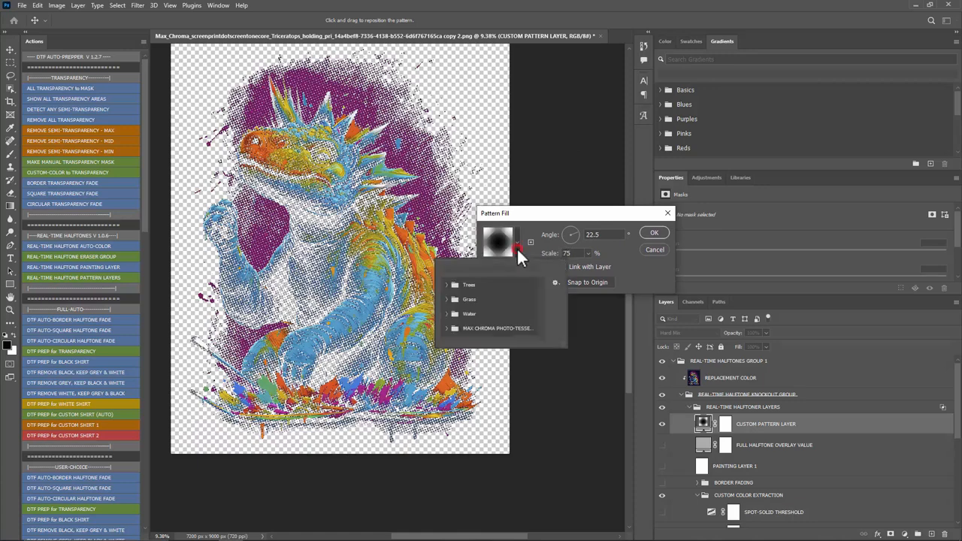
pyautogui.click(529, 245)
pyautogui.moveTo(578, 254); pyautogui.dragTo(539, 254)
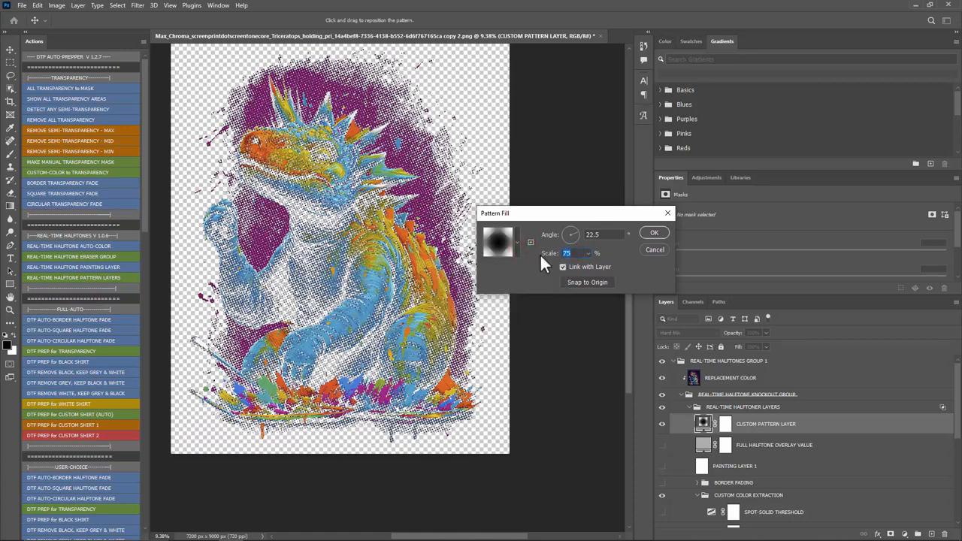
pyautogui.write('20')
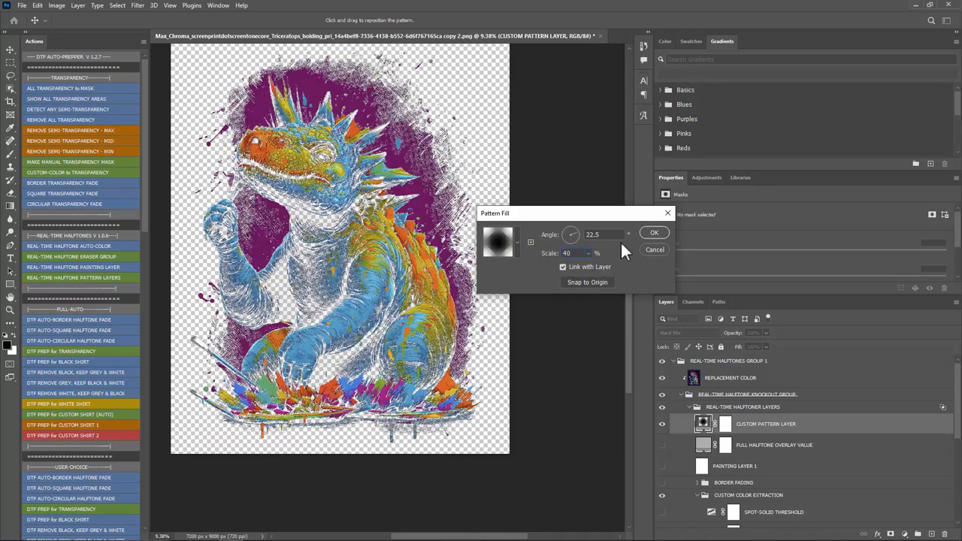
pyautogui.click(653, 233)
# Step: Examine the finer halftone dots along the dinosaur's back and the purple background edge at high magnification
pyautogui.scroll(4, 468, 323)
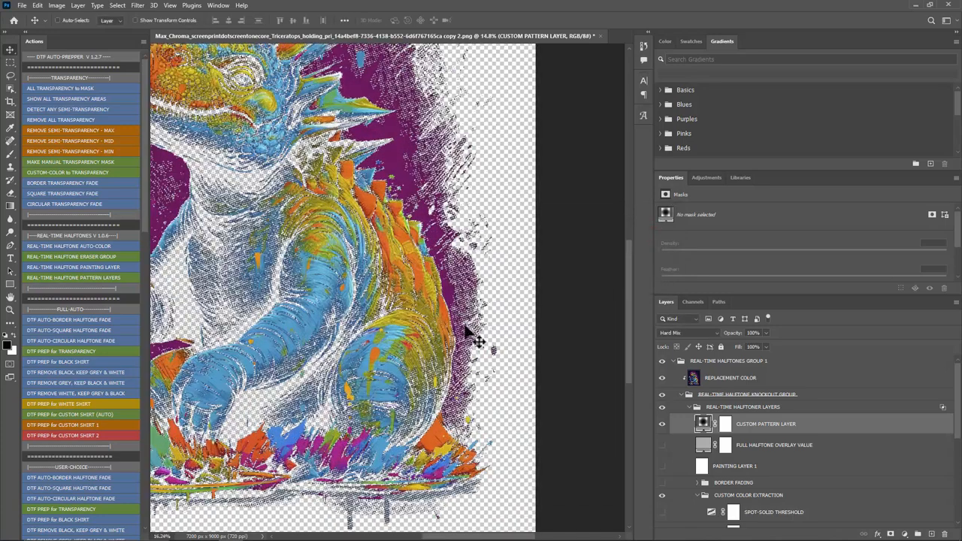
pyautogui.scroll(1, 467, 338)
pyautogui.scroll(1, 470, 342)
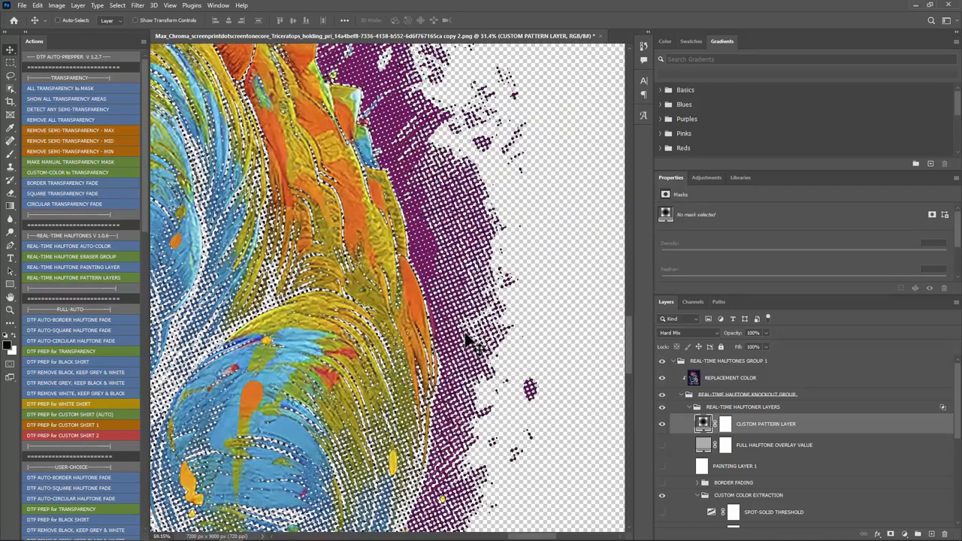
pyautogui.scroll(5, 467, 340)
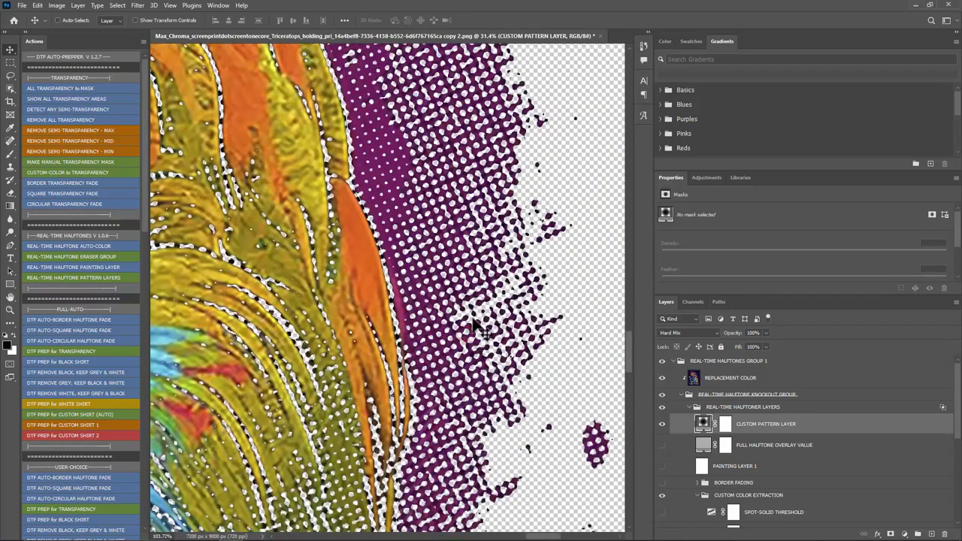
pyautogui.scroll(7, 472, 335)
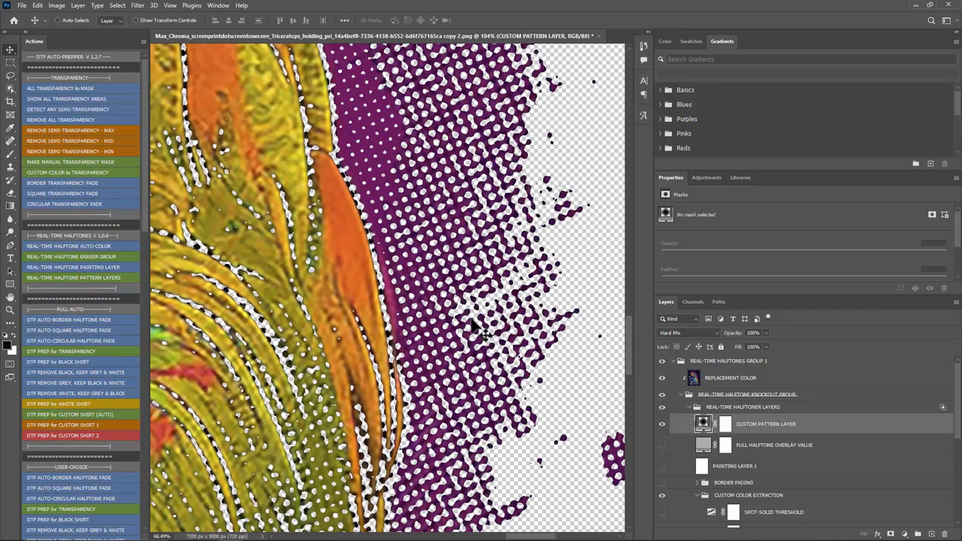
pyautogui.scroll(-2, 472, 332)
pyautogui.scroll(-6, 469, 332)
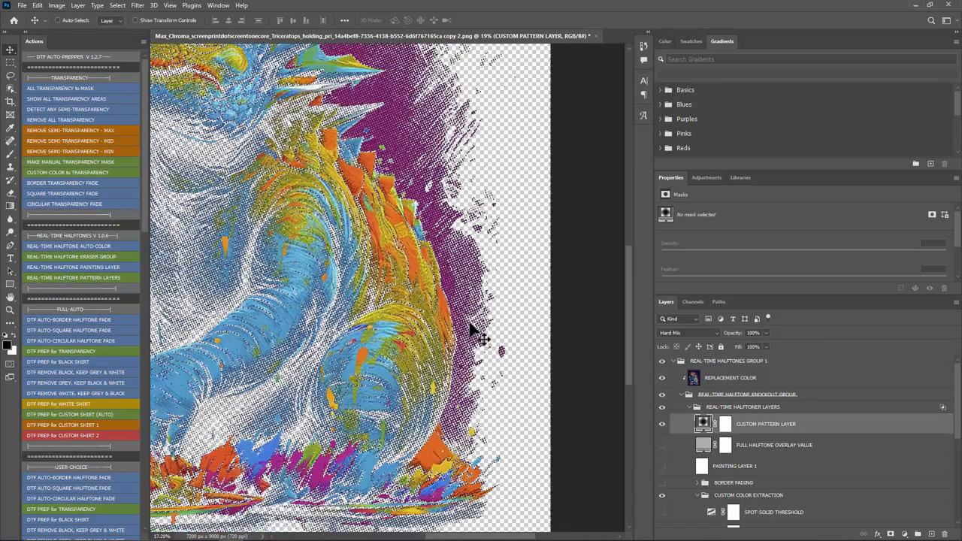
pyautogui.scroll(-1, 337, 352)
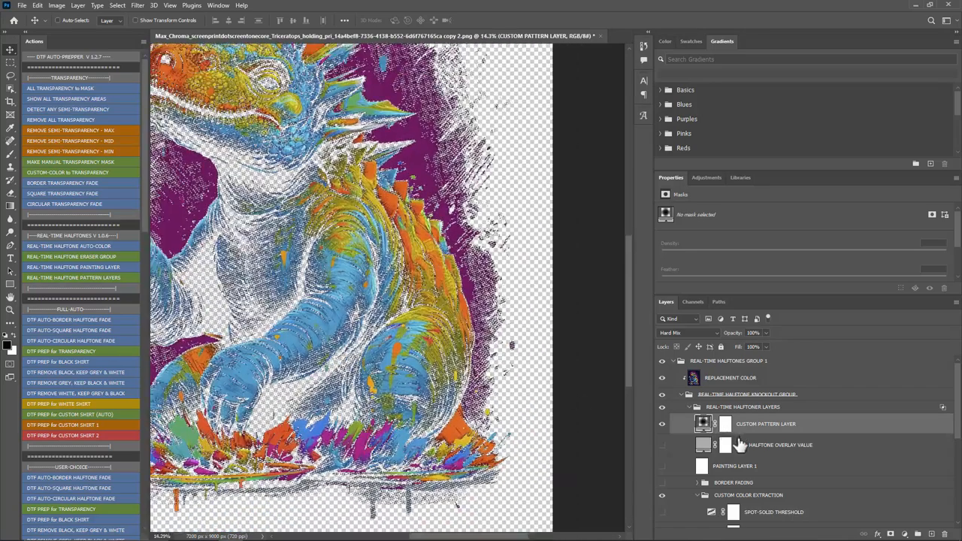
# Step: Set the black input level of the LEVELS ADJUSTMENT layer in CUSTOM COLOR EXTRACTION to 0
pyautogui.scroll(-2, 754, 495)
pyautogui.scroll(-1, 754, 496)
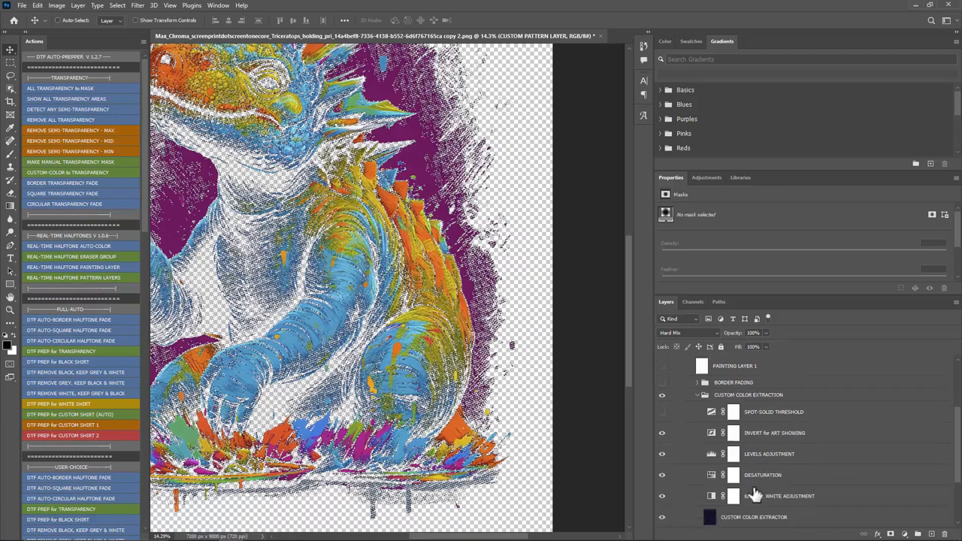
pyautogui.click(711, 455)
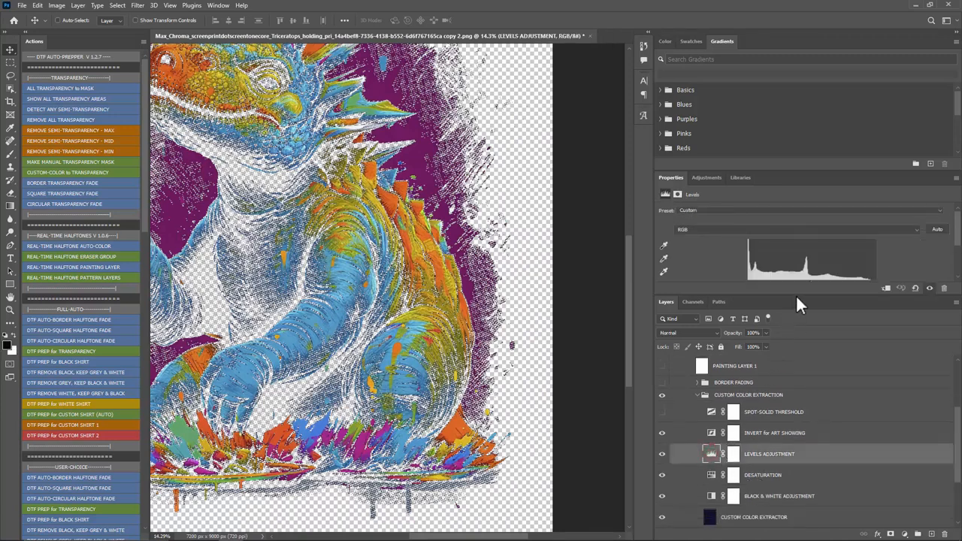
pyautogui.moveTo(802, 292); pyautogui.dragTo(800, 352)
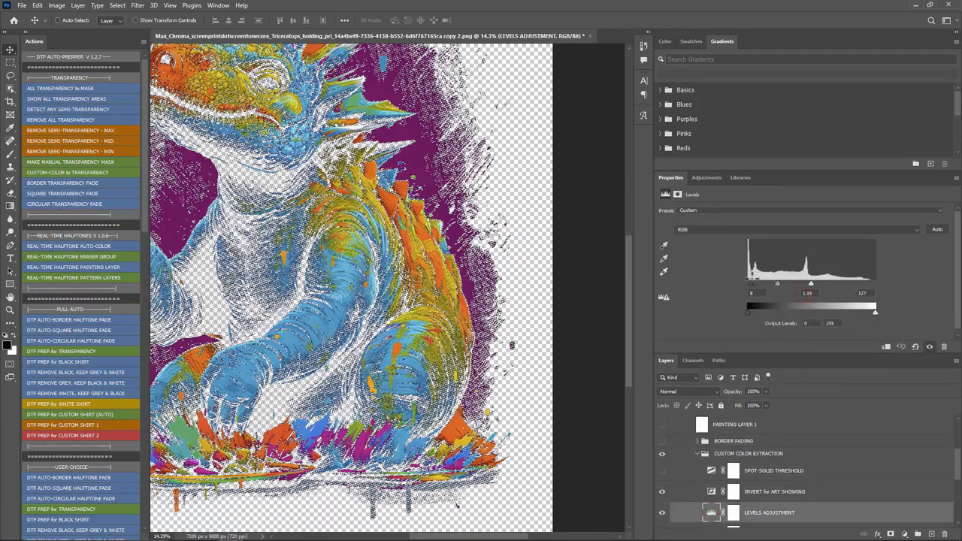
pyautogui.moveTo(754, 285); pyautogui.dragTo(744, 283)
# Step: Examine the background below the paint splatters up close for stray halftone dots
pyautogui.scroll(-4, 522, 342)
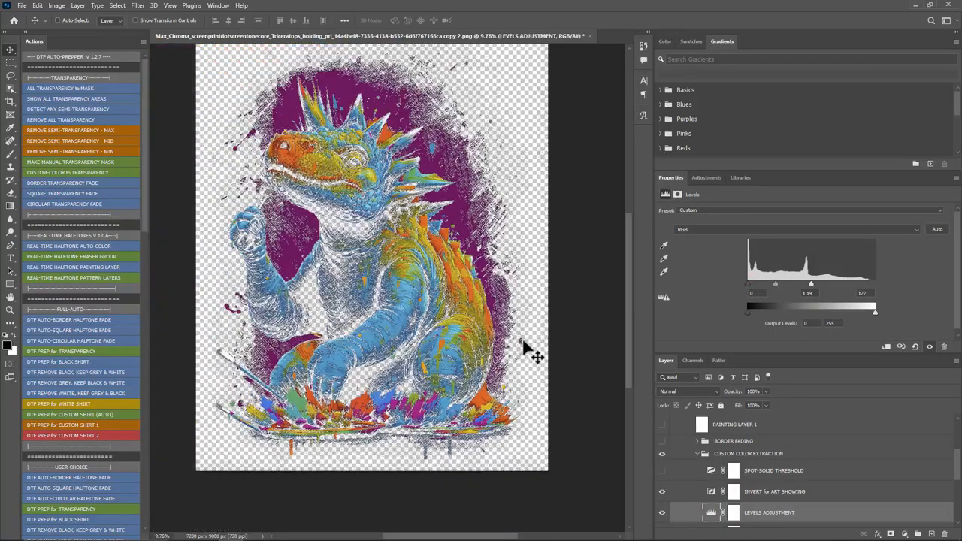
pyautogui.scroll(6, 175, 438)
pyautogui.scroll(2, 178, 433)
pyautogui.scroll(-2, 222, 434)
pyautogui.scroll(3, 305, 451)
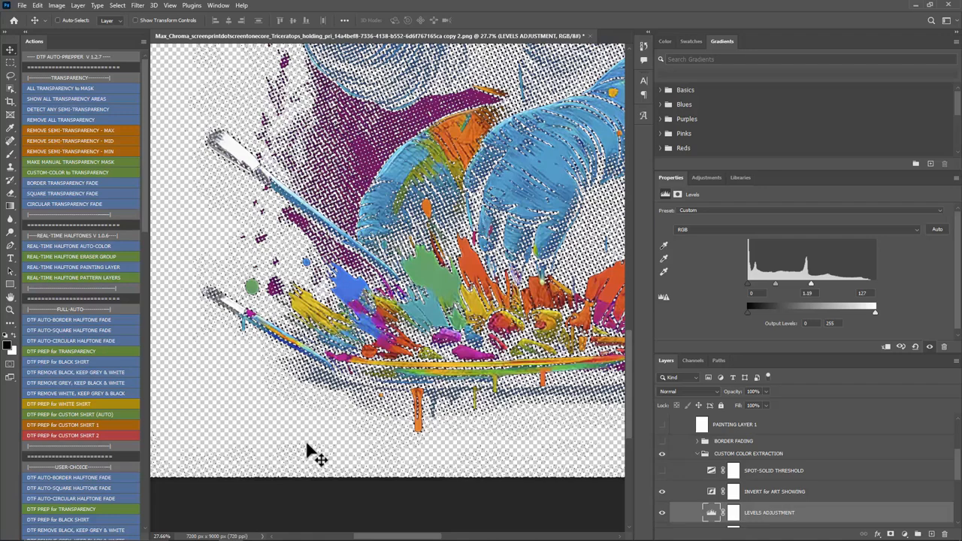
pyautogui.scroll(4, 310, 462)
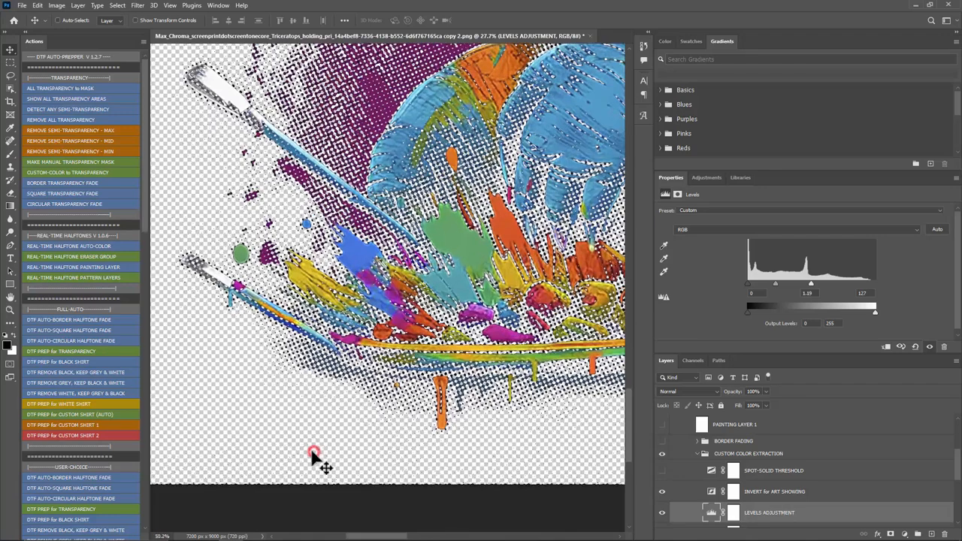
pyautogui.scroll(2, 429, 436)
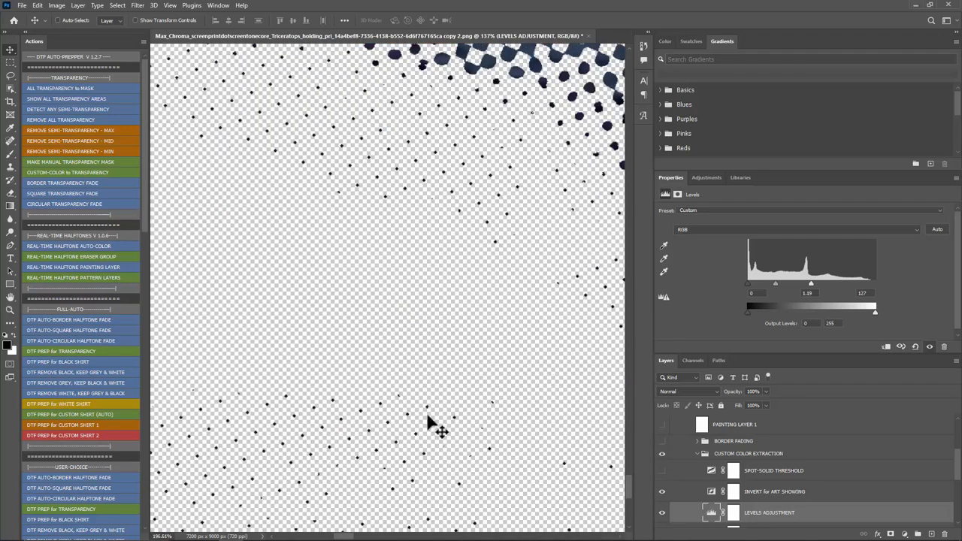
pyautogui.scroll(-3, 429, 267)
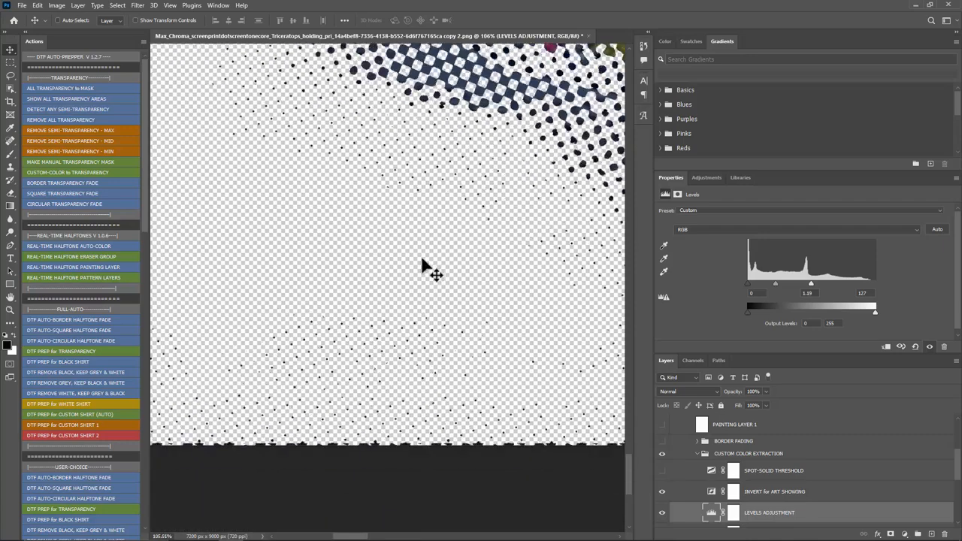
# Step: Set the black input level of the LEVELS ADJUSTMENT layer to 9 and check the background around the paint splatters
pyautogui.scroll(1, 406, 284)
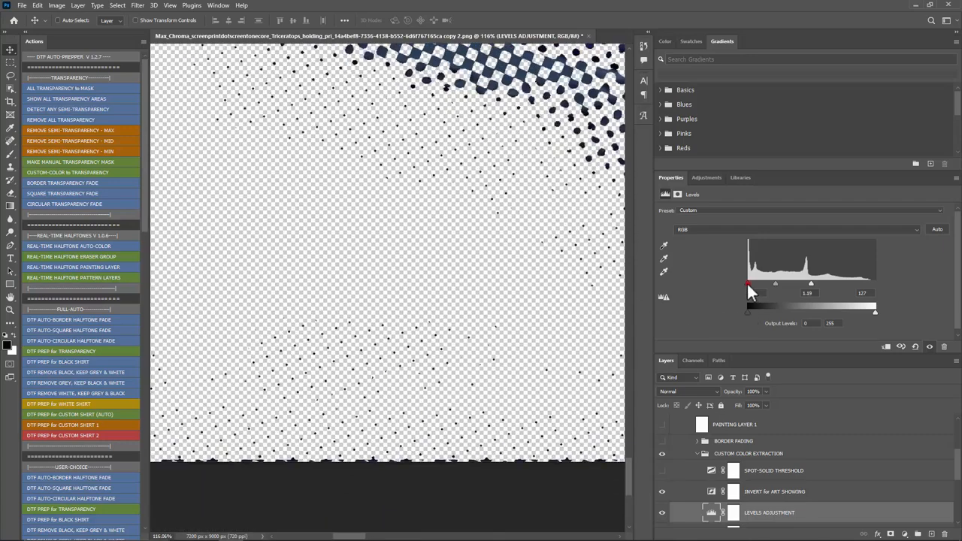
pyautogui.moveTo(750, 283); pyautogui.dragTo(752, 283)
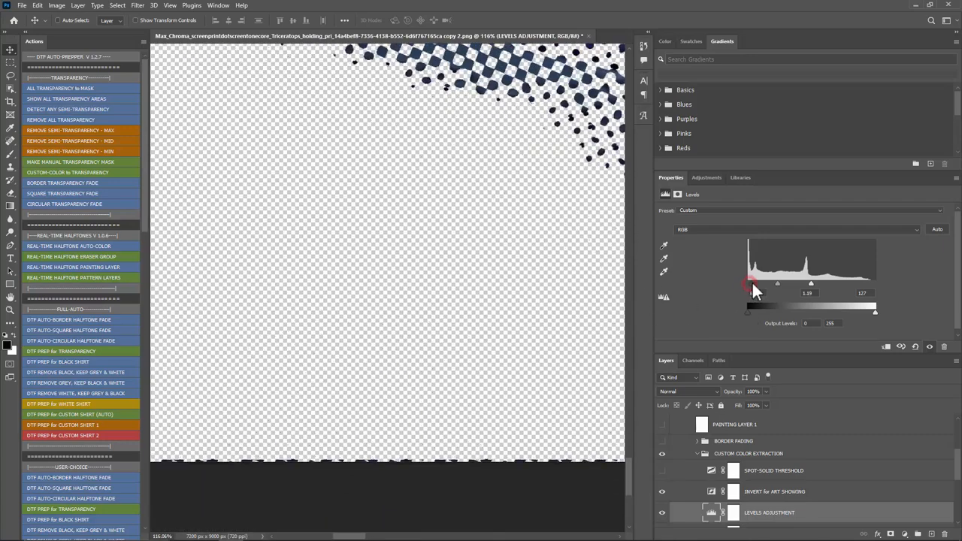
pyautogui.scroll(-1, 469, 310)
pyautogui.click(9, 50)
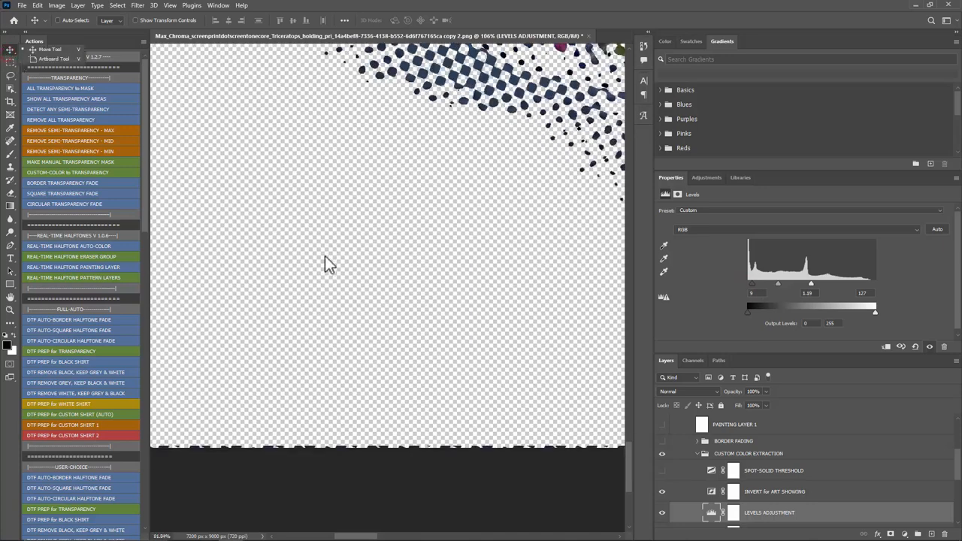
pyautogui.scroll(-2, 326, 262)
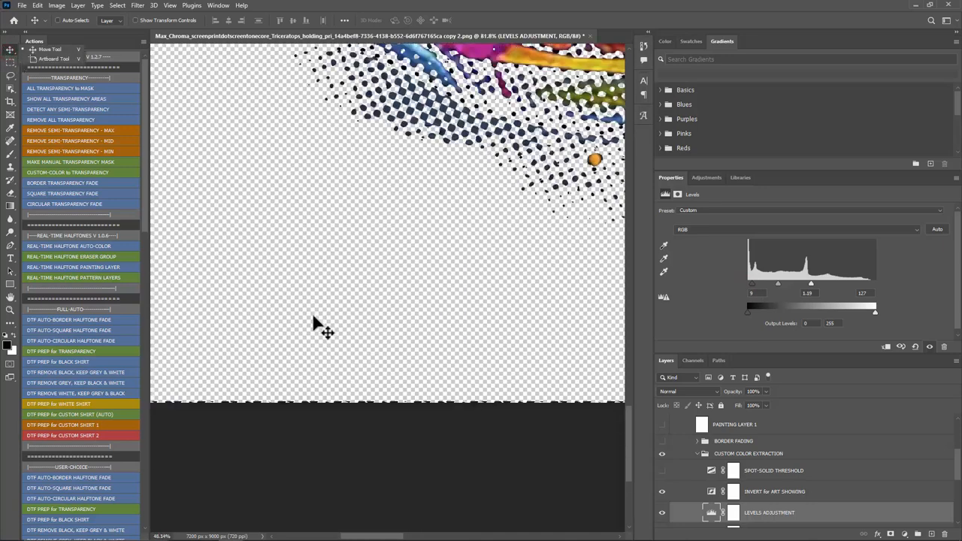
pyautogui.scroll(-4, 316, 330)
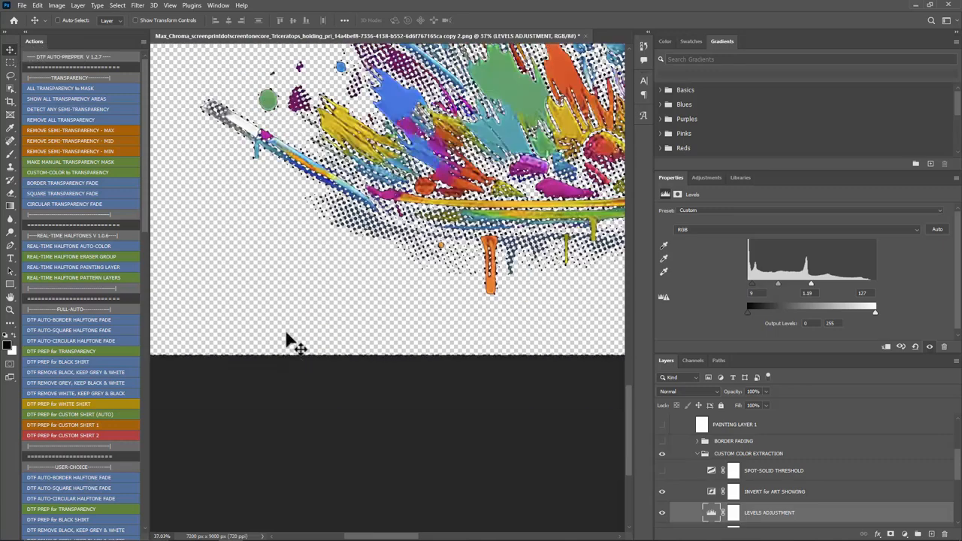
pyautogui.scroll(-3, 301, 259)
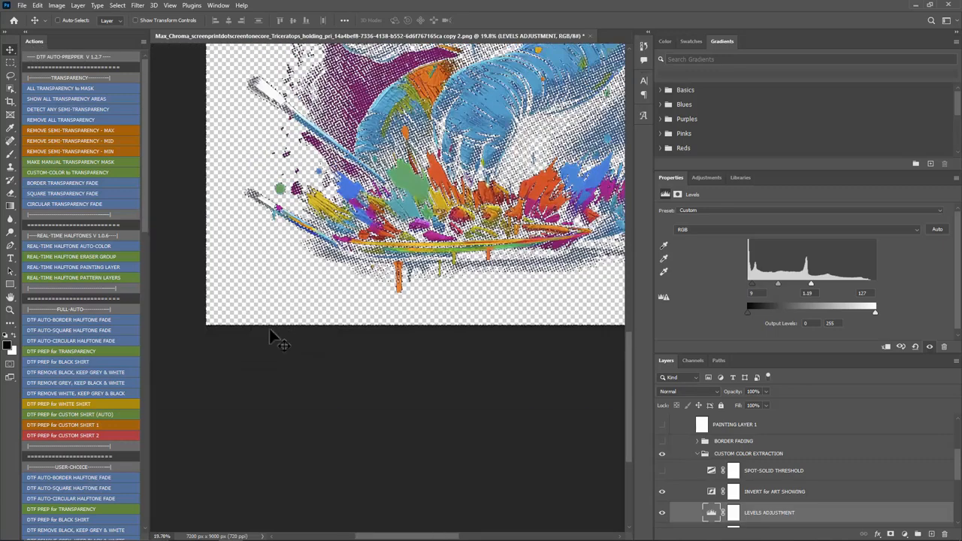
pyautogui.scroll(3, 274, 338)
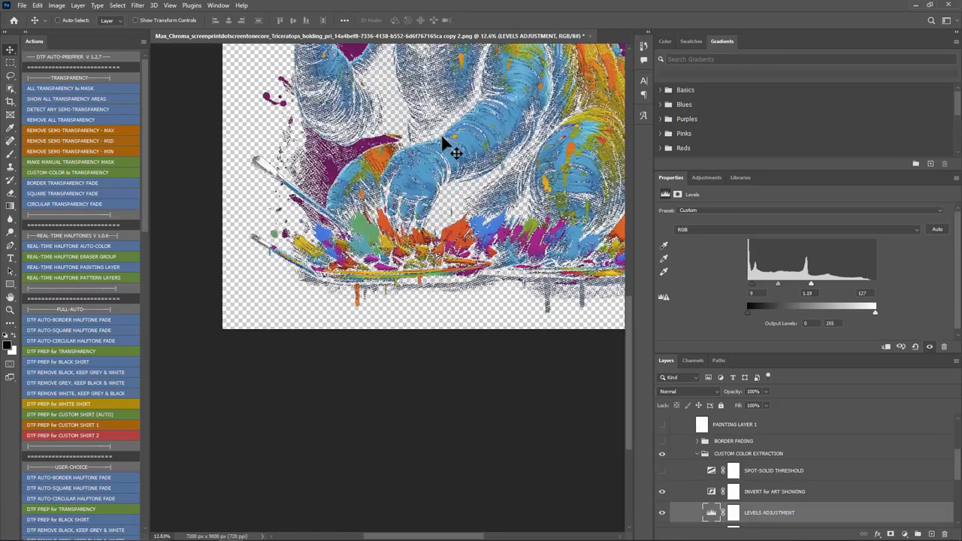
pyautogui.scroll(1, 443, 139)
# Step: Open the original Triceratops image from the Test Artwork folder in the photo viewer, examine its lower dark background up close, and return to Photoshop
pyautogui.click(182, 532)
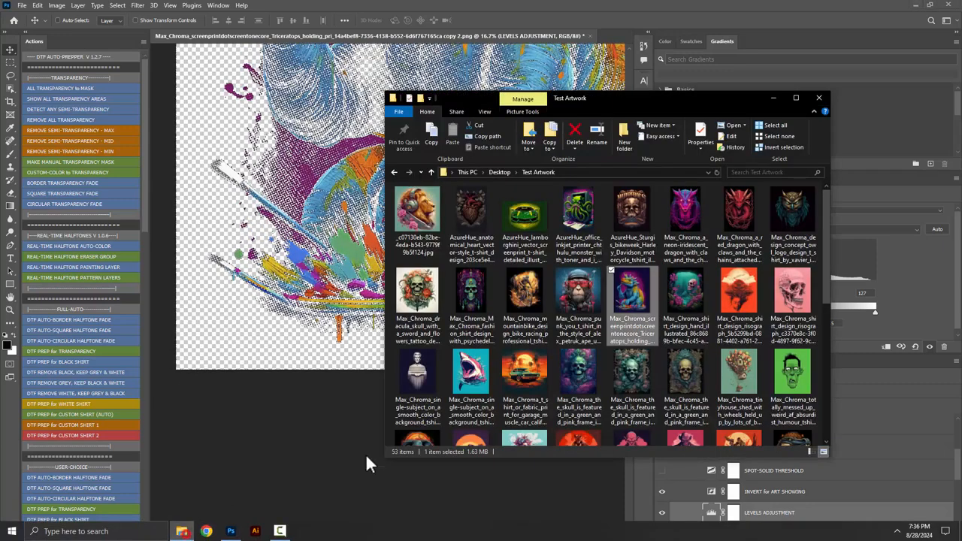
pyautogui.doubleClick(631, 306)
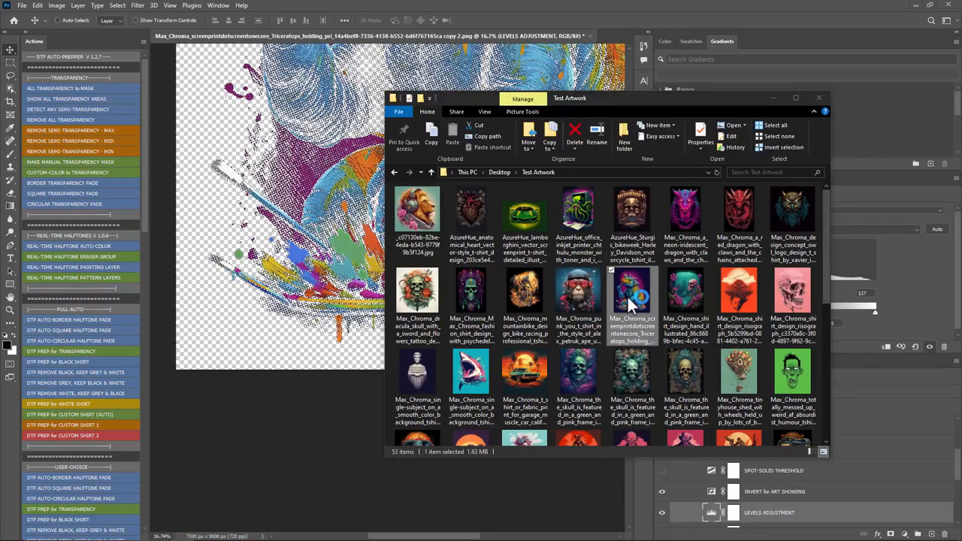
pyautogui.scroll(5, 388, 453)
pyautogui.moveTo(313, 371); pyautogui.dragTo(512, 174)
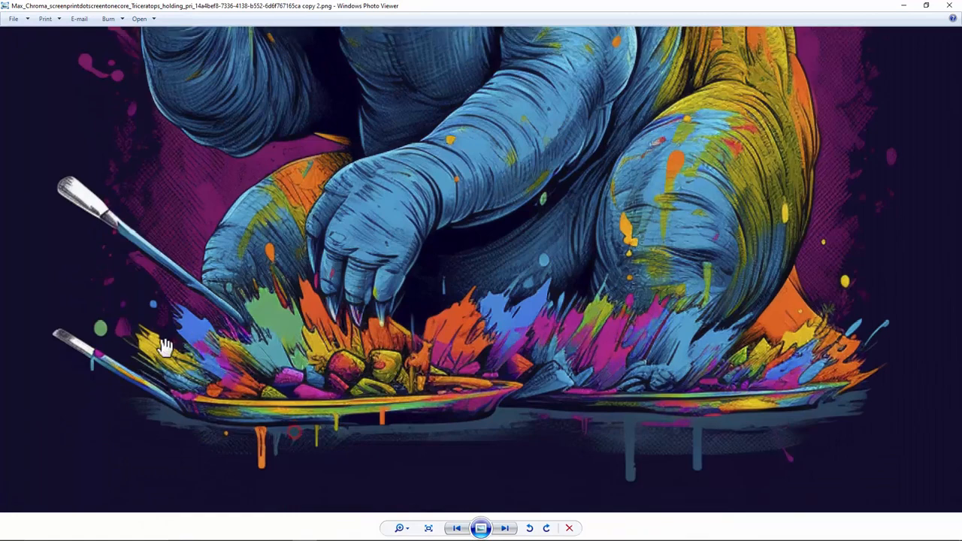
pyautogui.scroll(5, 165, 348)
pyautogui.moveTo(165, 348); pyautogui.dragTo(582, 146)
pyautogui.moveTo(168, 392); pyautogui.dragTo(448, 156)
pyautogui.scroll(3, 184, 440)
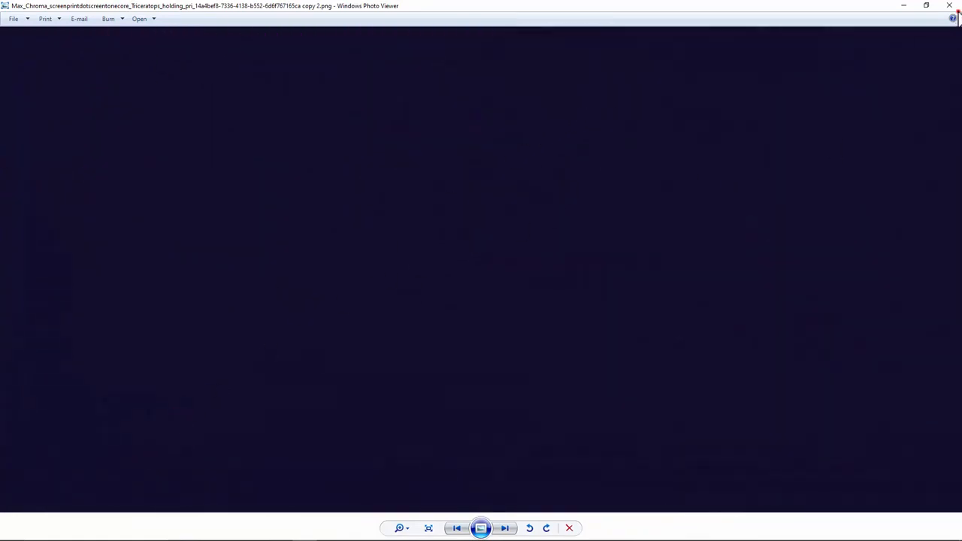
pyautogui.click(949, 6)
pyautogui.click(415, 52)
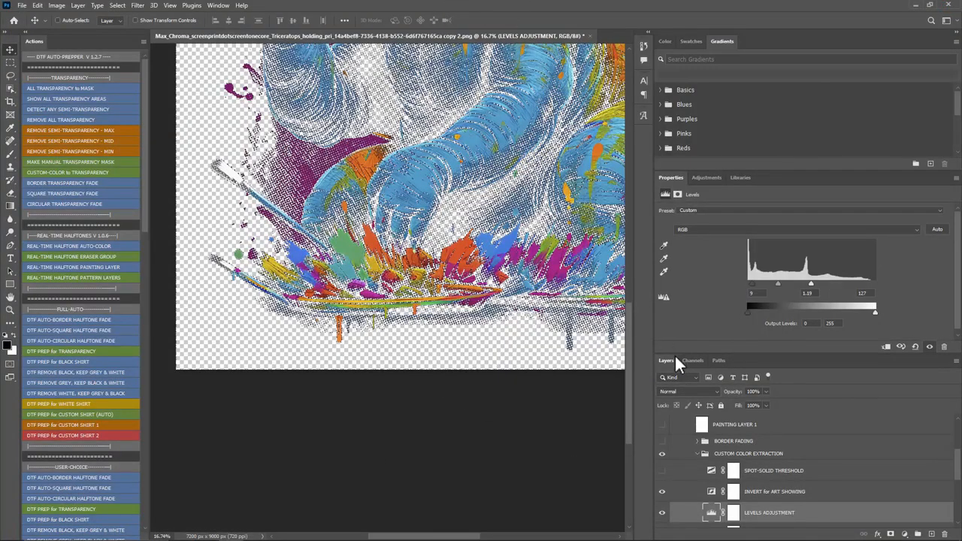
# Step: Lower the white input level of the LEVELS ADJUSTMENT layer to 86, judging the effect on the whole design
pyautogui.moveTo(675, 354); pyautogui.dragTo(597, 326)
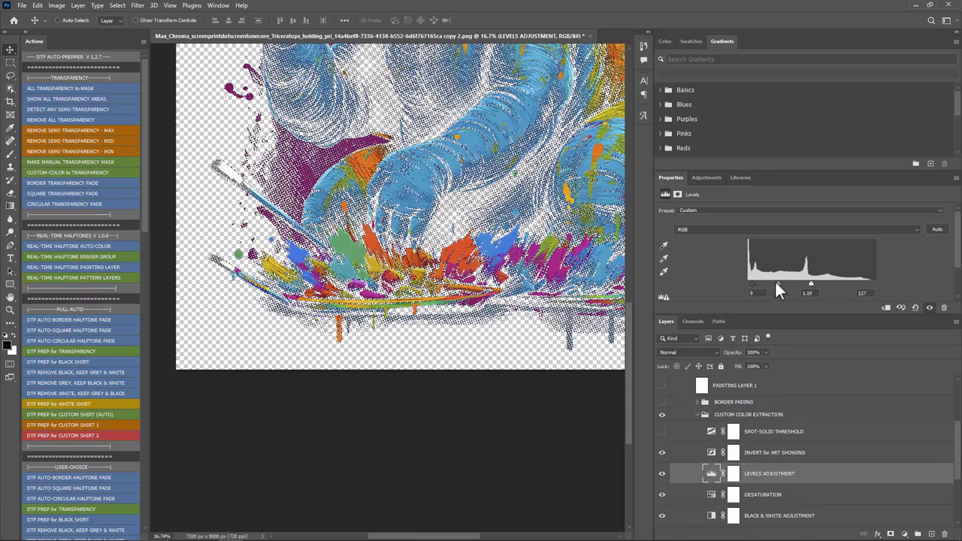
pyautogui.moveTo(810, 284); pyautogui.dragTo(772, 282)
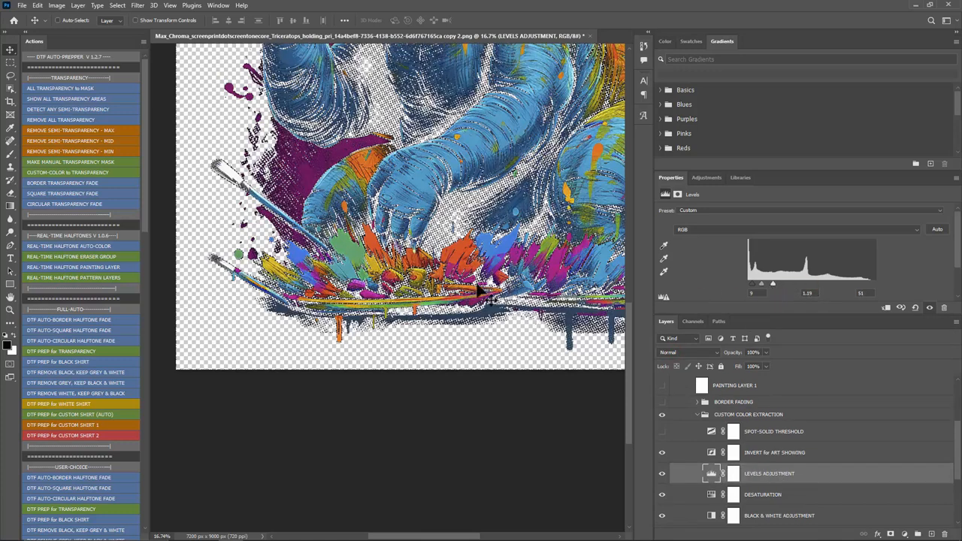
pyautogui.hotkey('ctrl', '0')
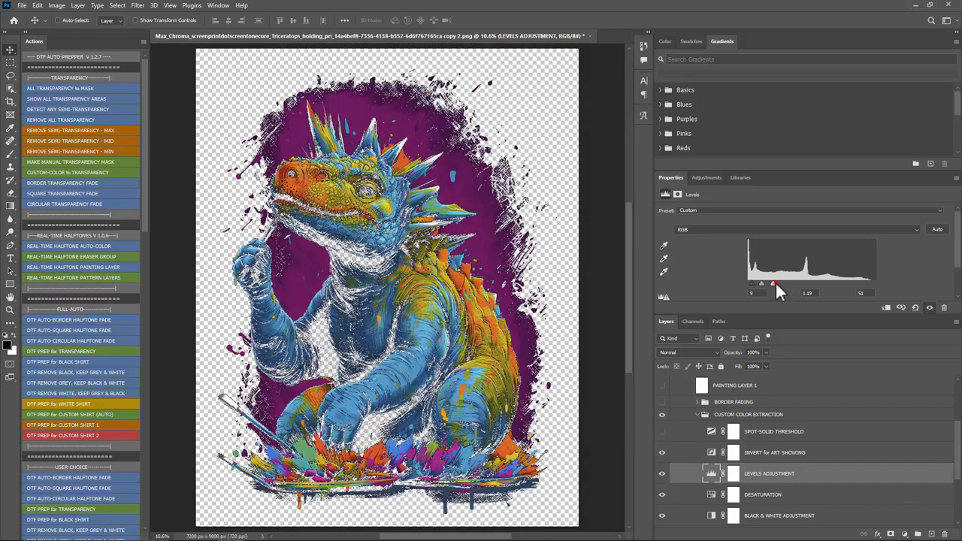
pyautogui.moveTo(795, 284)
pyautogui.mouseDown()
pyautogui.moveTo(835, 283)
pyautogui.moveTo(790, 283)
pyautogui.mouseUp()
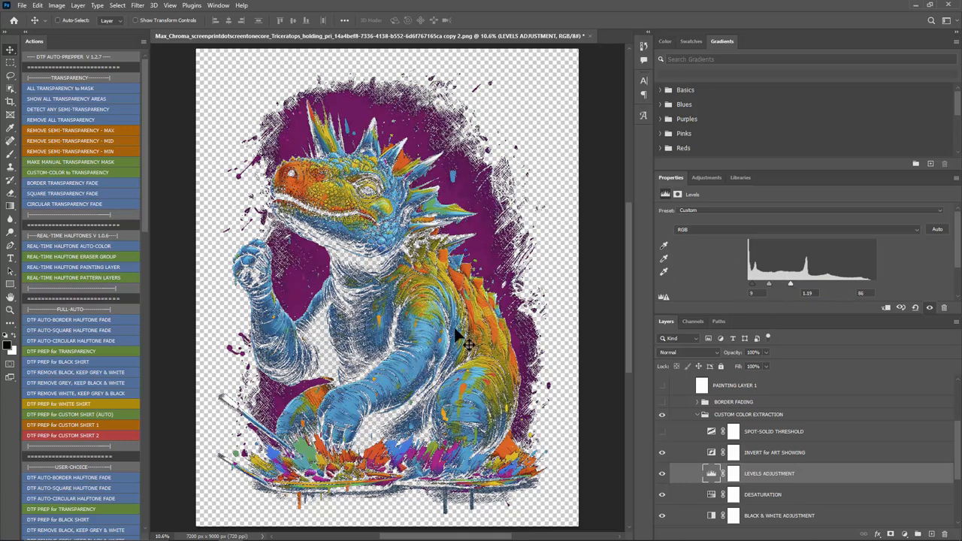
# Step: Review the pattern fill settings and available patterns of the CUSTOM PATTERN LAYER without changing them
pyautogui.scroll(4, 752, 463)
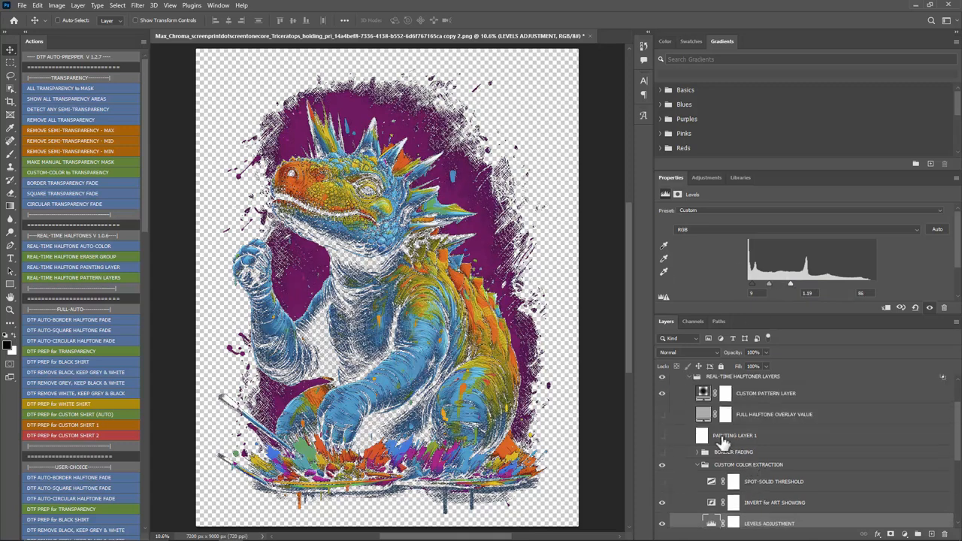
pyautogui.doubleClick(703, 432)
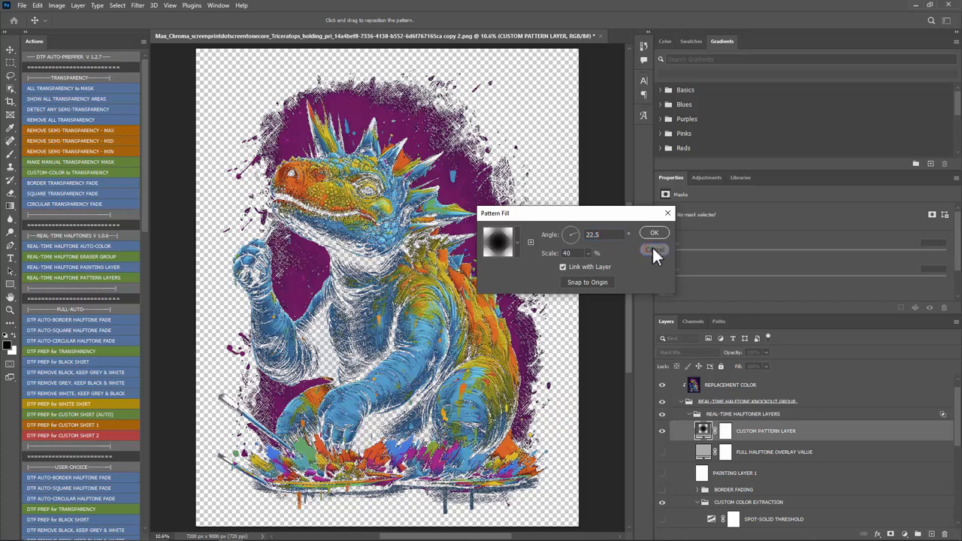
pyautogui.click(517, 243)
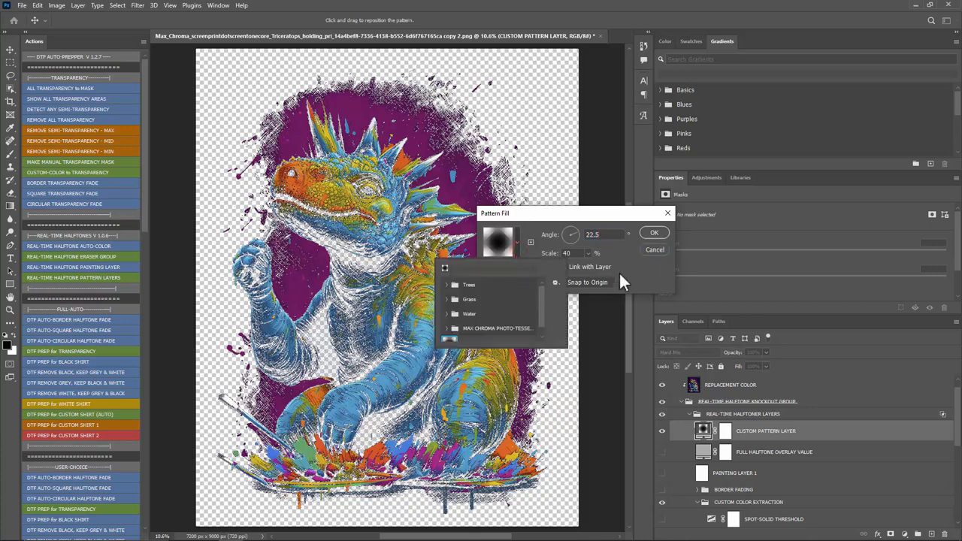
pyautogui.click(651, 253)
pyautogui.click(652, 251)
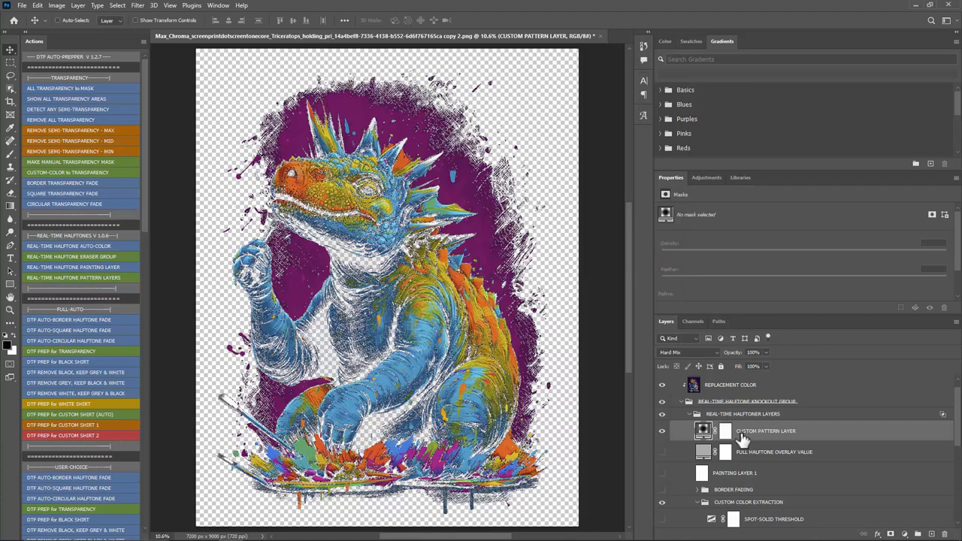
pyautogui.scroll(-2, 481, 301)
pyautogui.scroll(1, 391, 309)
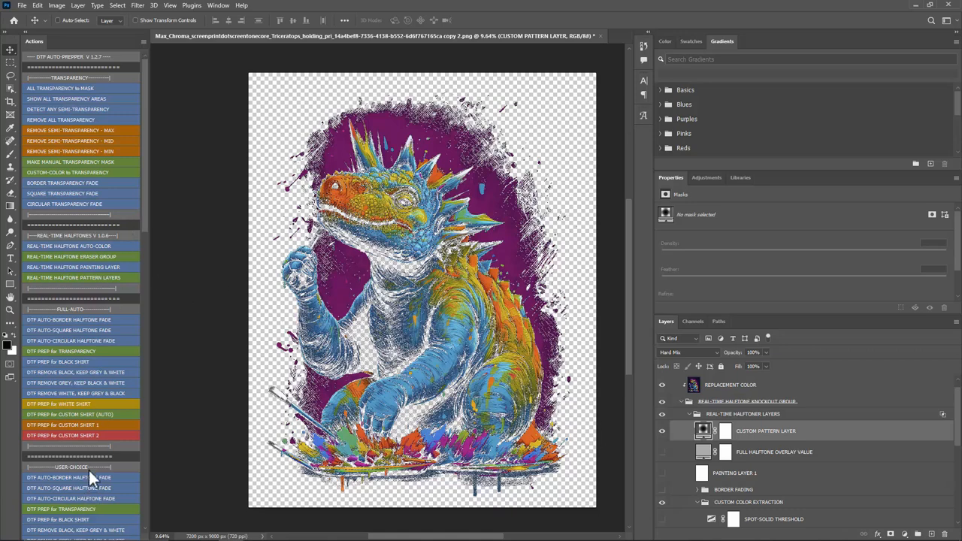
# Step: Close the Triceratops document without saving and open the Japanese bullet train artwork from the Test Artwork folder
pyautogui.click(595, 35)
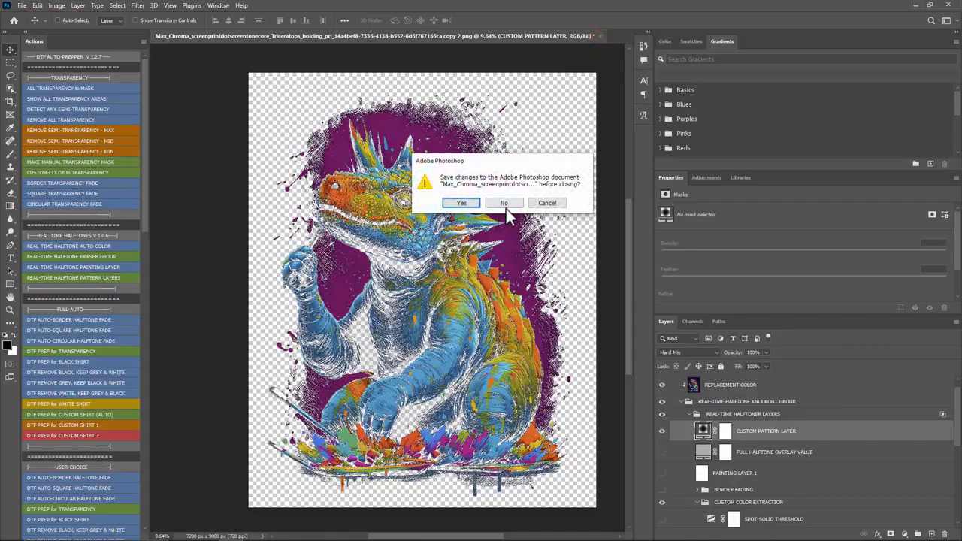
pyautogui.click(505, 205)
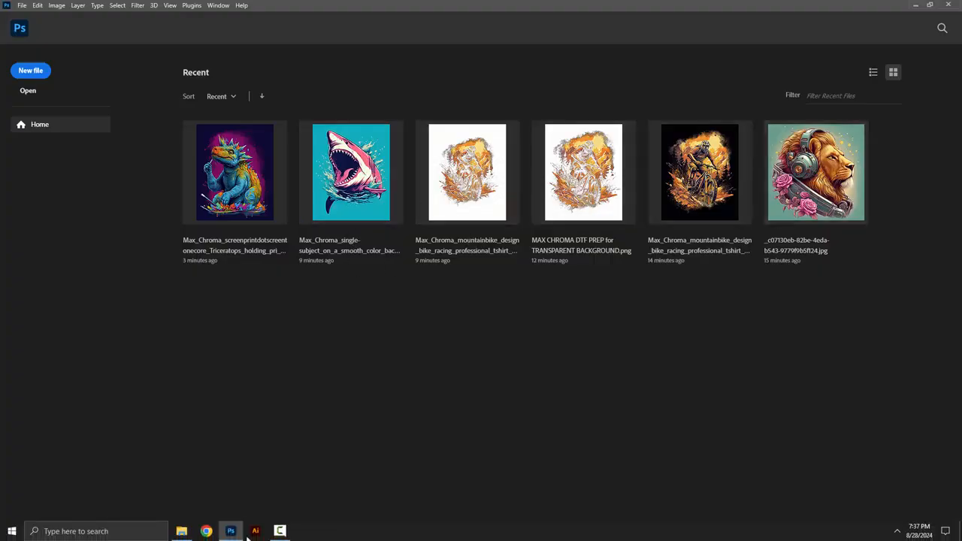
pyautogui.click(191, 534)
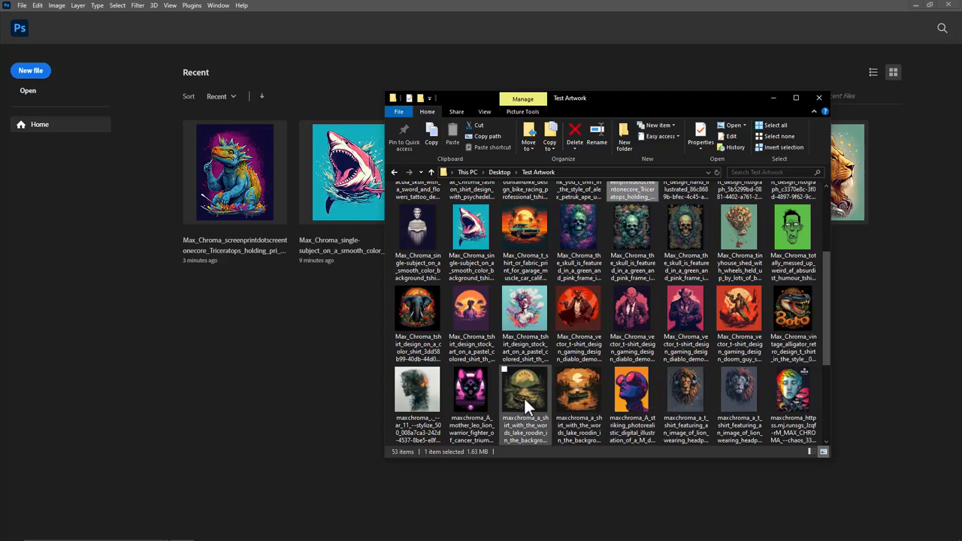
pyautogui.scroll(-2, 521, 399)
pyautogui.moveTo(422, 318); pyautogui.dragTo(309, 62)
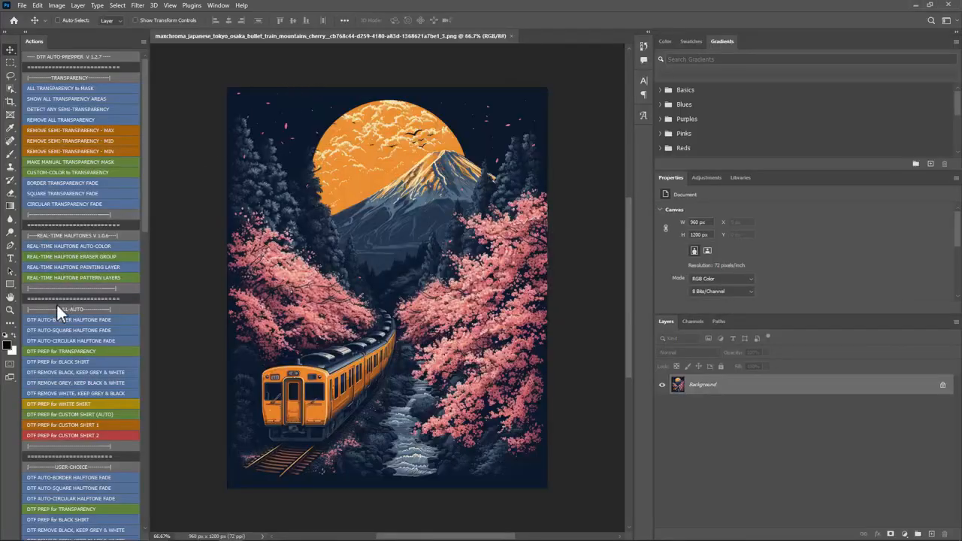
# Step: Run the user-choice DTF PREP for CUSTOM SHIRT (AUTO) action and set the mask's input levels to 4, 0.81 and 90
pyautogui.moveTo(146, 233); pyautogui.dragTo(147, 314)
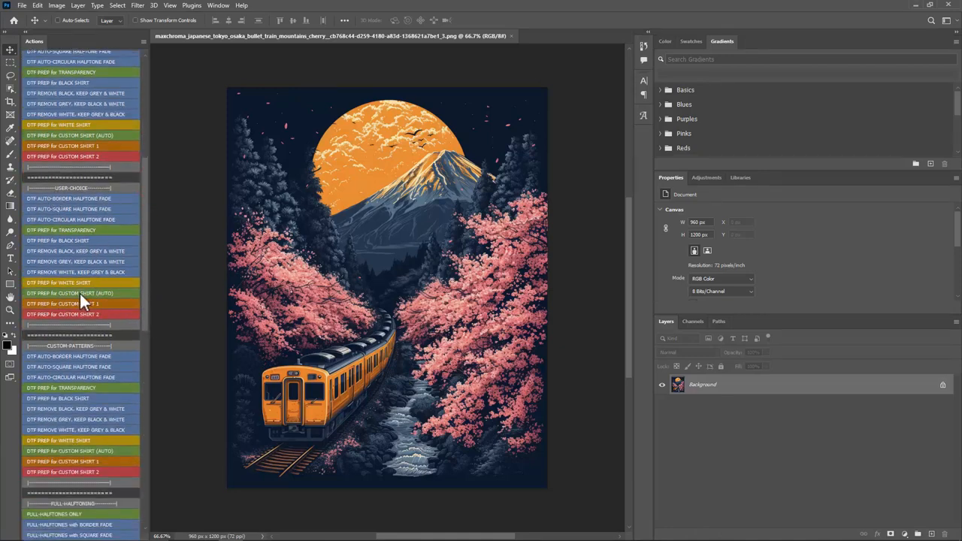
pyautogui.click(102, 292)
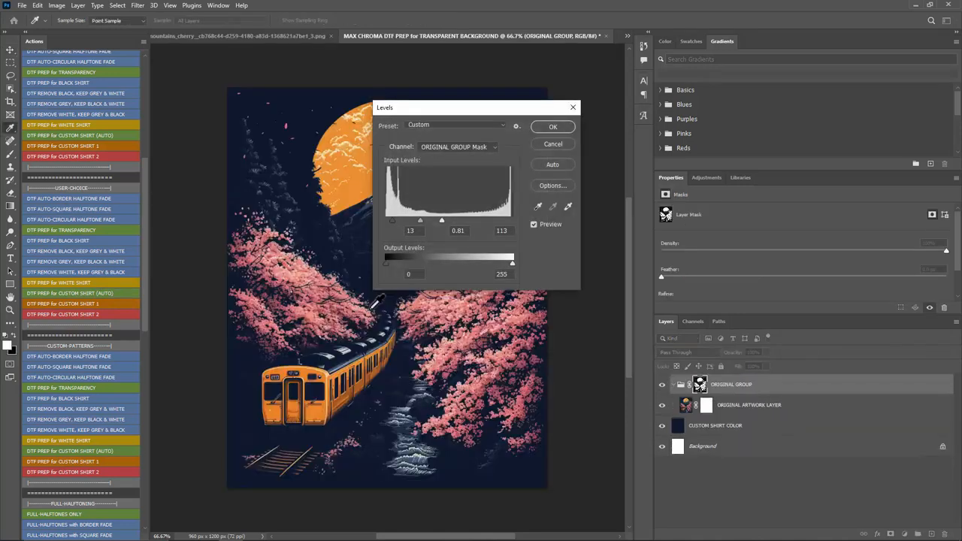
pyautogui.moveTo(412, 108); pyautogui.dragTo(610, 86)
pyautogui.moveTo(588, 198)
pyautogui.mouseDown()
pyautogui.moveTo(612, 198)
pyautogui.moveTo(579, 197)
pyautogui.moveTo(620, 194)
pyautogui.moveTo(580, 194)
pyautogui.mouseUp()
pyautogui.moveTo(642, 195)
pyautogui.mouseDown()
pyautogui.moveTo(740, 194)
pyautogui.moveTo(633, 194)
pyautogui.moveTo(667, 185)
pyautogui.moveTo(629, 194)
pyautogui.mouseUp()
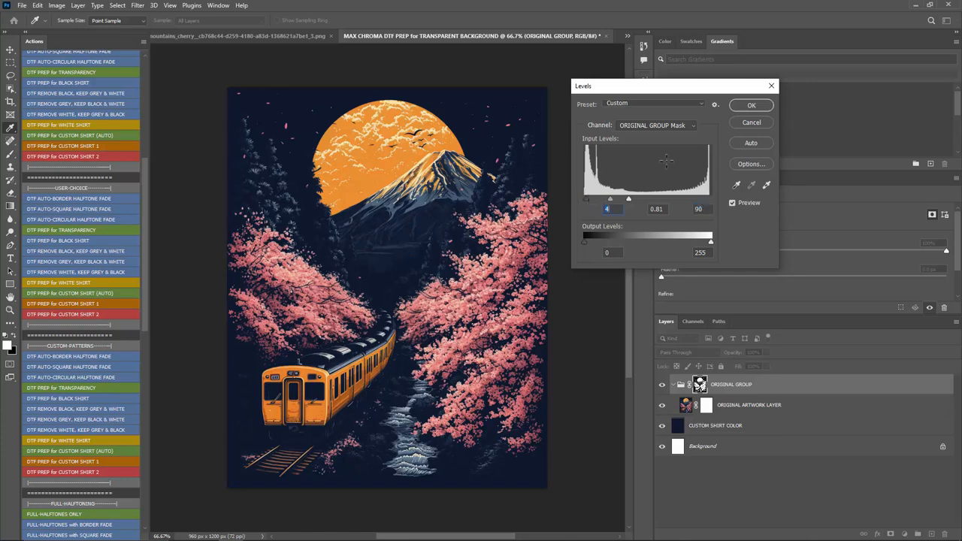
pyautogui.click(749, 105)
# Step: Resize the train artwork to a width of 10 inches
pyautogui.hotkey('ctrl', 'alt', 'i')
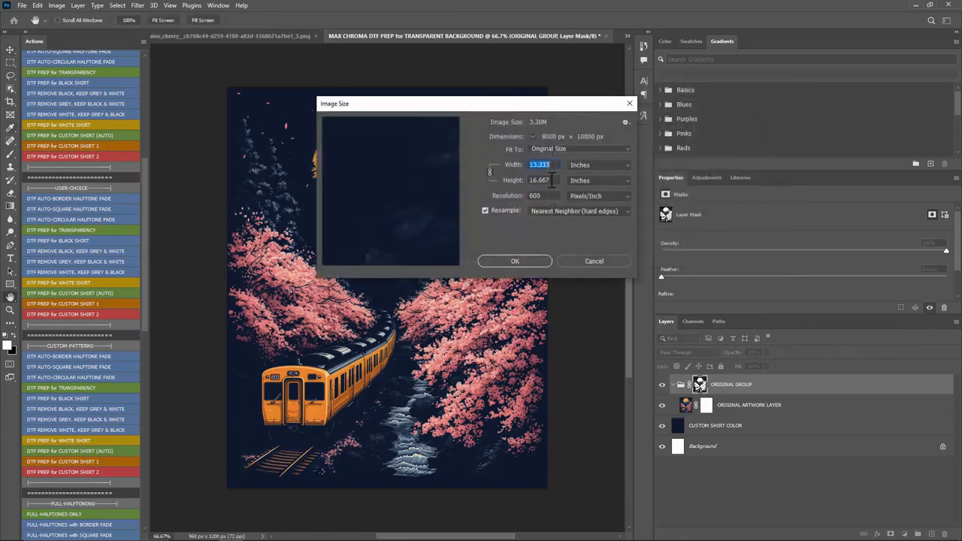
pyautogui.write('10')
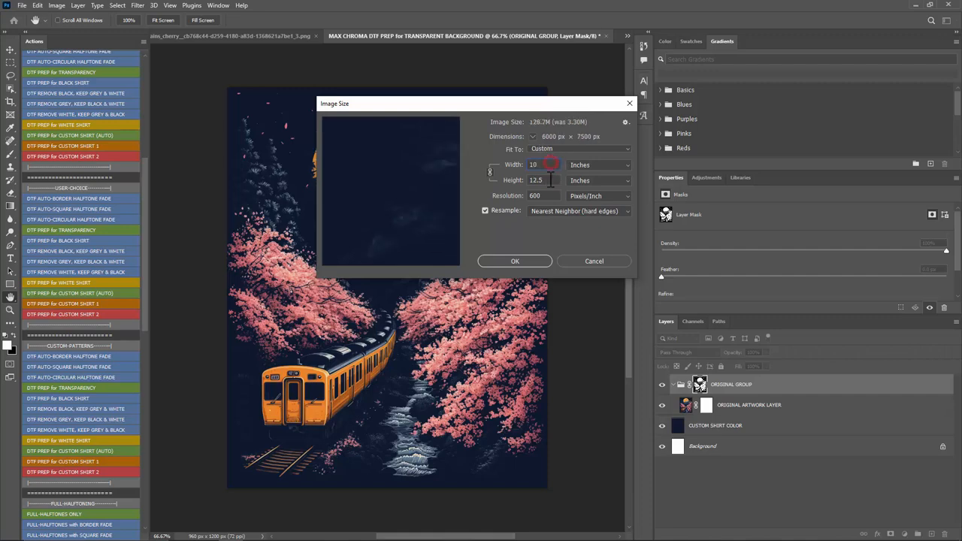
pyautogui.click(525, 260)
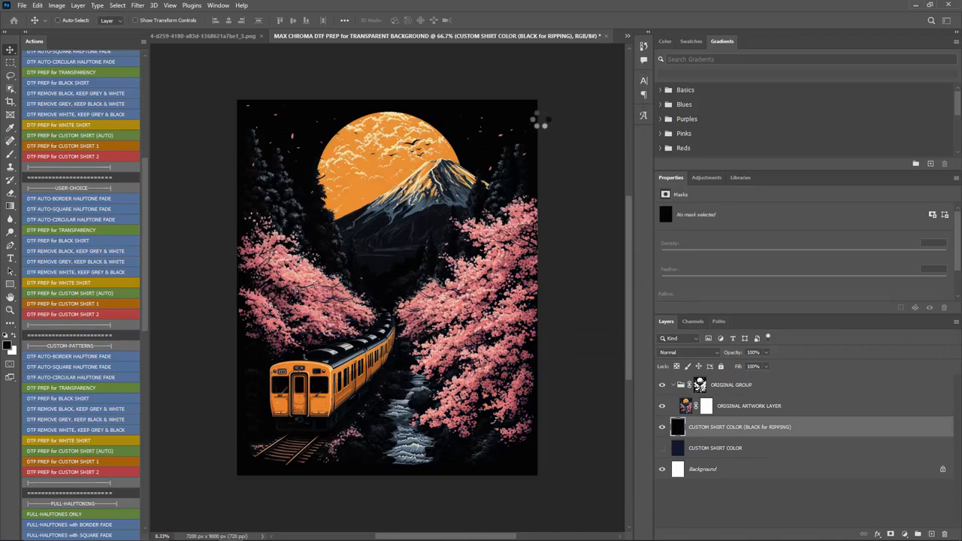
# Step: Convert the mask to a 720 ppi halftone-screen bitmap at 30 lines/inch, 22.5 degrees, with the Line shape
pyautogui.press('Return')
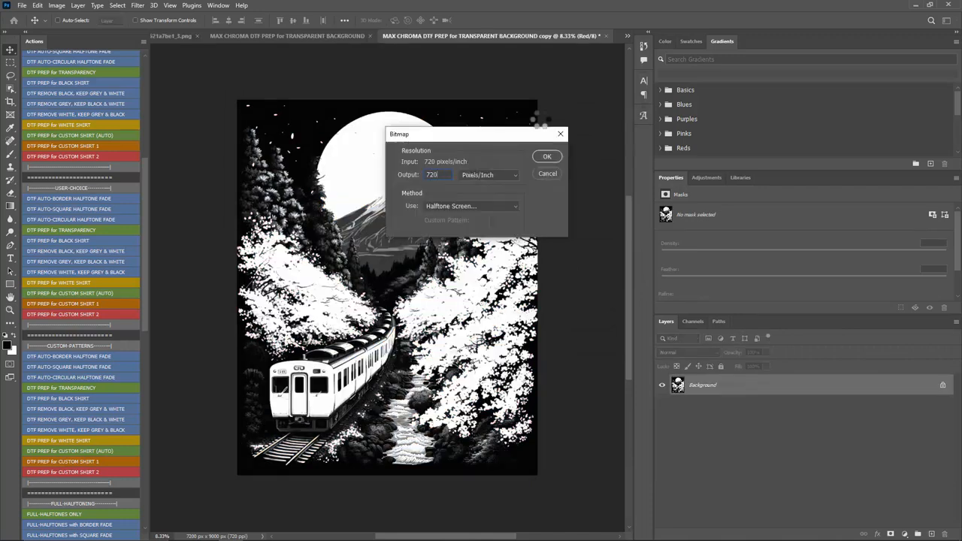
pyautogui.press('Return')
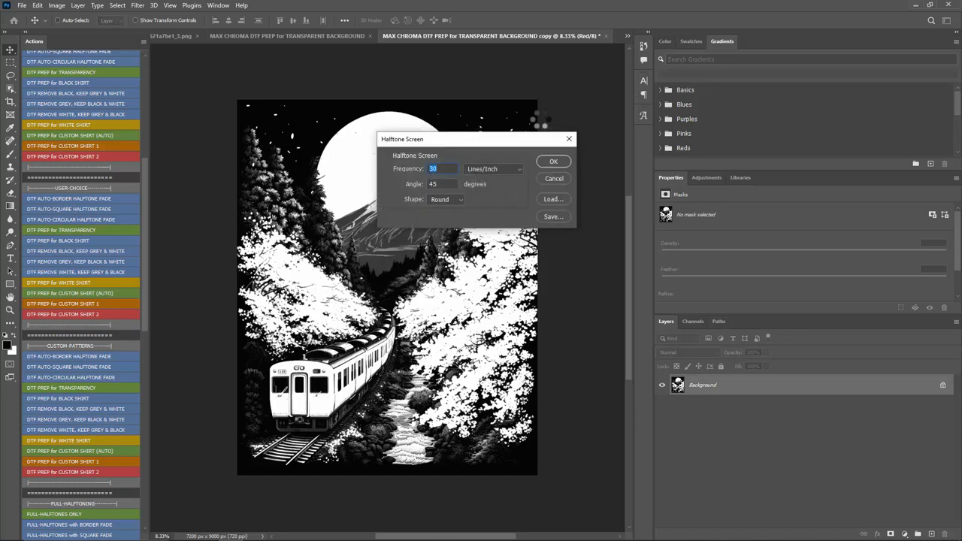
pyautogui.write('22.5')
pyautogui.click(451, 196)
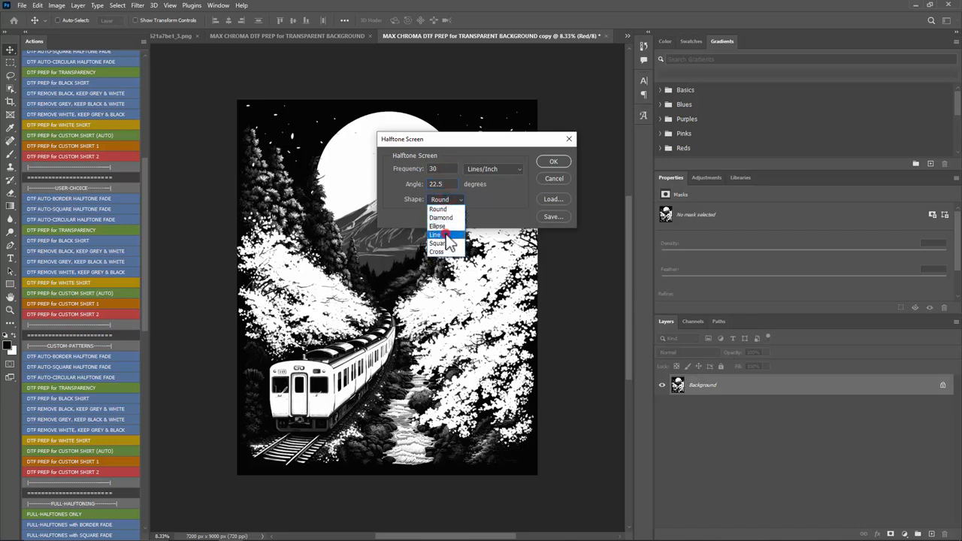
pyautogui.click(436, 235)
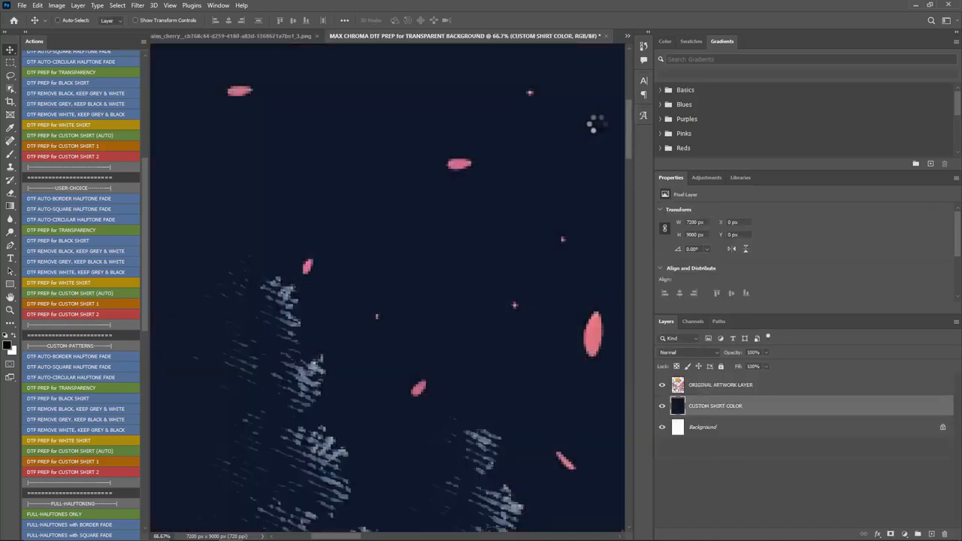
# Step: Examine the line halftones on the prepped train design and compare the mountain area with the original artwork
pyautogui.scroll(-9, 324, 270)
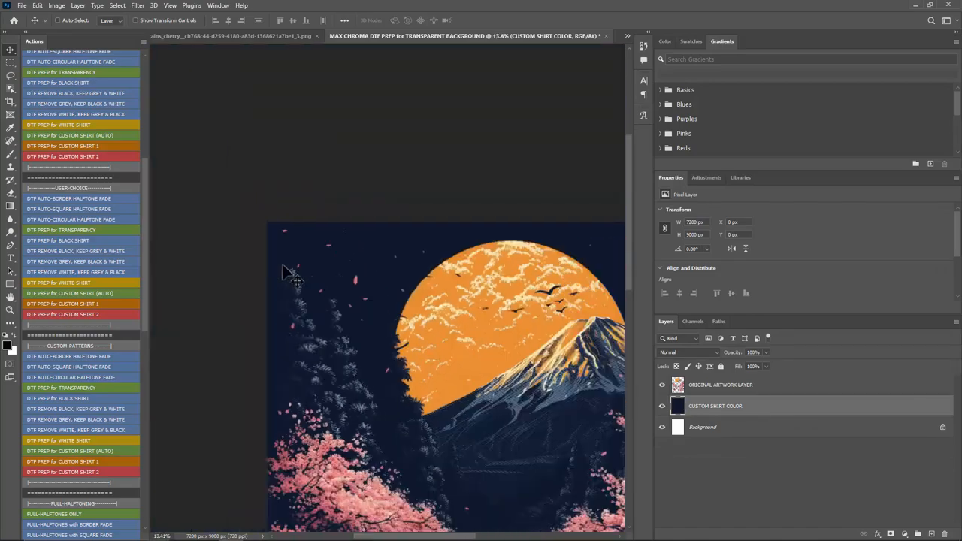
pyautogui.scroll(10, 289, 274)
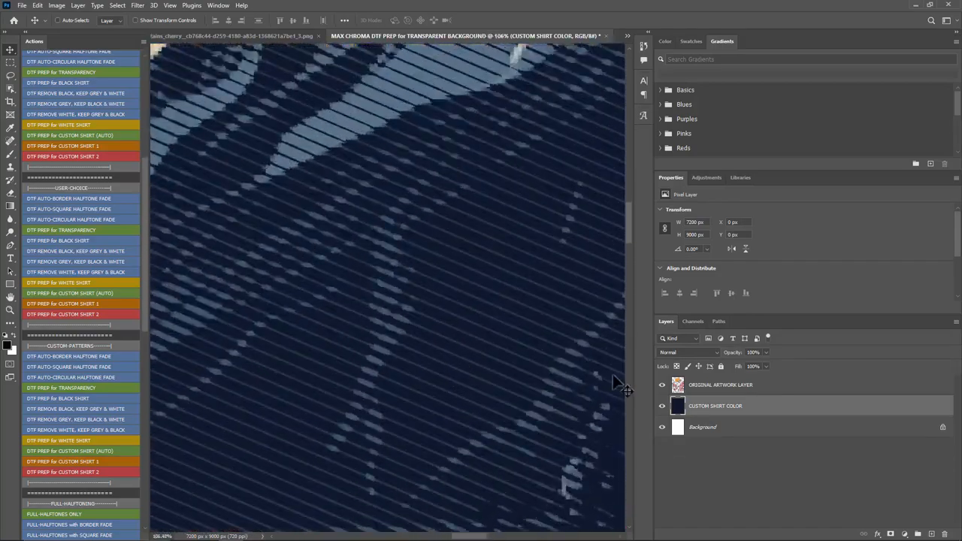
pyautogui.scroll(-9, 427, 223)
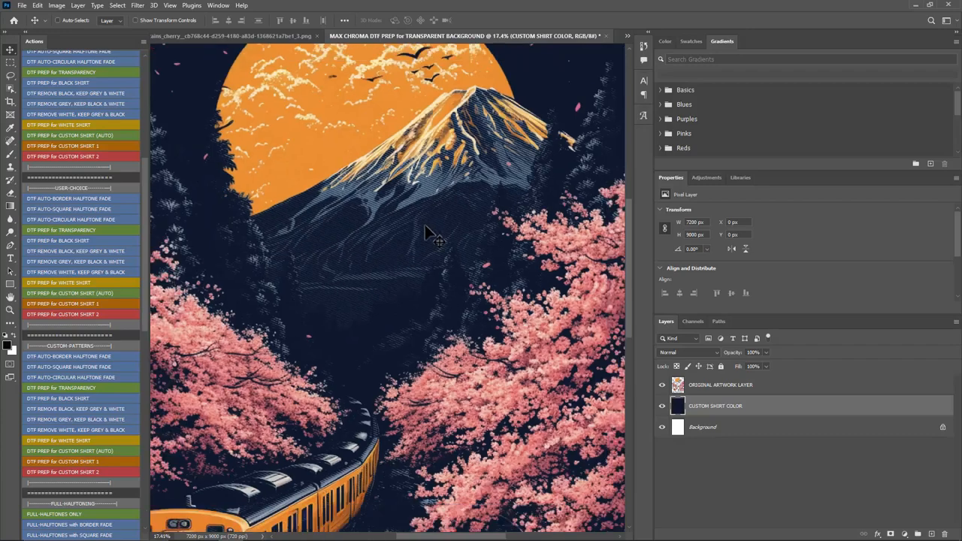
pyautogui.click(305, 39)
pyautogui.scroll(8, 382, 235)
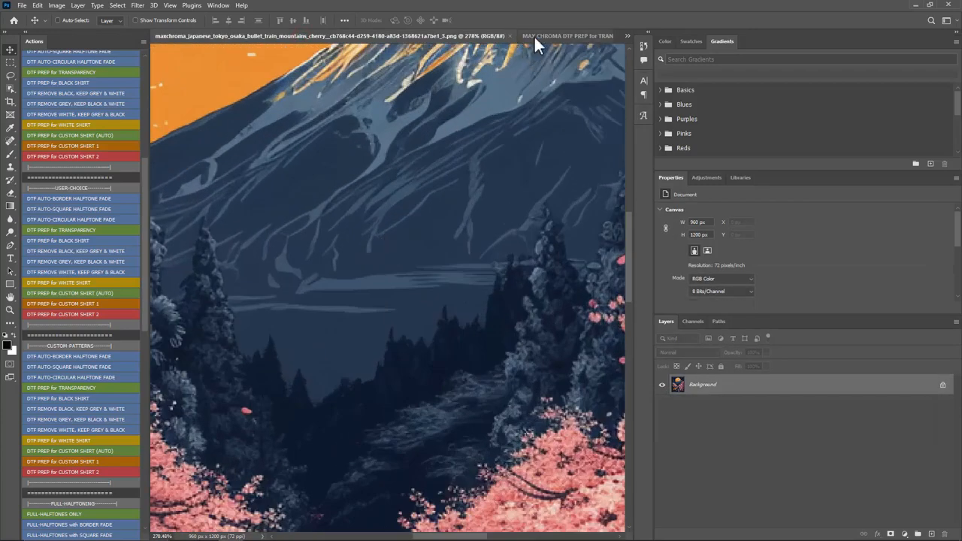
pyautogui.click(535, 38)
pyautogui.scroll(9, 414, 233)
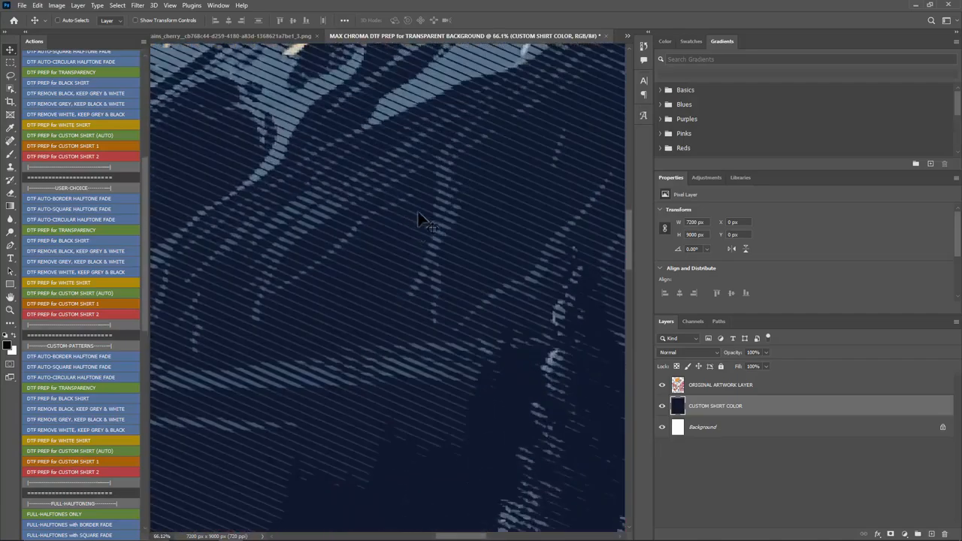
# Step: Hide the white background, and toggle the custom shirt color layer off and on to inspect the halftones with and without it
pyautogui.scroll(-9, 418, 219)
pyautogui.click(662, 405)
pyautogui.click(663, 427)
pyautogui.scroll(5, 481, 342)
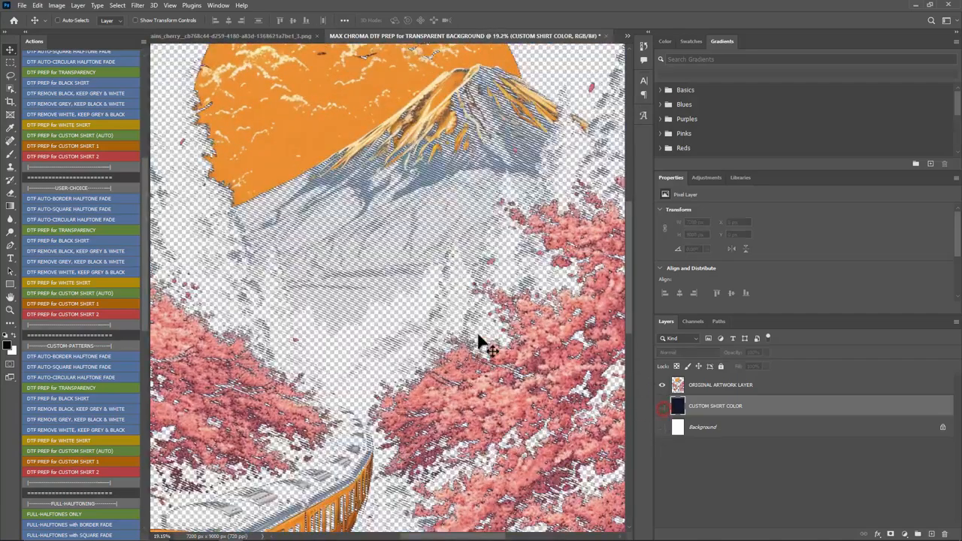
pyautogui.scroll(-4, 481, 342)
pyautogui.click(663, 406)
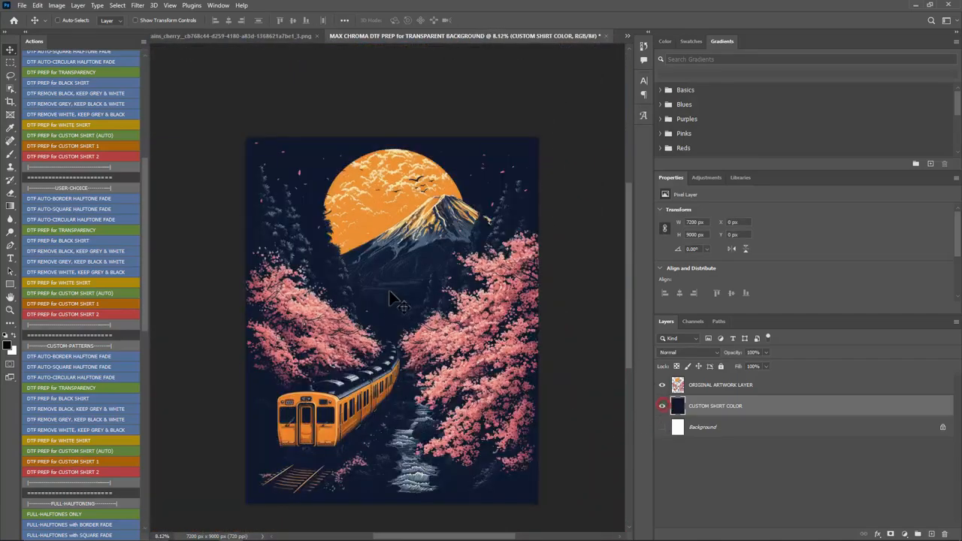
pyautogui.scroll(8, 421, 272)
pyautogui.scroll(3, 457, 218)
pyautogui.scroll(1, 458, 215)
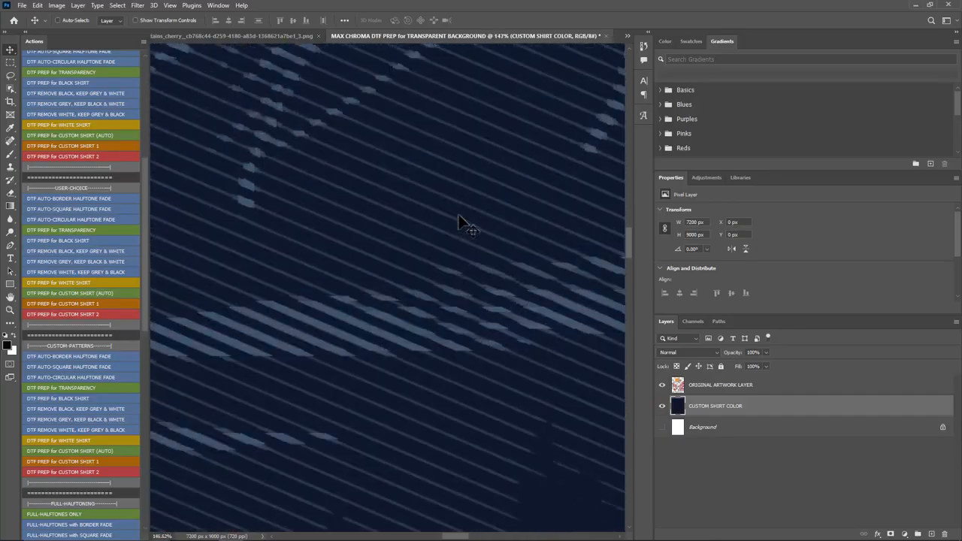
# Step: Hide the custom shirt color layer and inspect the transparent line halftones around the mountain, blossoms, stream and train
pyautogui.click(662, 406)
pyautogui.scroll(-9, 507, 297)
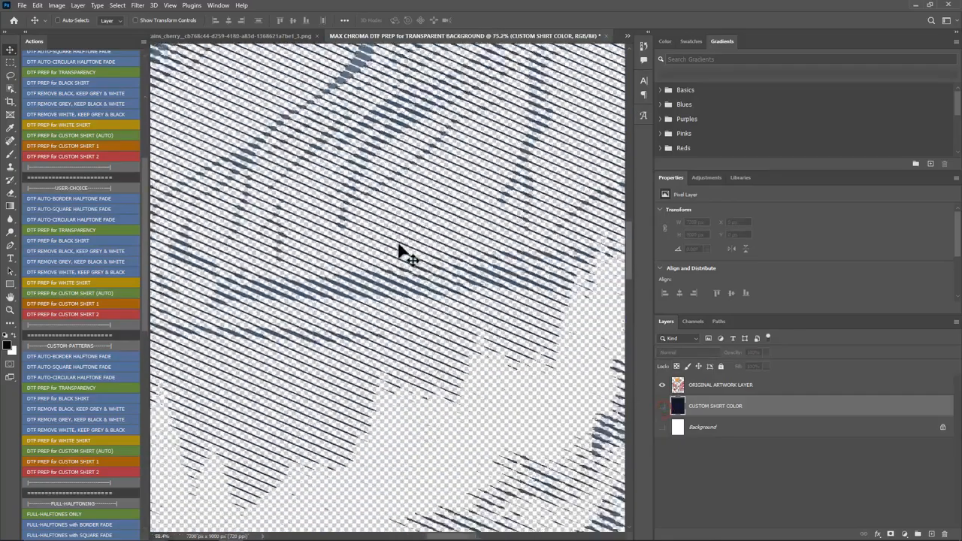
pyautogui.scroll(6, 567, 369)
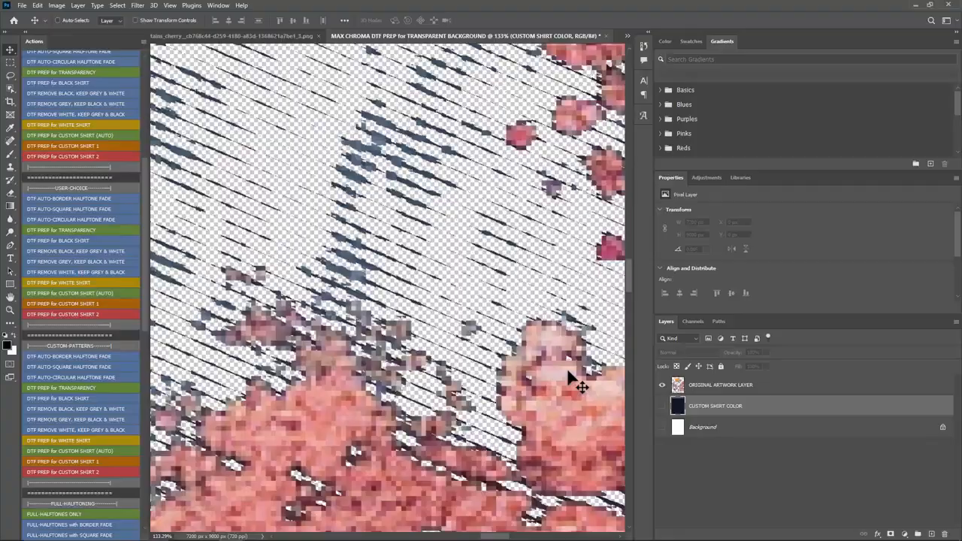
pyautogui.scroll(-7, 364, 264)
pyautogui.scroll(2, 422, 436)
pyautogui.scroll(-3, 514, 311)
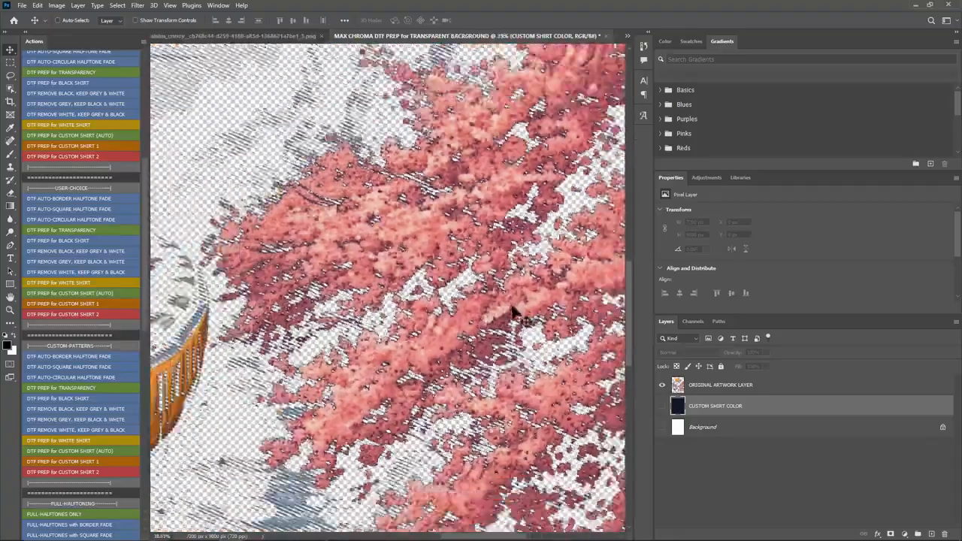
pyautogui.scroll(3, 275, 400)
pyautogui.scroll(-2, 383, 451)
pyautogui.scroll(4, 412, 421)
pyautogui.scroll(-4, 421, 412)
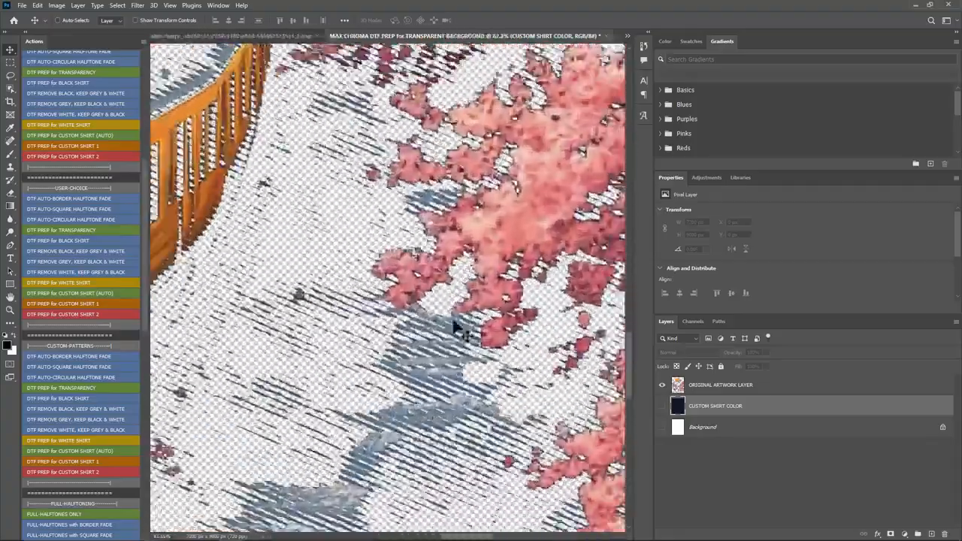
pyautogui.scroll(2, 315, 378)
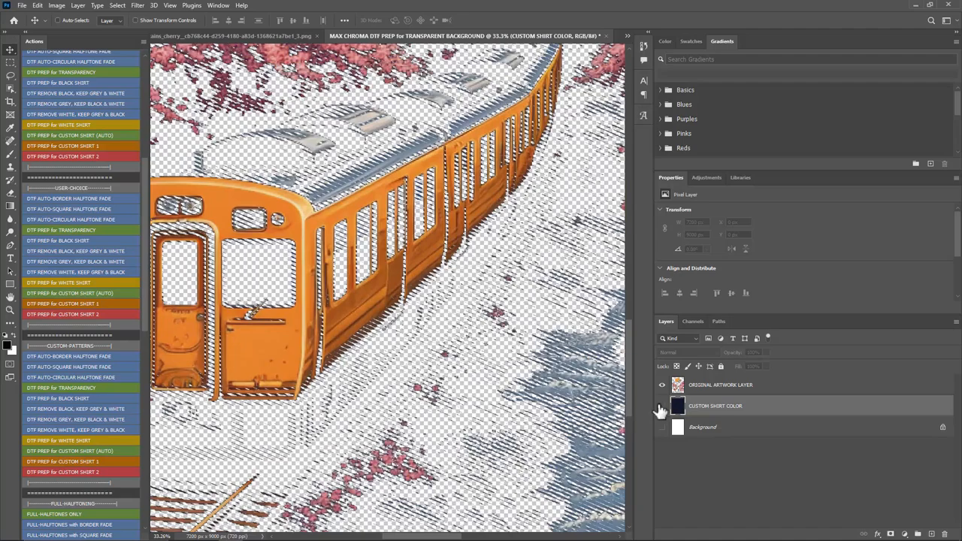
# Step: Delete the custom shirt color and Background layers so only the original artwork layer is left
pyautogui.press('Delete')
pyautogui.press('Delete')
pyautogui.scroll(-5, 380, 374)
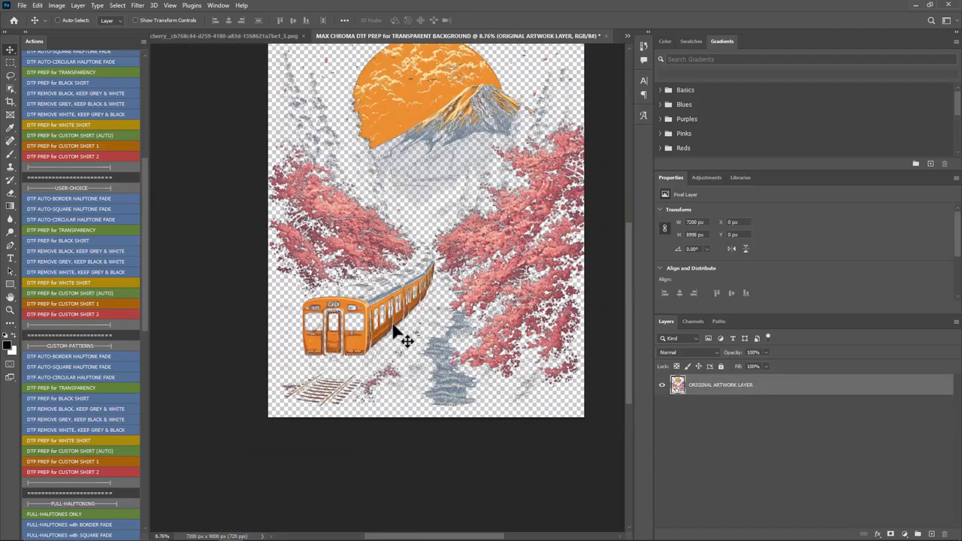
pyautogui.scroll(4, 443, 162)
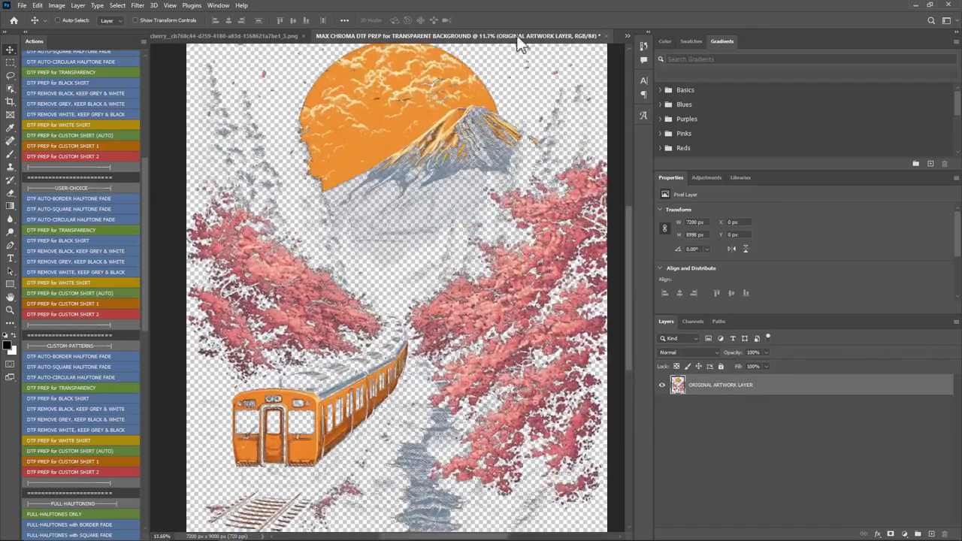
# Step: Close the halftoned train document without saving and close the original train artwork
pyautogui.click(608, 35)
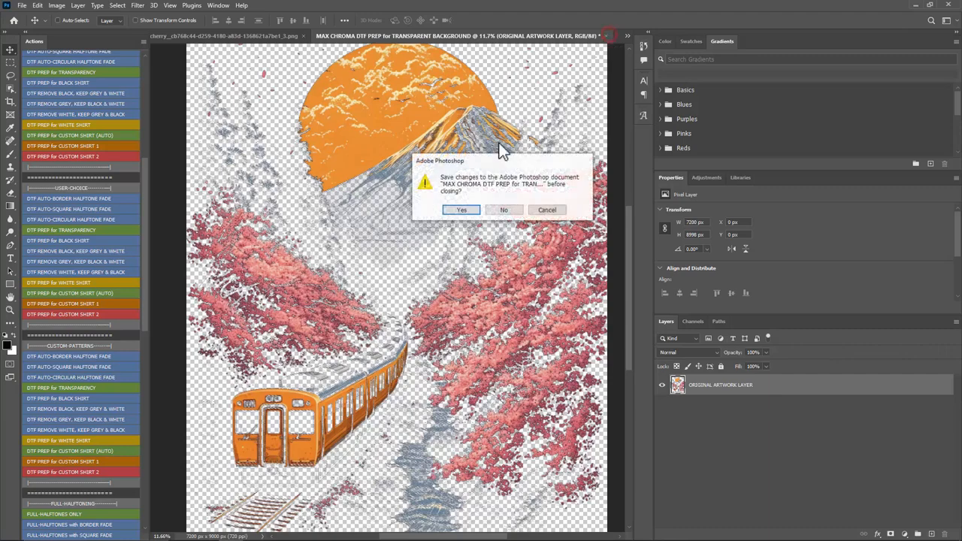
pyautogui.click(500, 210)
pyautogui.scroll(-4, 347, 214)
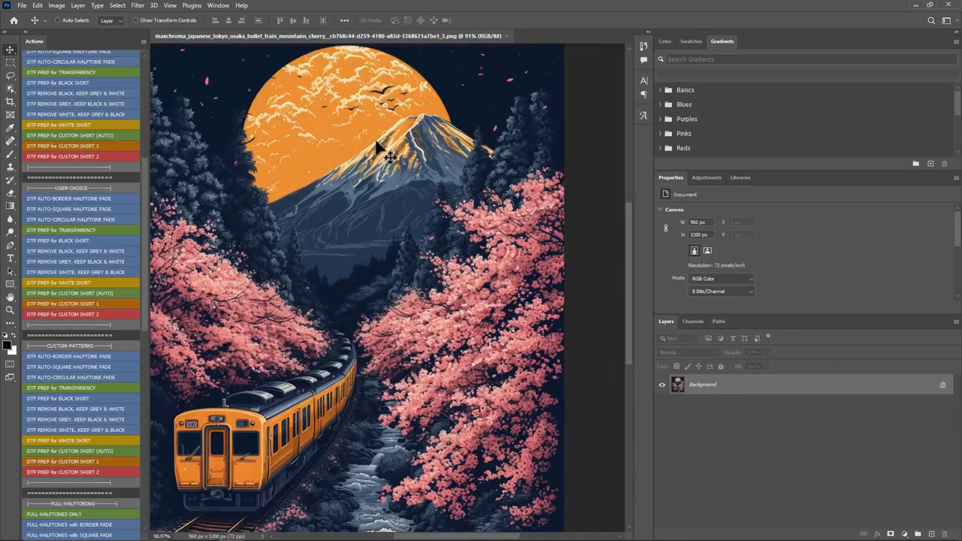
pyautogui.click(507, 35)
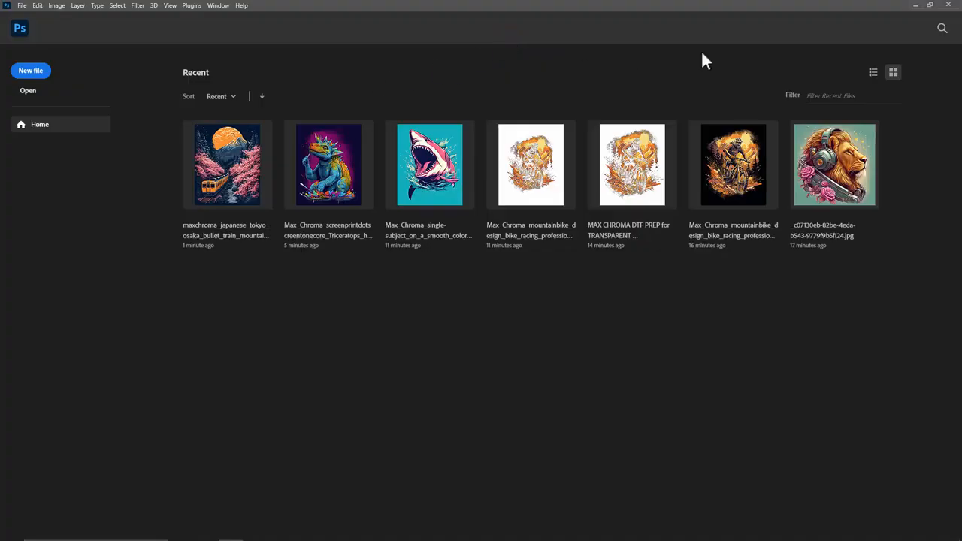
# Step: Minimize Photoshop and the Test Artwork folder, and launch Max Chroma ScreenTone DTF Edition from the desktop
pyautogui.click(914, 6)
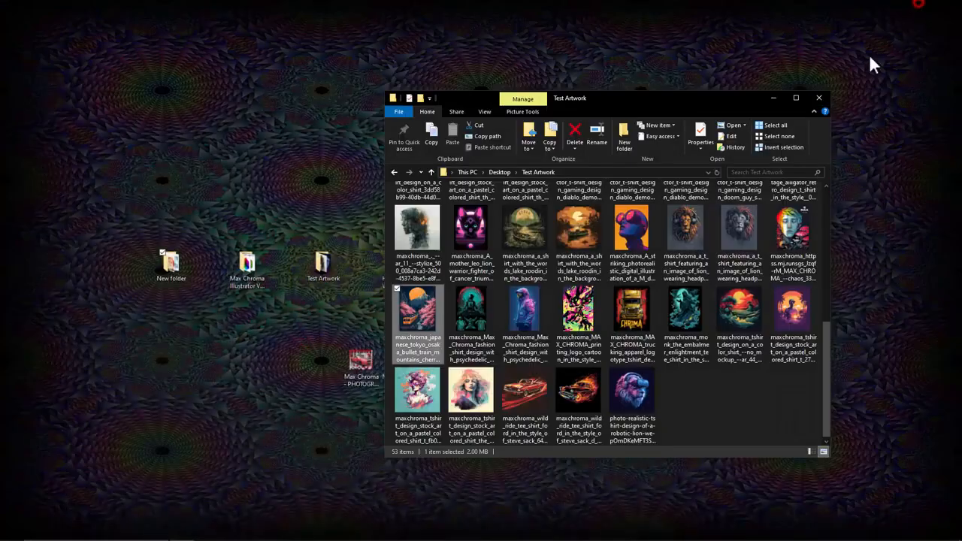
pyautogui.click(773, 98)
pyautogui.doubleClick(704, 267)
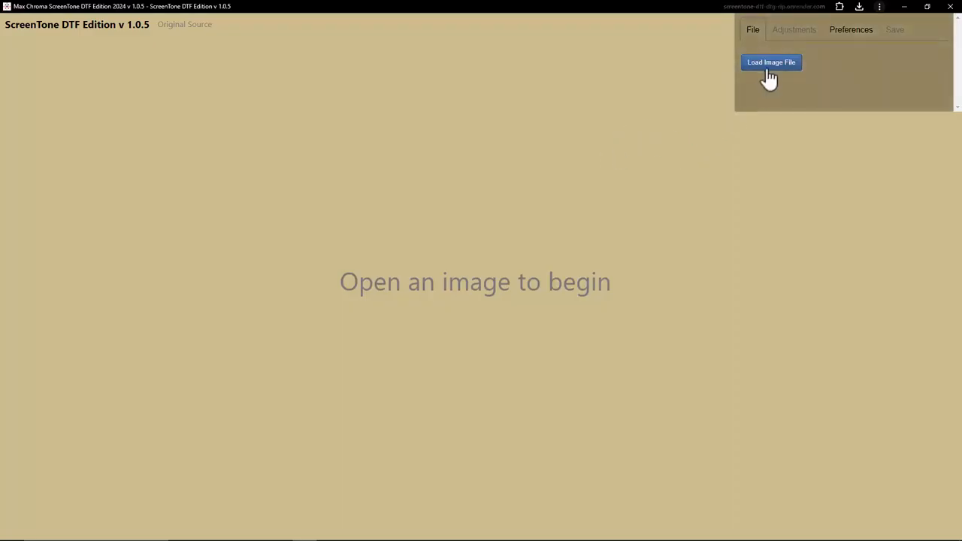
# Step: Load the Max Chroma fashion shirt design of the flowered jacket figure from Test Artwork and bring its halftone preview into view
pyautogui.click(770, 66)
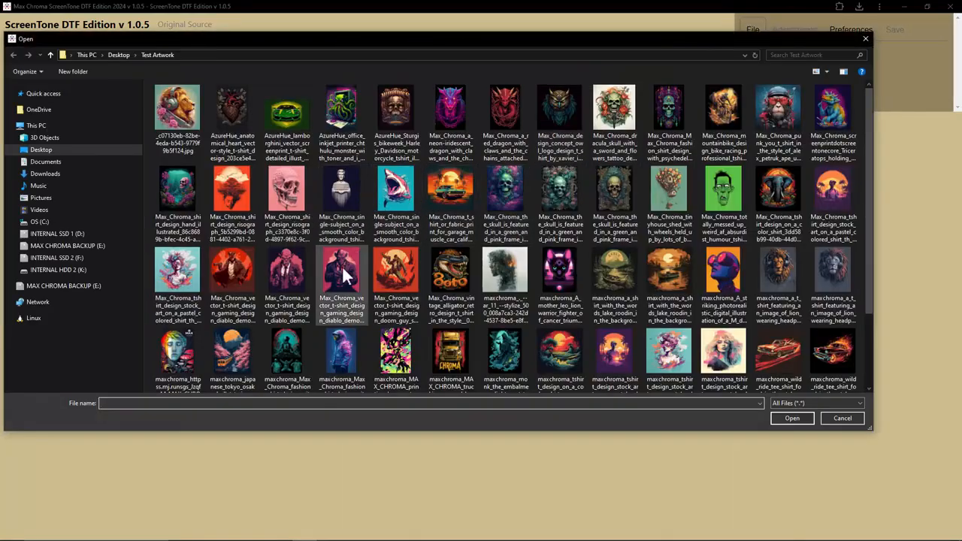
pyautogui.click(346, 350)
pyautogui.doubleClick(346, 351)
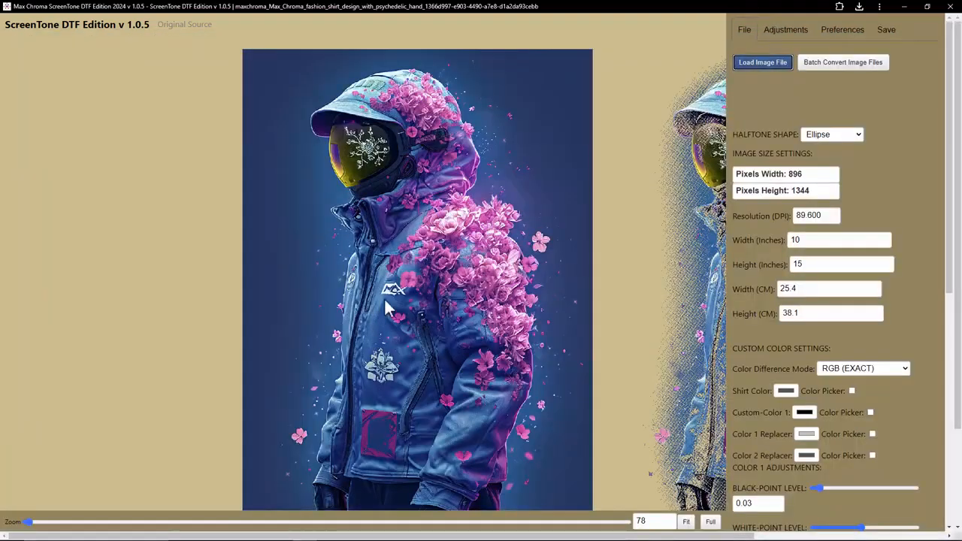
pyautogui.moveTo(541, 534); pyautogui.dragTo(867, 524)
pyautogui.scroll(-2, 681, 269)
pyautogui.scroll(3, 671, 359)
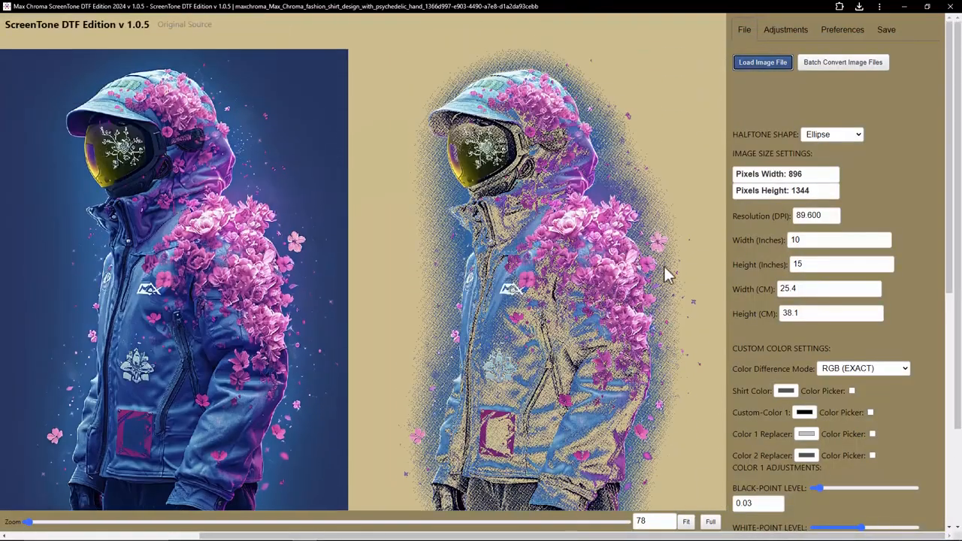
# Step: Set the image size adjustment to 400%
pyautogui.click(791, 29)
pyautogui.click(872, 95)
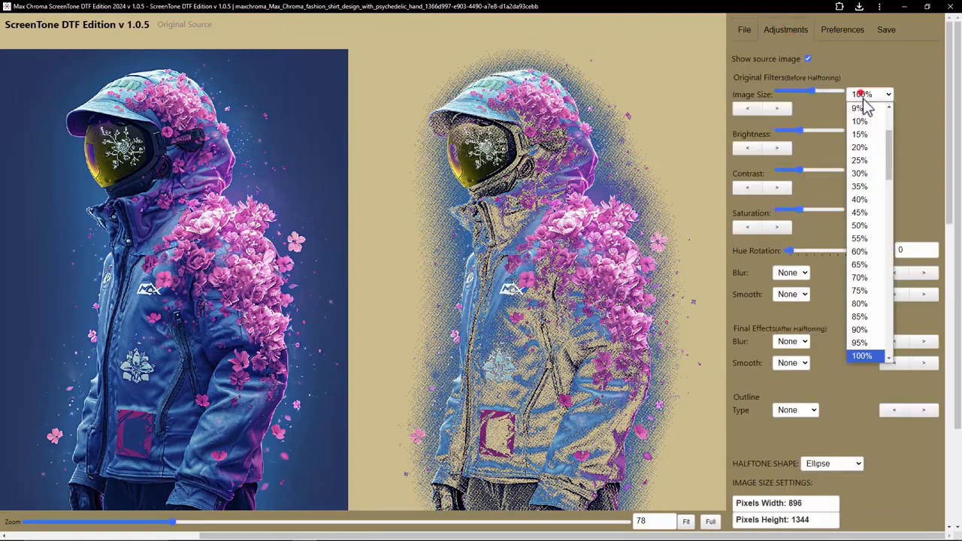
pyautogui.scroll(-10, 870, 208)
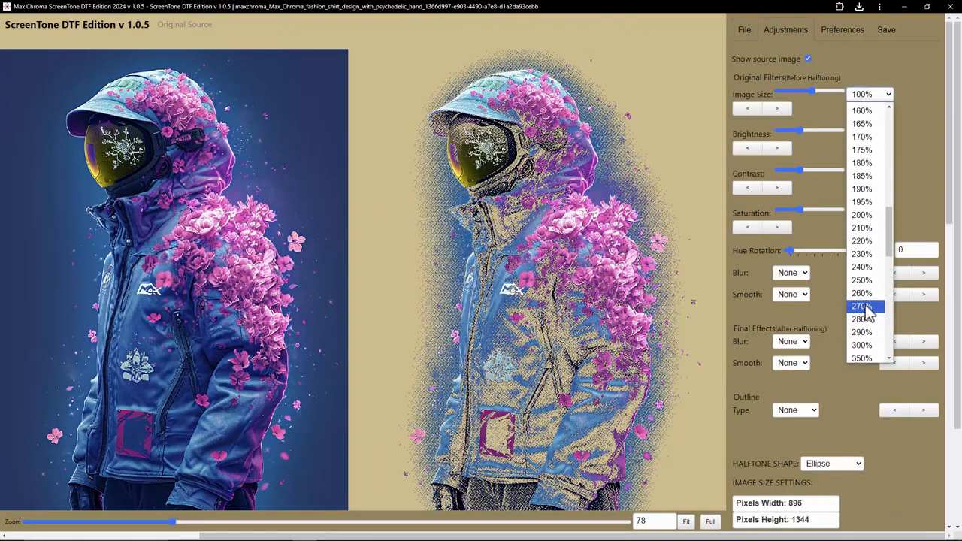
pyautogui.moveTo(890, 249); pyautogui.dragTo(894, 276)
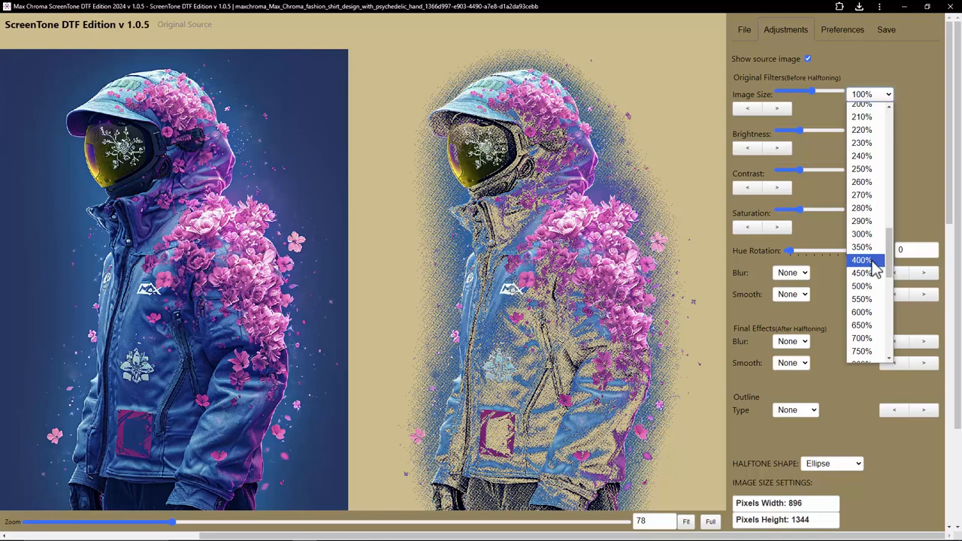
pyautogui.click(871, 259)
# Step: Review the image's resolution, print width and height, halftone settings and color replacement modes
pyautogui.click(745, 29)
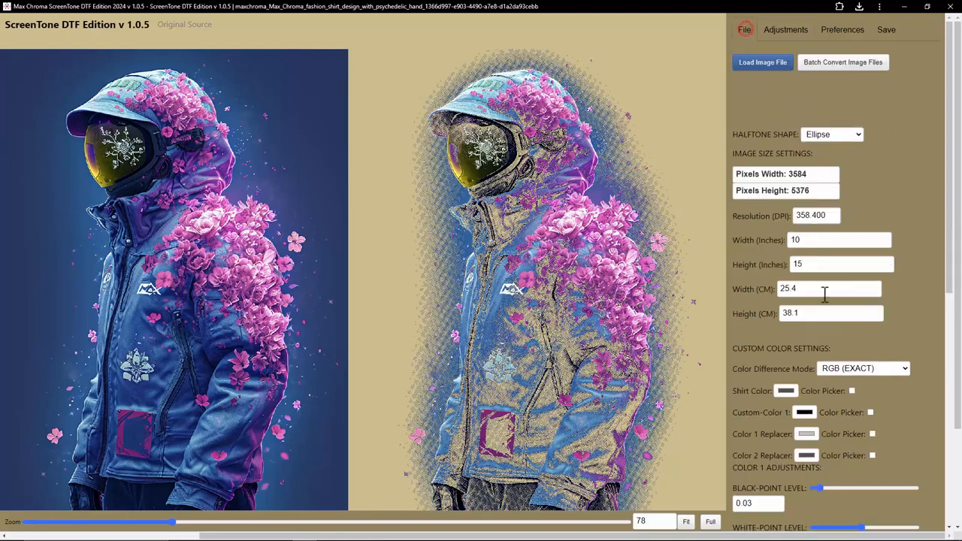
pyautogui.scroll(-1, 817, 206)
pyautogui.moveTo(796, 166); pyautogui.dragTo(786, 191)
pyautogui.scroll(-2, 842, 361)
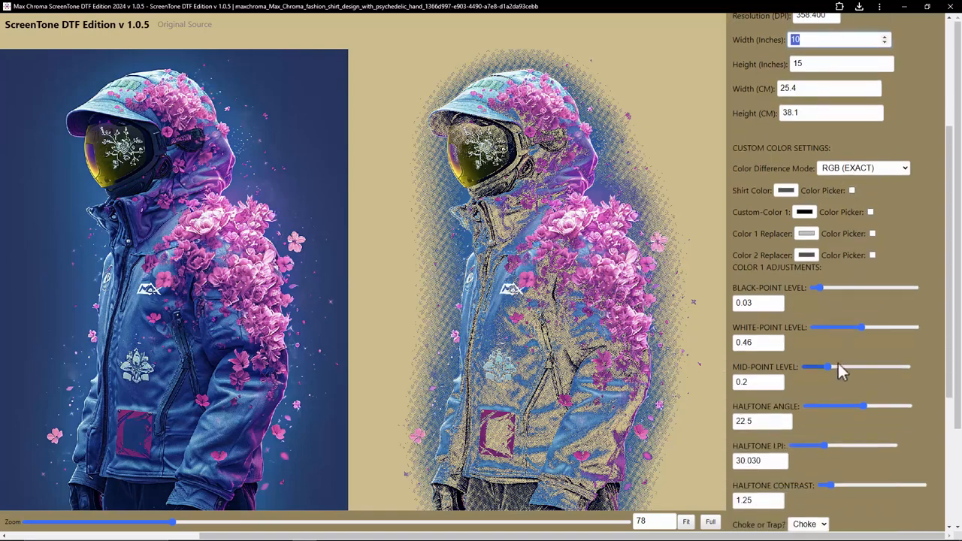
pyautogui.scroll(1, 802, 304)
pyautogui.moveTo(815, 161); pyautogui.dragTo(763, 164)
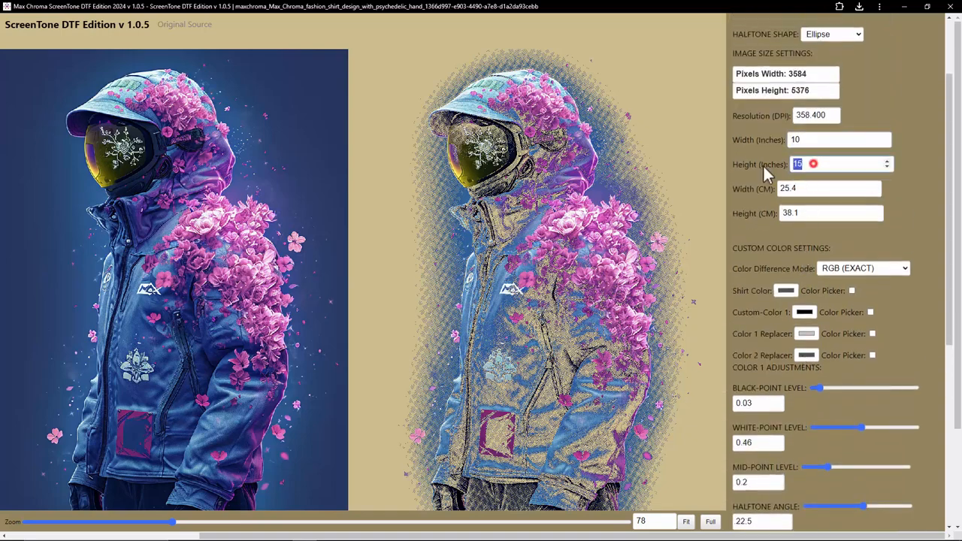
pyautogui.scroll(-4, 837, 369)
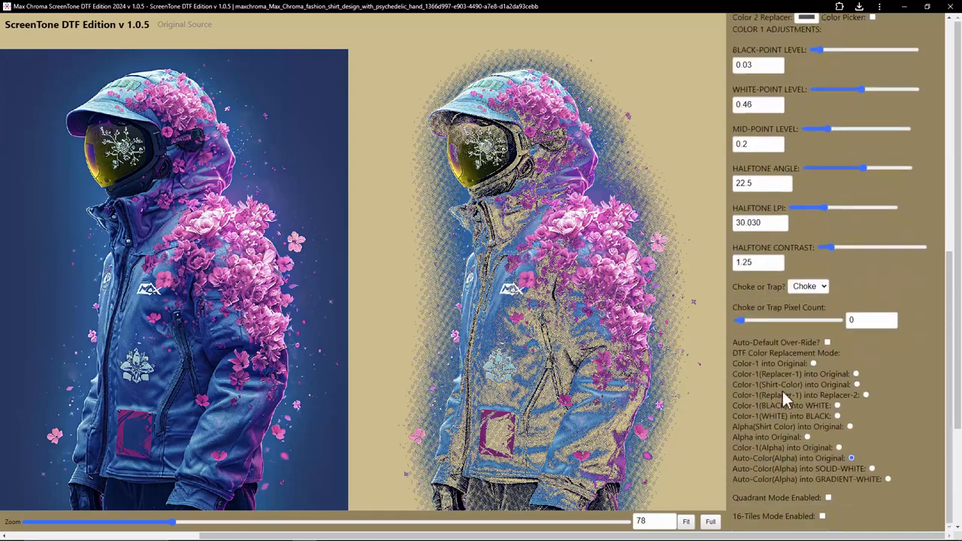
# Step: Save the halftoned color artwork as a PNG file
pyautogui.scroll(8, 782, 389)
pyautogui.click(881, 32)
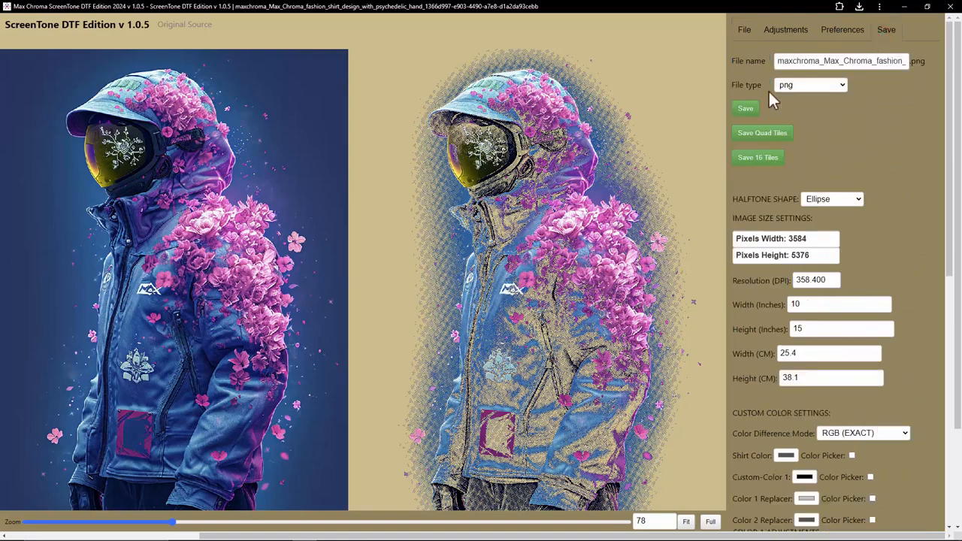
pyautogui.click(747, 108)
# Step: Set the DTF color replacement mode to Auto-Color(Alpha) into SOLID-WHITE and save the white version as a PNG
pyautogui.scroll(-4, 783, 366)
pyautogui.scroll(-2, 783, 365)
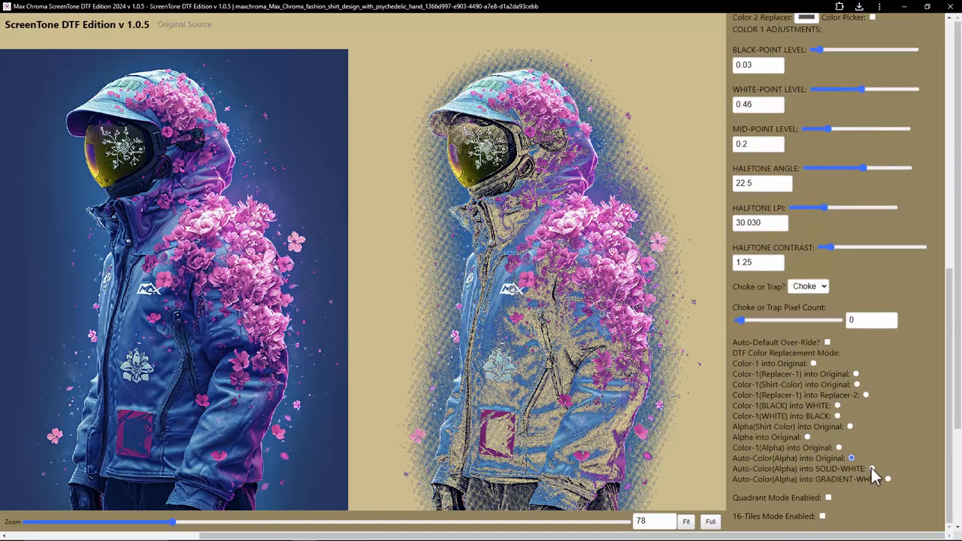
pyautogui.click(872, 468)
pyautogui.scroll(7, 782, 285)
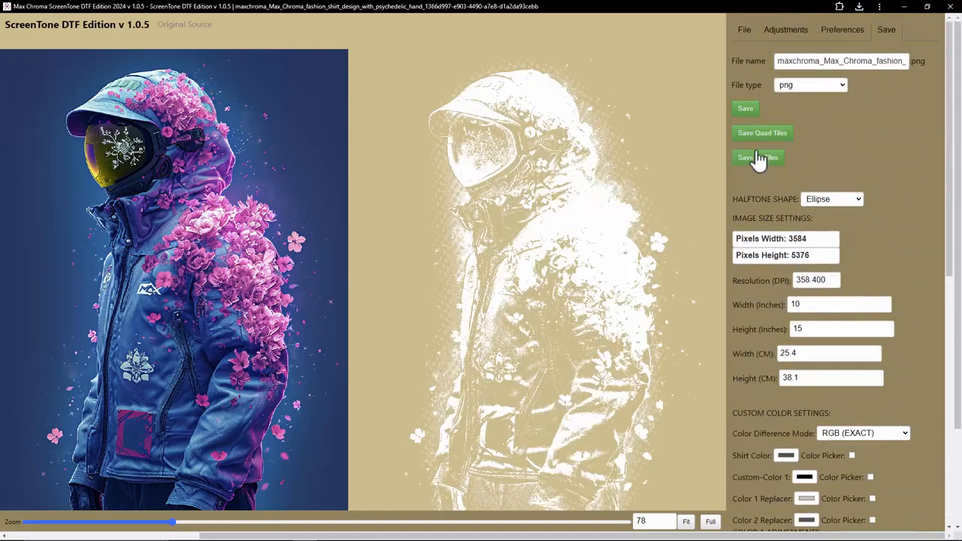
pyautogui.click(745, 108)
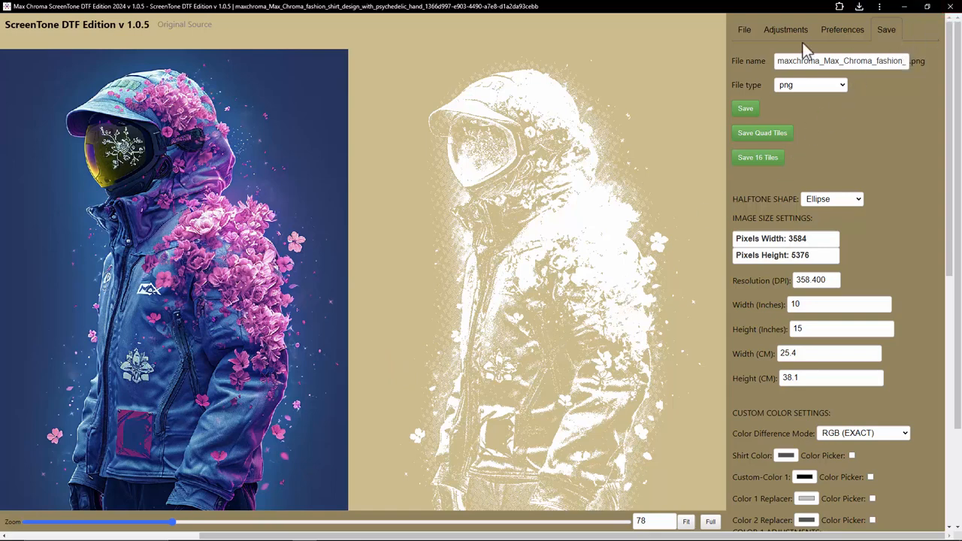
# Step: Finish in ScreenTone DTF Edition and close it to return to the desktop
pyautogui.click(746, 30)
pyautogui.click(948, 7)
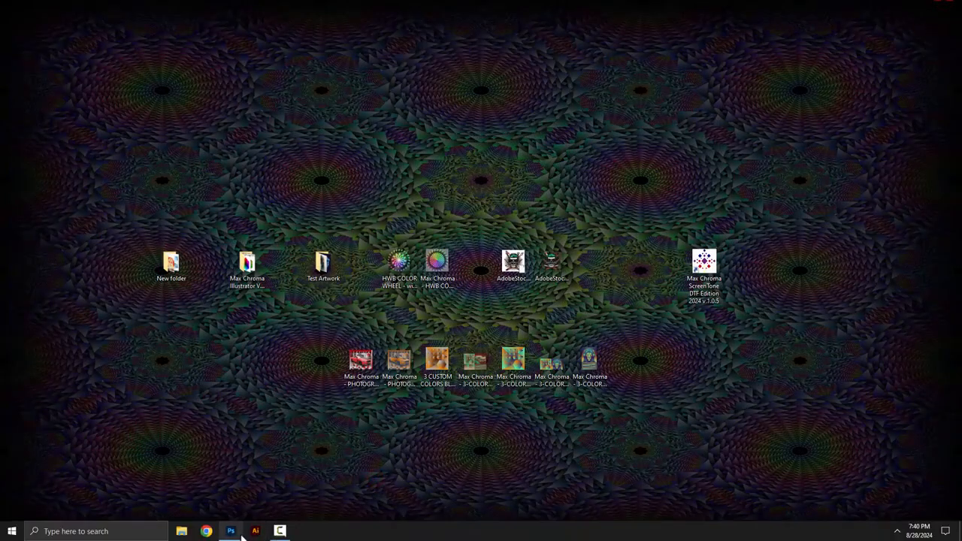
# Step: Switch to Photoshop and open the robotic lion T-shirt design from the desktop's Test Artwork folder
pyautogui.click(233, 532)
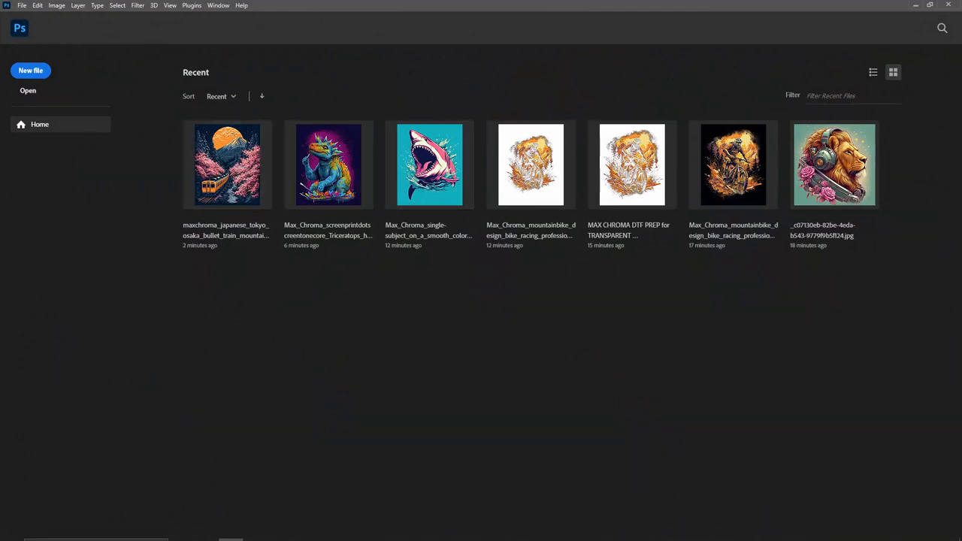
pyautogui.moveTo(222, 535)
pyautogui.click(181, 532)
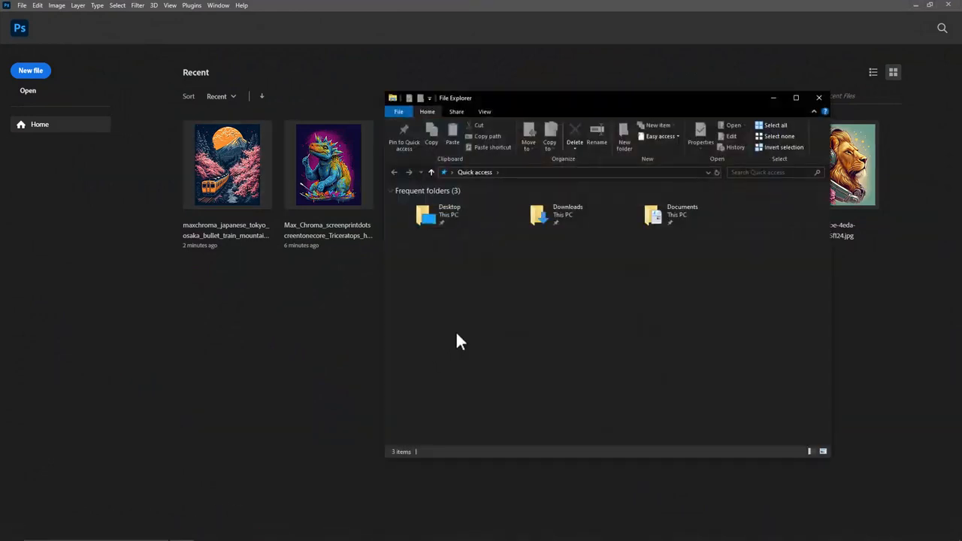
pyautogui.doubleClick(432, 214)
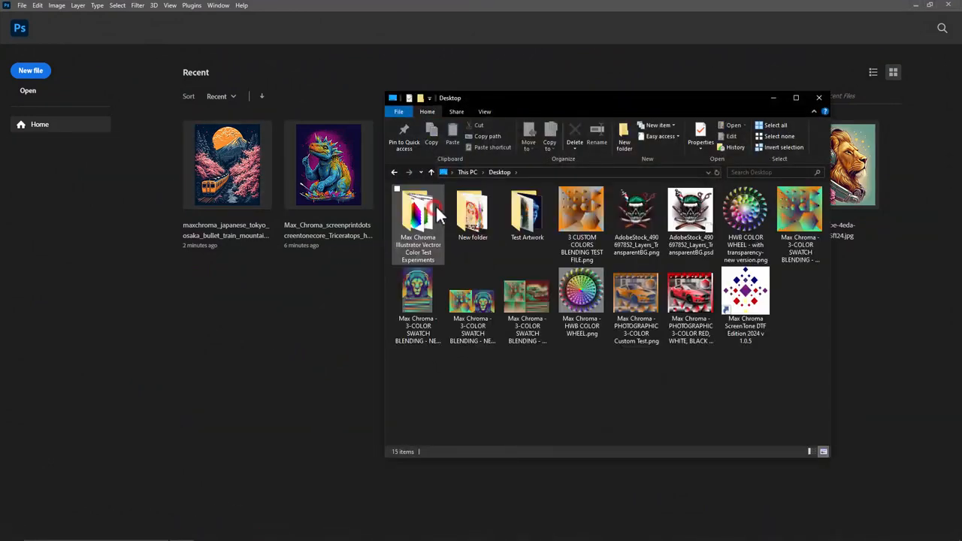
pyautogui.doubleClick(535, 212)
pyautogui.scroll(-5, 646, 285)
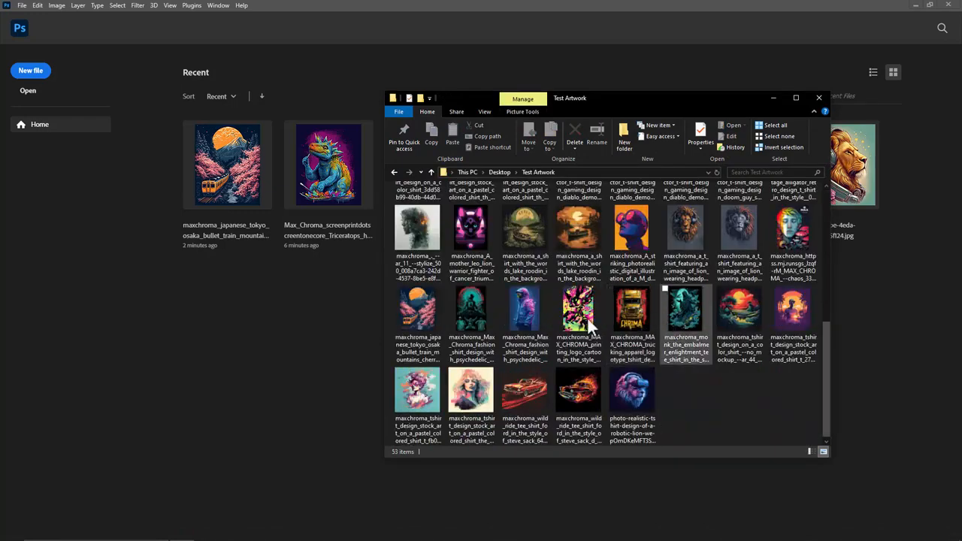
pyautogui.moveTo(633, 399); pyautogui.dragTo(374, 70)
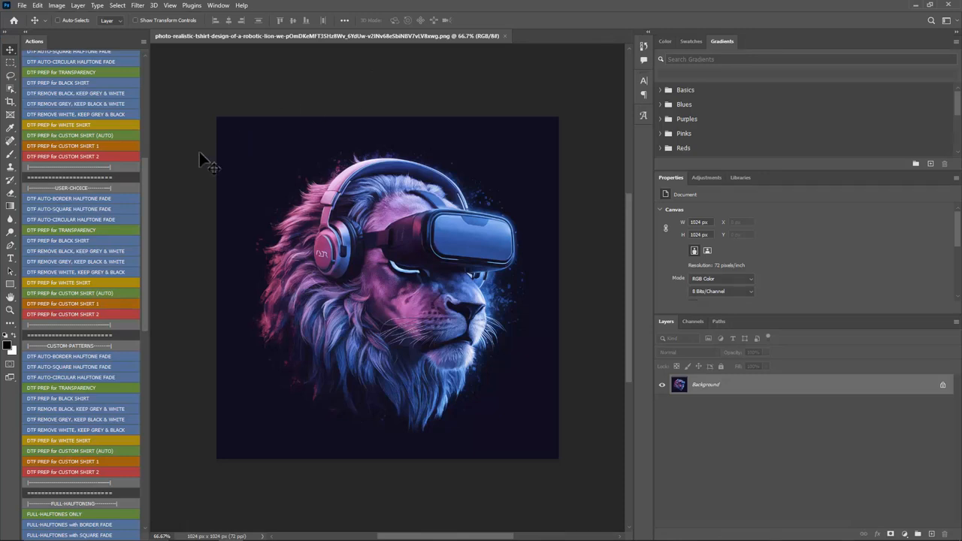
# Step: Run the full-auto DTF PREP for CUSTOM SHIRT (AUTO) action on the lion and save the result as MAX CHROMA DTF PREP for TRANSPARENT BACKGROUND.png
pyautogui.moveTo(143, 181); pyautogui.dragTo(142, 129)
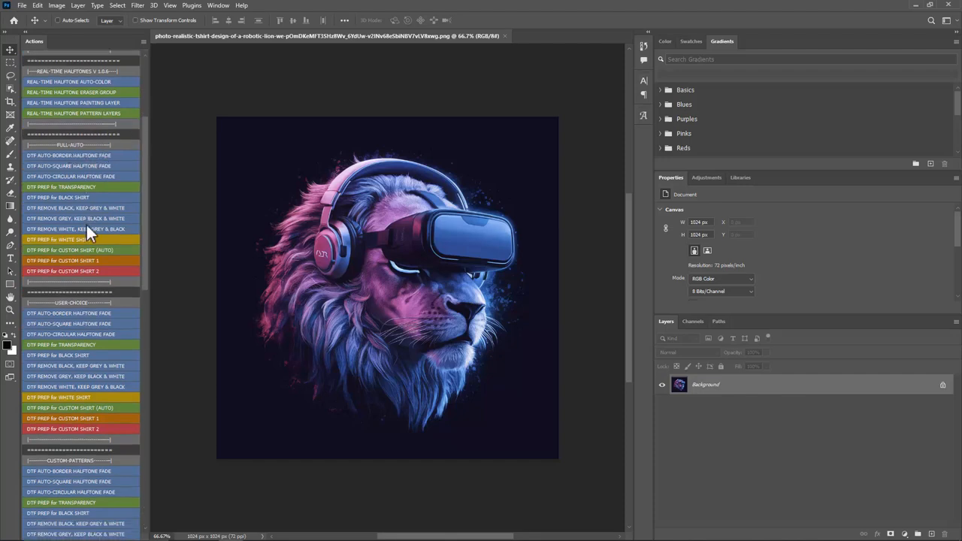
pyautogui.click(92, 251)
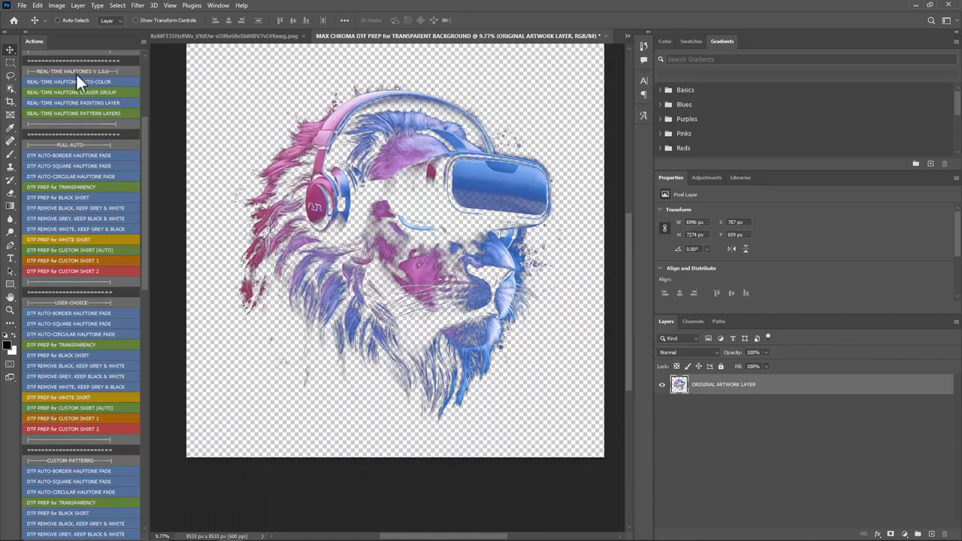
pyautogui.click(22, 5)
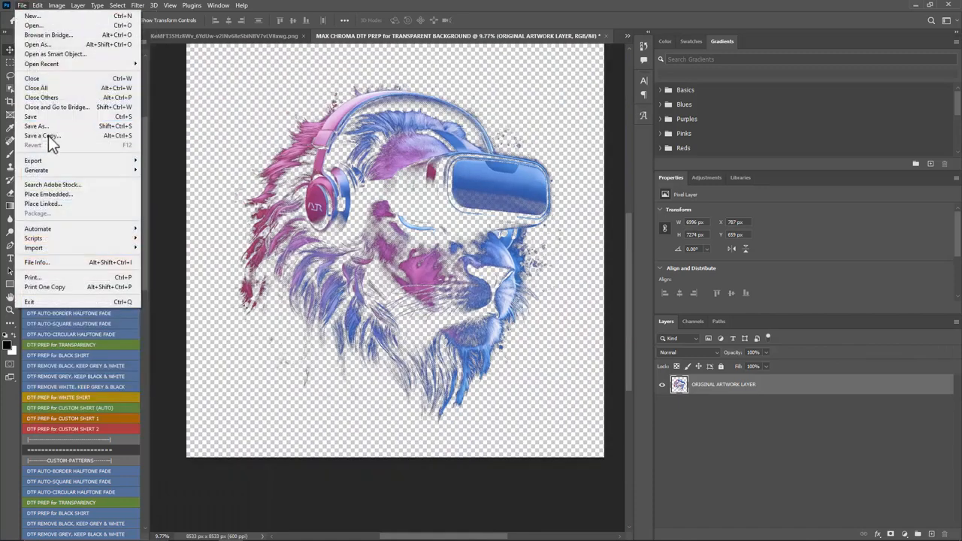
pyautogui.click(48, 137)
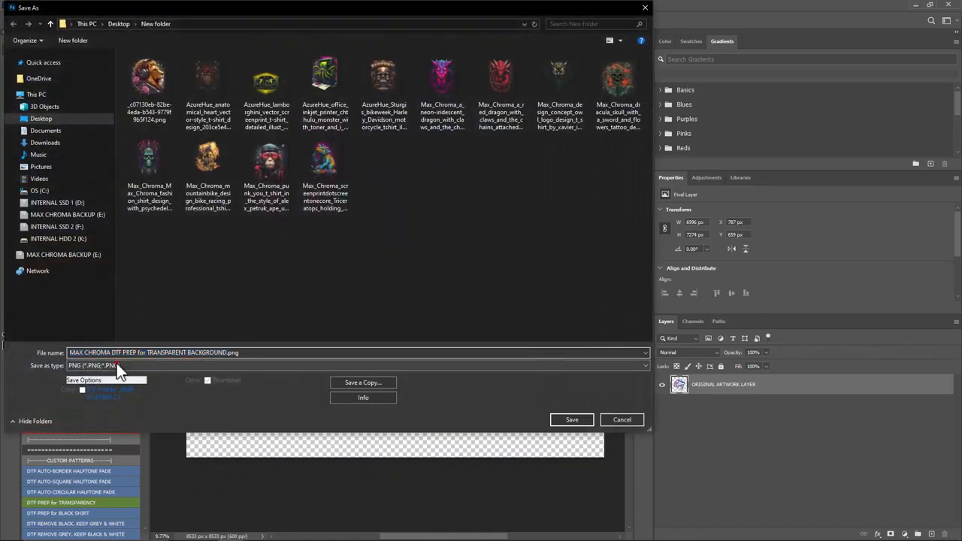
pyautogui.click(117, 364)
pyautogui.click(109, 409)
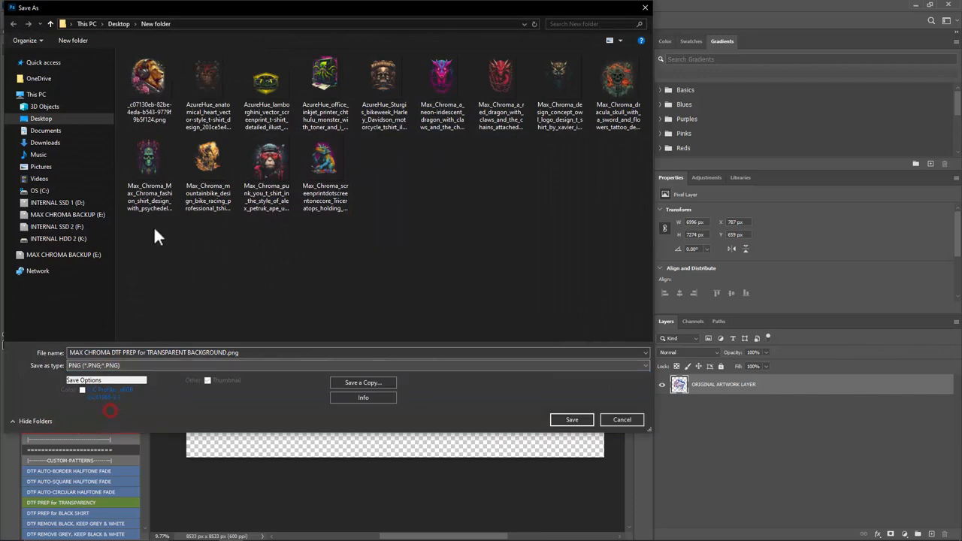
pyautogui.click(573, 420)
pyautogui.click(535, 165)
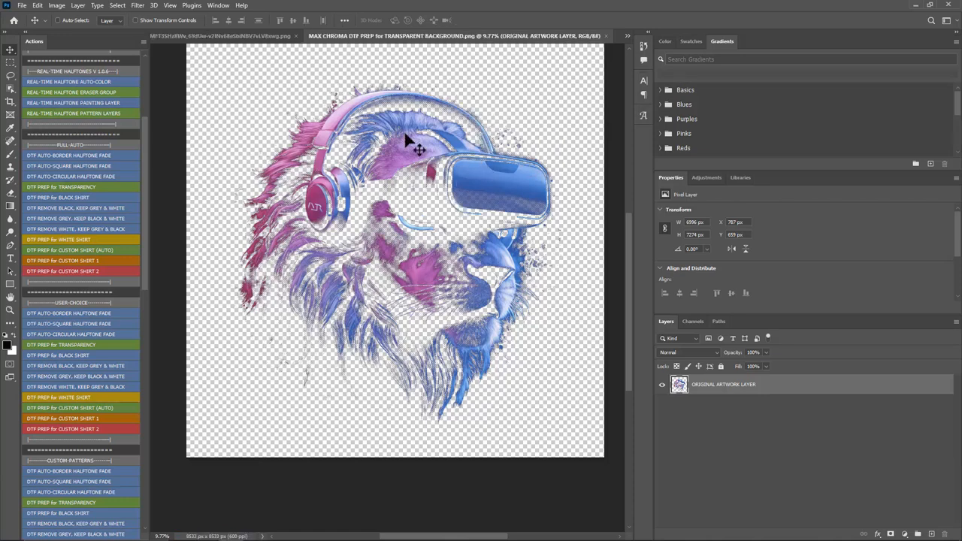
# Step: Inspect the original robotic lion image up close in Windows Photo Viewer, including its mane and muzzle, to compare it with the prepared artwork
pyautogui.click(182, 531)
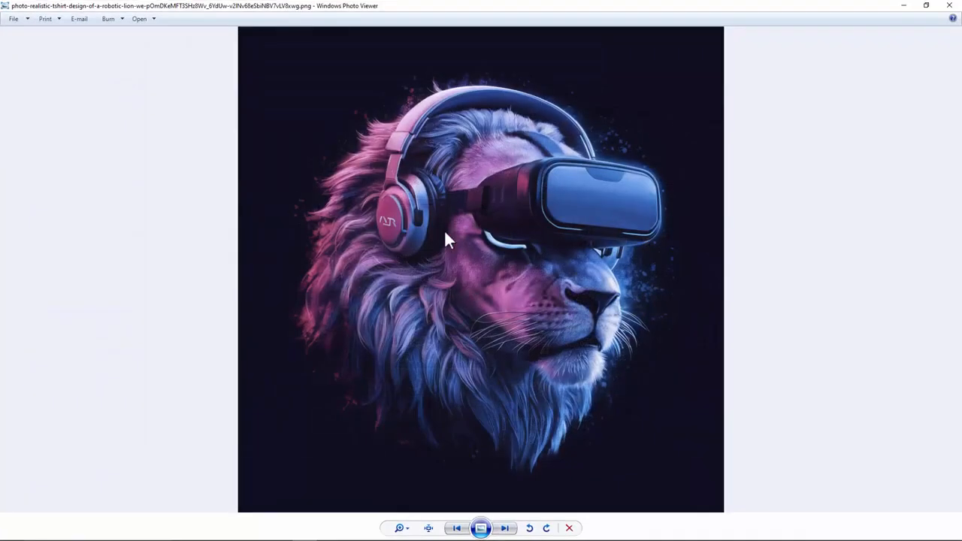
pyautogui.scroll(3, 444, 229)
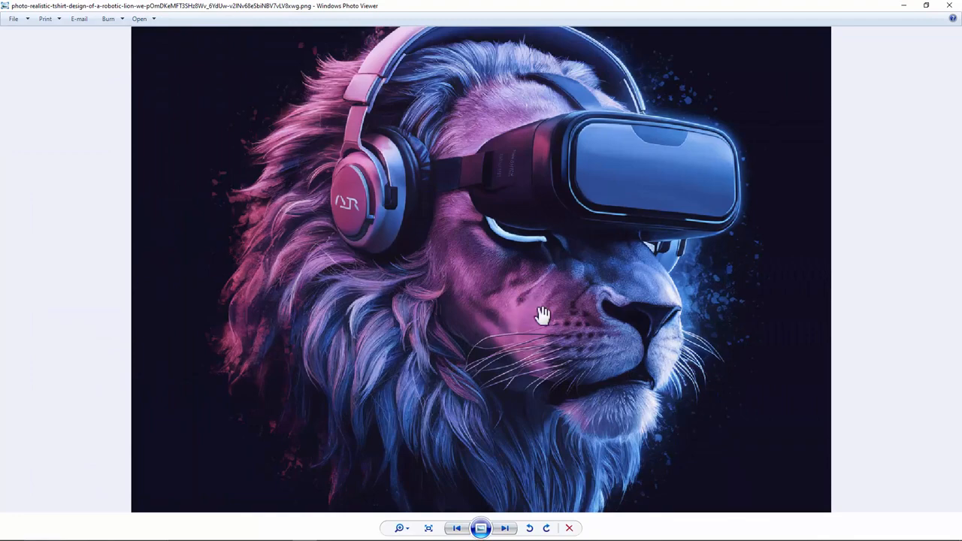
pyautogui.scroll(1, 361, 279)
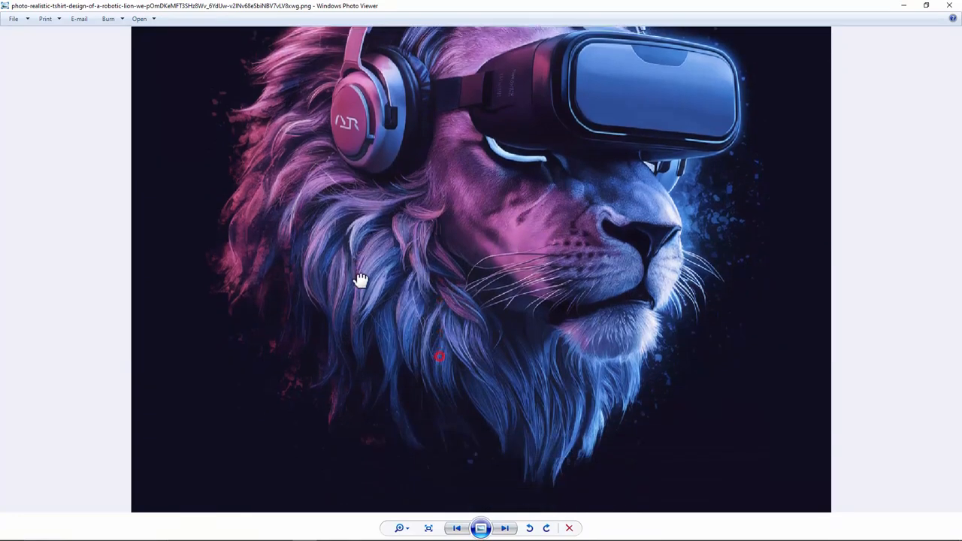
pyautogui.scroll(2, 511, 406)
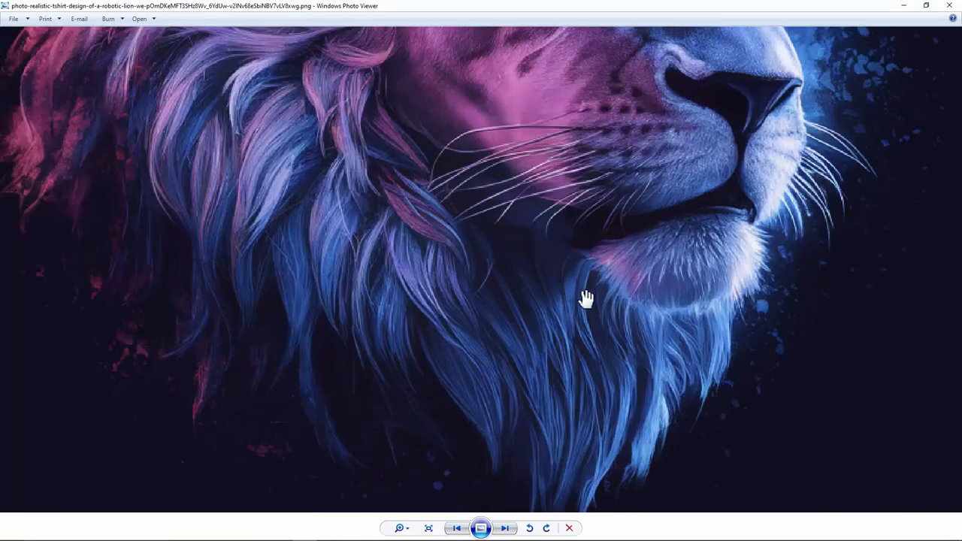
pyautogui.scroll(-3, 584, 294)
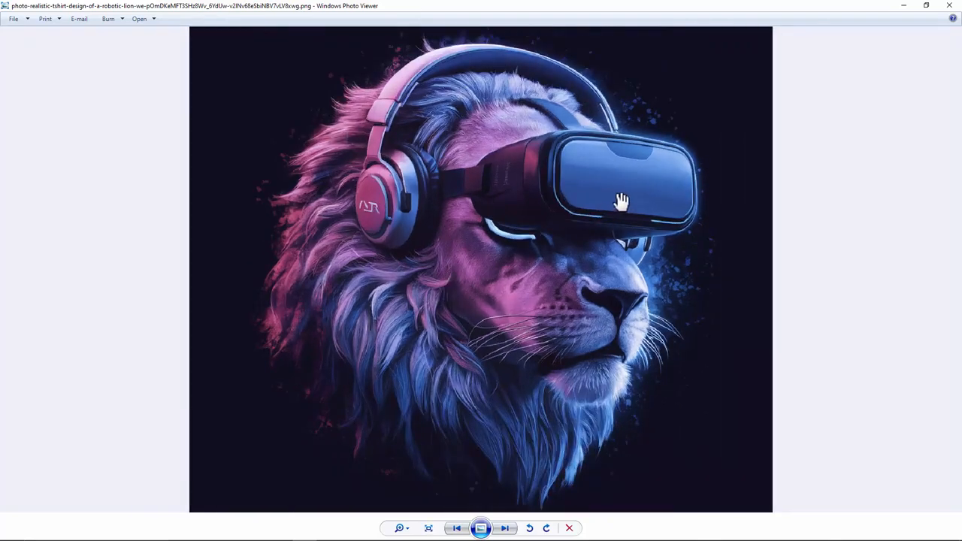
pyautogui.click(950, 5)
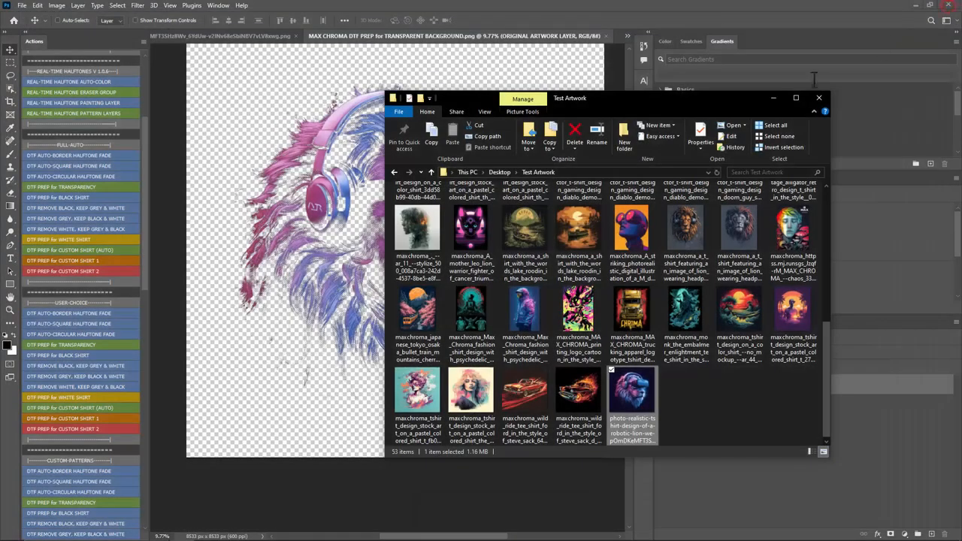
pyautogui.click(775, 98)
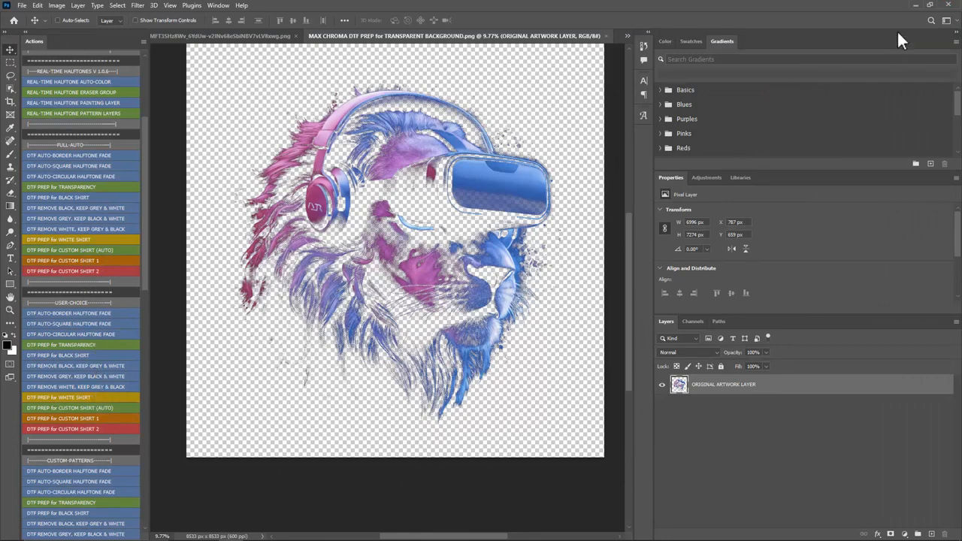
# Step: Minimize Photoshop to return to the desktop and bring up the screen recorder's controls
pyautogui.click(912, 5)
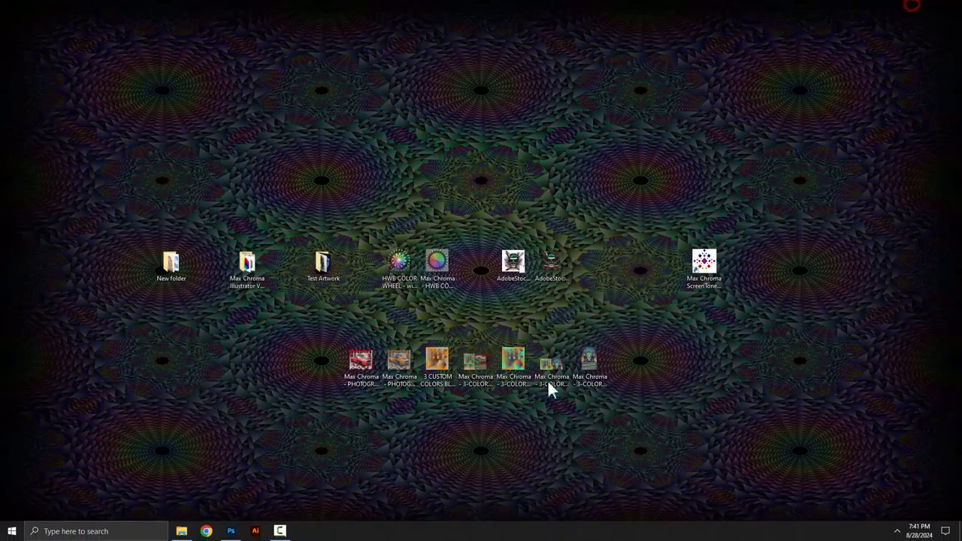
pyautogui.click(292, 532)
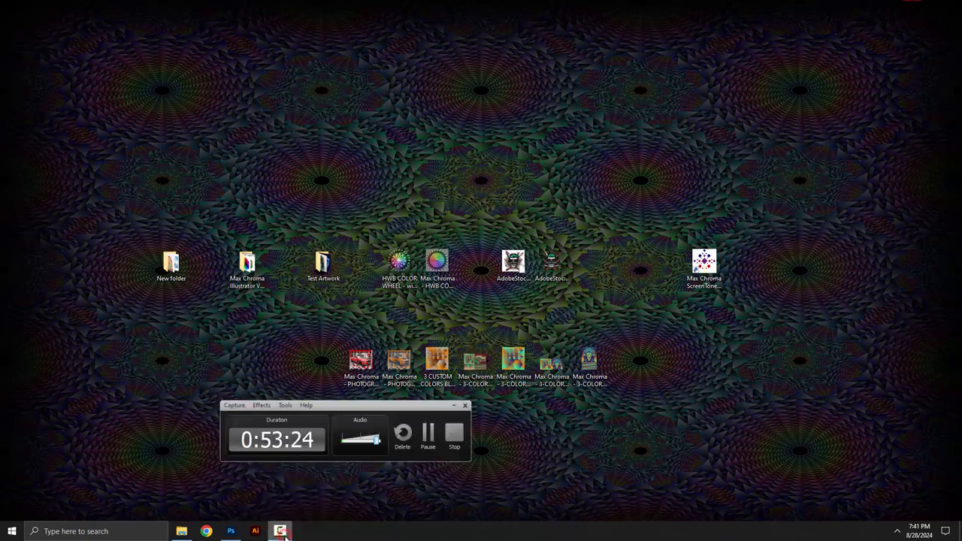